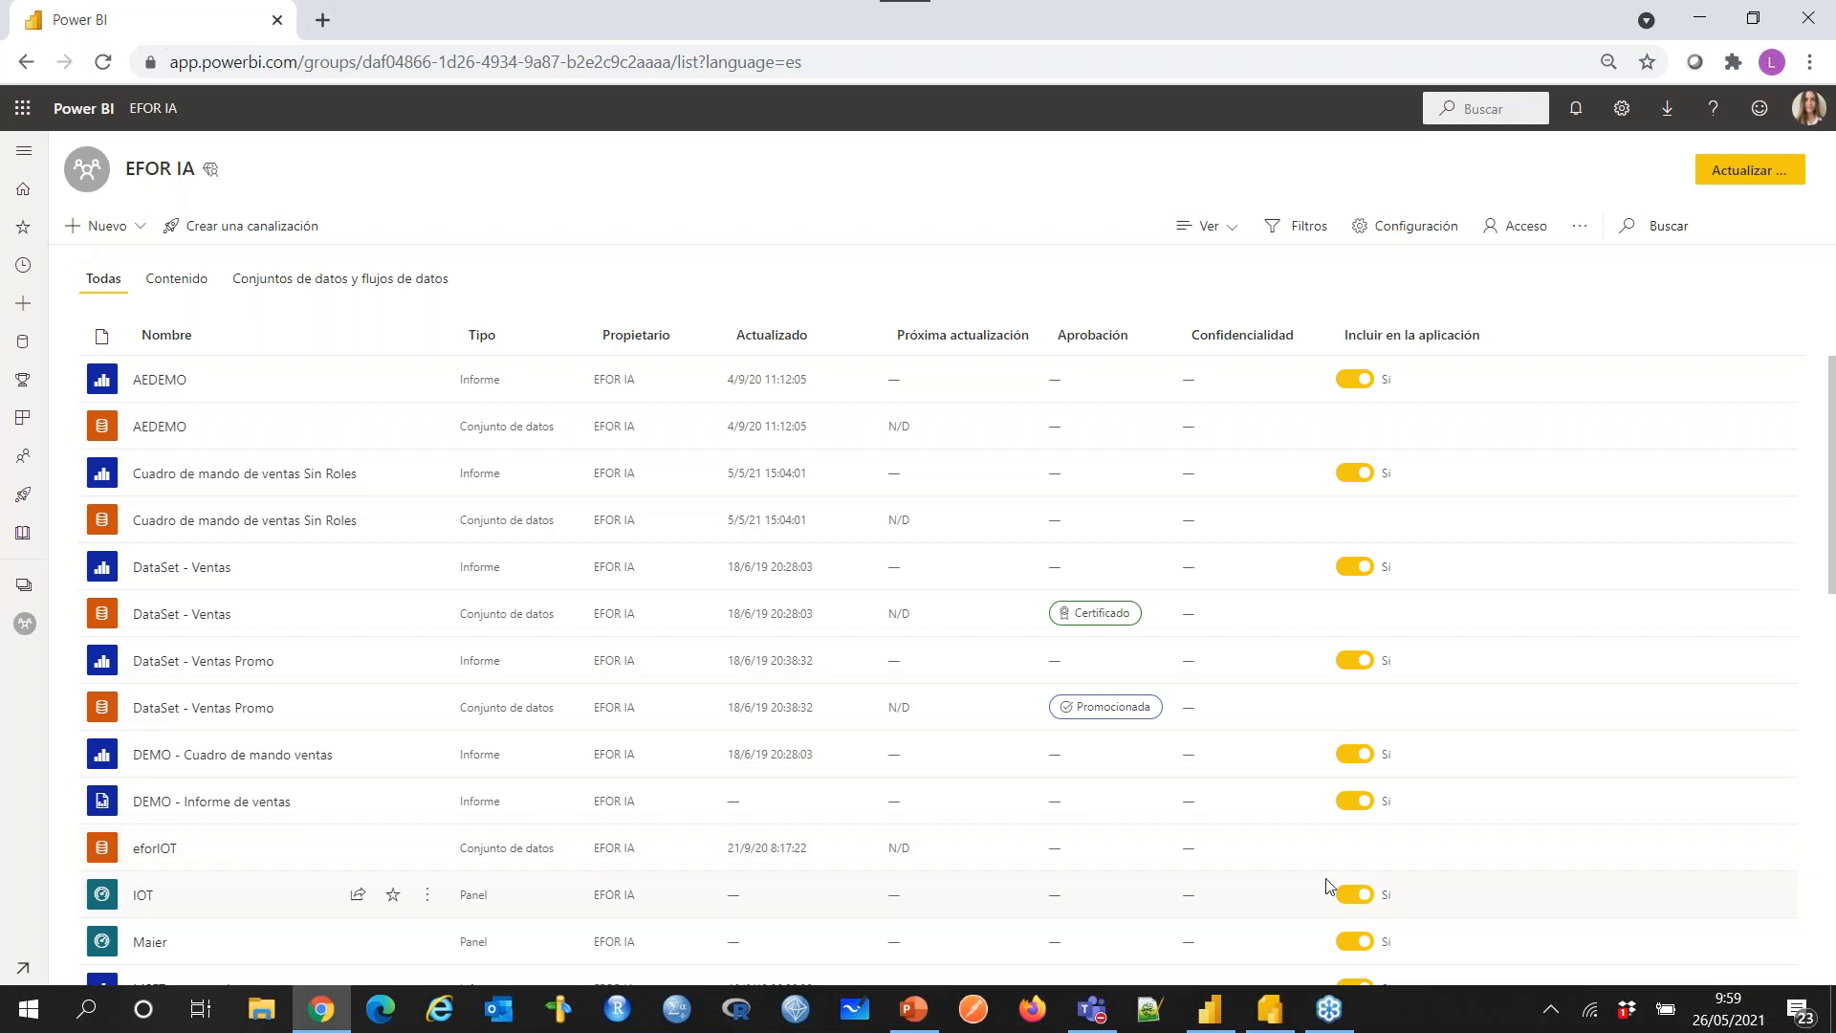
left_click_drag(177, 60, 227, 51)
left_click(303, 61)
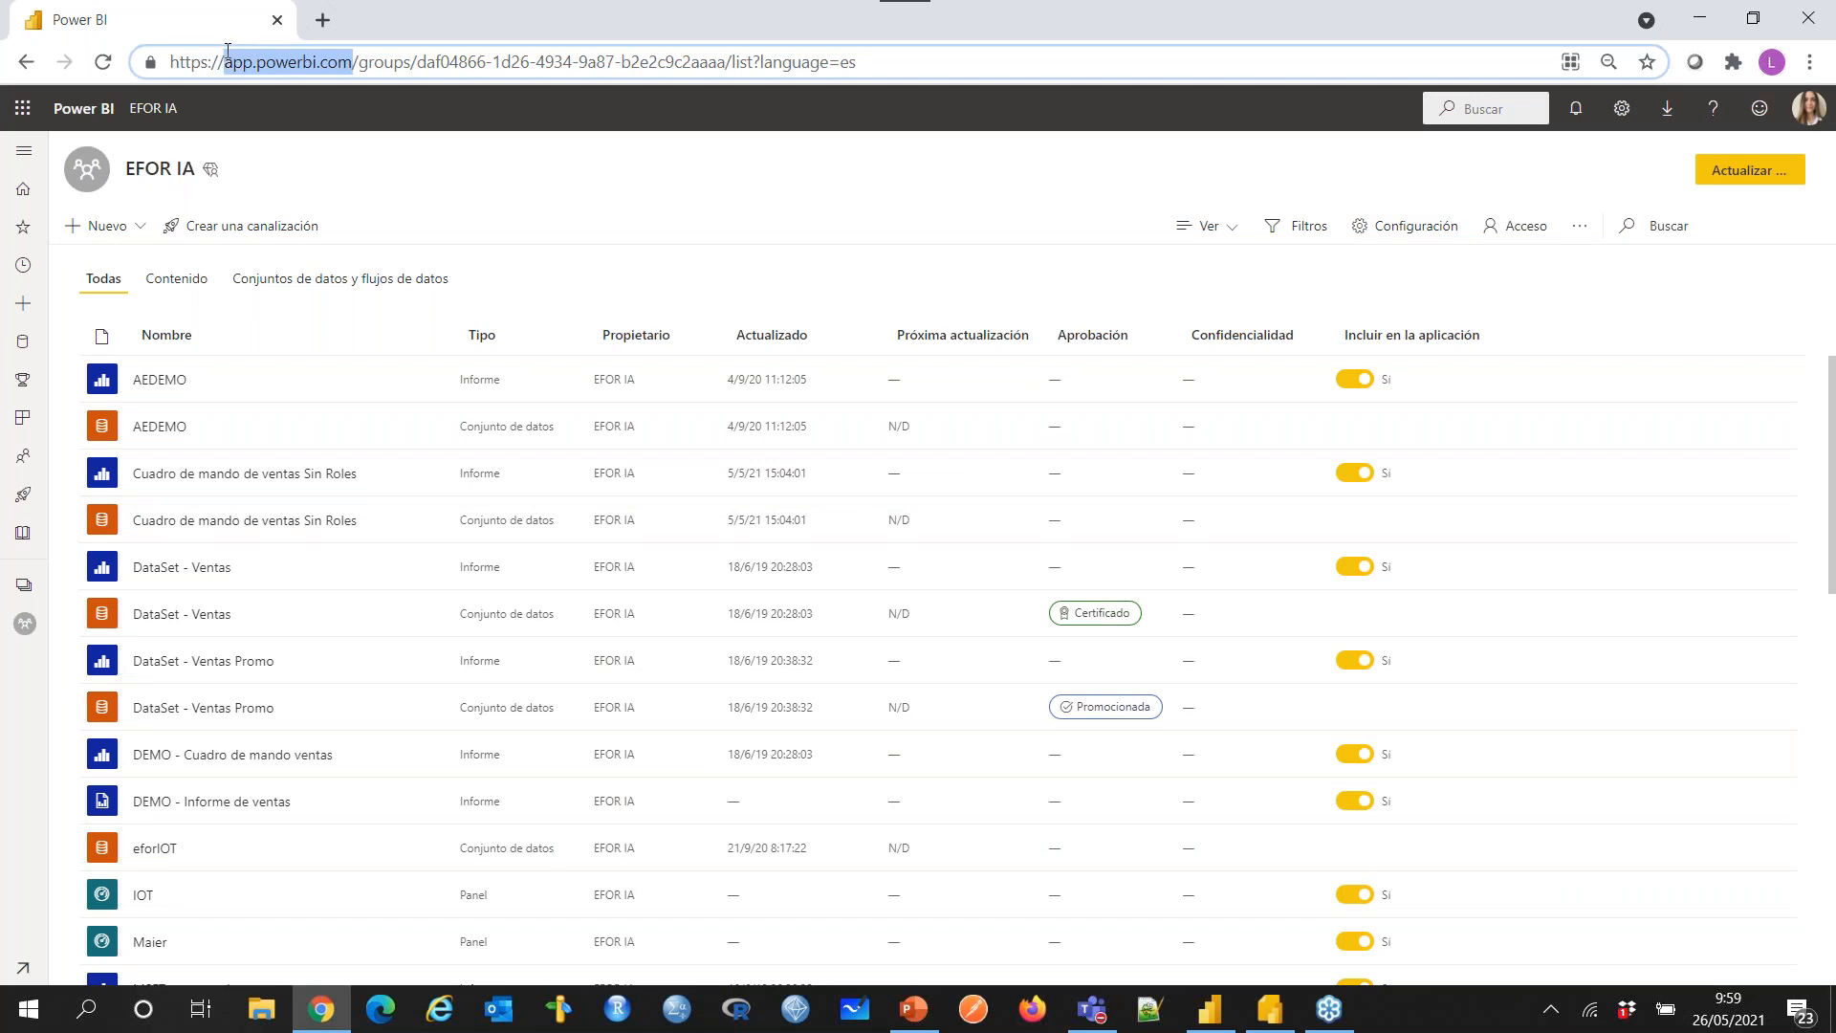
left_click(308, 65)
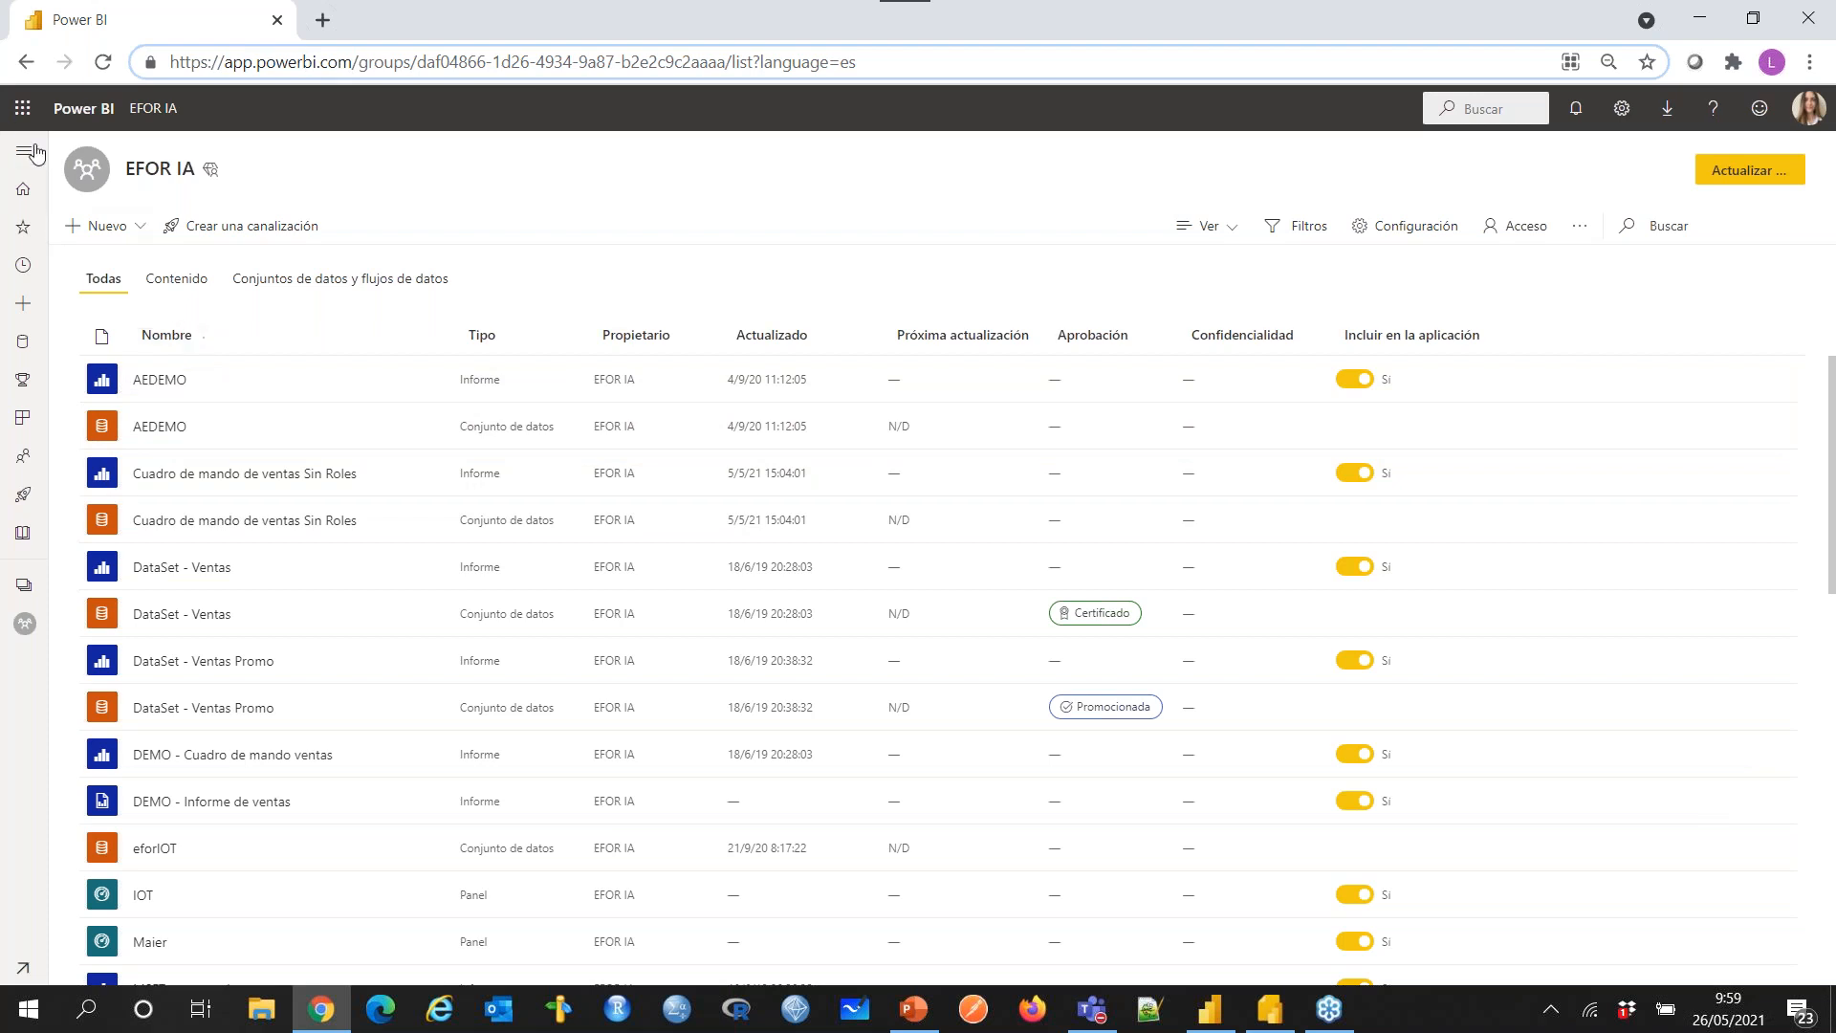
Step: Open the EFOR IA workspace from the list of workspaces and check the licence marker beside its name
left_click(30, 585)
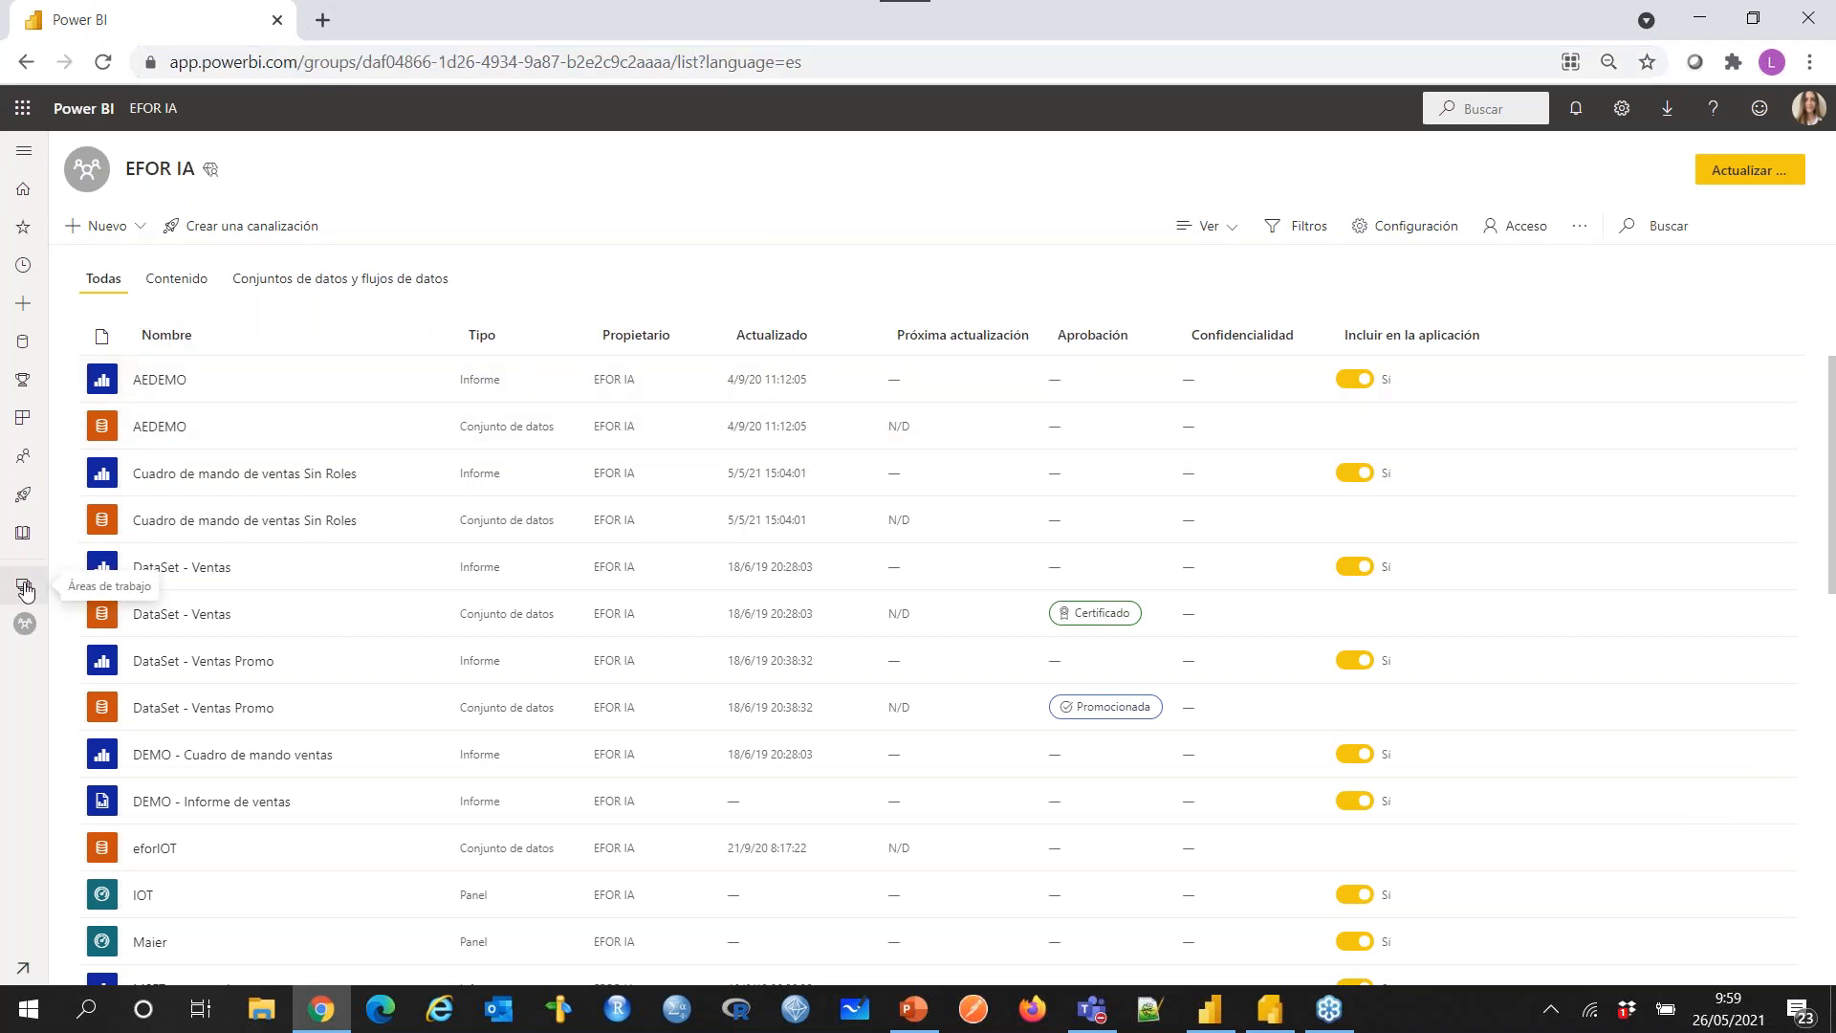
scroll(182, 612, "down", 5)
scroll(186, 628, "down", 3)
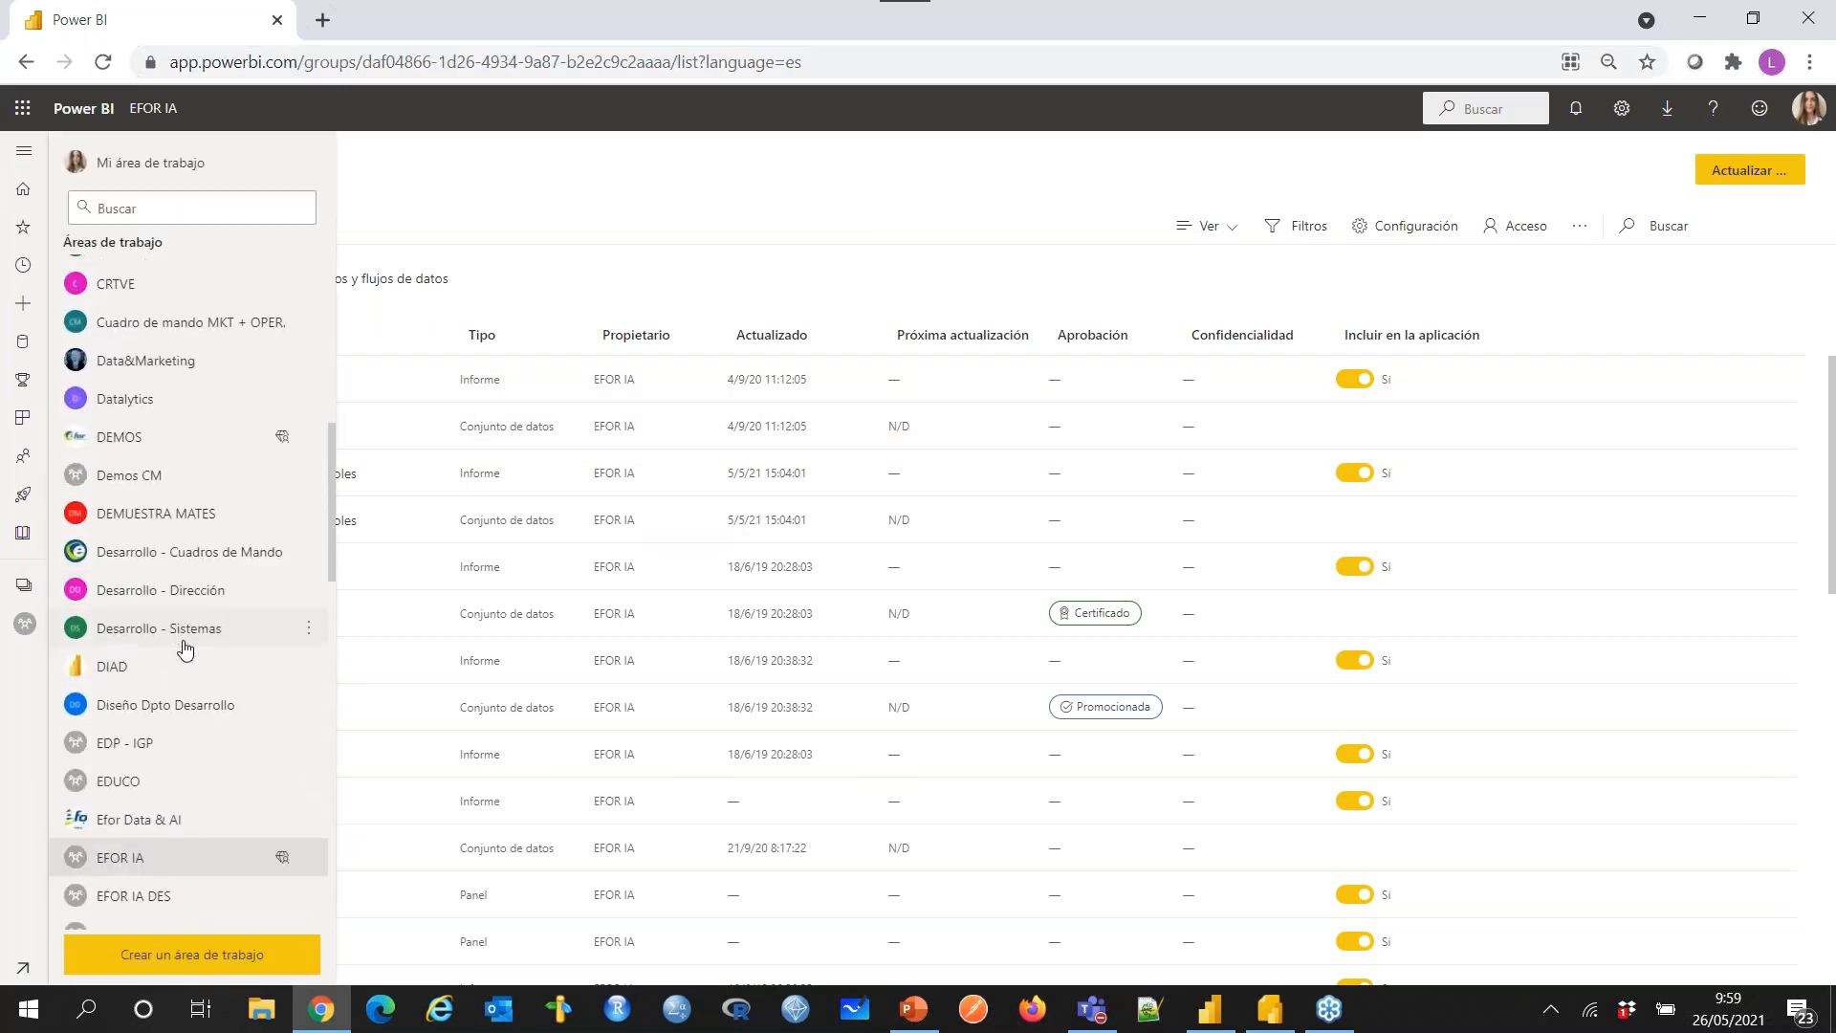
left_click(129, 863)
left_click_drag(174, 171, 206, 171)
left_click(198, 184)
mouse_move(211, 173)
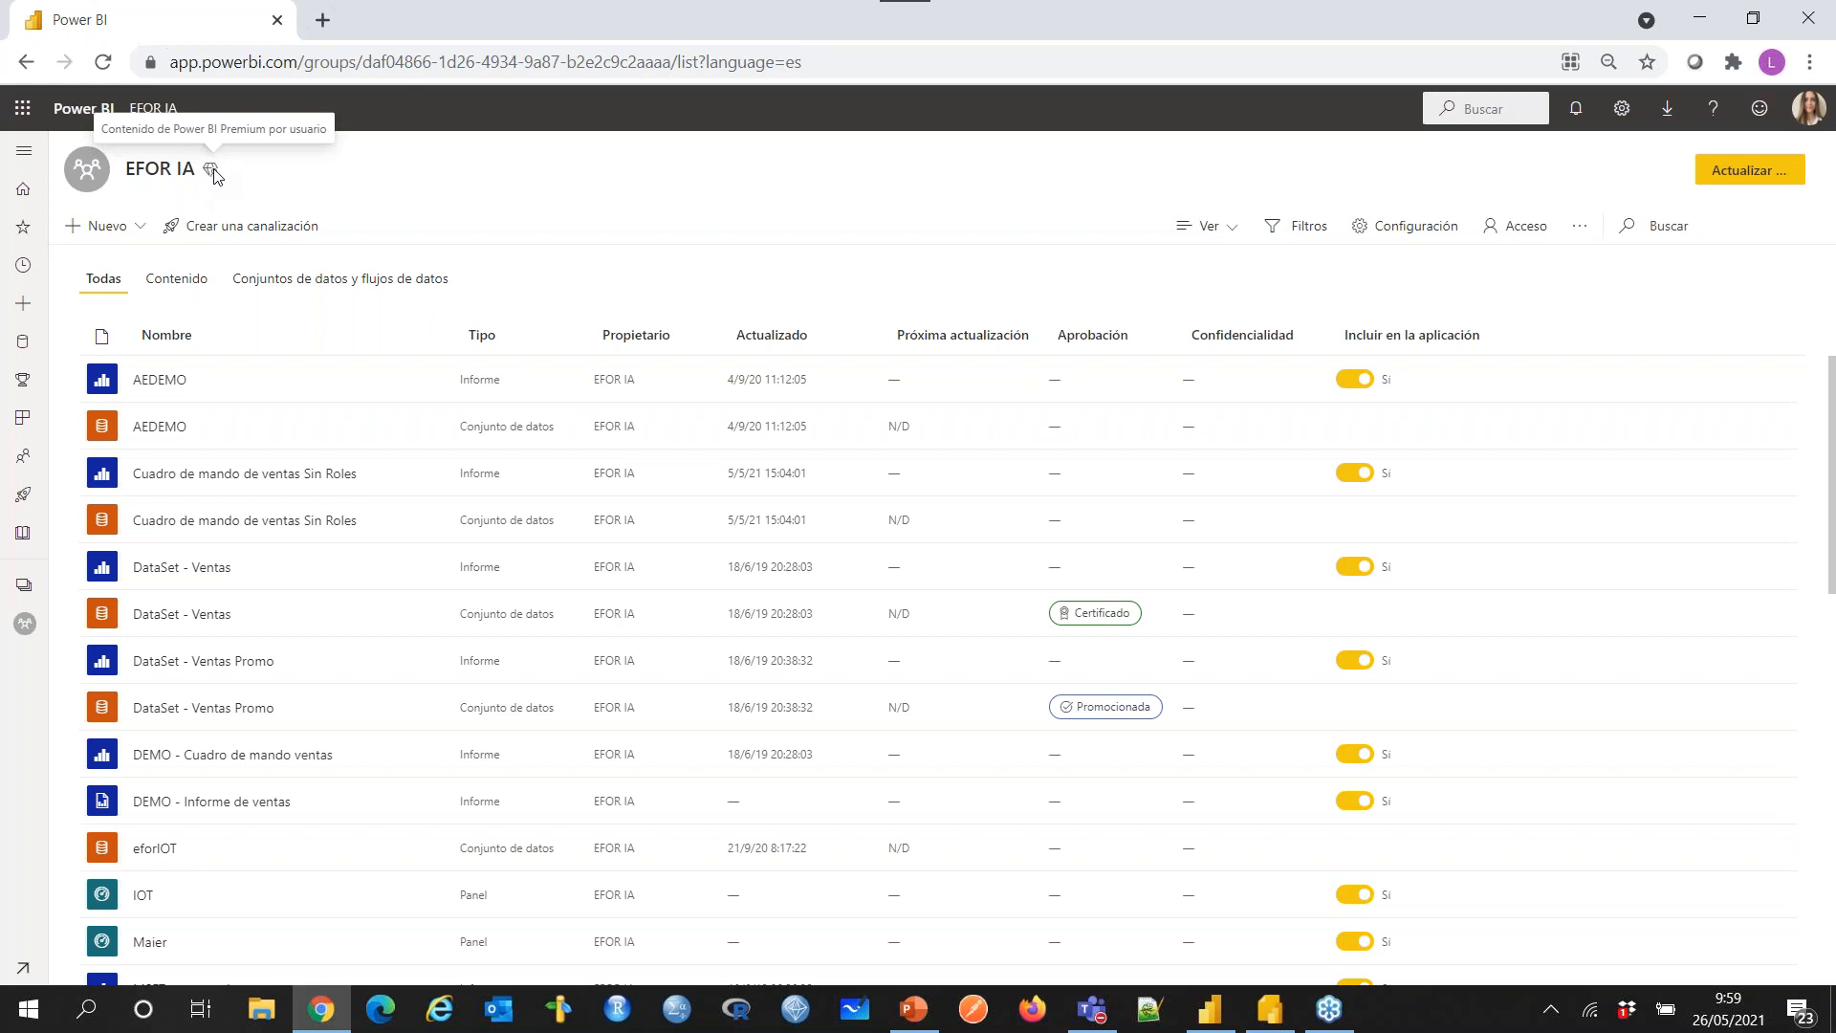
Step: Review the Premium licence mode in the EFOR IA workspace settings and close them without saving
left_click(1403, 229)
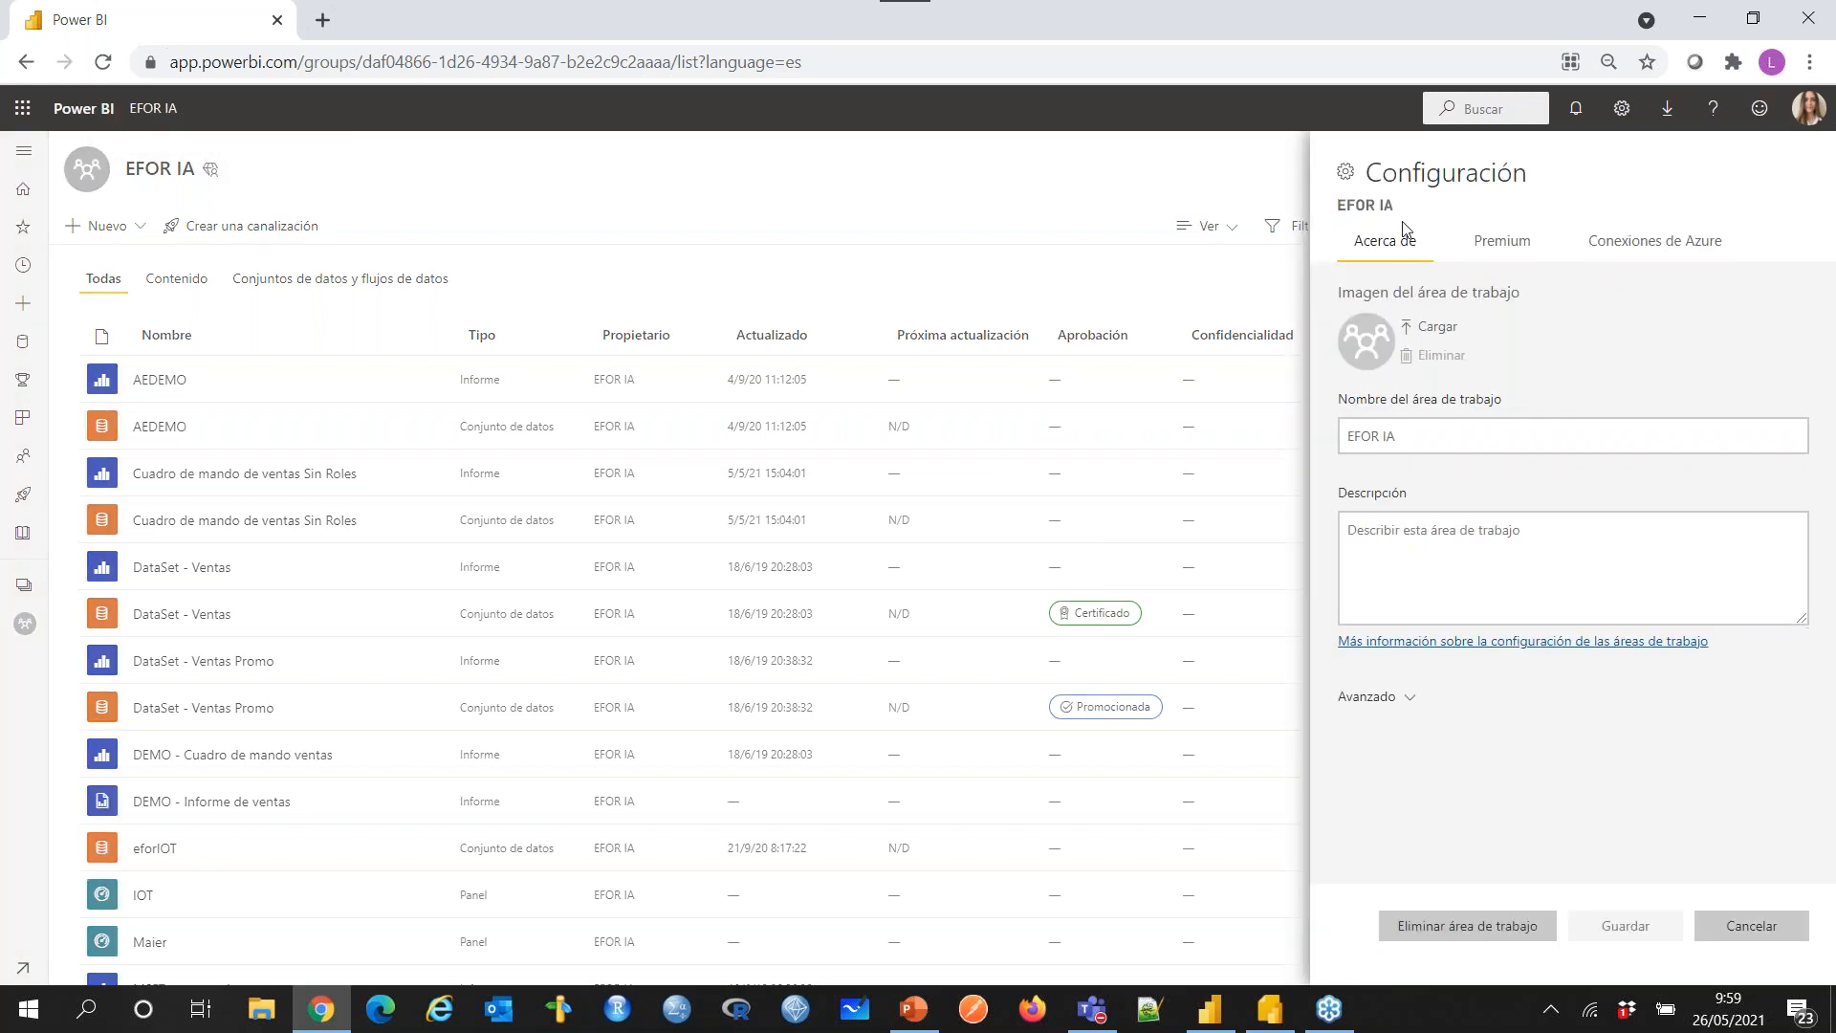
left_click(1497, 246)
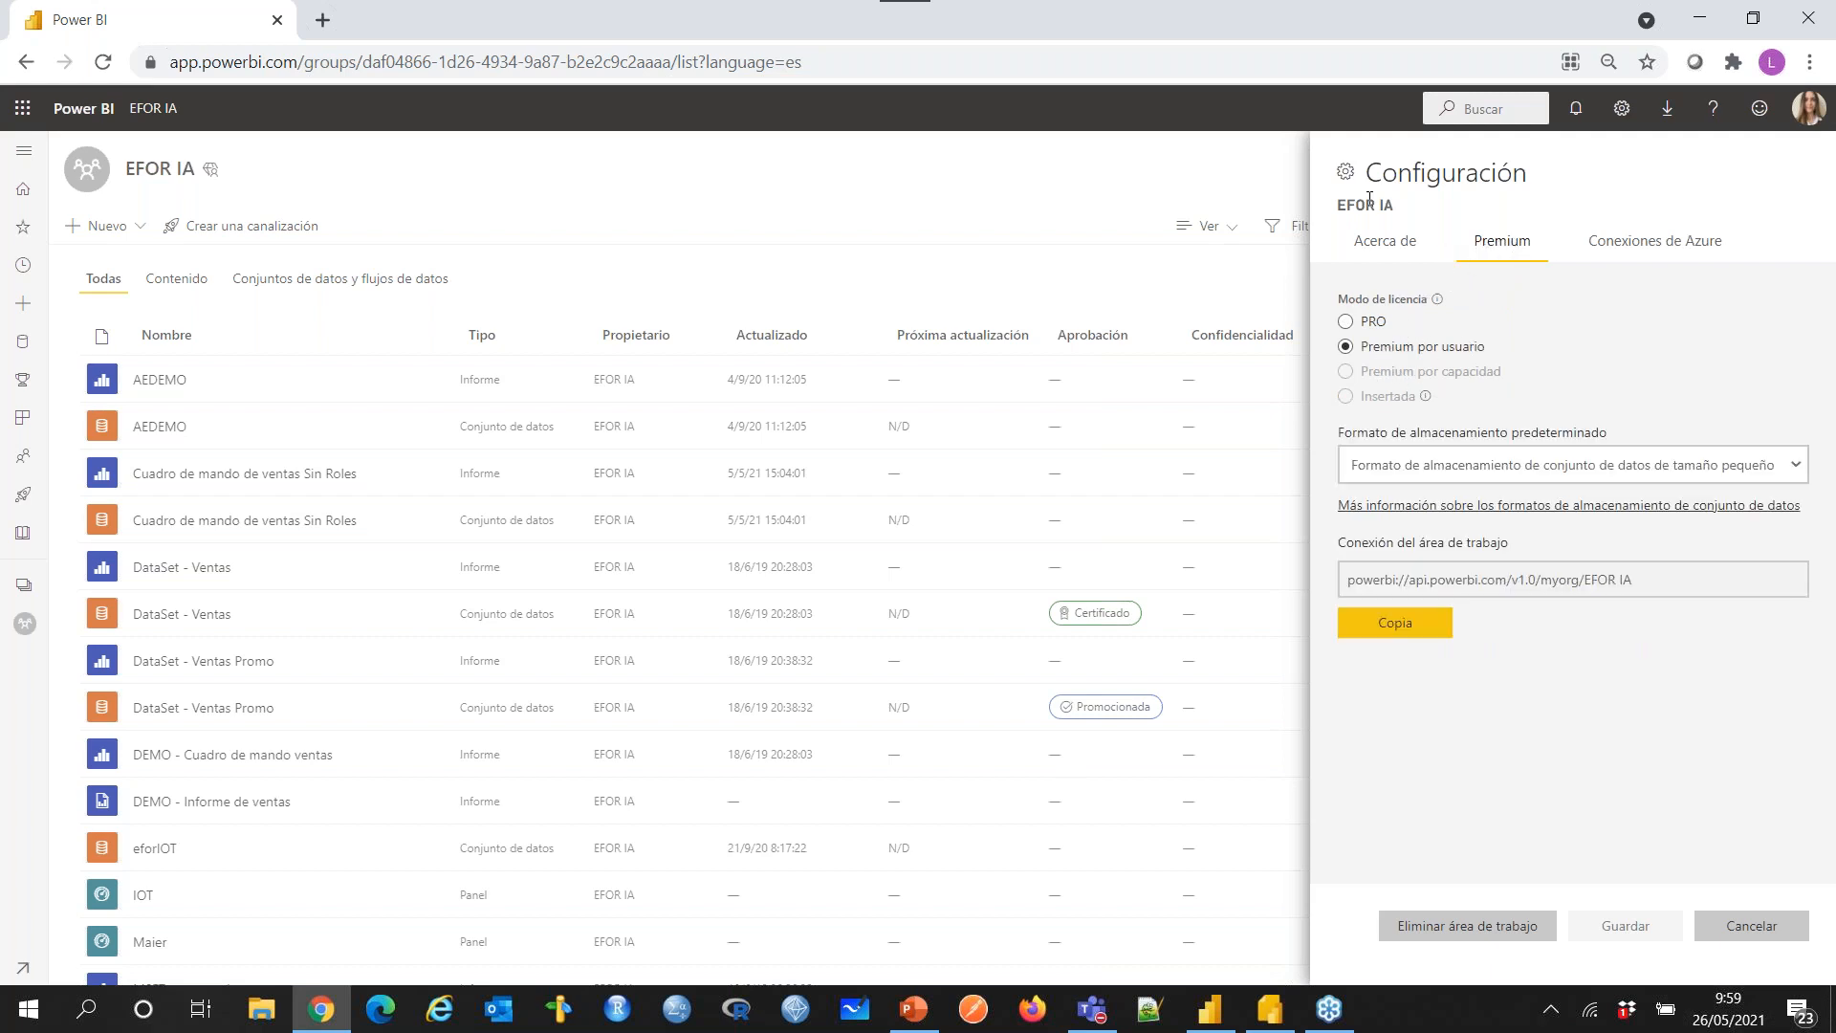
left_click_drag(1367, 172, 1504, 162)
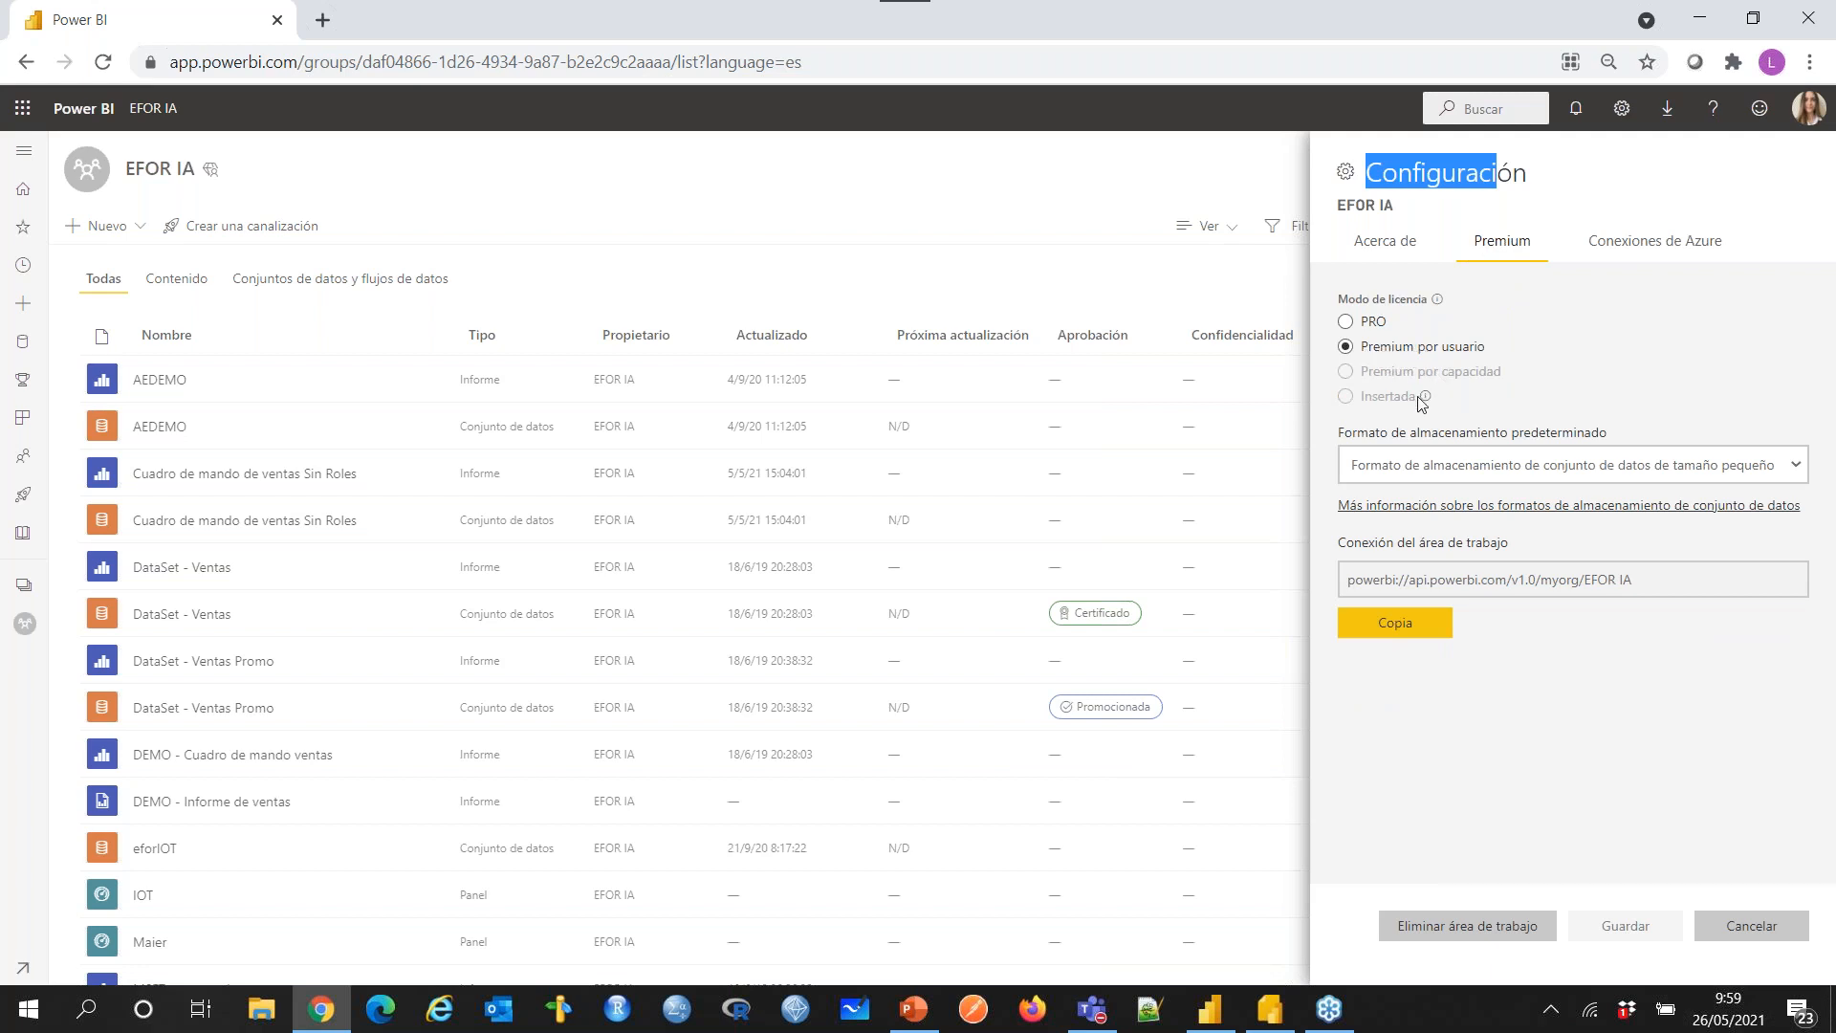
left_click(1751, 926)
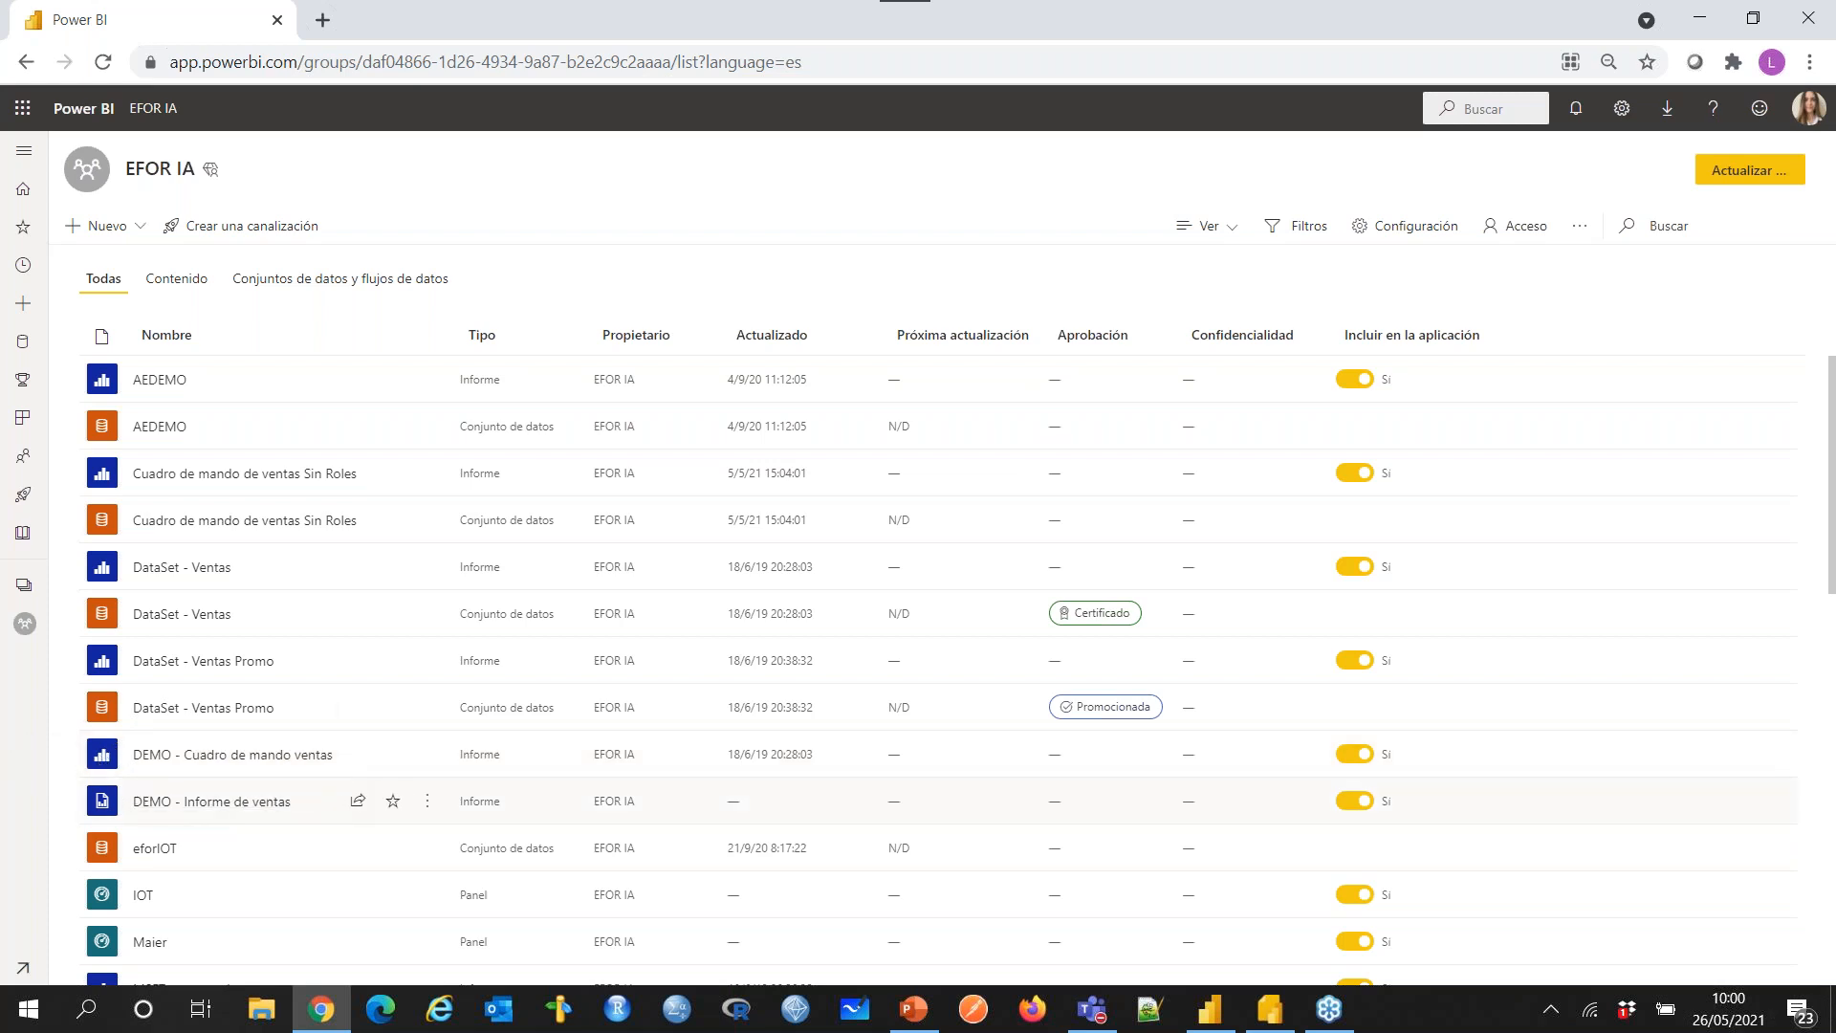
Step: Open the reports DEMO - Cuadro de mando ventas and DEMO - Informe de ventas in separate new browser tabs
right_click(291, 762)
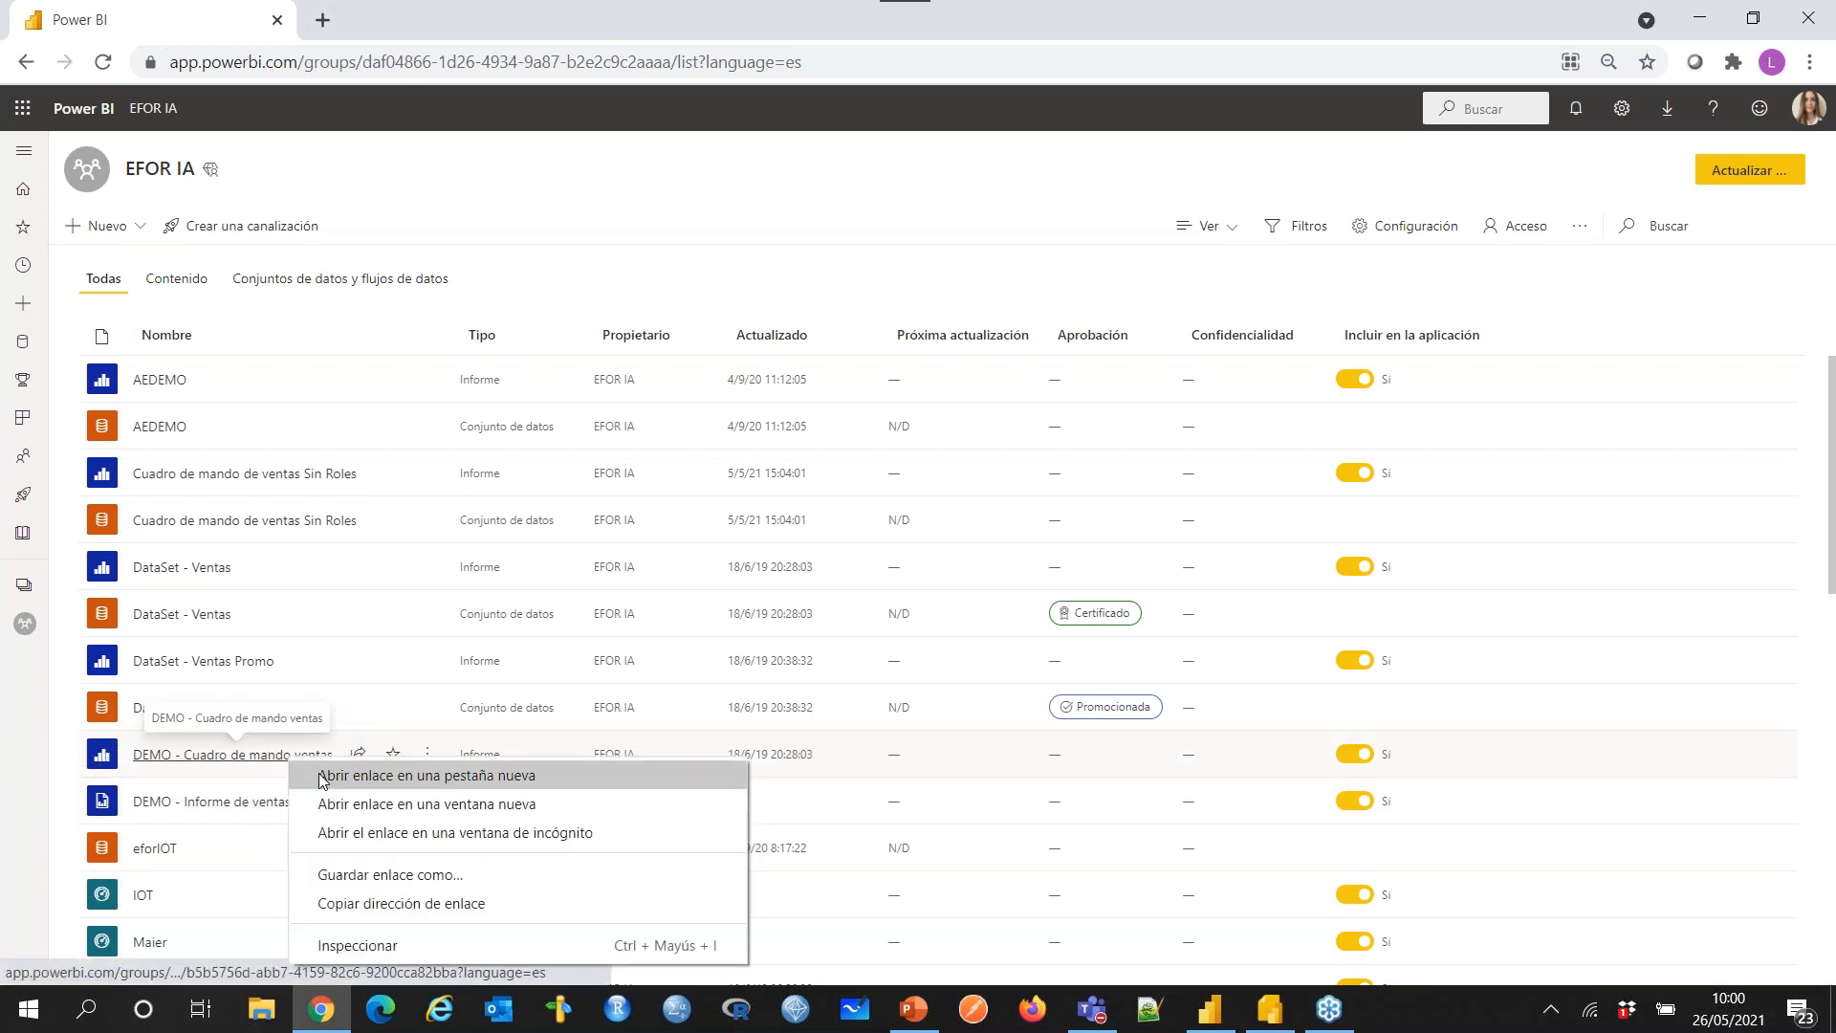
left_click(320, 779)
right_click(239, 805)
left_click(372, 619)
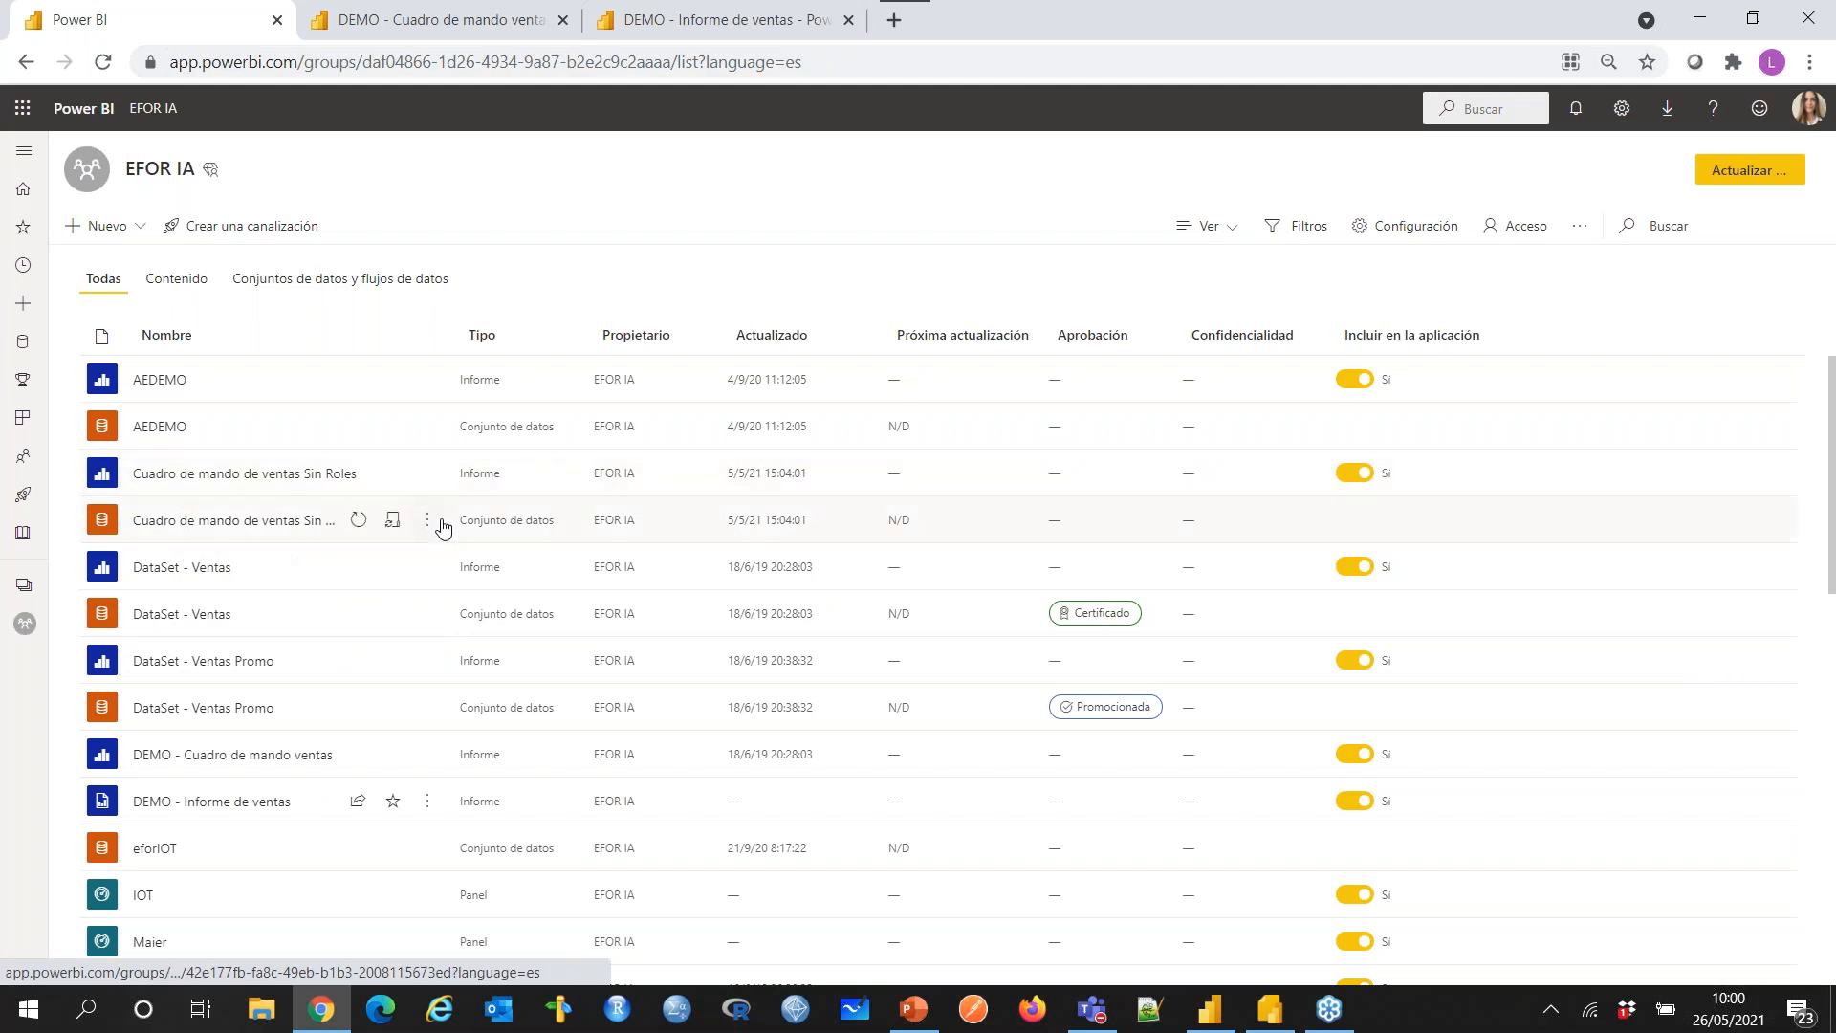
Step: Show the DEMO - Cuadro de mando ventas report in full screen
left_click(469, 37)
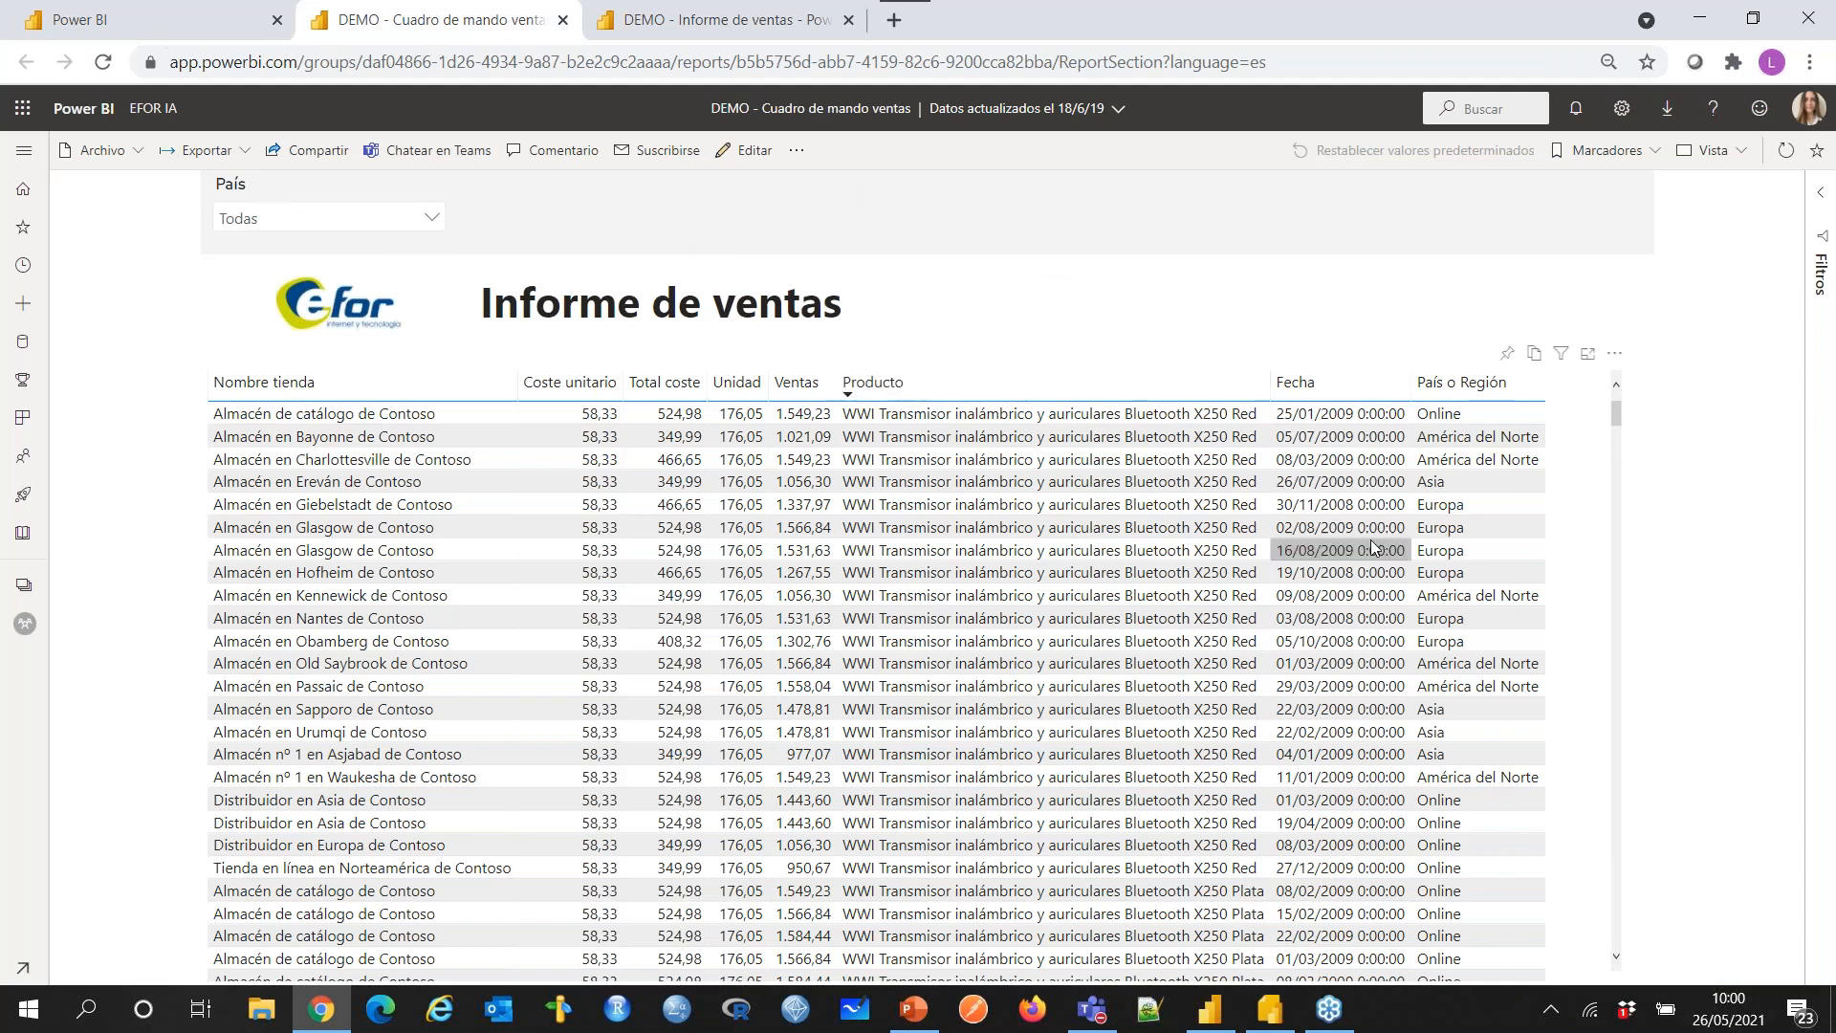
left_click(1712, 153)
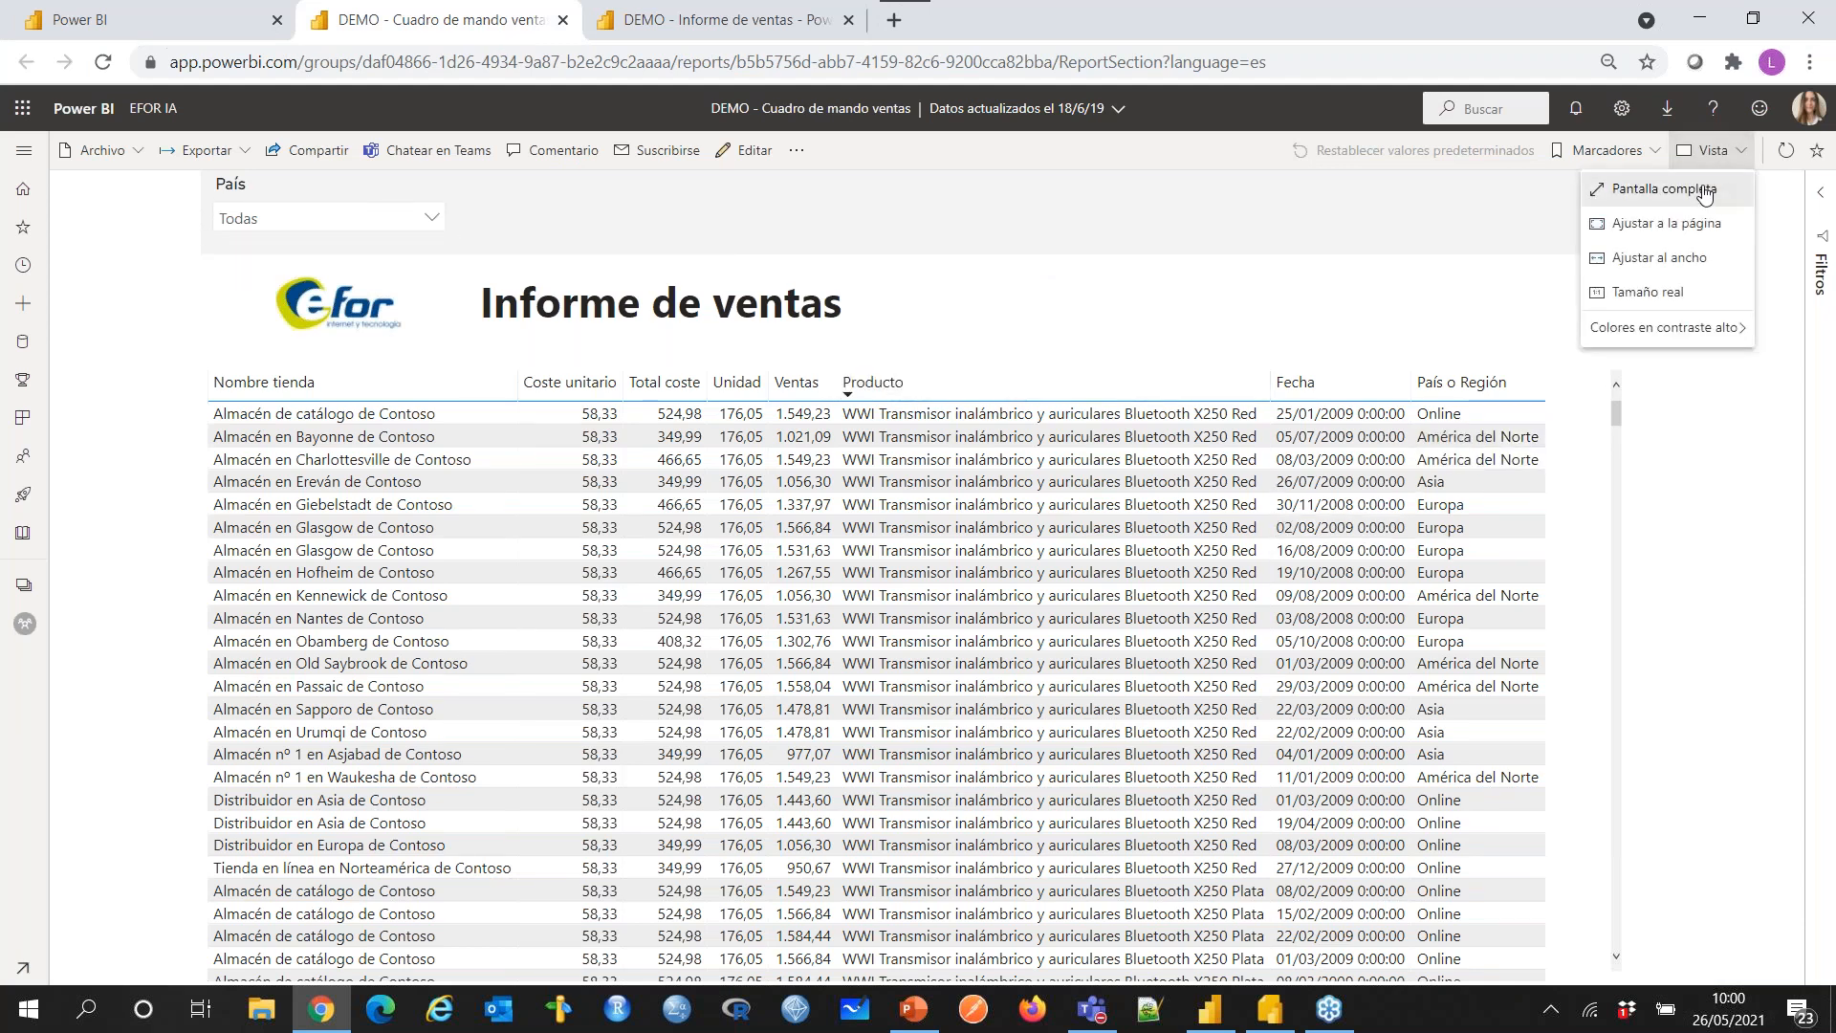
left_click(1610, 190)
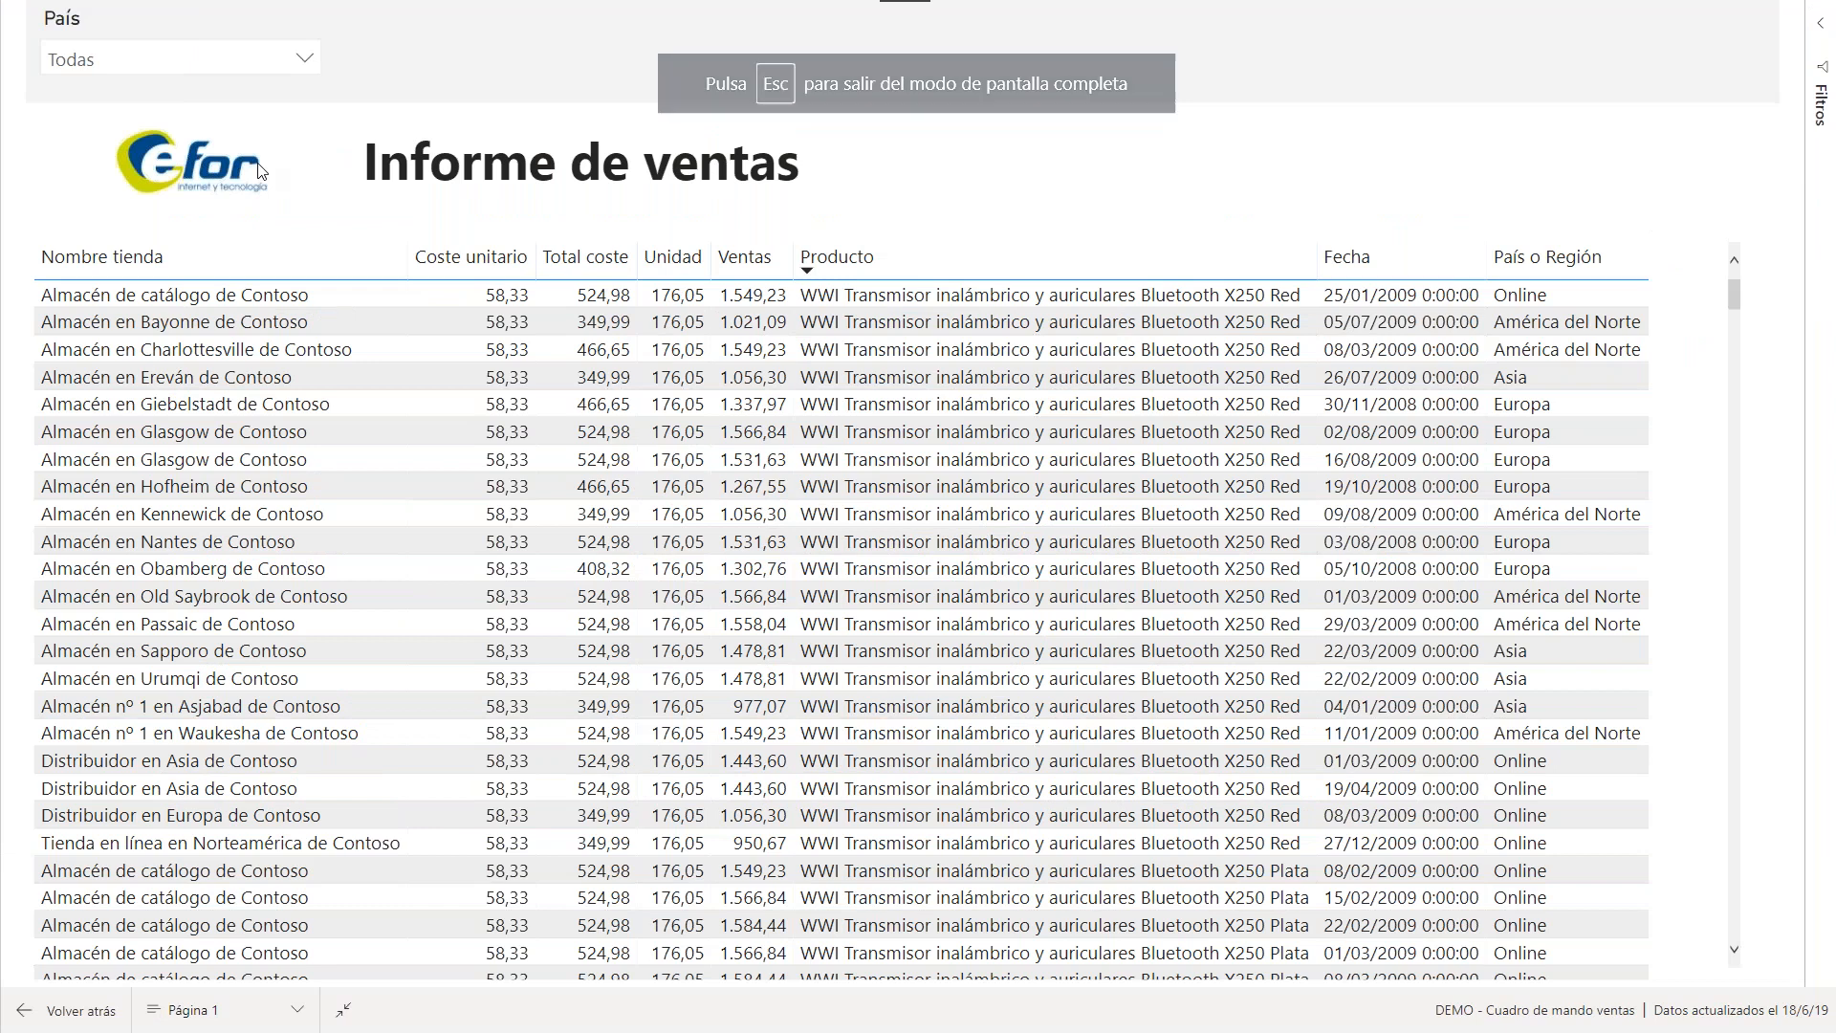
Step: Look through the sales table's rows and the País filter's options, and leave full-screen mode
scroll(1077, 564, "down", 1)
scroll(1076, 564, "down", 3)
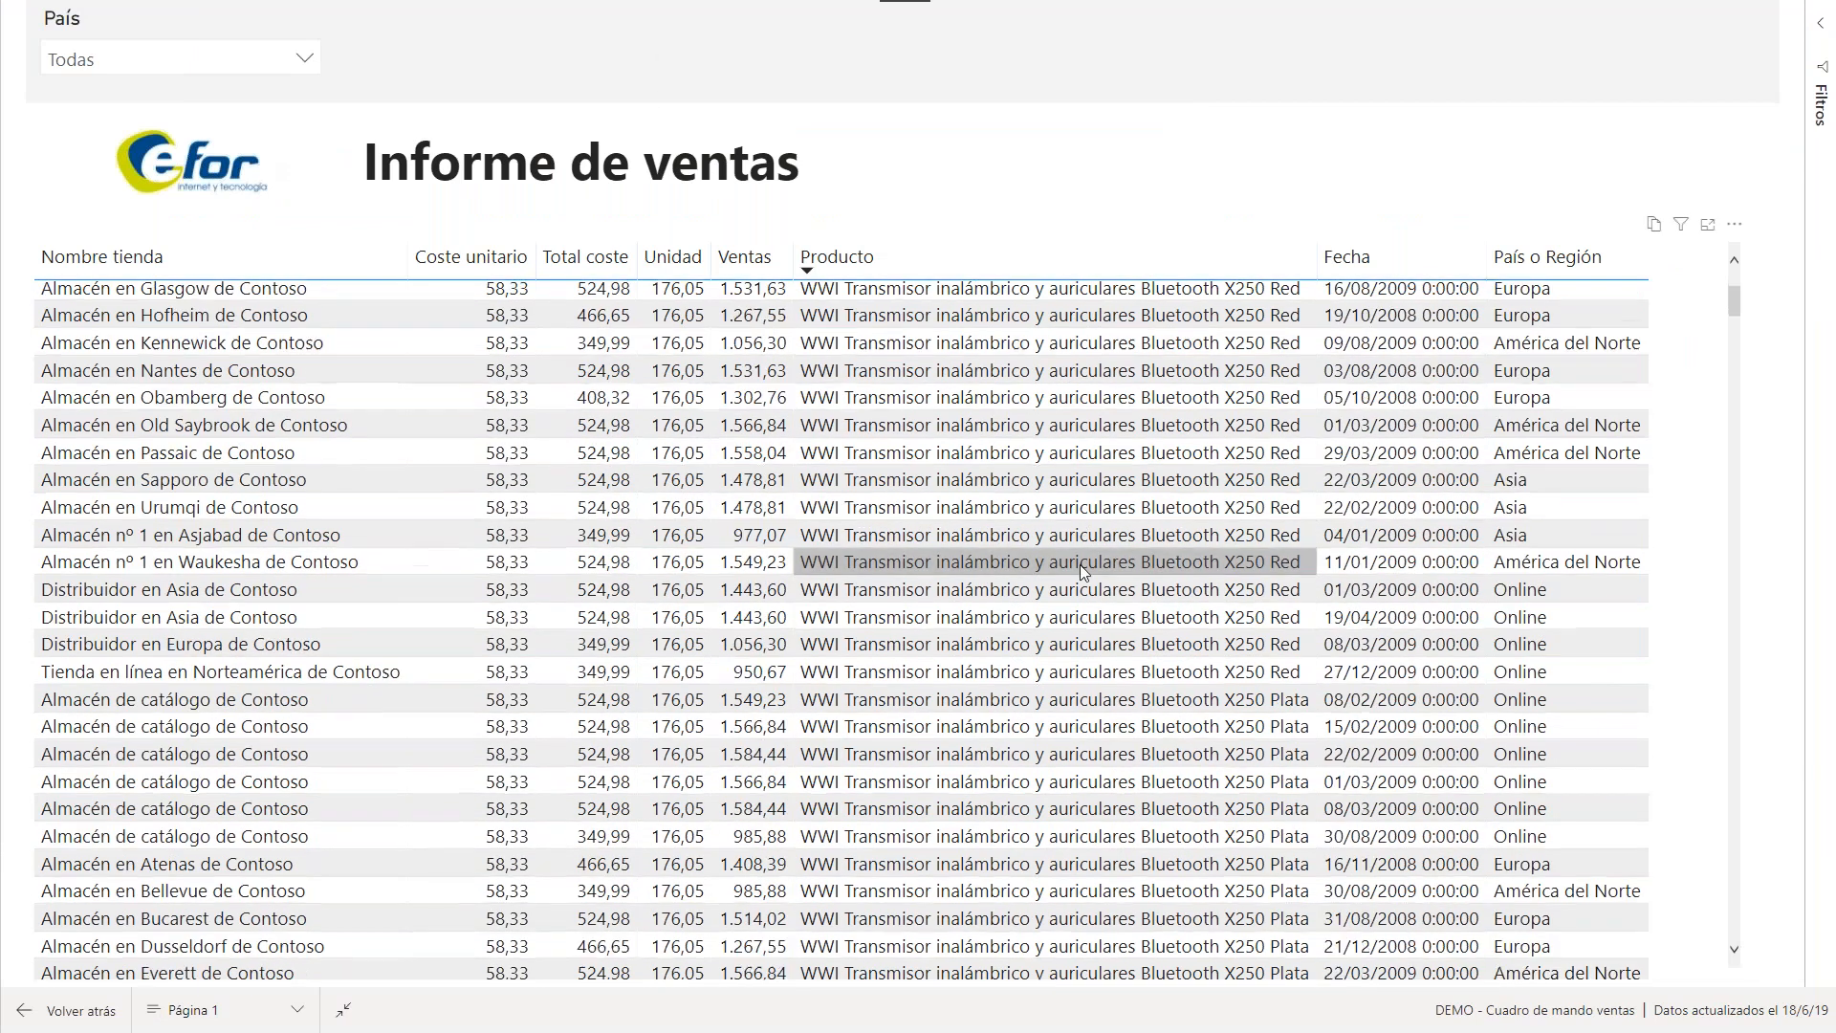
scroll(1040, 520, "up", 3)
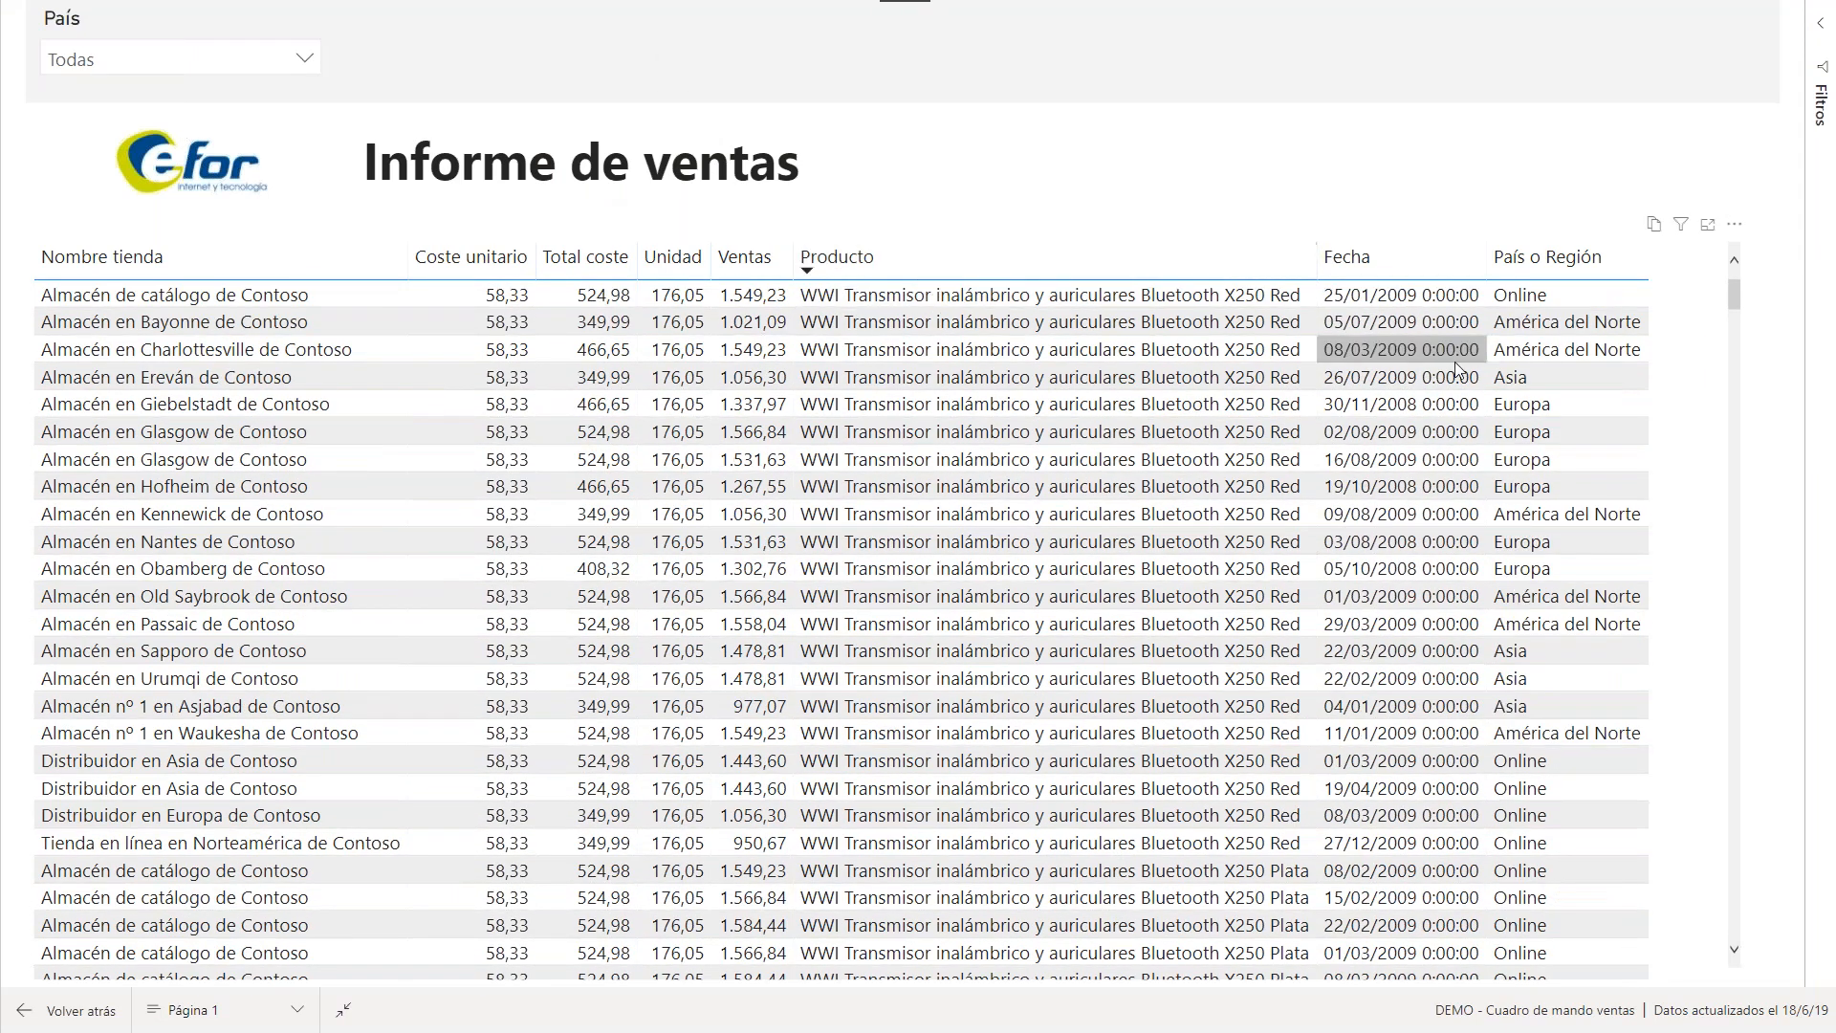
scroll(1669, 348, "down", 10)
scroll(1669, 348, "up", 10)
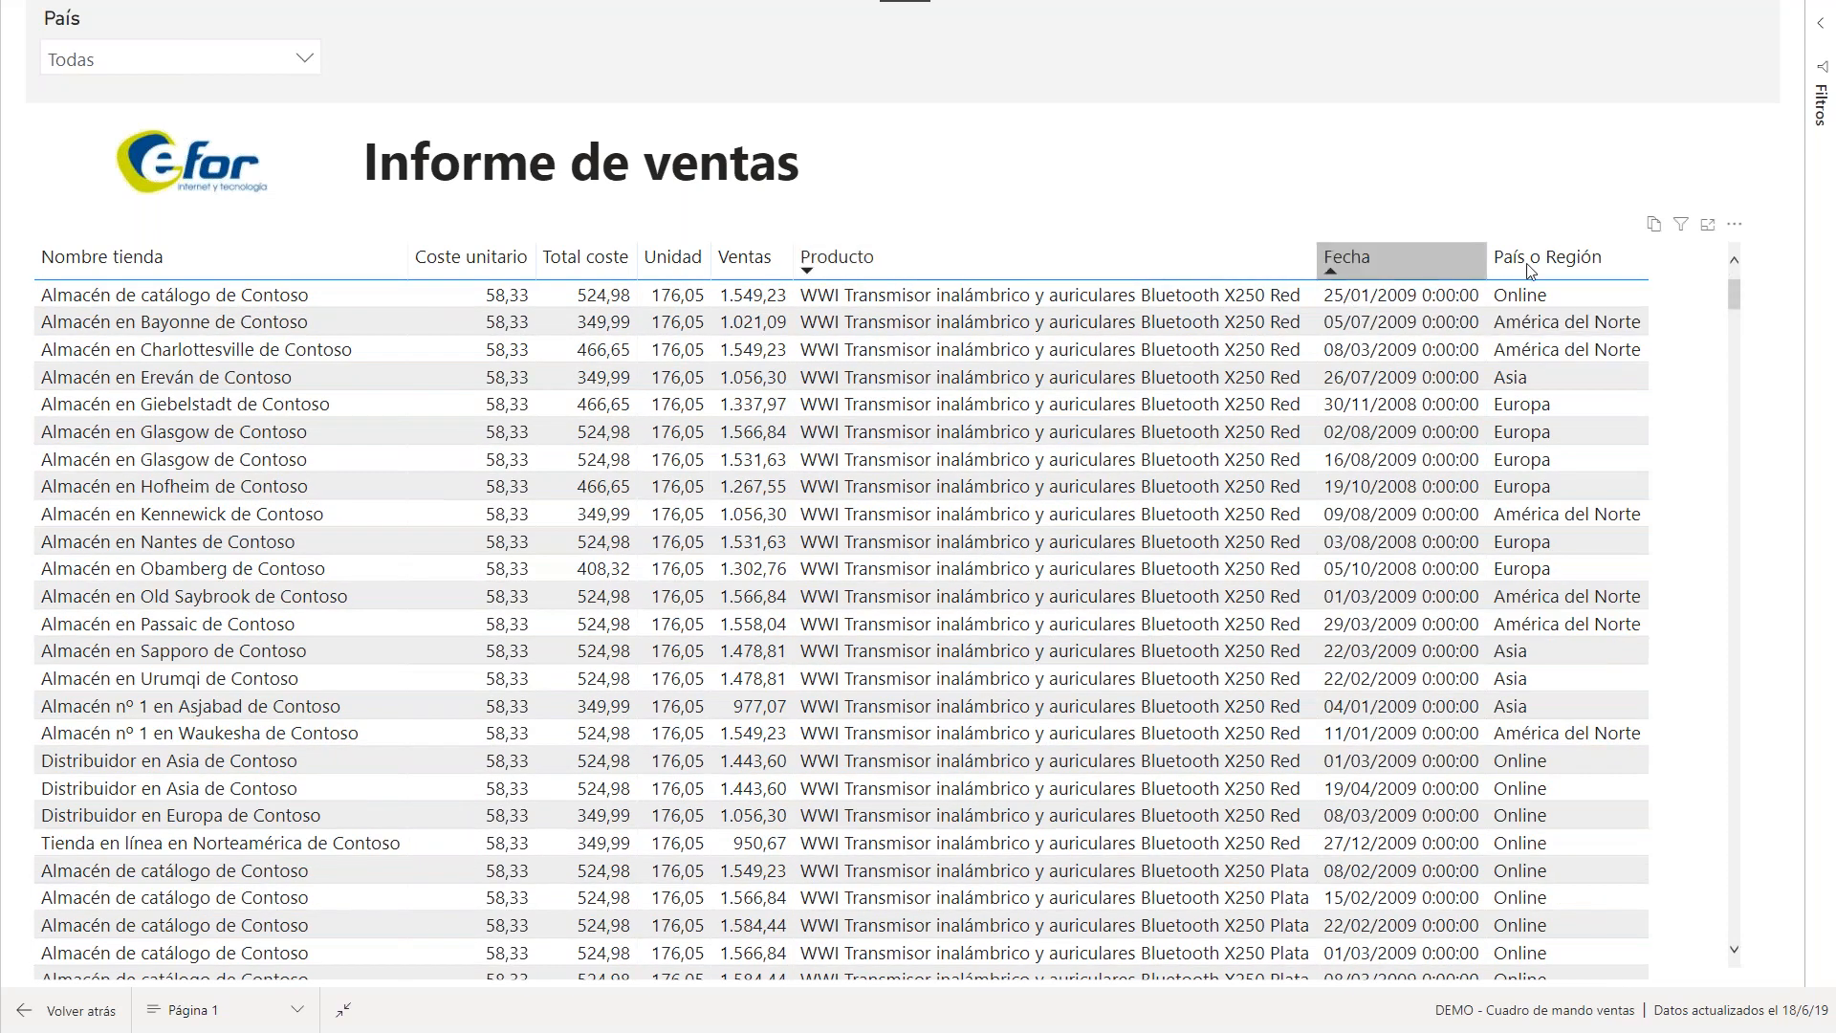
mouse_move(1734, 293)
left_mouse_down()
mouse_move(1734, 328)
mouse_move(1735, 287)
left_mouse_up()
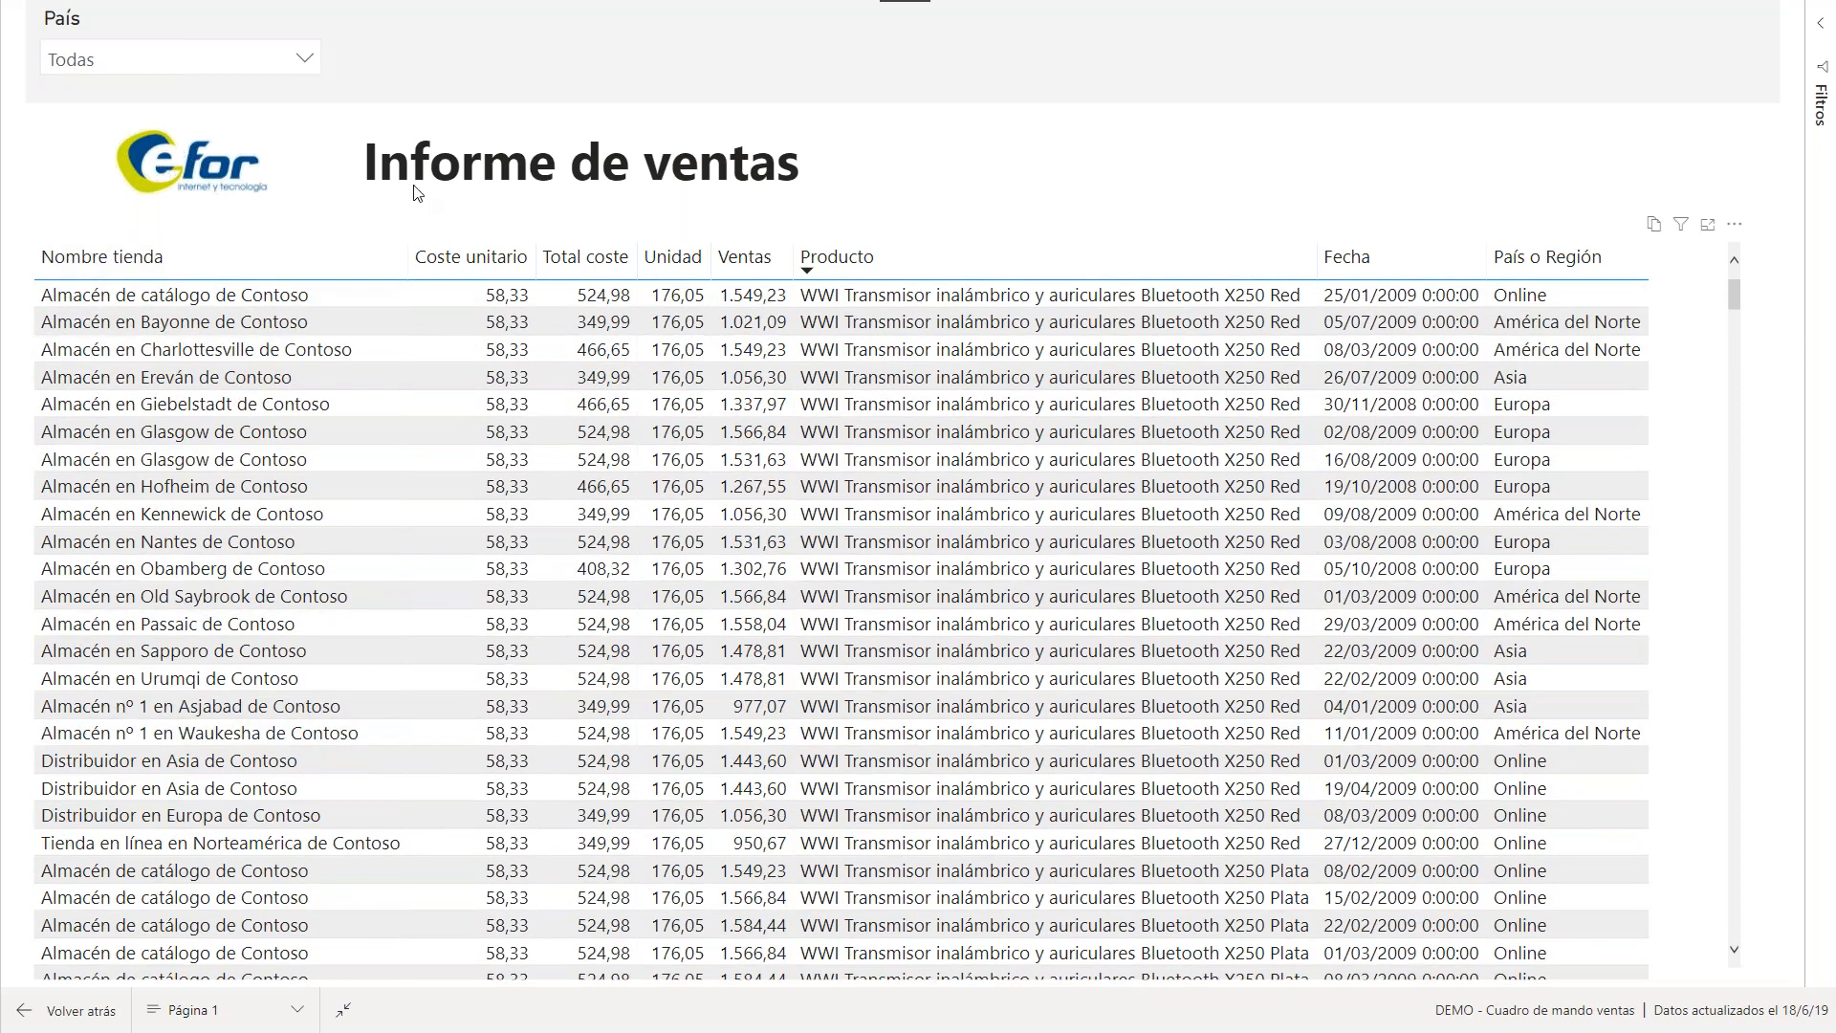
left_click(139, 57)
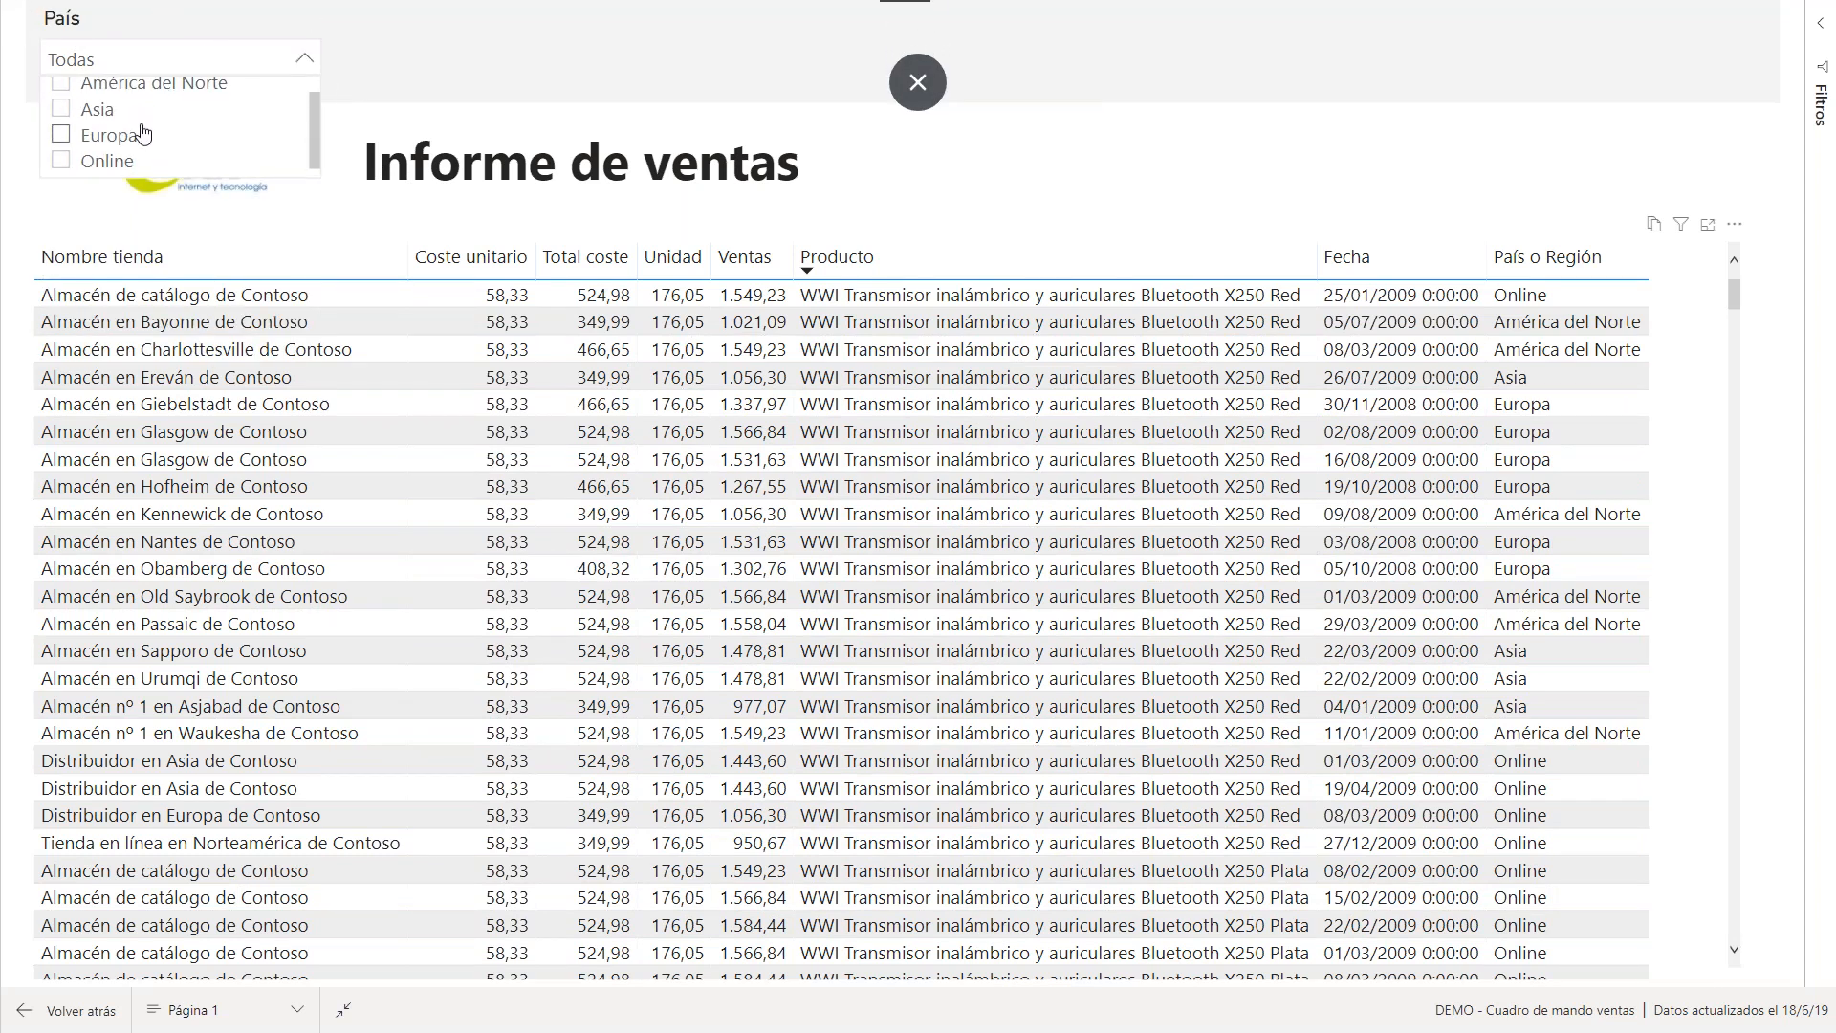
left_click(184, 58)
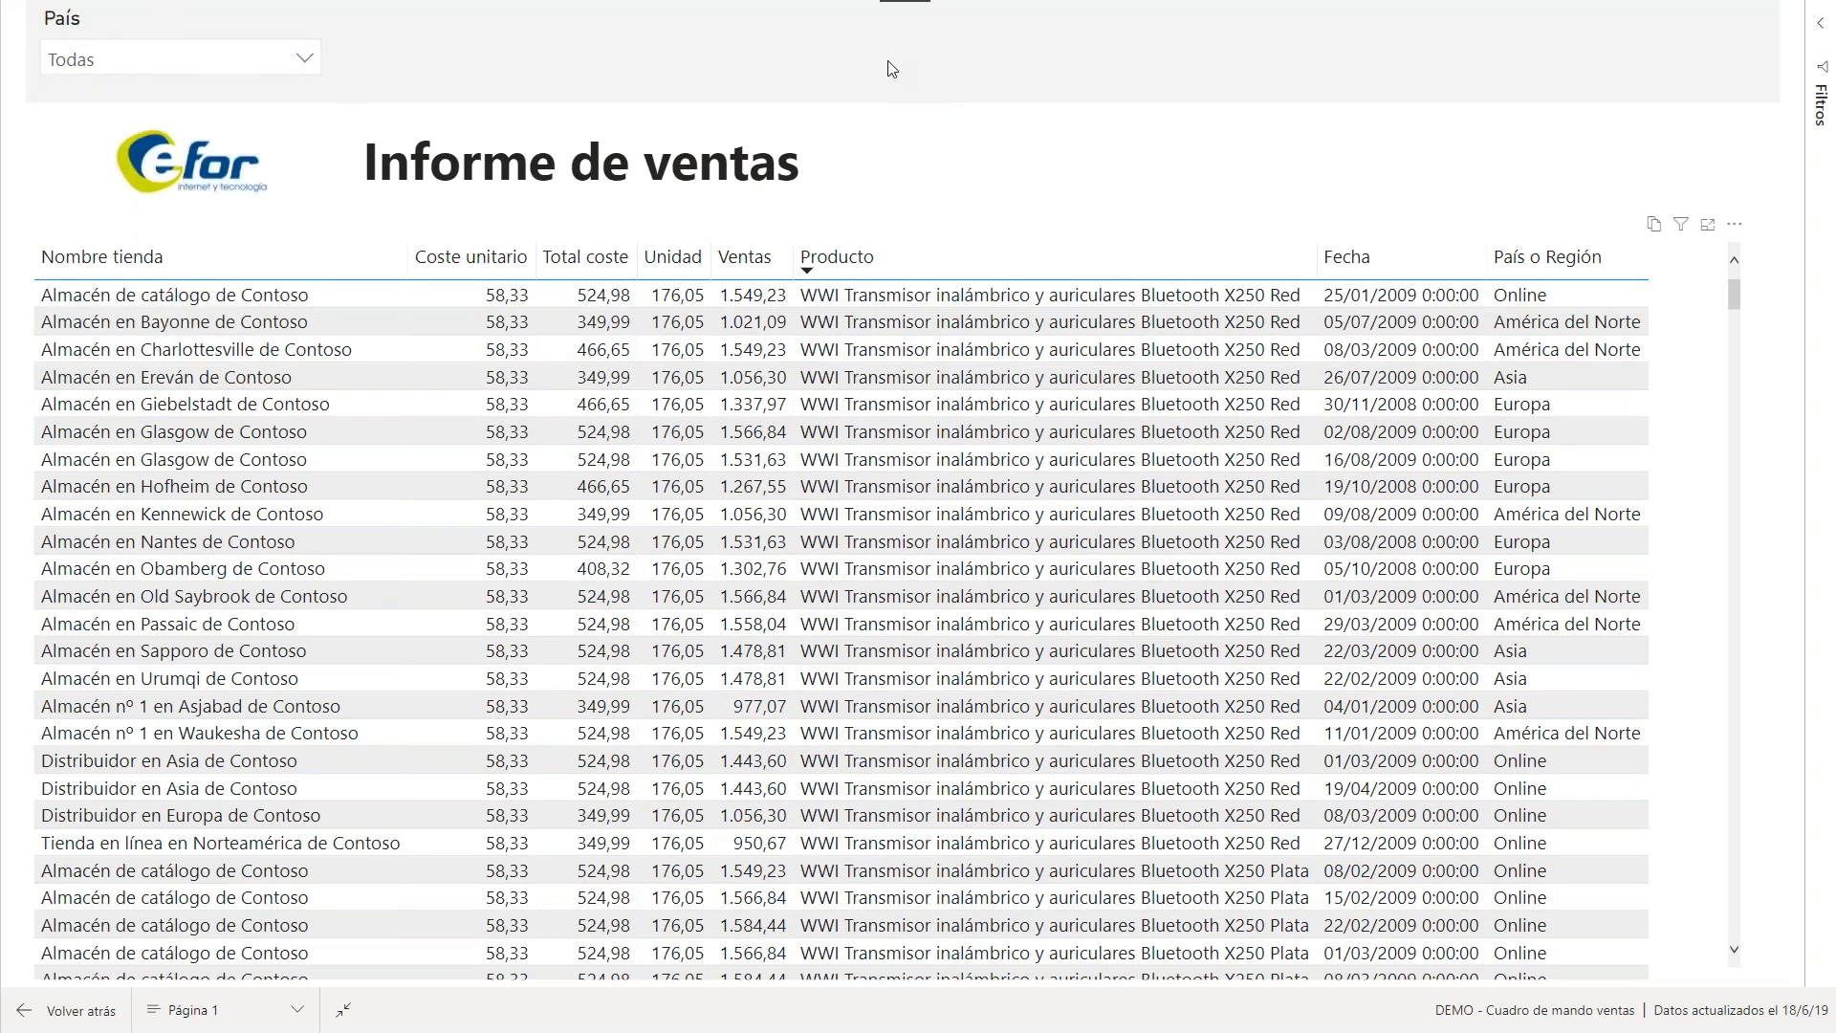
key("Escape")
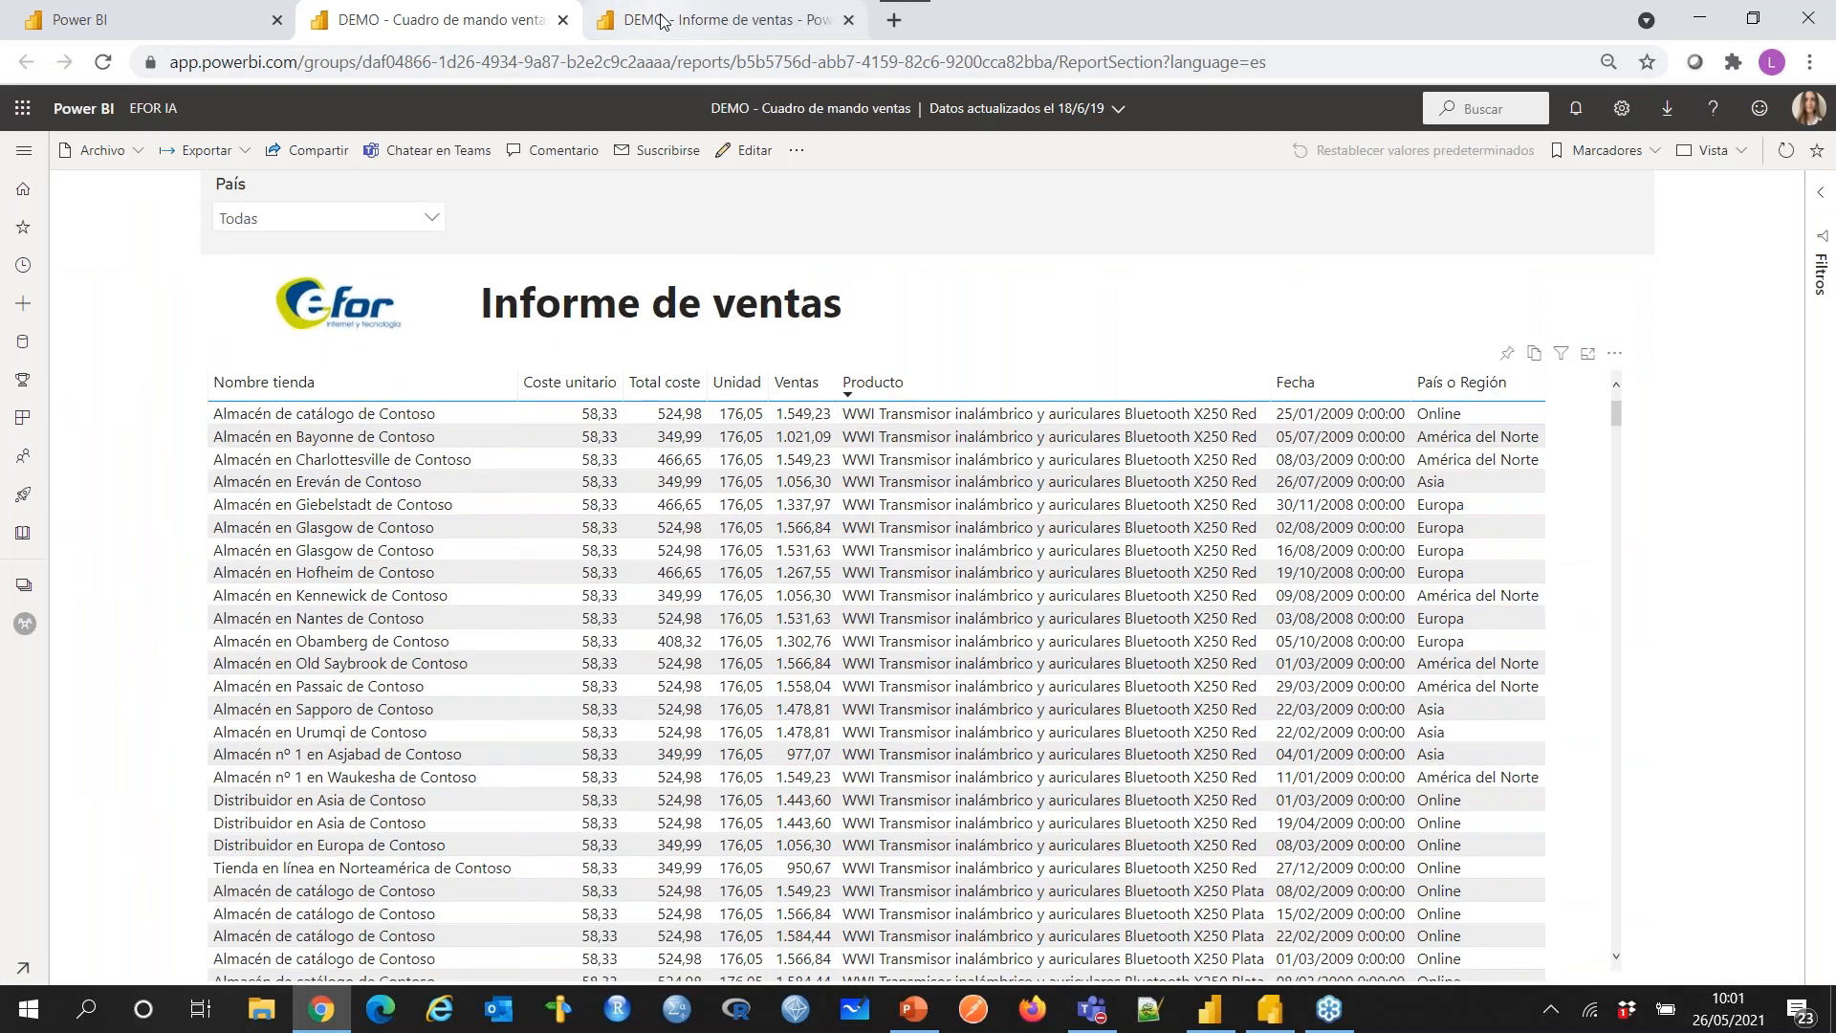
Step: Switch to the DEMO - Informe de ventas report and examine its first page and the options of its country parameter
left_click(661, 21)
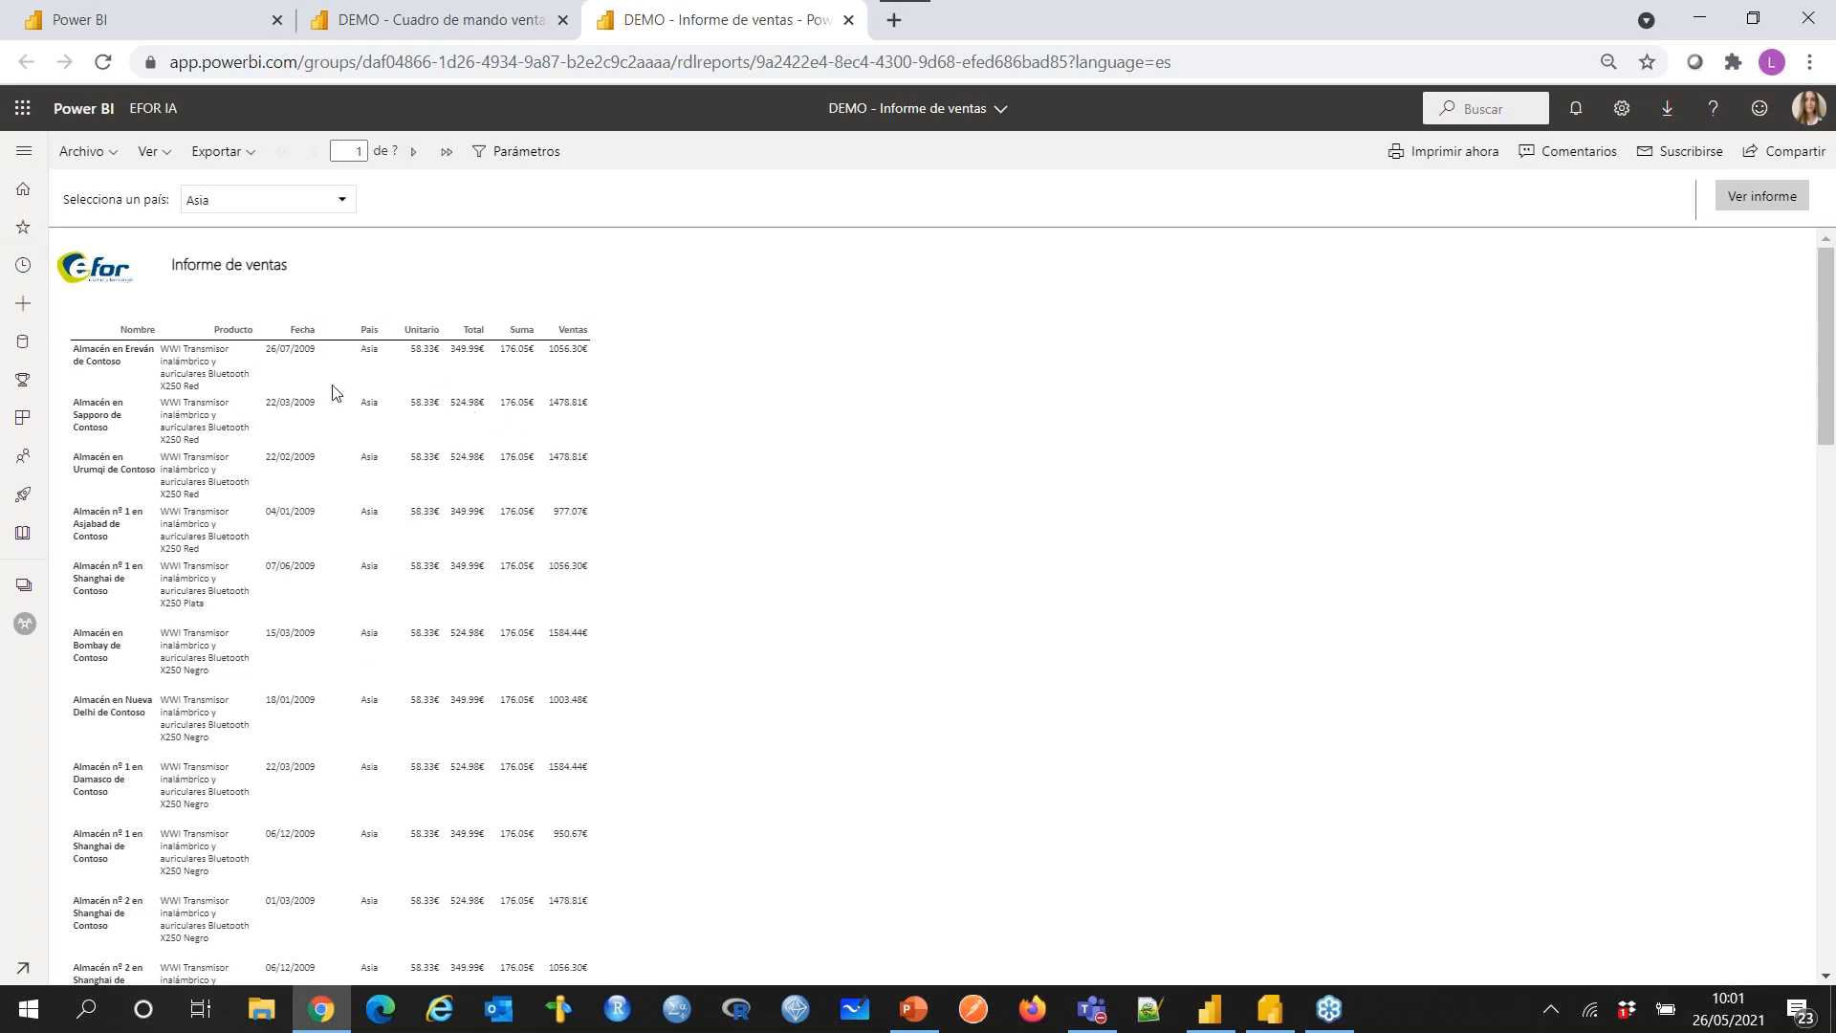
scroll(198, 375, "down", 3)
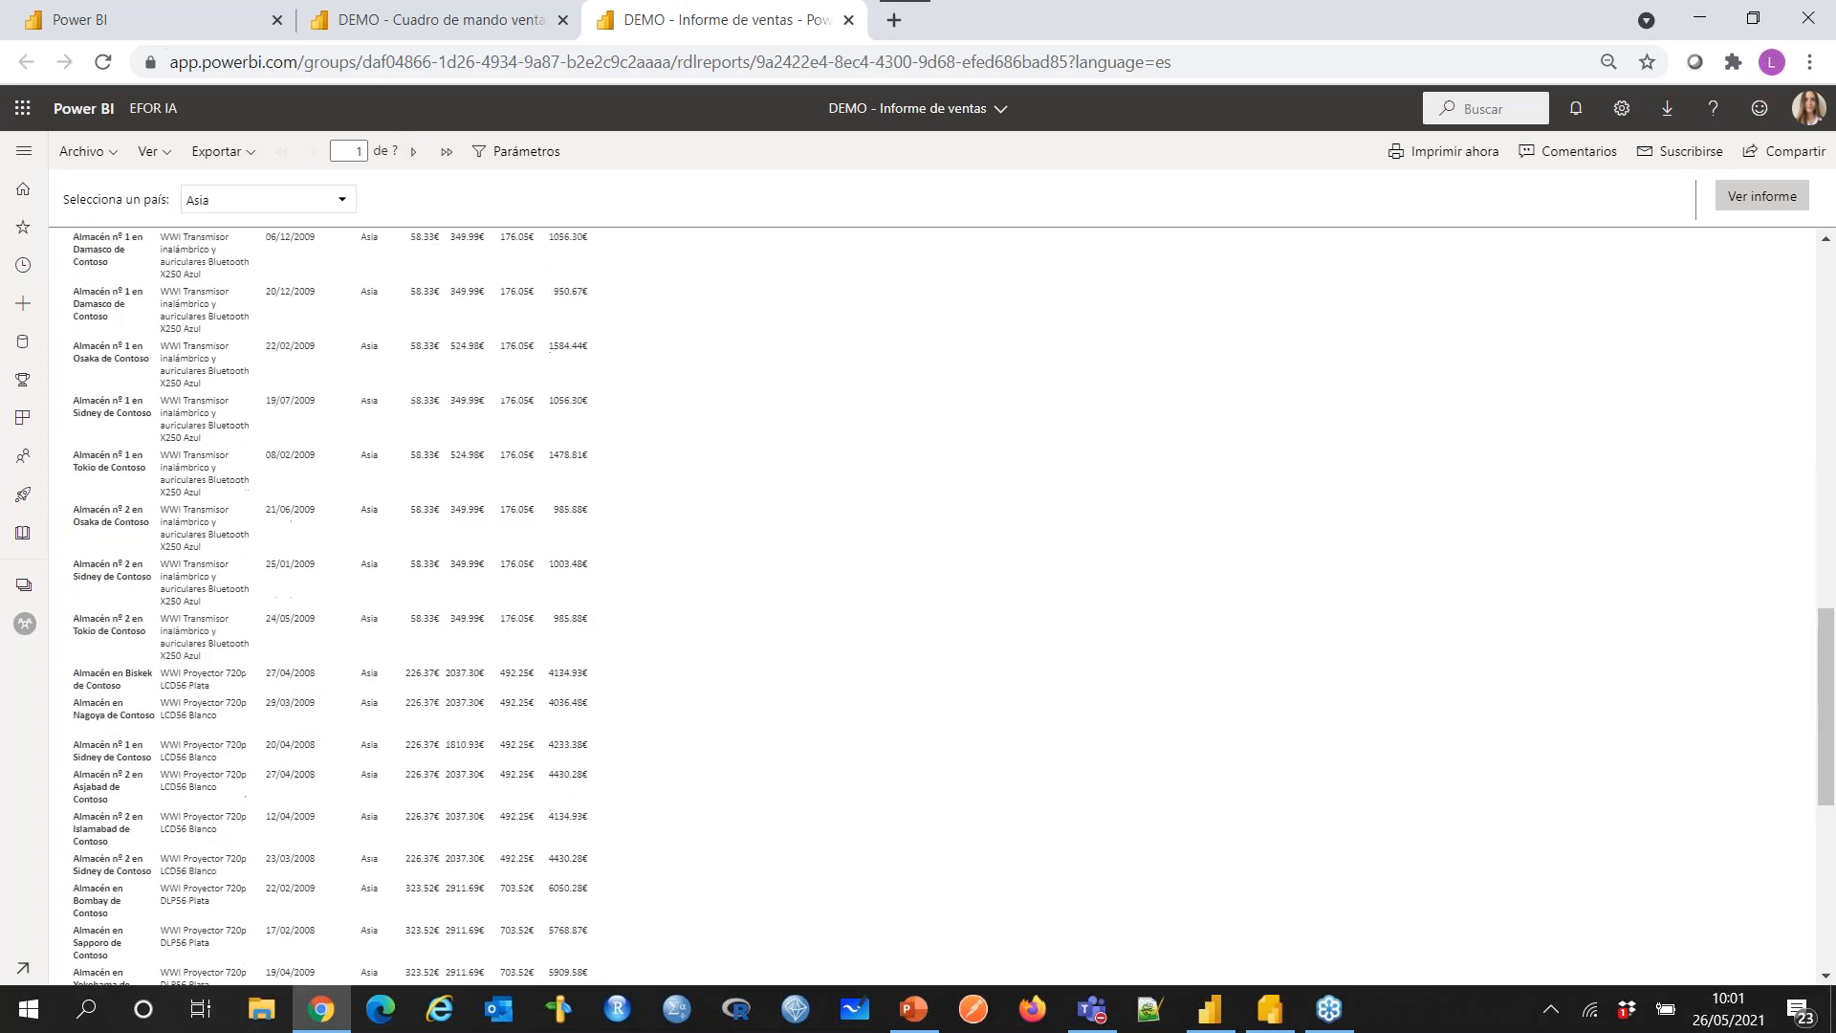
scroll(186, 401, "up", 3)
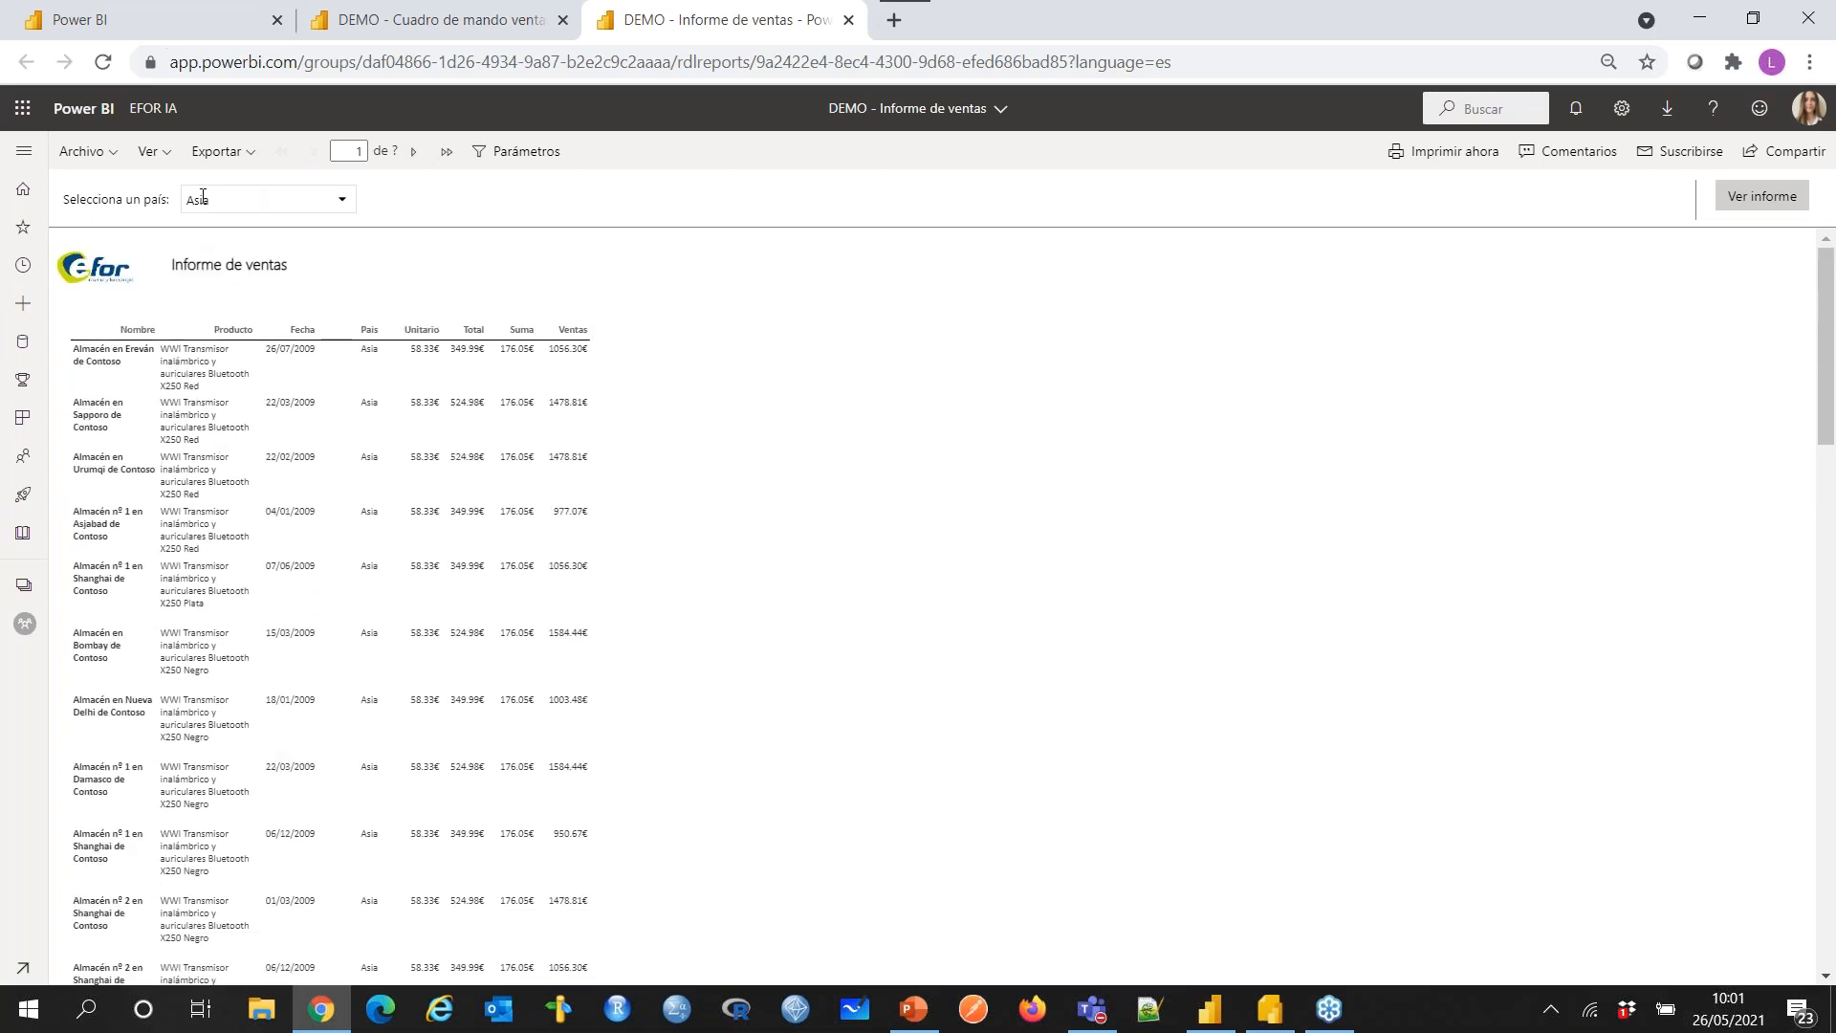
scroll(335, 459, "down", 15)
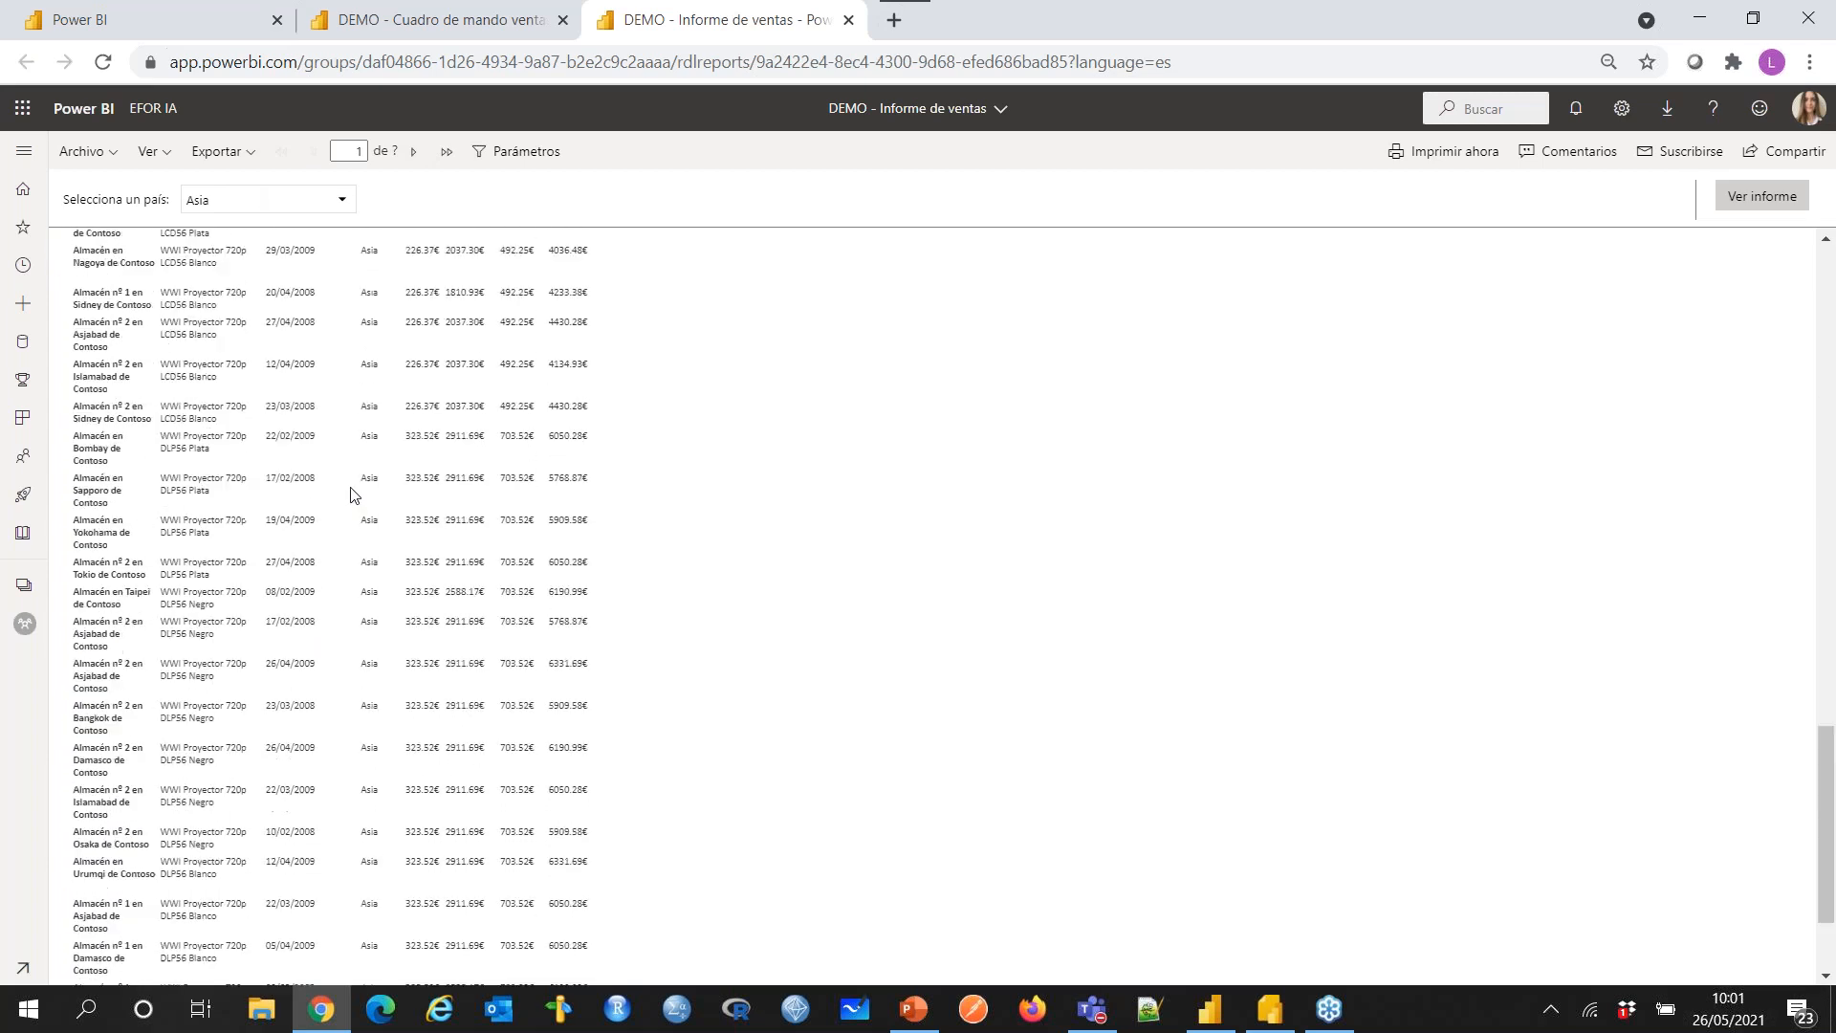
scroll(336, 584, "up", 15)
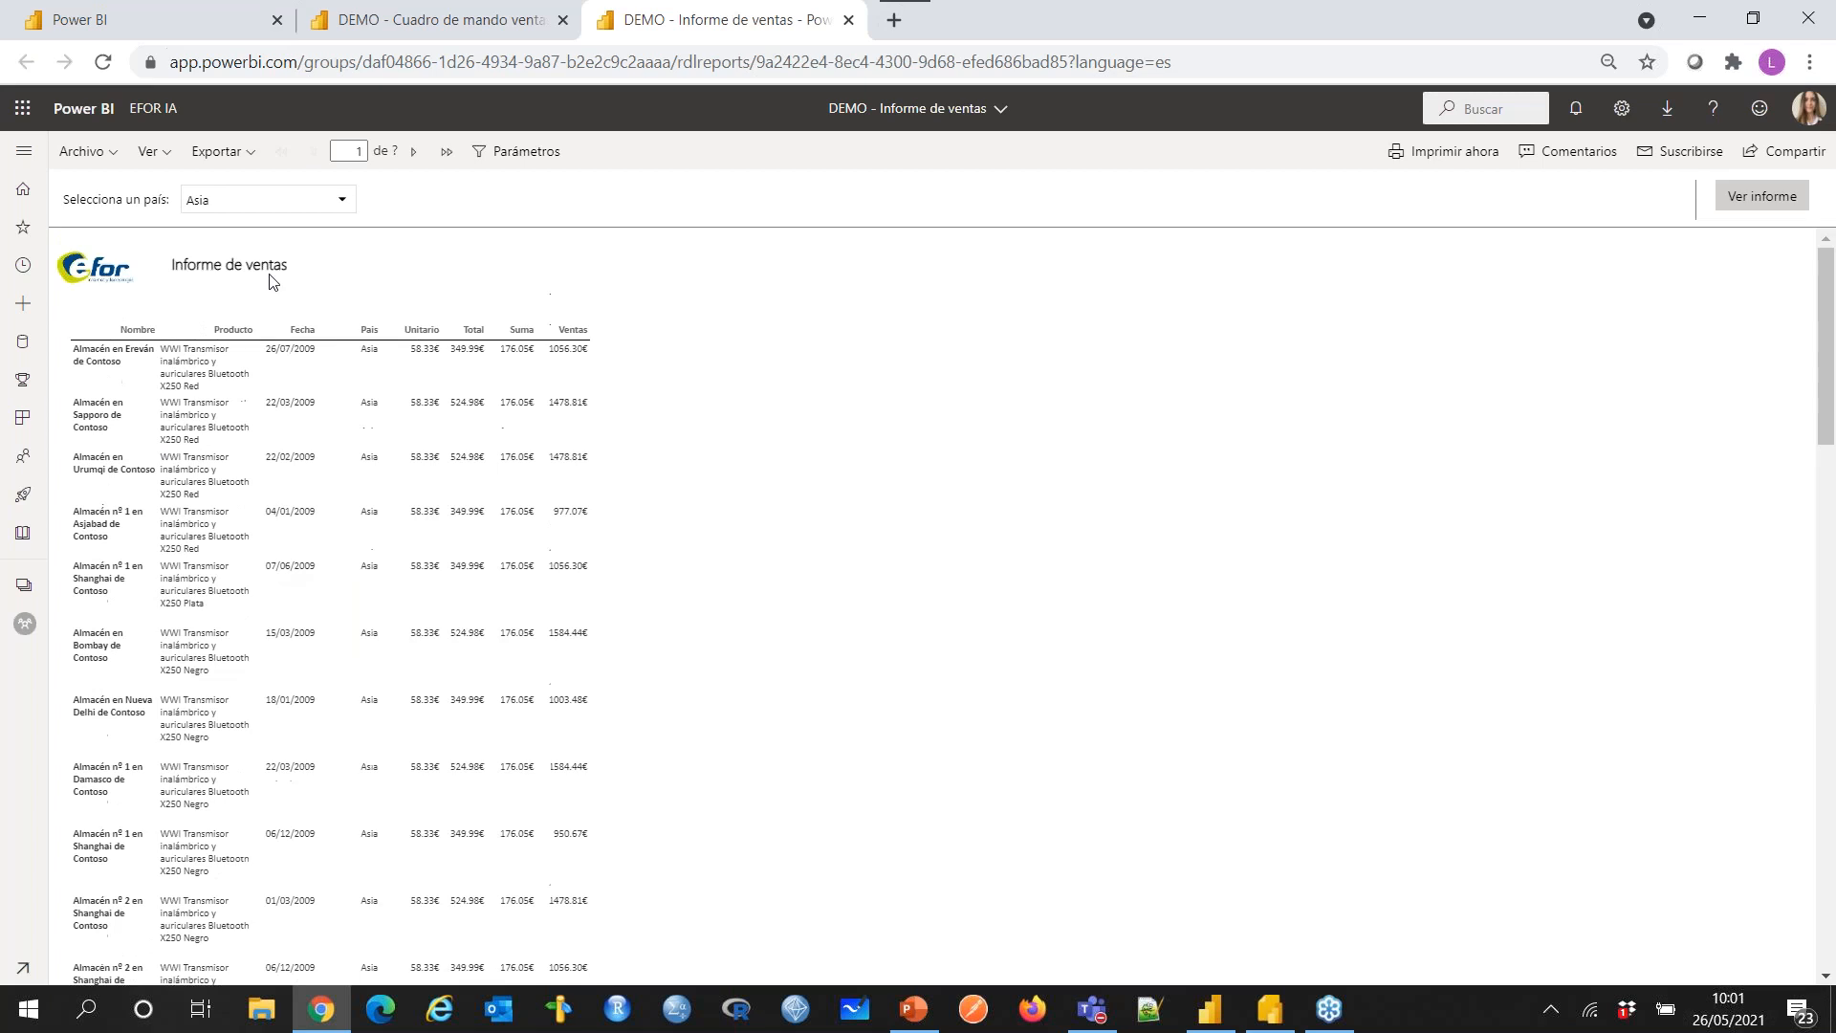
left_click(287, 207)
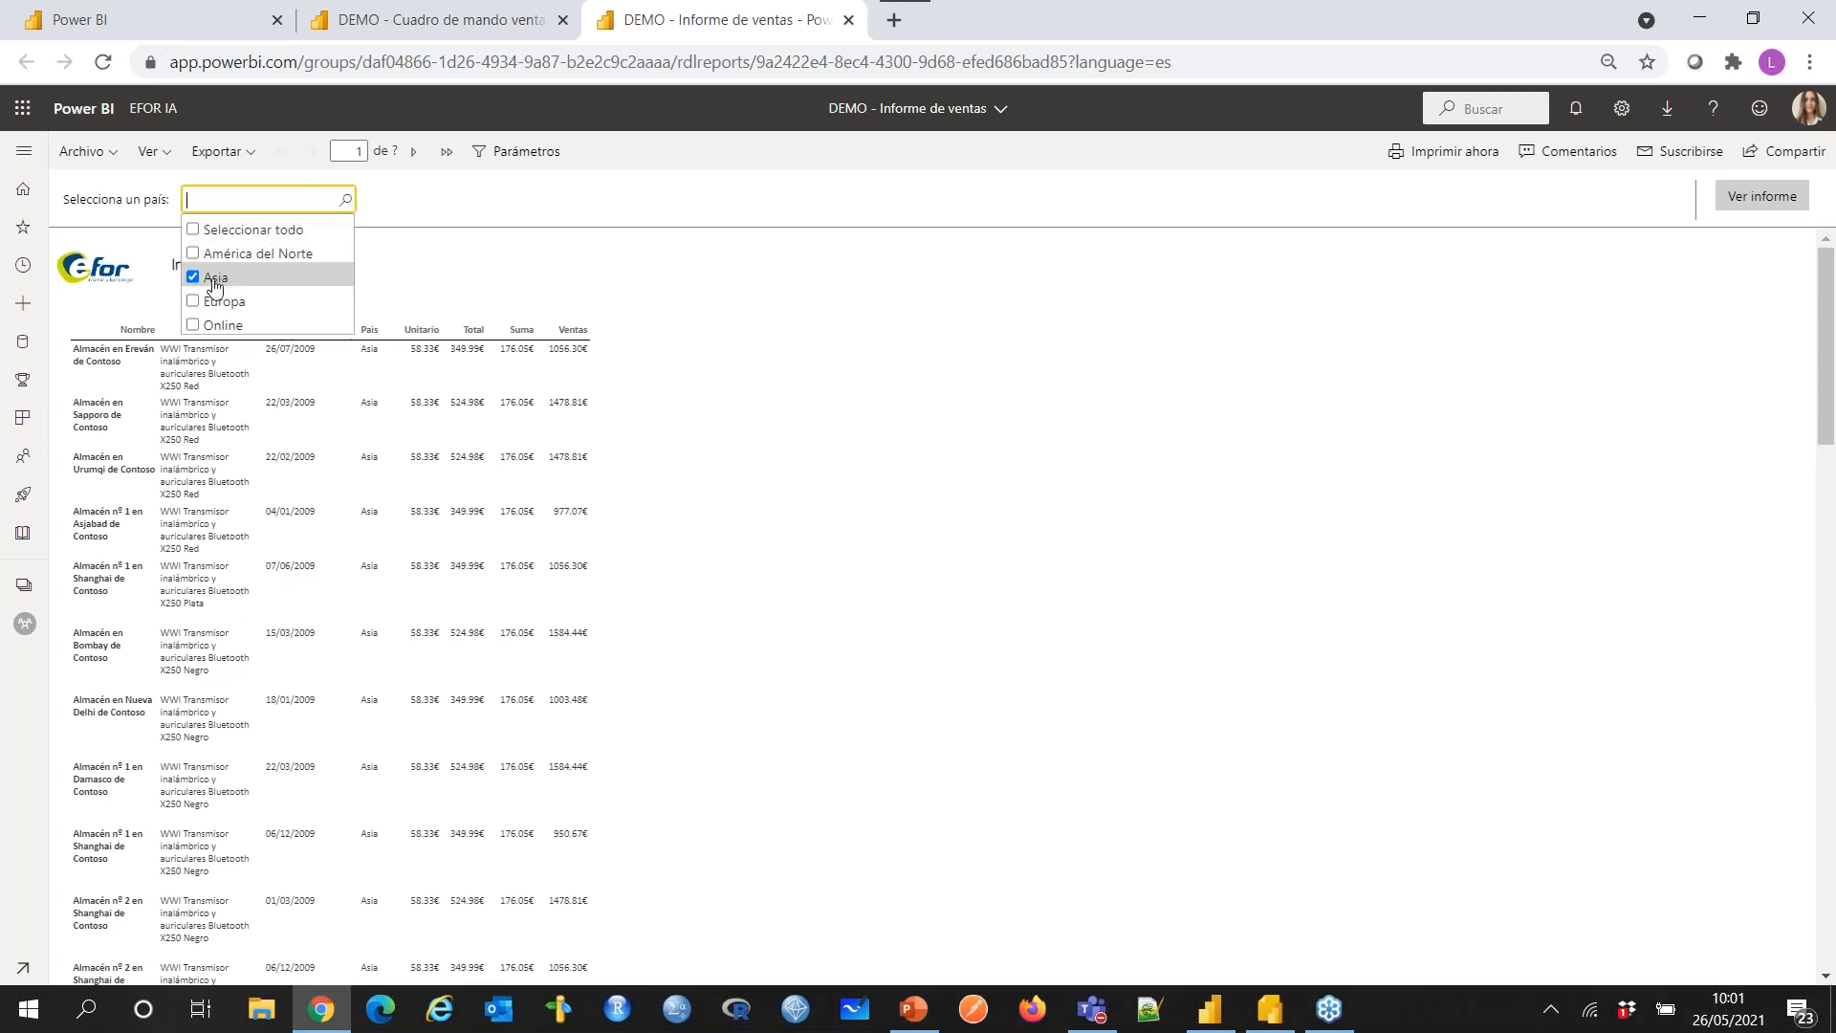
left_click(453, 208)
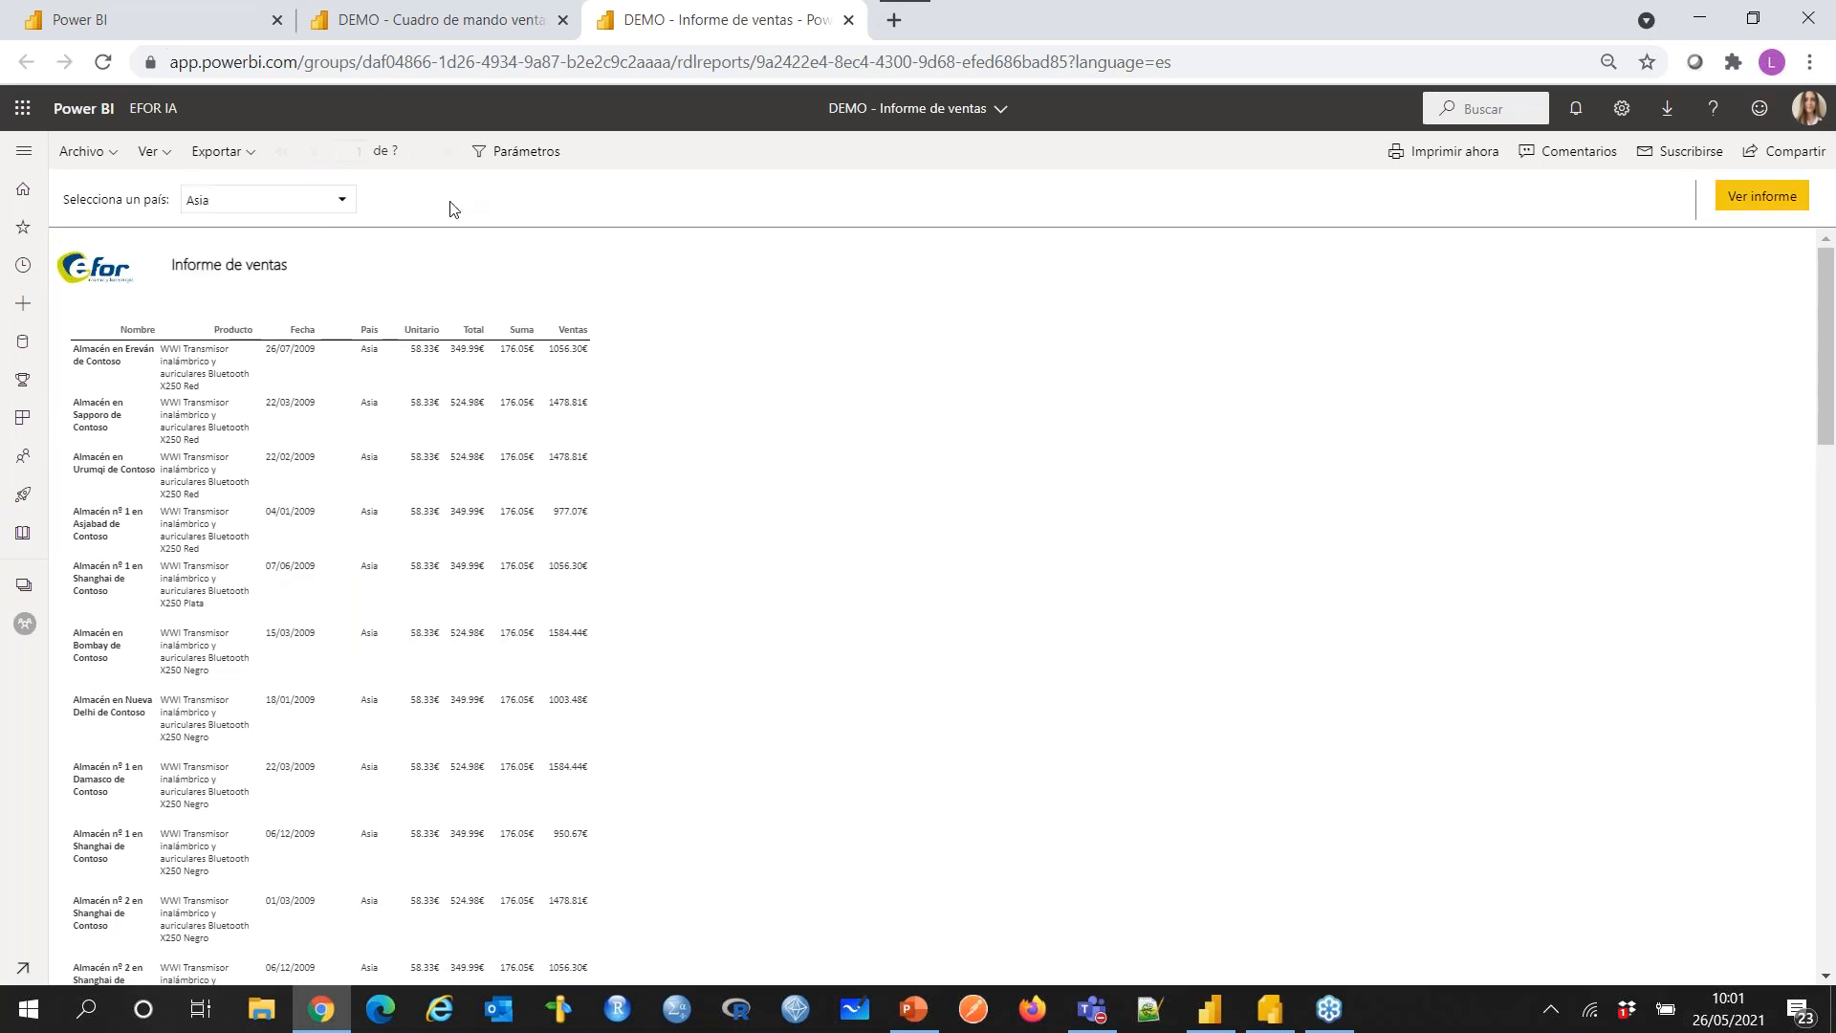
scroll(371, 535, "down", 20)
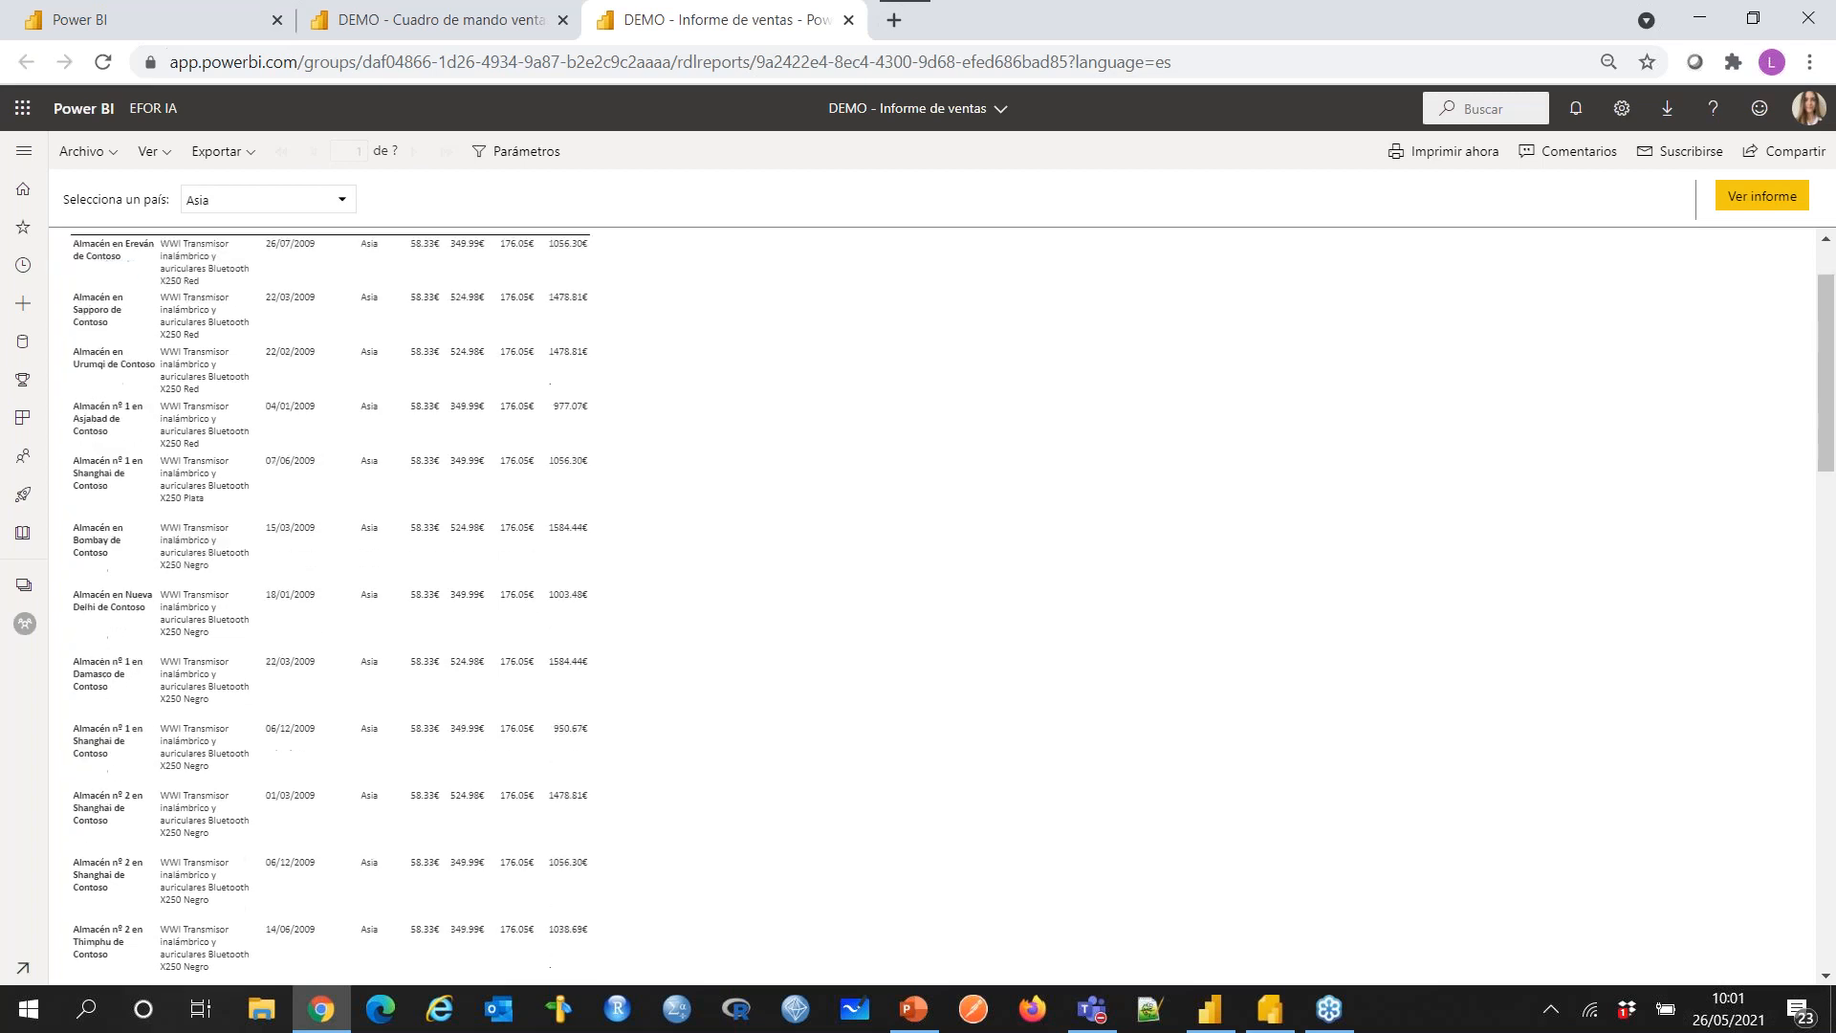
scroll(386, 694, "up", 20)
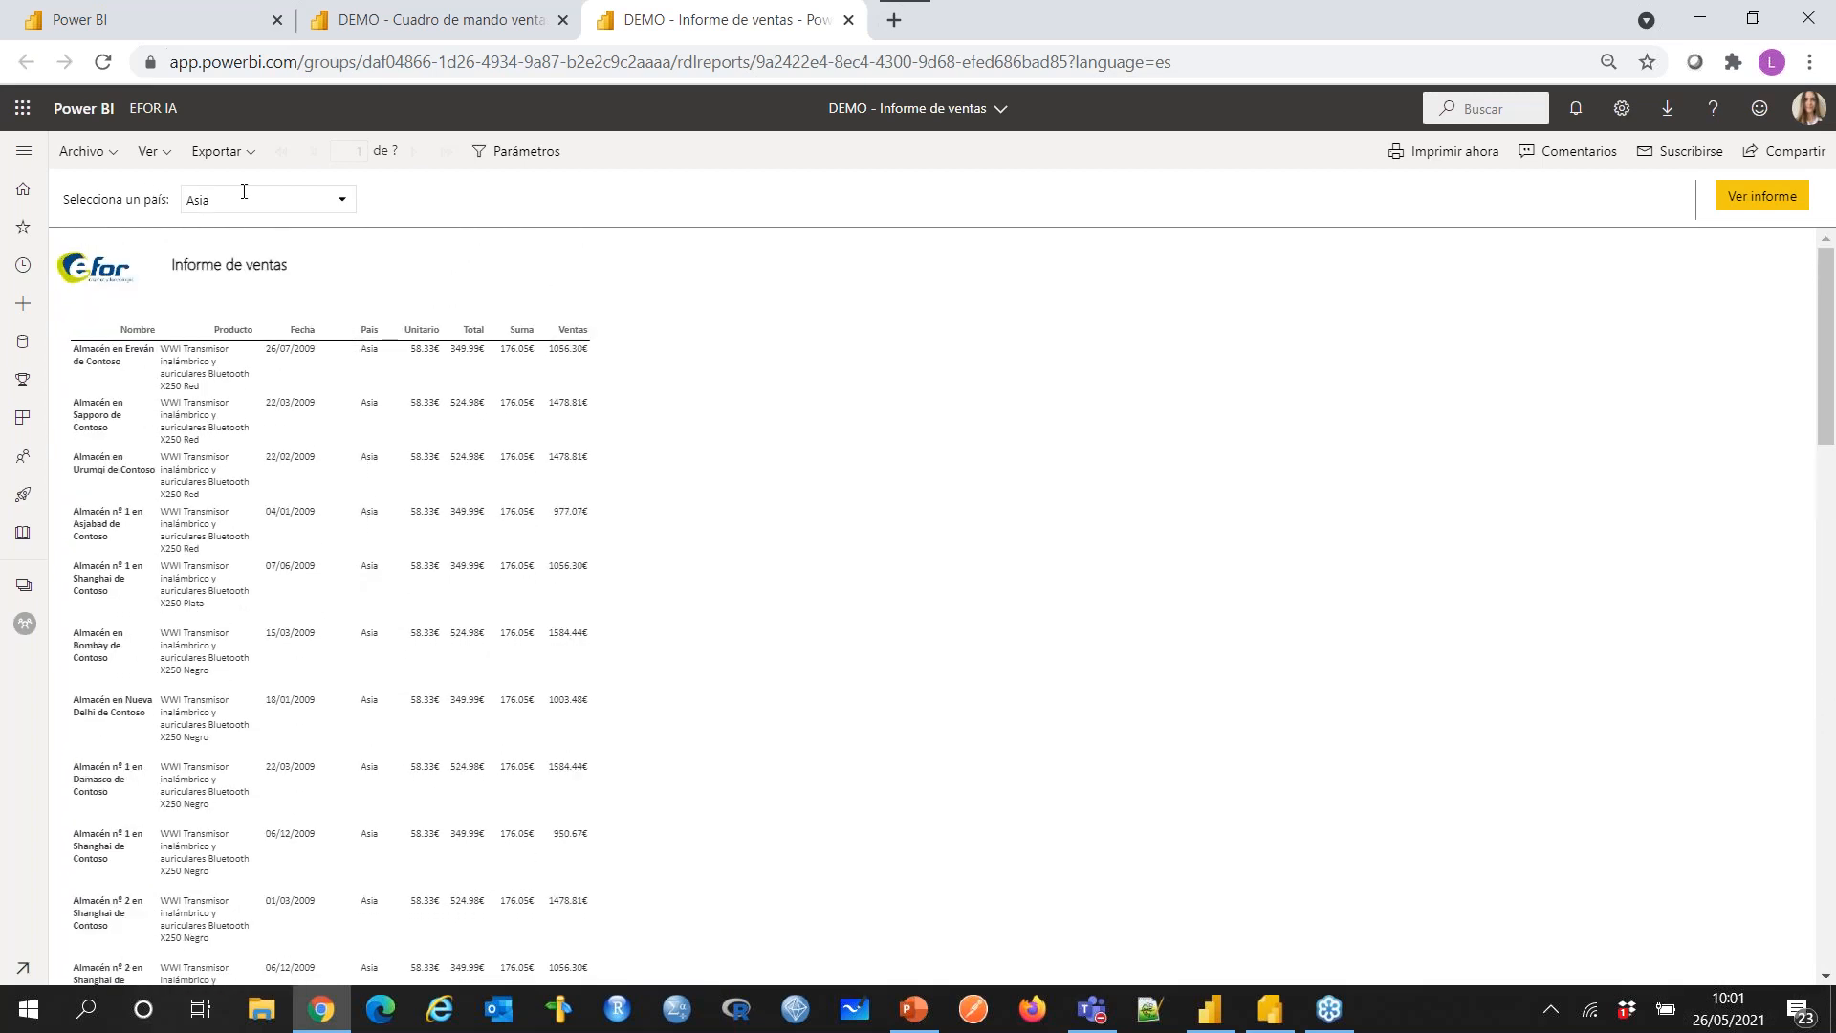
Step: Export the paginated sales report for Asia as a PDF file
left_click(222, 156)
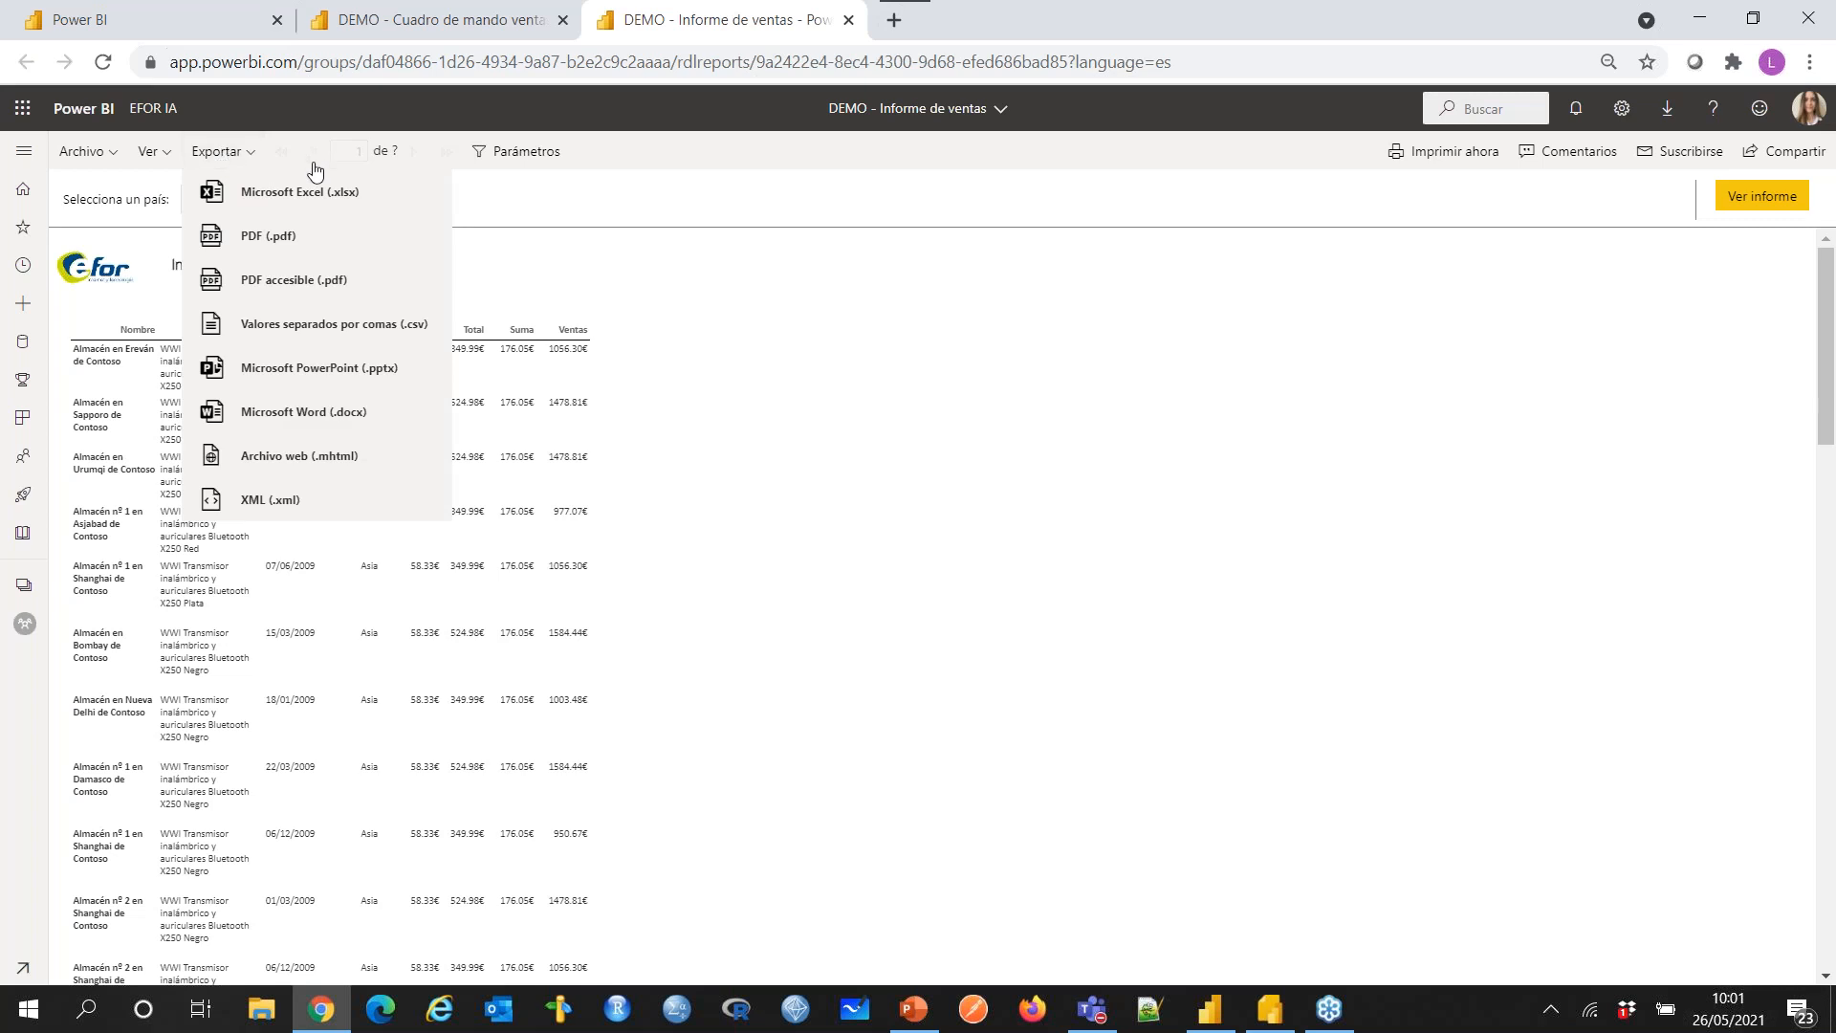
left_click(278, 243)
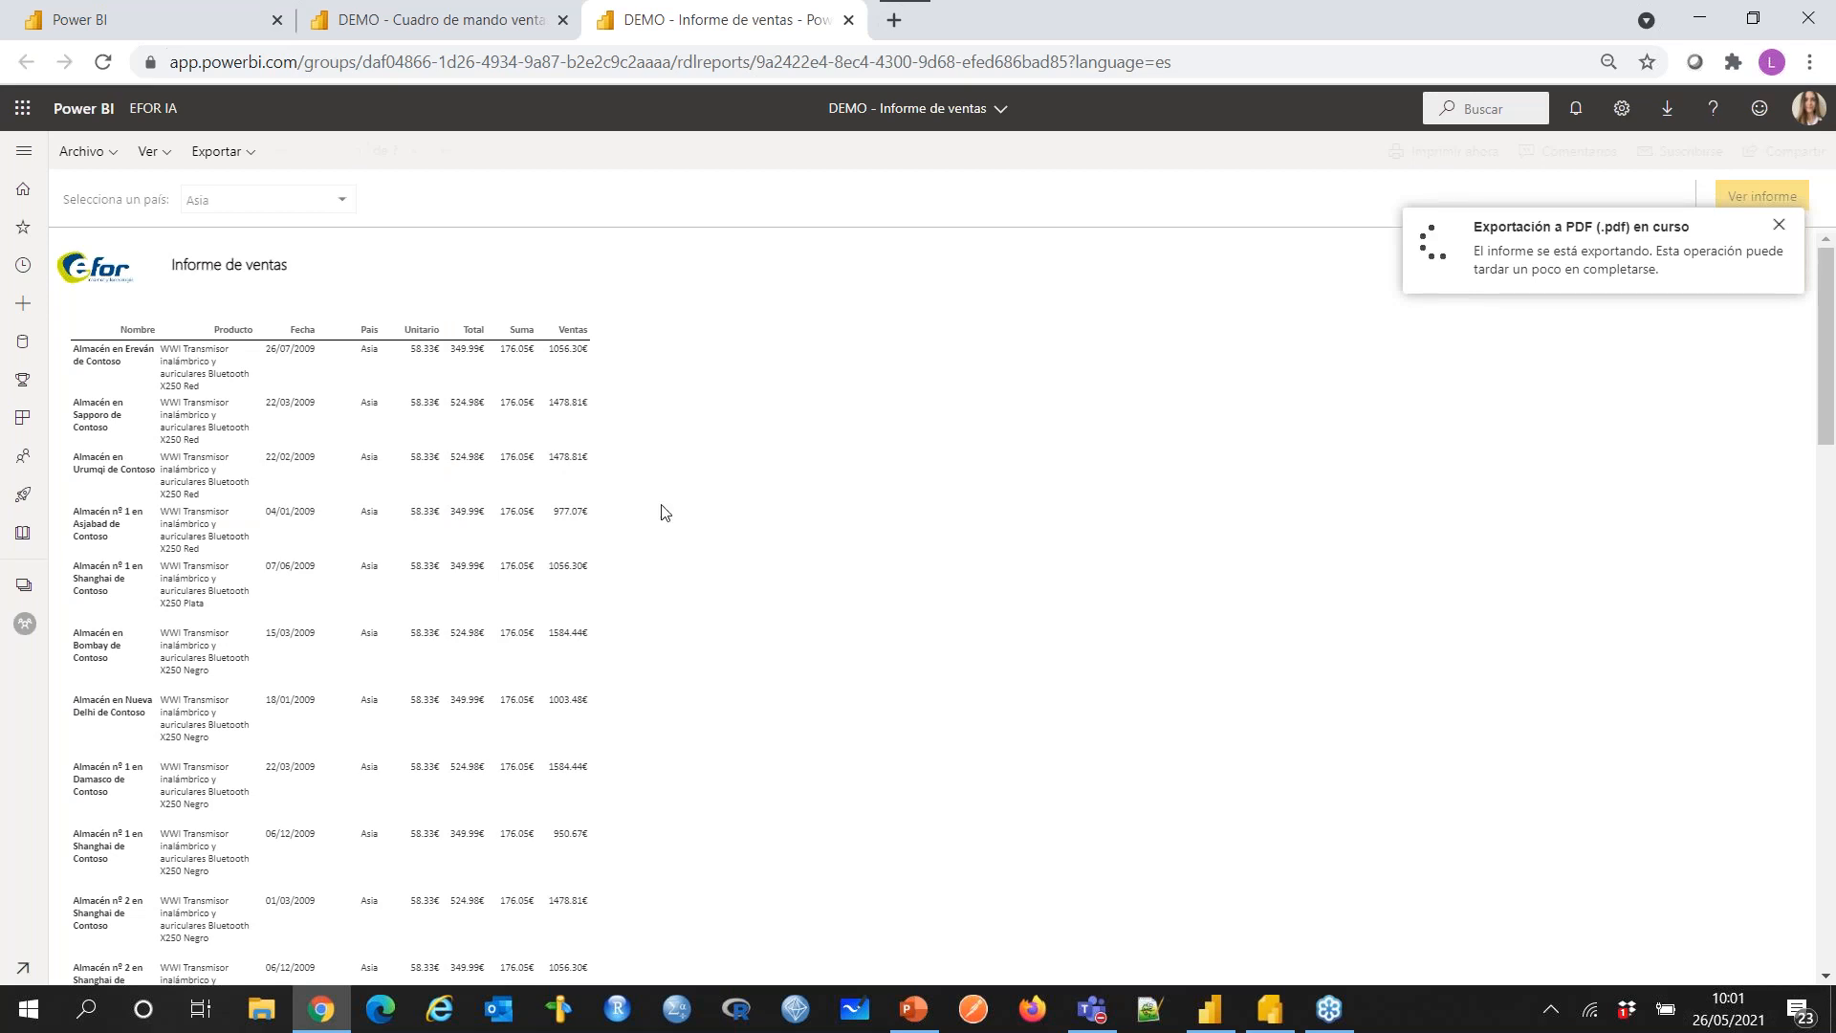
Step: Look over the first page of the paginated report and advance to its next page
scroll(665, 516, "down", 15)
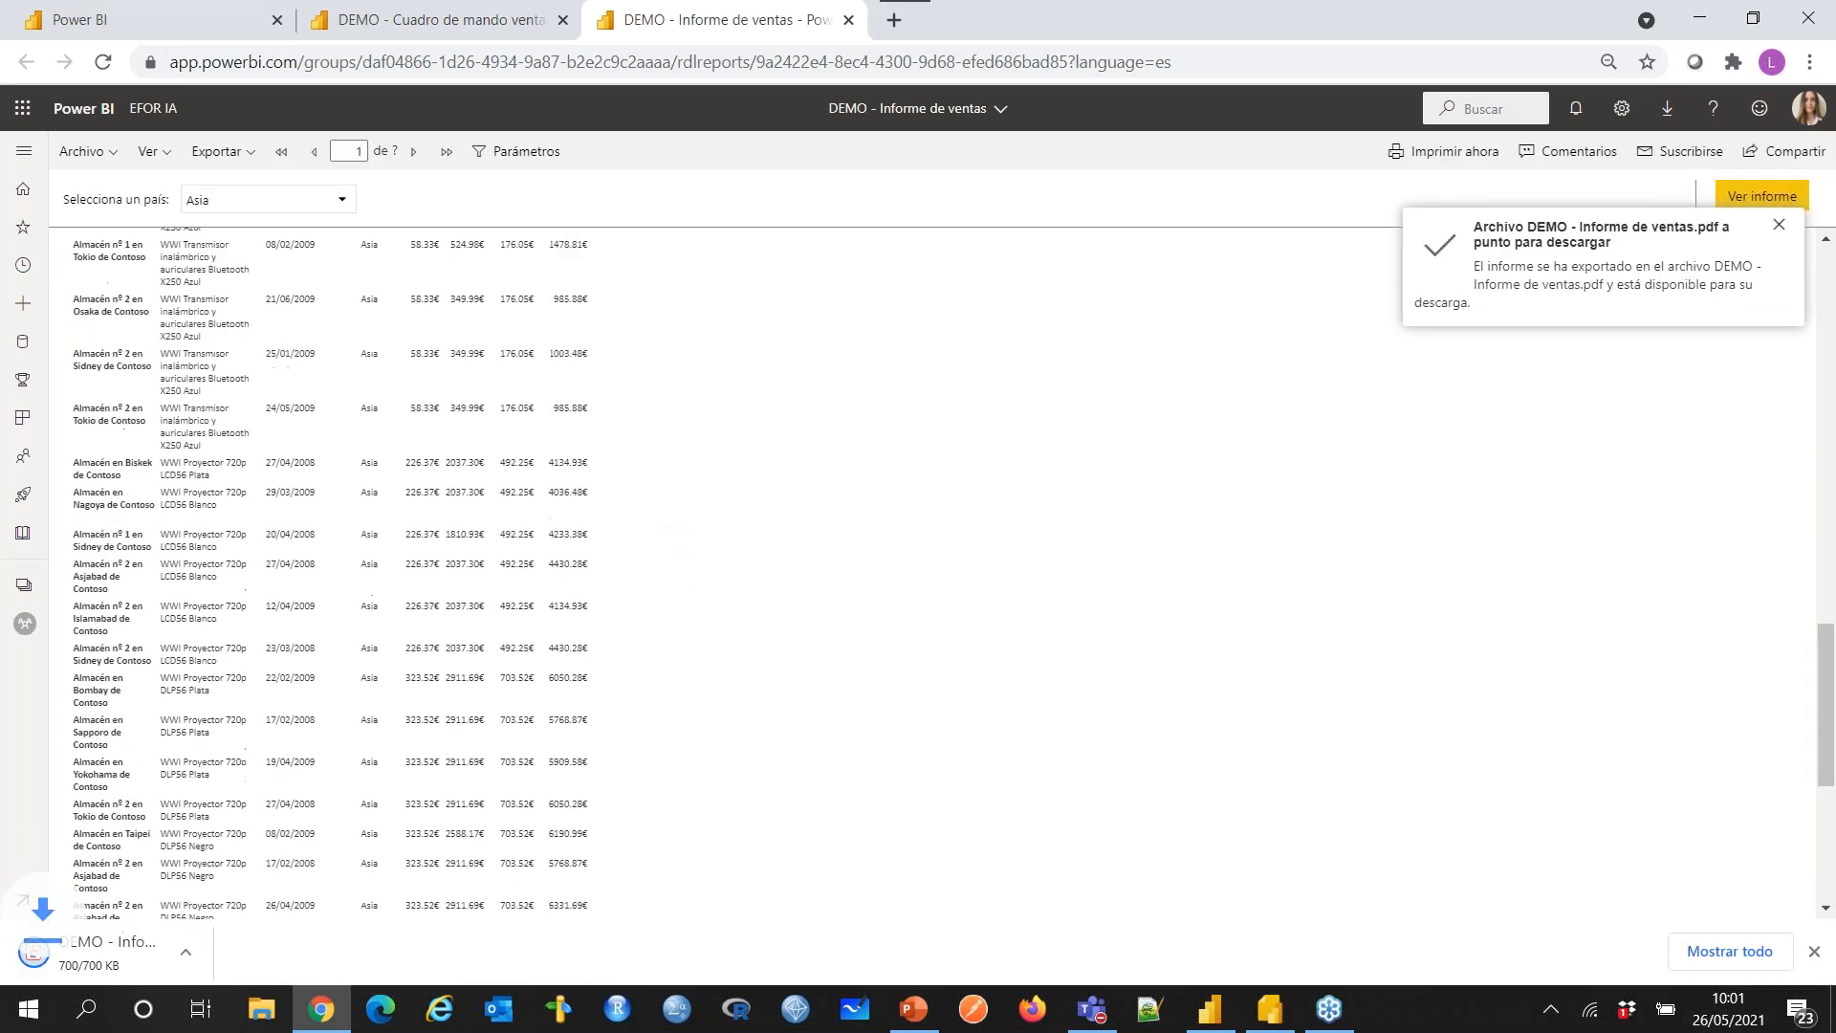
scroll(665, 516, "up", 15)
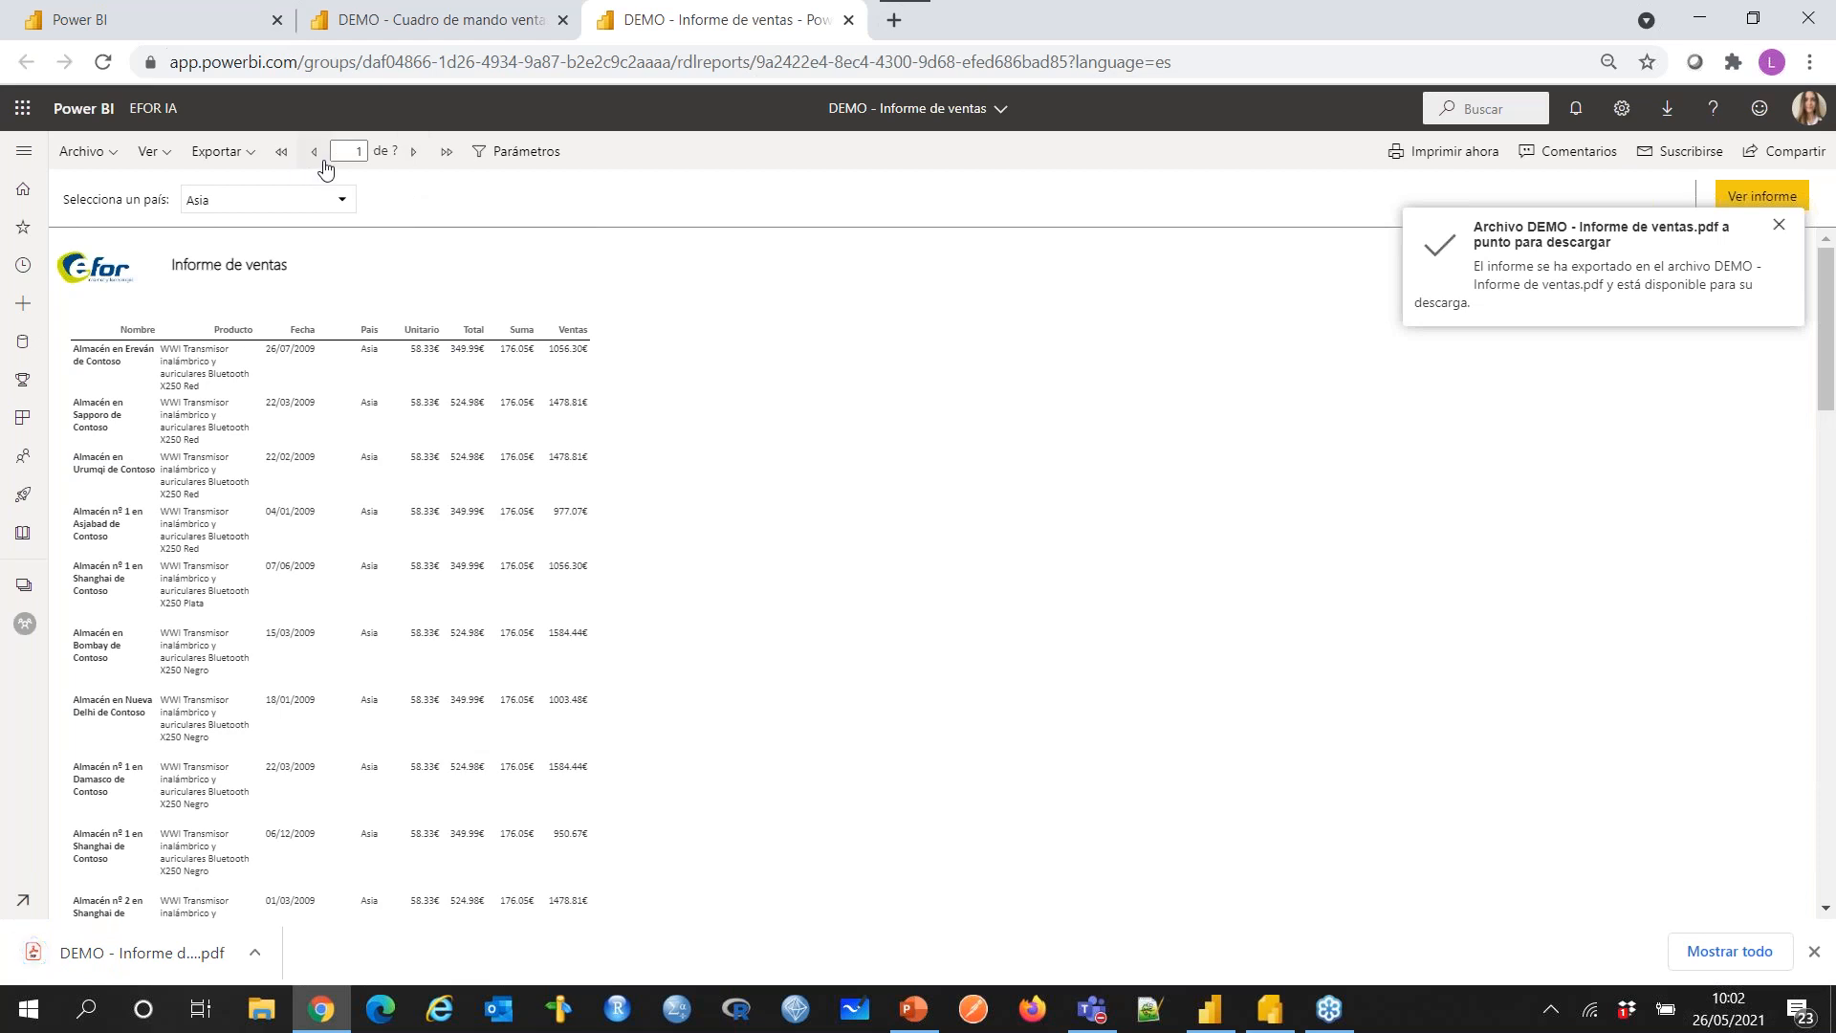
left_click(409, 155)
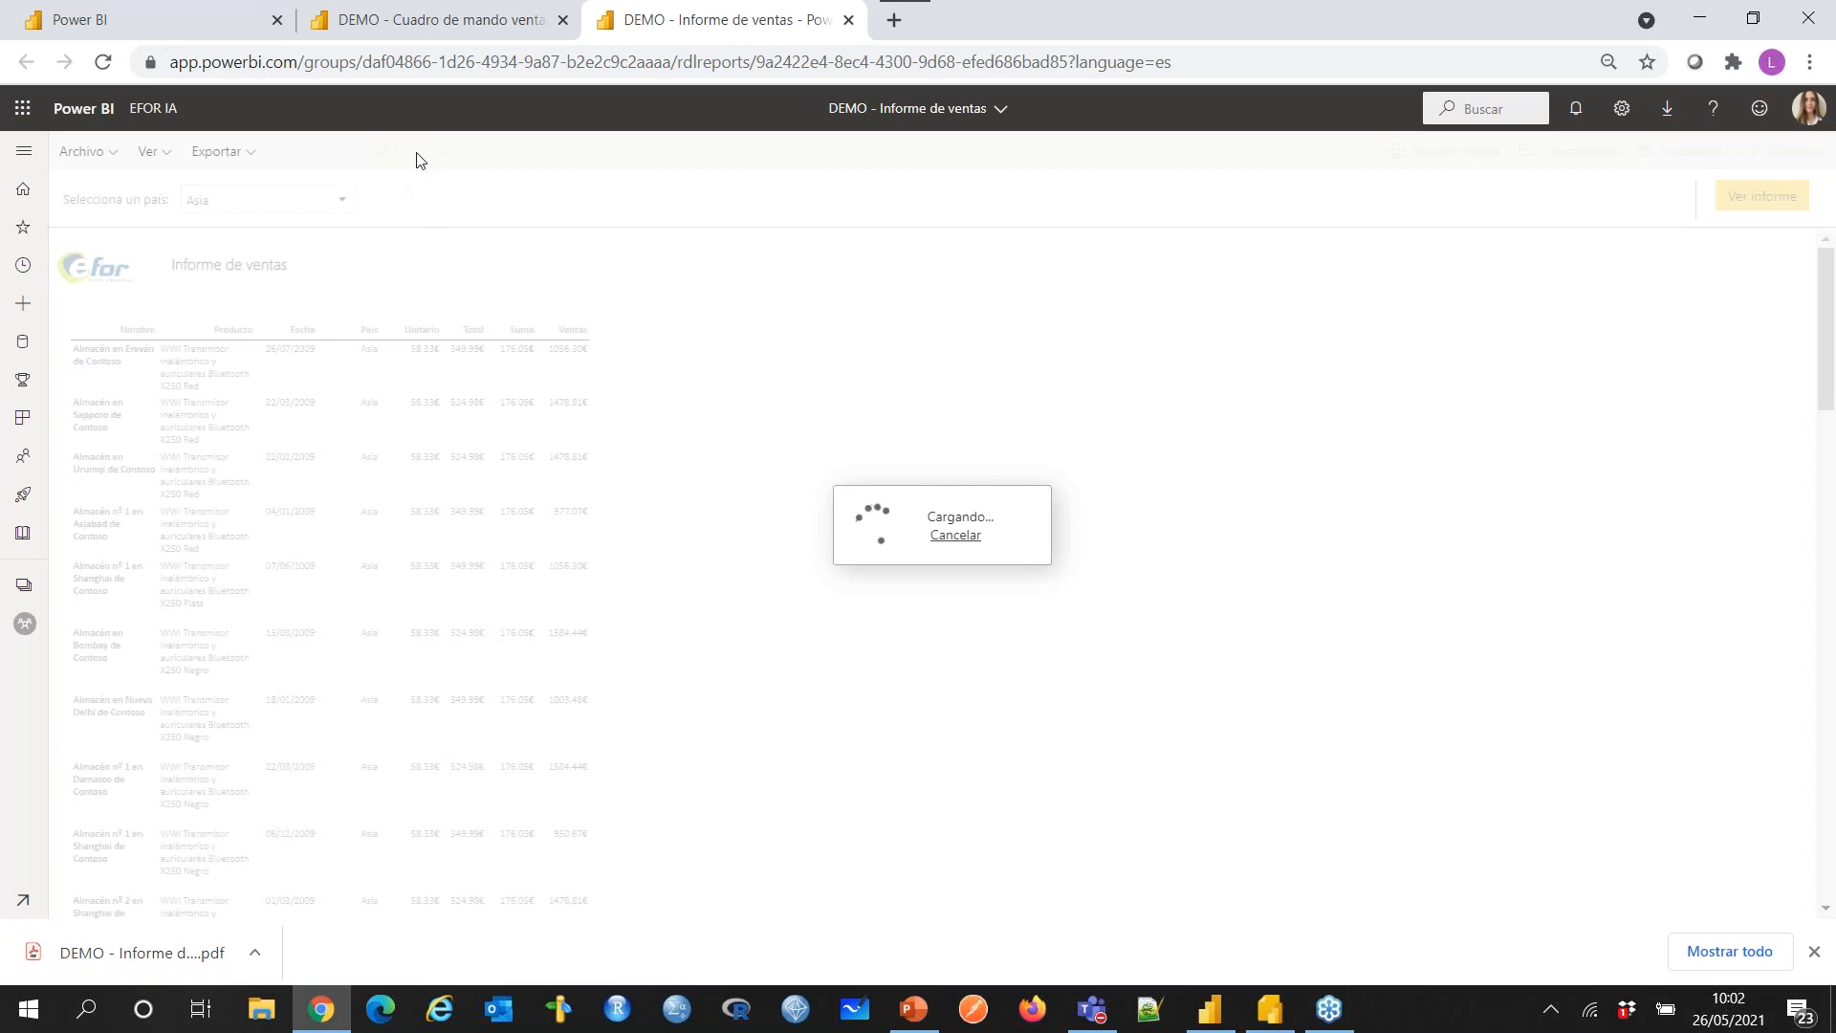
Step: Look through page 2 of the paginated report, advance to page 3 and scan its rows
scroll(387, 442, "down", 6)
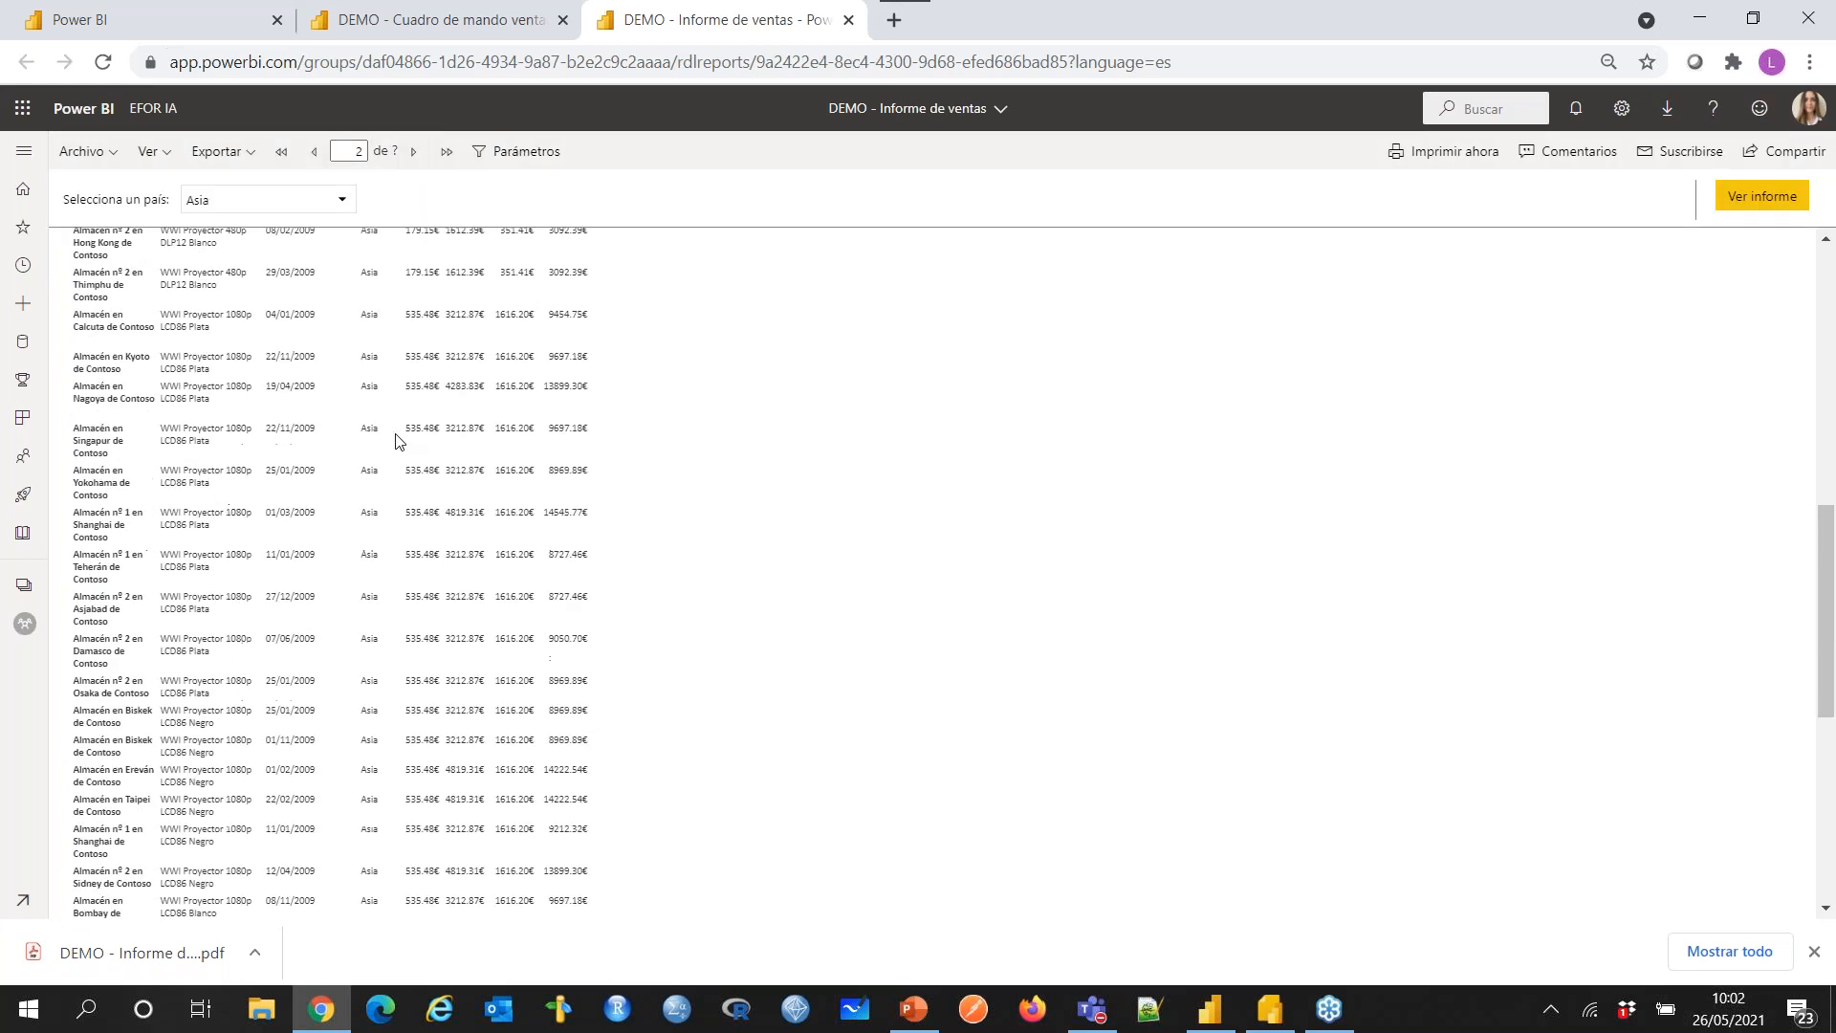
scroll(450, 564, "up", 6)
left_click(413, 154)
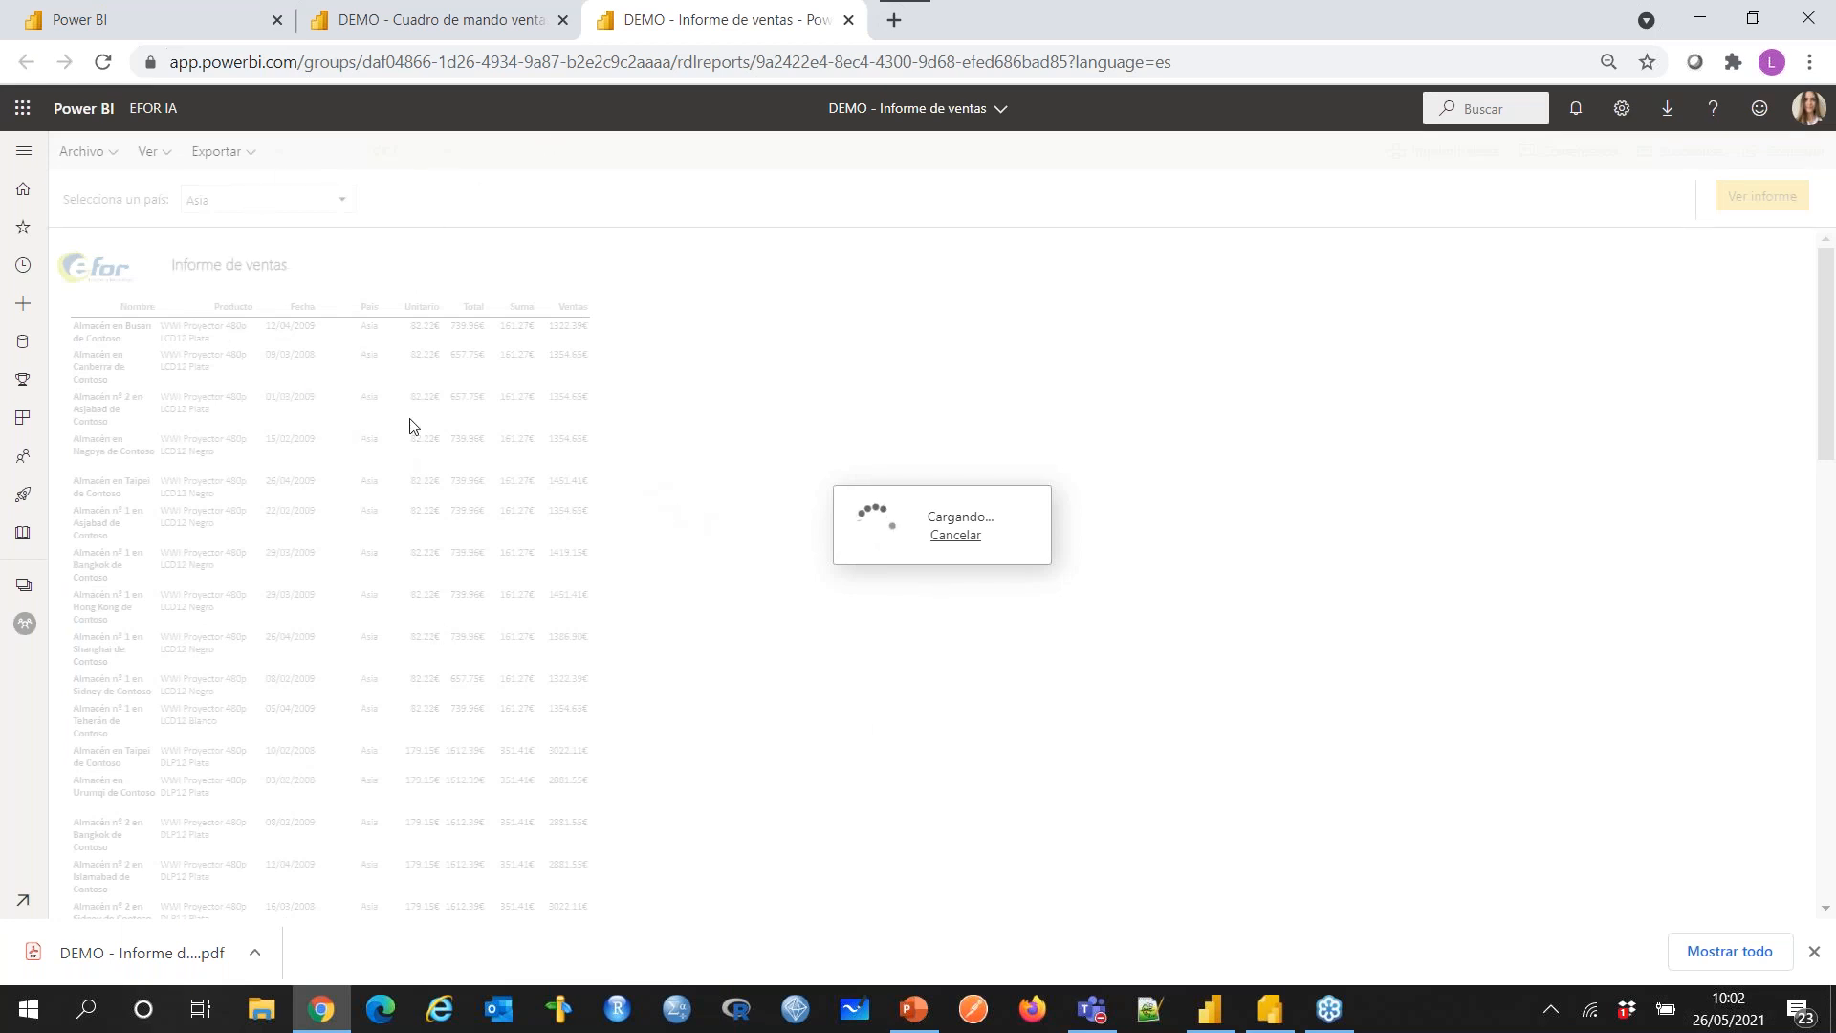
scroll(593, 373, "down", 5)
scroll(563, 500, "up", 5)
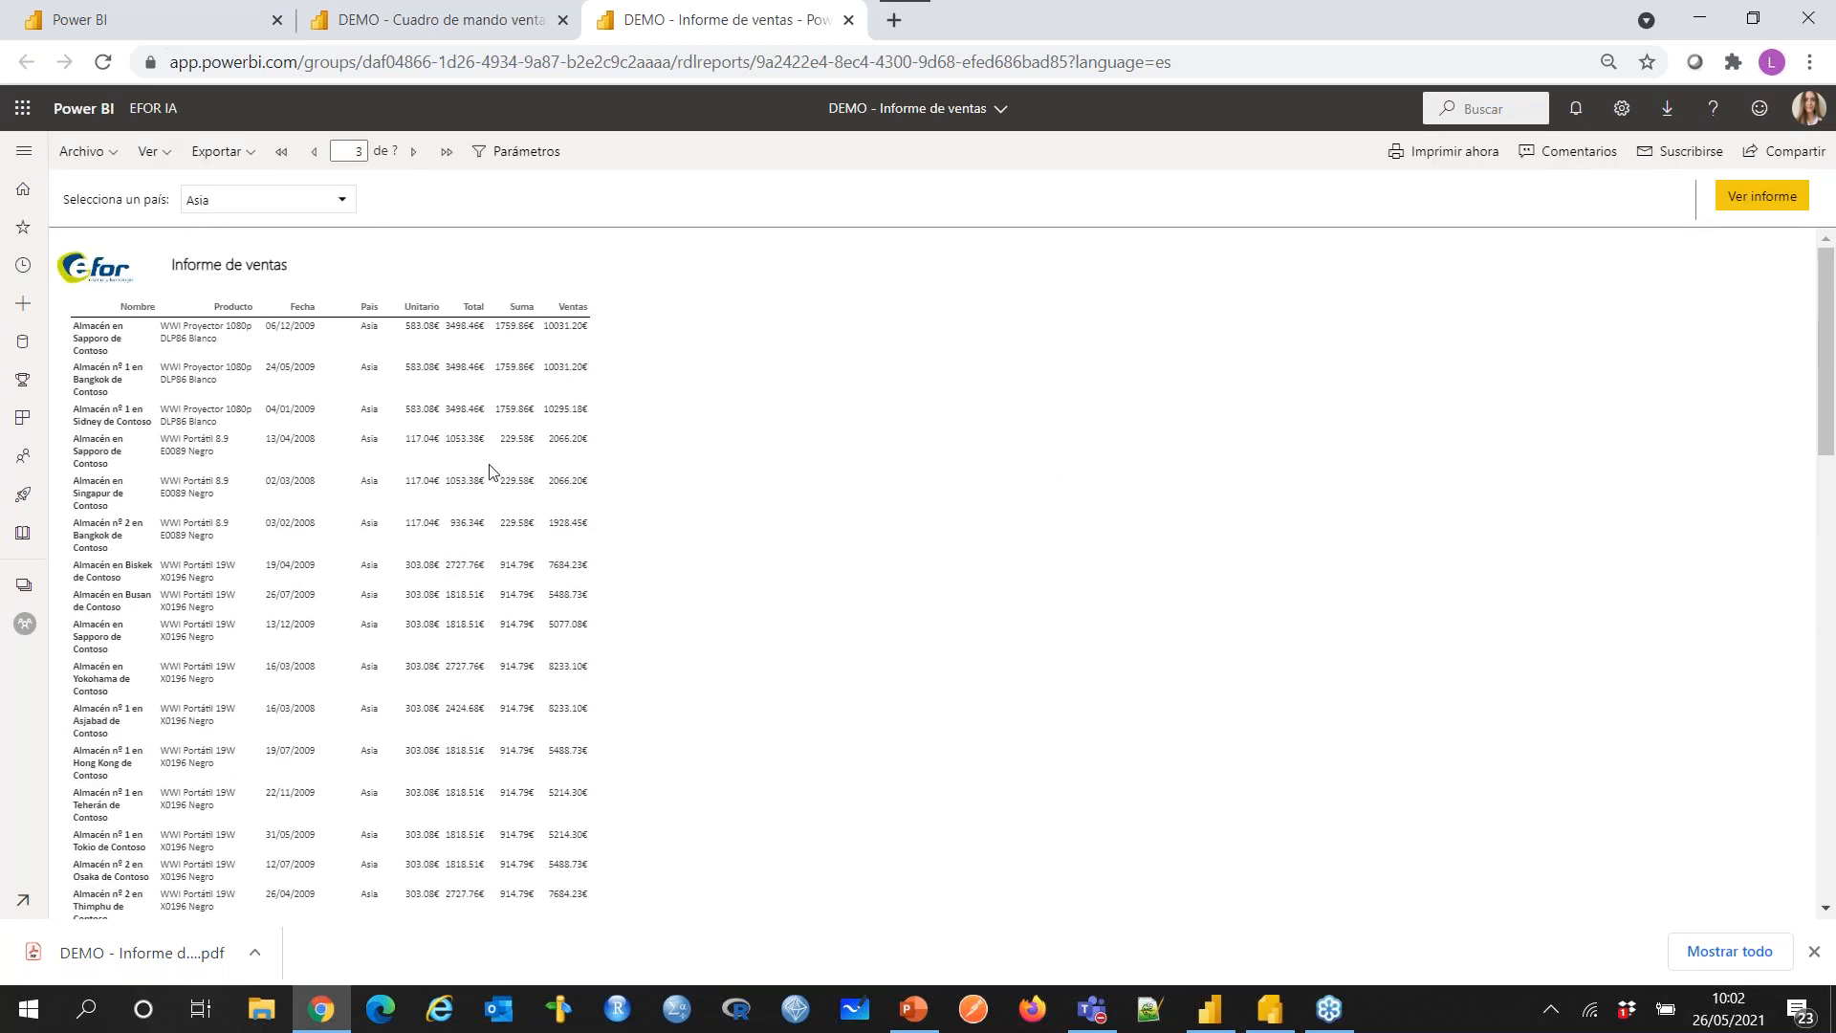
Step: Open the exported sales report PDF and look over its first page down to the footer
left_click(161, 947)
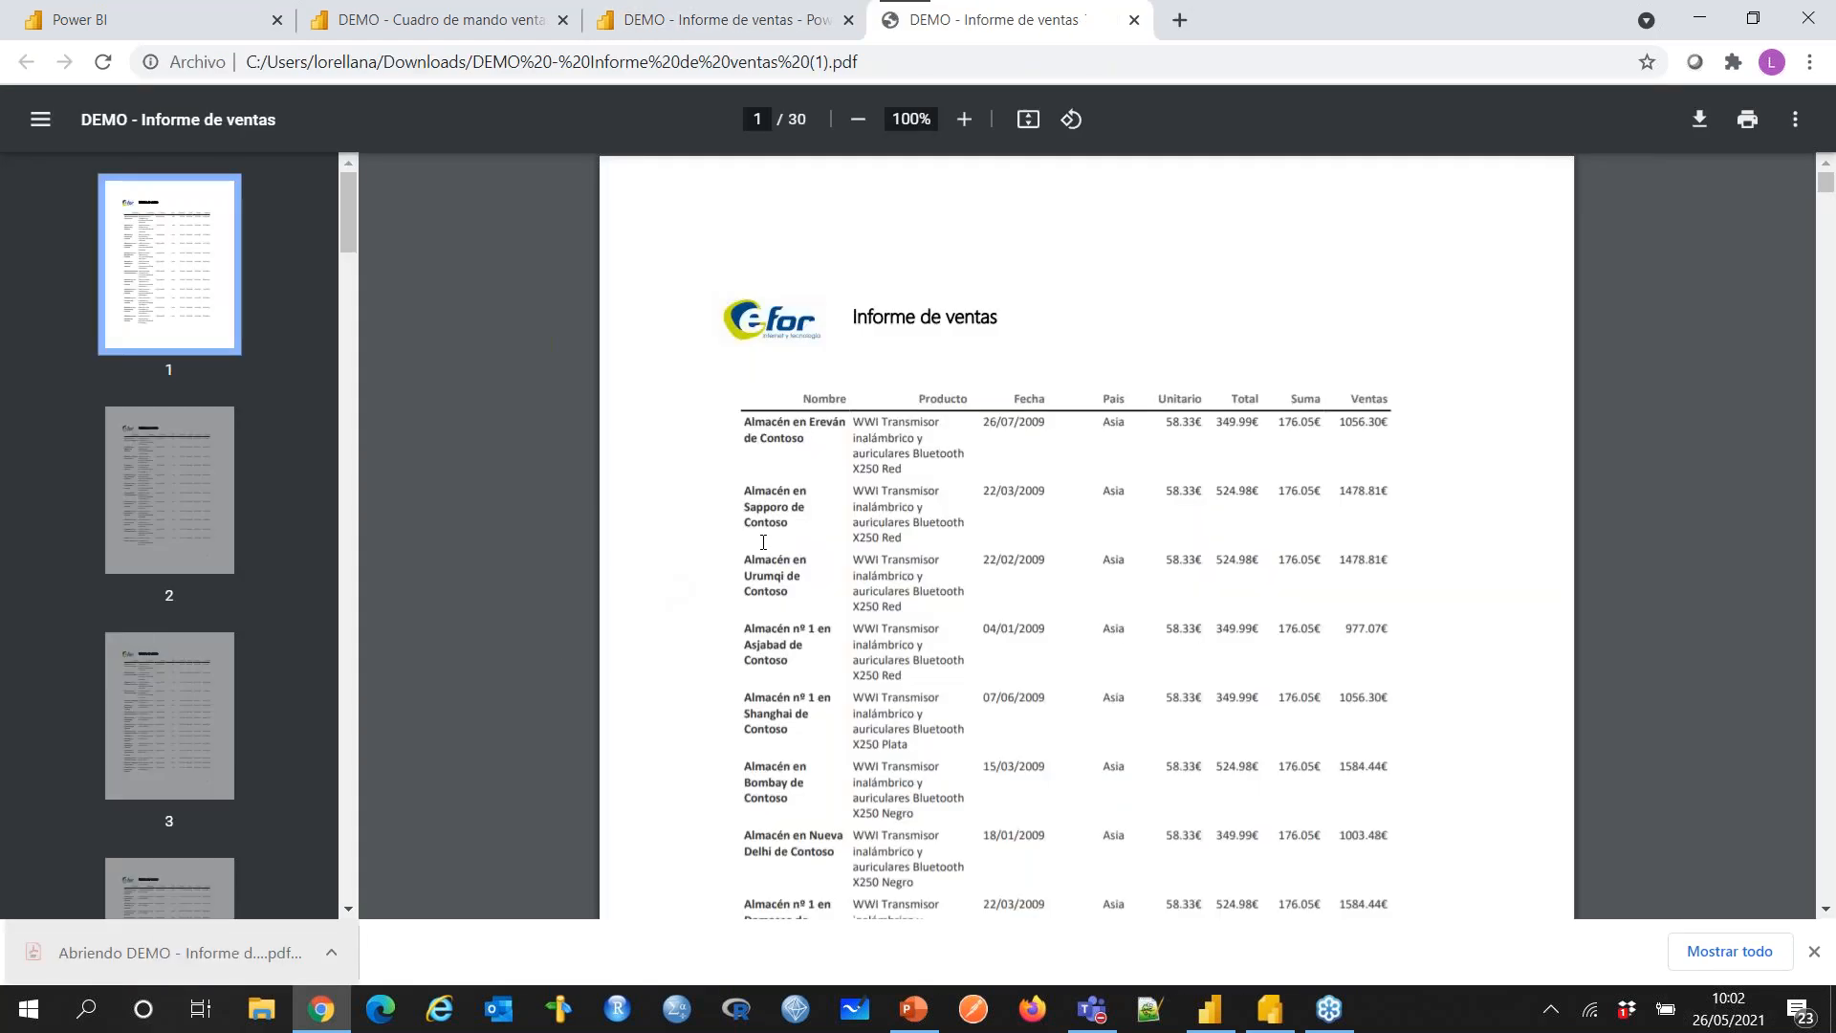
scroll(912, 499, "down", 2)
scroll(912, 500, "down", 6)
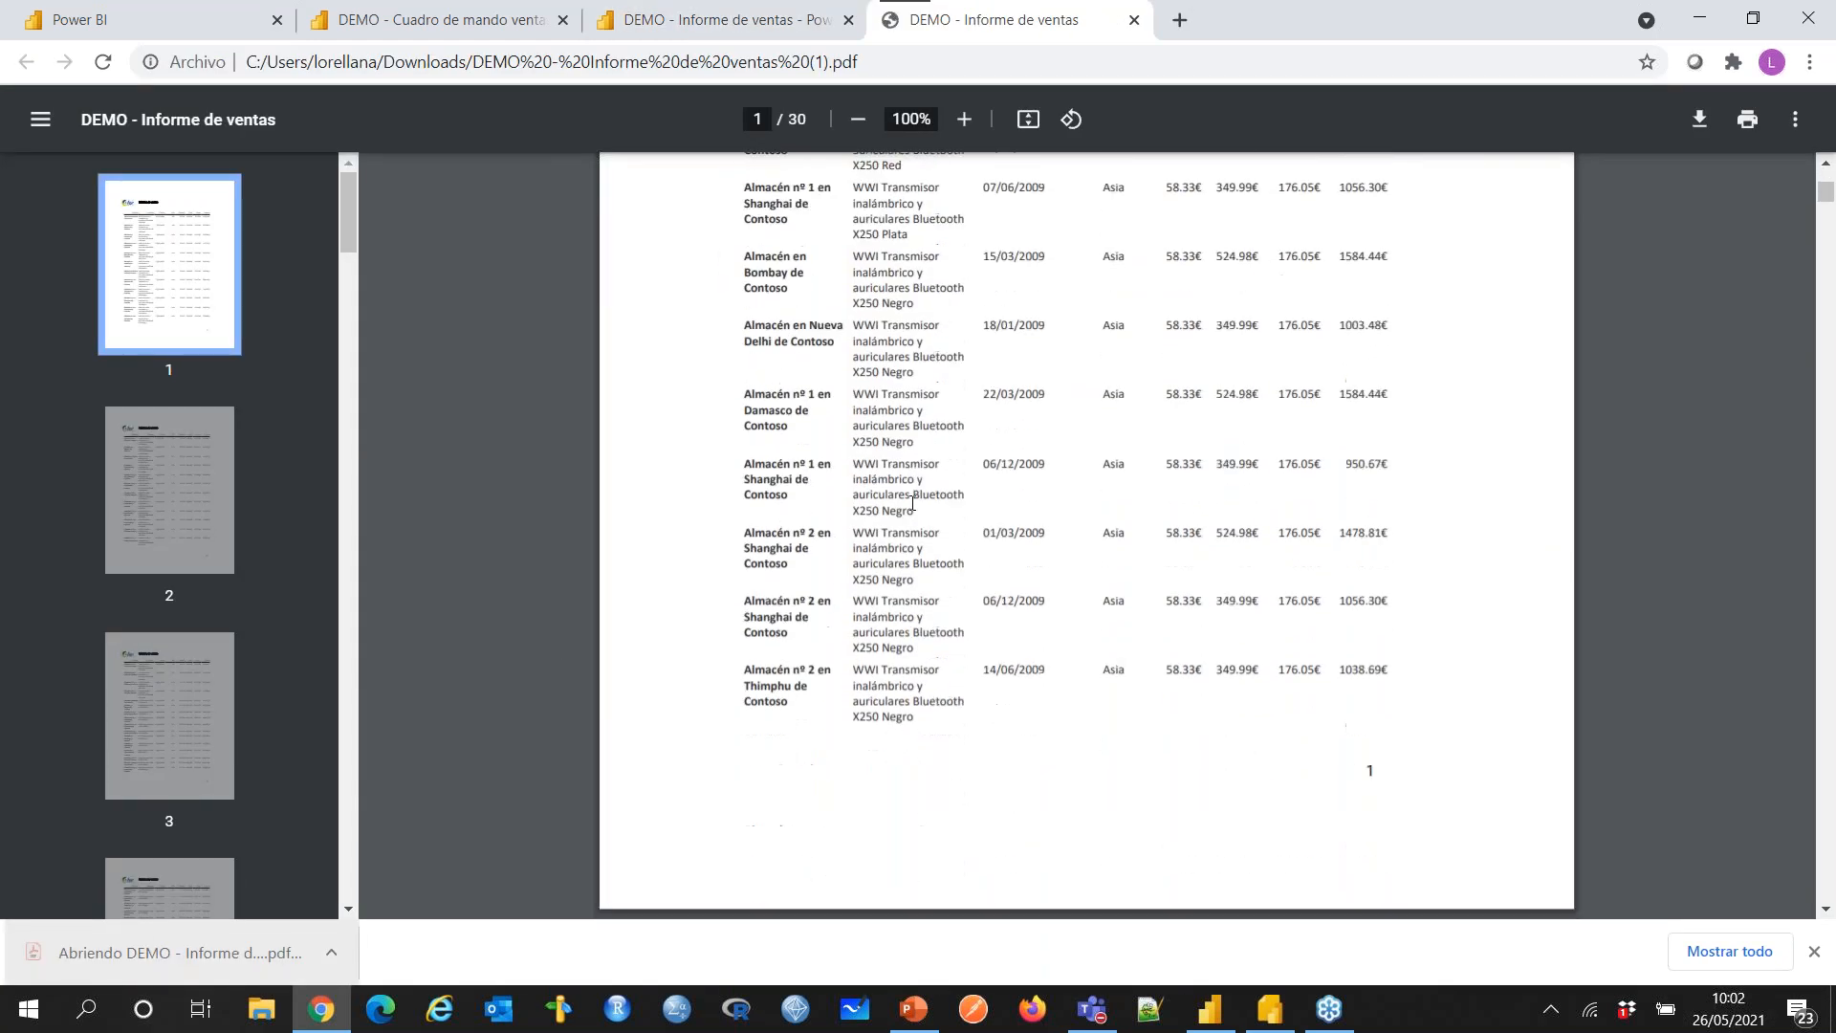
scroll(500, 369, "up", 2)
Step: View the PDF's last page, page 30, and return to its first page
left_click_drag(351, 196, 301, 885)
left_click(155, 844)
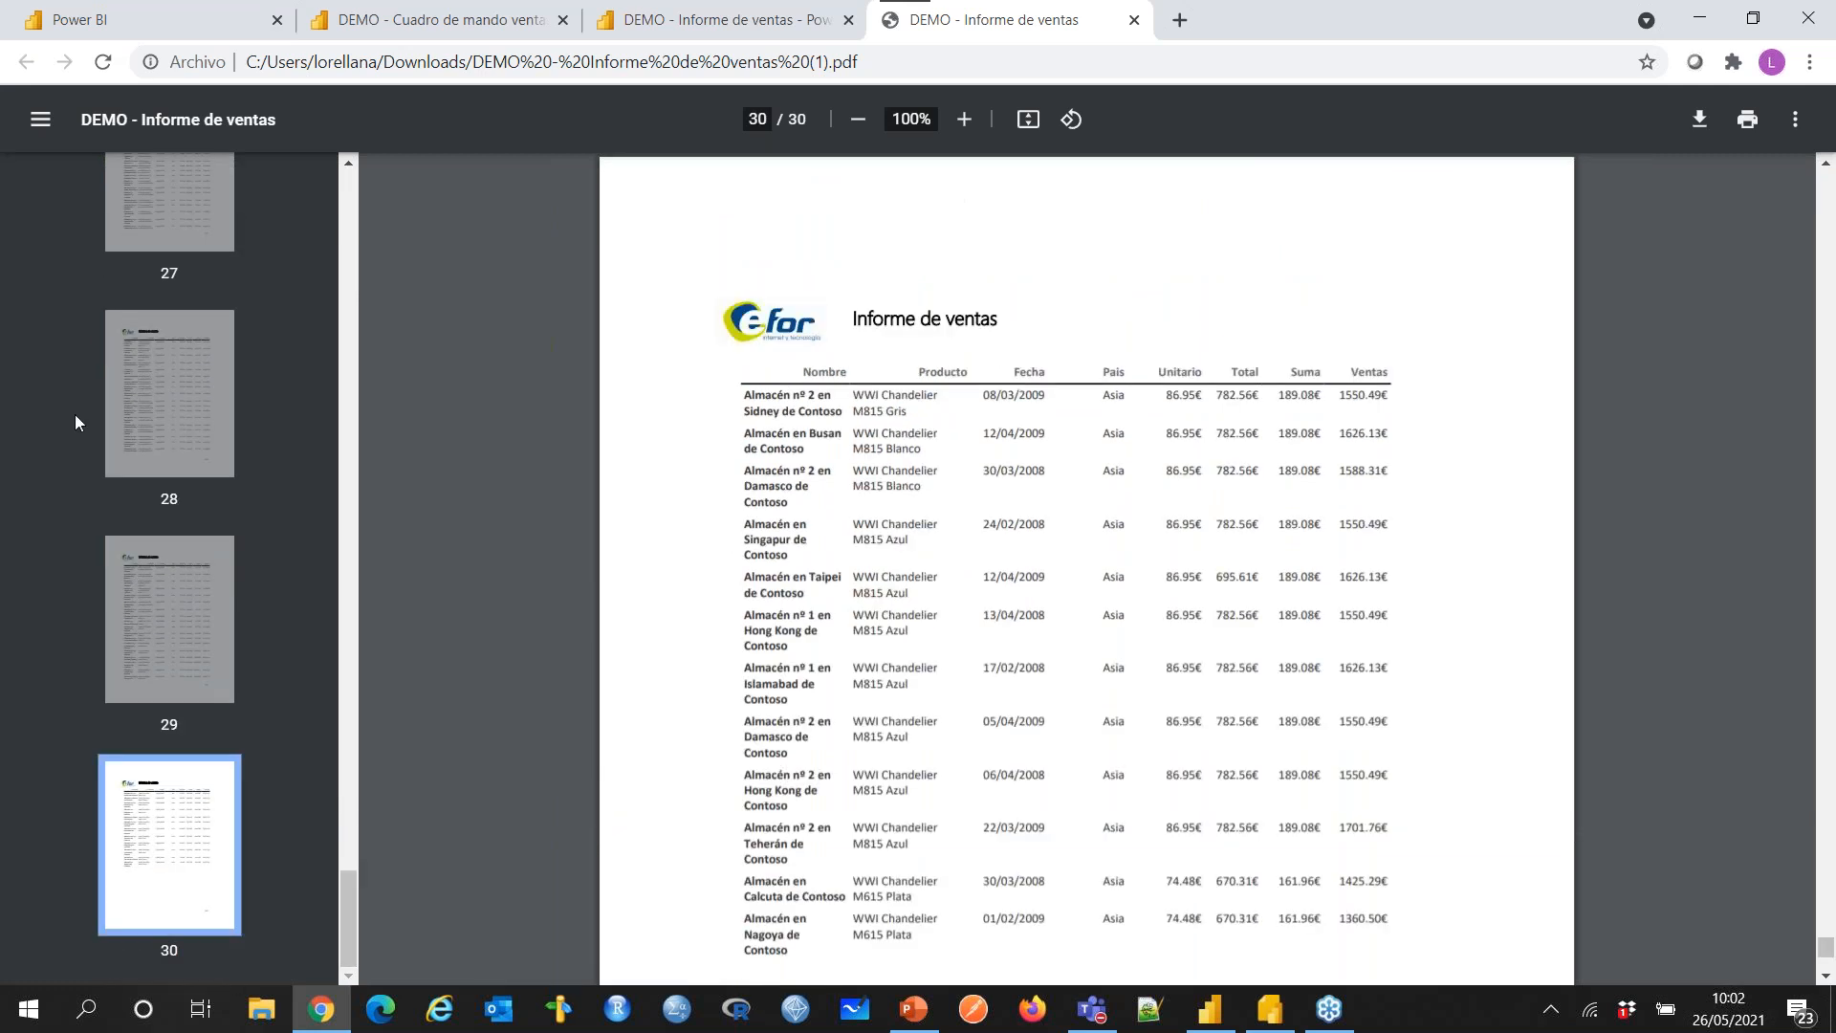
scroll(203, 578, "up", 20)
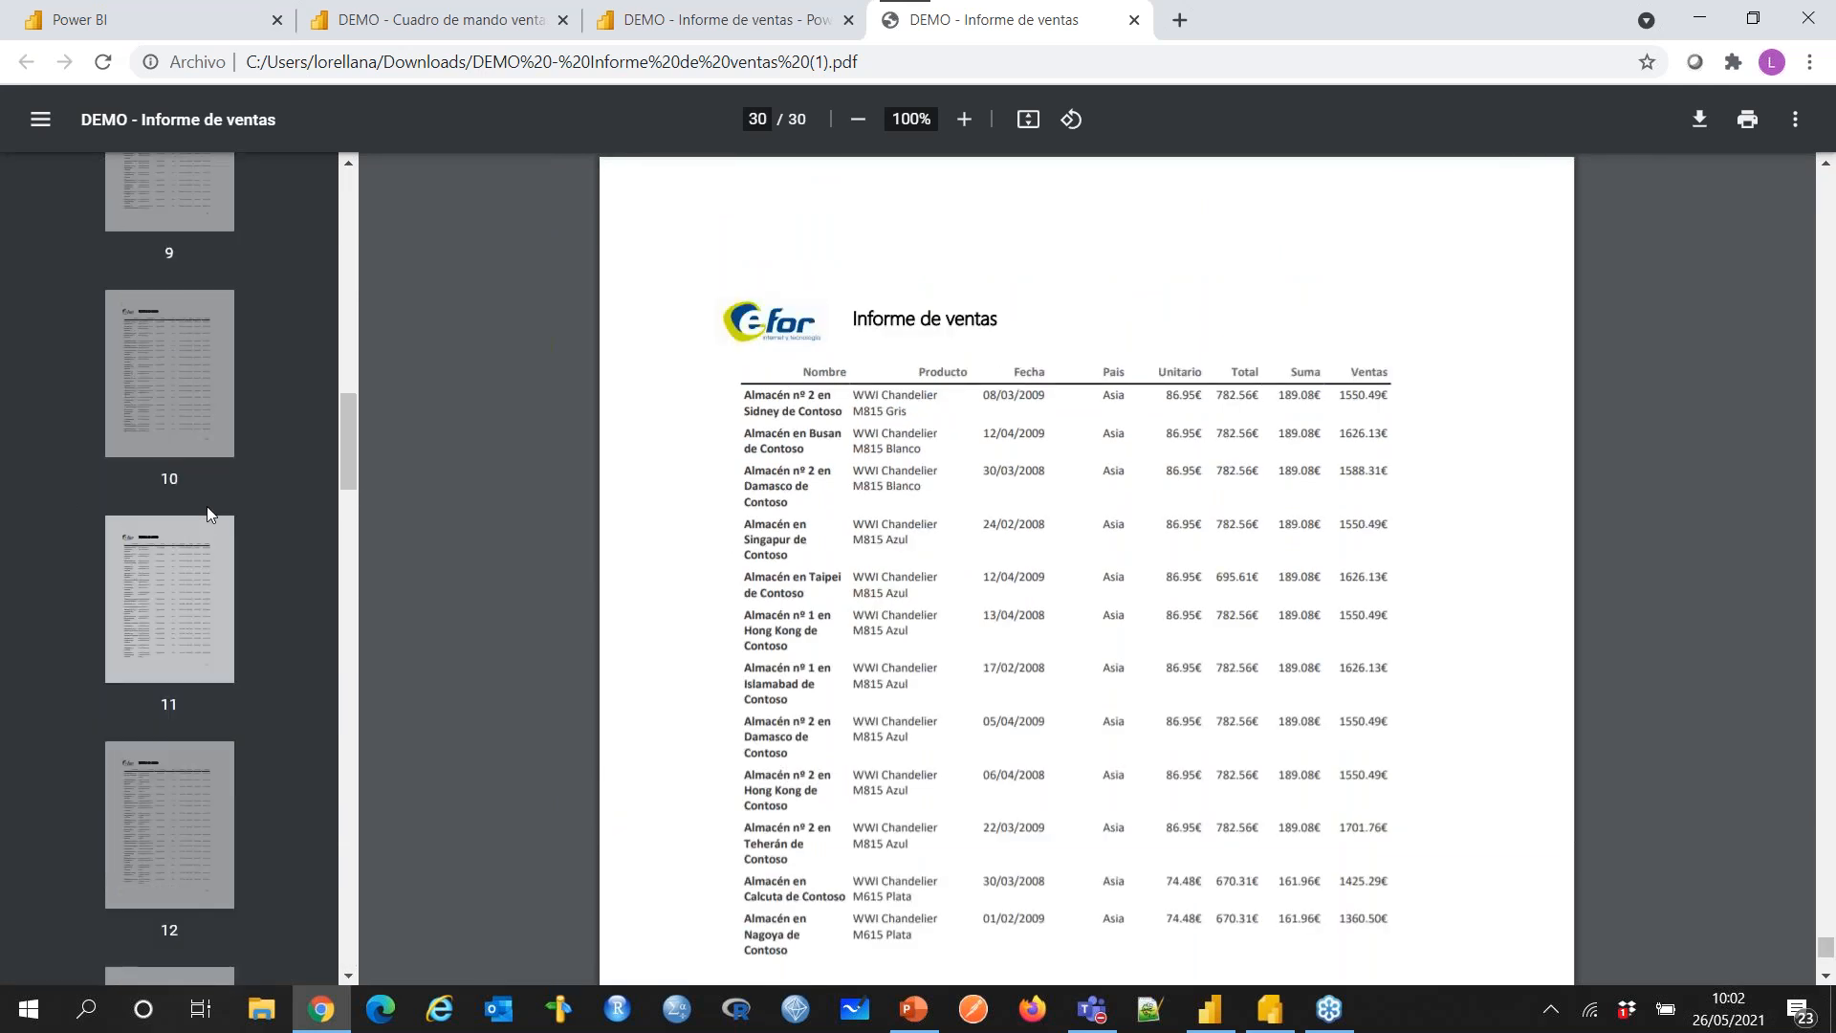
scroll(207, 507, "up", 10)
left_click(190, 279)
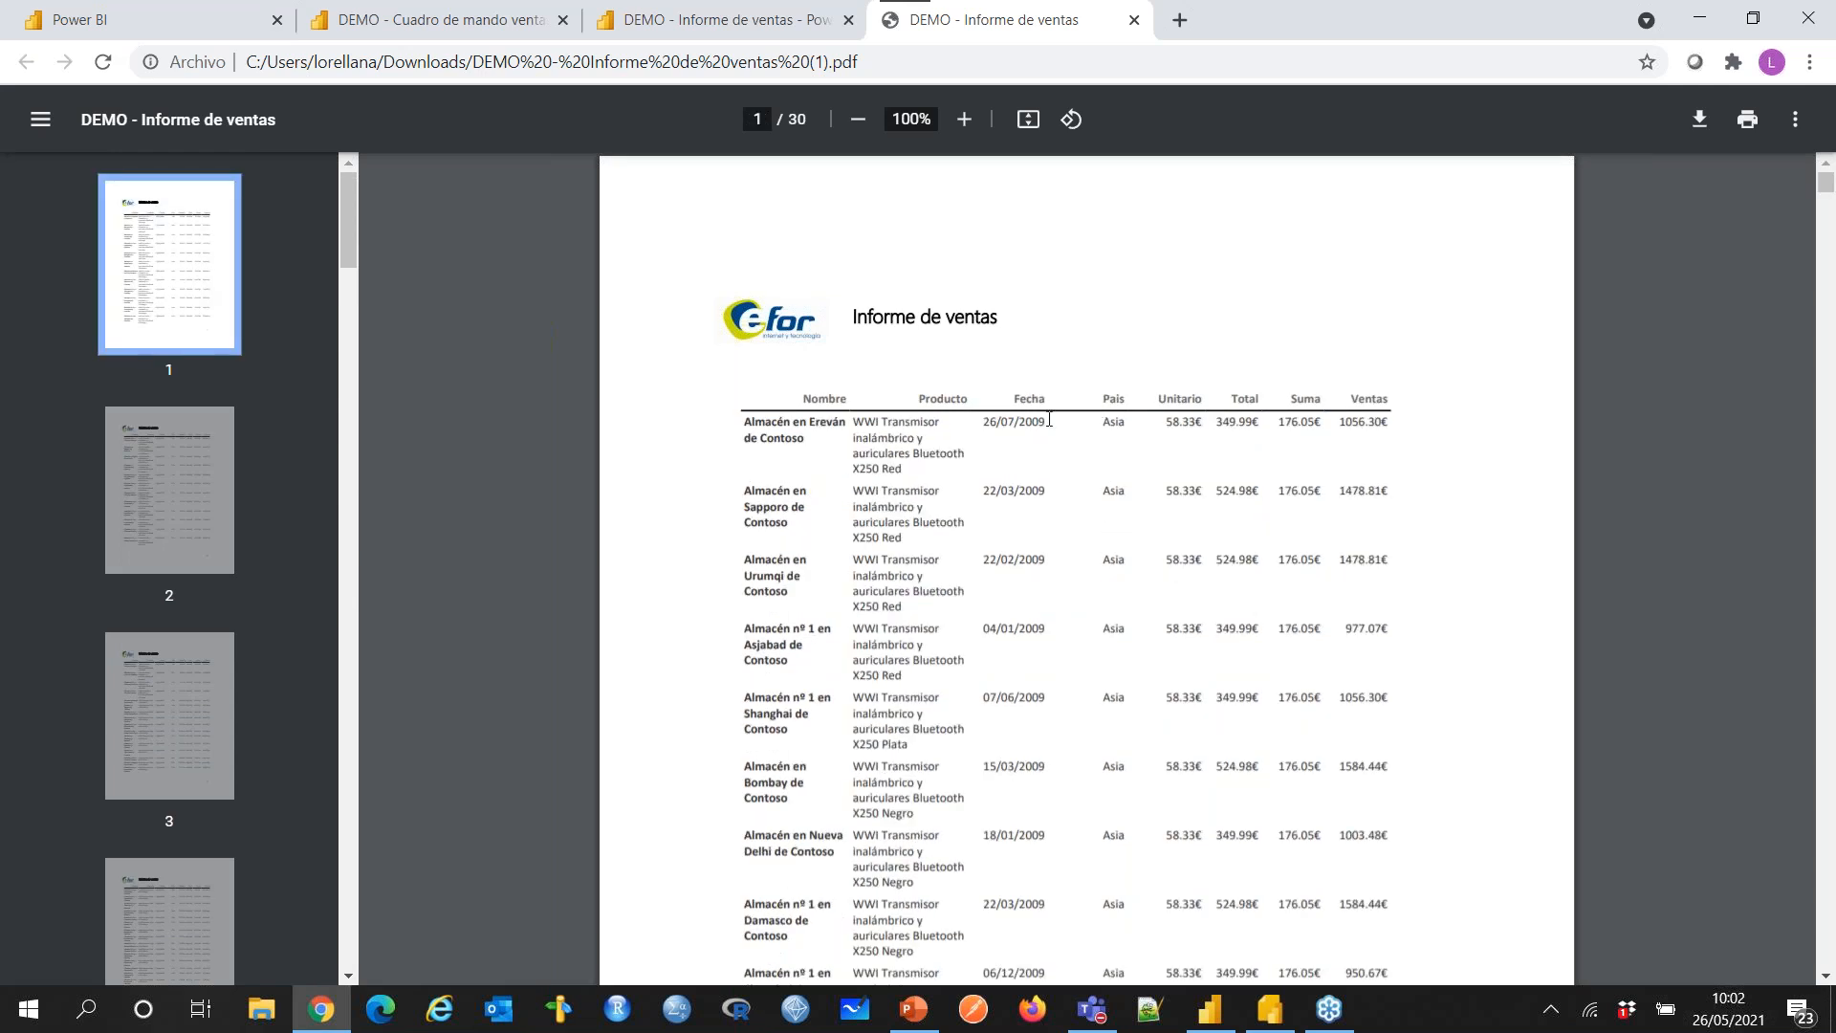
Step: Examine the table's column headings on the PDF's first page and browse the thumbnails of all its pages
left_click_drag(1098, 421, 1135, 540)
left_click(1136, 540)
scroll(237, 373, "down", 13)
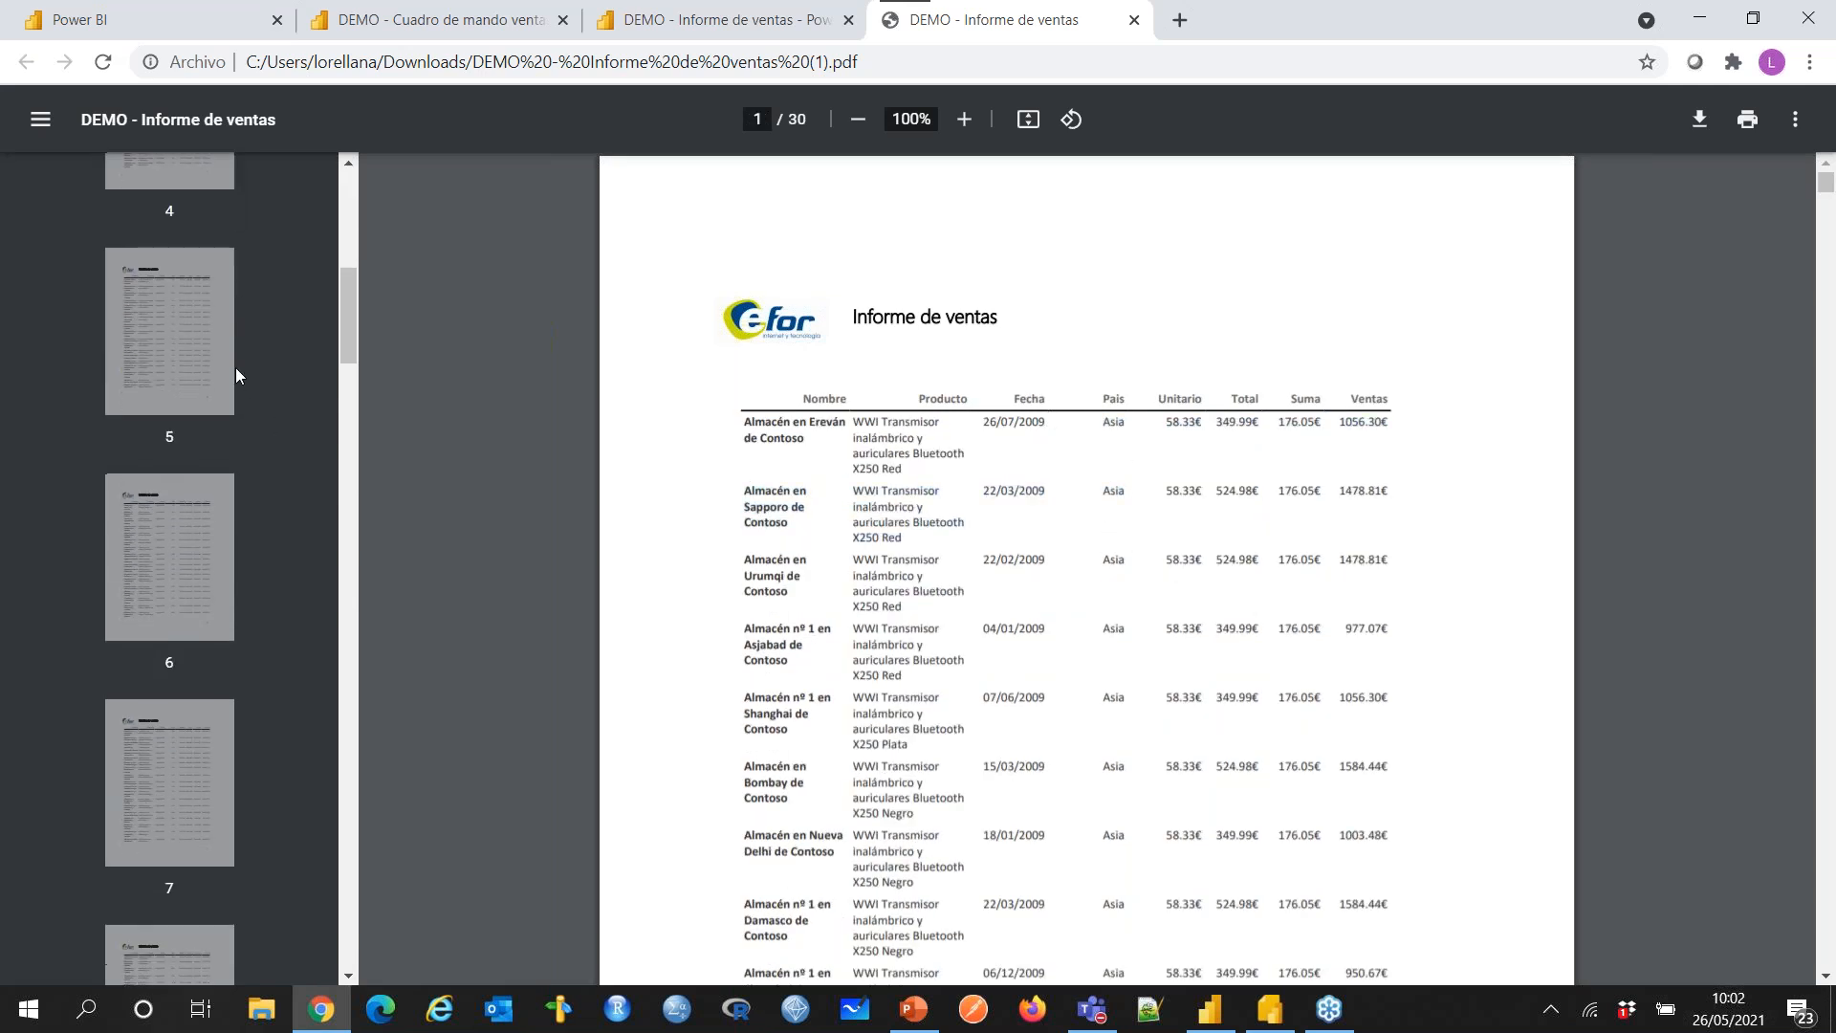
scroll(860, 382, "down", 1)
left_click_drag(918, 279, 976, 272)
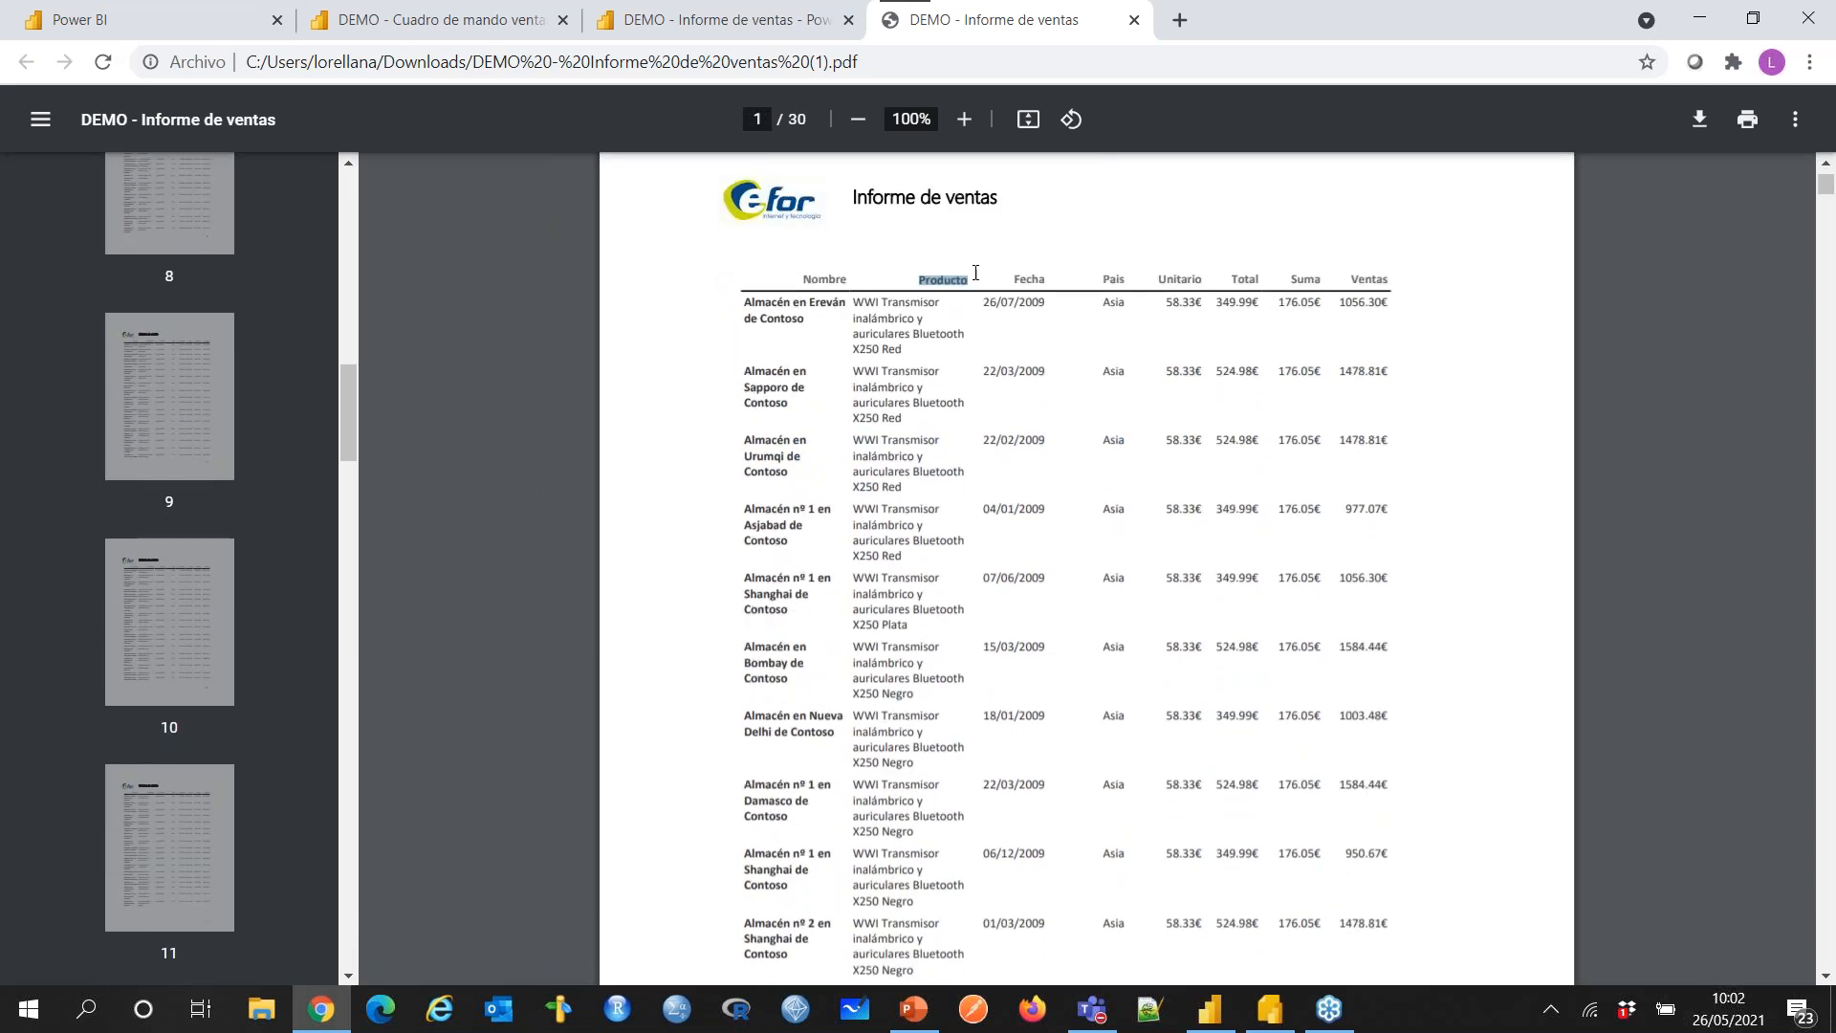
left_click(949, 299)
scroll(260, 543, "down", 20)
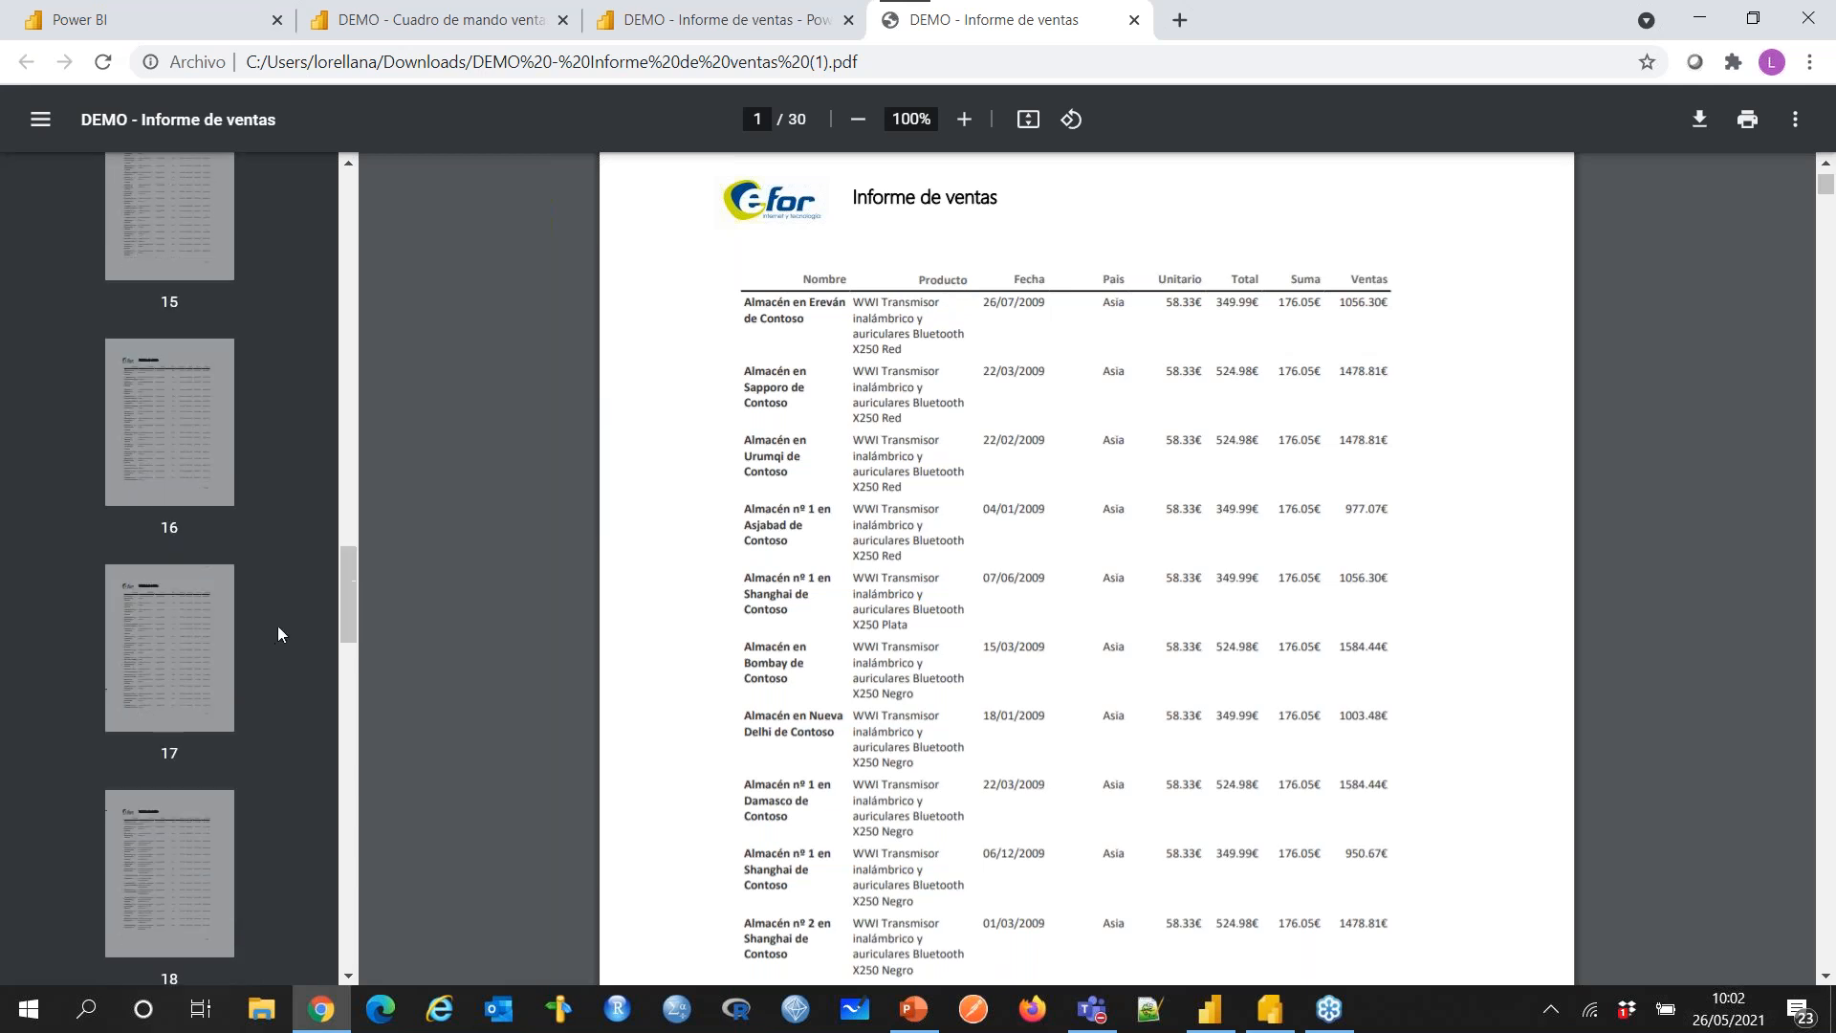
scroll(290, 679, "down", 13)
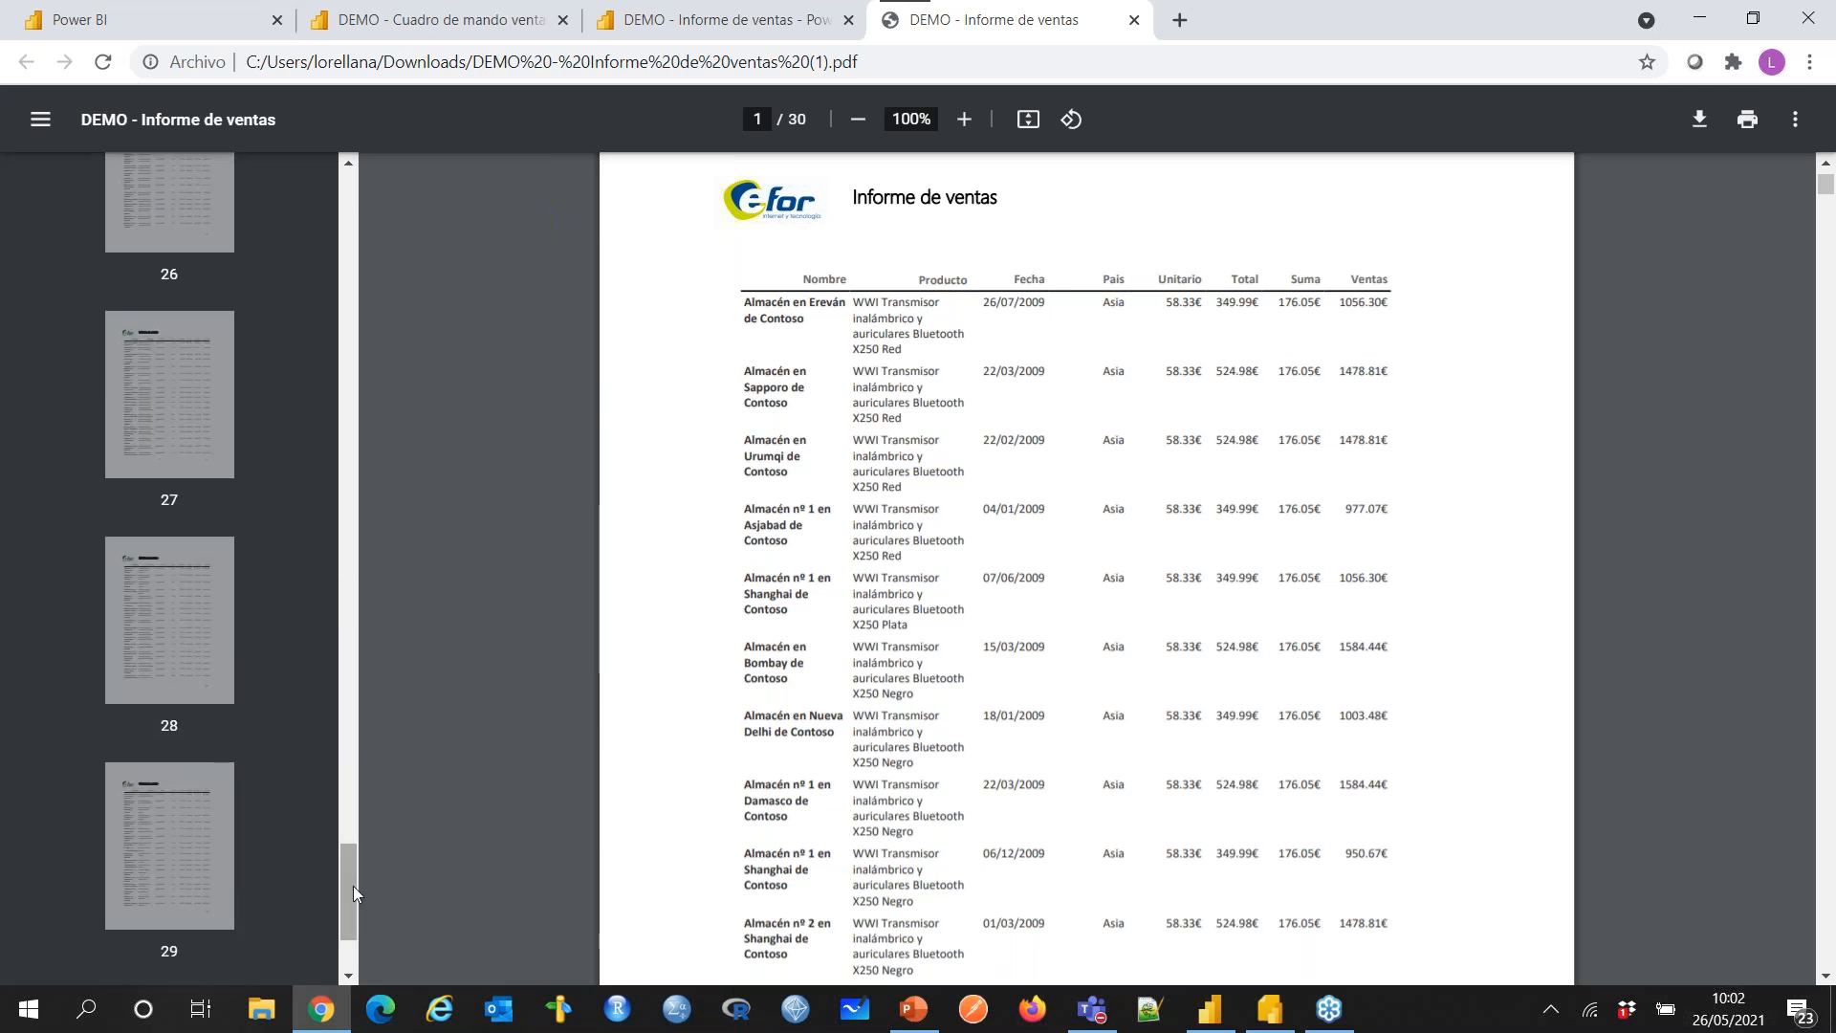
left_click_drag(341, 898, 349, 307)
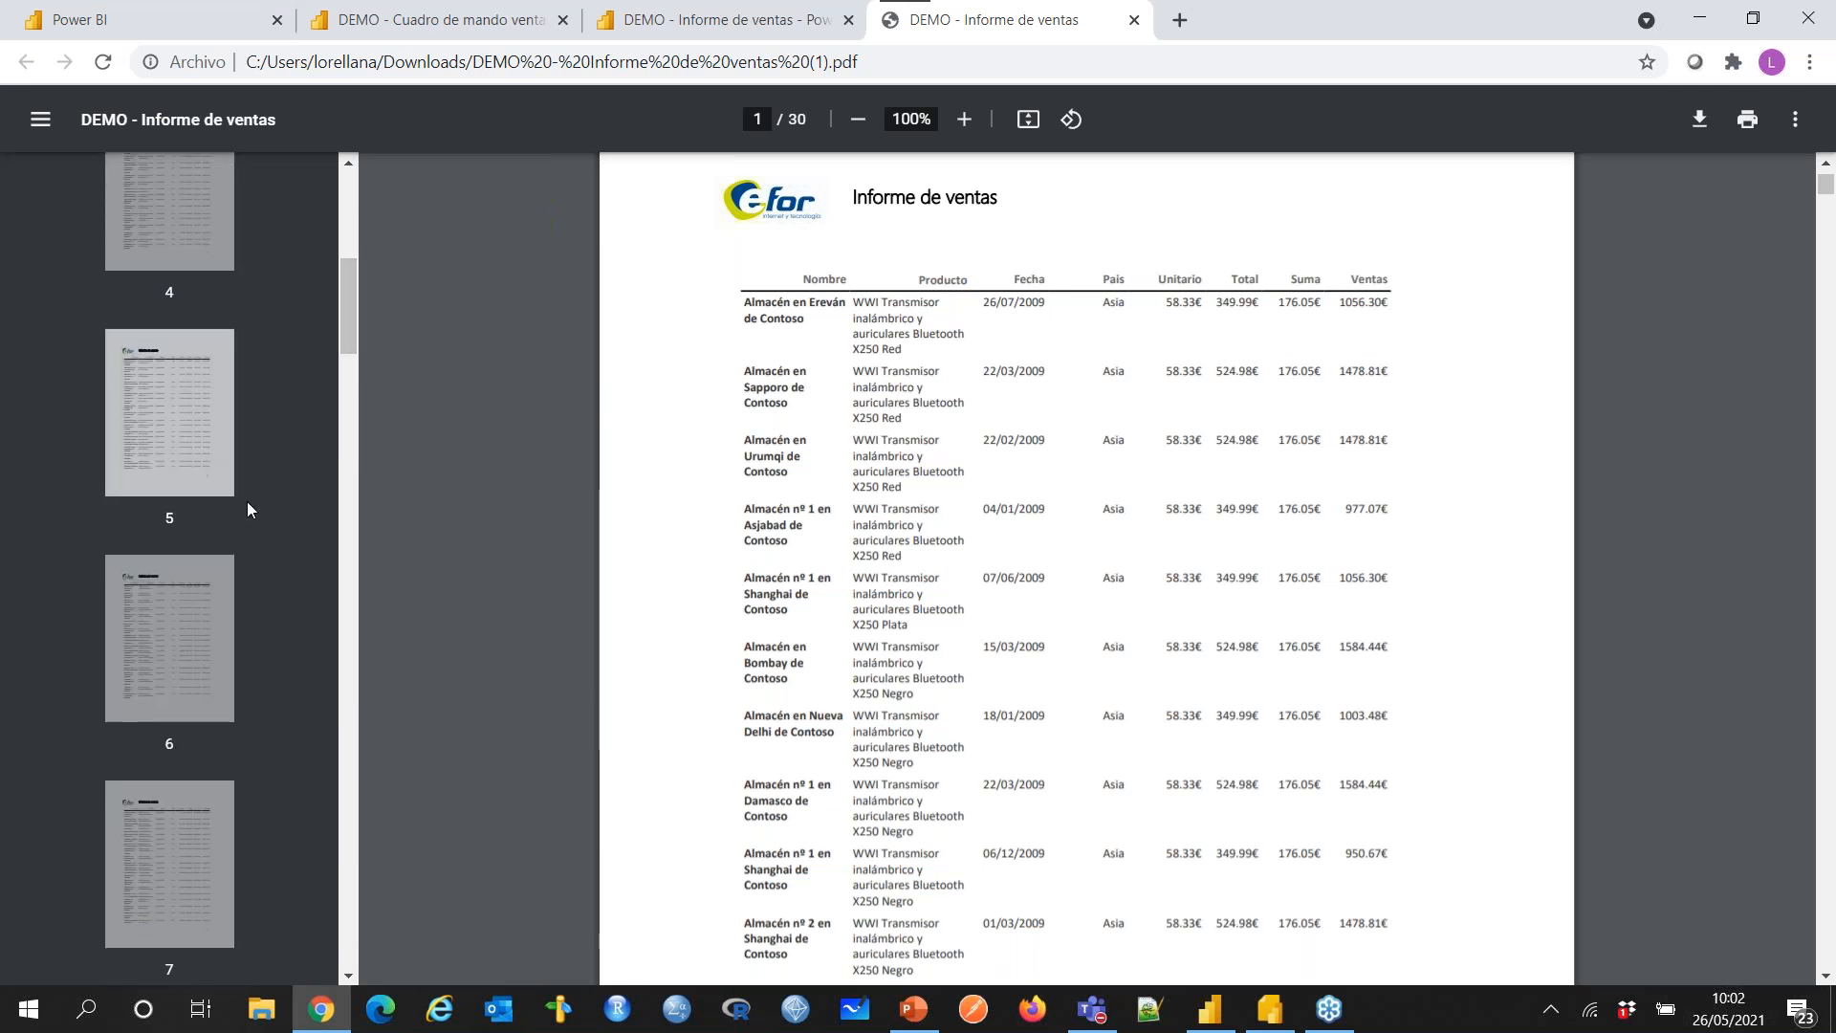
scroll(988, 729, "up", 1)
scroll(206, 476, "up", 1)
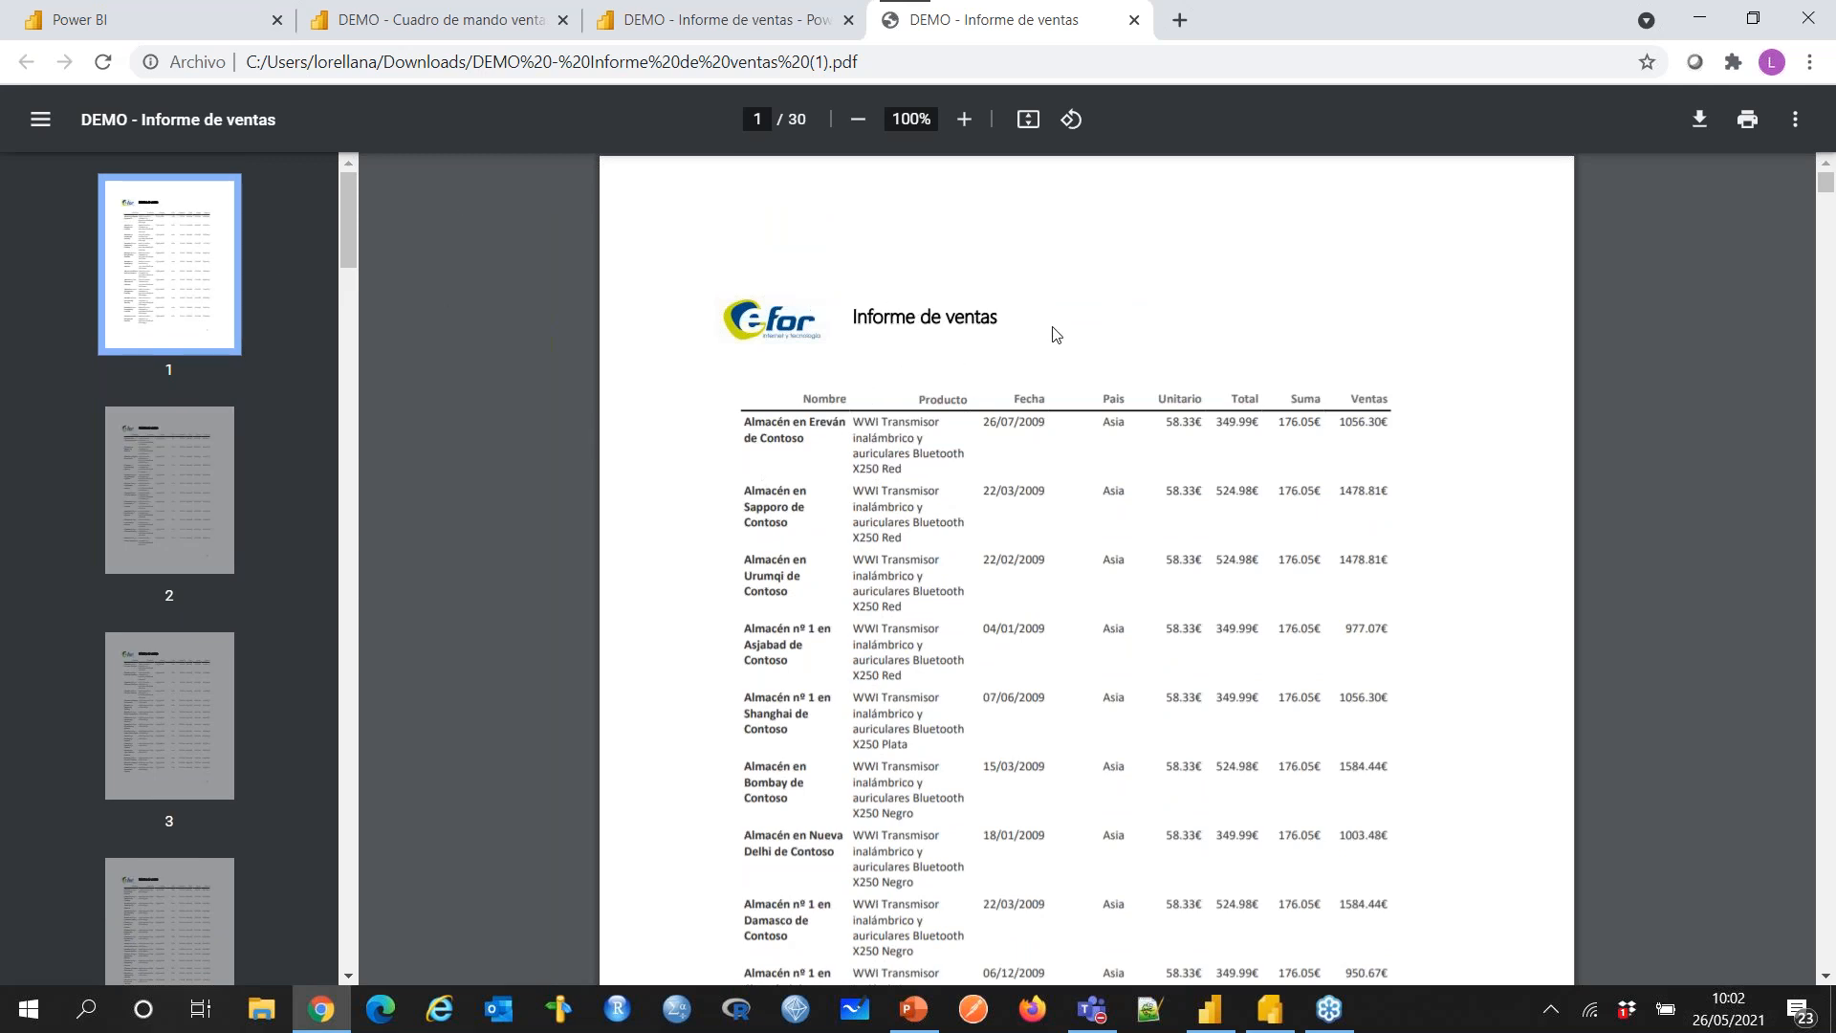
Step: Check the page numbering in the footers and the repeated logo, title and column headings across the PDF's first four pages
scroll(669, 340, "down", 5)
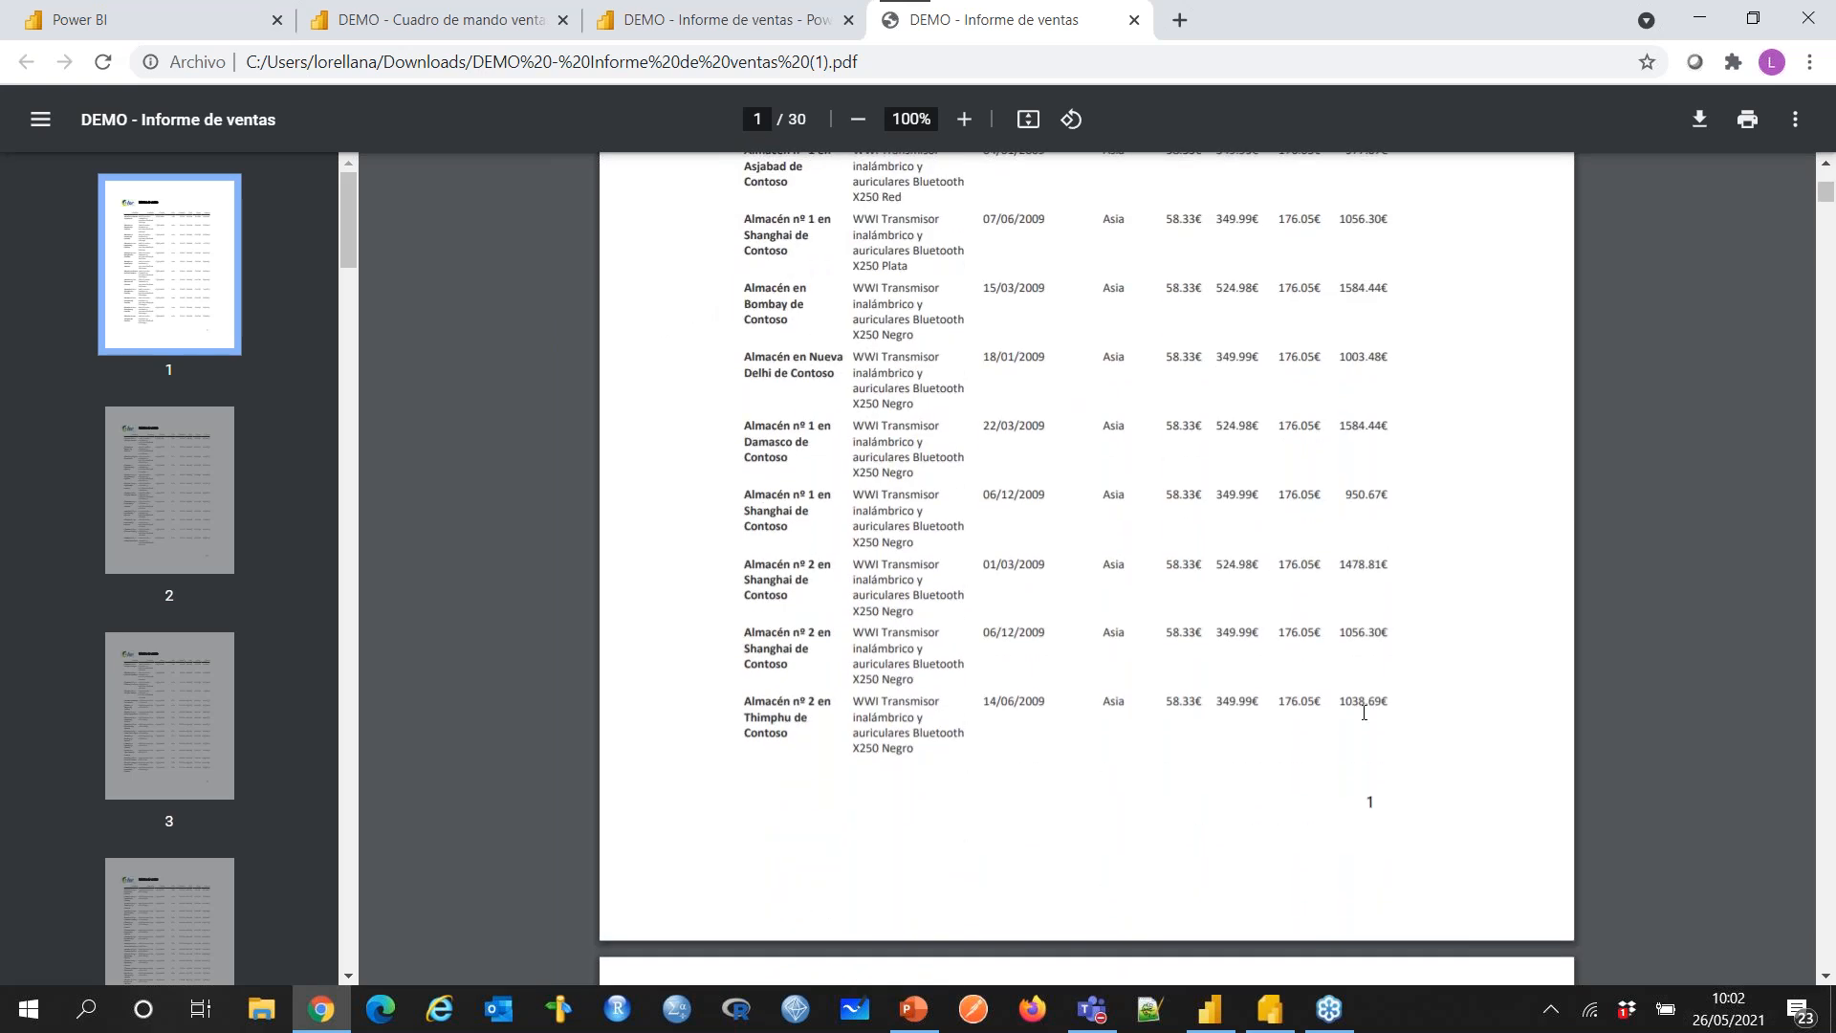
scroll(1218, 625, "down", 1)
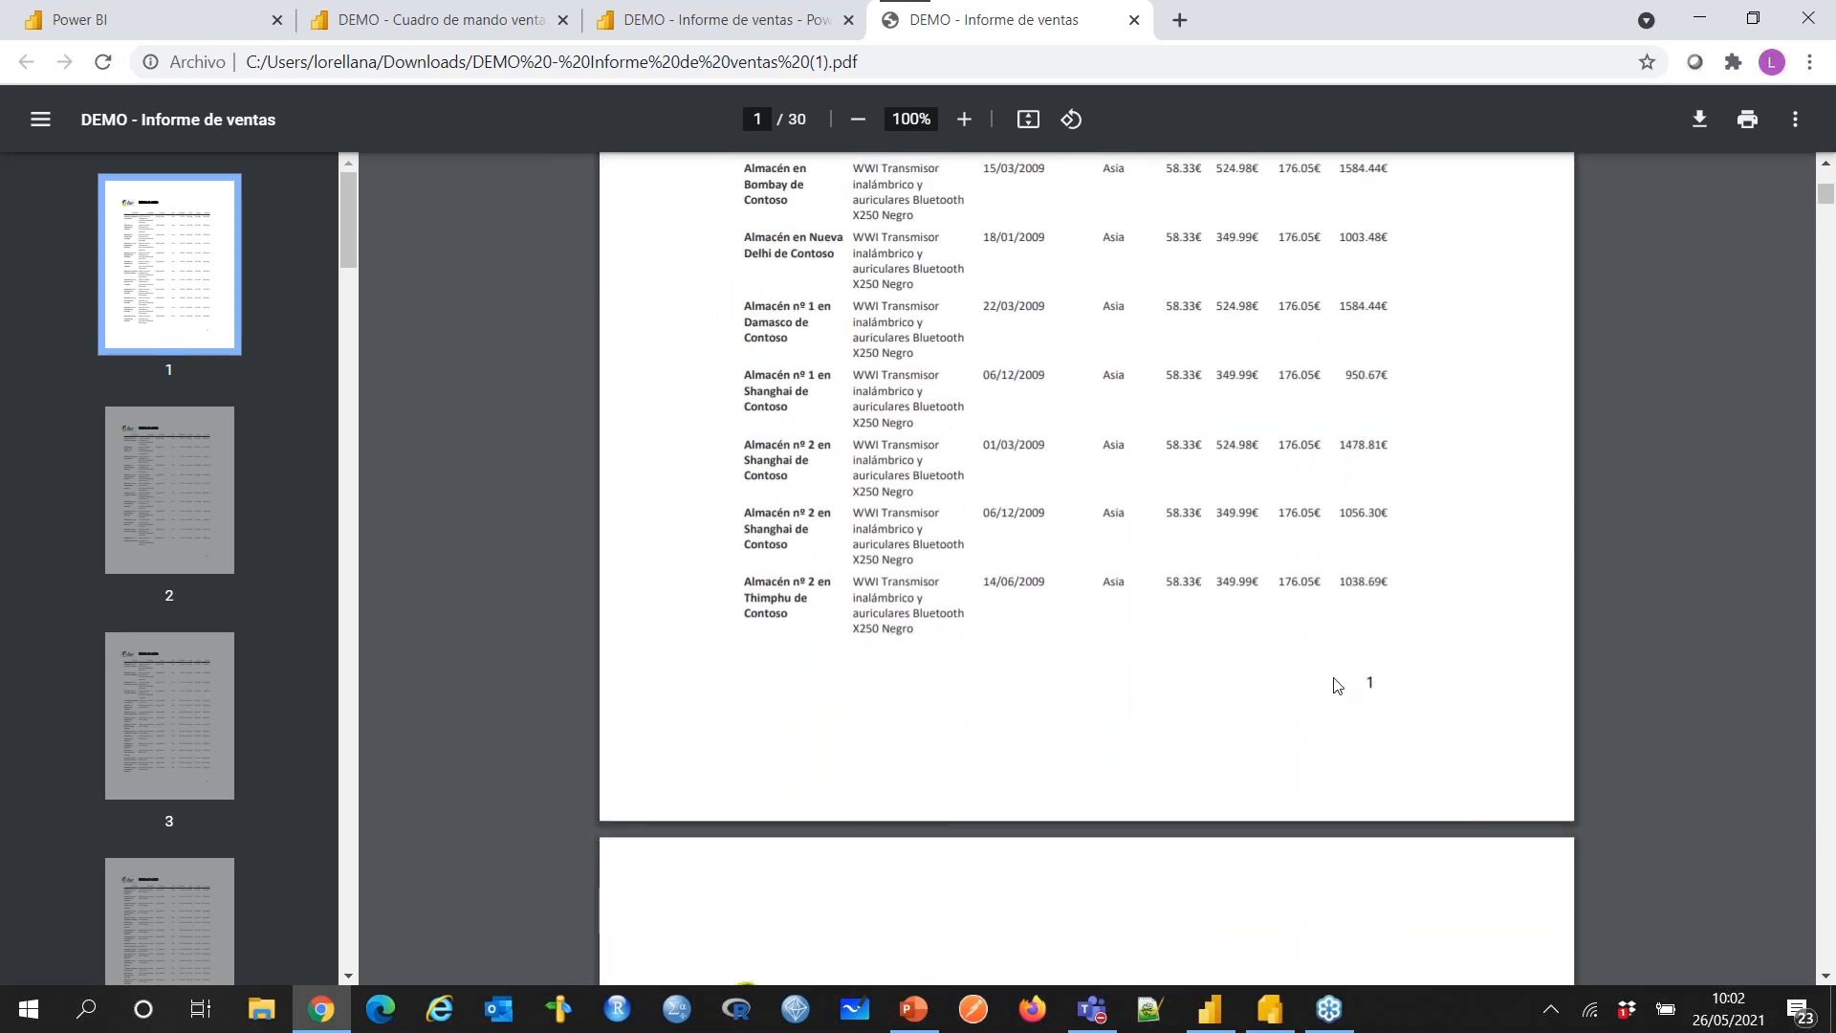
scroll(1334, 684, "down", 7)
scroll(1392, 695, "down", 5)
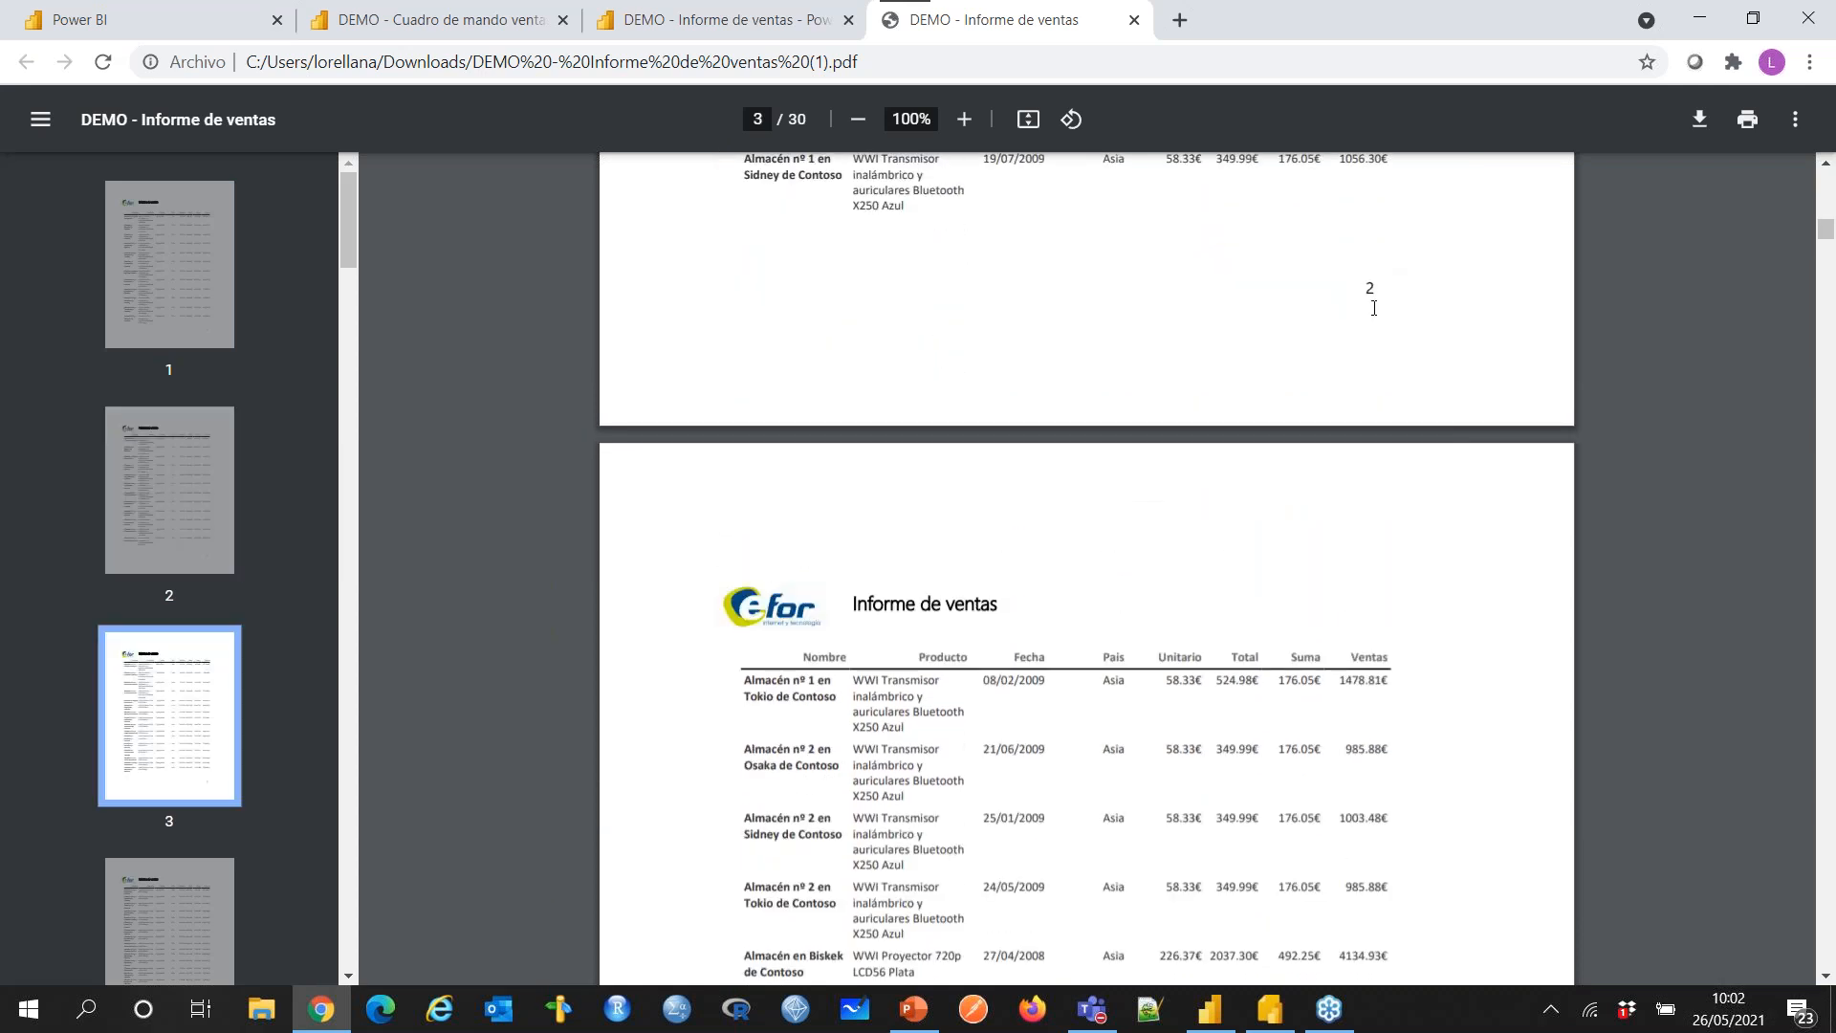
scroll(1335, 404, "down", 1)
scroll(1335, 403, "down", 9)
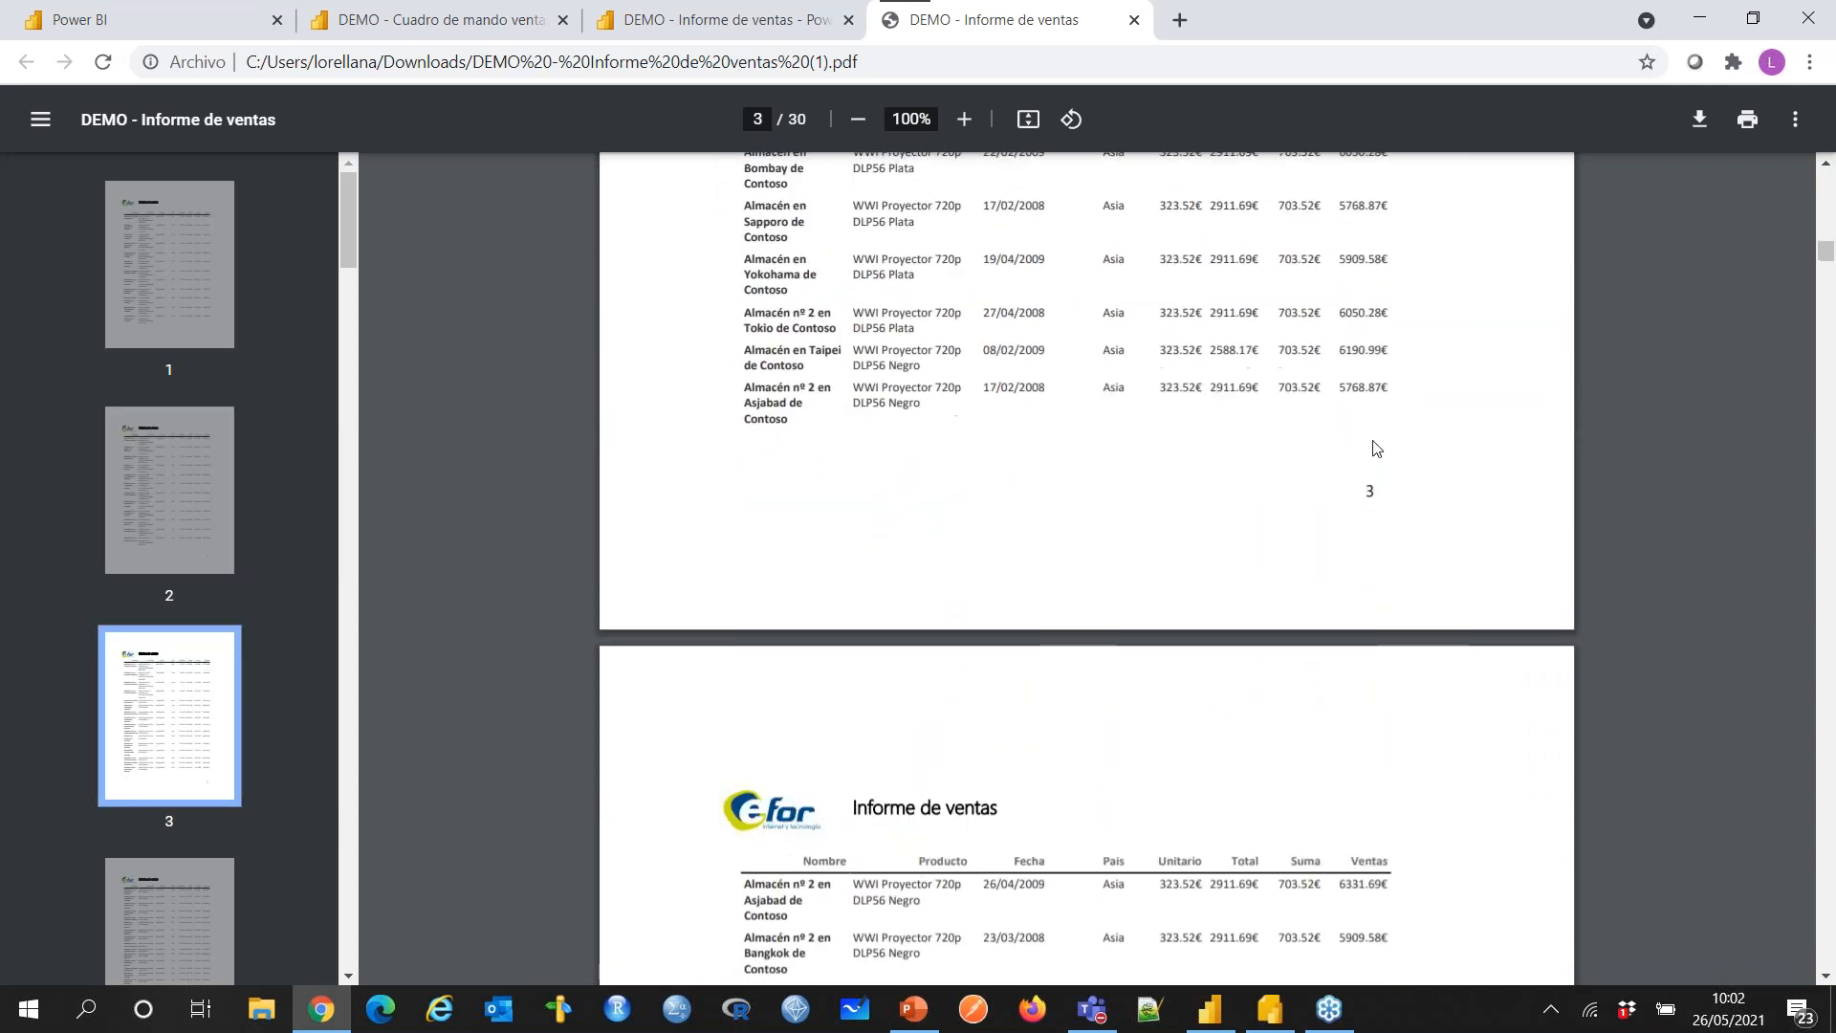
scroll(1299, 635, "down", 5)
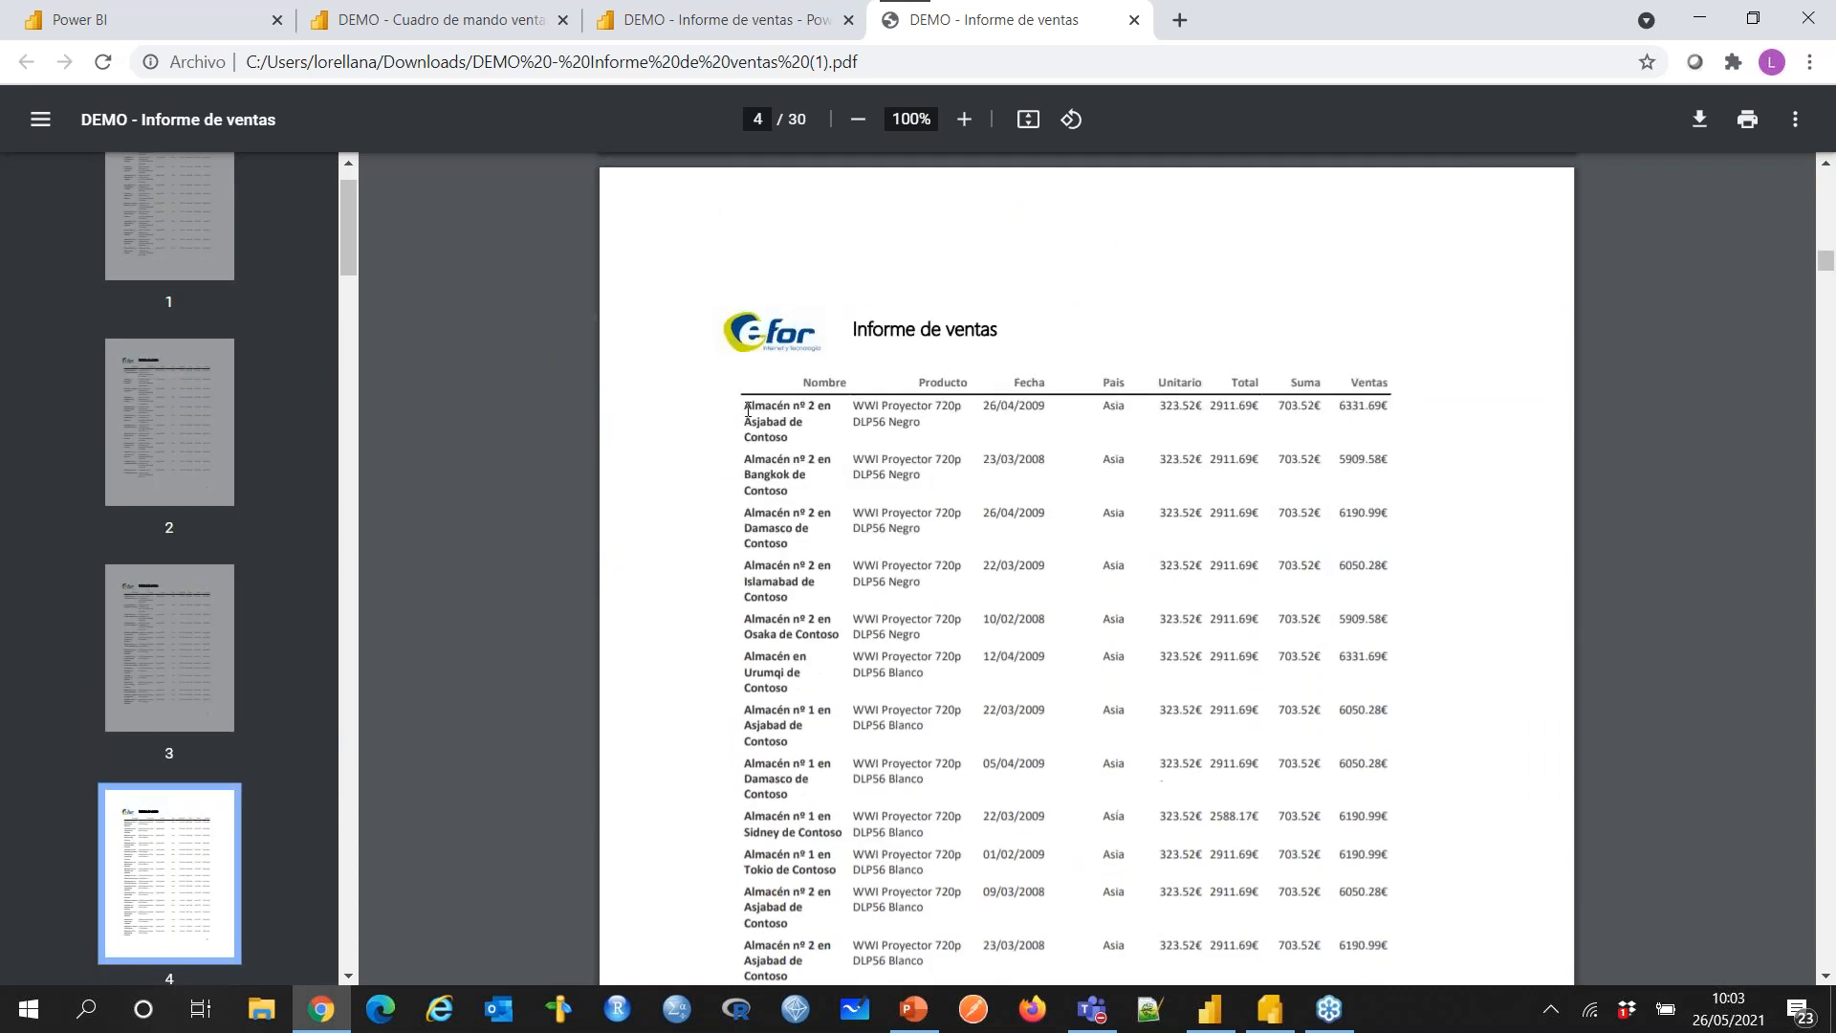
Step: Go back to the PDF's first page and examine its column headings and sales rows
scroll(887, 718, "up", 20)
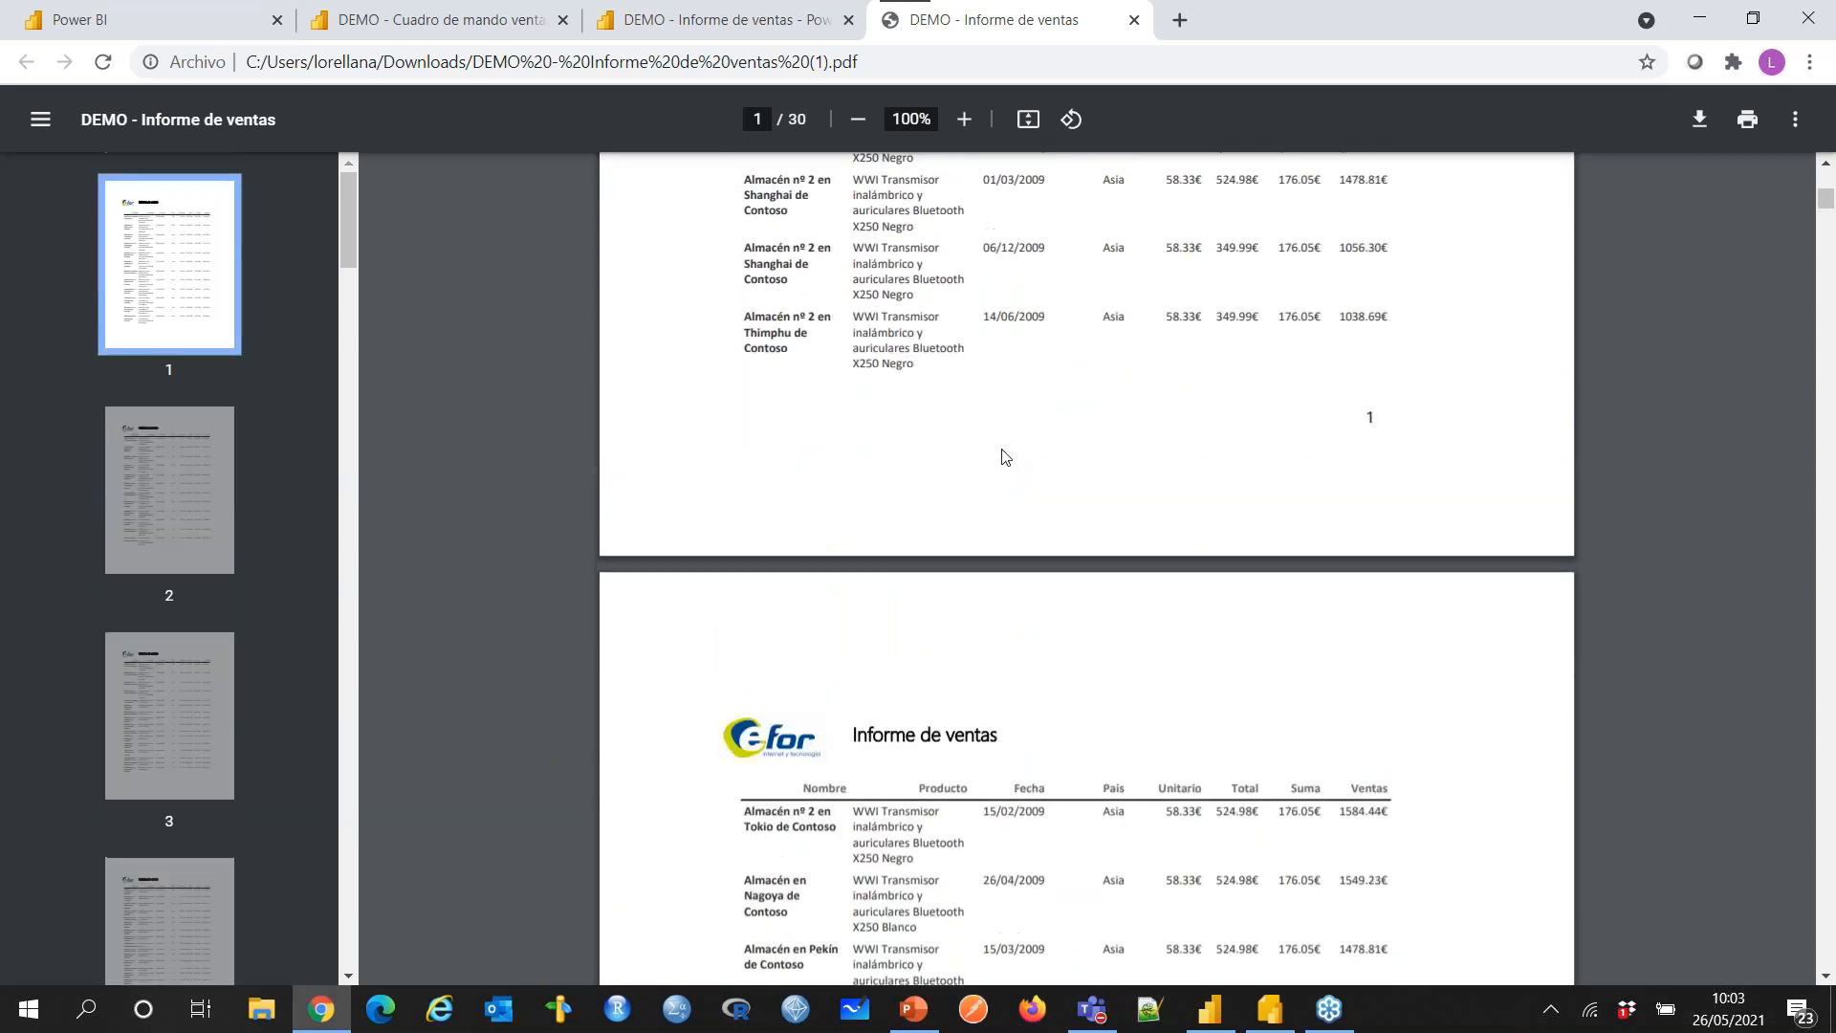
scroll(1006, 449, "up", 2)
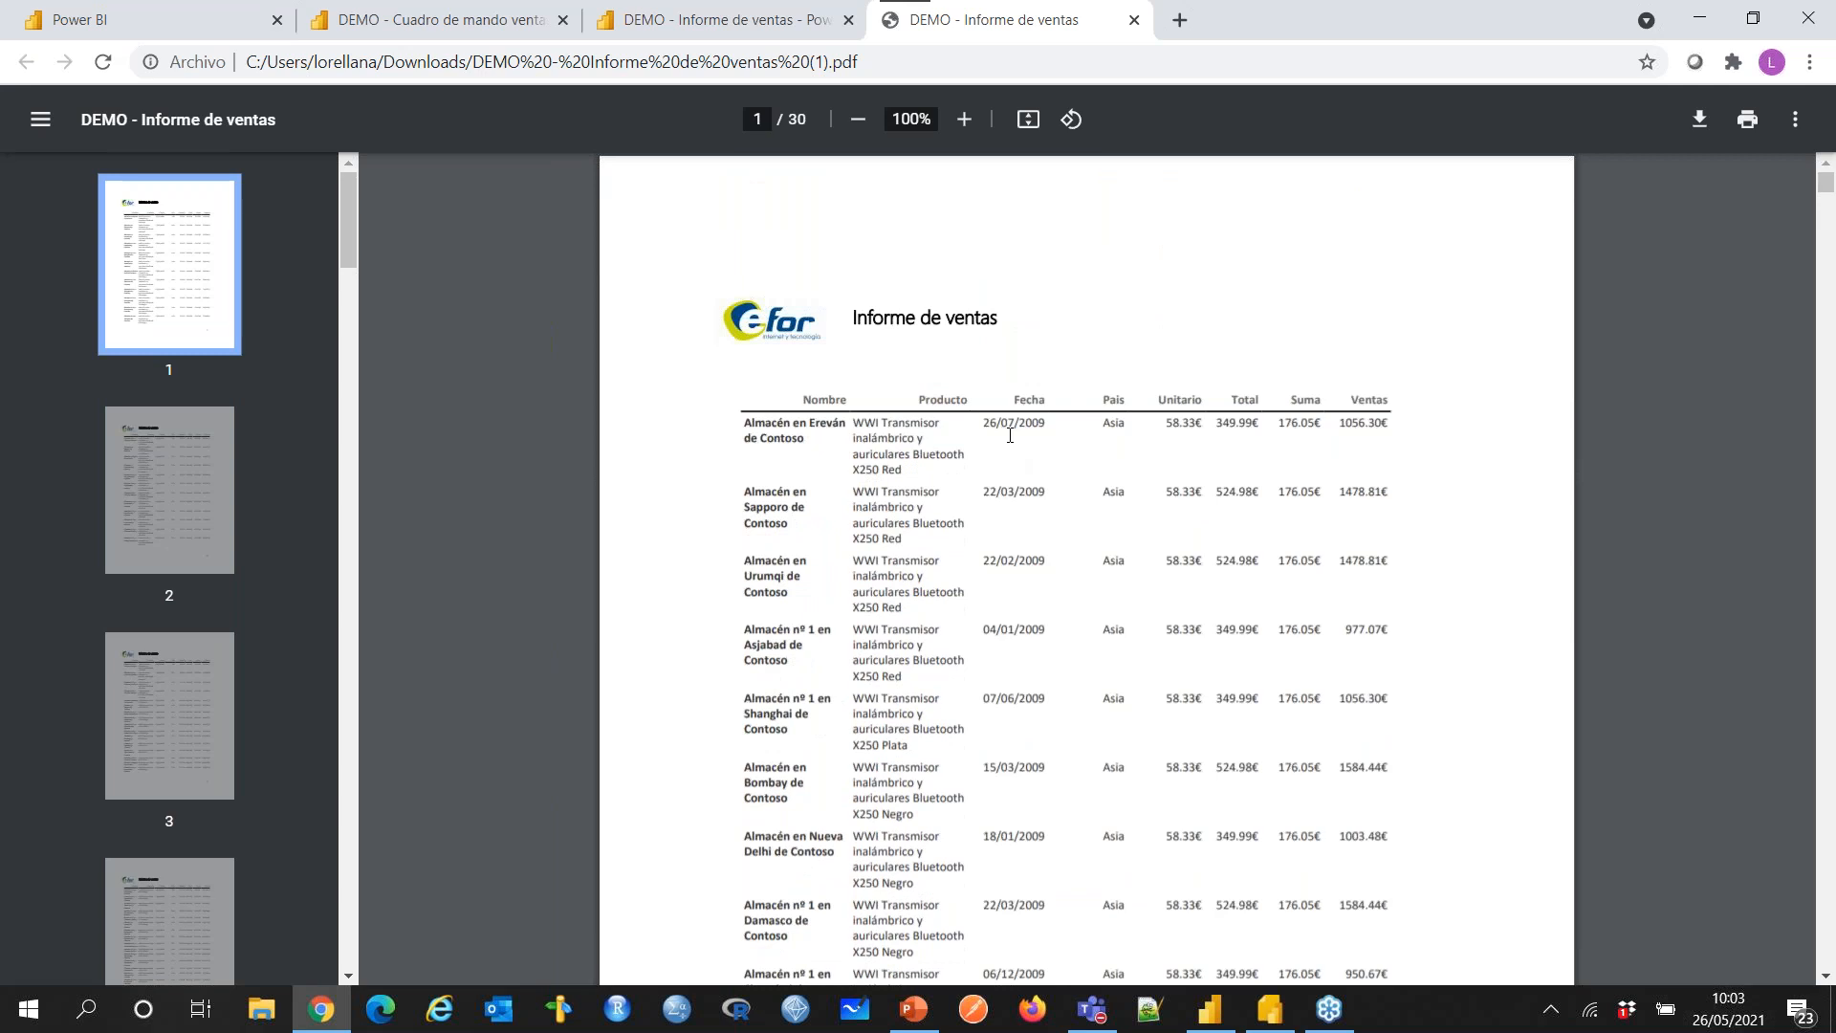
left_click_drag(784, 396, 1098, 545)
left_click(1097, 545)
scroll(622, 507, "down", 10)
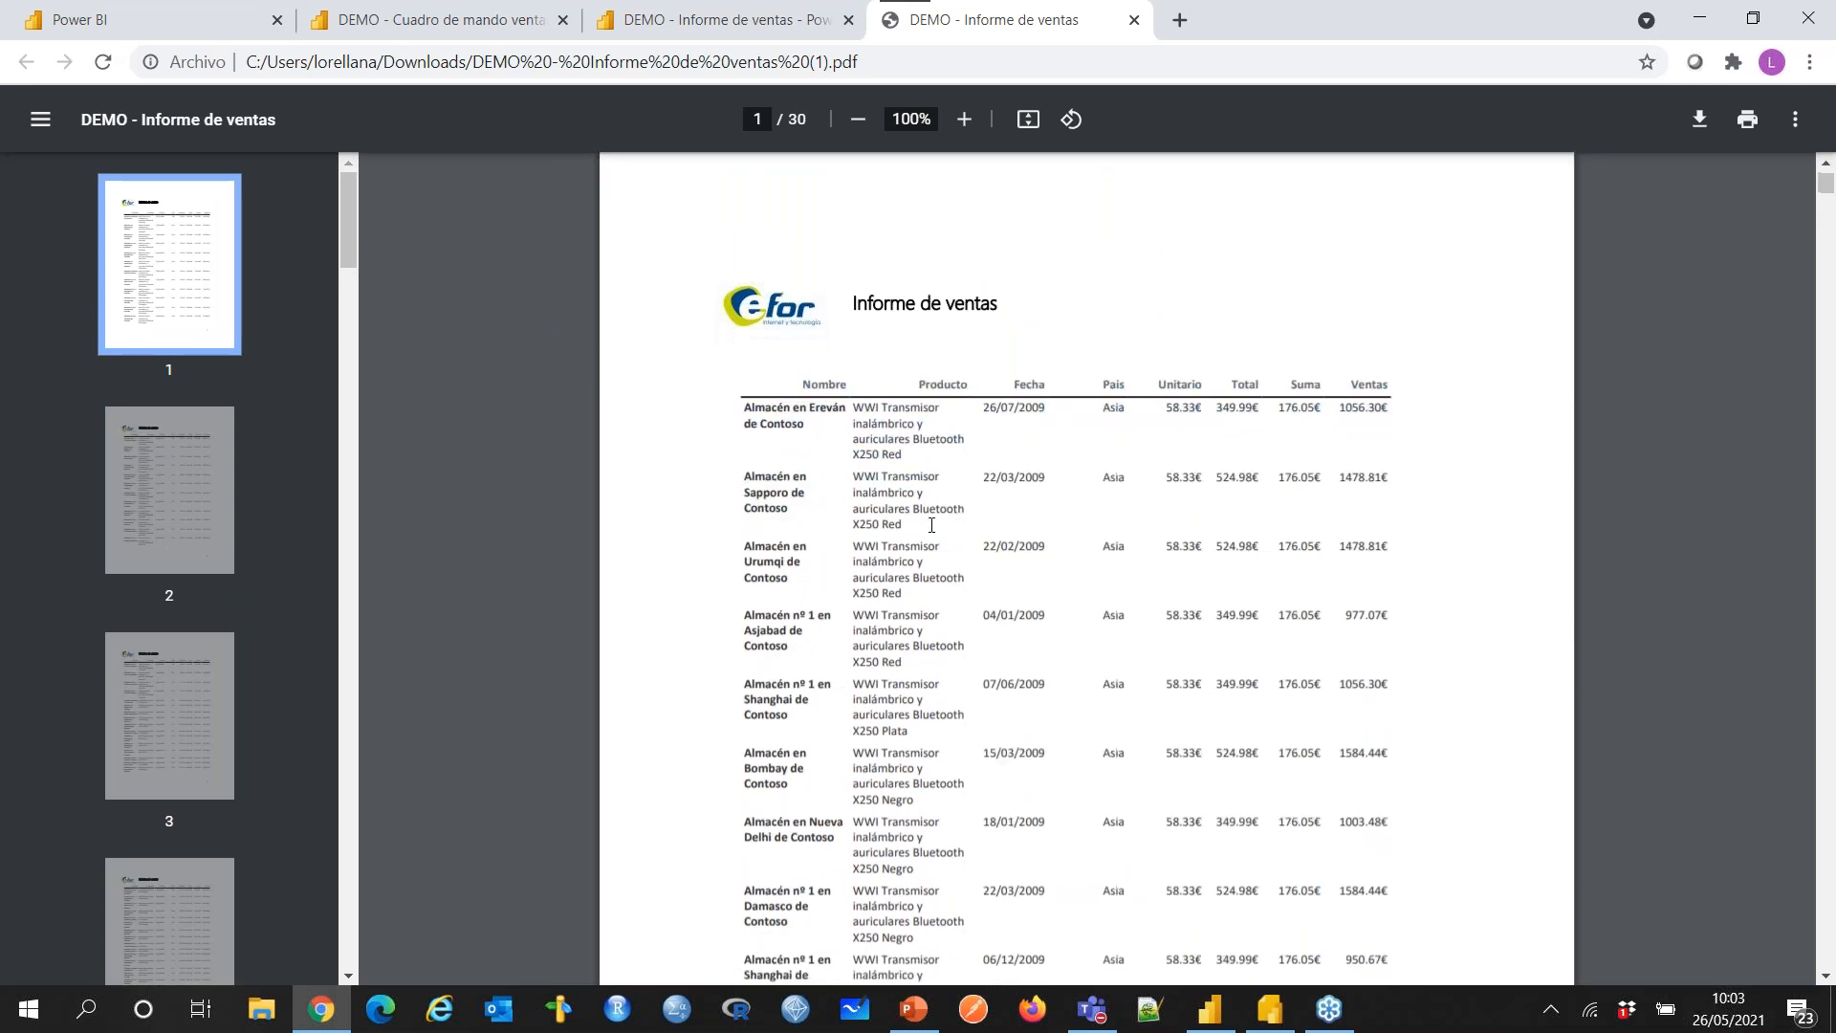
scroll(787, 574, "up", 10)
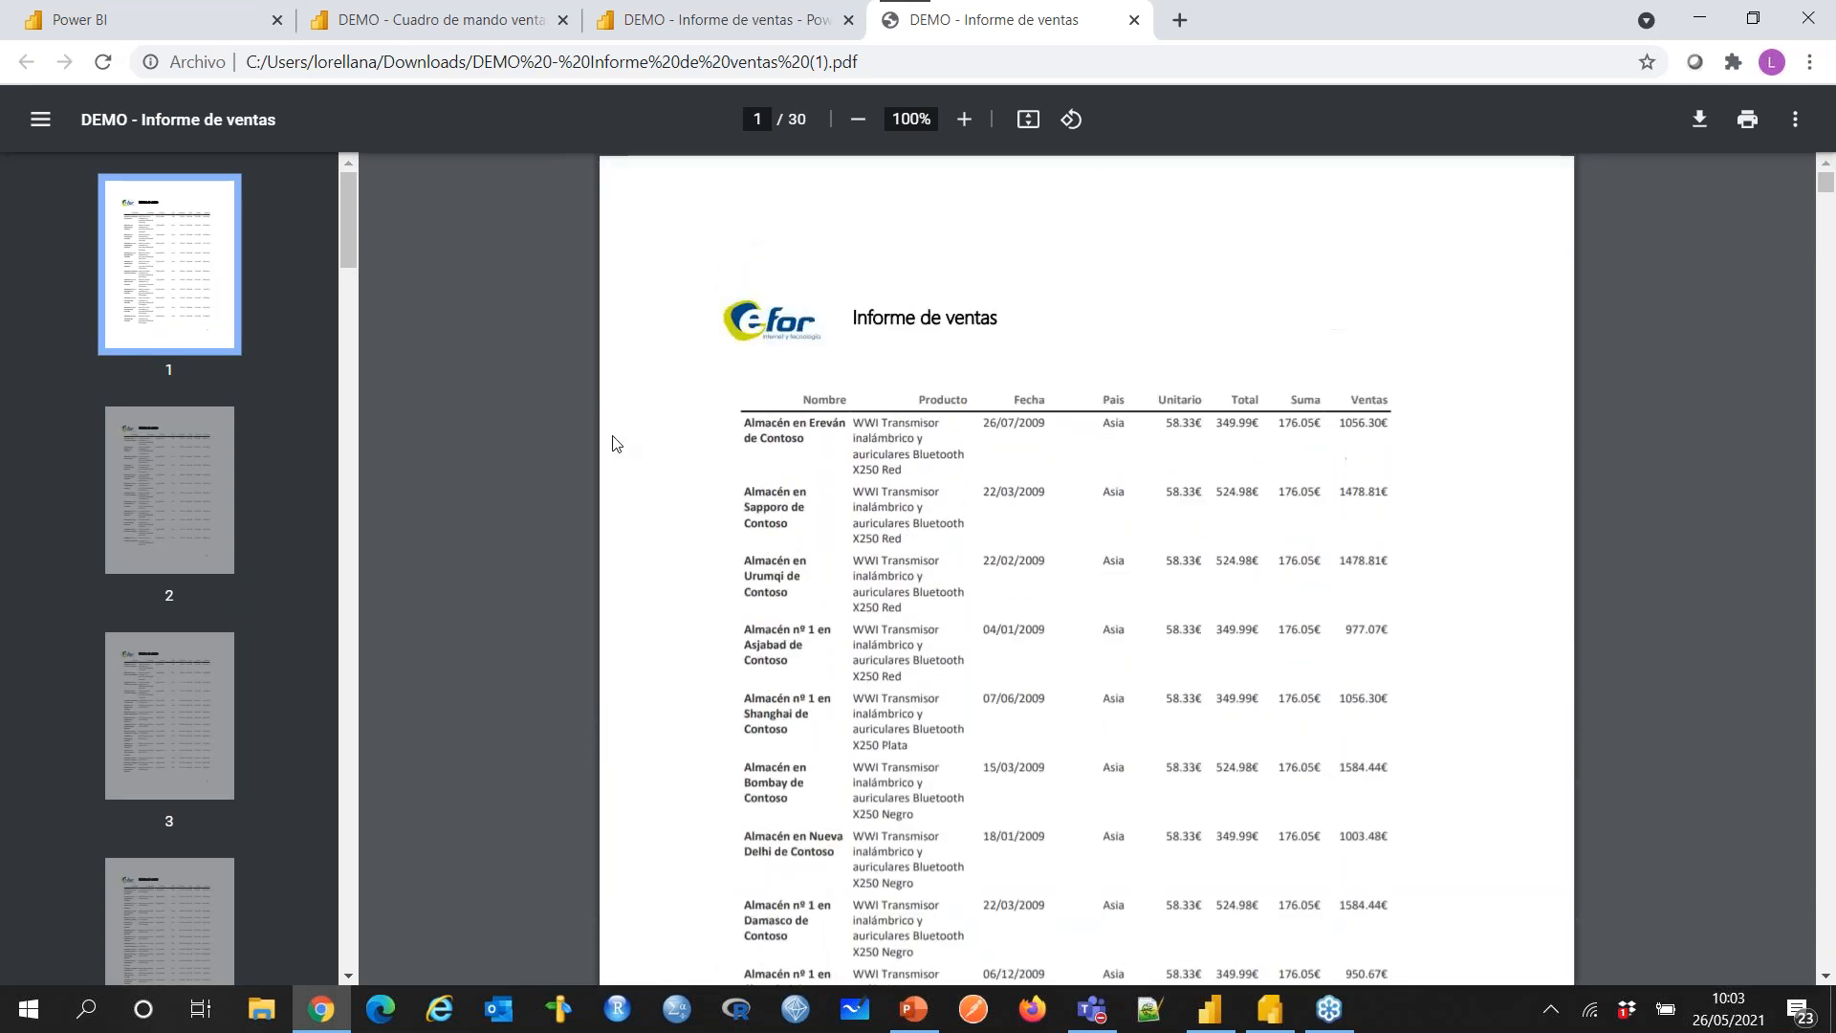
Step: Return to the paginated report in Power BI and review the available export formats
left_click(758, 10)
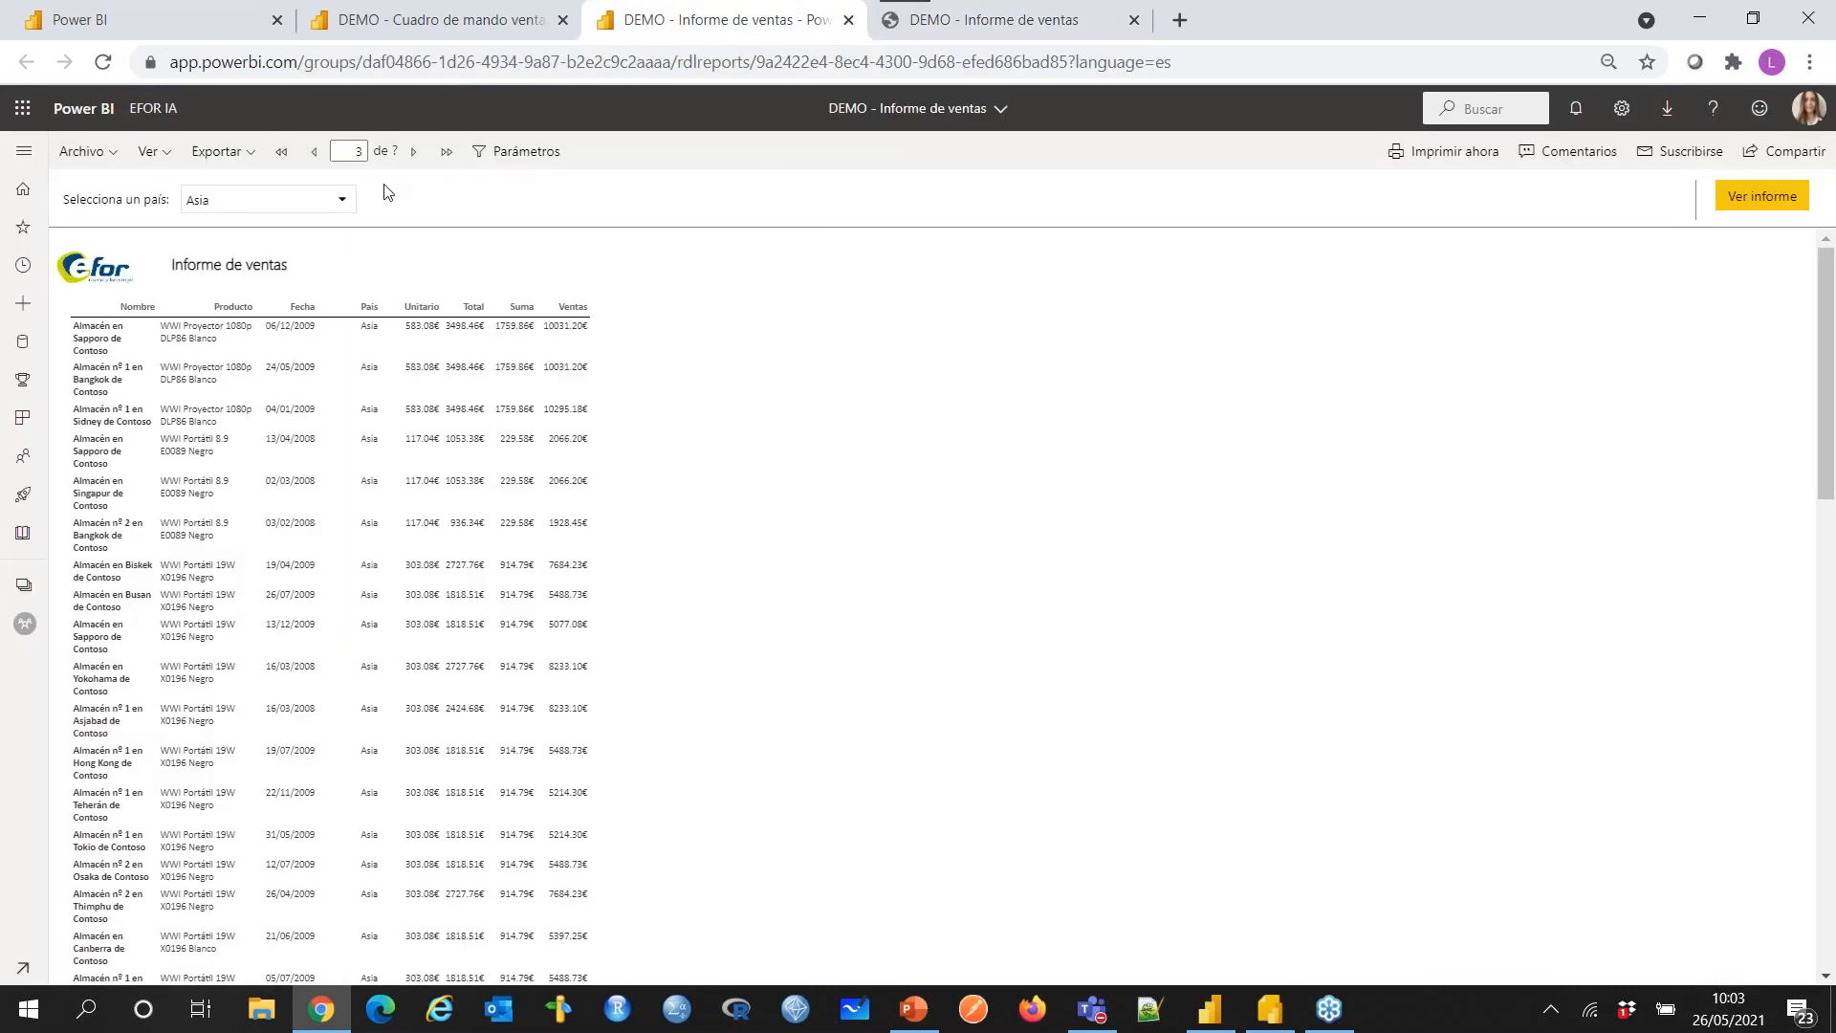
left_click(222, 151)
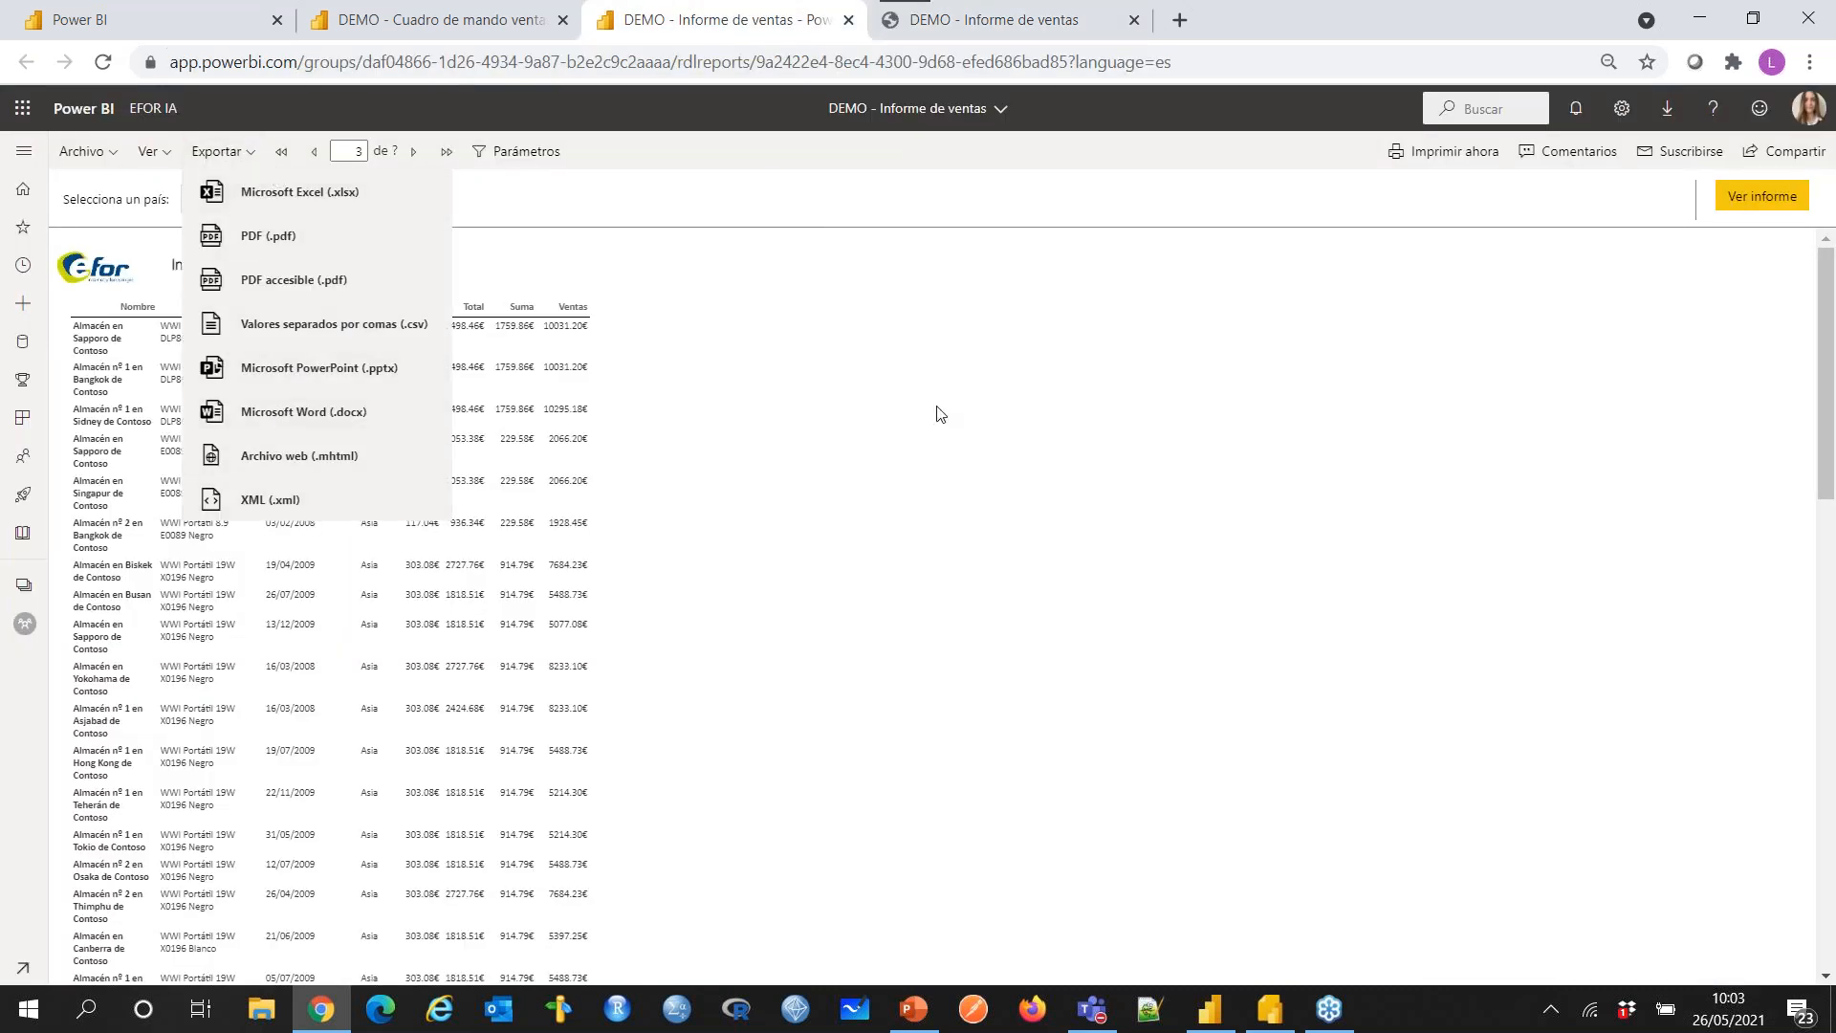
left_click(959, 397)
Step: Show the paginated report in Vista de página and look over its first page
left_click(153, 152)
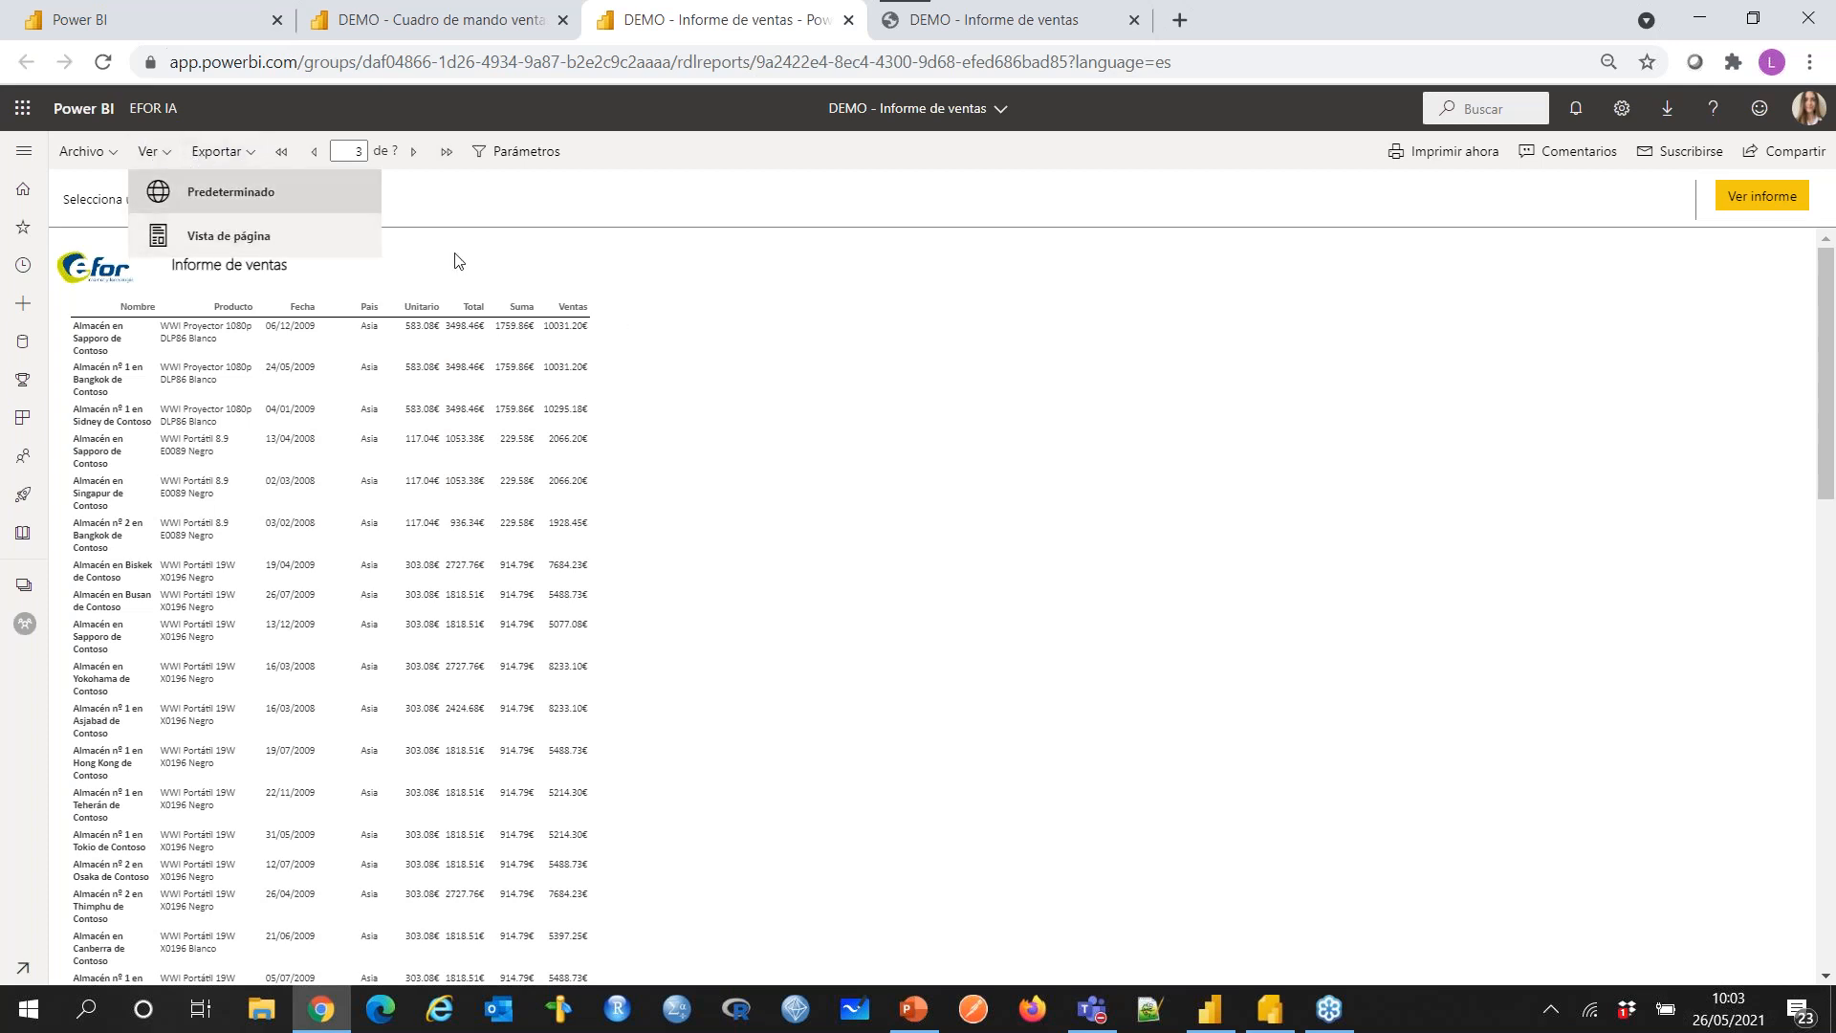
left_click(285, 235)
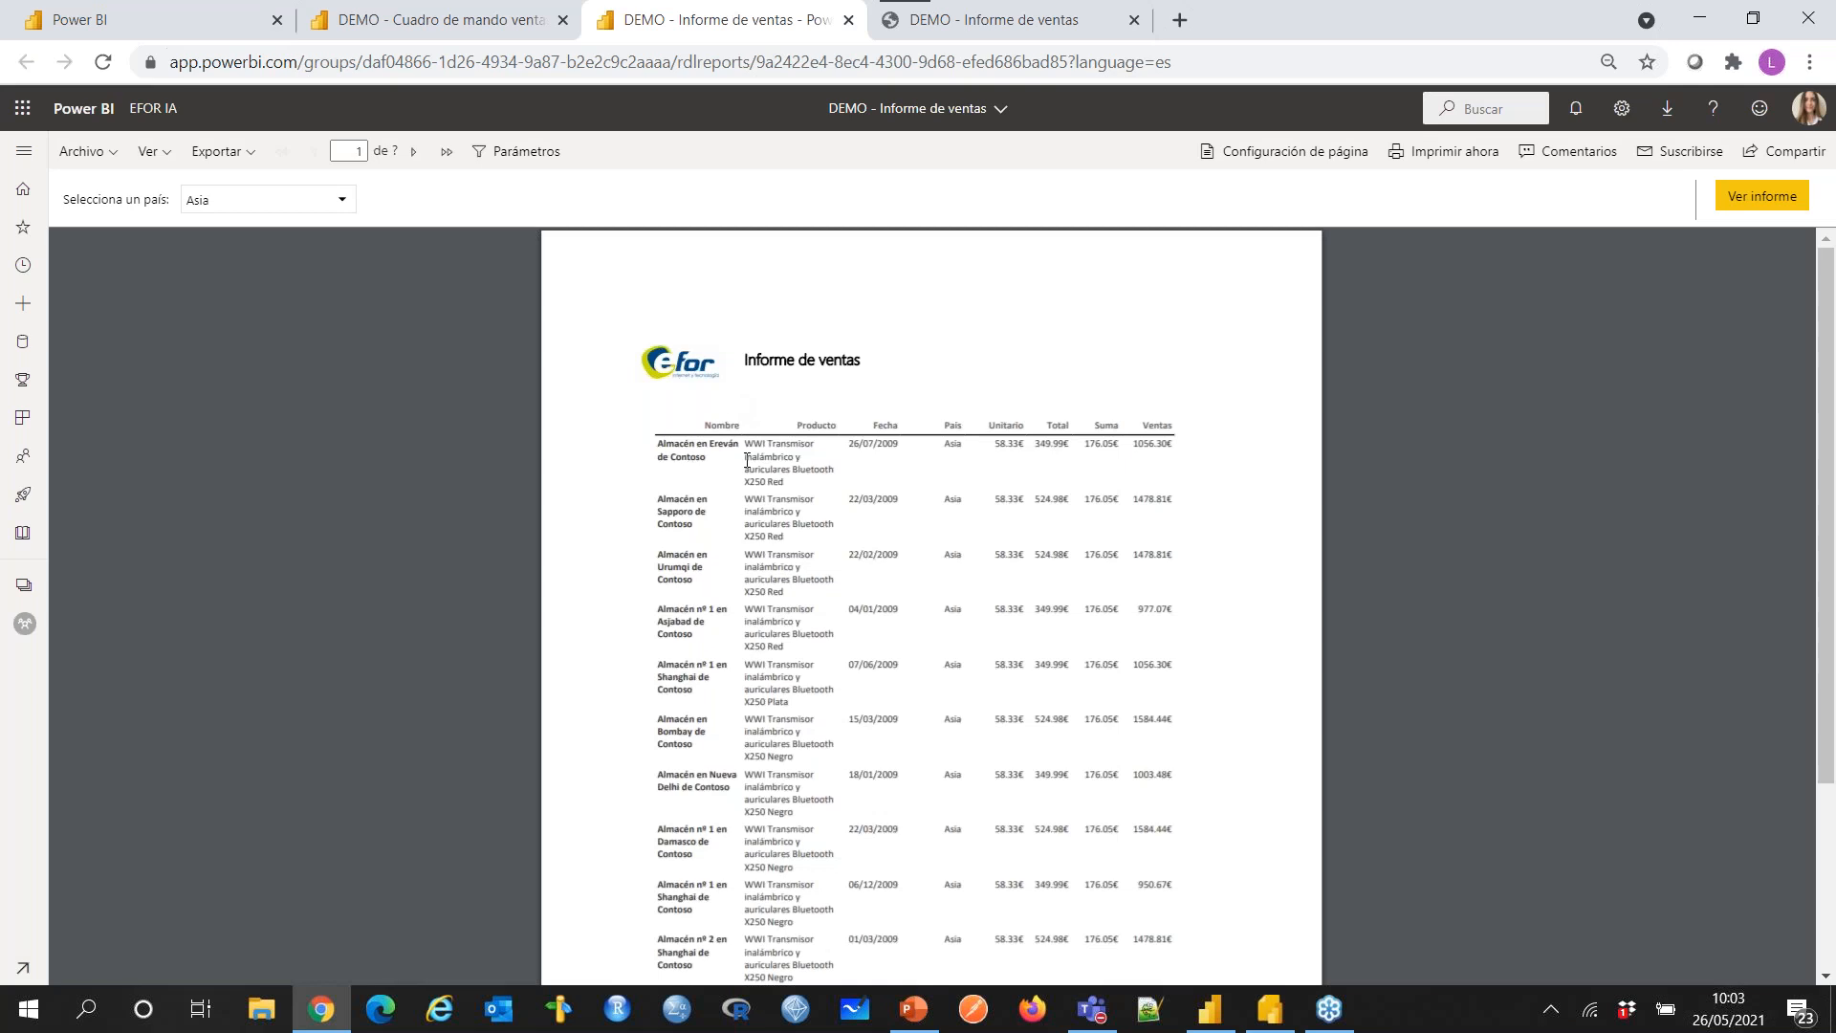
scroll(747, 460, "down", 5)
scroll(747, 460, "up", 5)
Step: Try to advance to the report's next page in page view, cancel the loading and reload the report
left_click(421, 168)
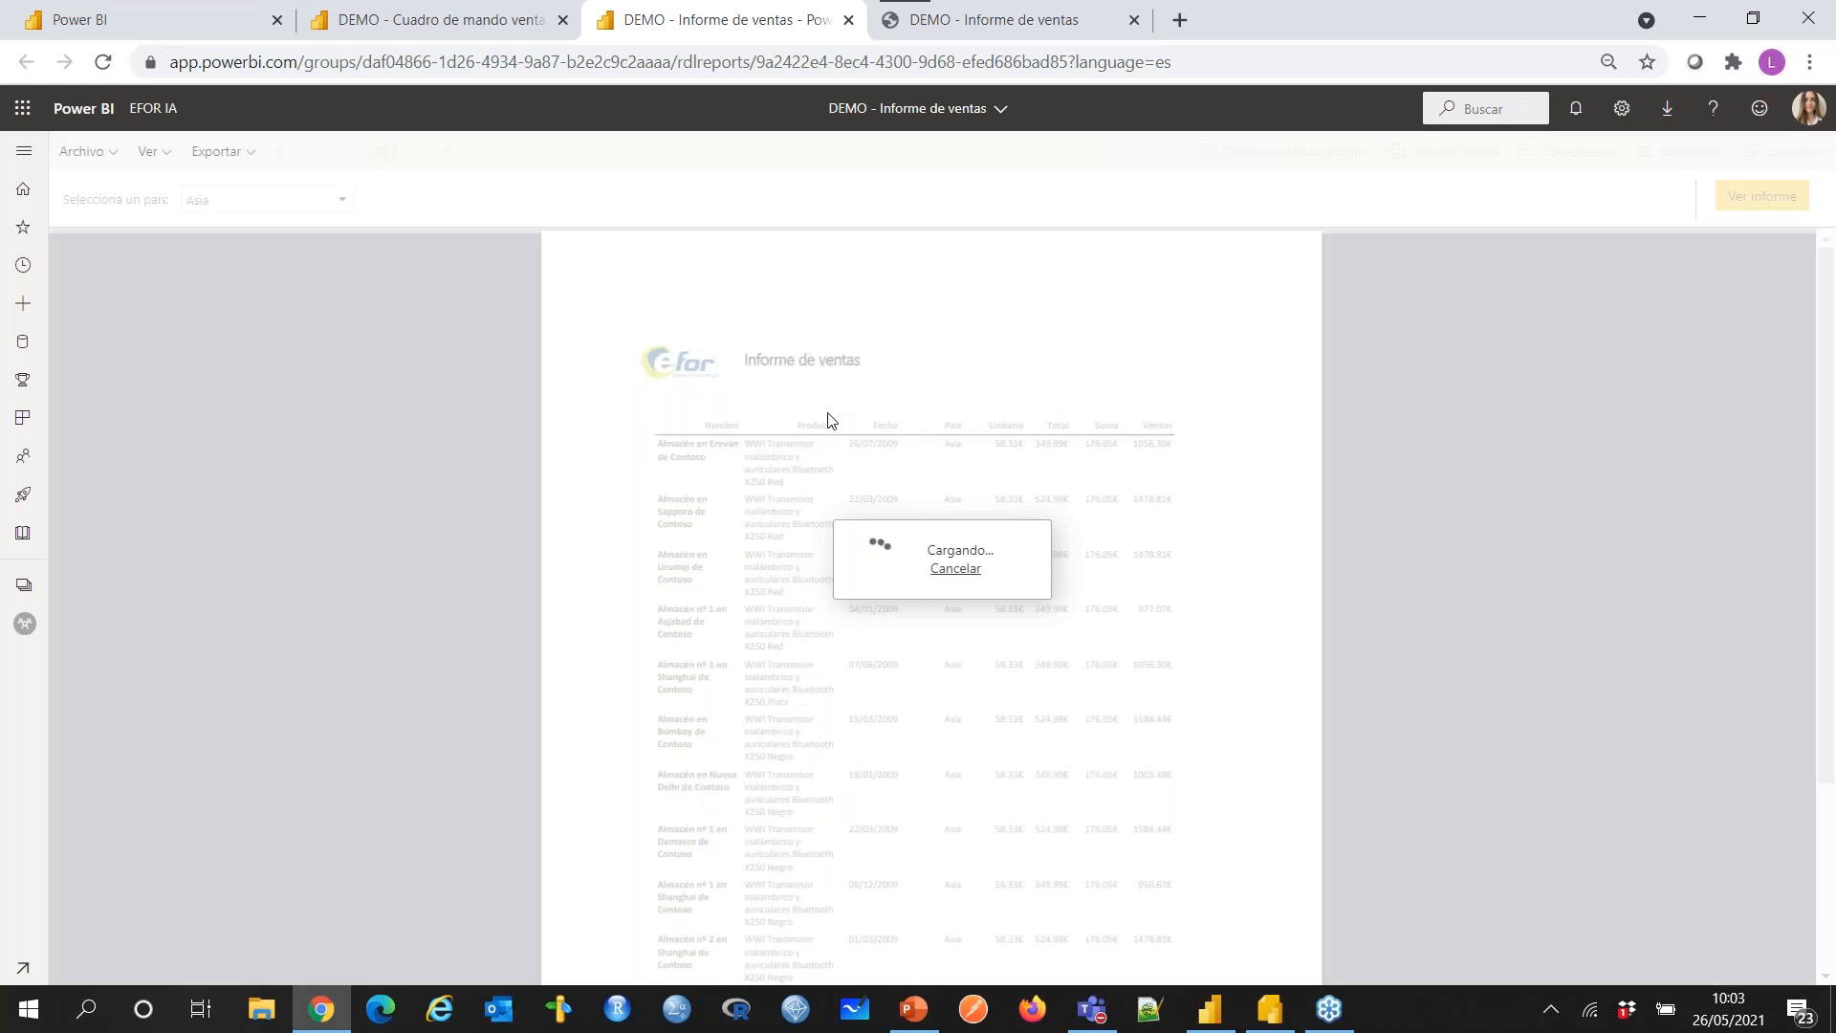
left_click(961, 569)
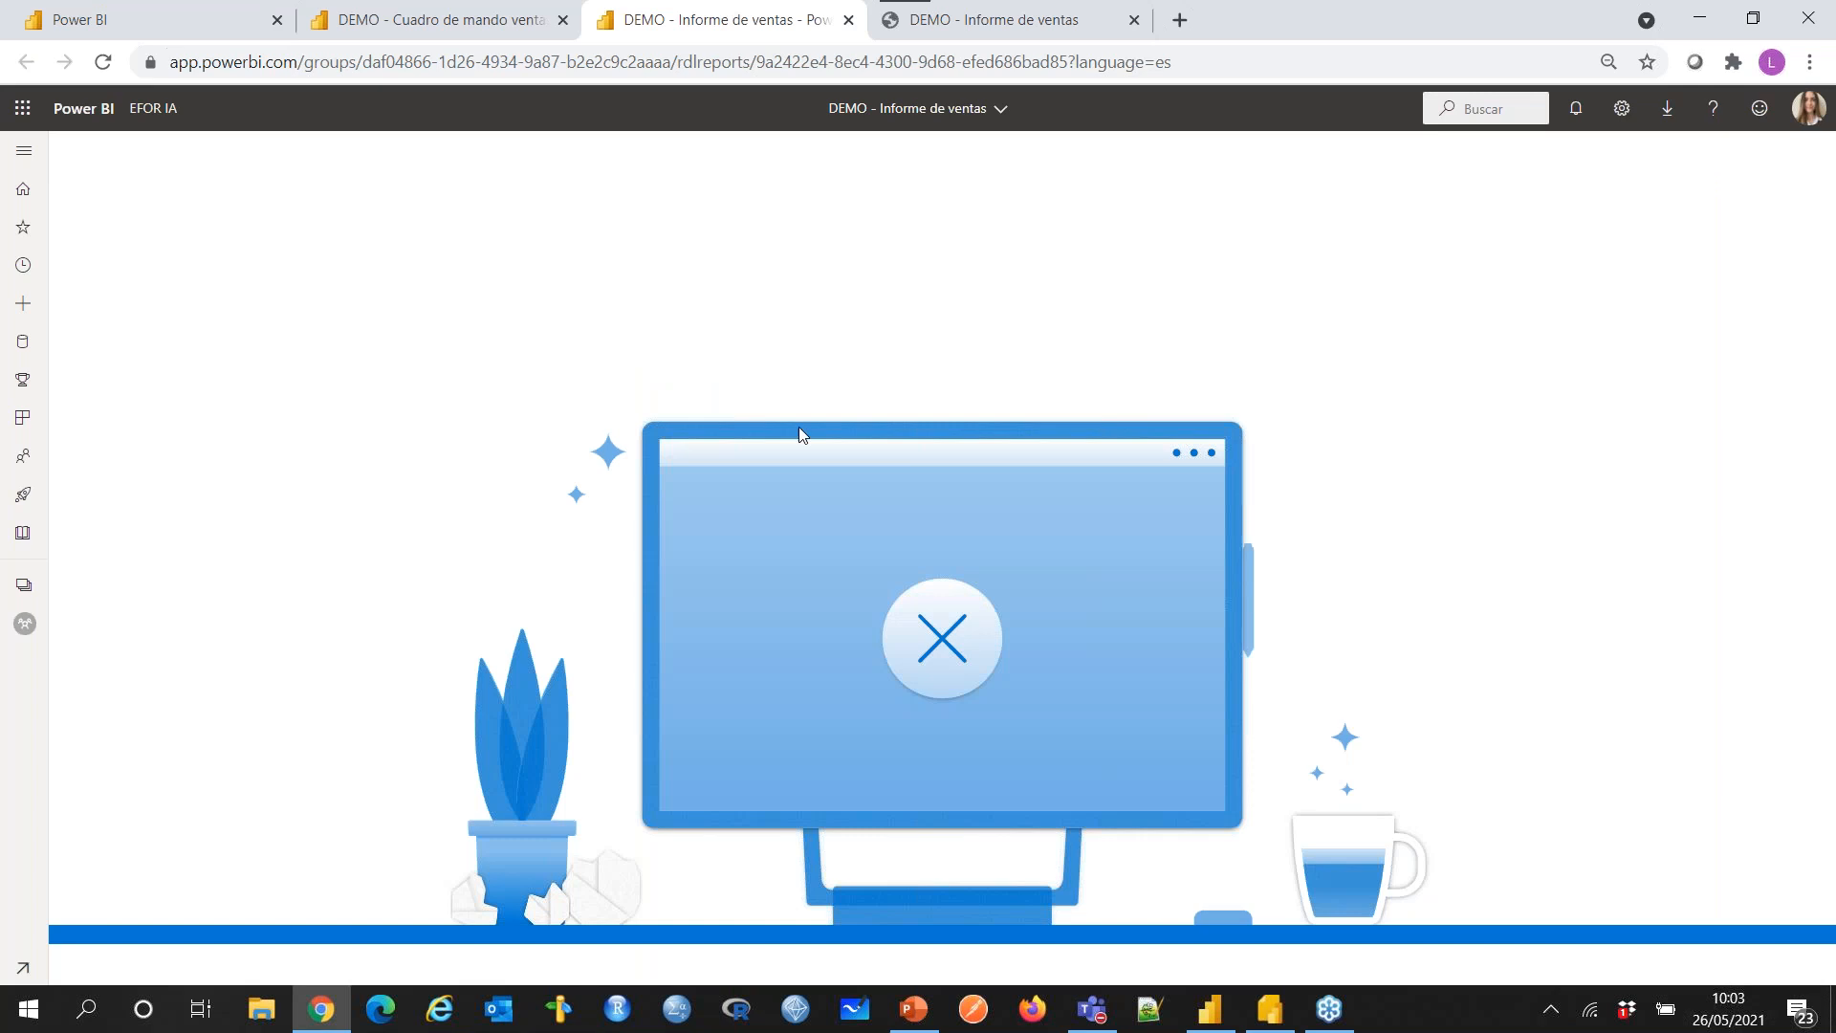
left_click(277, 62)
key("Return")
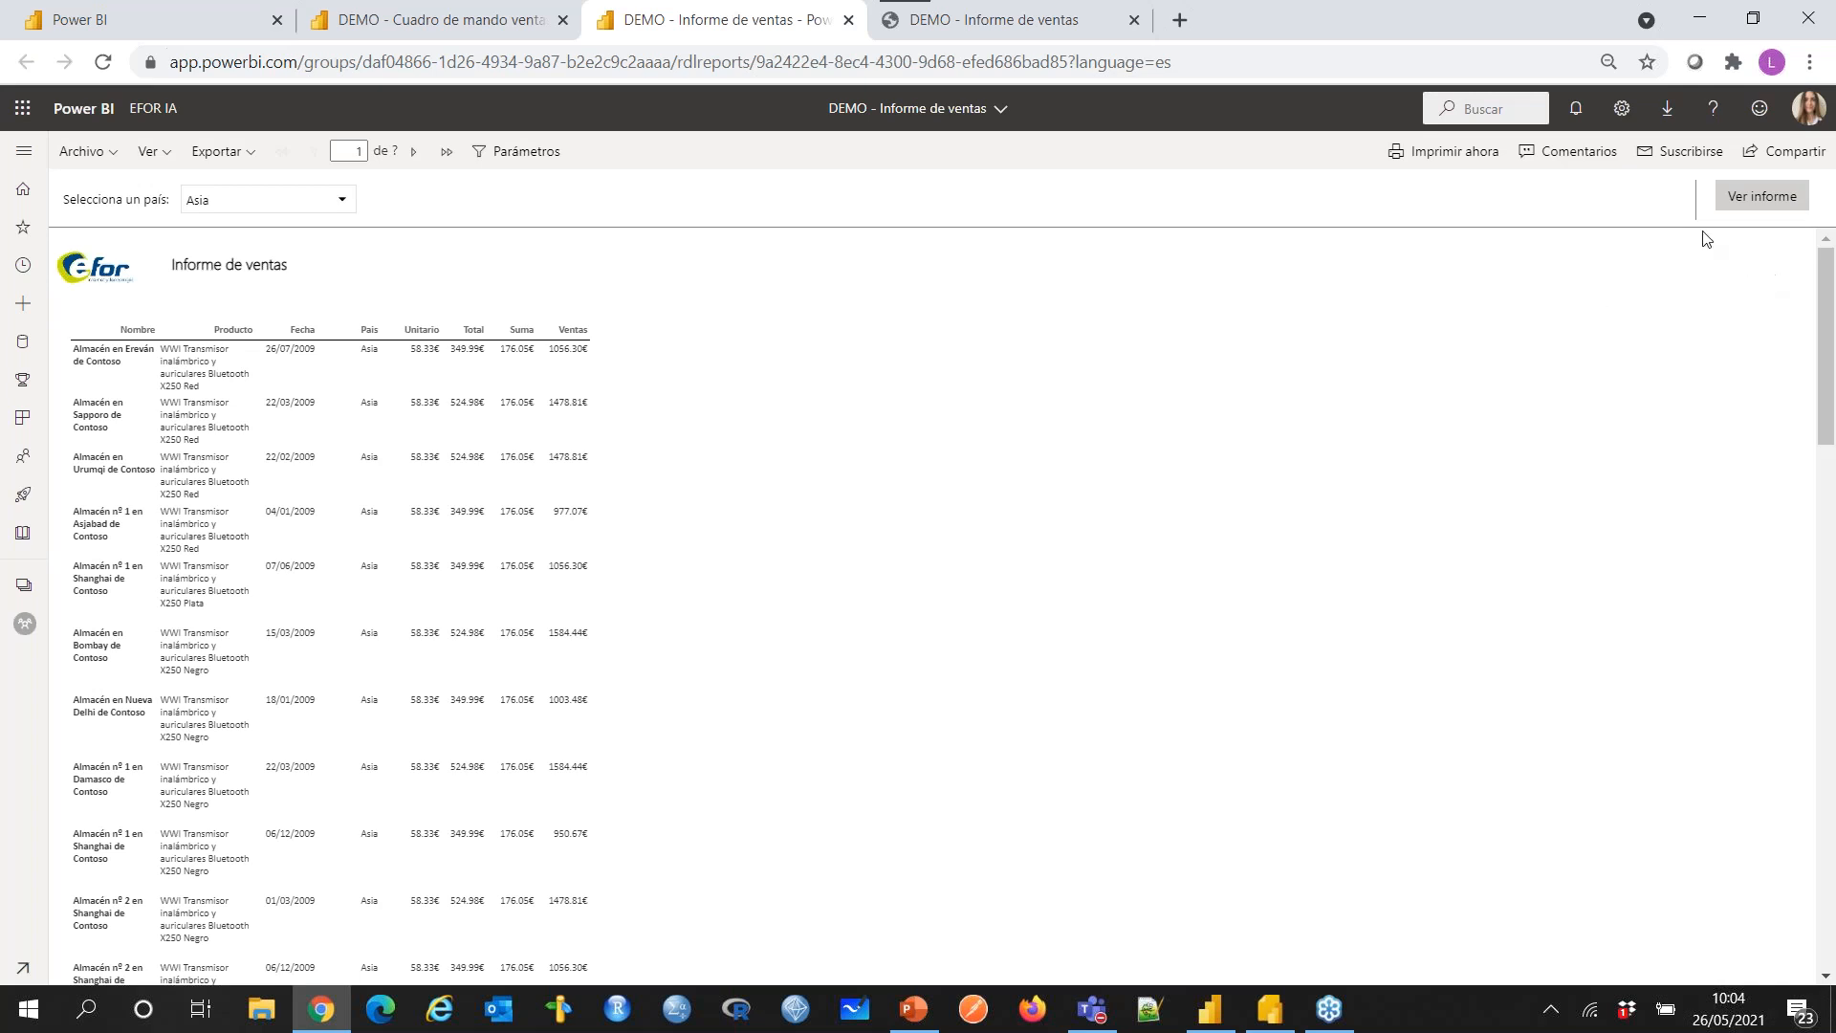
Step: Start a new email subscription for the report, examine its format, parameter, recipient and frequency settings, and leave it unsaved
left_click(1690, 153)
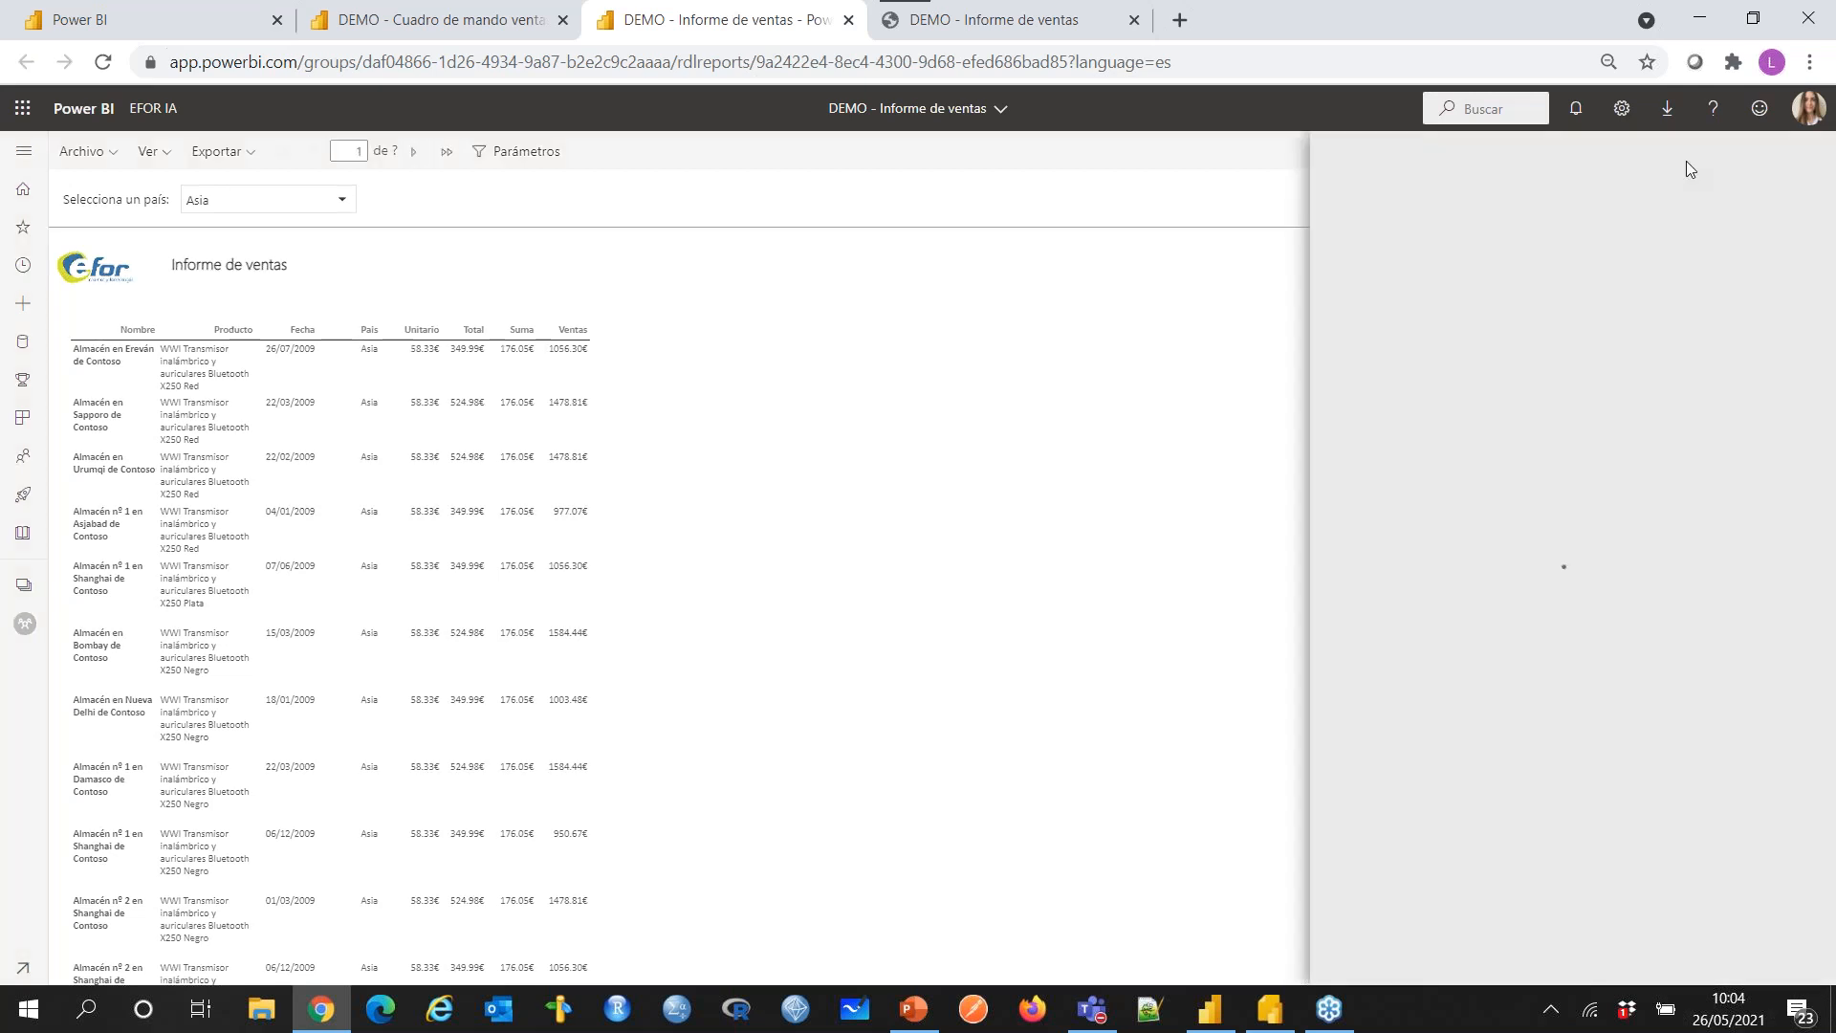
left_click(1607, 252)
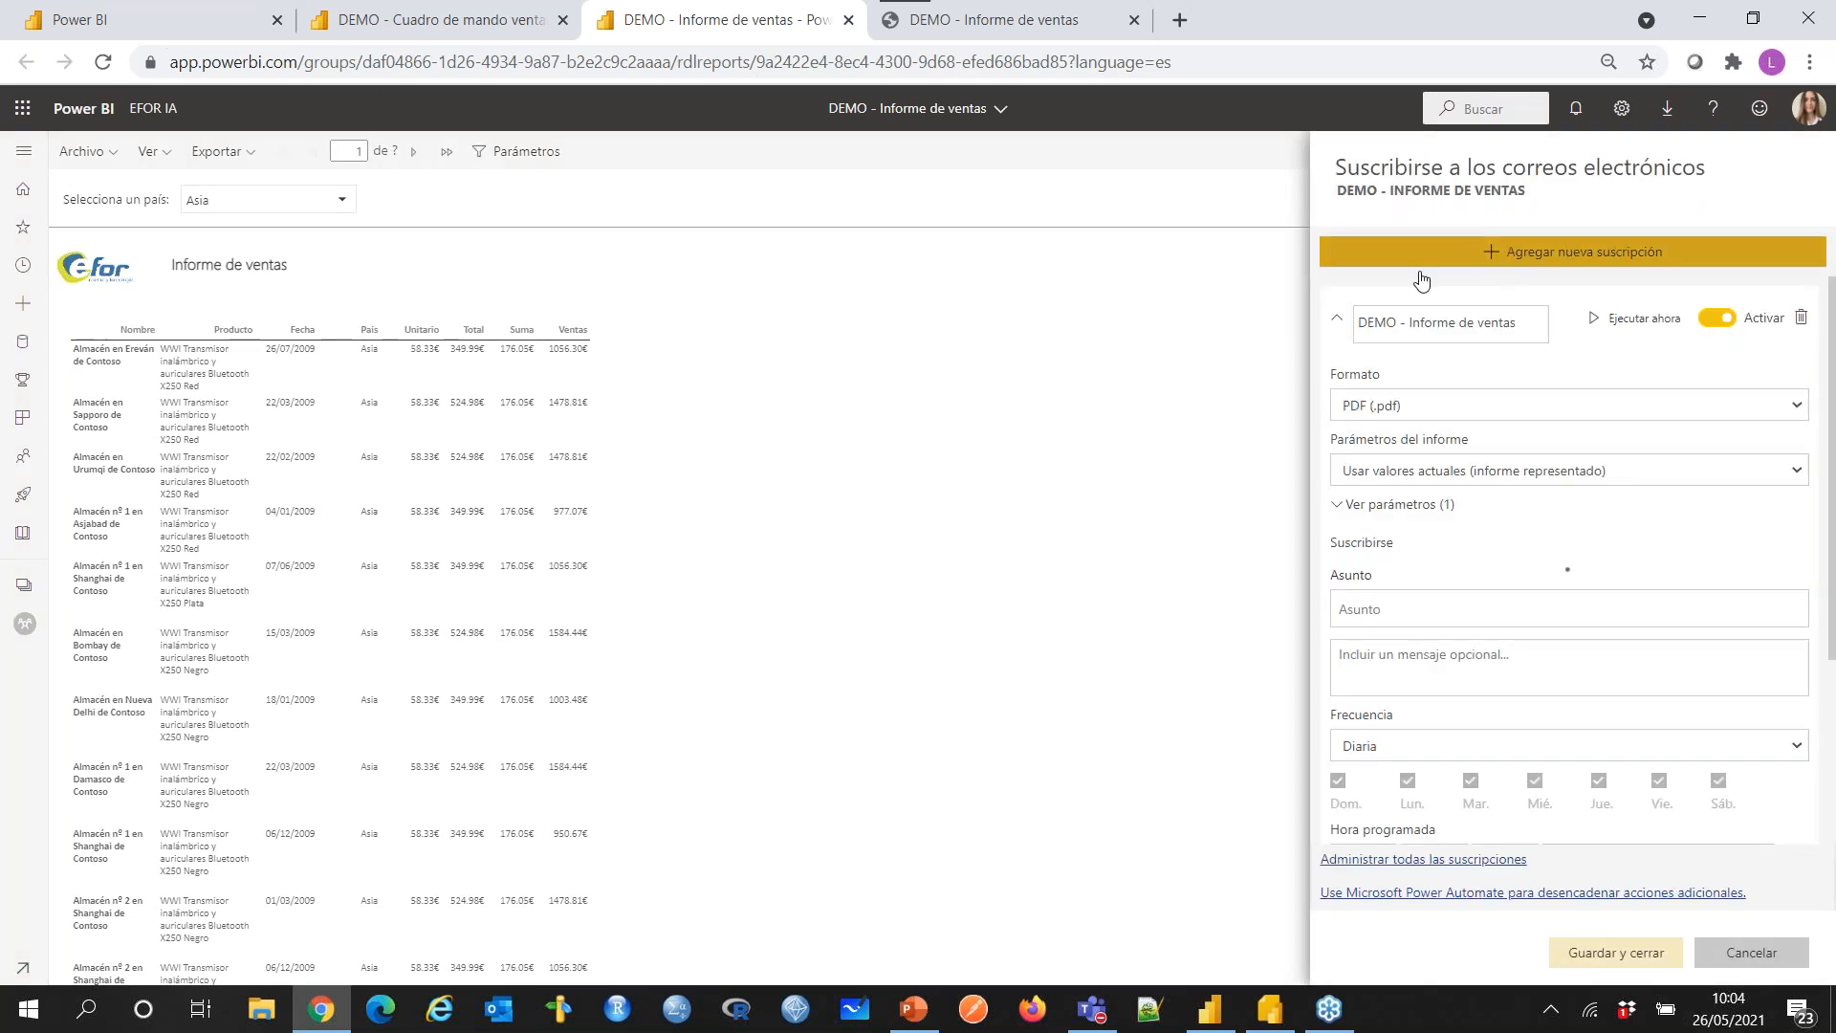
scroll(1449, 316, "down", 2)
scroll(1411, 368, "up", 2)
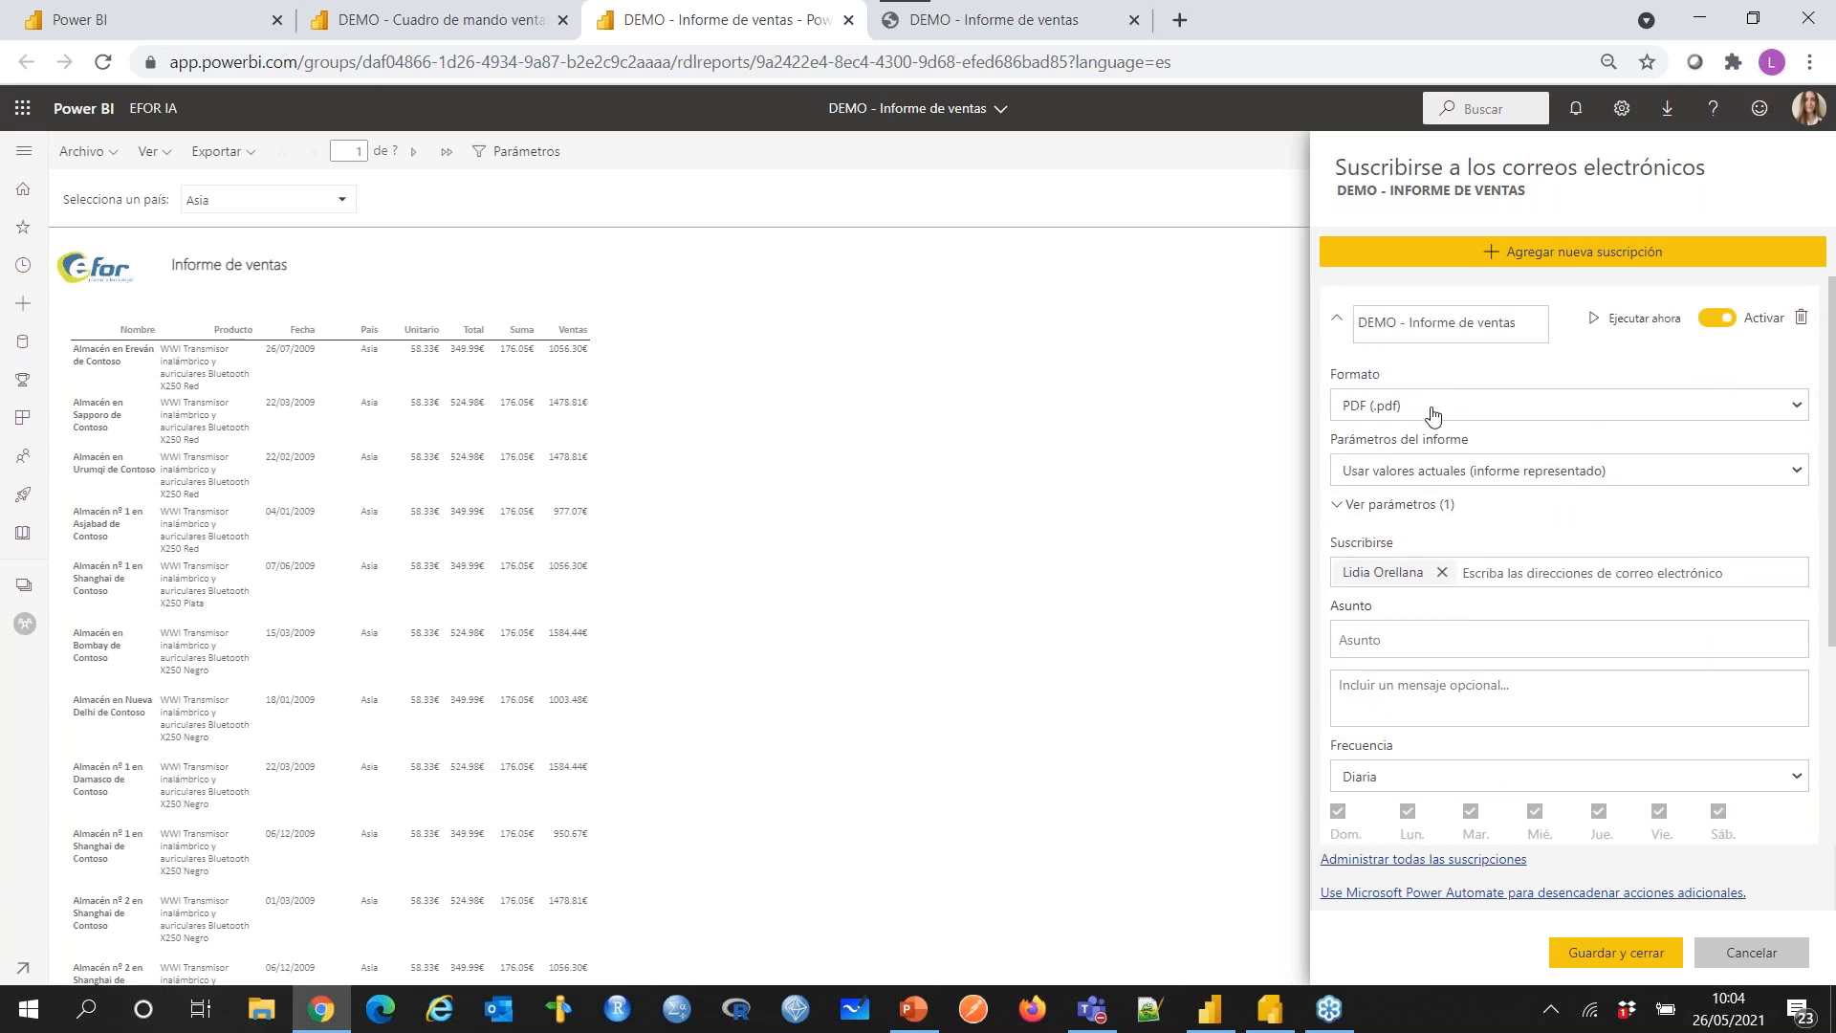
left_click(1434, 640)
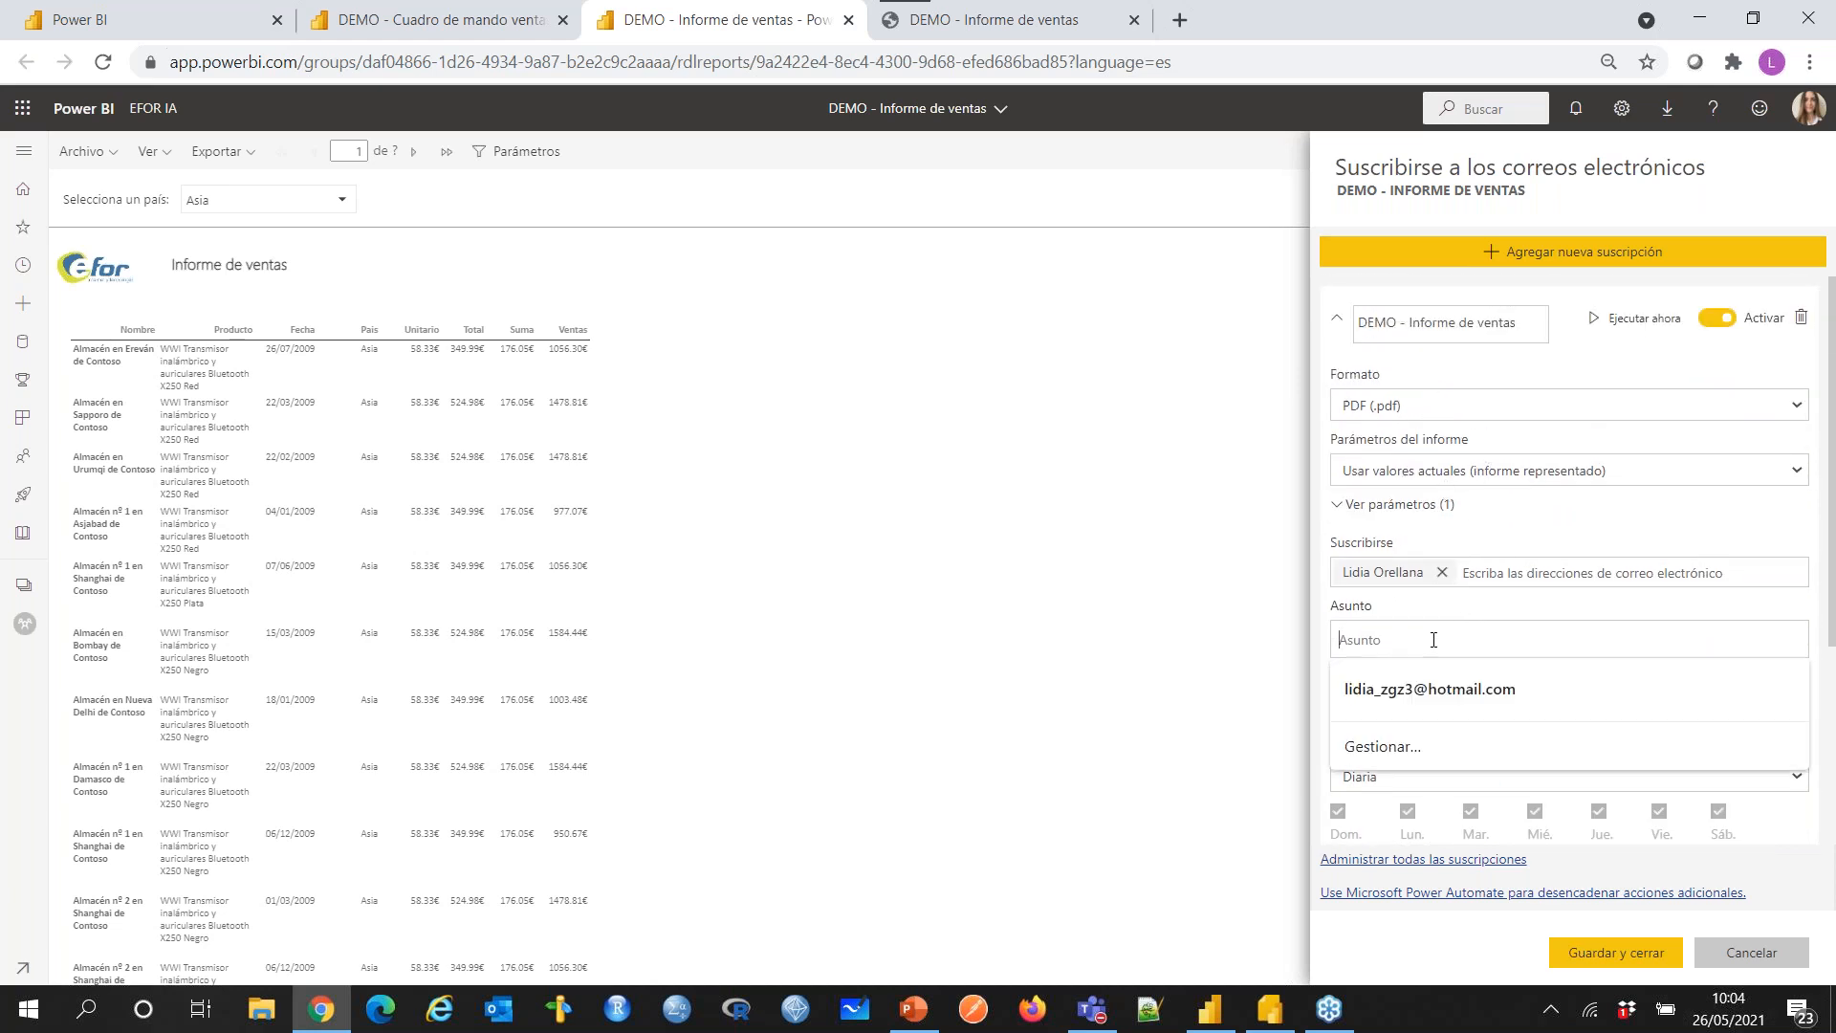
left_click(1156, 561)
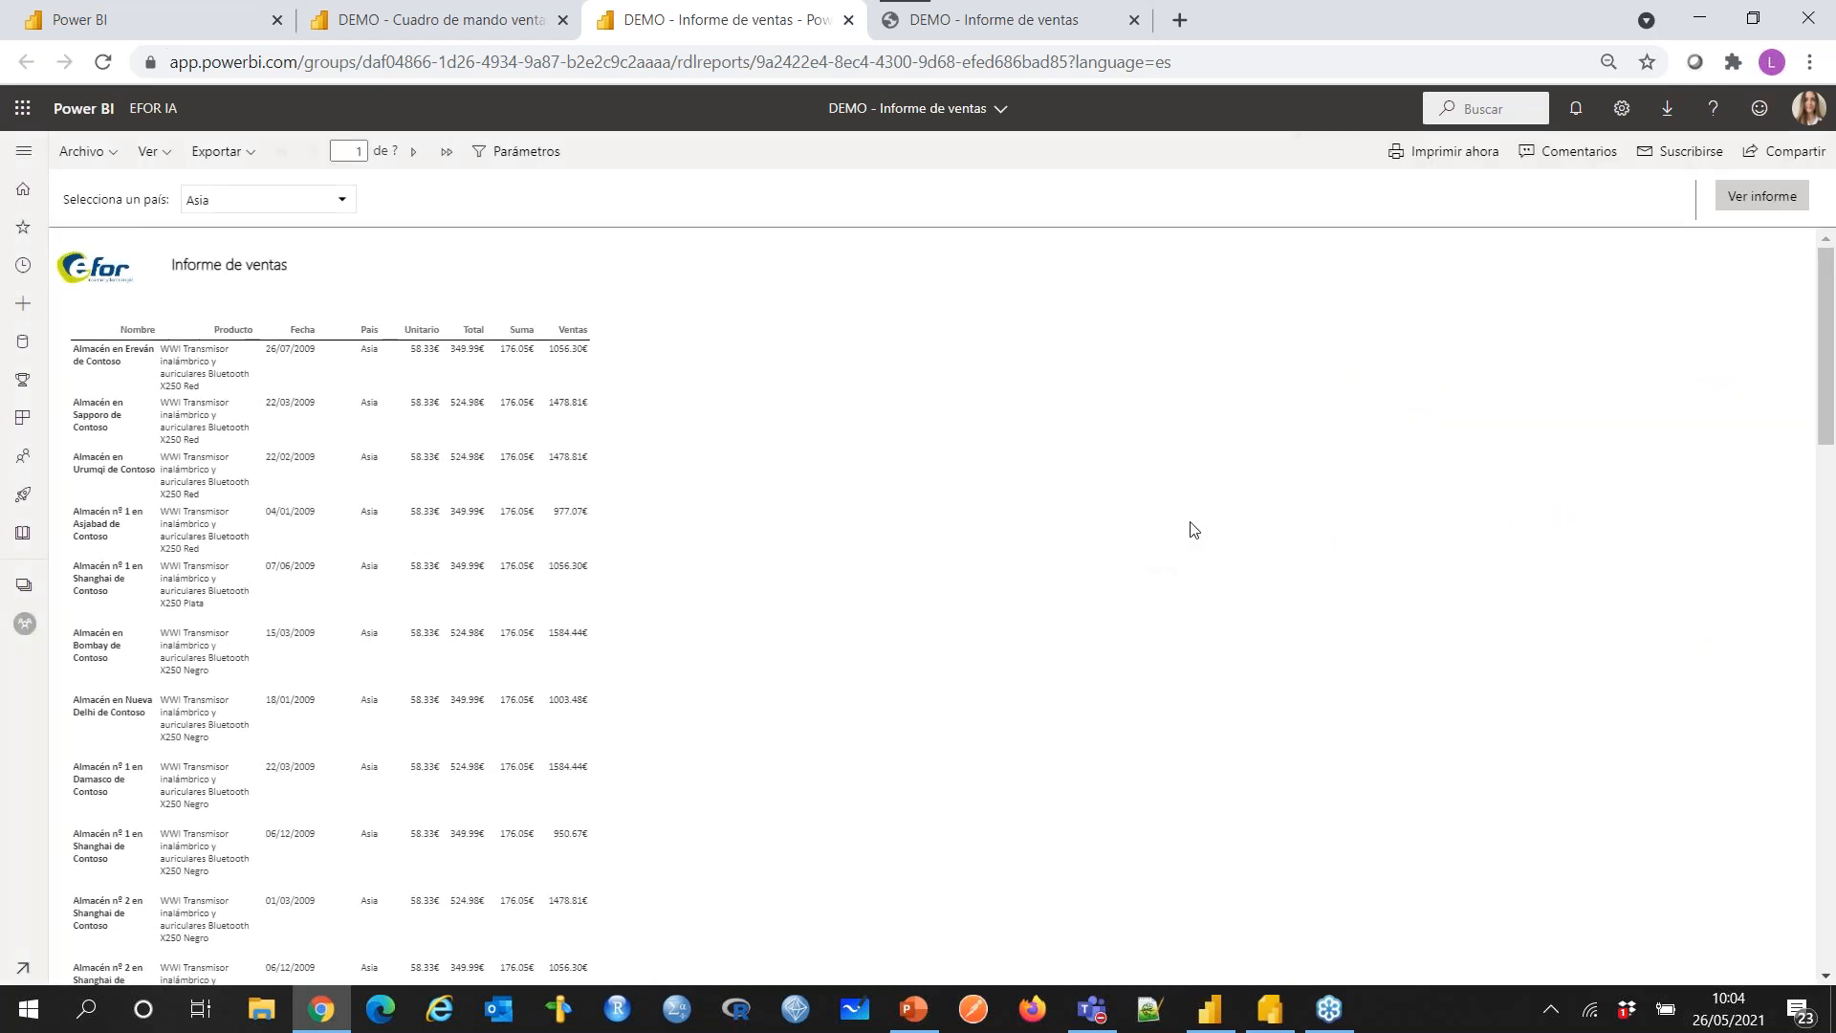
Step: Reopen the report's email subscription settings, review the frequency choices, schedule, included content and parameter options, and discard the subscription
left_click(1680, 151)
left_click(1554, 254)
scroll(1517, 513, "down", 3)
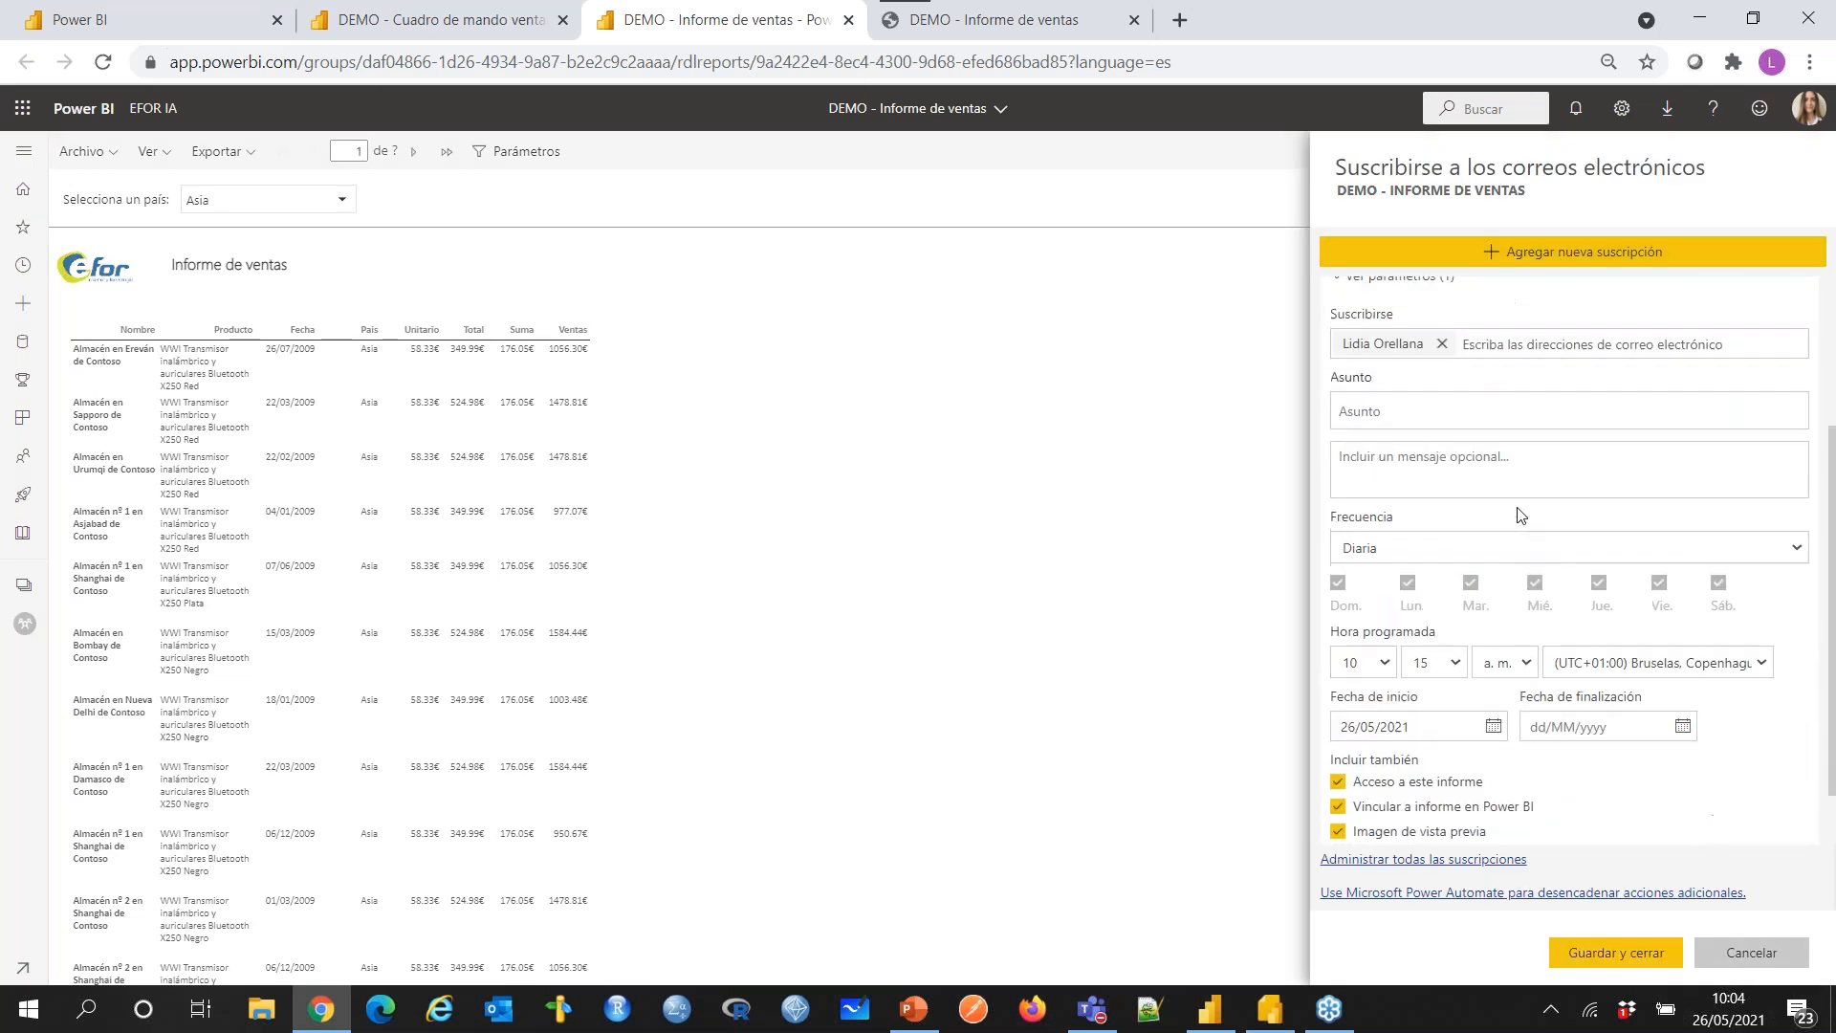
left_click(1402, 535)
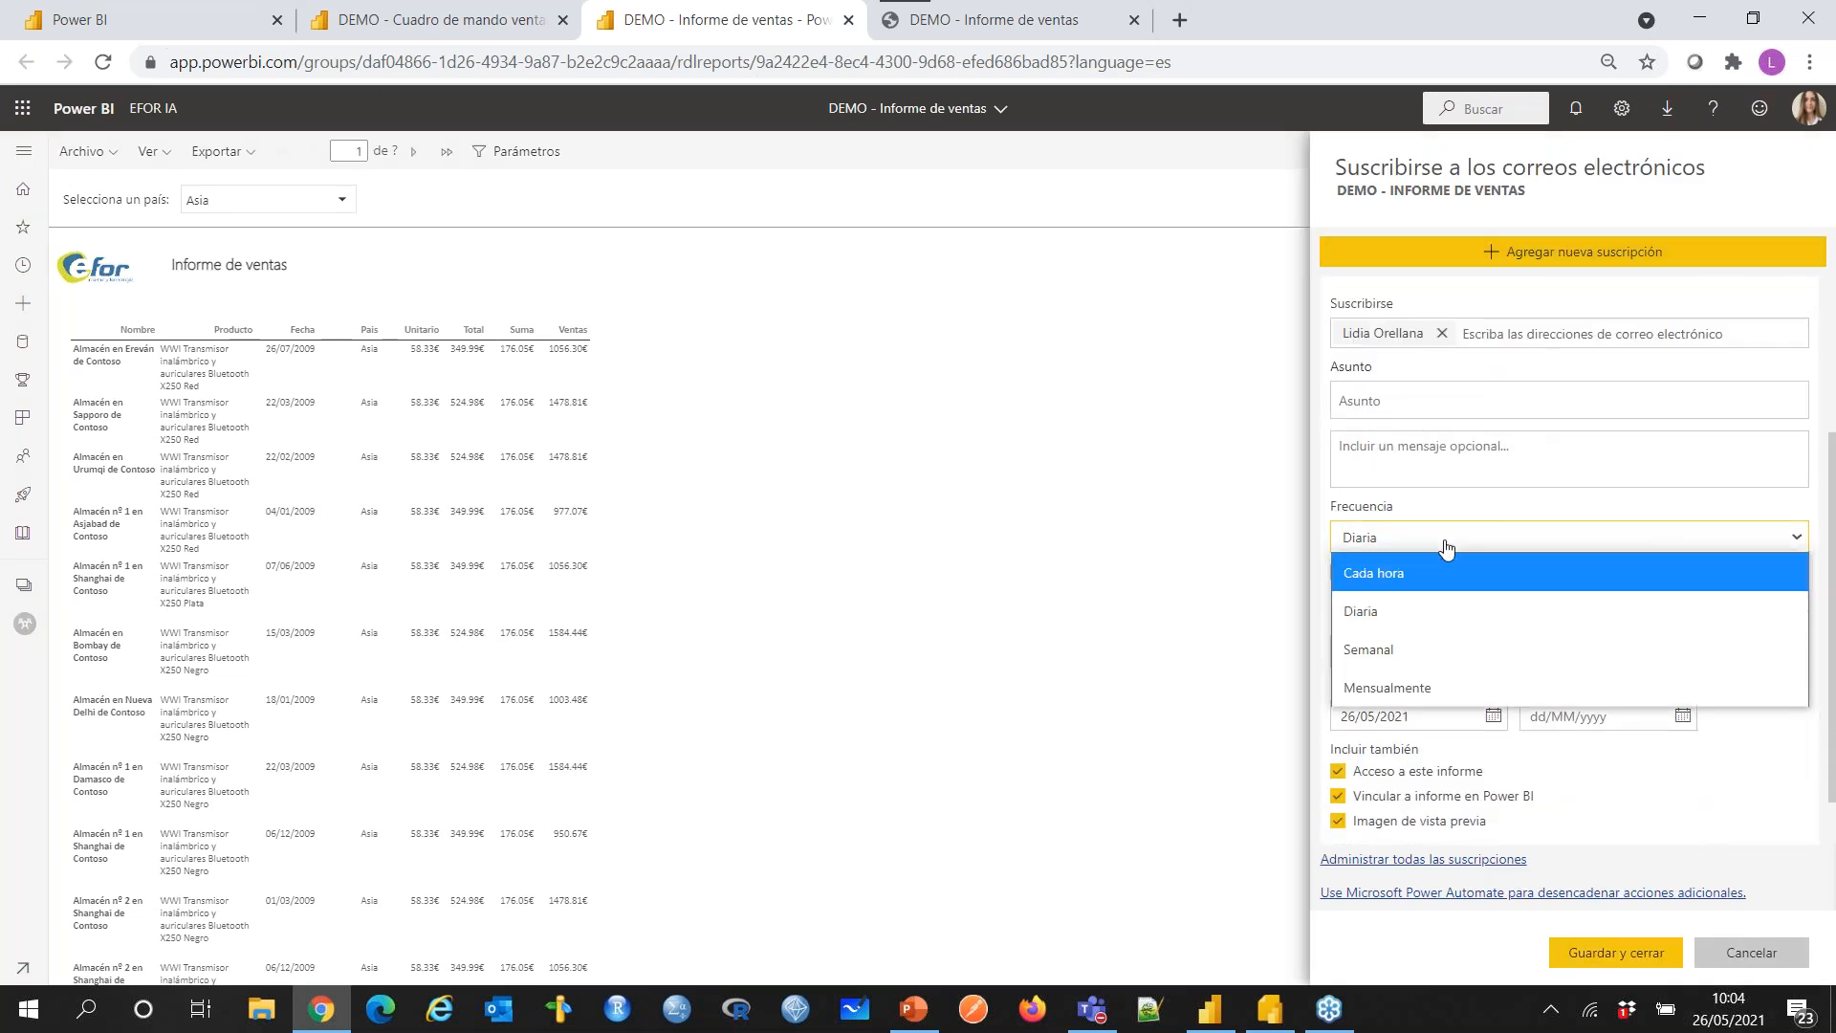
left_click(1430, 536)
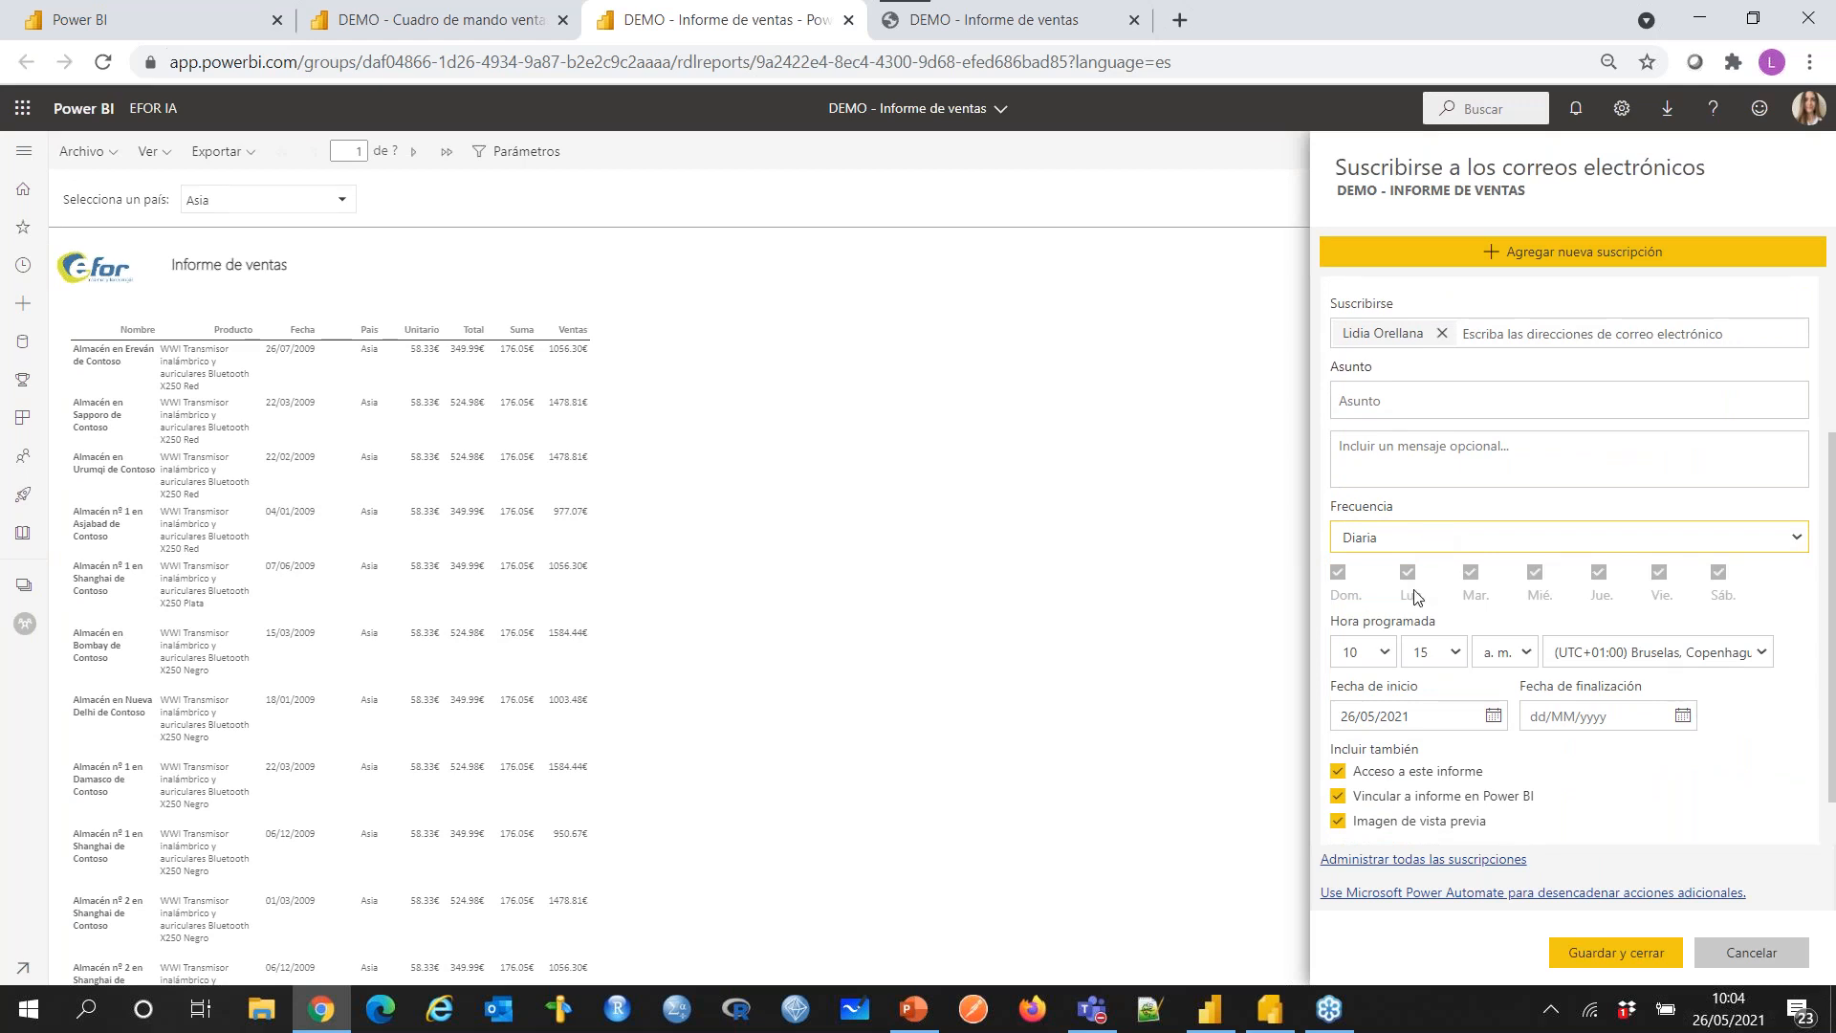
scroll(1439, 631, "down", 1)
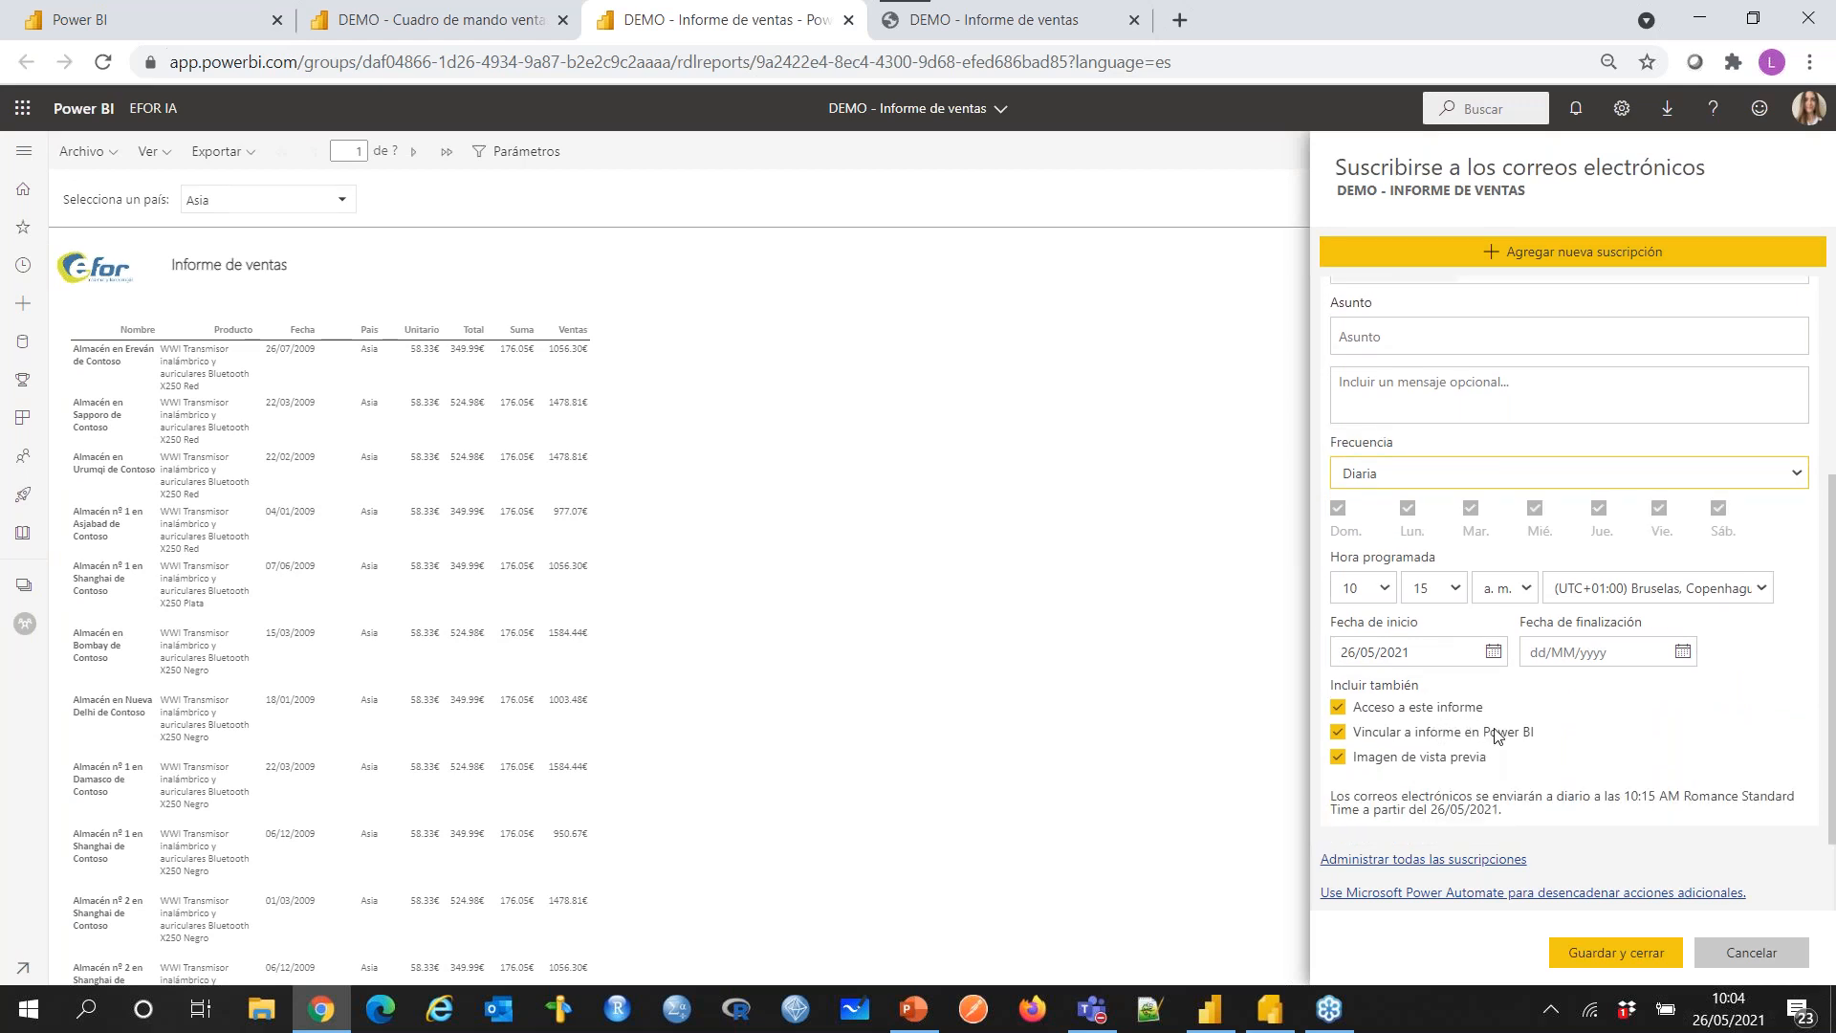
scroll(1497, 736, "up", 3)
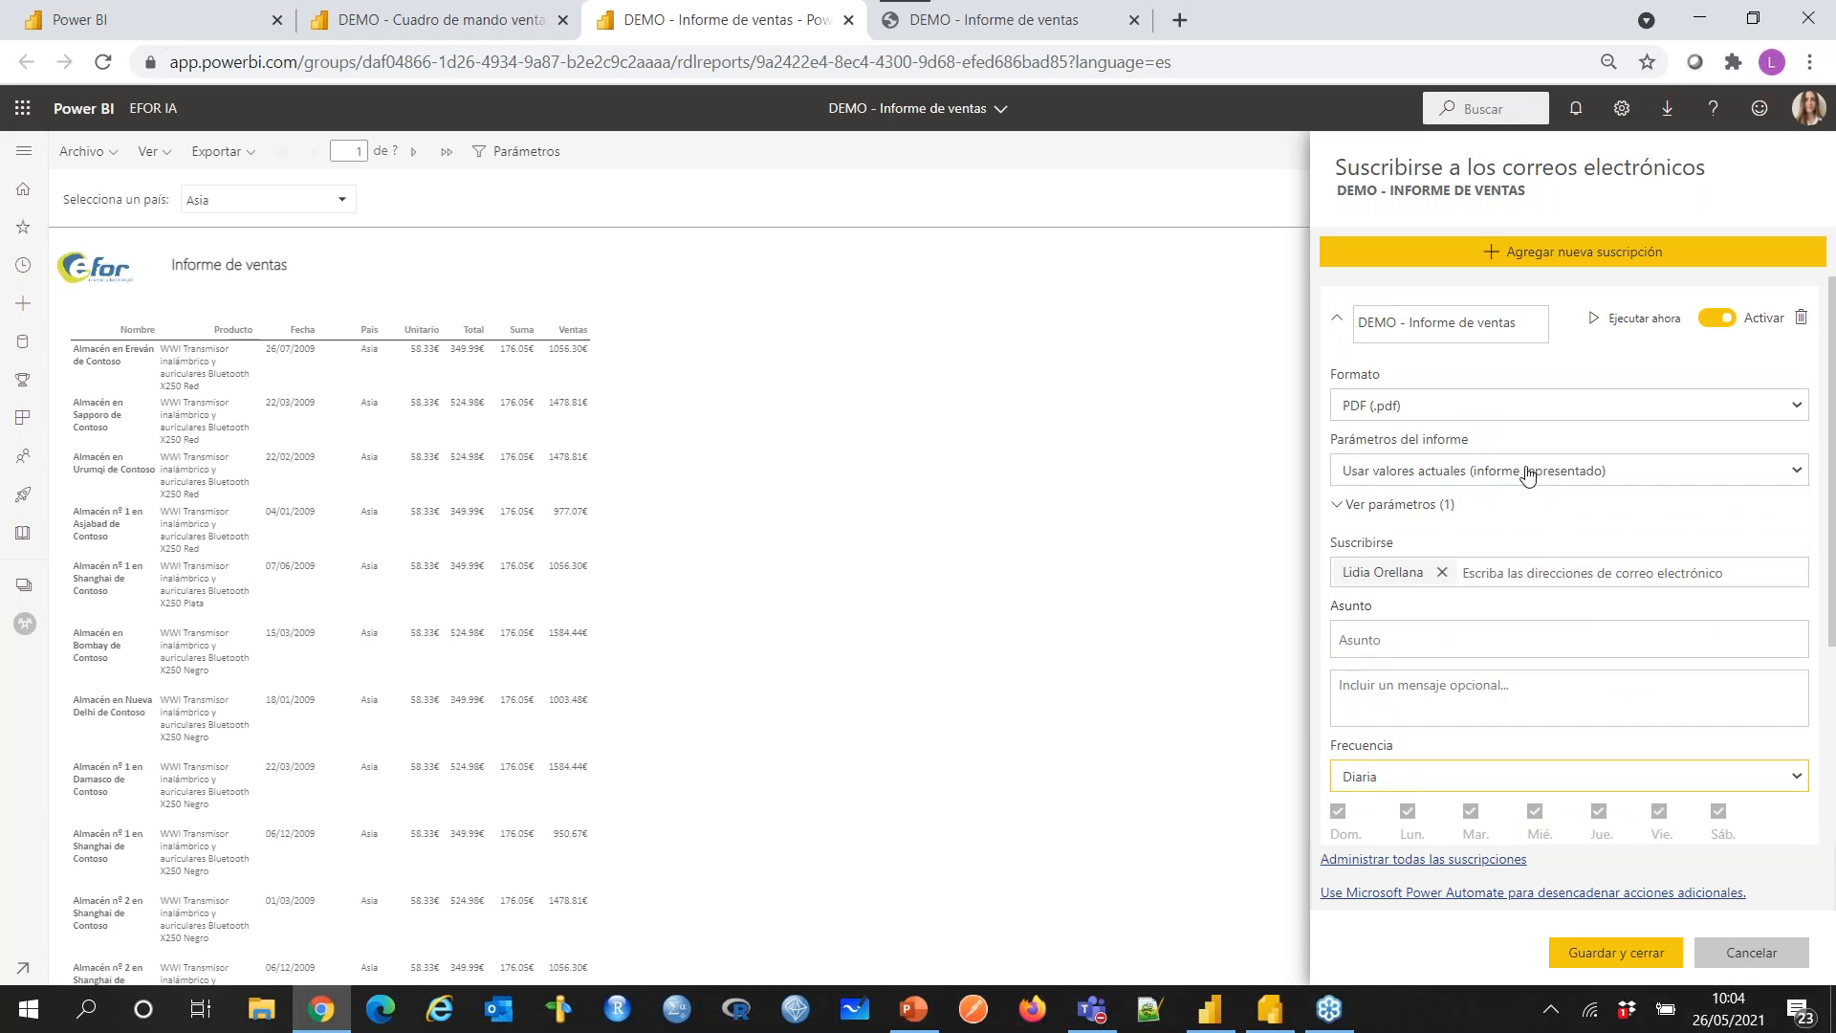
left_click(1527, 471)
left_click(1527, 472)
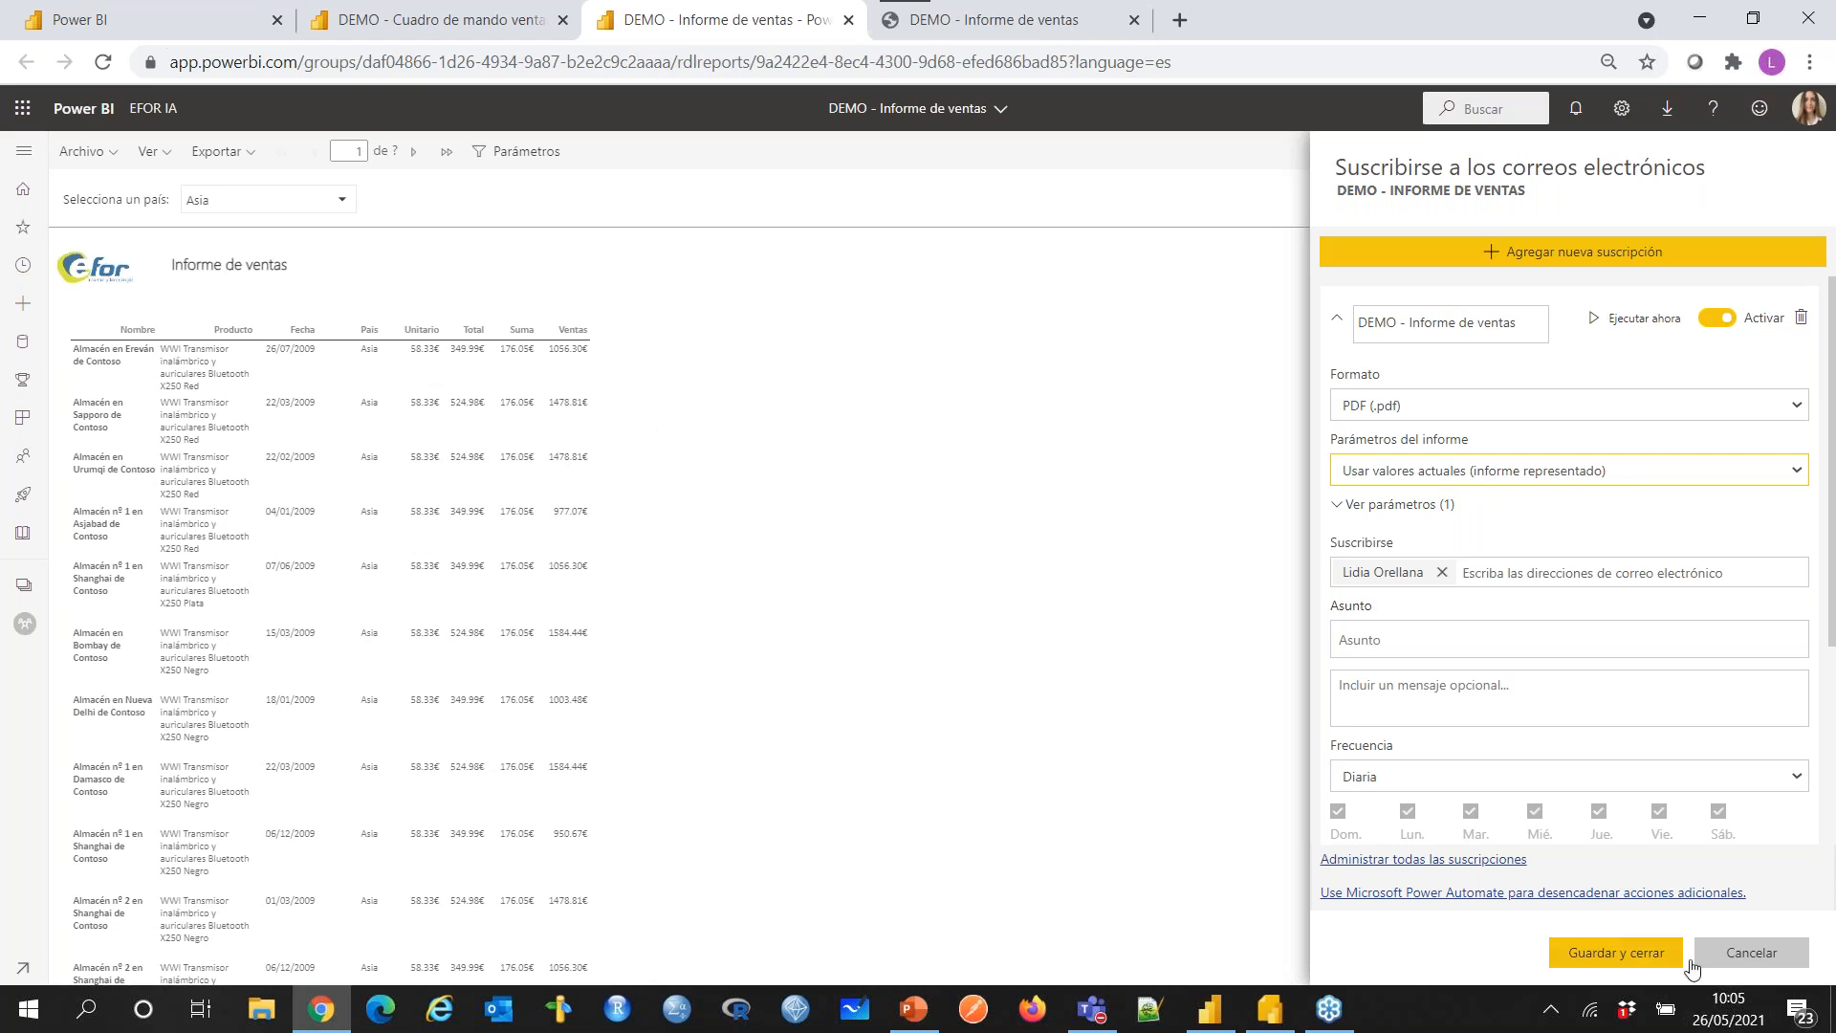
left_click(1736, 959)
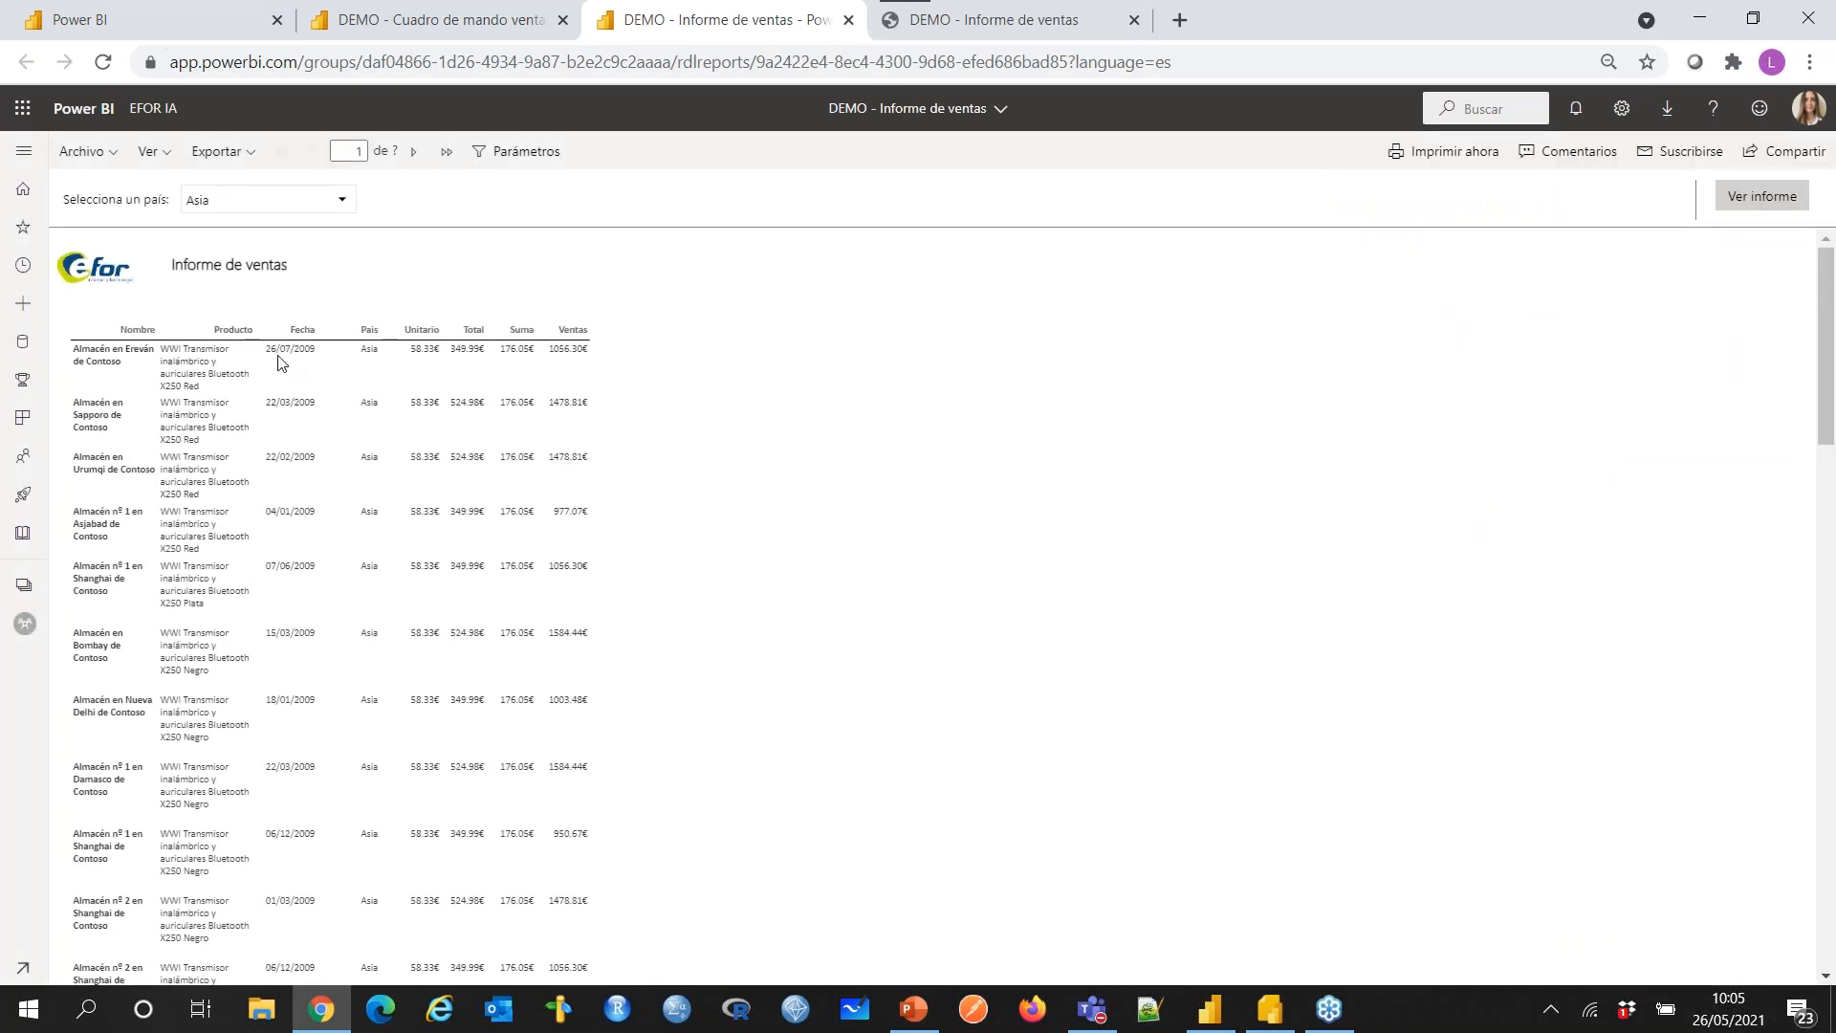
Step: Go to the EFOR IA workspace and review the types of new content that can be created, including Informe paginado
left_click(160, 111)
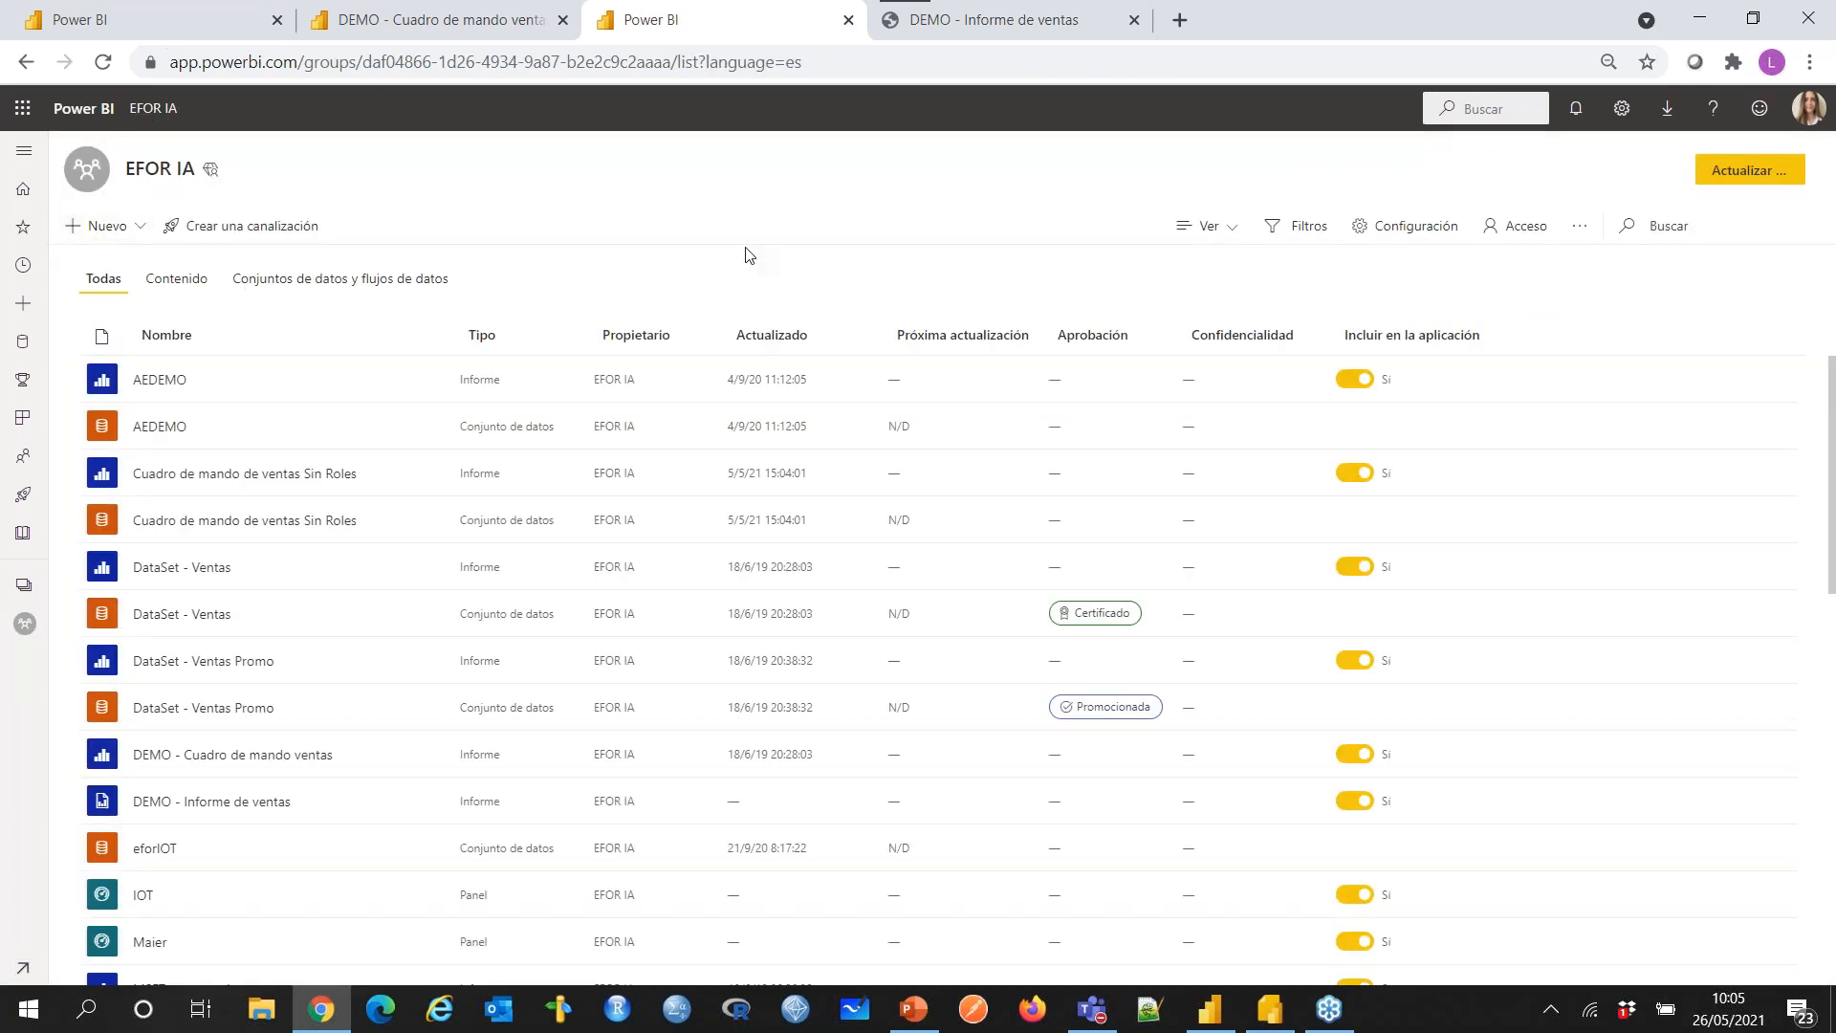
left_click(134, 226)
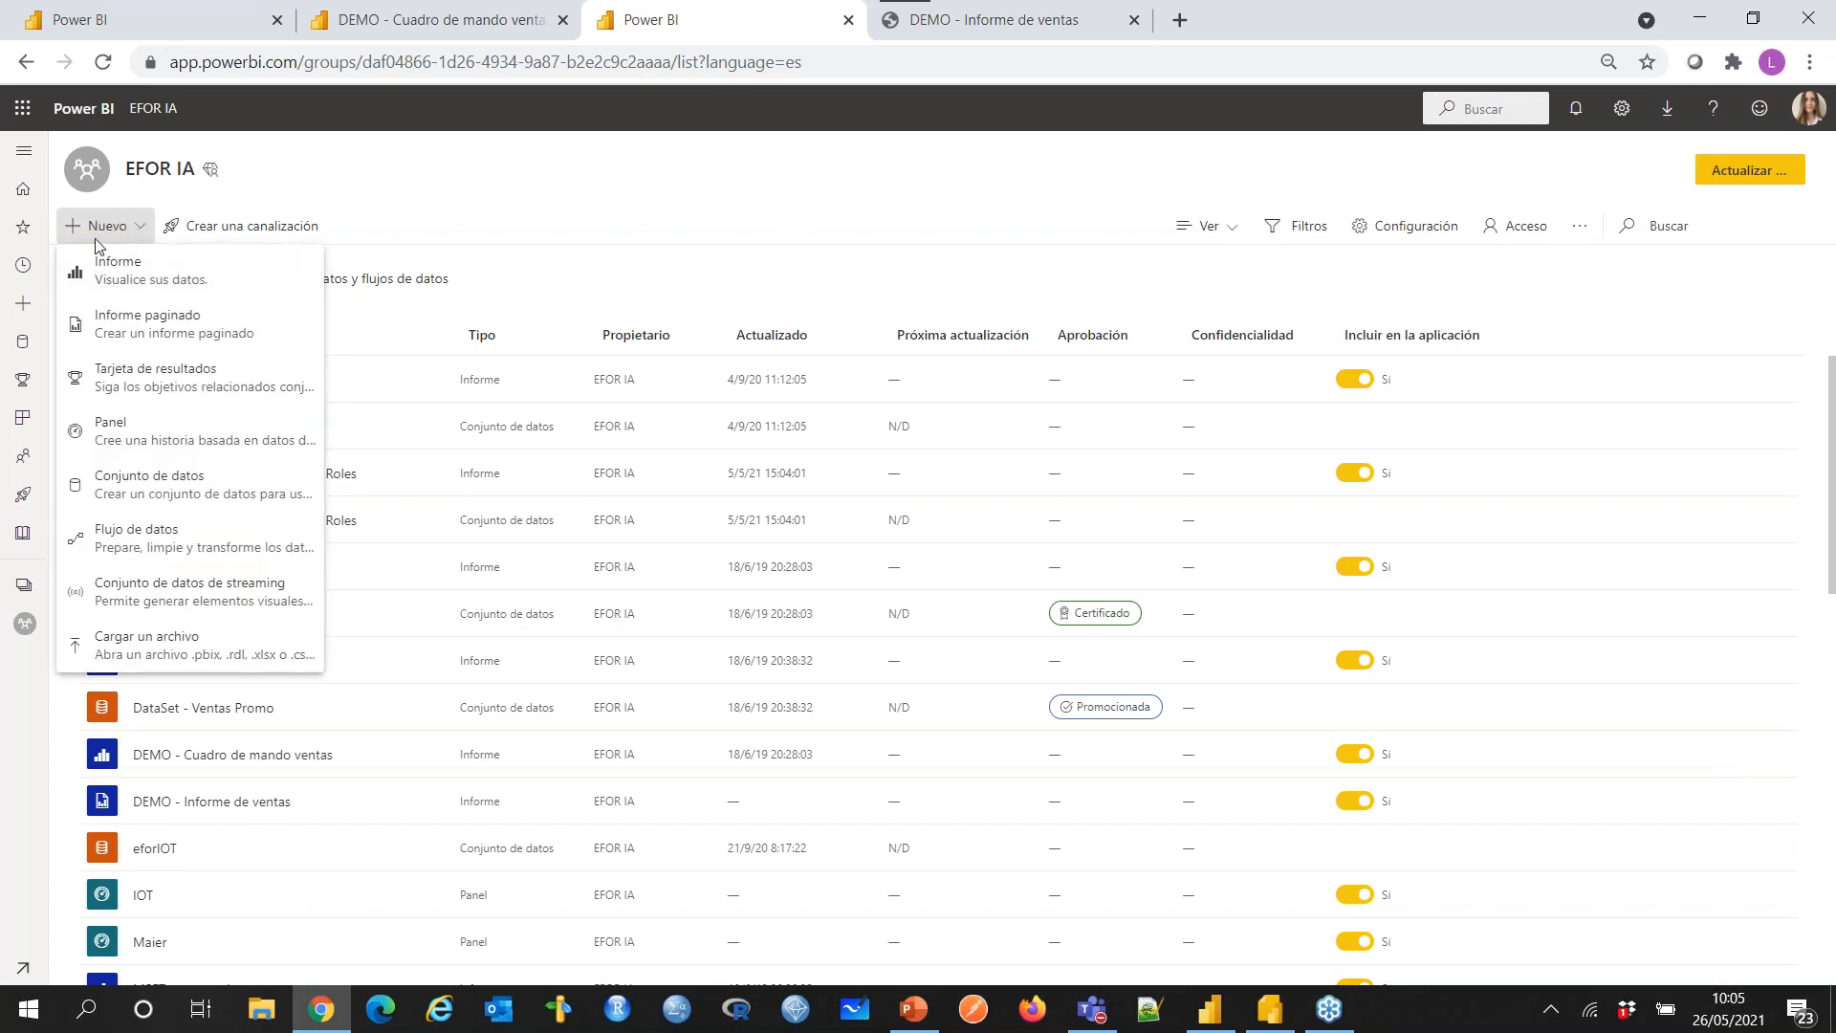
left_click(127, 228)
left_click(115, 232)
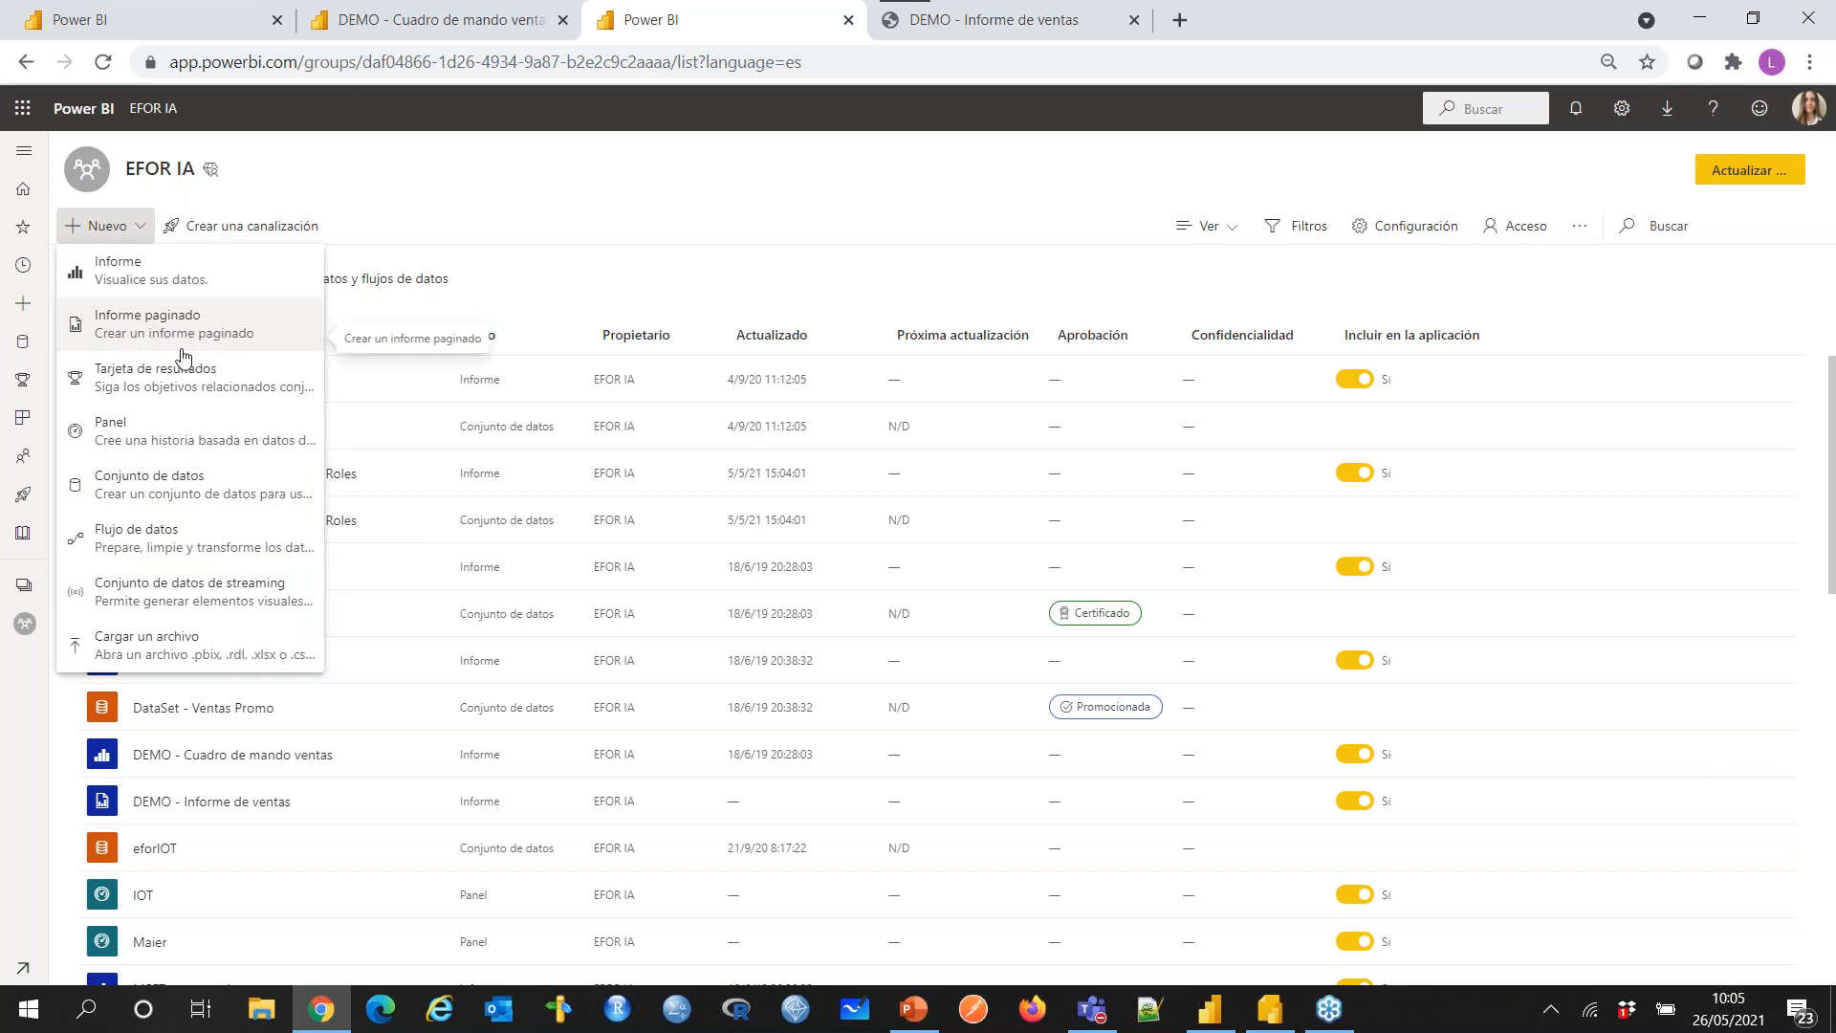
left_click(509, 173)
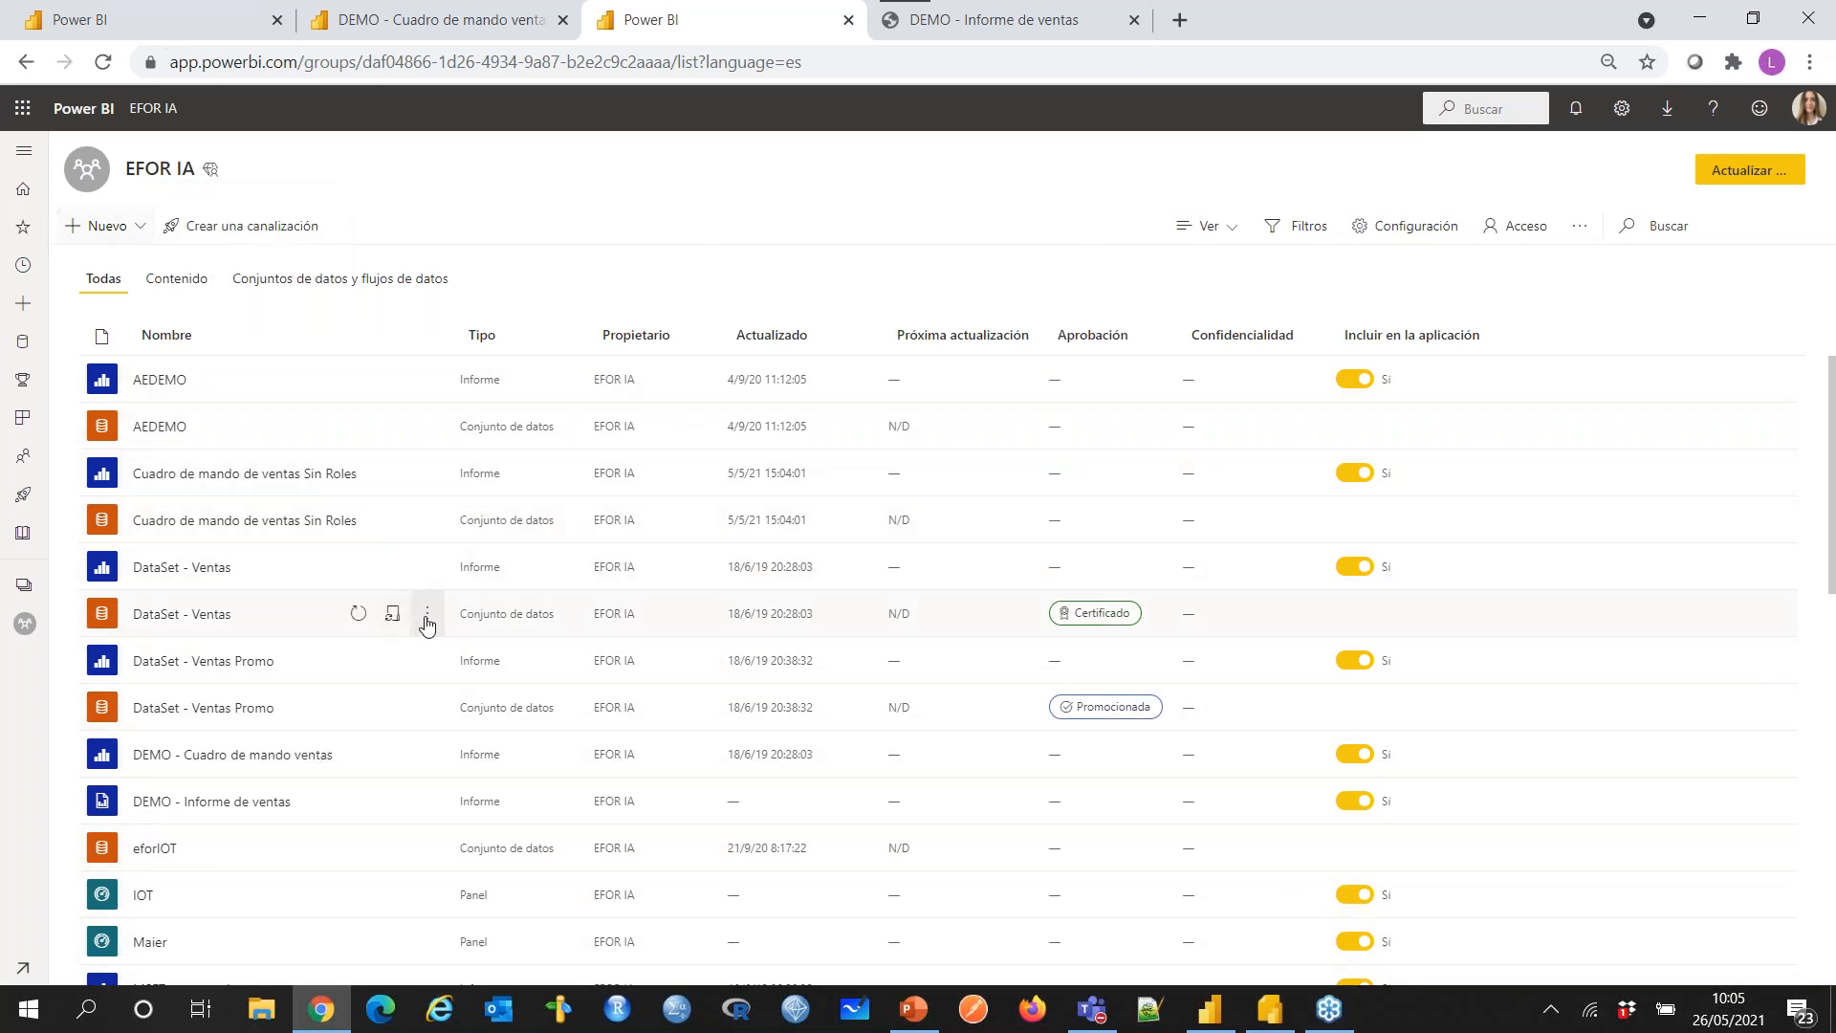
Step: Create a paginated report from the DataSet - Ventas dataset and open the downloaded .rdl file in Power BI Report Builder
left_click(427, 614)
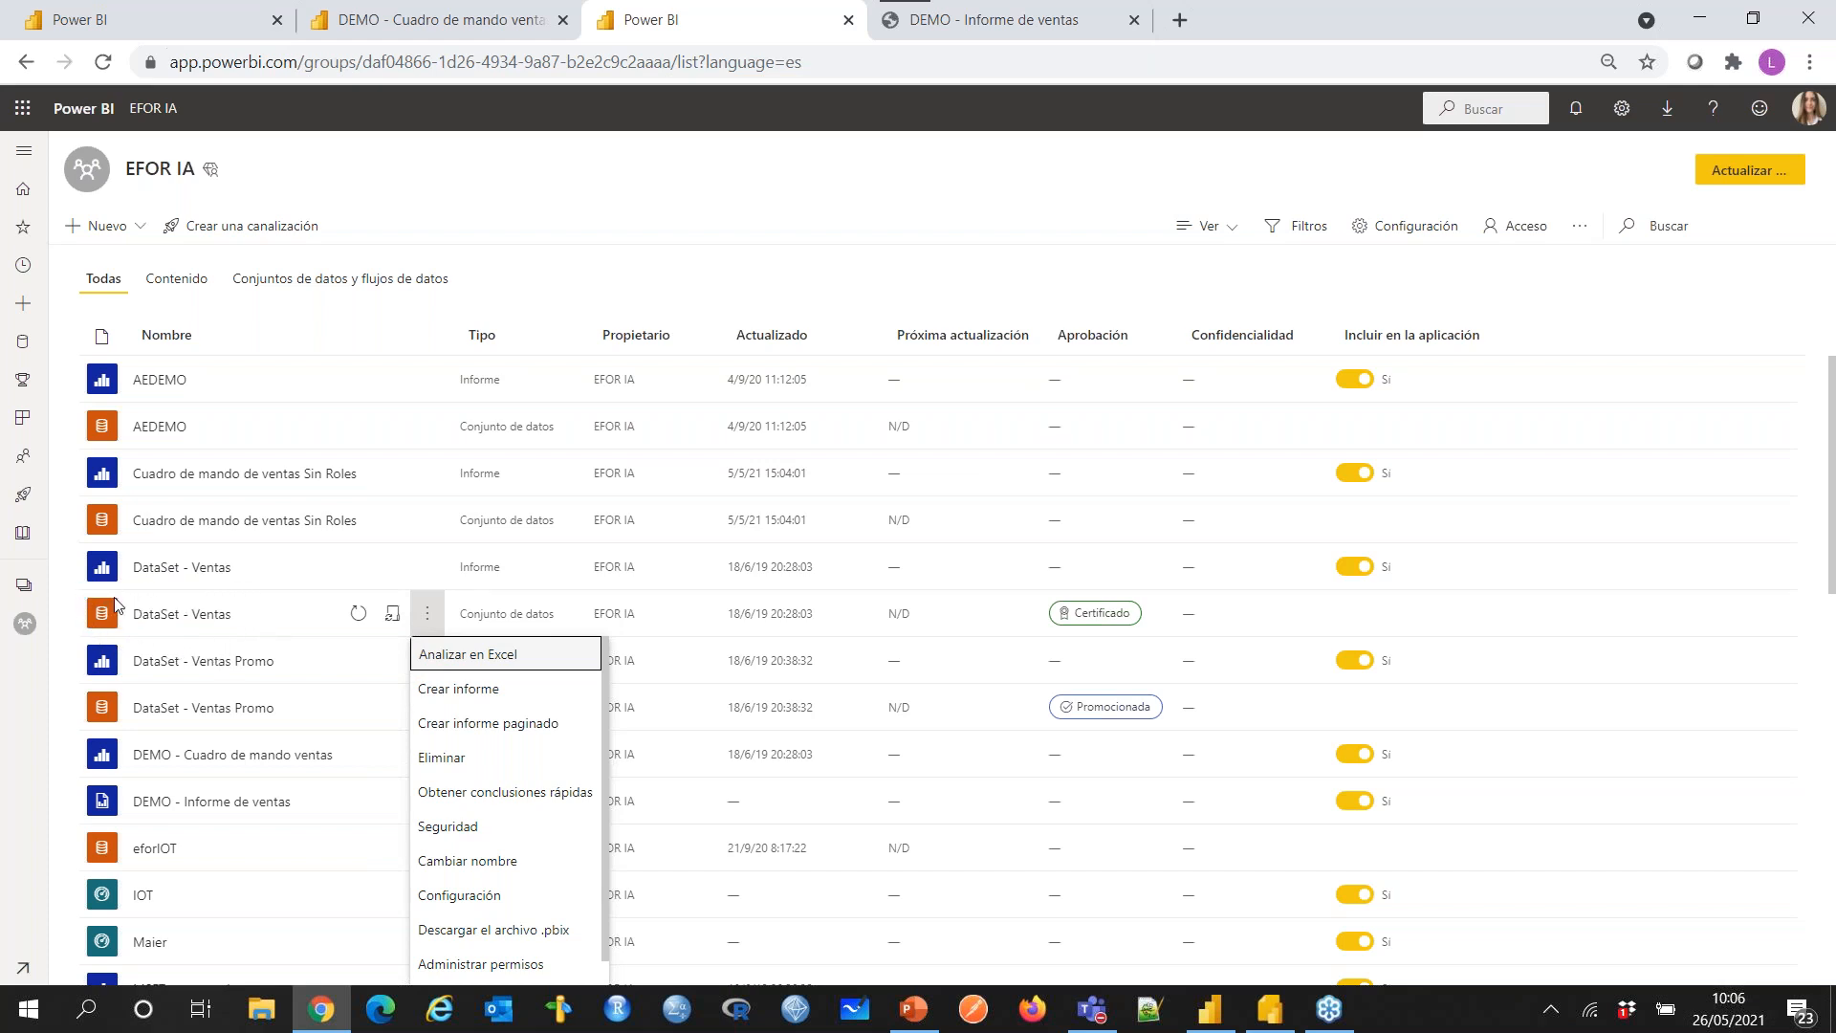
left_click(466, 730)
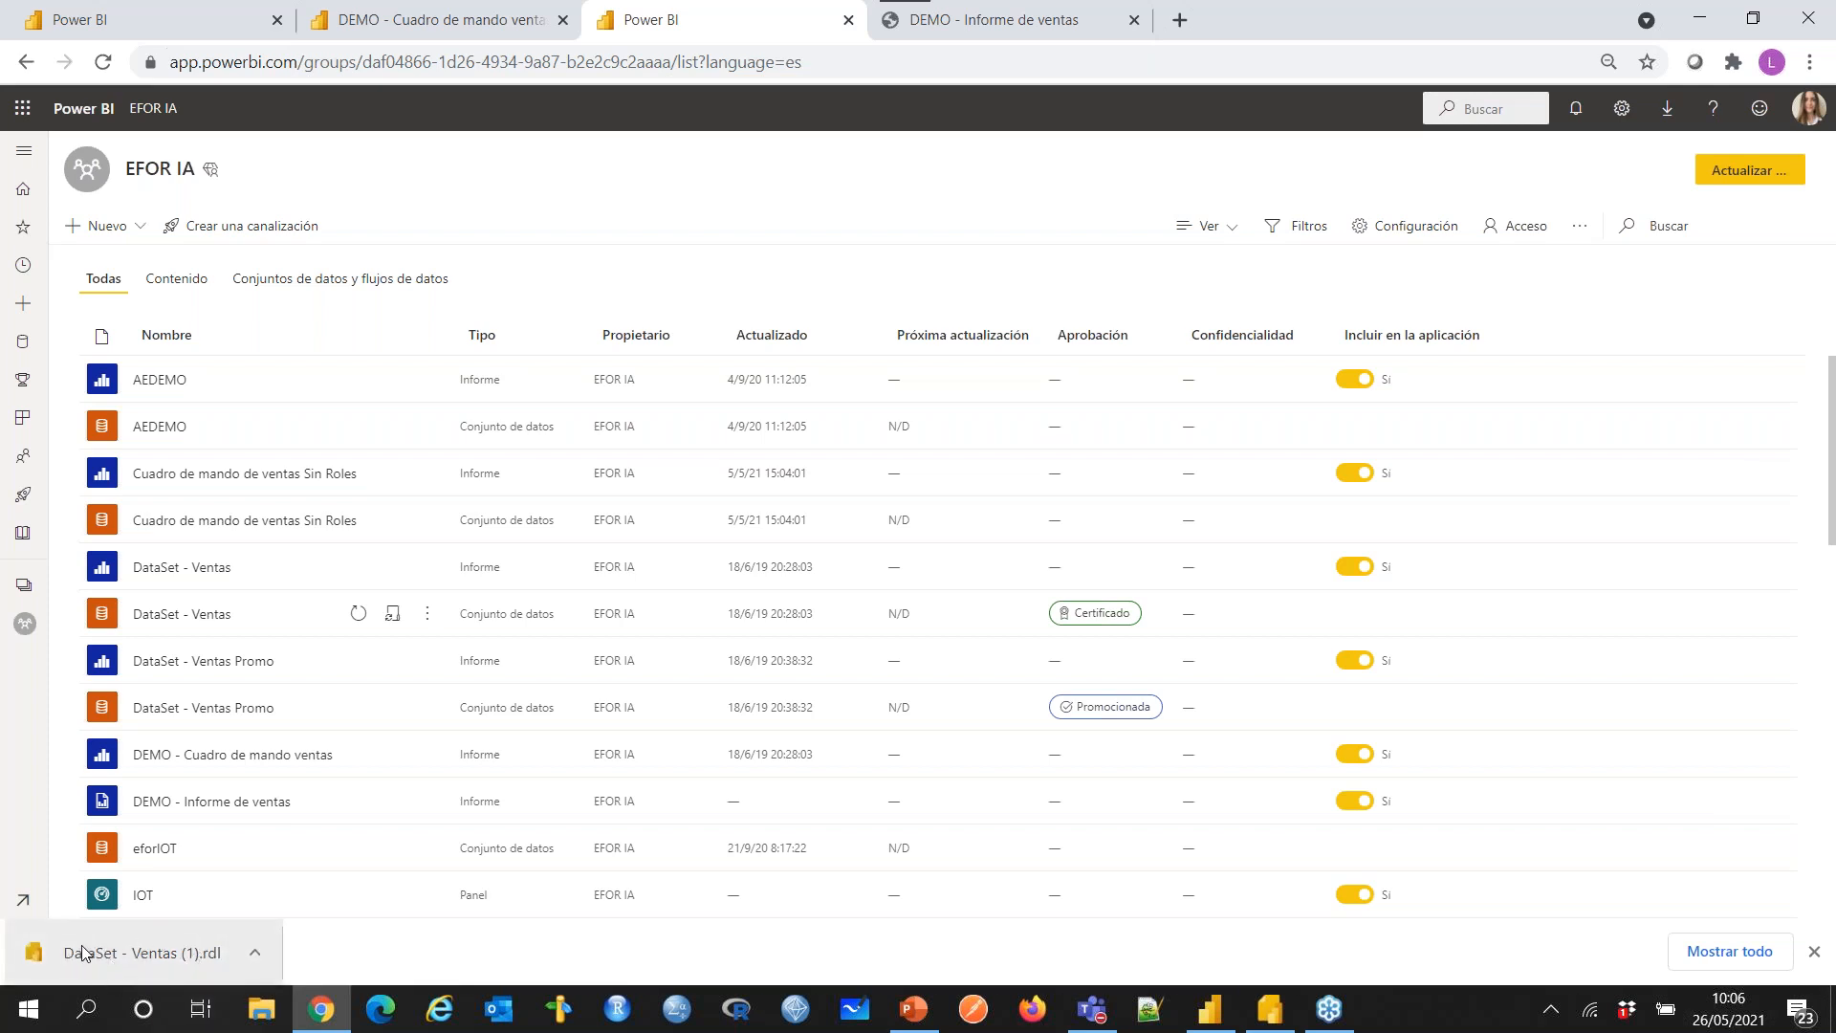
left_click(132, 951)
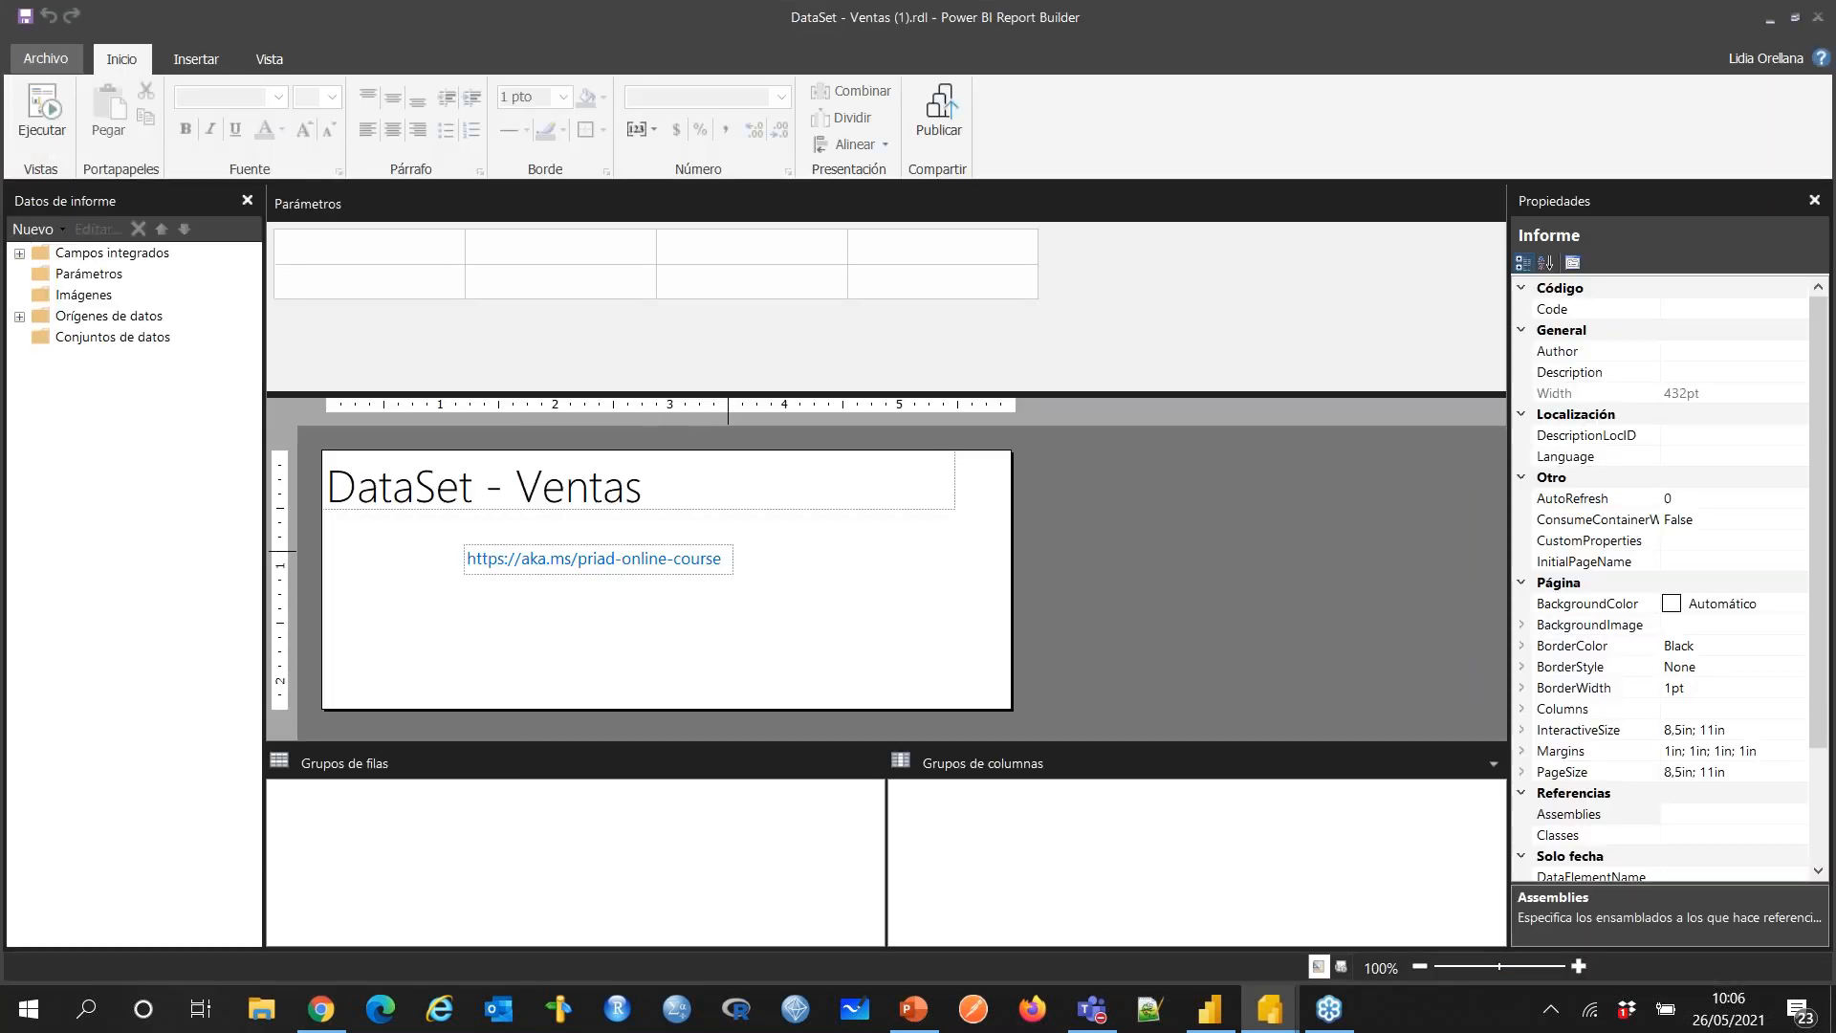
Step: Delete the online course link text box from the report body and select EFORIA_DataSetVentas among the data sources
left_click(727, 555)
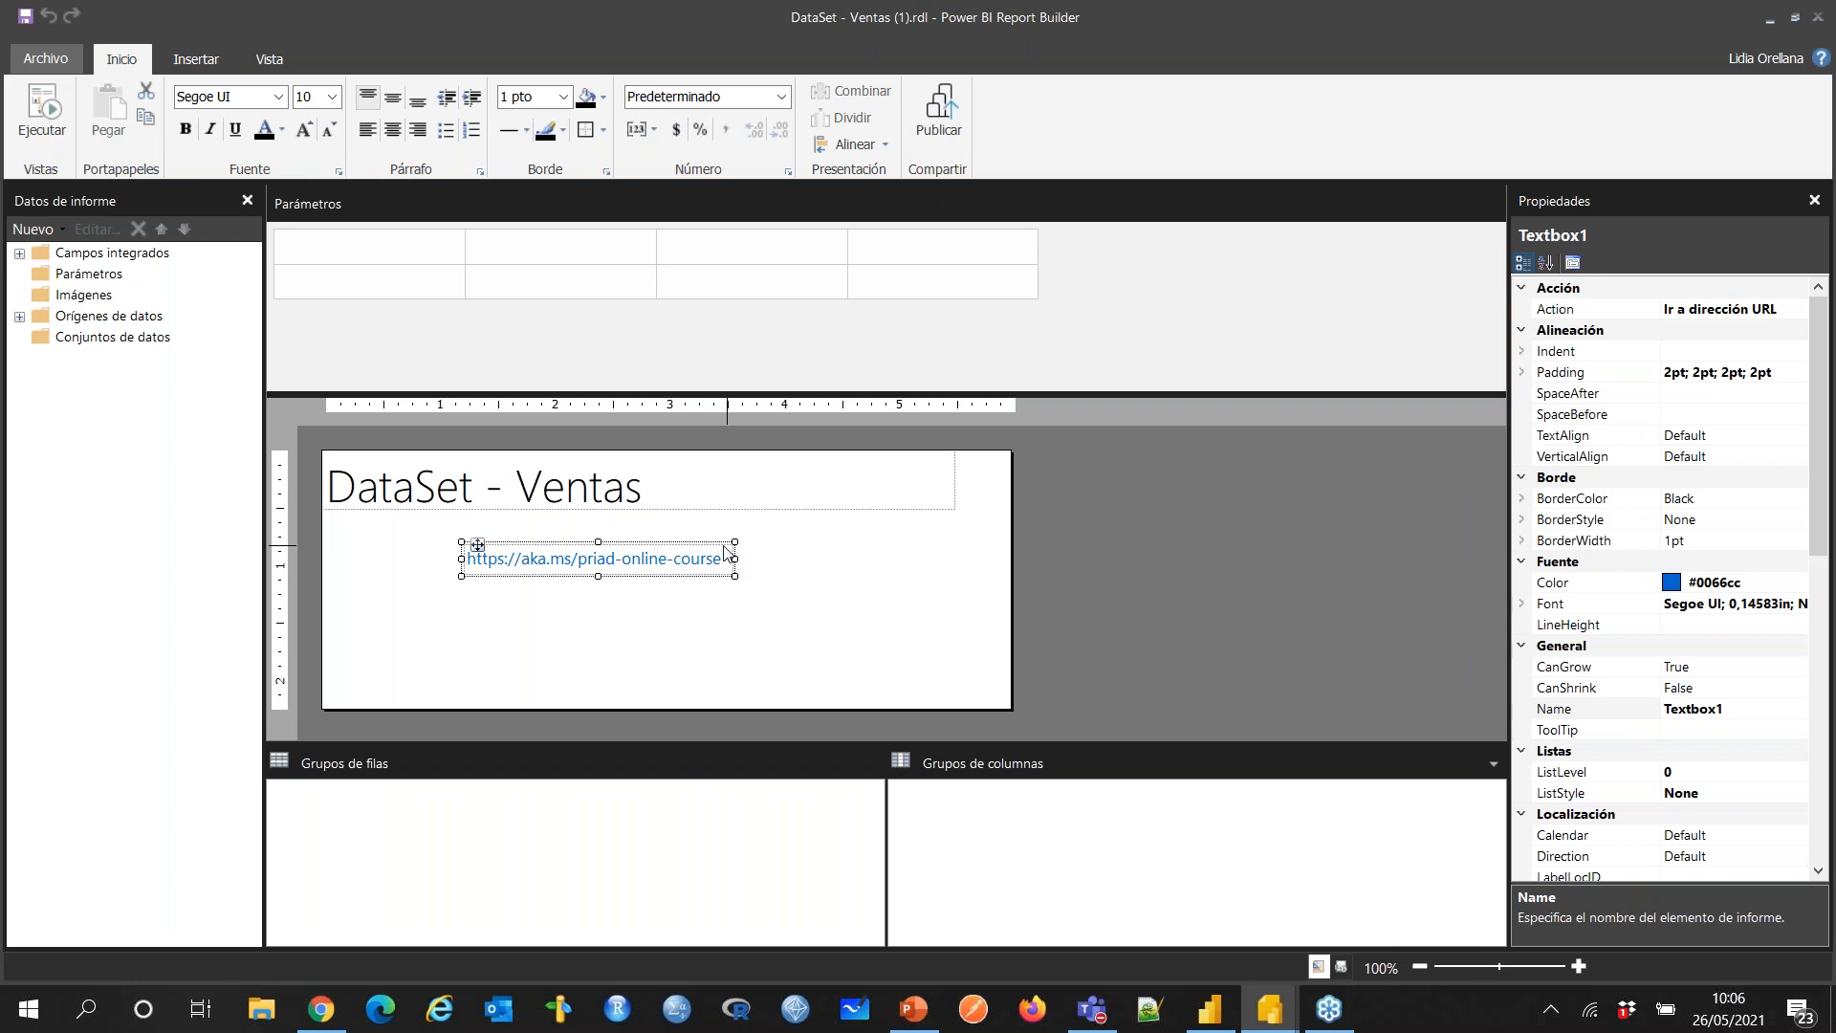
key("Delete")
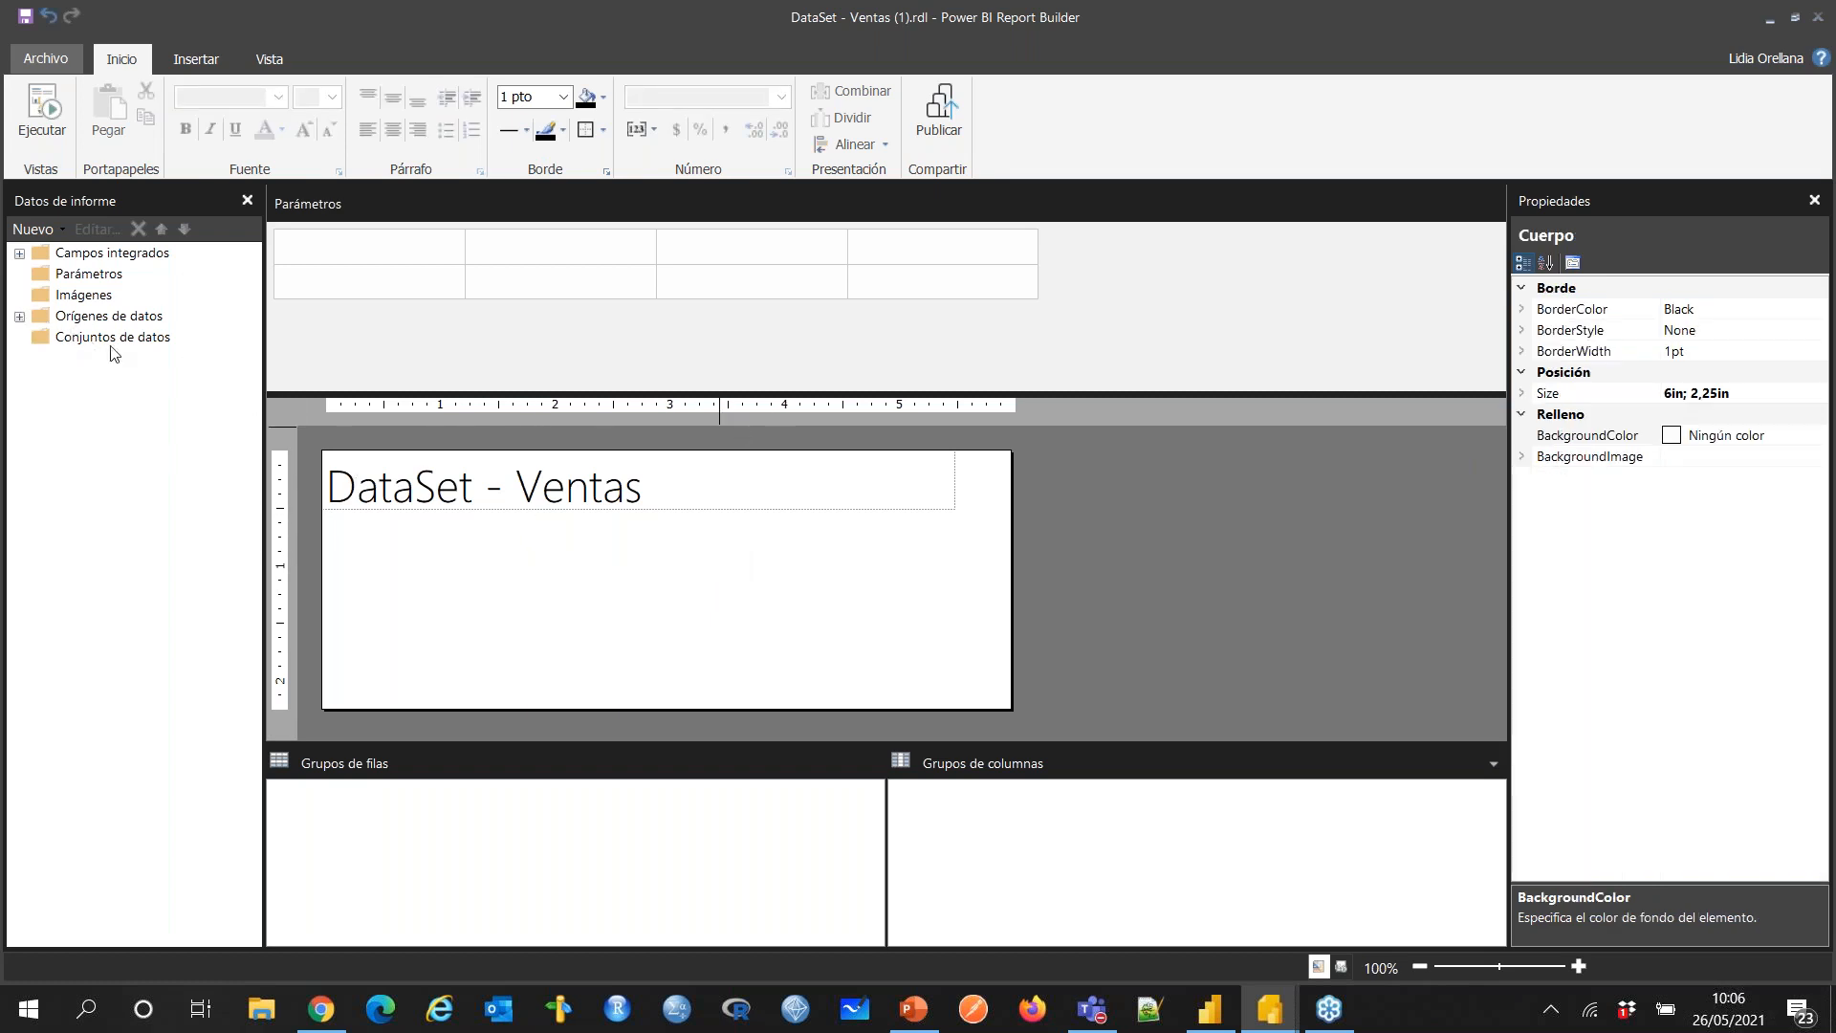
left_click(20, 315)
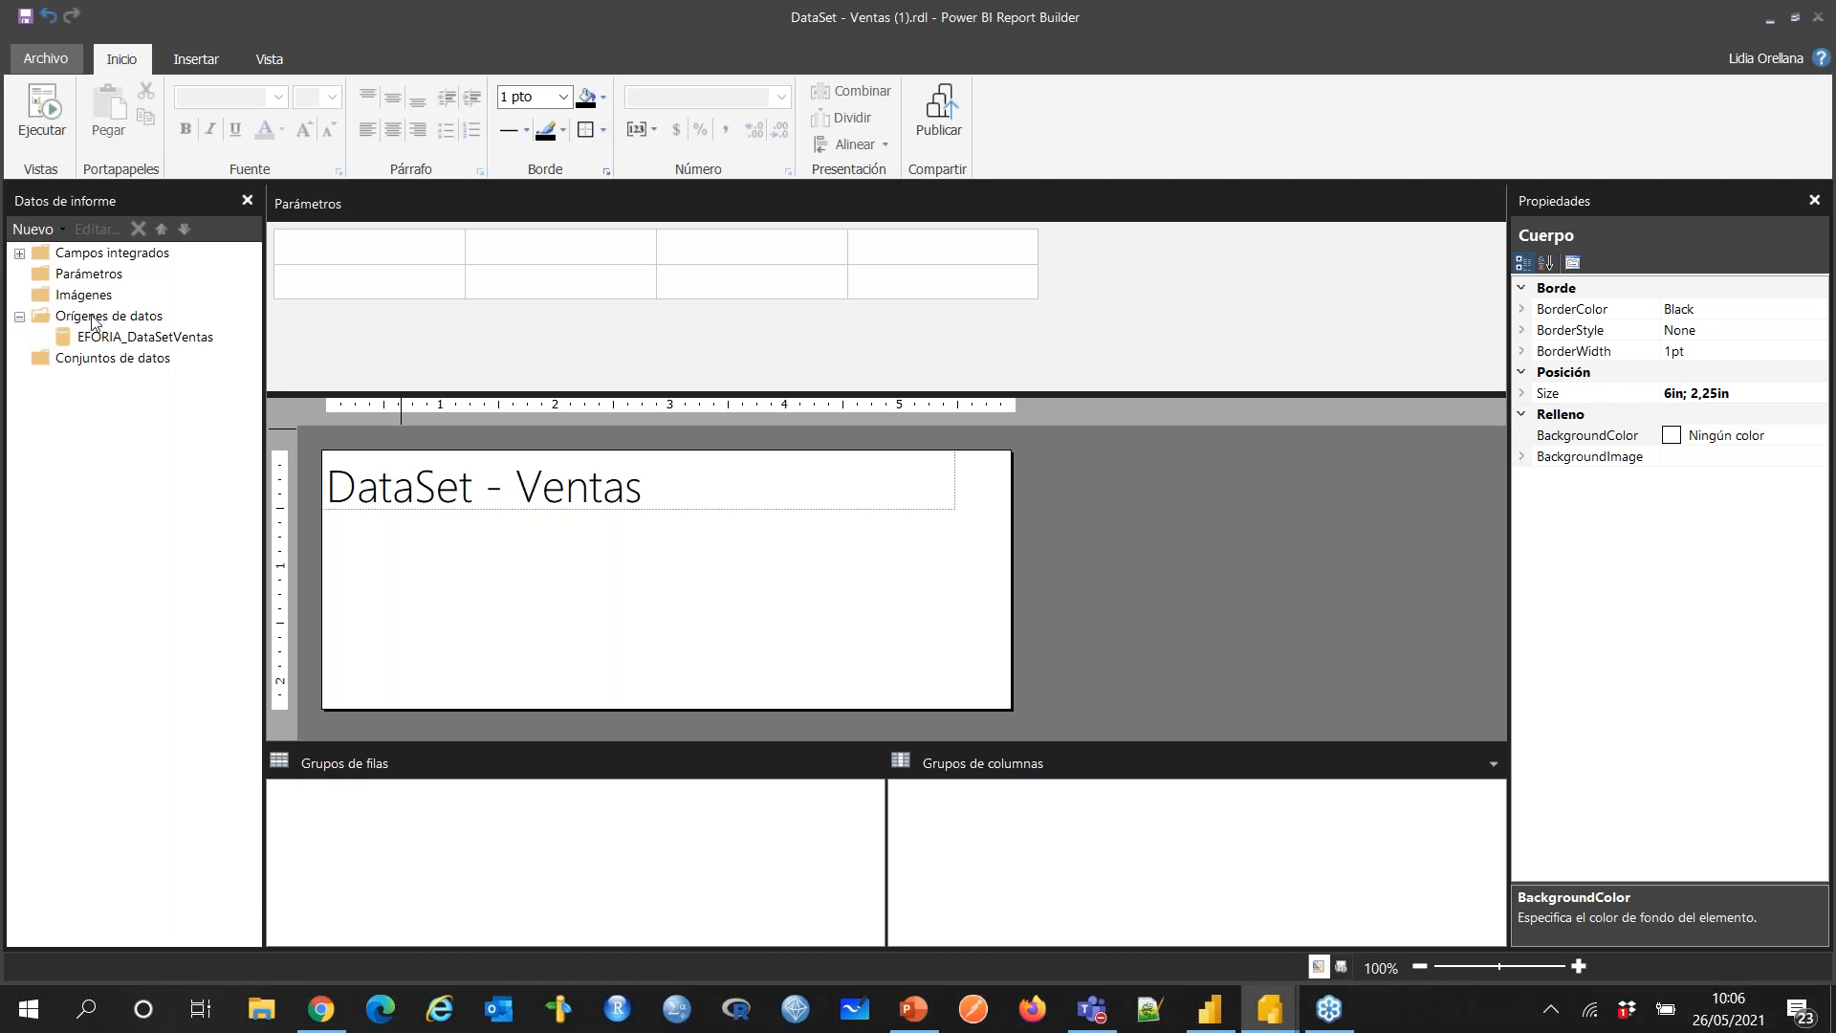
left_click(162, 341)
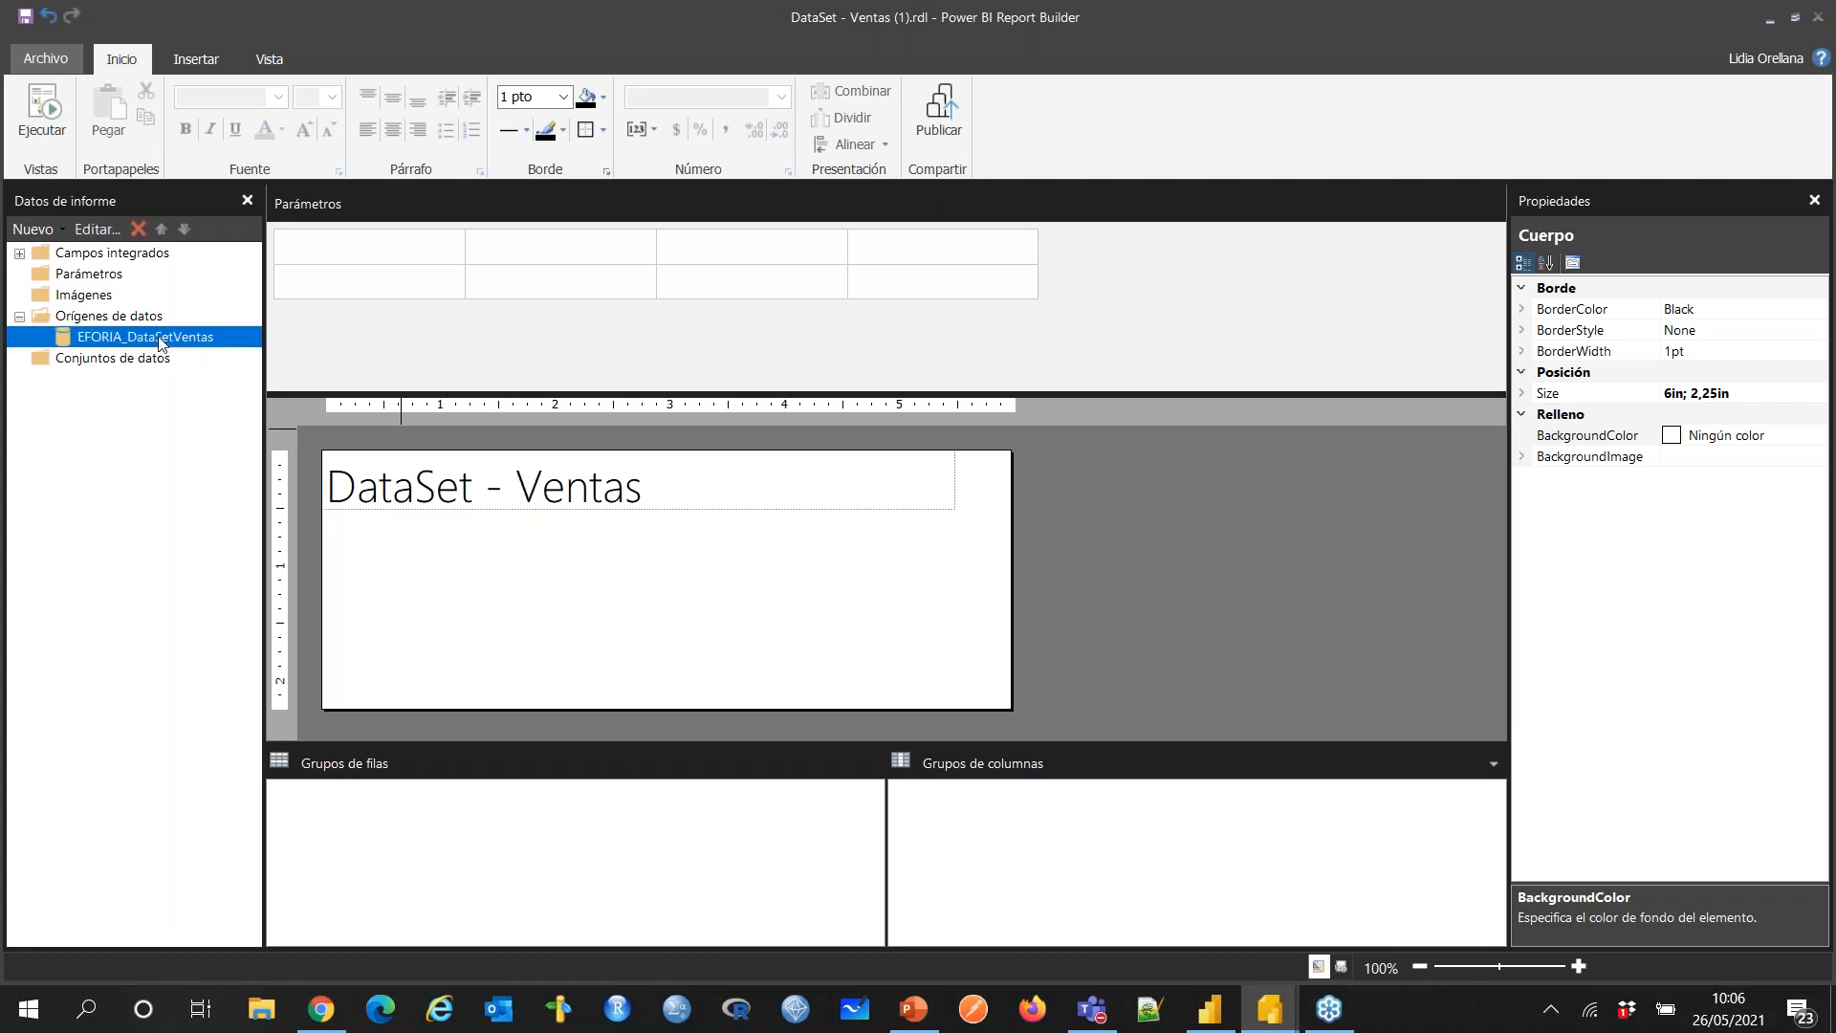
Step: Start adding a data source, review the available connection types from Azure Analysis Services to TERADATA, and leave without adding it
right_click(85, 318)
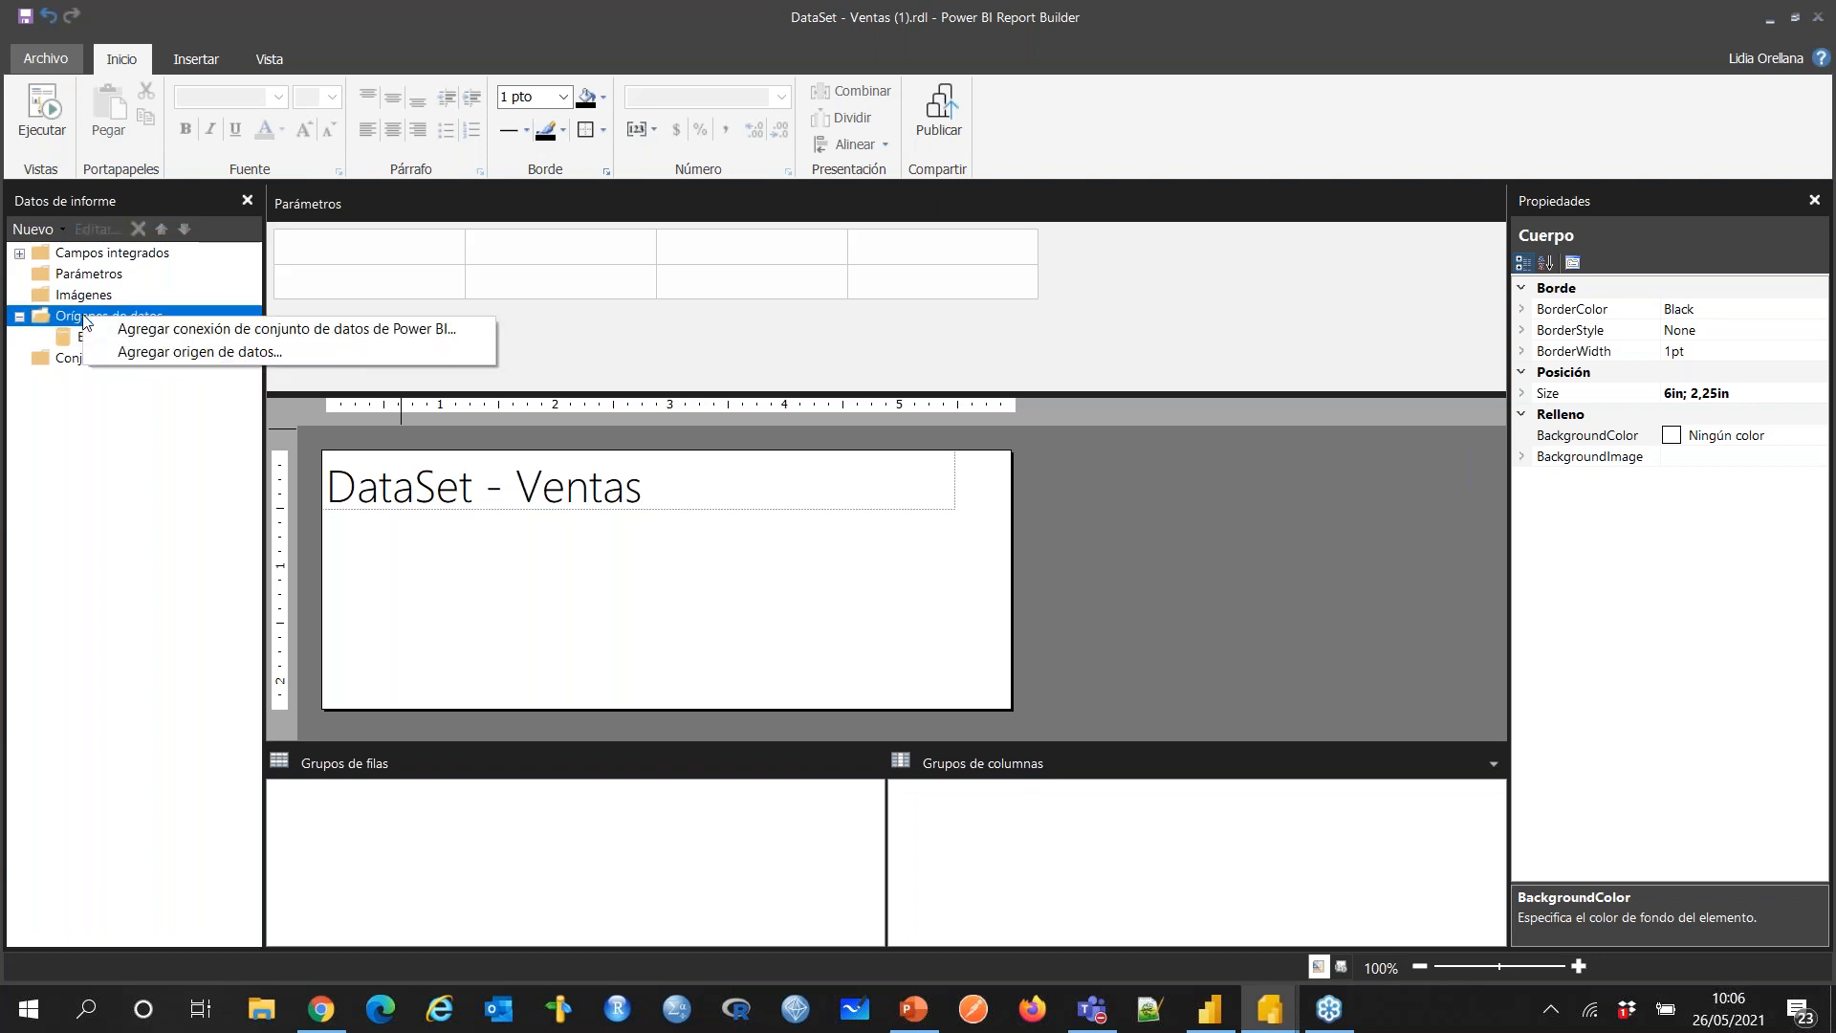
left_click(177, 358)
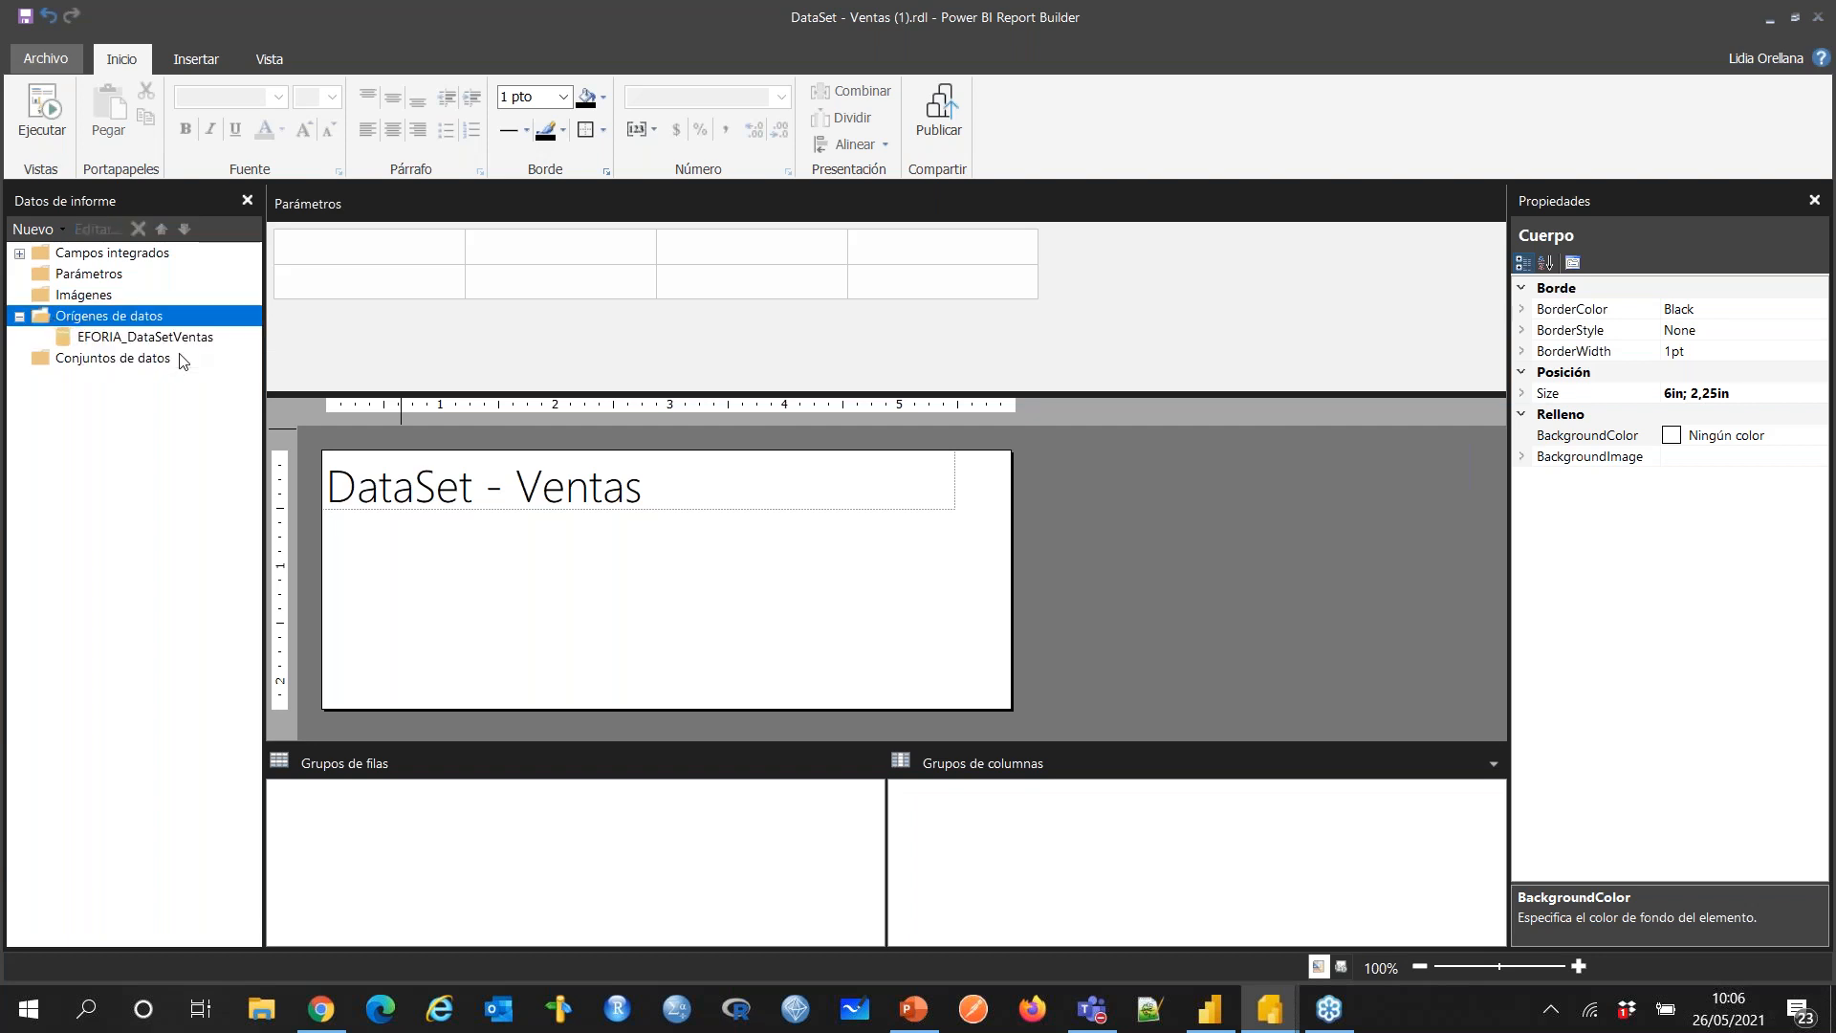
left_click(899, 349)
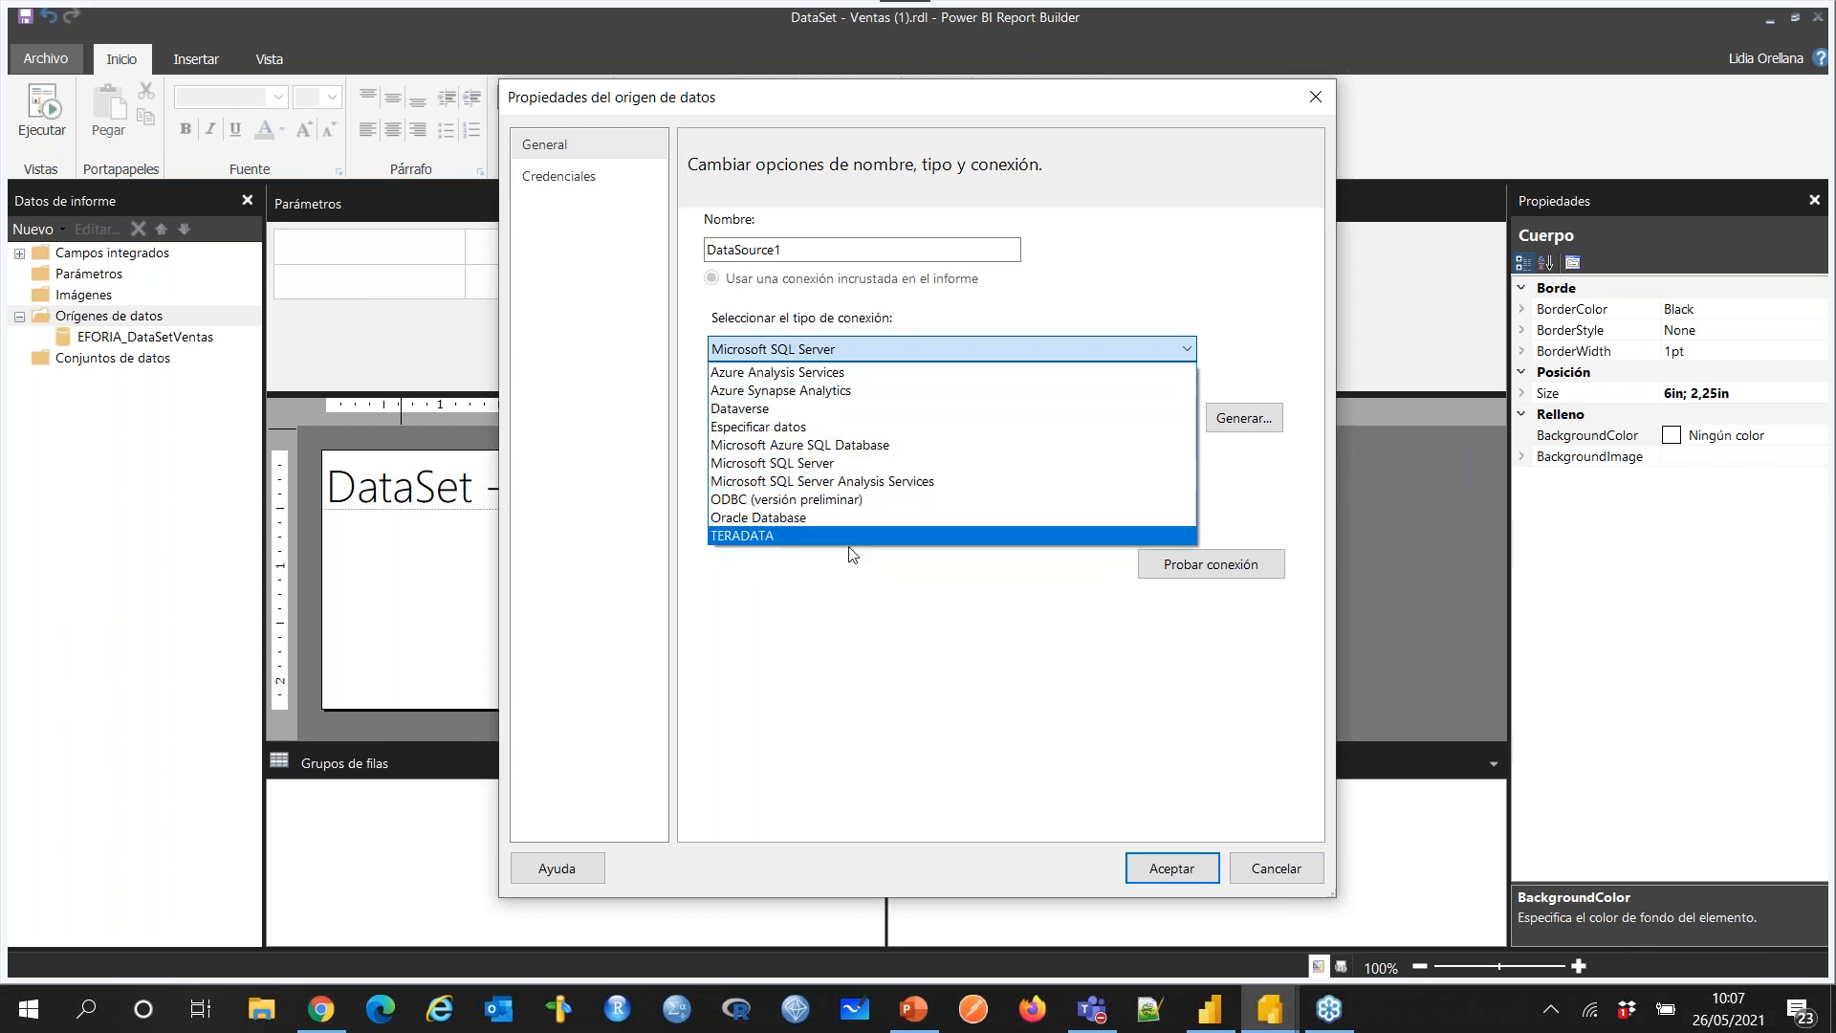
left_click(870, 615)
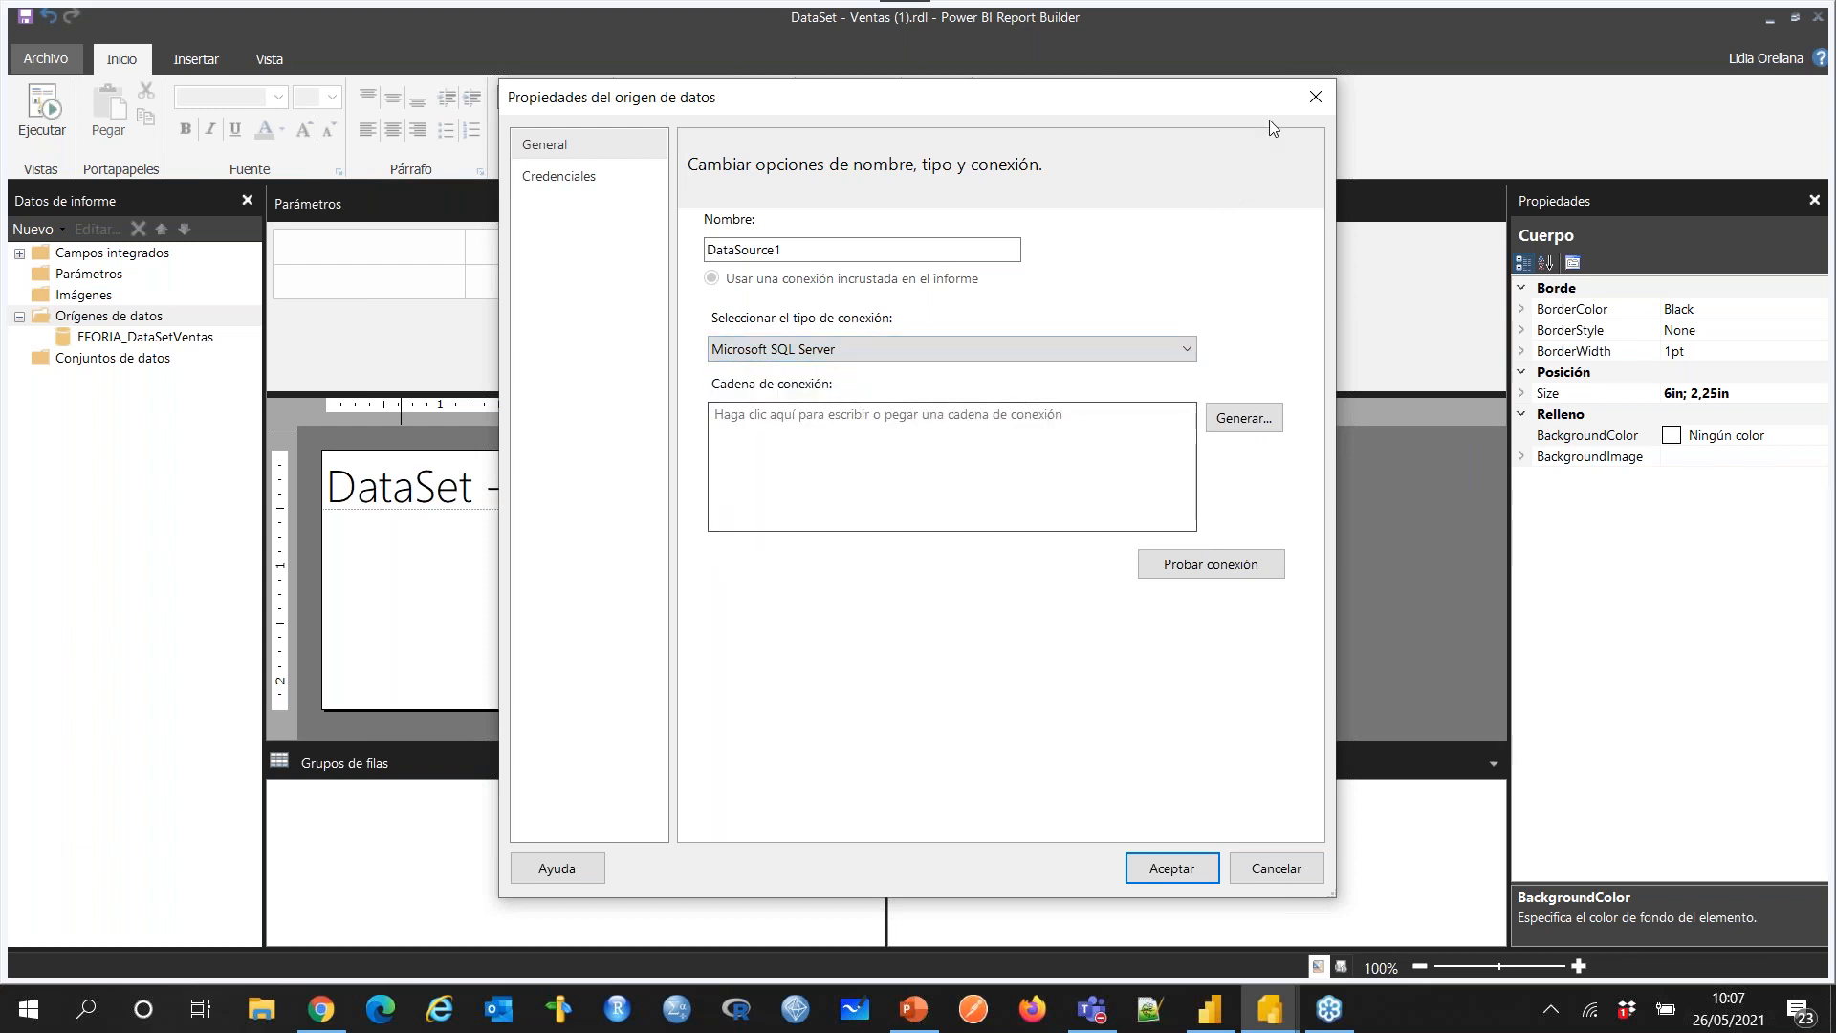
left_click(1316, 94)
Step: Start a Power BI dataset connection, browse the EFOR IA workspace's datasets, select DataSet - Ventas, and leave without connecting
right_click(143, 316)
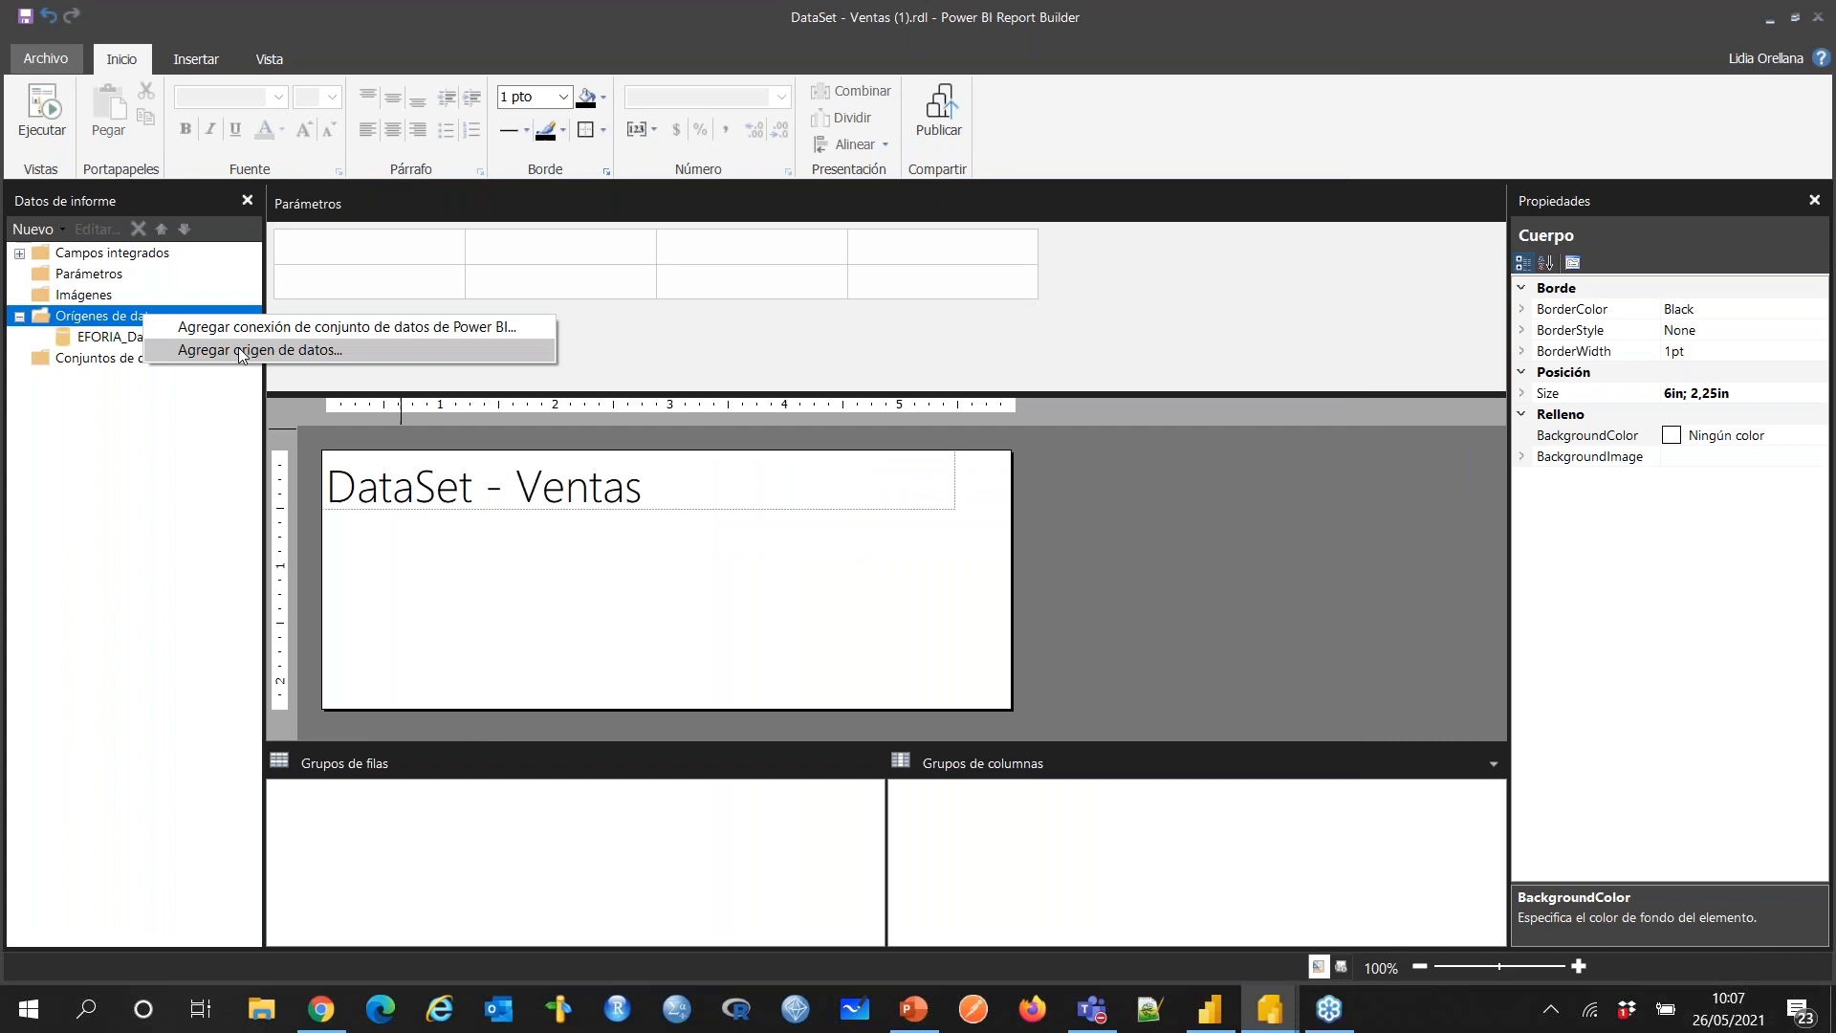
left_click(267, 341)
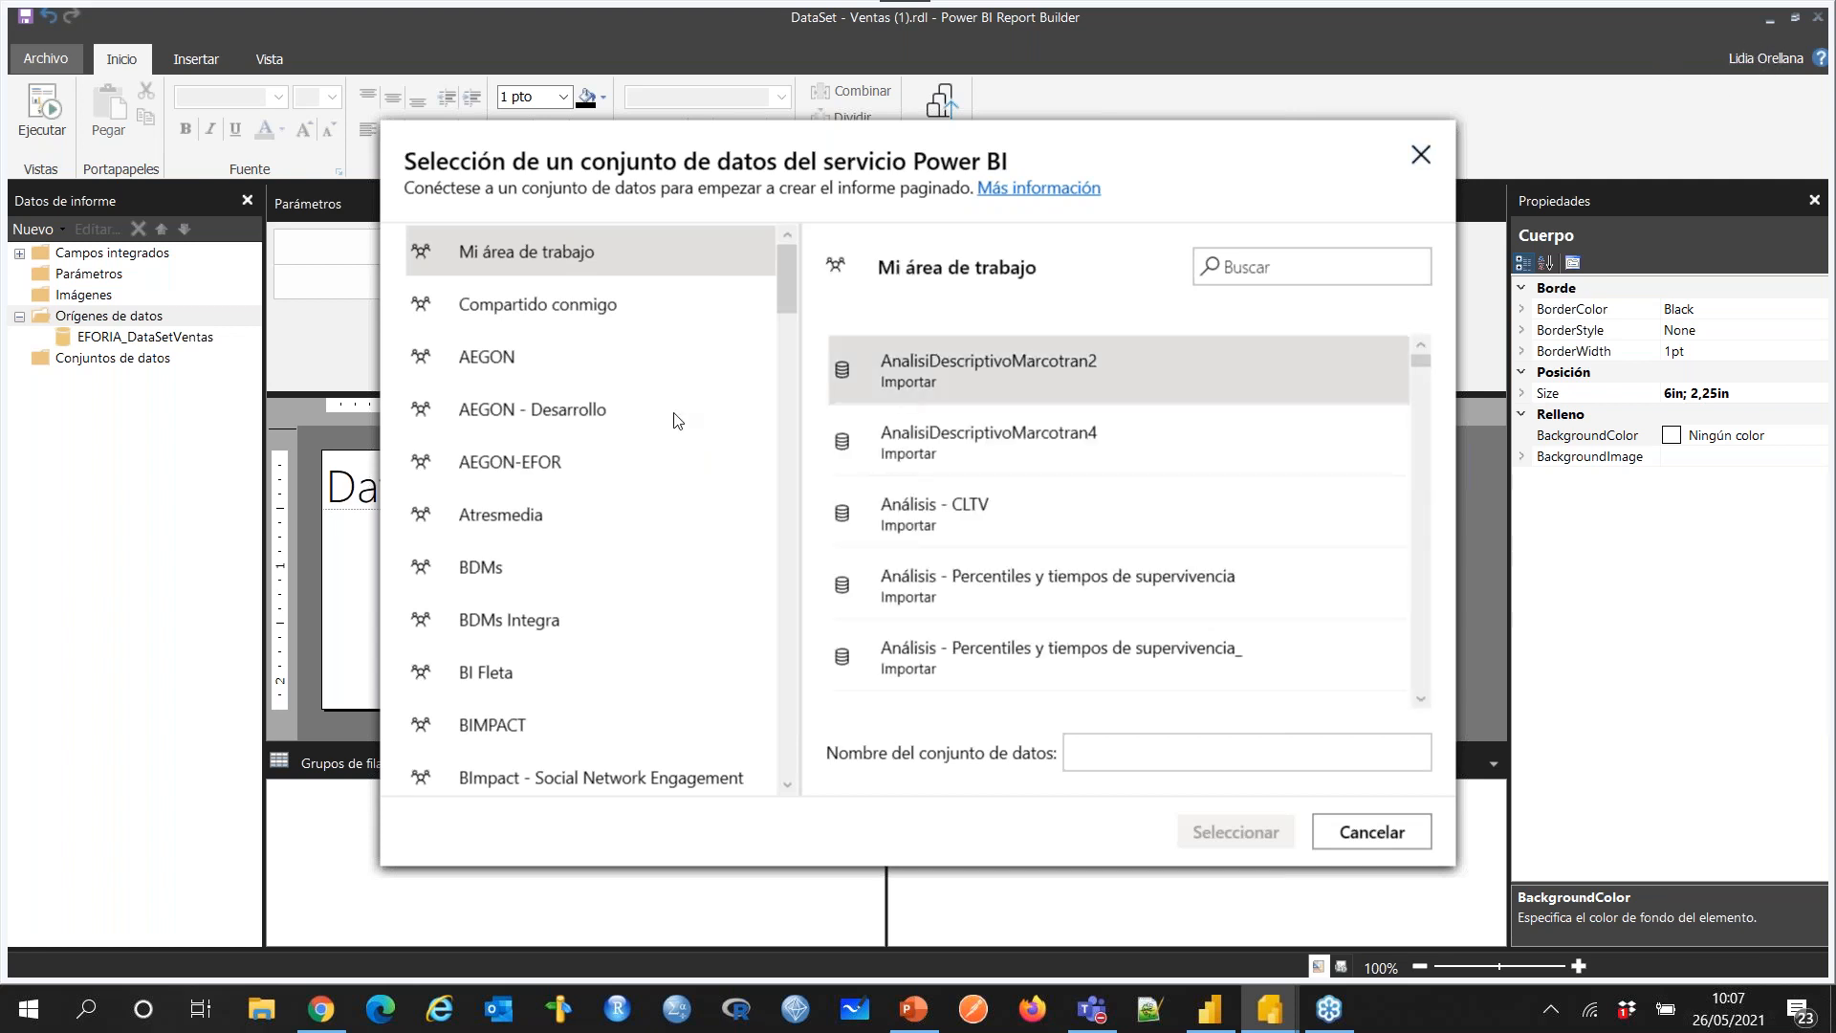
scroll(676, 418, "down", 5)
scroll(845, 438, "down", 3)
scroll(676, 440, "down", 10)
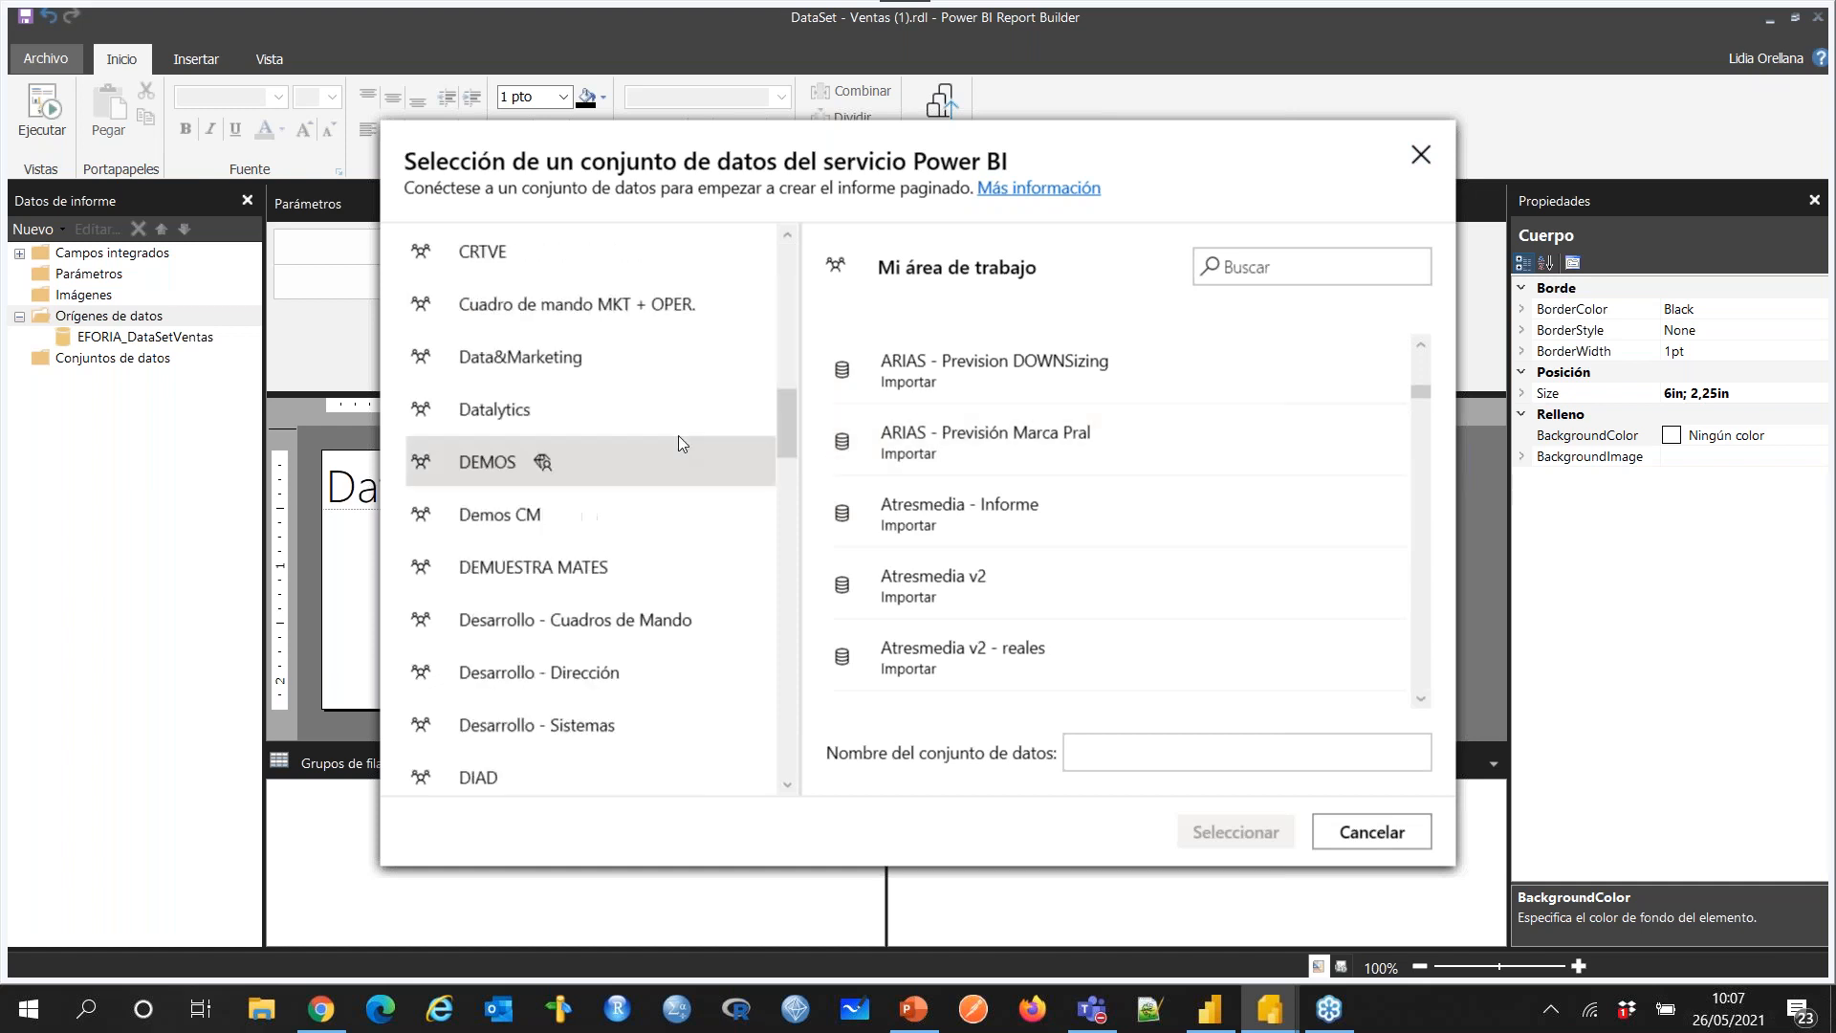
left_click(527, 566)
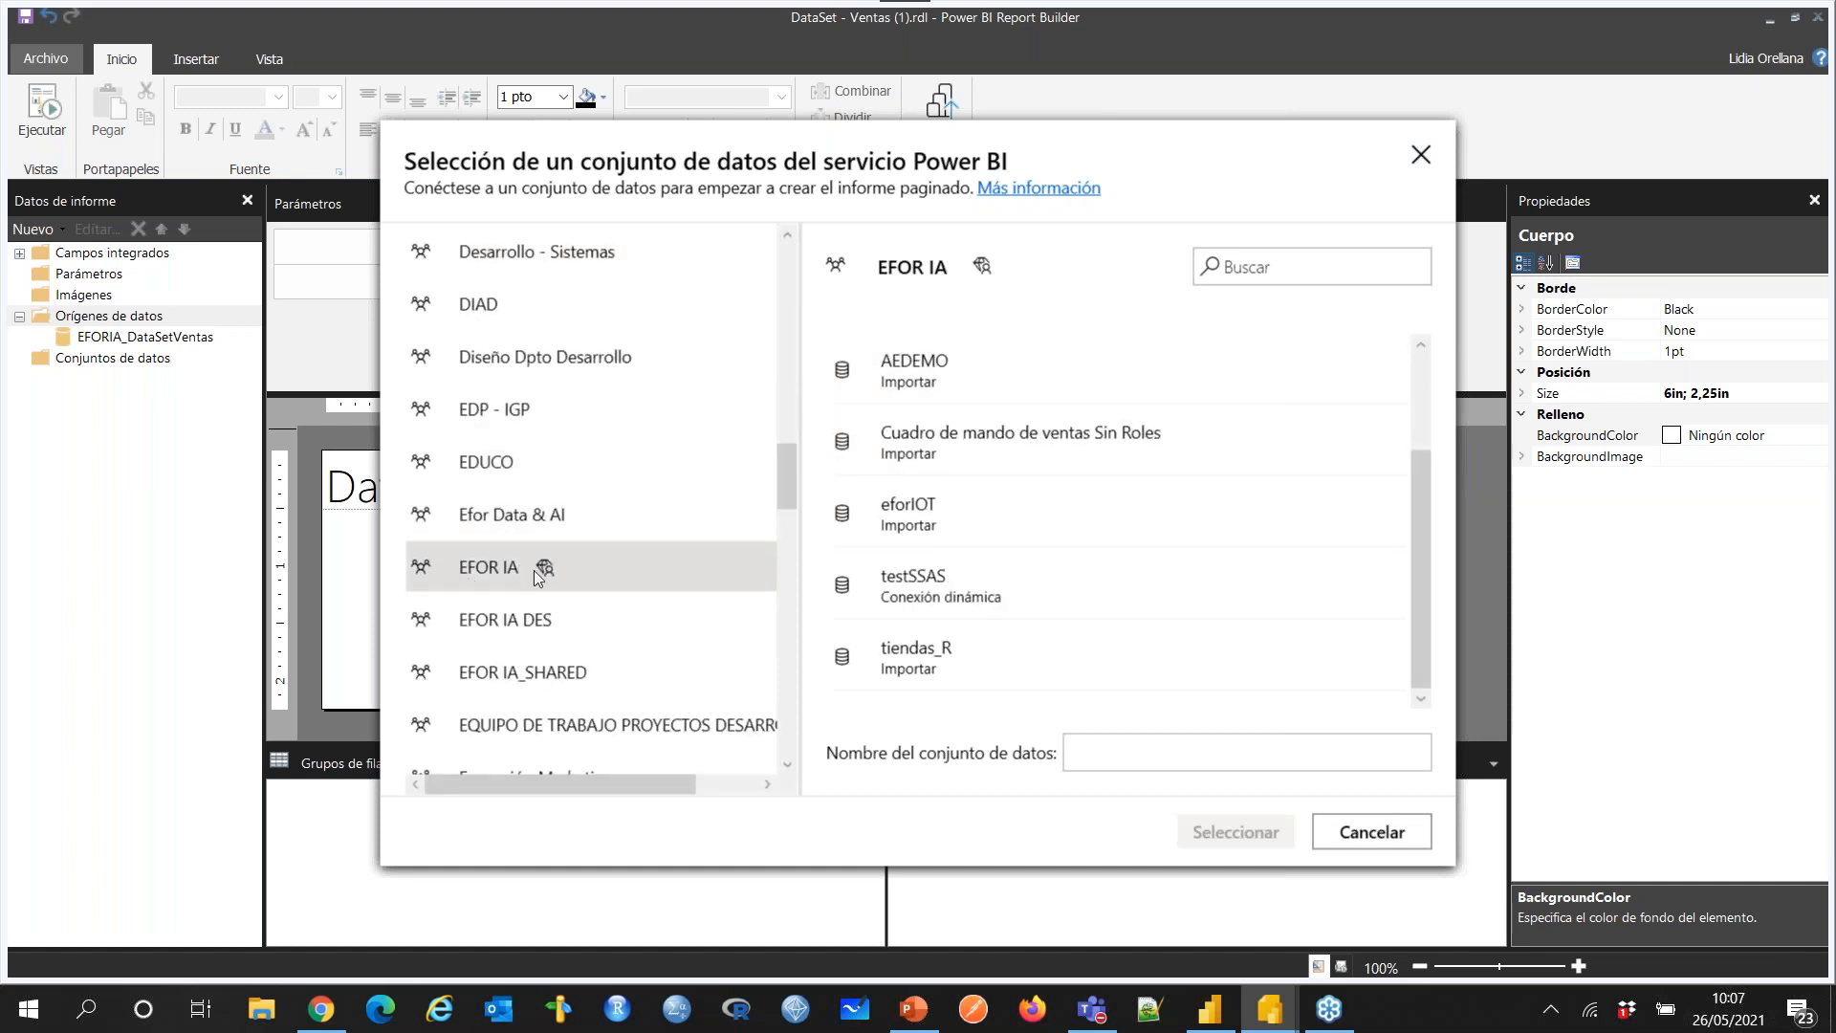
scroll(1058, 495, "up", 2)
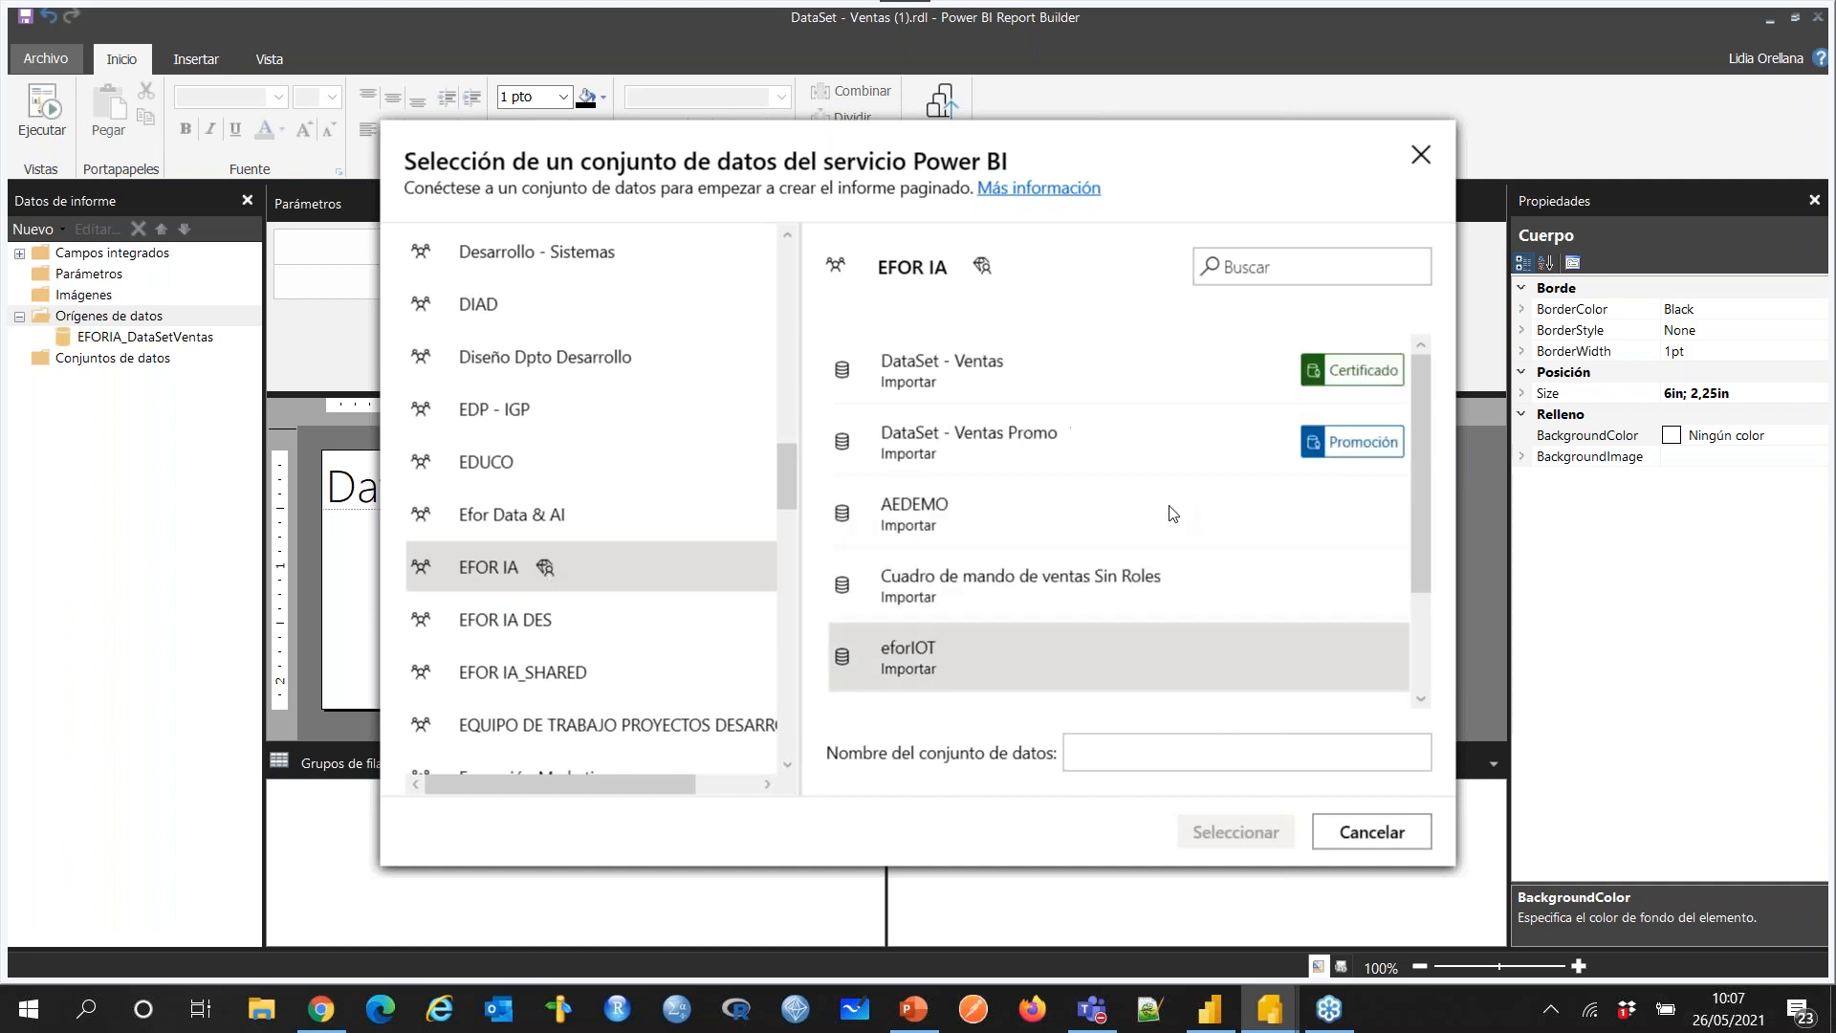
scroll(995, 438, "down", 2)
scroll(994, 438, "up", 2)
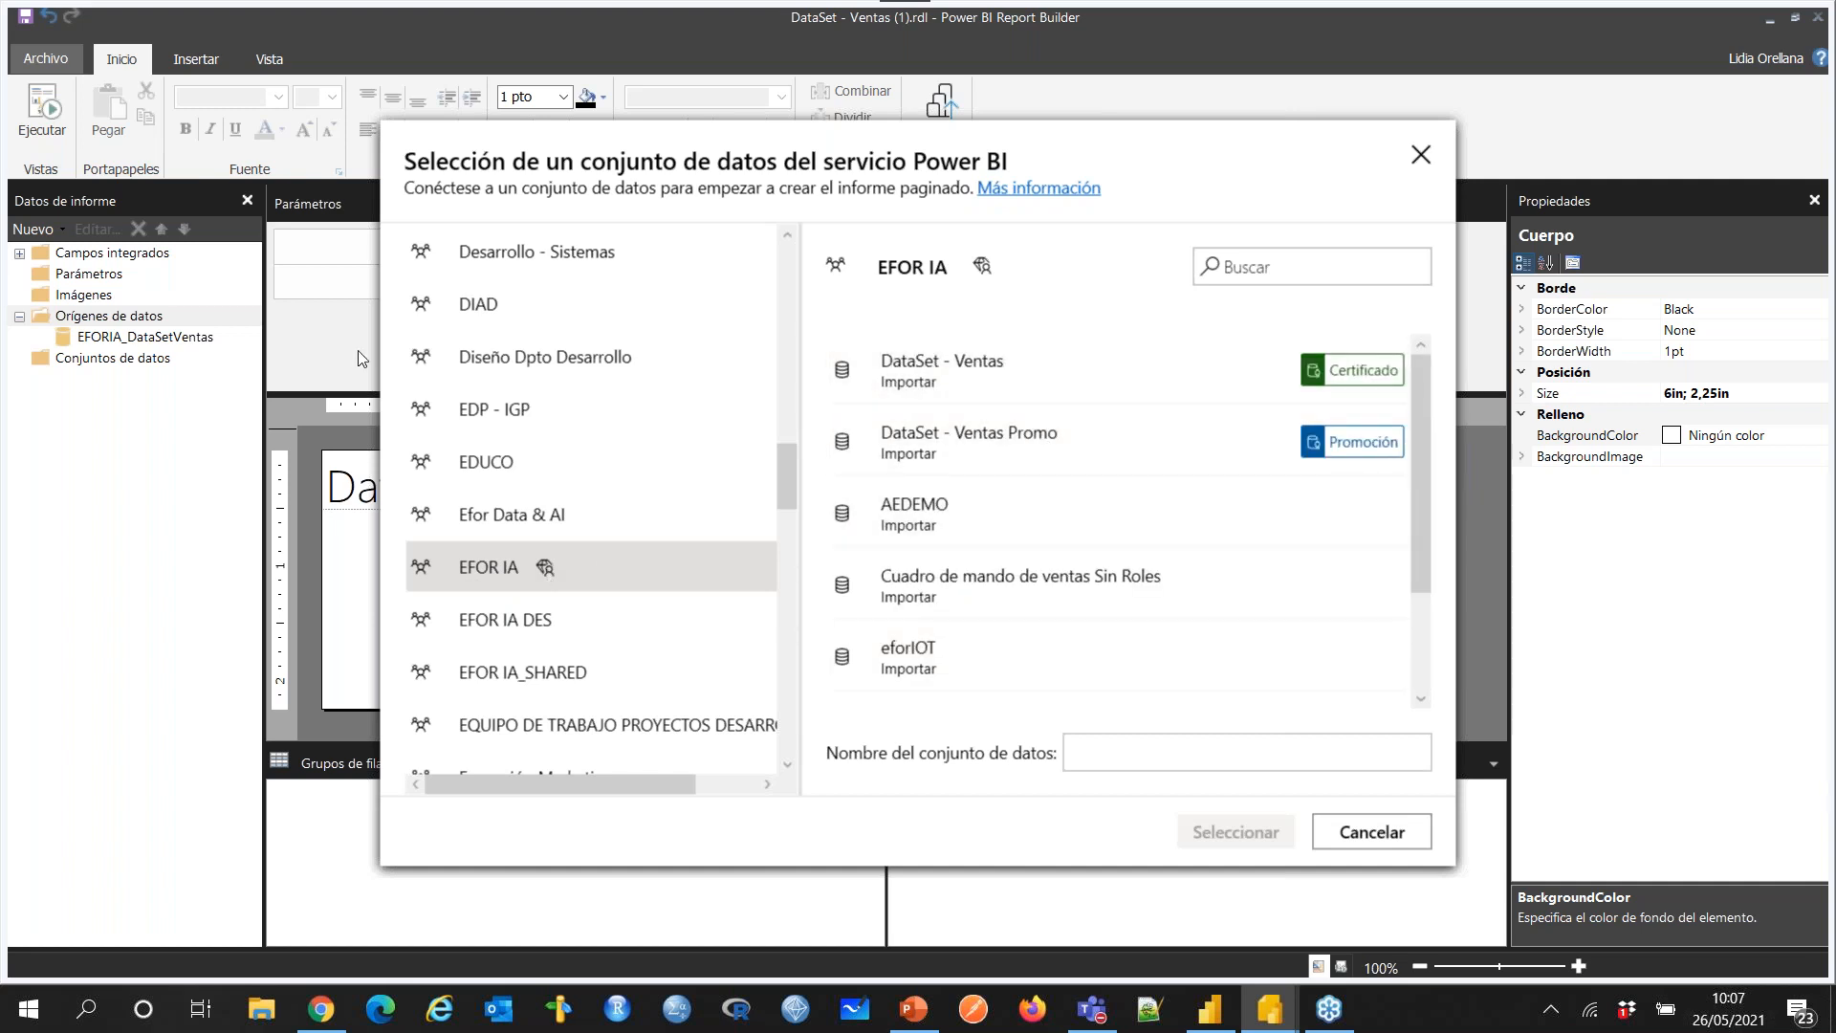
left_click(999, 350)
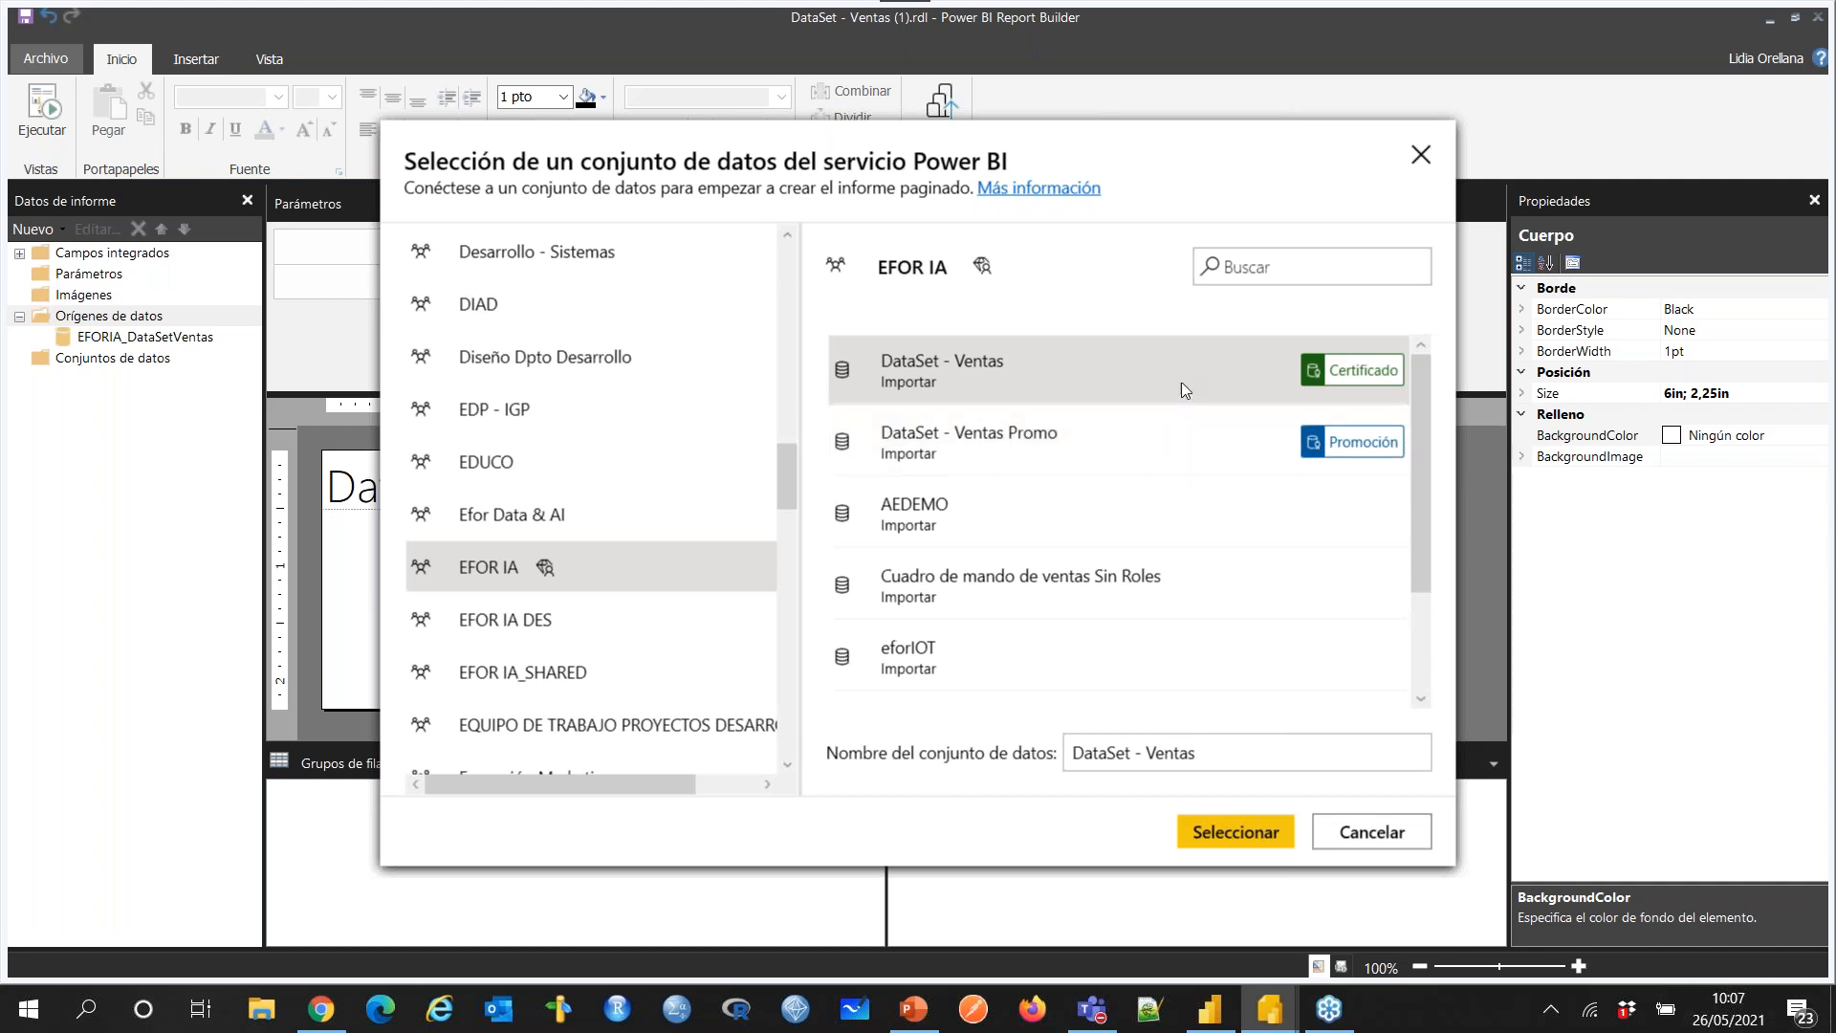
left_click(1419, 154)
Step: Shrink the parameters area and enlarge the report body to about 7.28 by 2.92 in
left_click_drag(999, 404, 1000, 314)
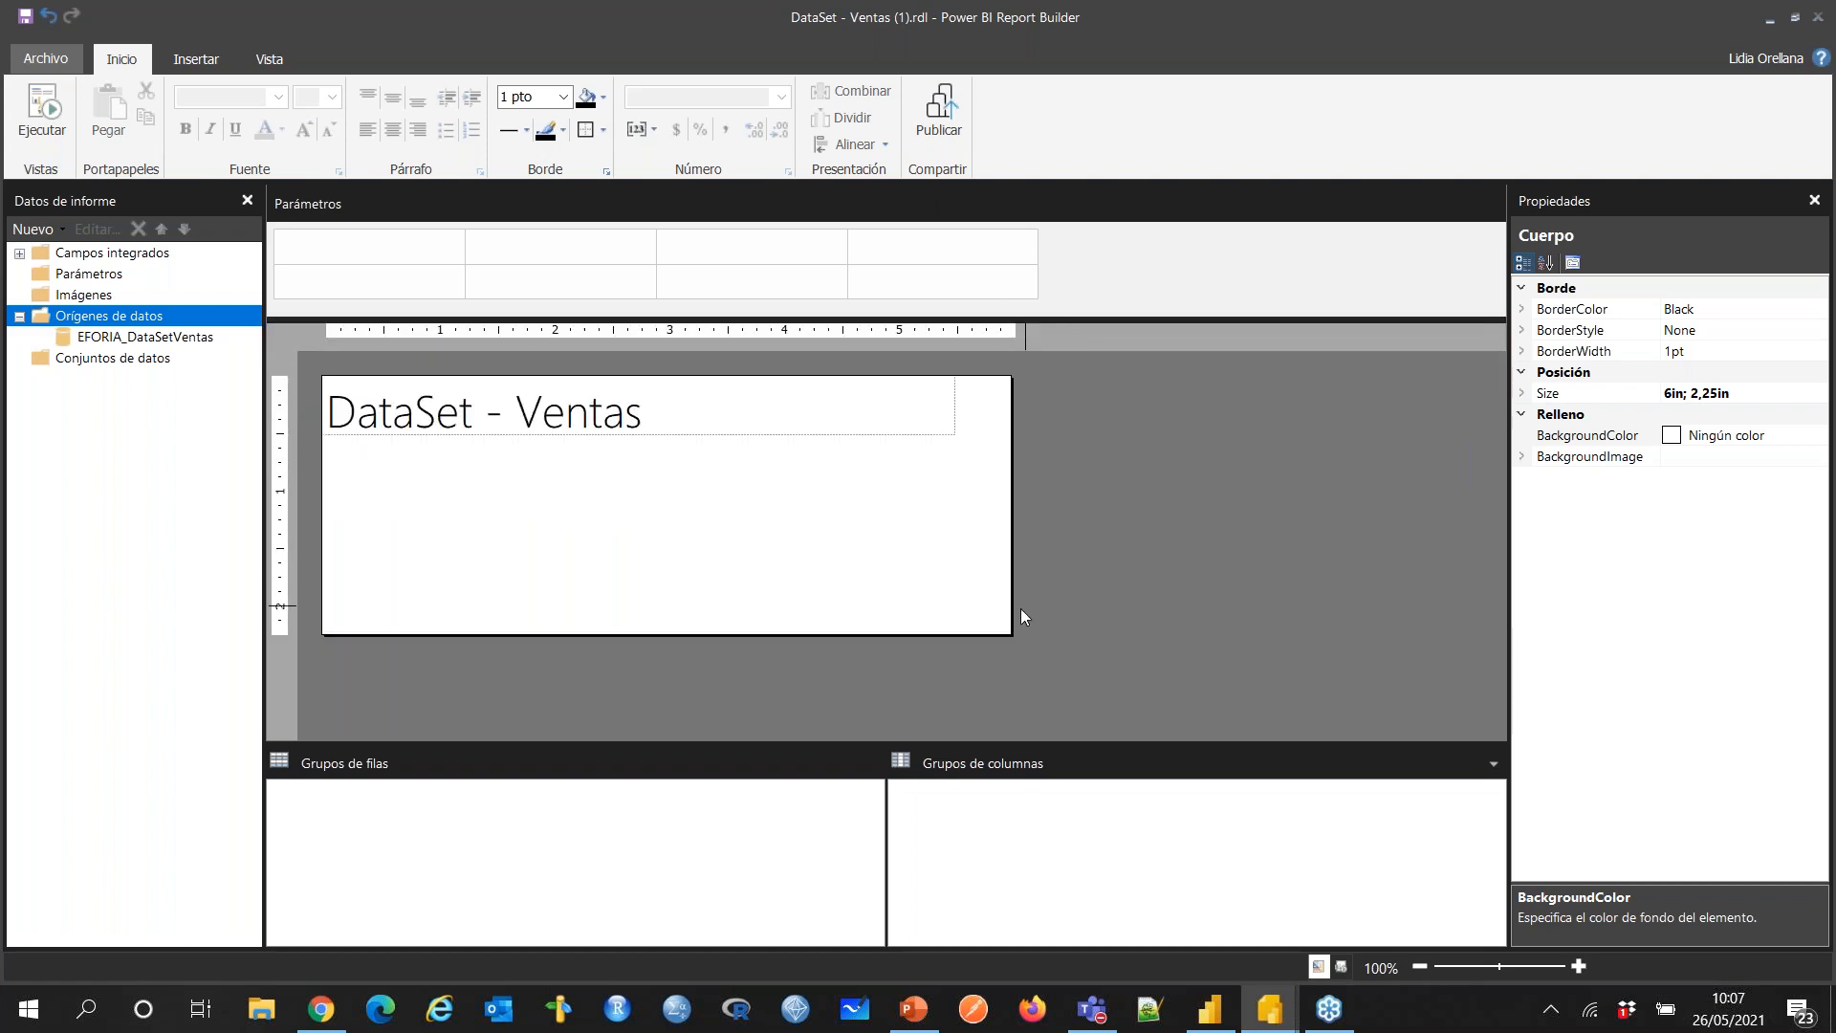
left_click_drag(1011, 629, 1160, 716)
left_click(1266, 528)
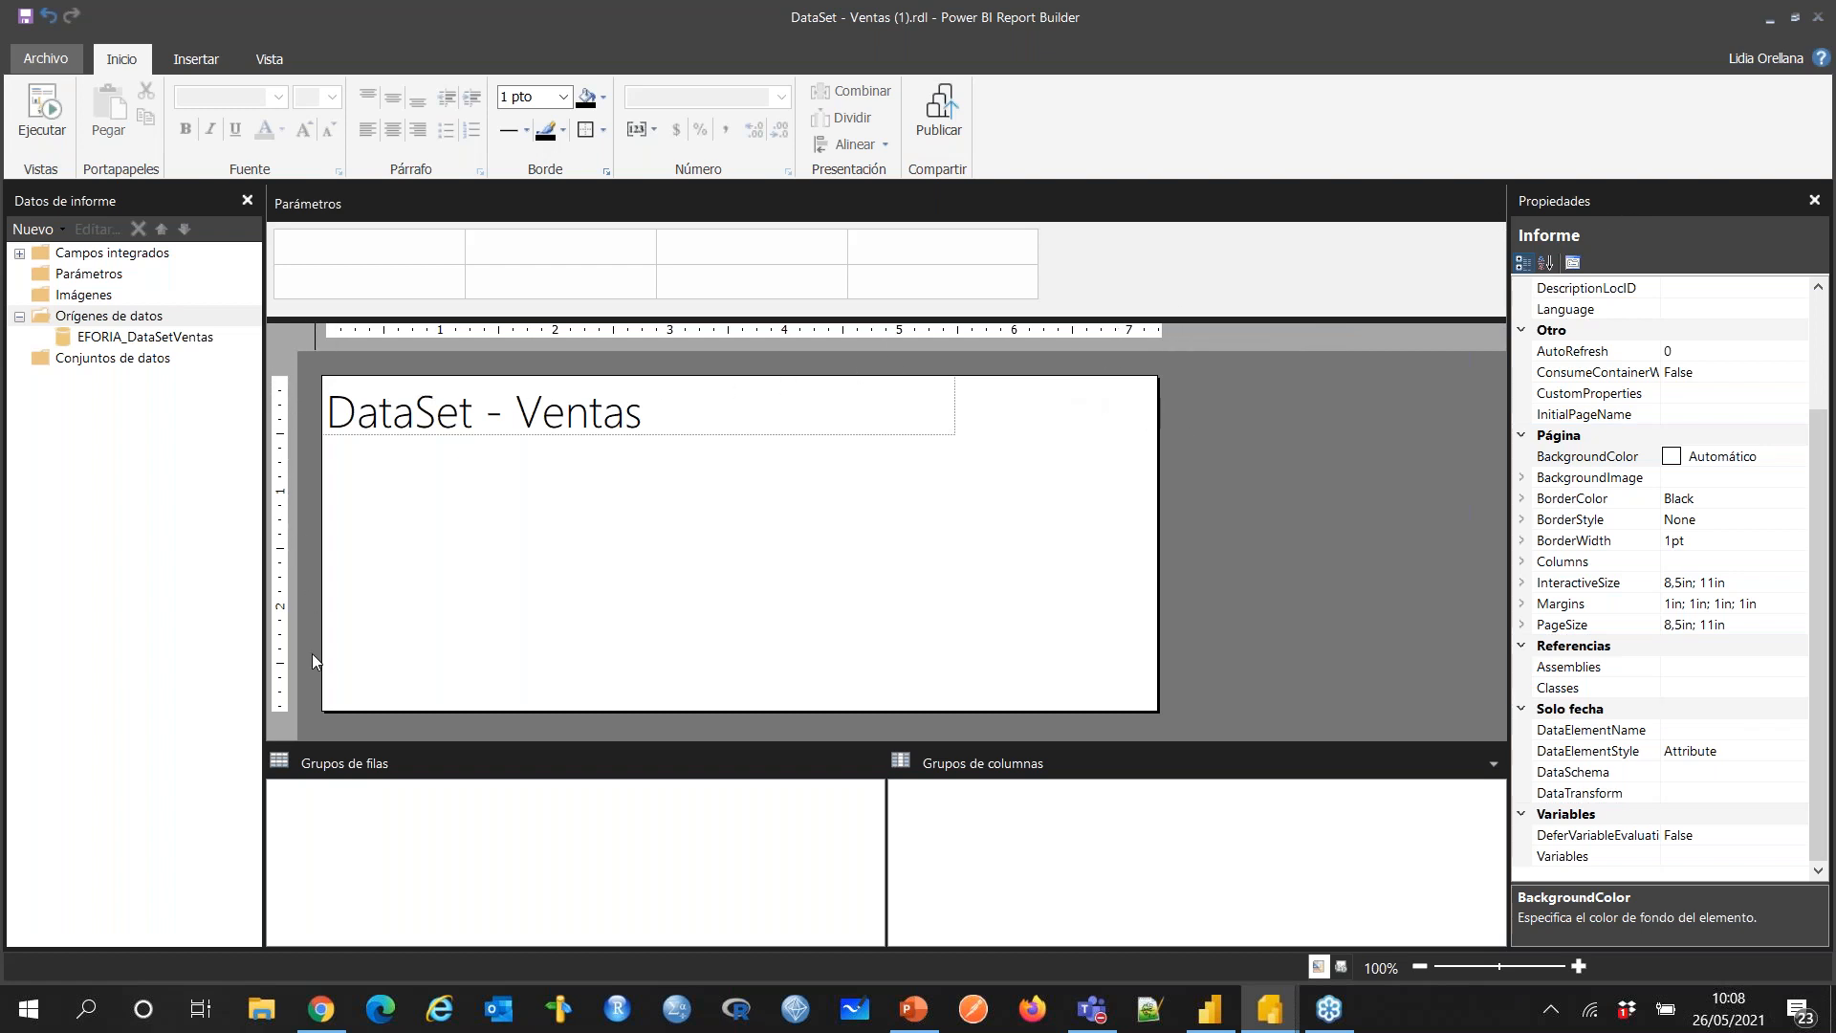
Step: Examine the properties of the report body, the whole report and the title text box by selecting each in turn
left_click(1092, 495)
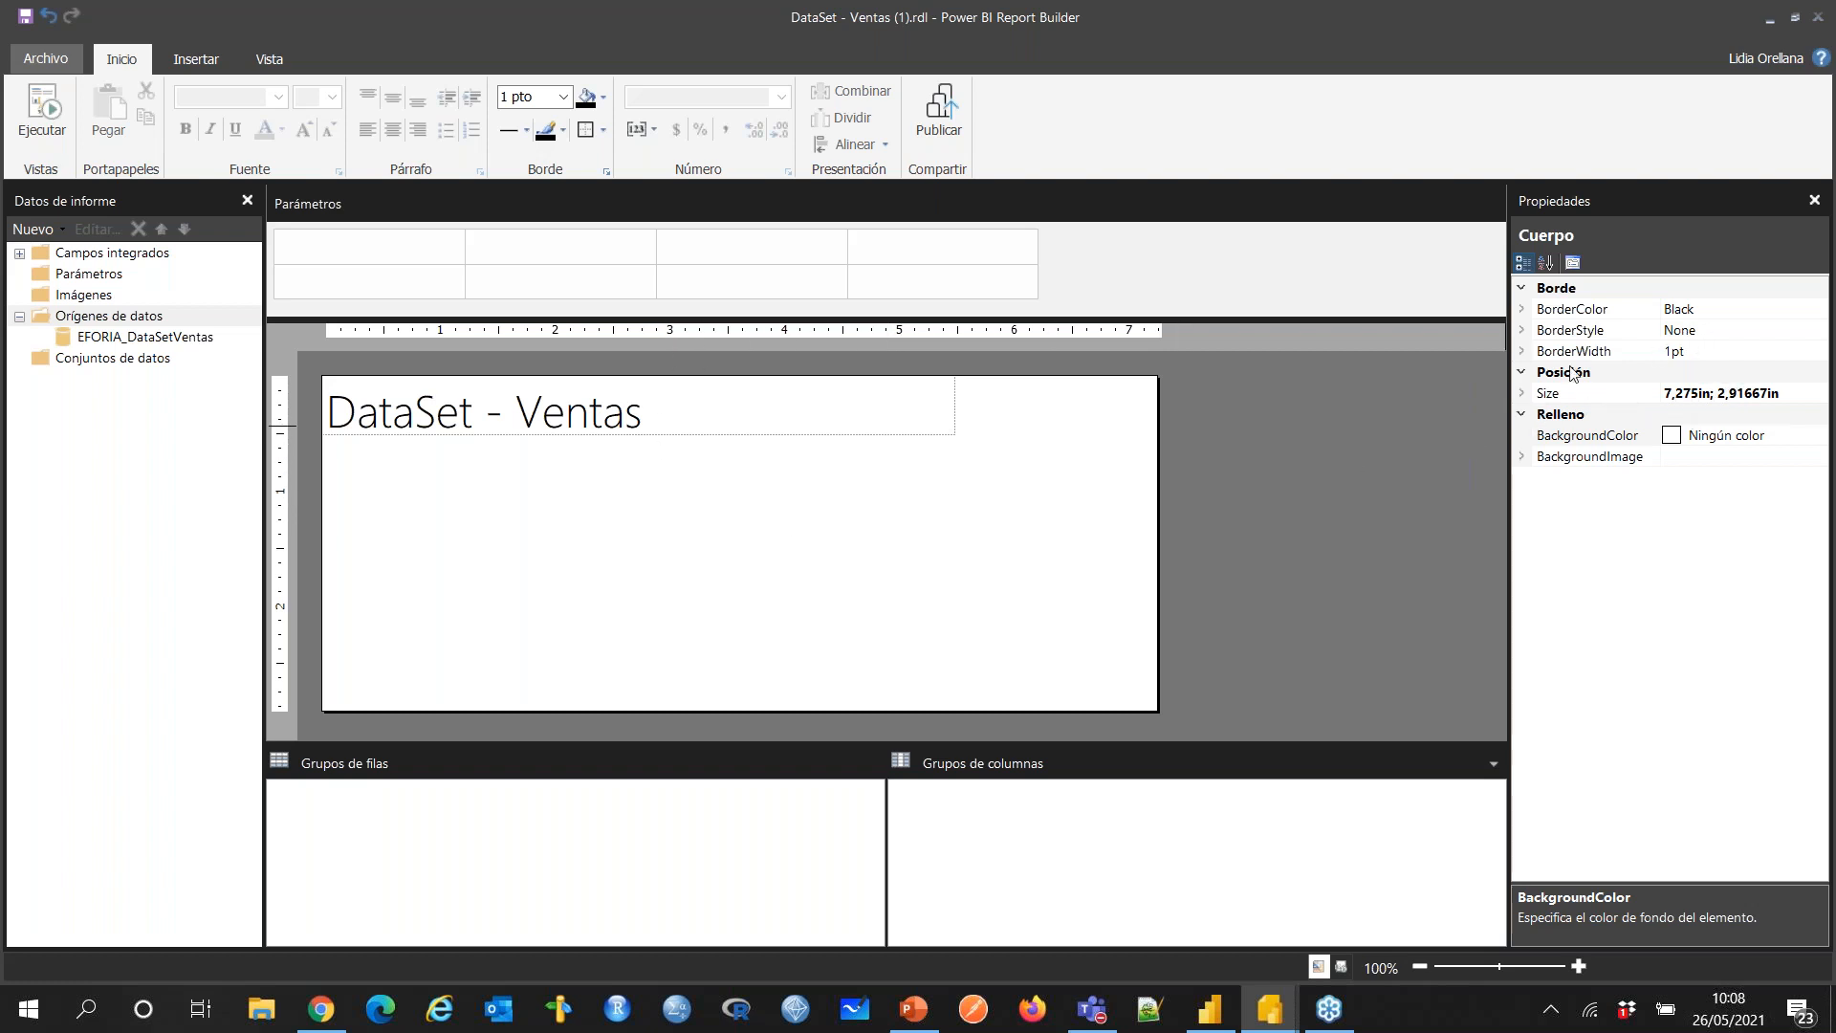
left_click(1254, 457)
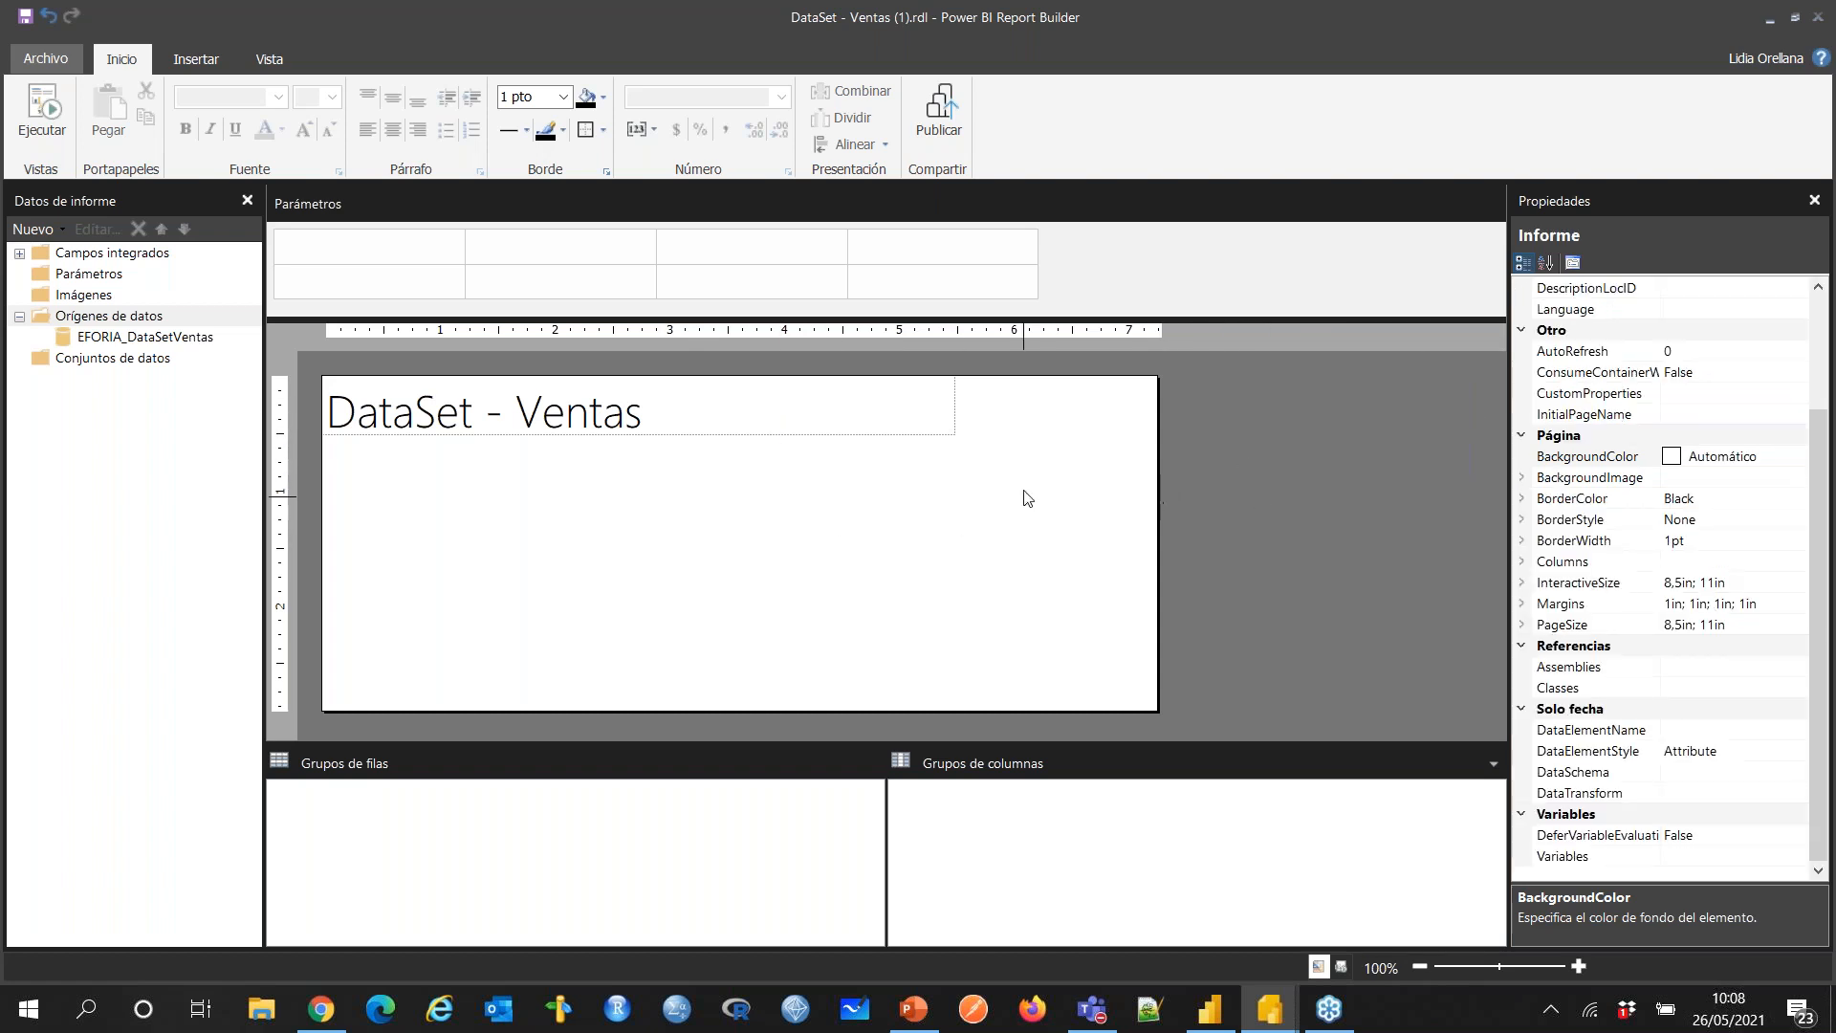
left_click(919, 497)
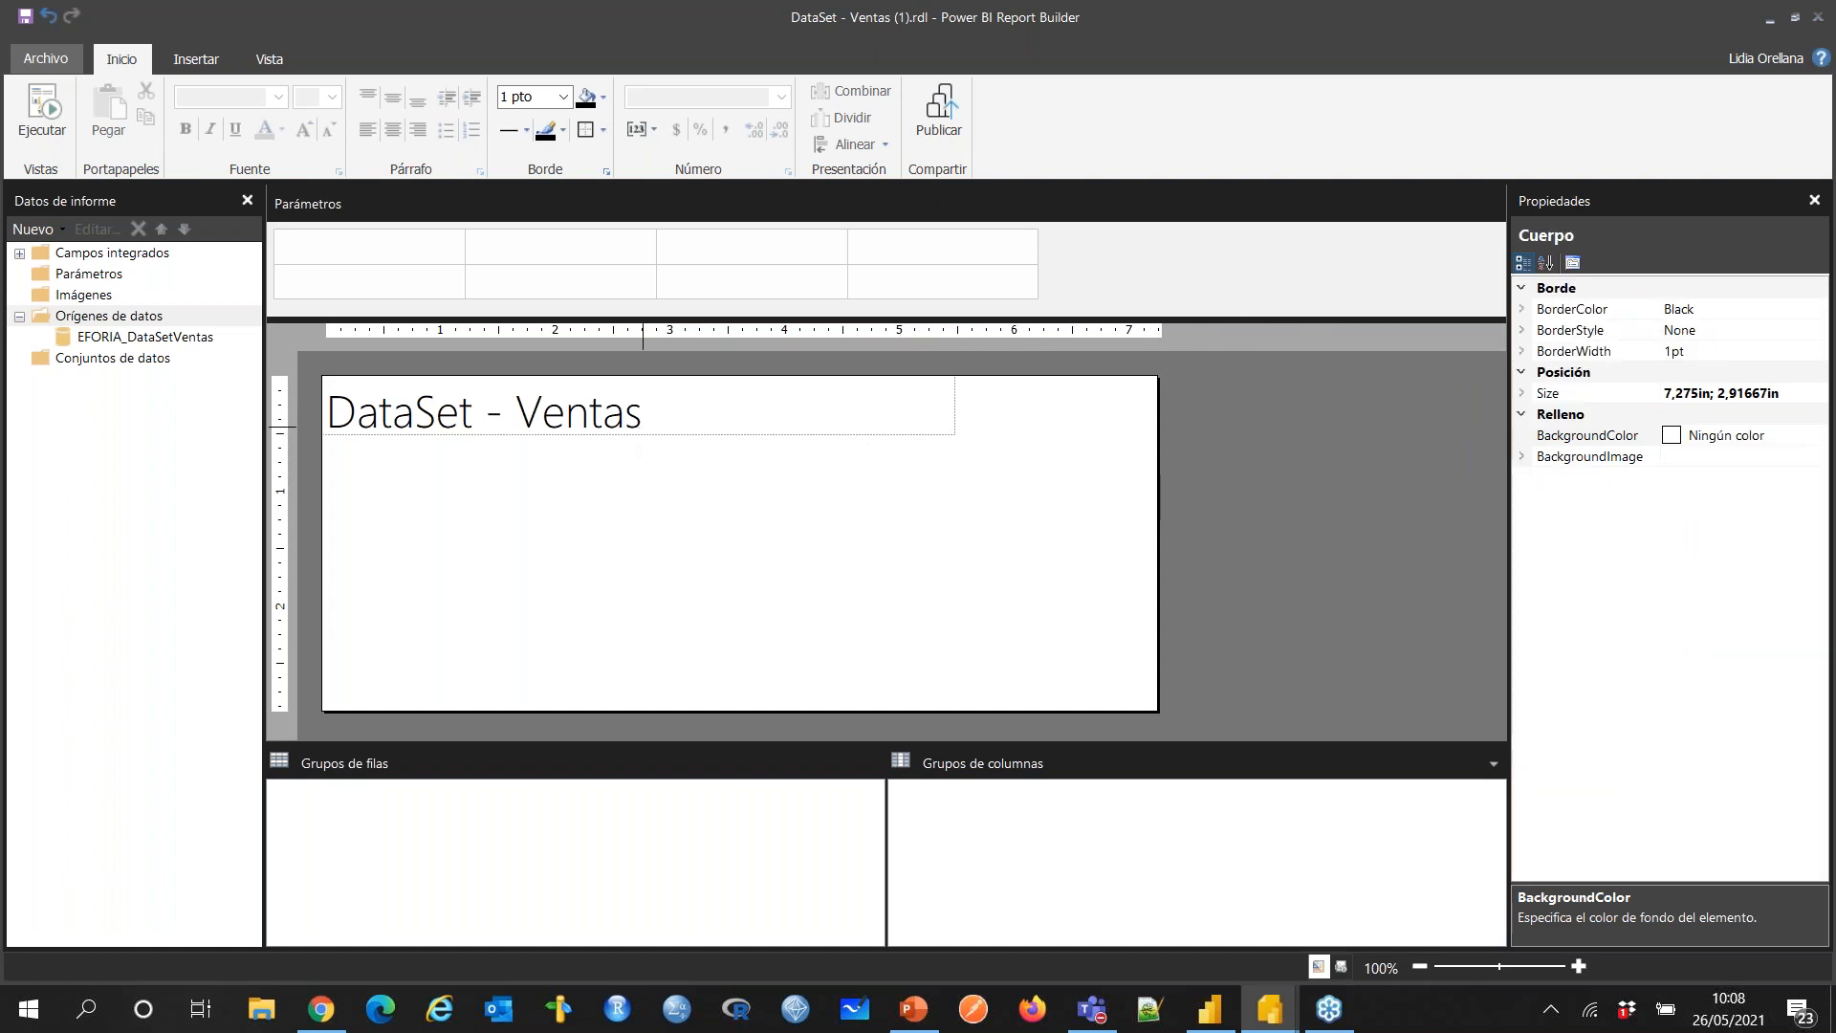
double_click(643, 426)
left_click(684, 478)
left_click(723, 439)
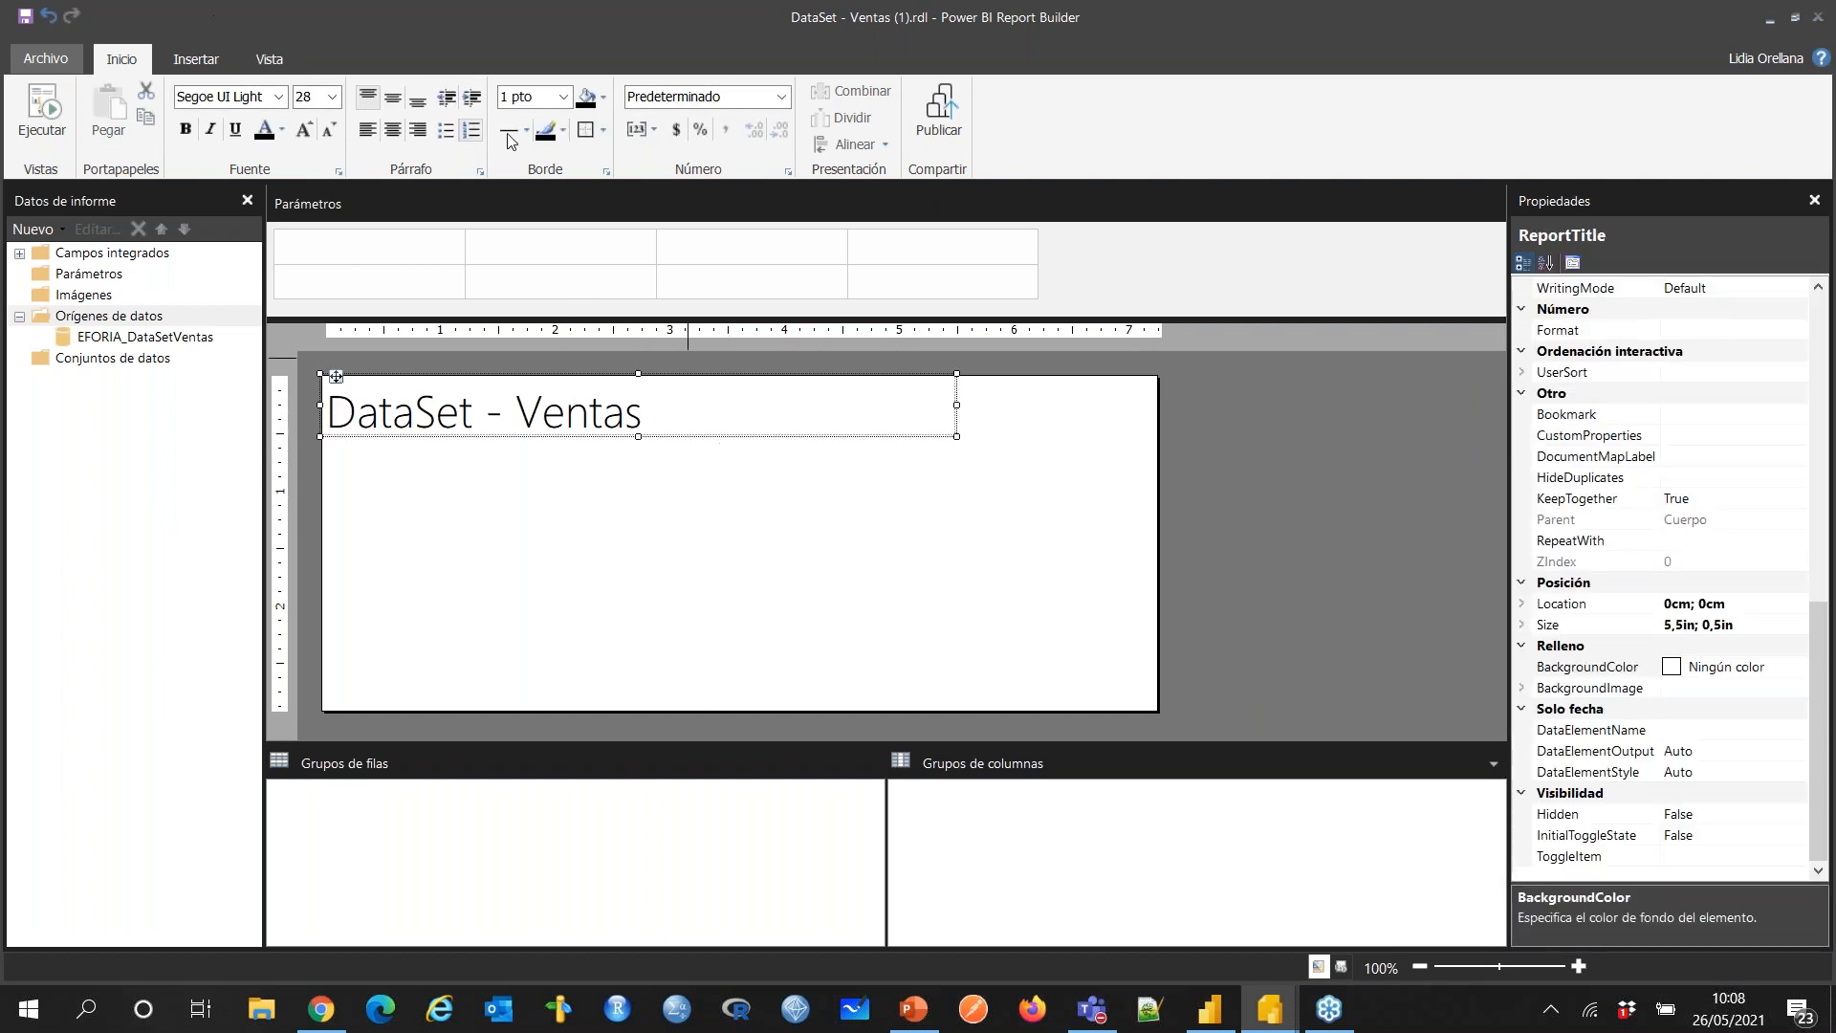
Step: Add a page header and a page footer to the report
left_click(203, 60)
left_click(944, 129)
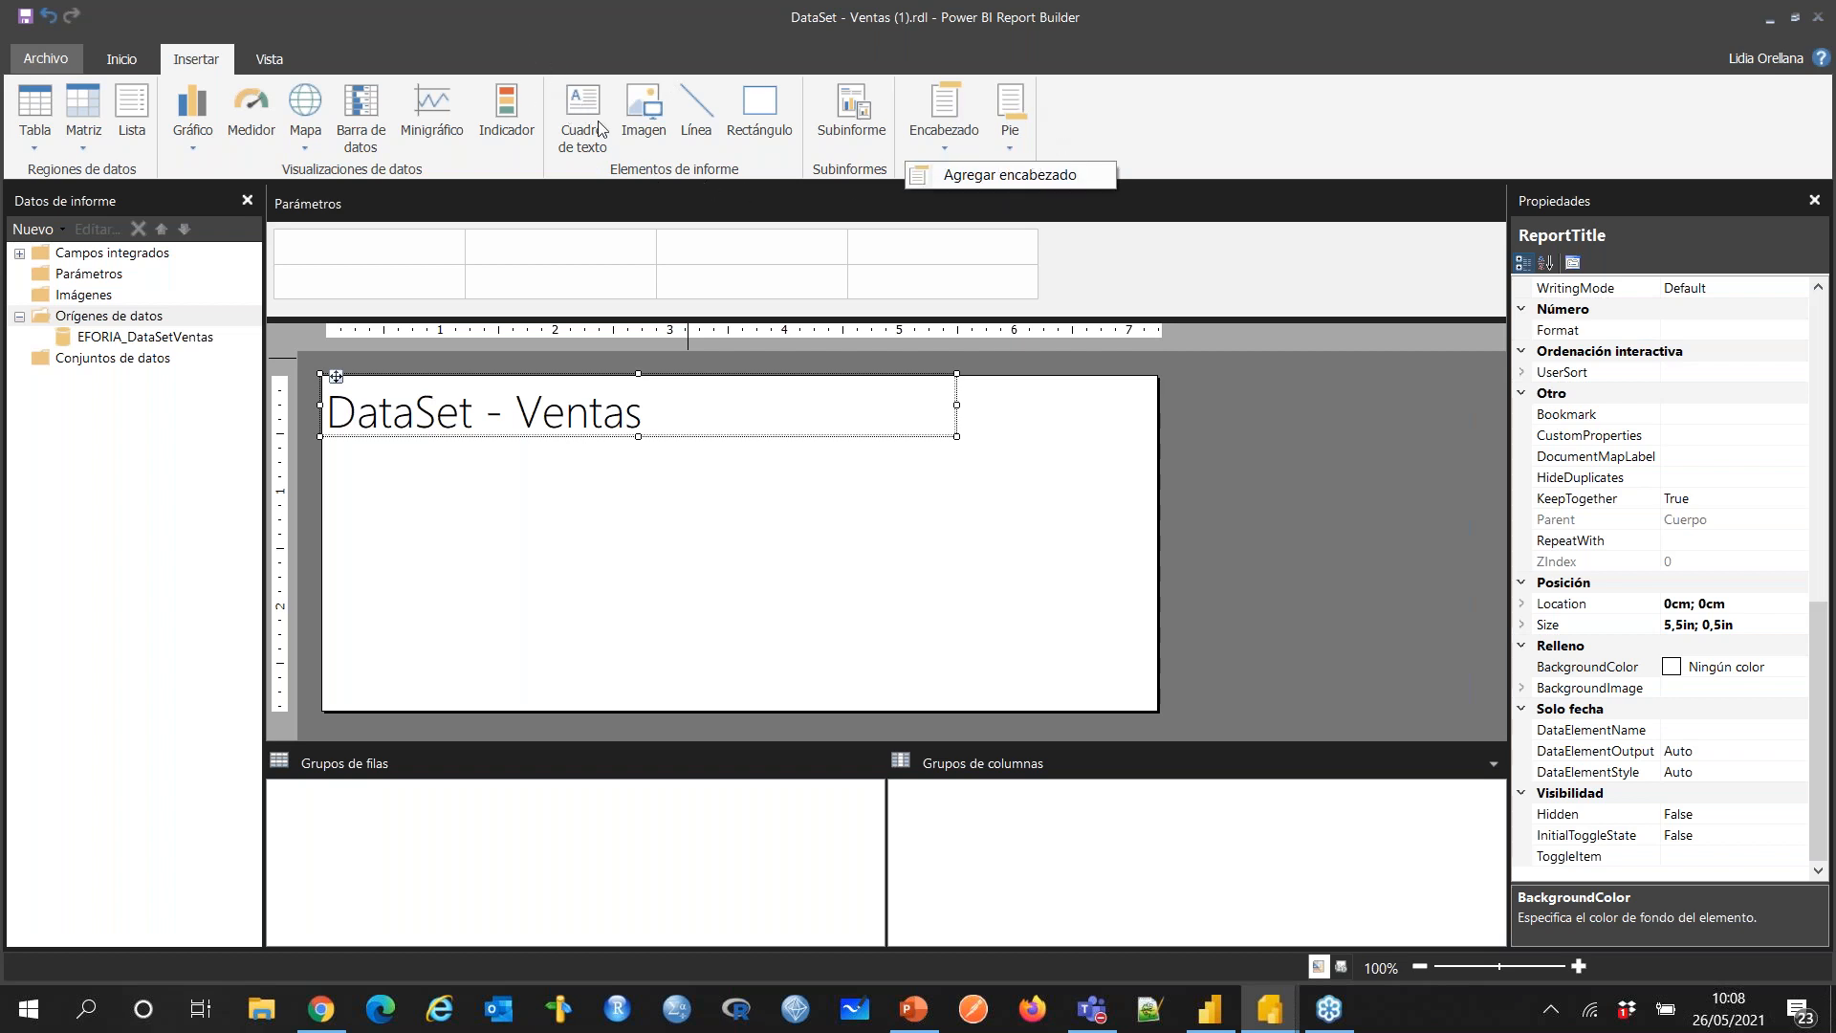
left_click(987, 174)
left_click(1010, 125)
left_click(1058, 182)
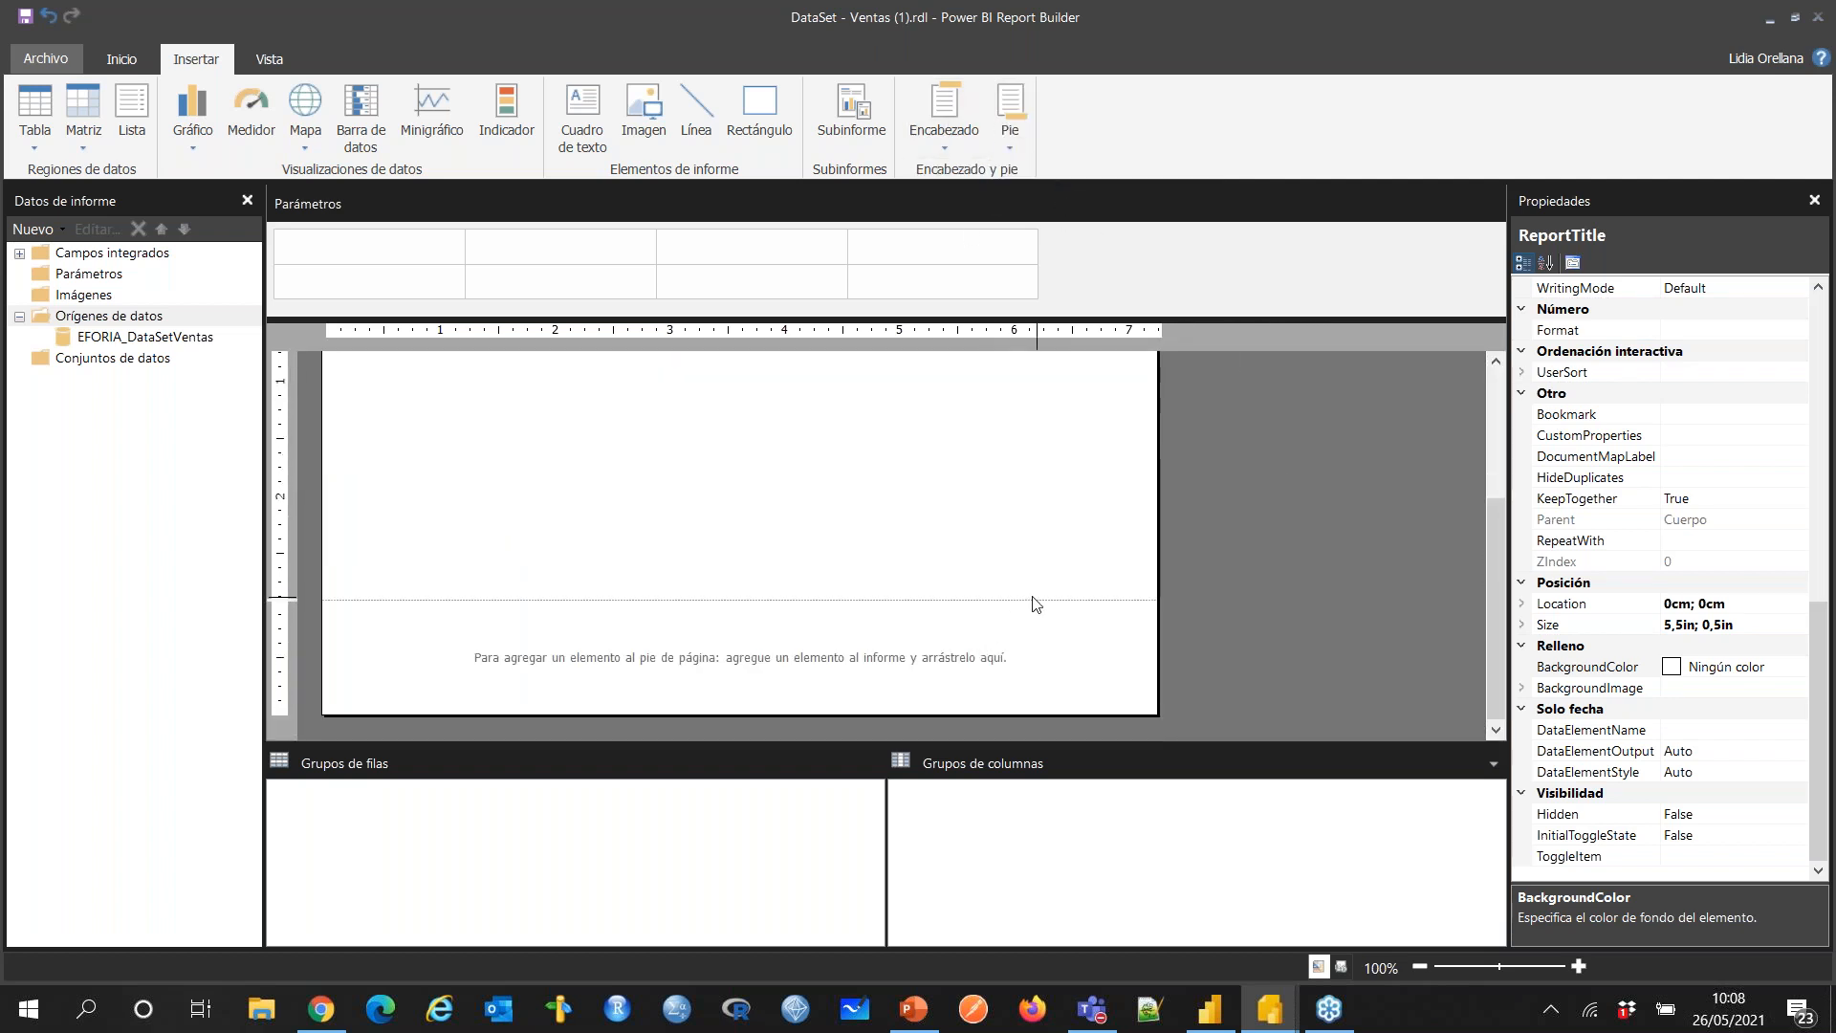
Step: Reduce the page footer's height to about 0.39 in
left_click(1032, 597)
left_click(1050, 708)
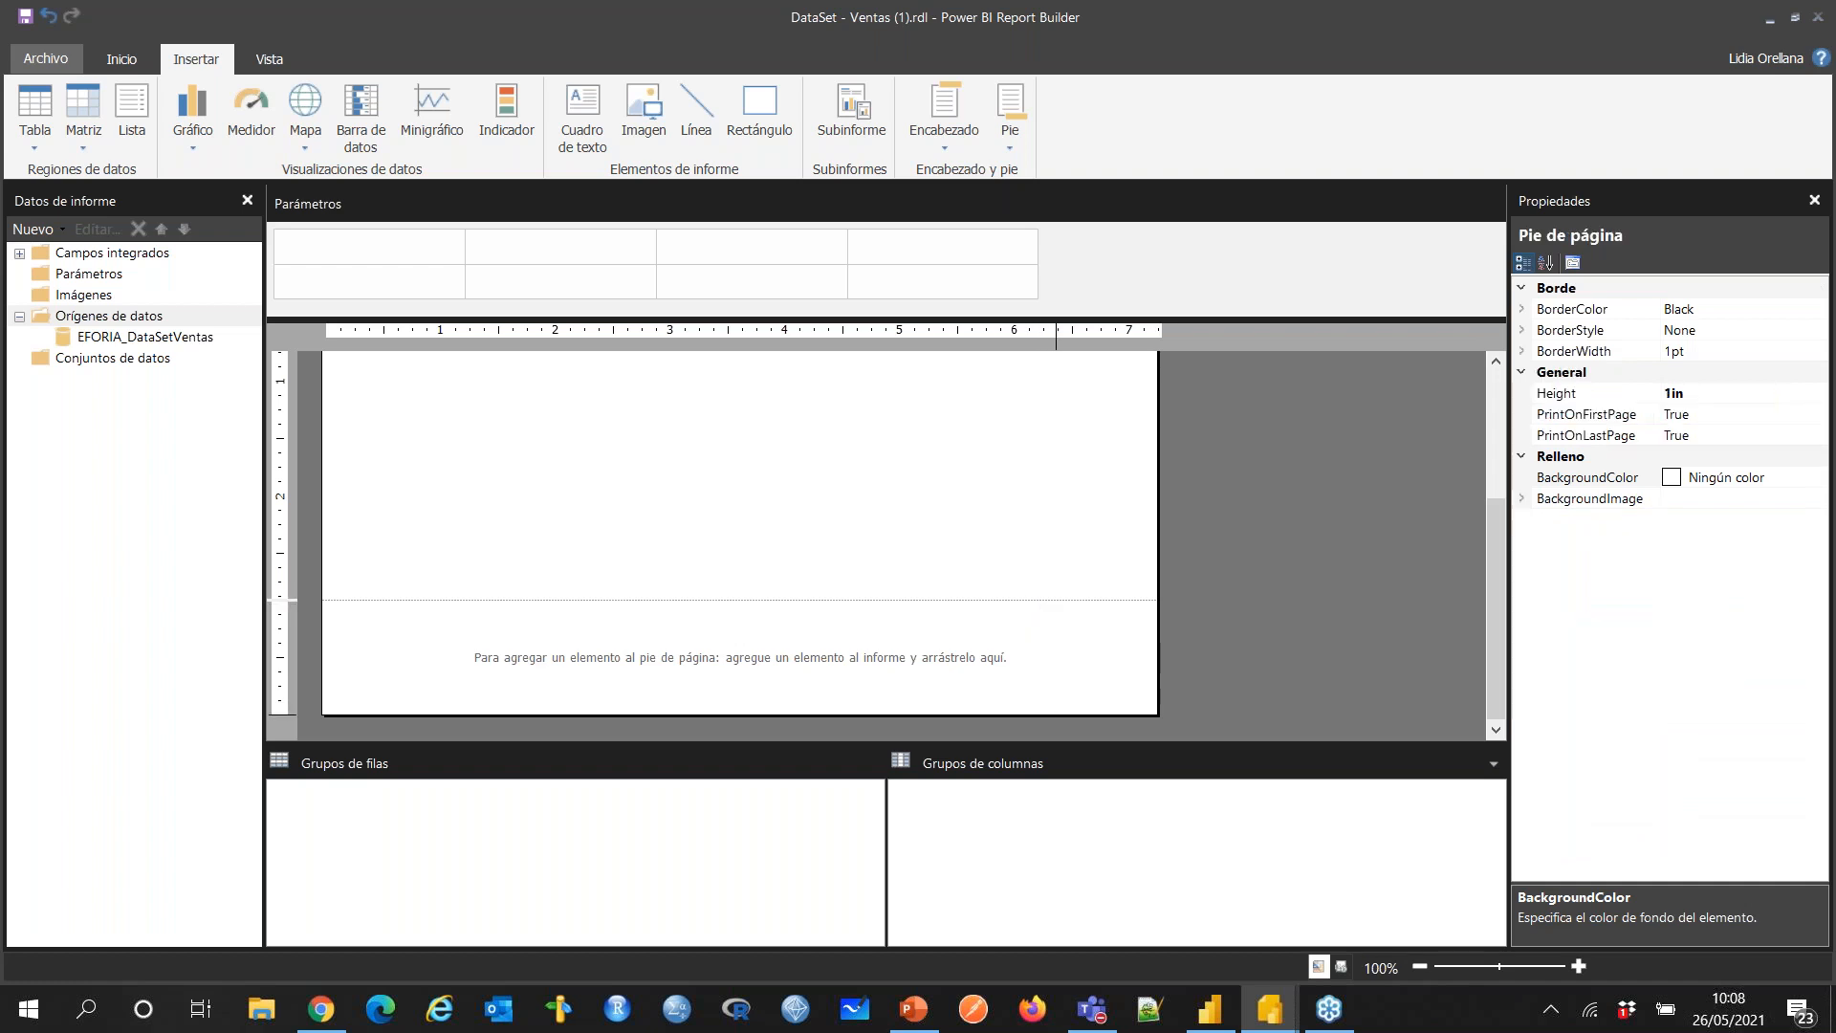
left_click_drag(1051, 714, 1038, 658)
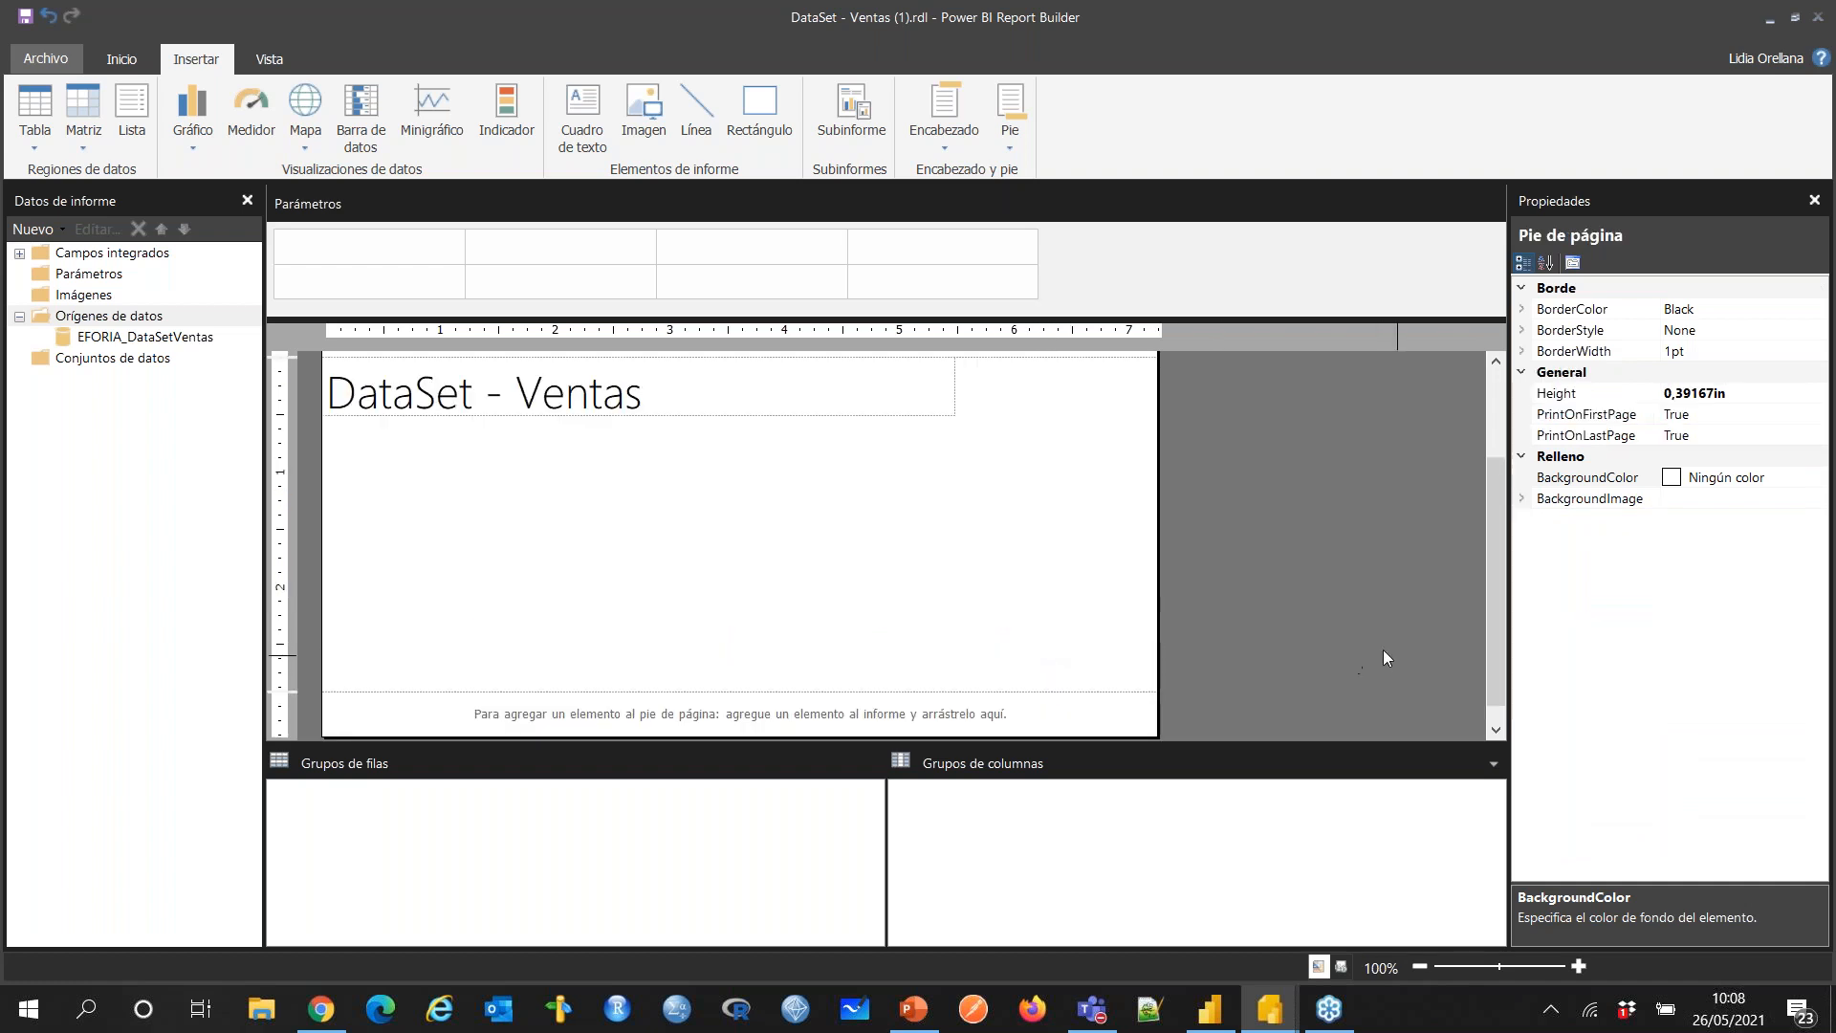
scroll(1497, 541, "up", 3)
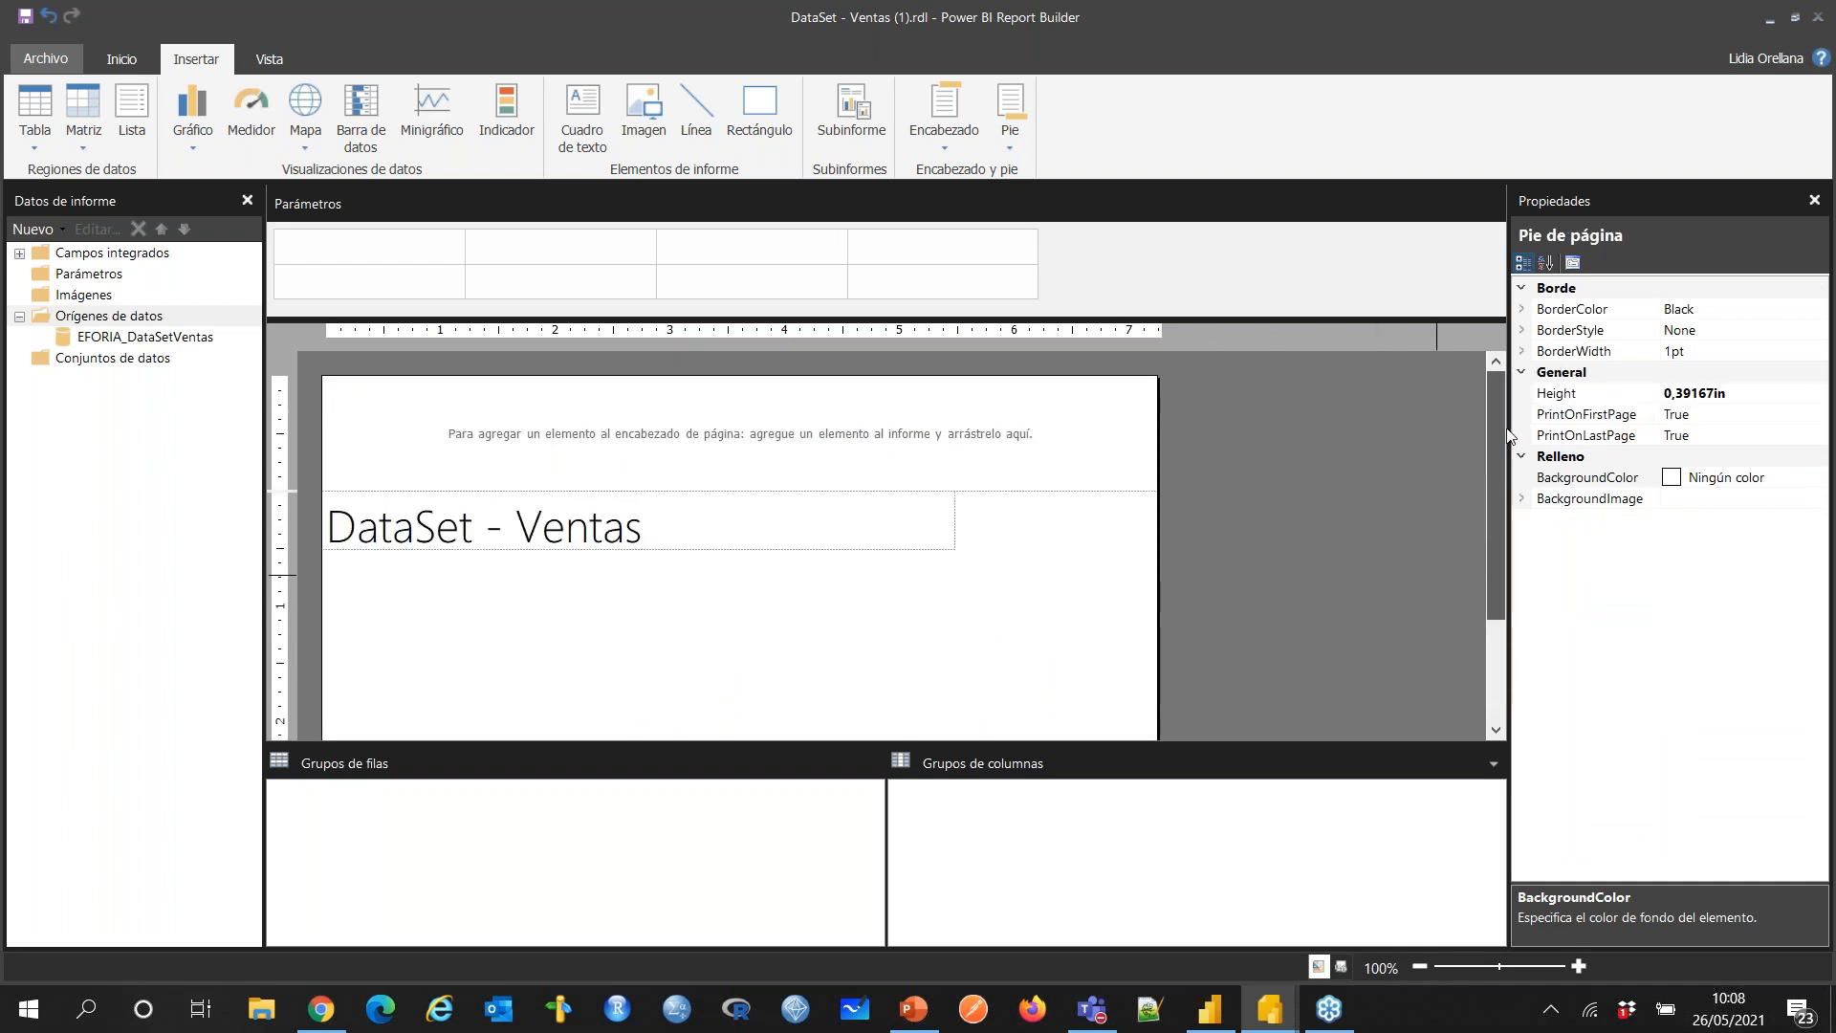
Step: Move the DataSet - Ventas title into the page header and shrink the header to fit it
left_click(687, 524)
left_click_drag(697, 553, 698, 441)
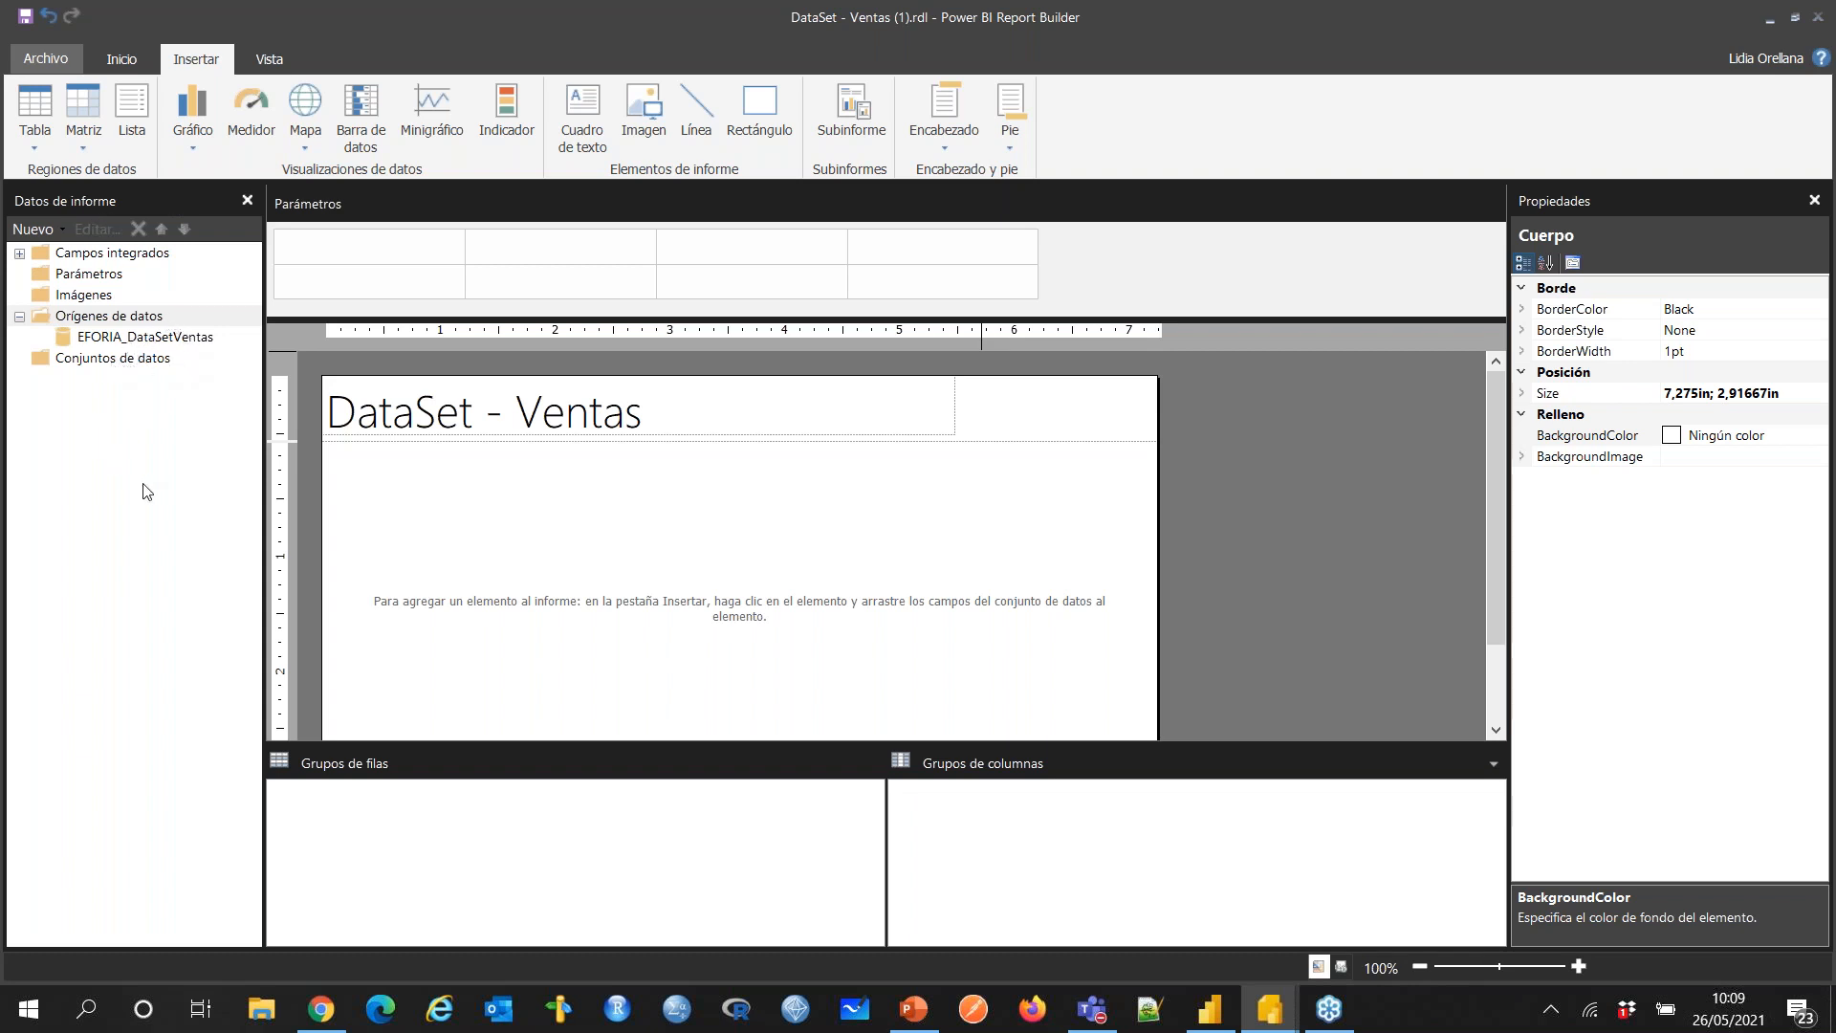
Step: Shrink the row and column groups area so the design surface has room for the header, body and footer
left_click_drag(1496, 433, 1402, 620)
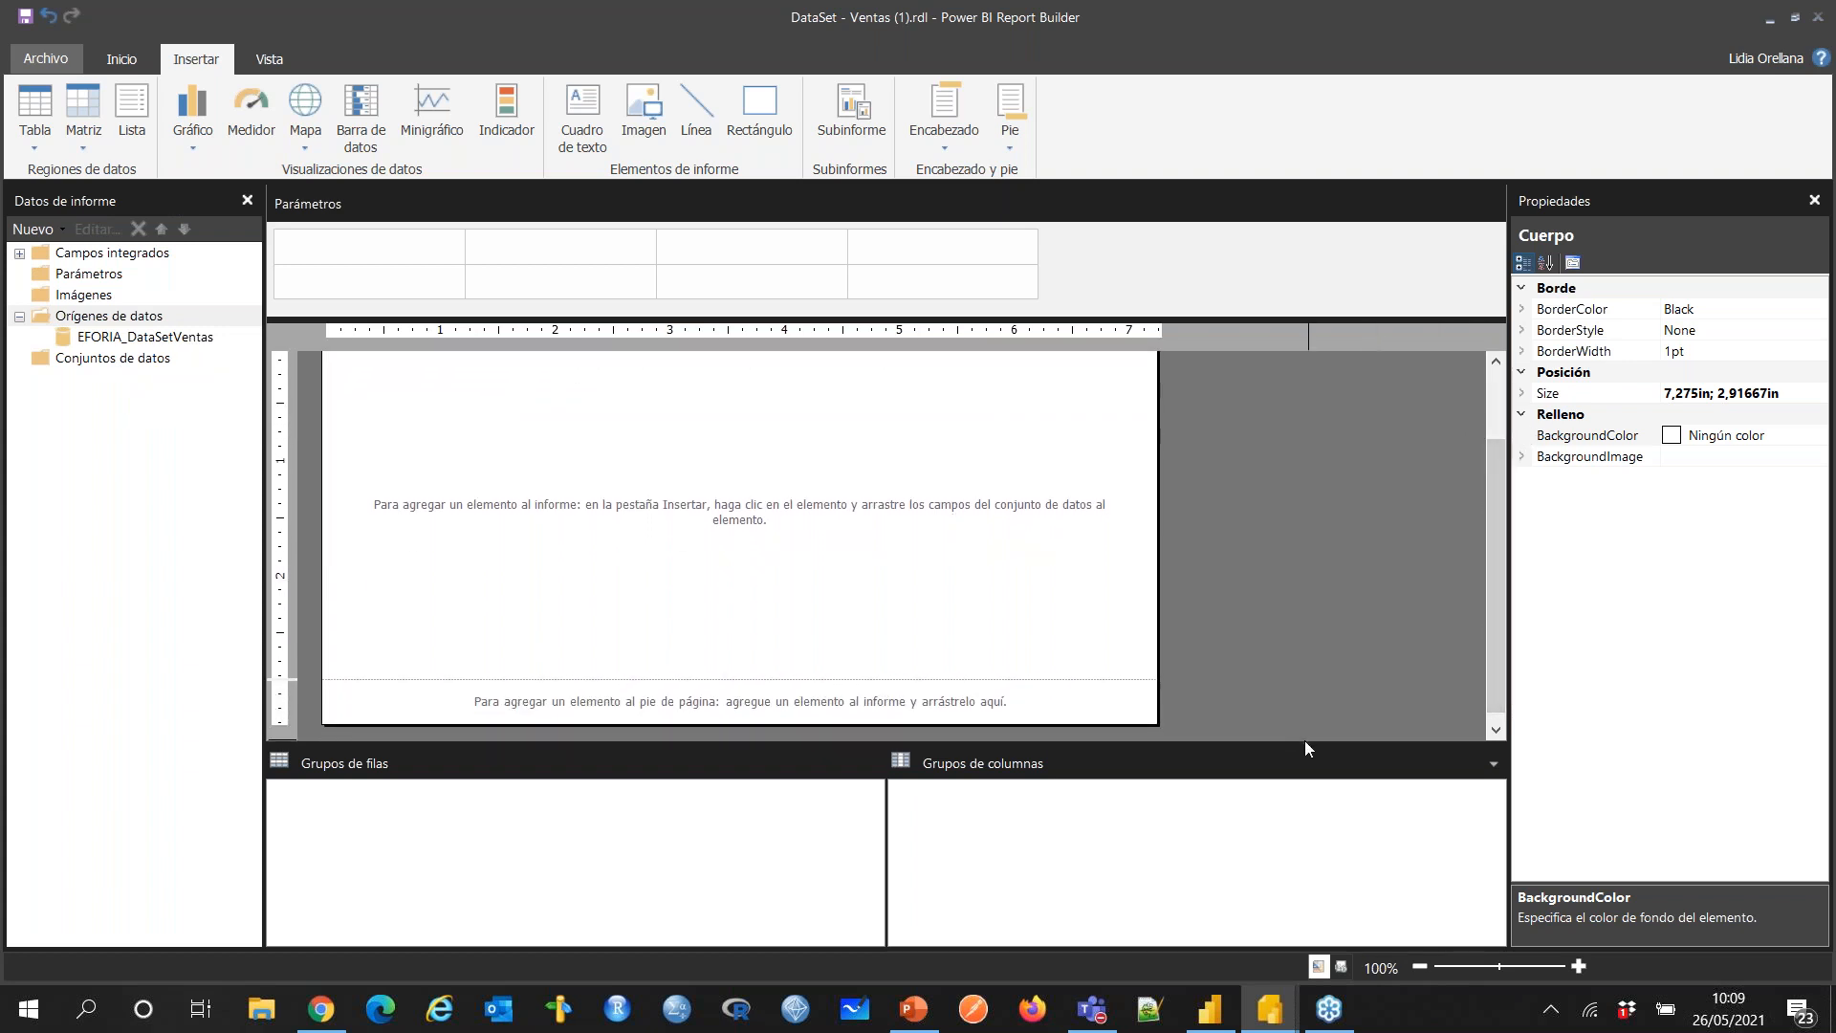
left_click_drag(1304, 741, 1318, 802)
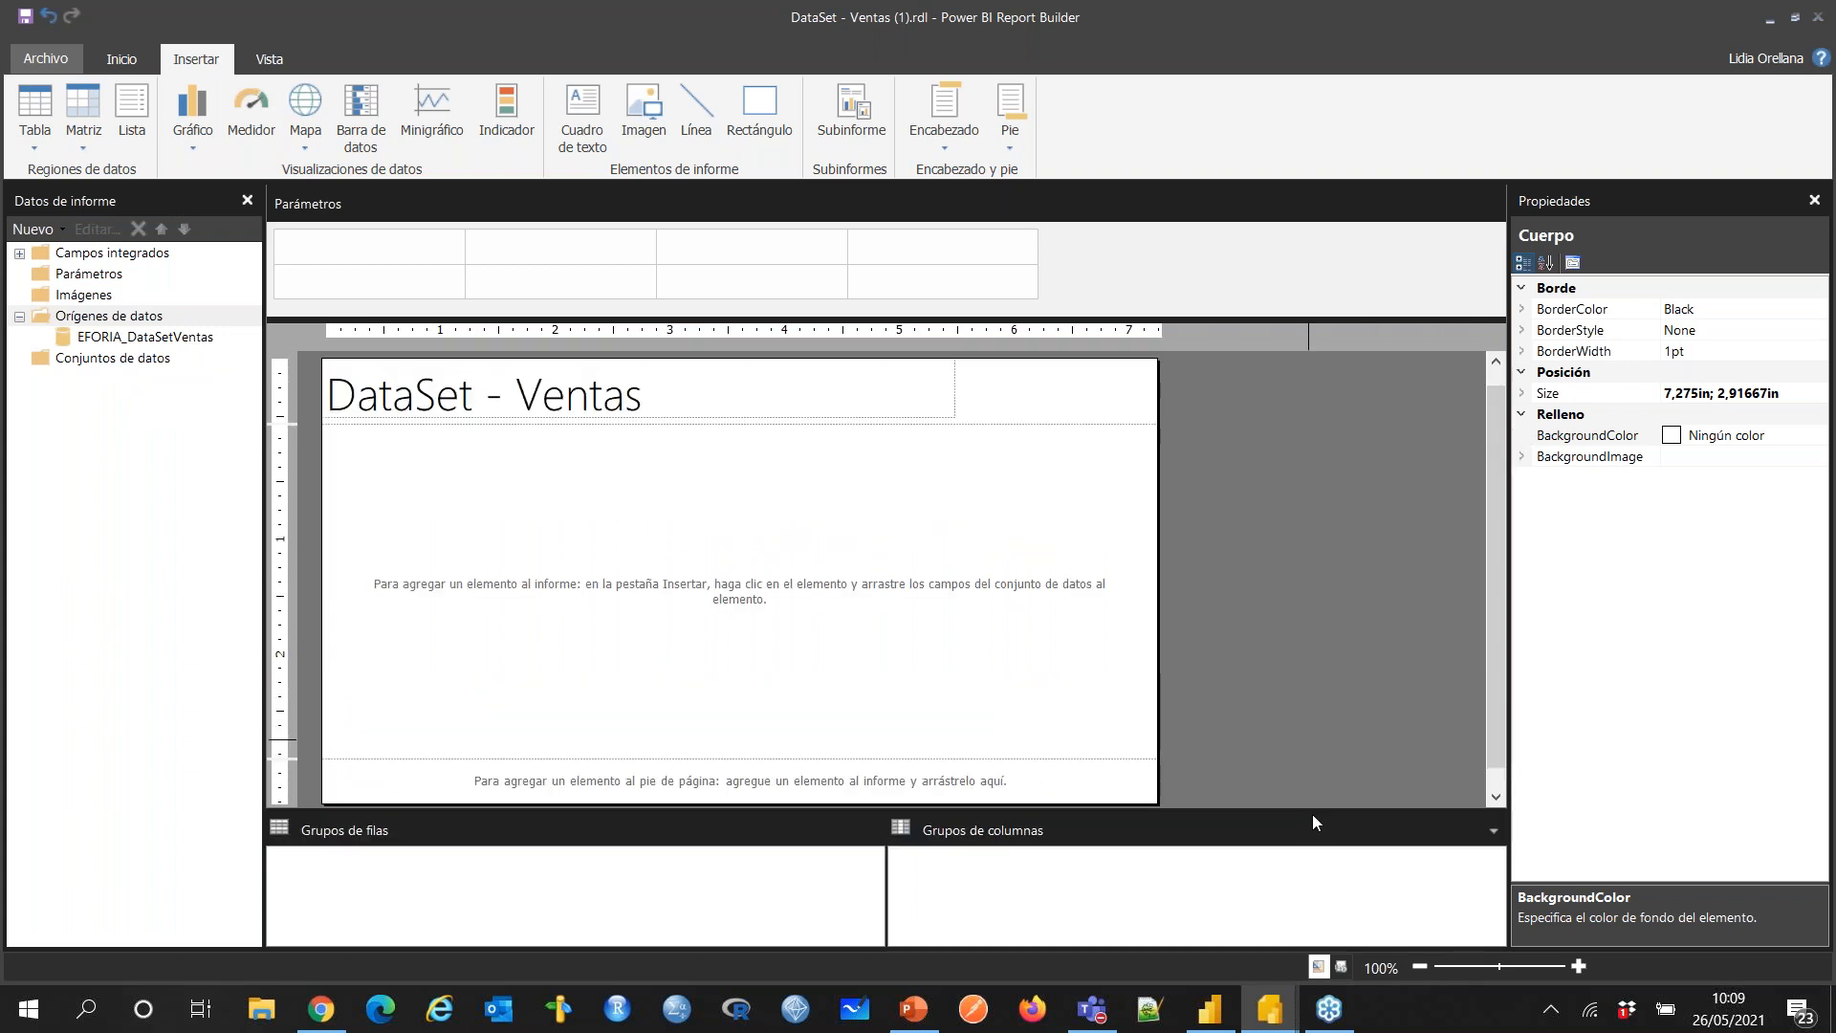
left_click_drag(1313, 813, 1312, 826)
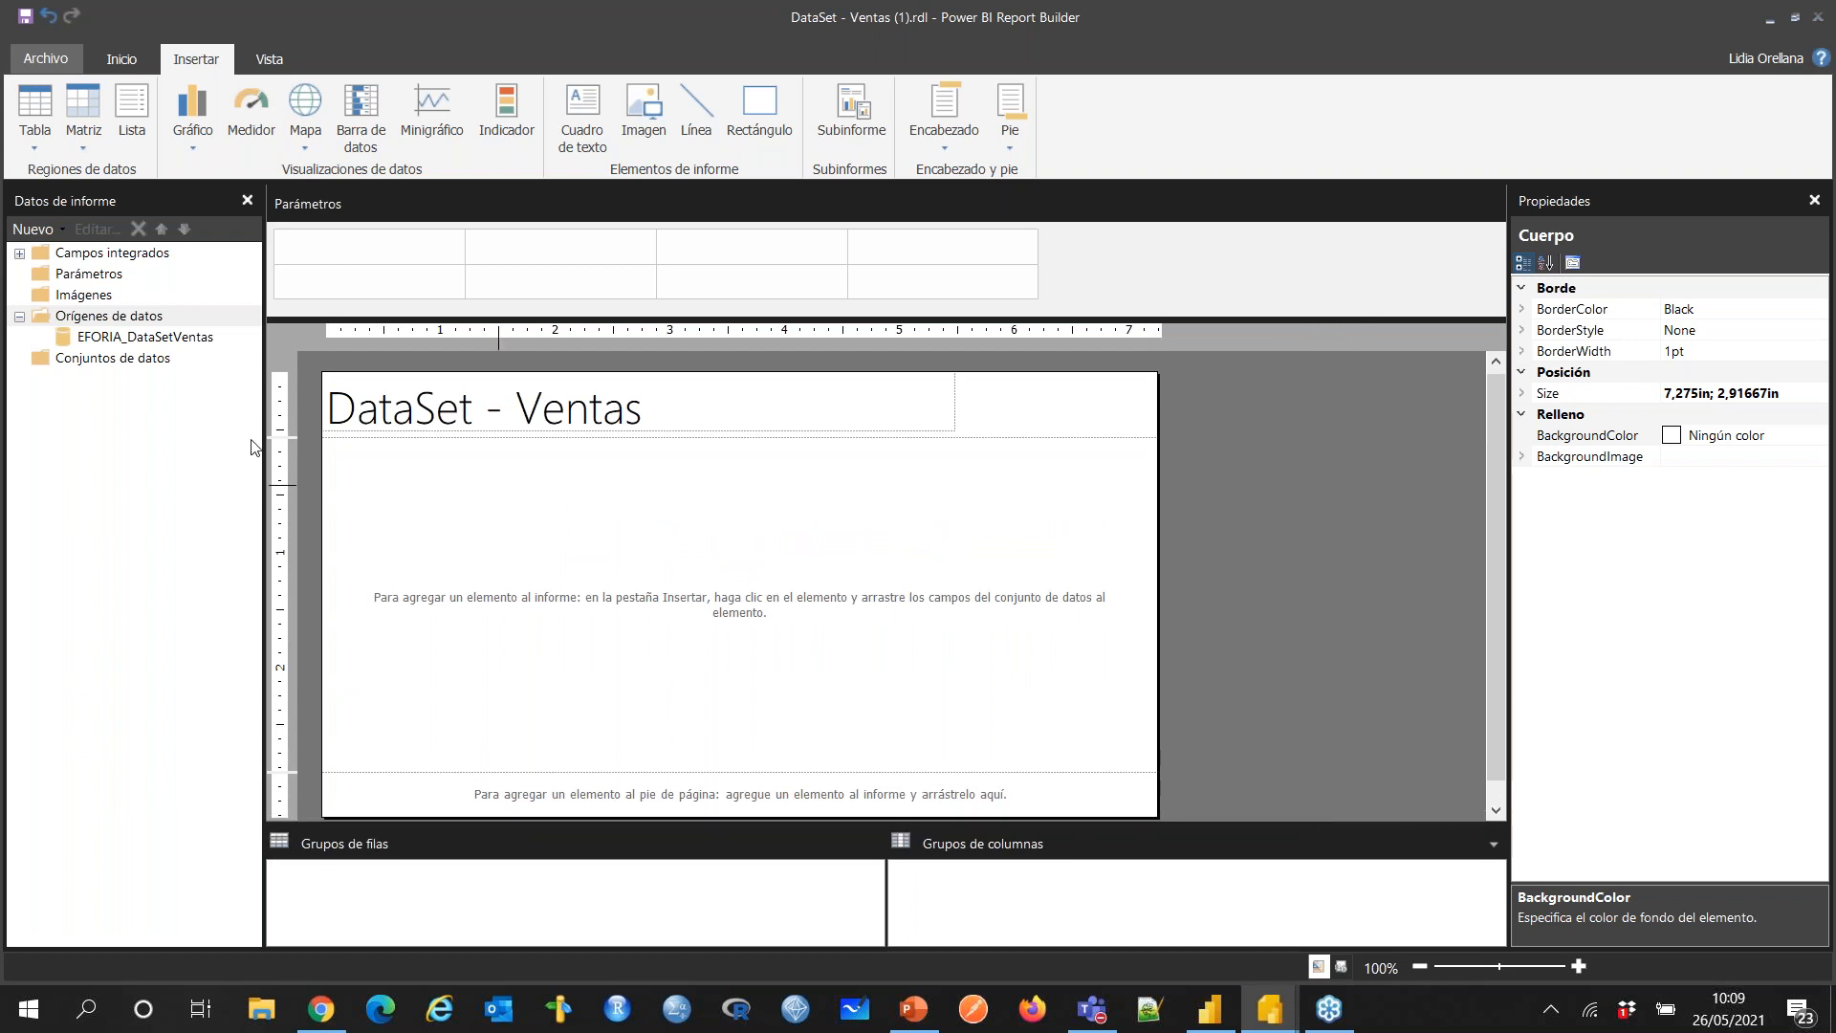
Step: Examine the report's data sources, the EFORIA_DataSetVentas source and the datasets folder by selecting each in turn
left_click(167, 356)
left_click(158, 338)
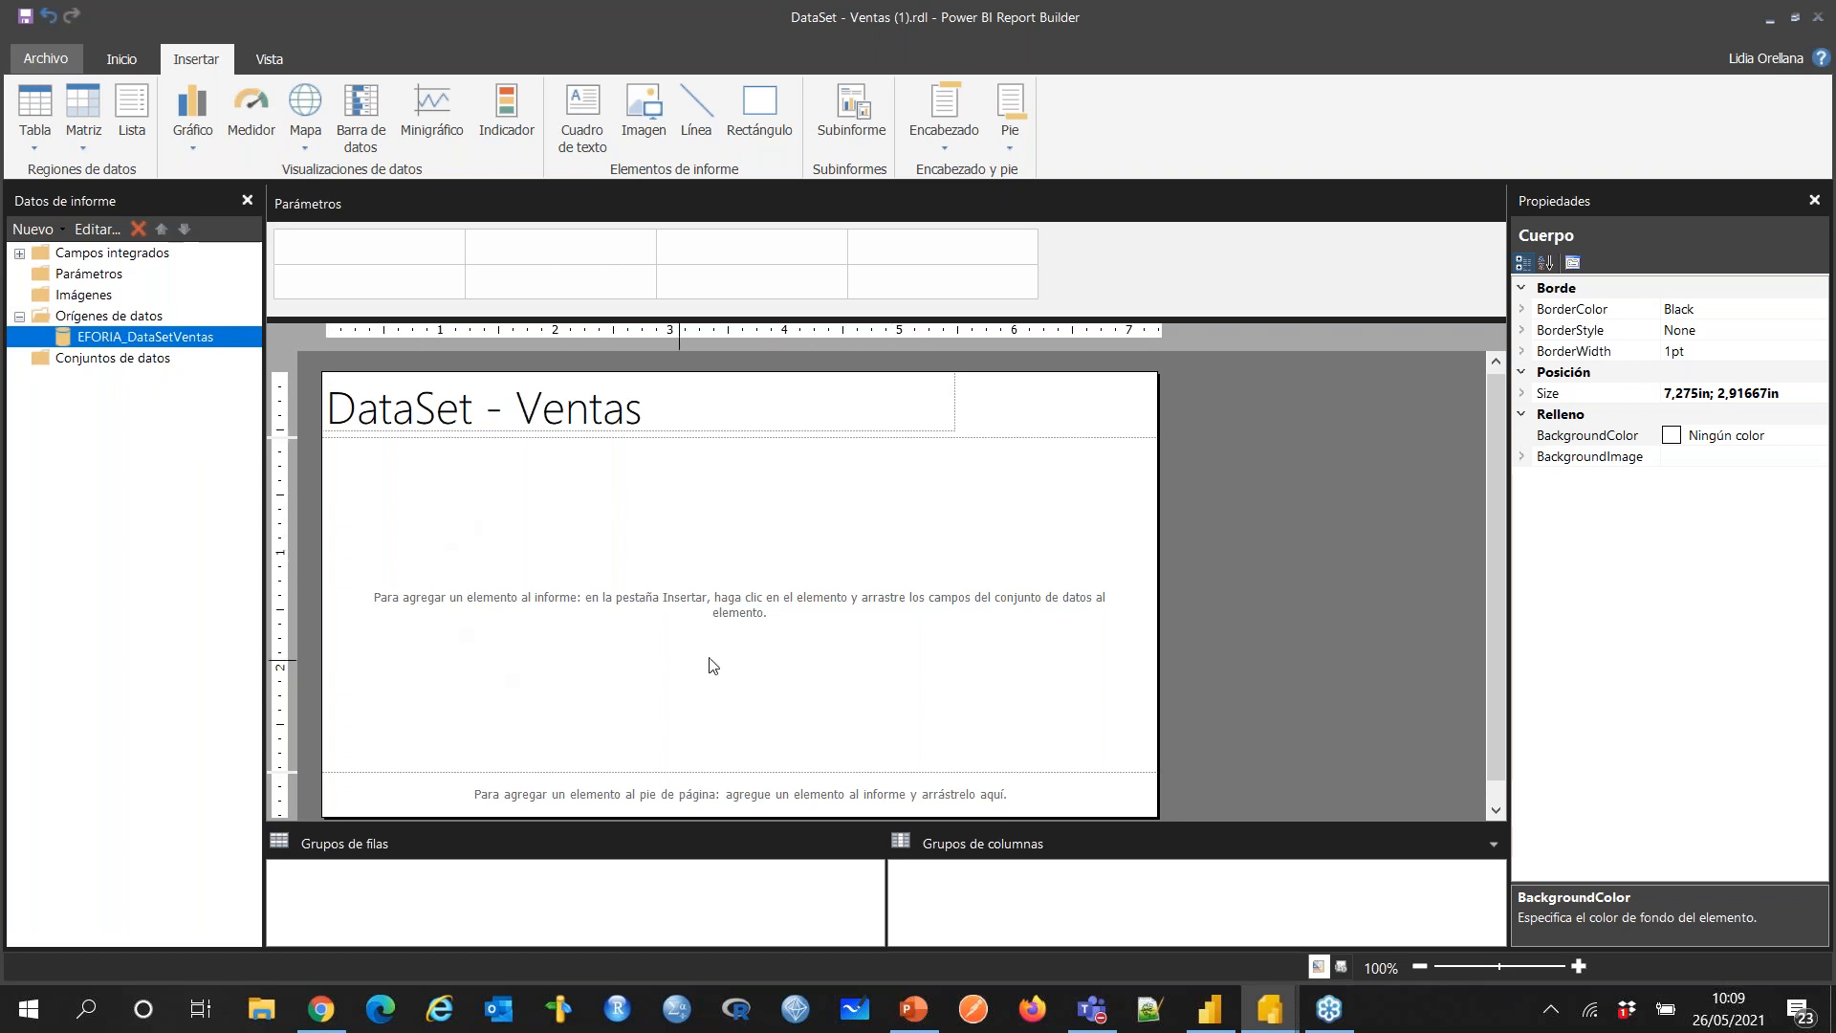
left_click(490, 504)
left_click(122, 359)
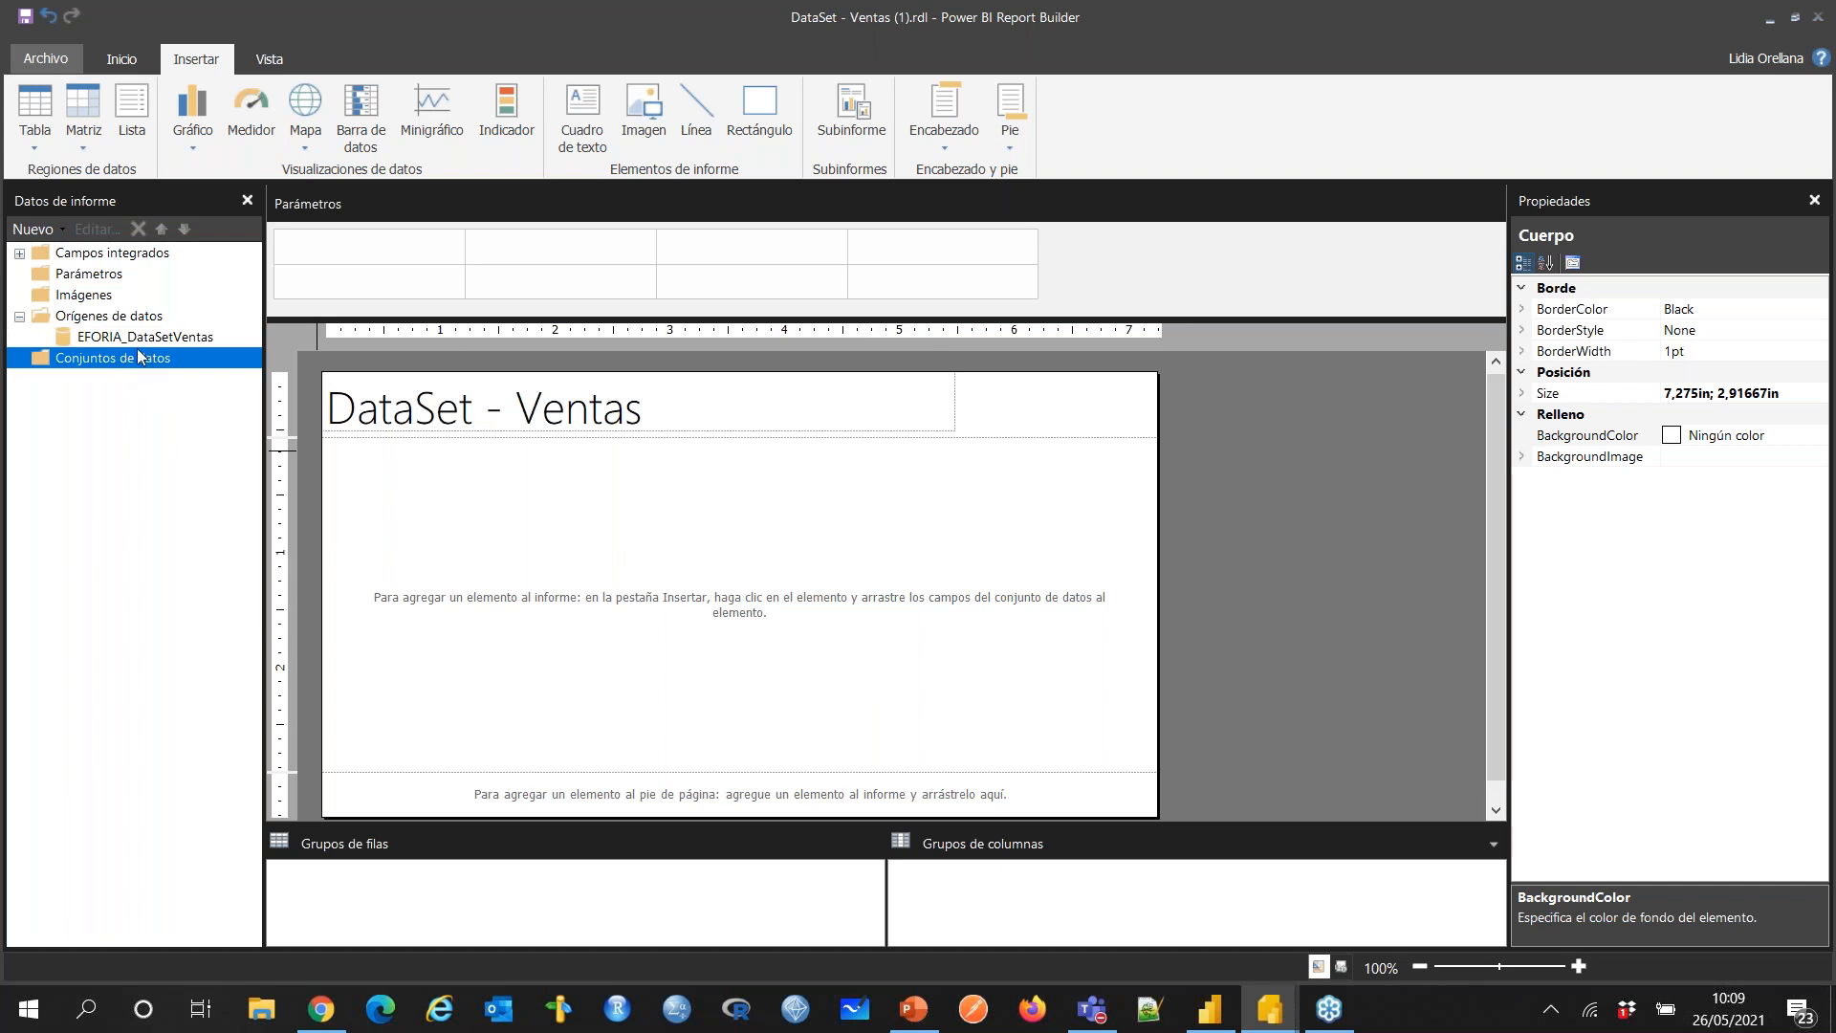
left_click(122, 318)
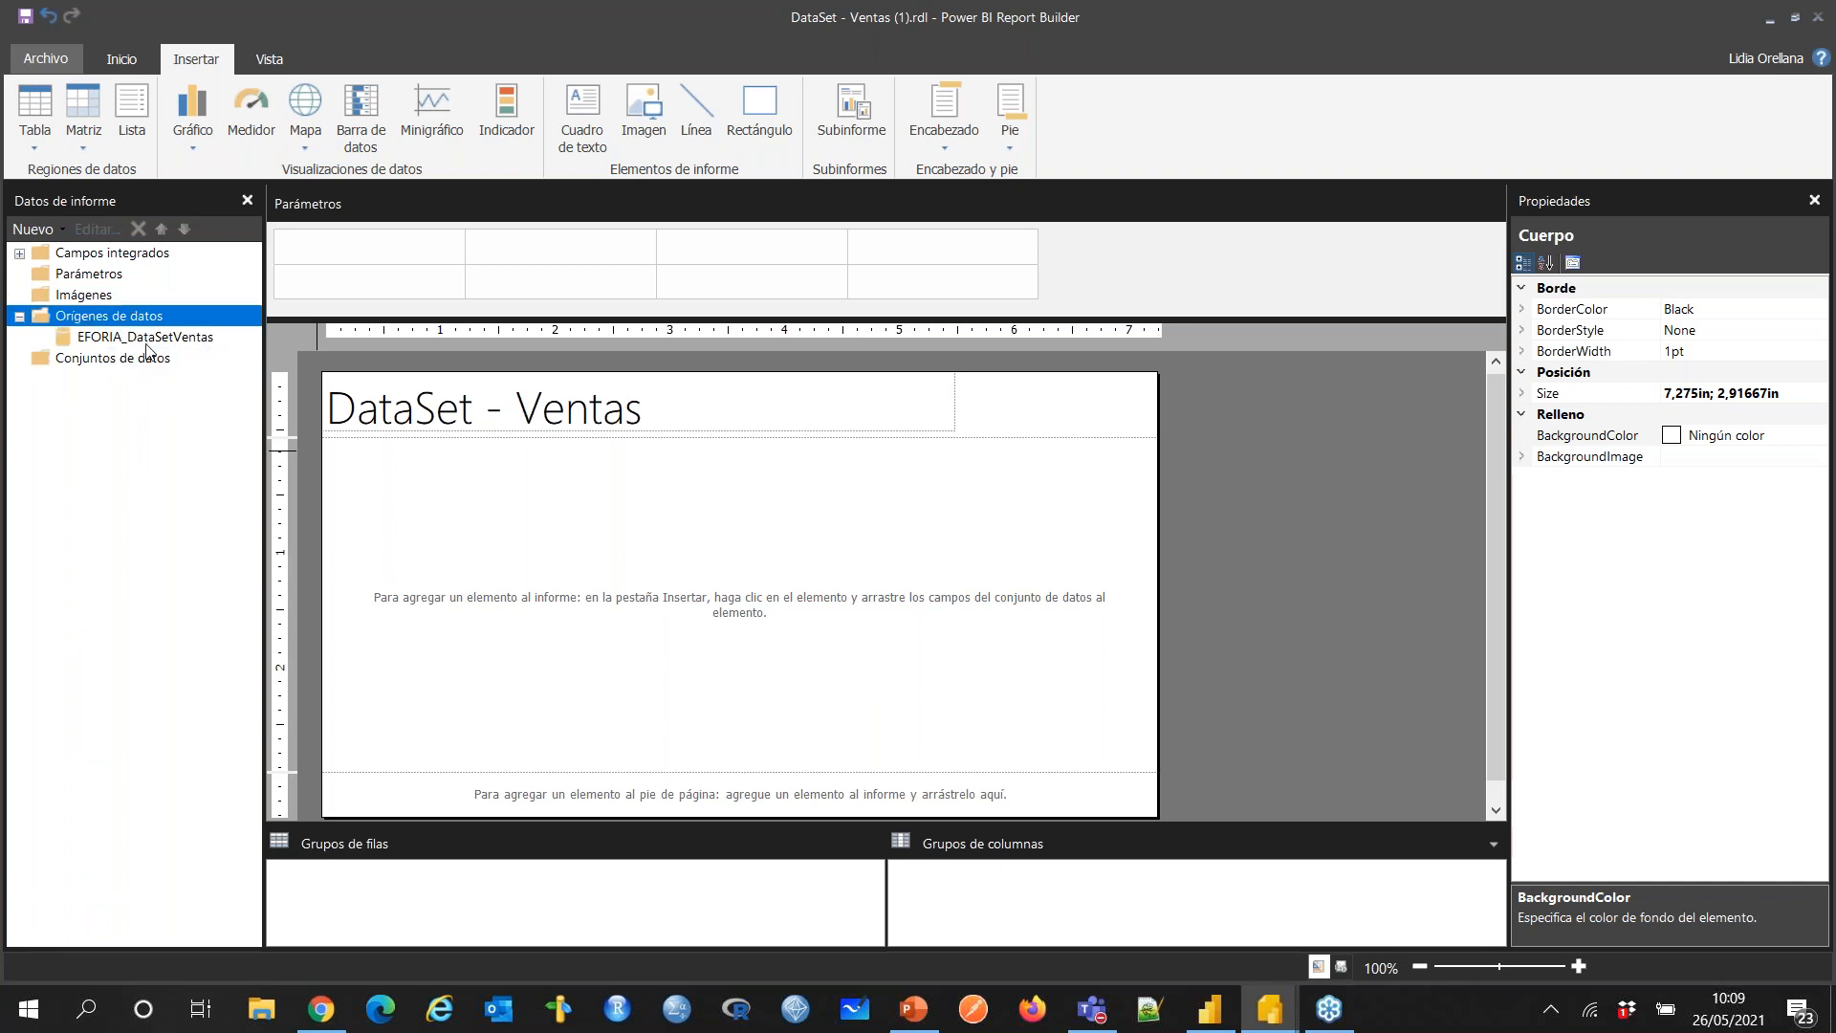
left_click(156, 341)
left_click(103, 362)
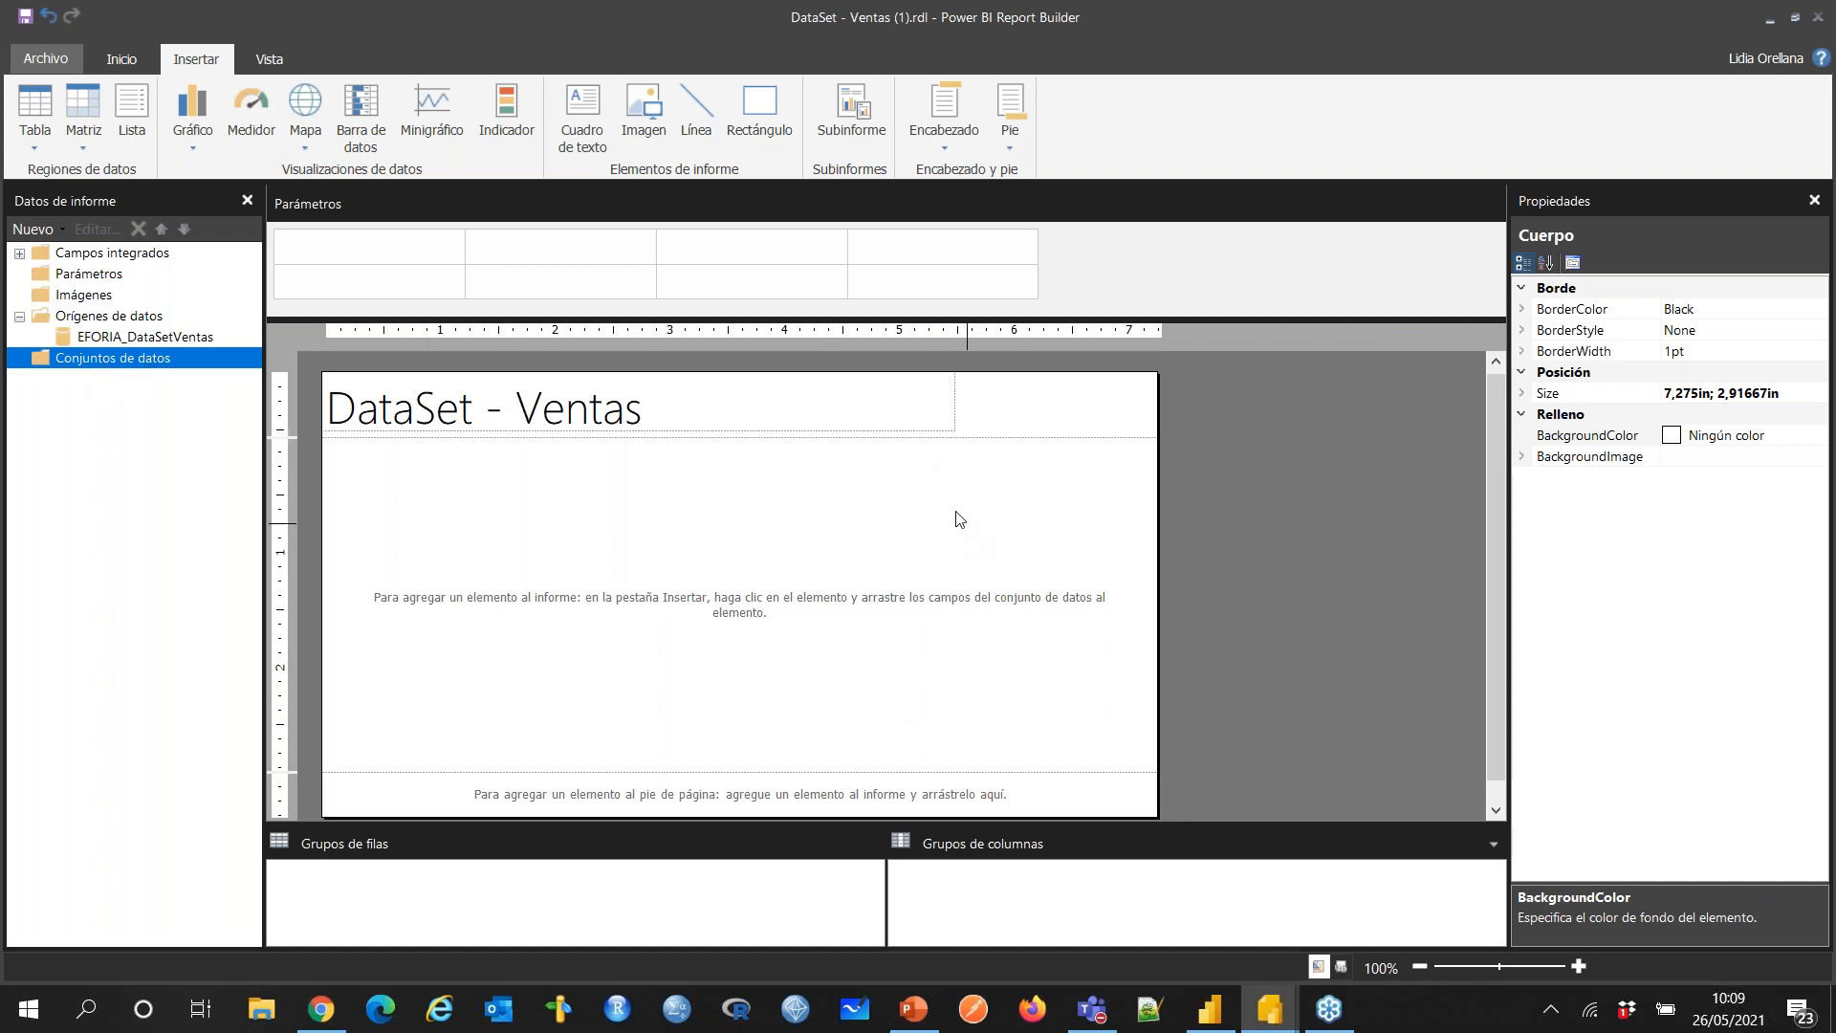
Step: Trim the page header's height slightly to meet the lower edge of the title
left_click(433, 462)
left_click_drag(424, 437, 416, 434)
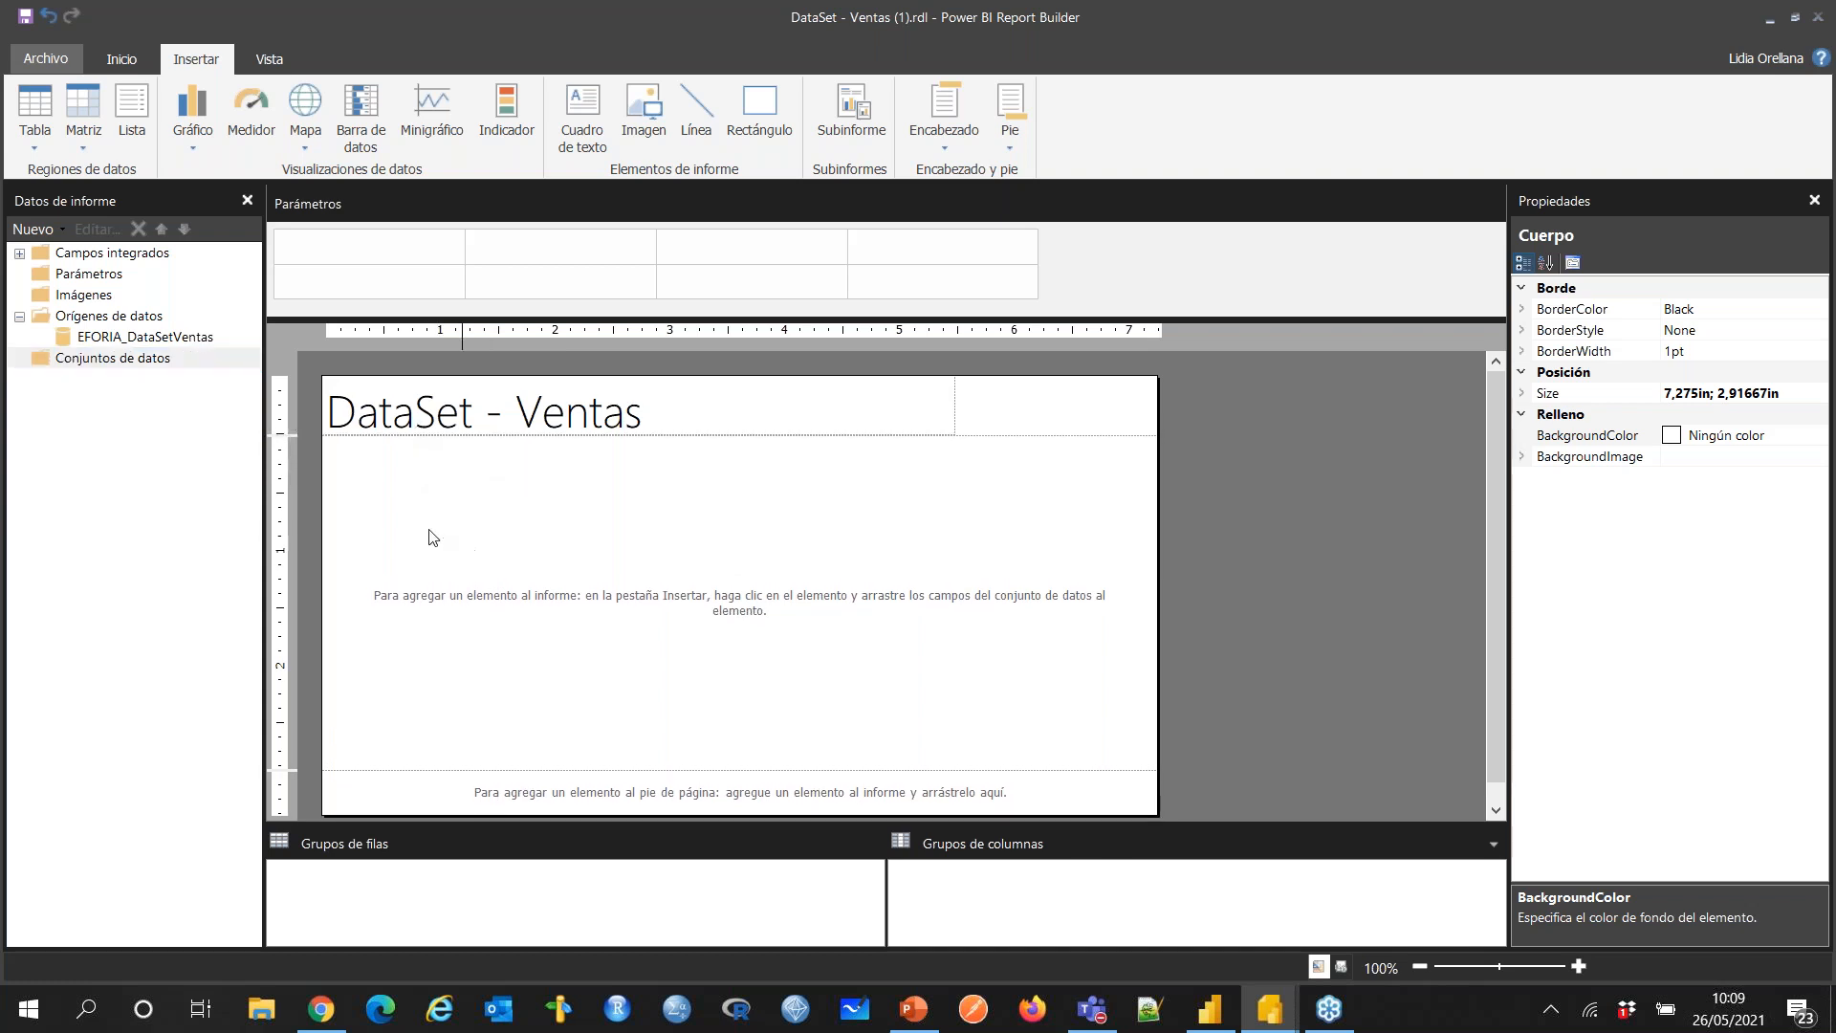
Step: Start a new dataset that uses EFORIA_DataSetVentas as its data source
right_click(108, 357)
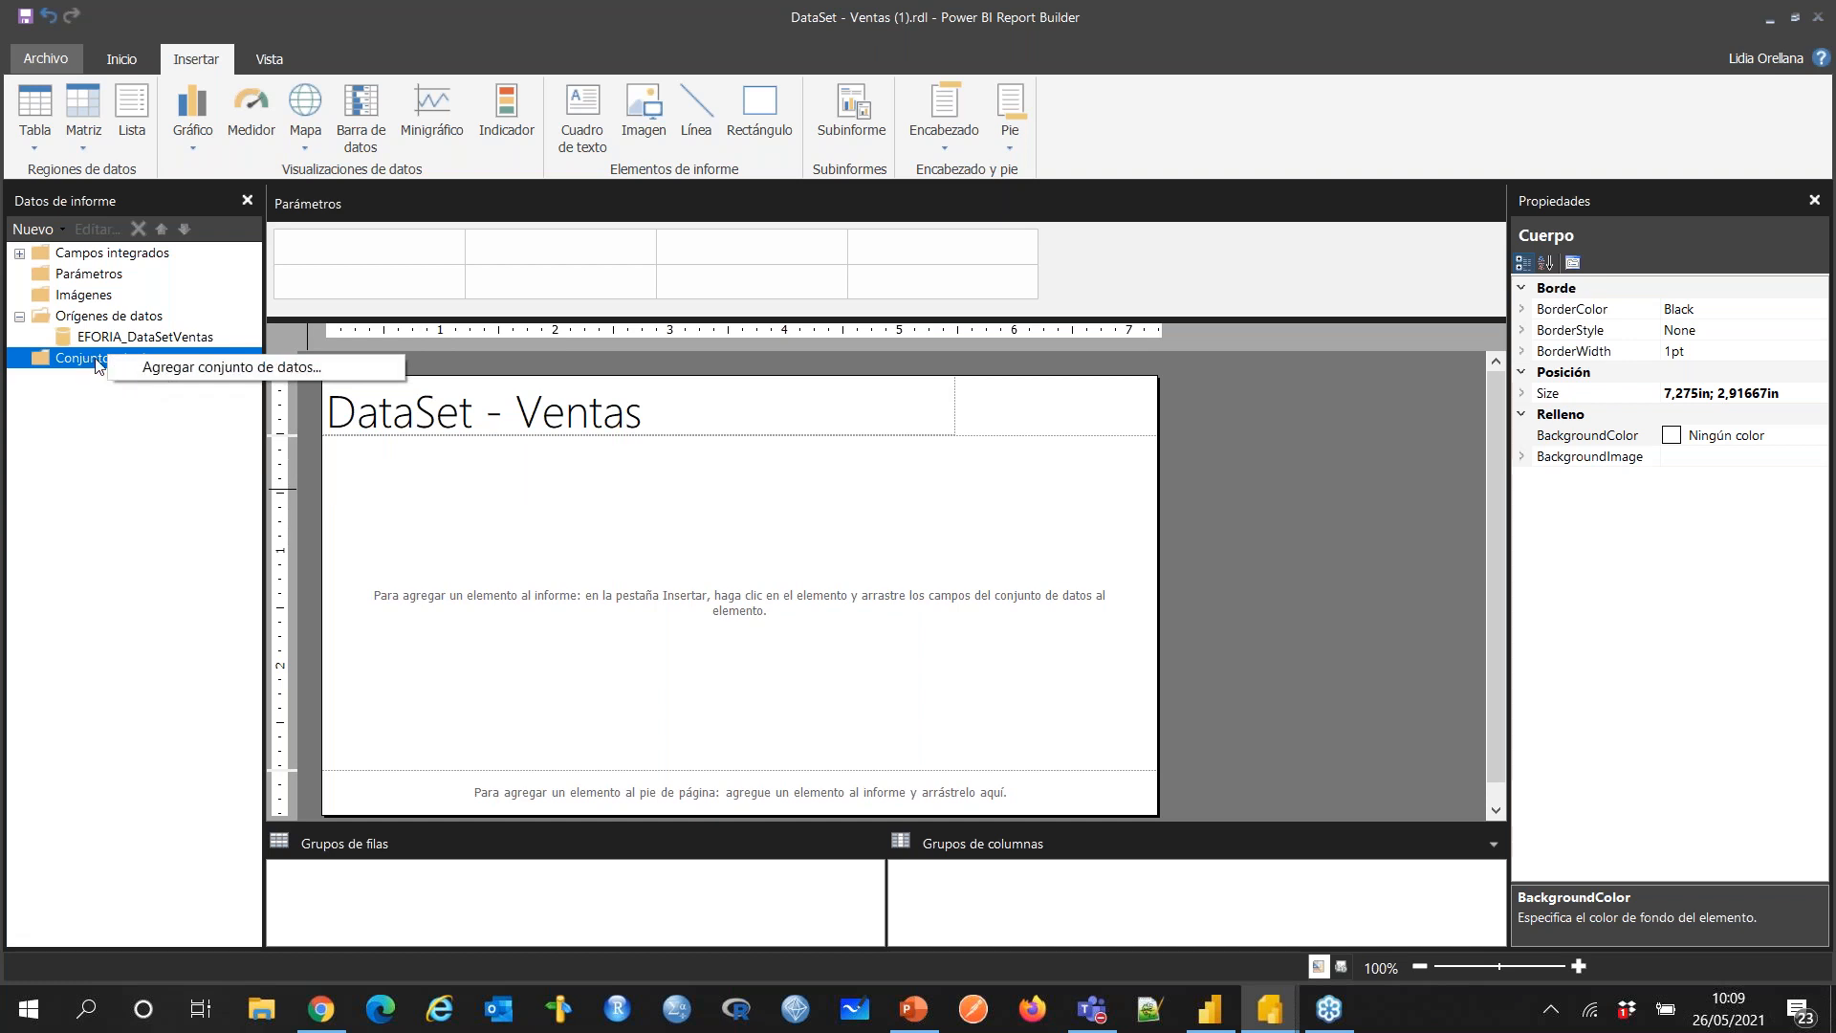
left_click(146, 374)
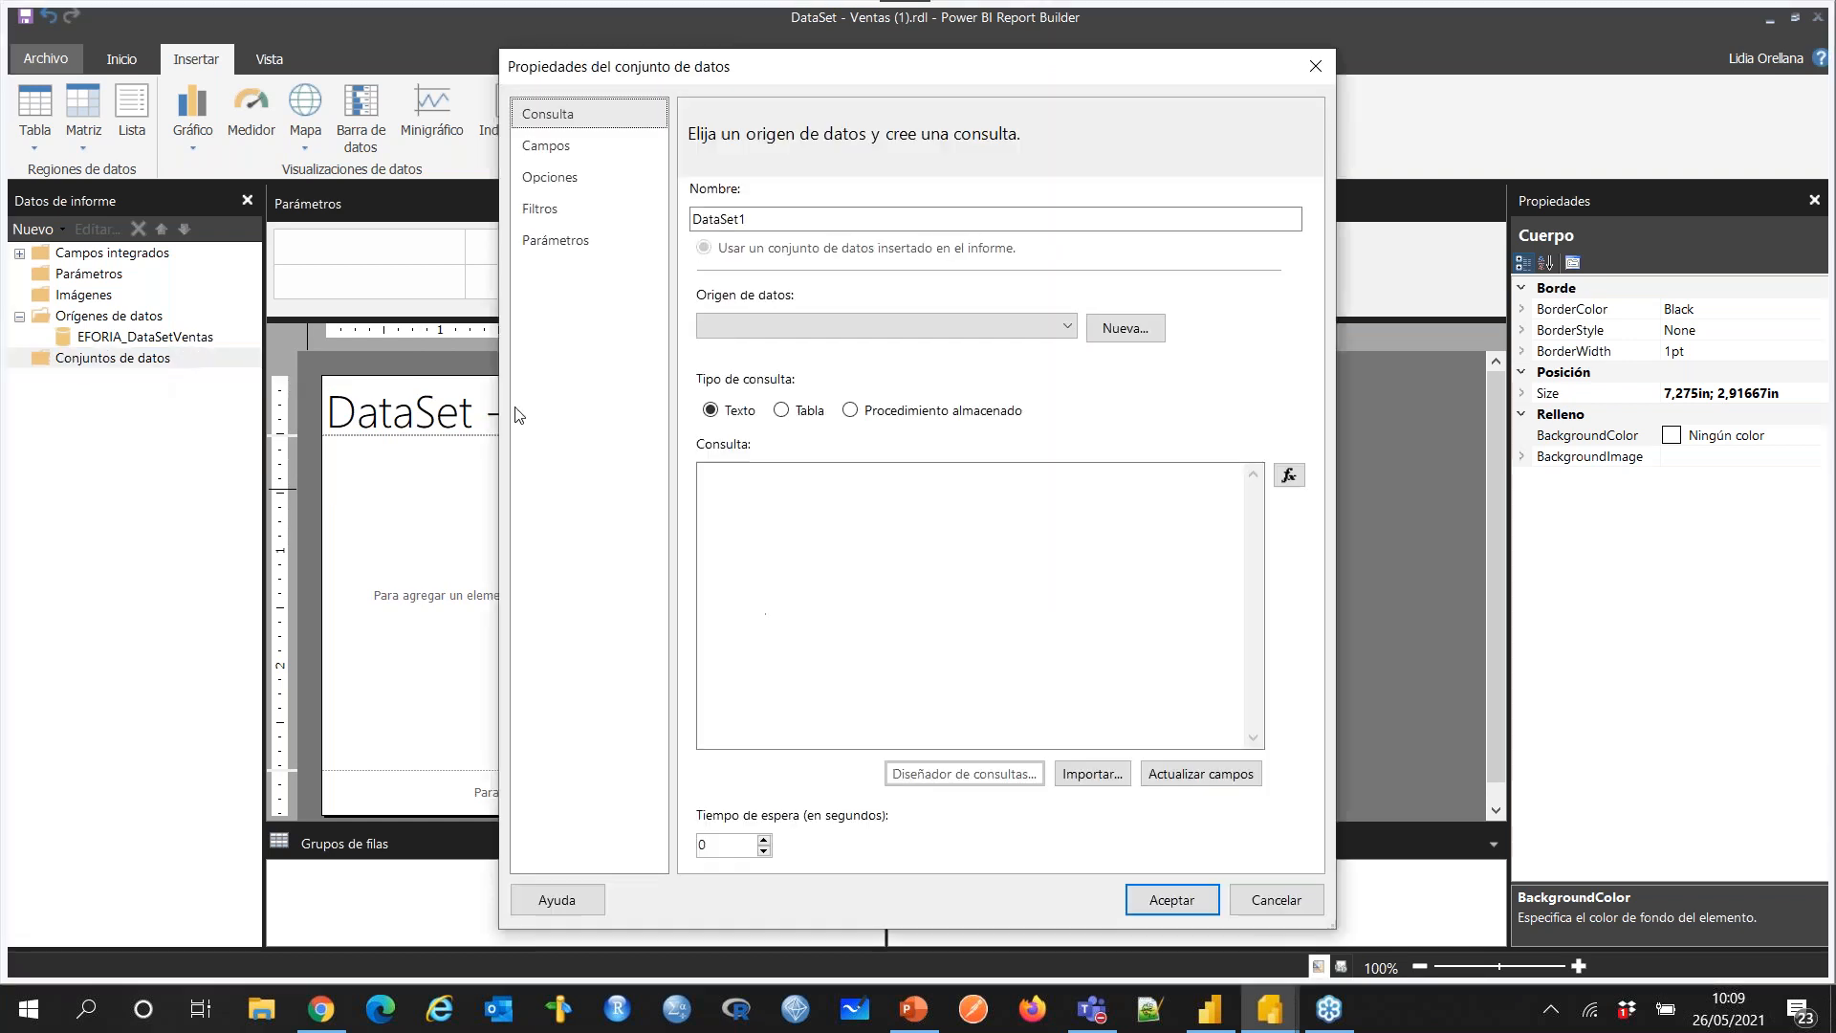
left_click(868, 327)
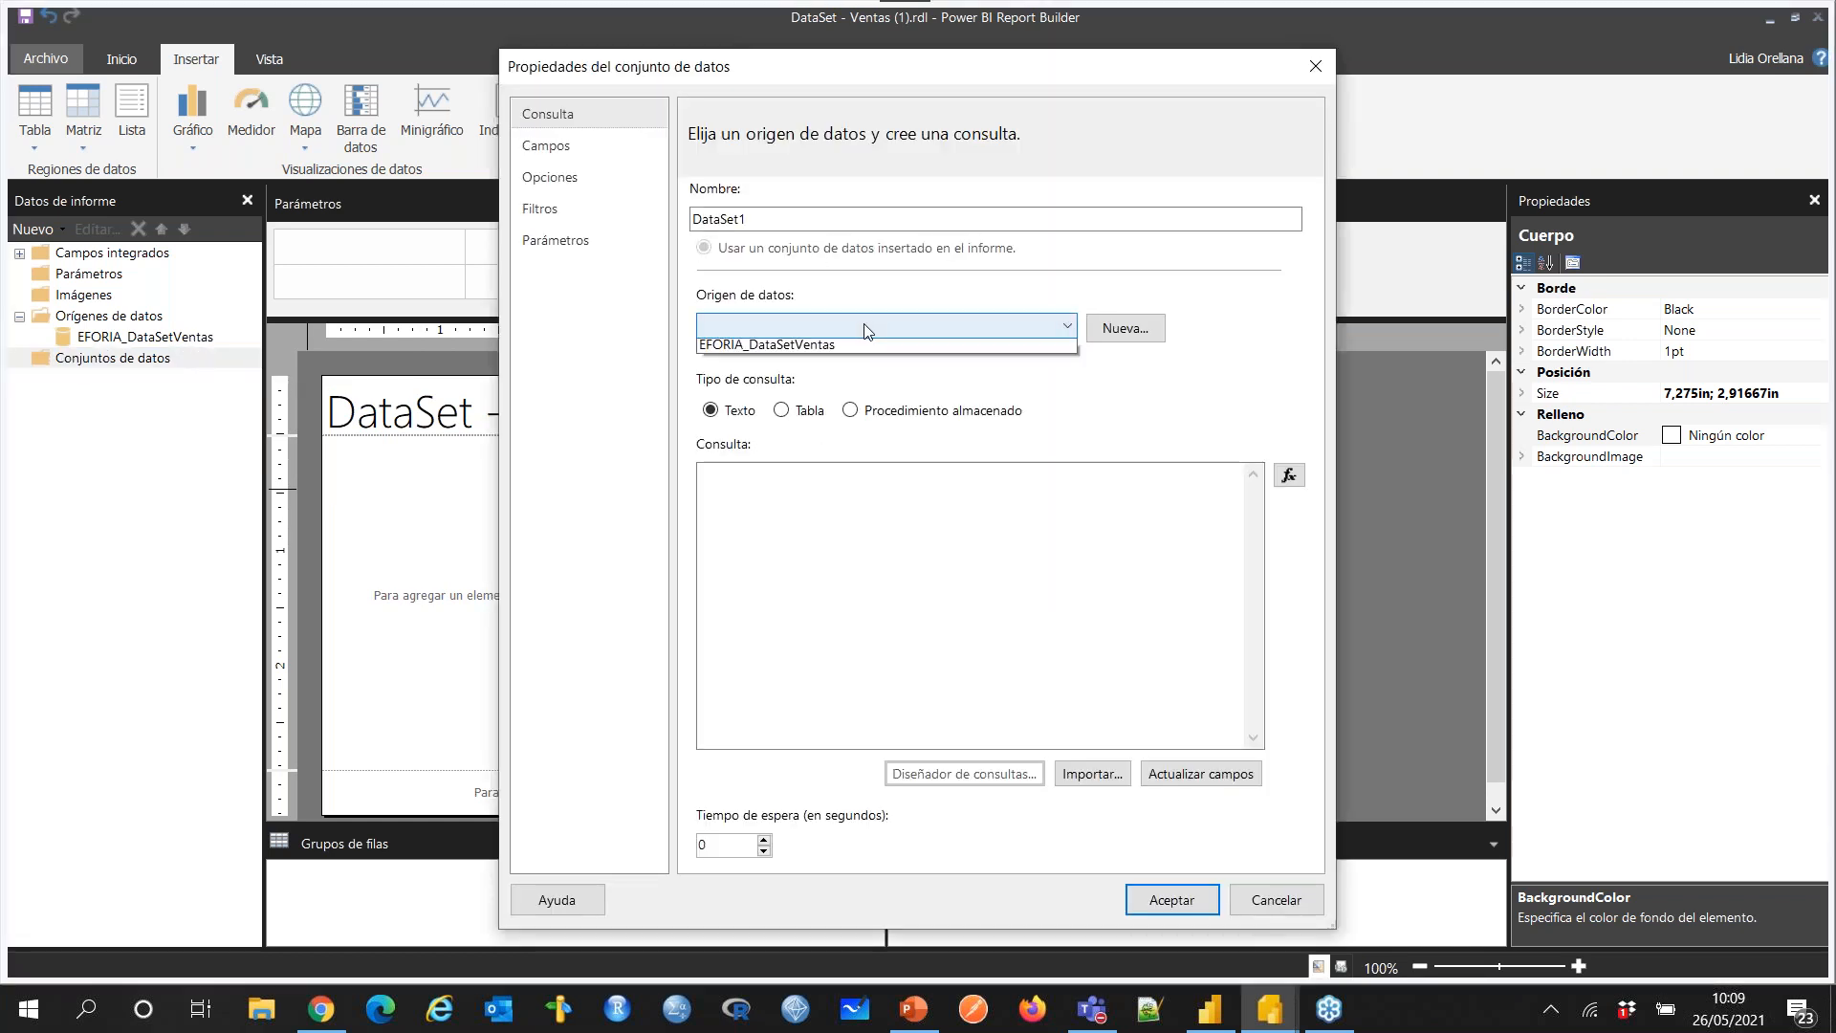
left_click(760, 351)
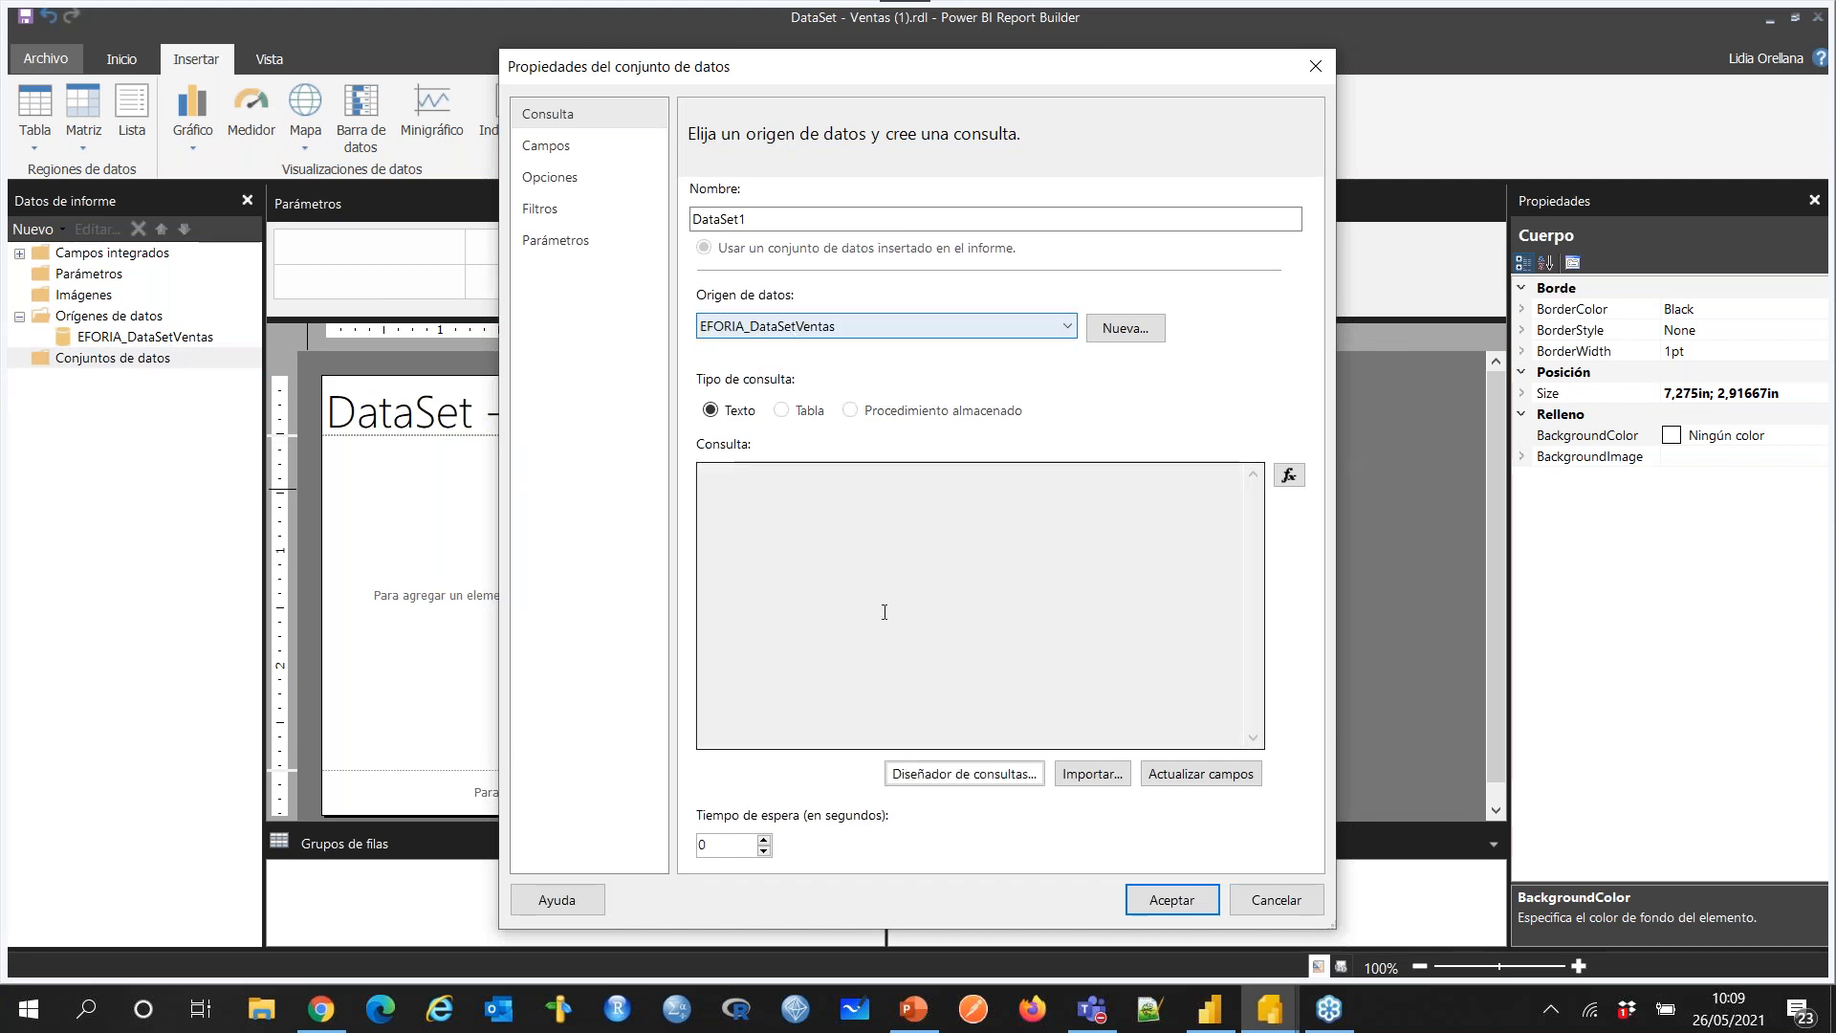
Step: Design a query for the dataset with ClassID and ProductKey from Productos and GeographyKey and Longitud from Tiendas
left_click(1018, 773)
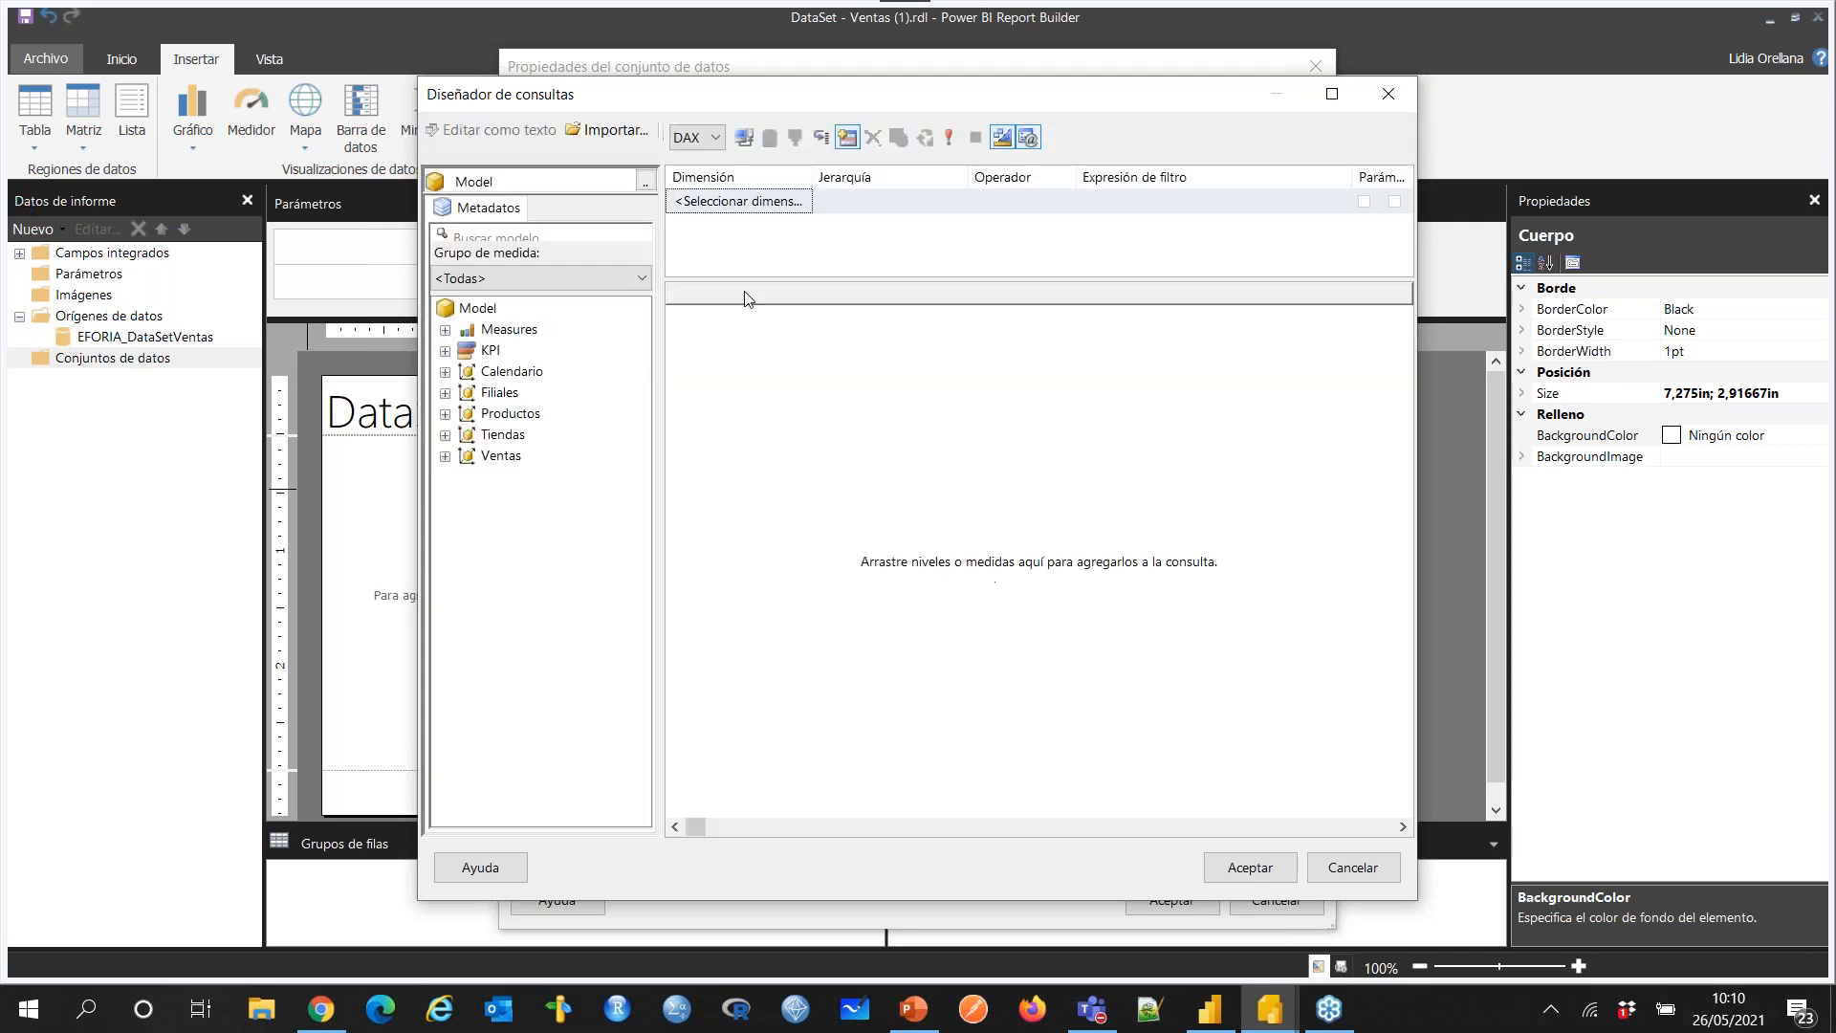
double_click(490, 419)
left_click_drag(514, 440, 784, 400)
left_click_drag(536, 476, 790, 449)
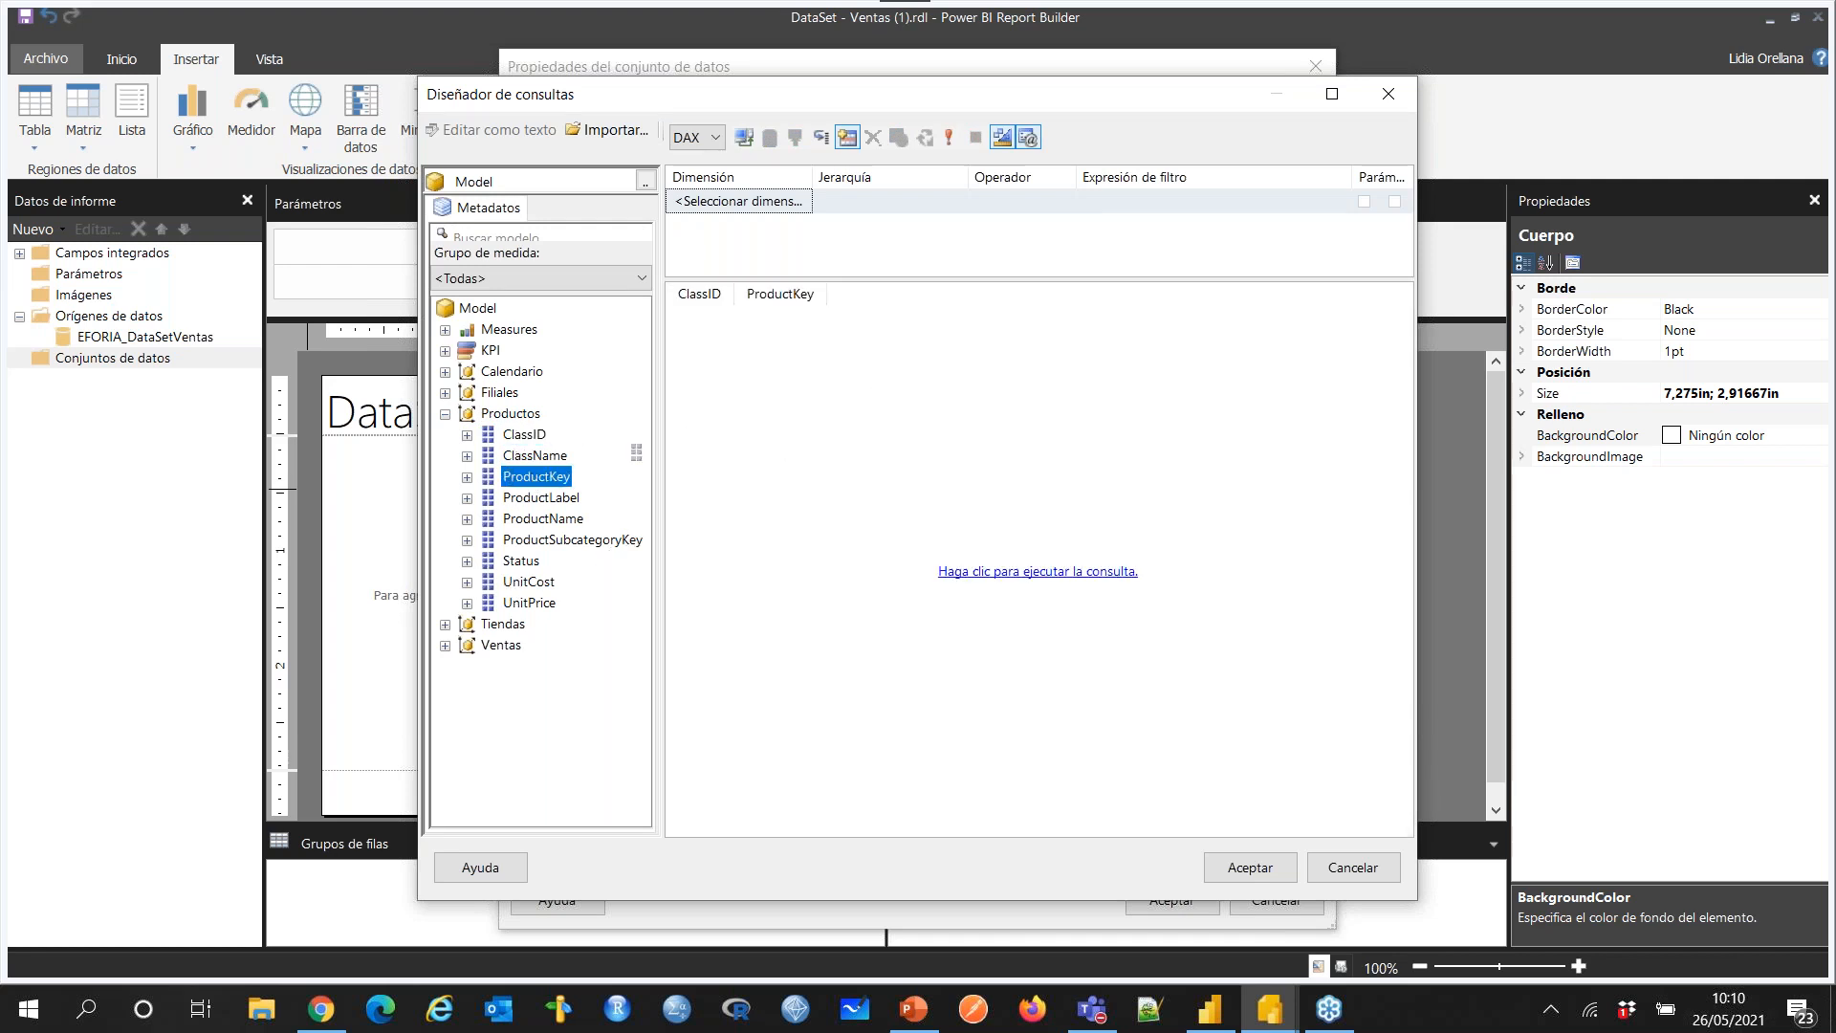
left_click(445, 623)
left_click(535, 646)
left_click_drag(534, 654, 959, 465)
left_click_drag(529, 708, 959, 545)
left_click(445, 603)
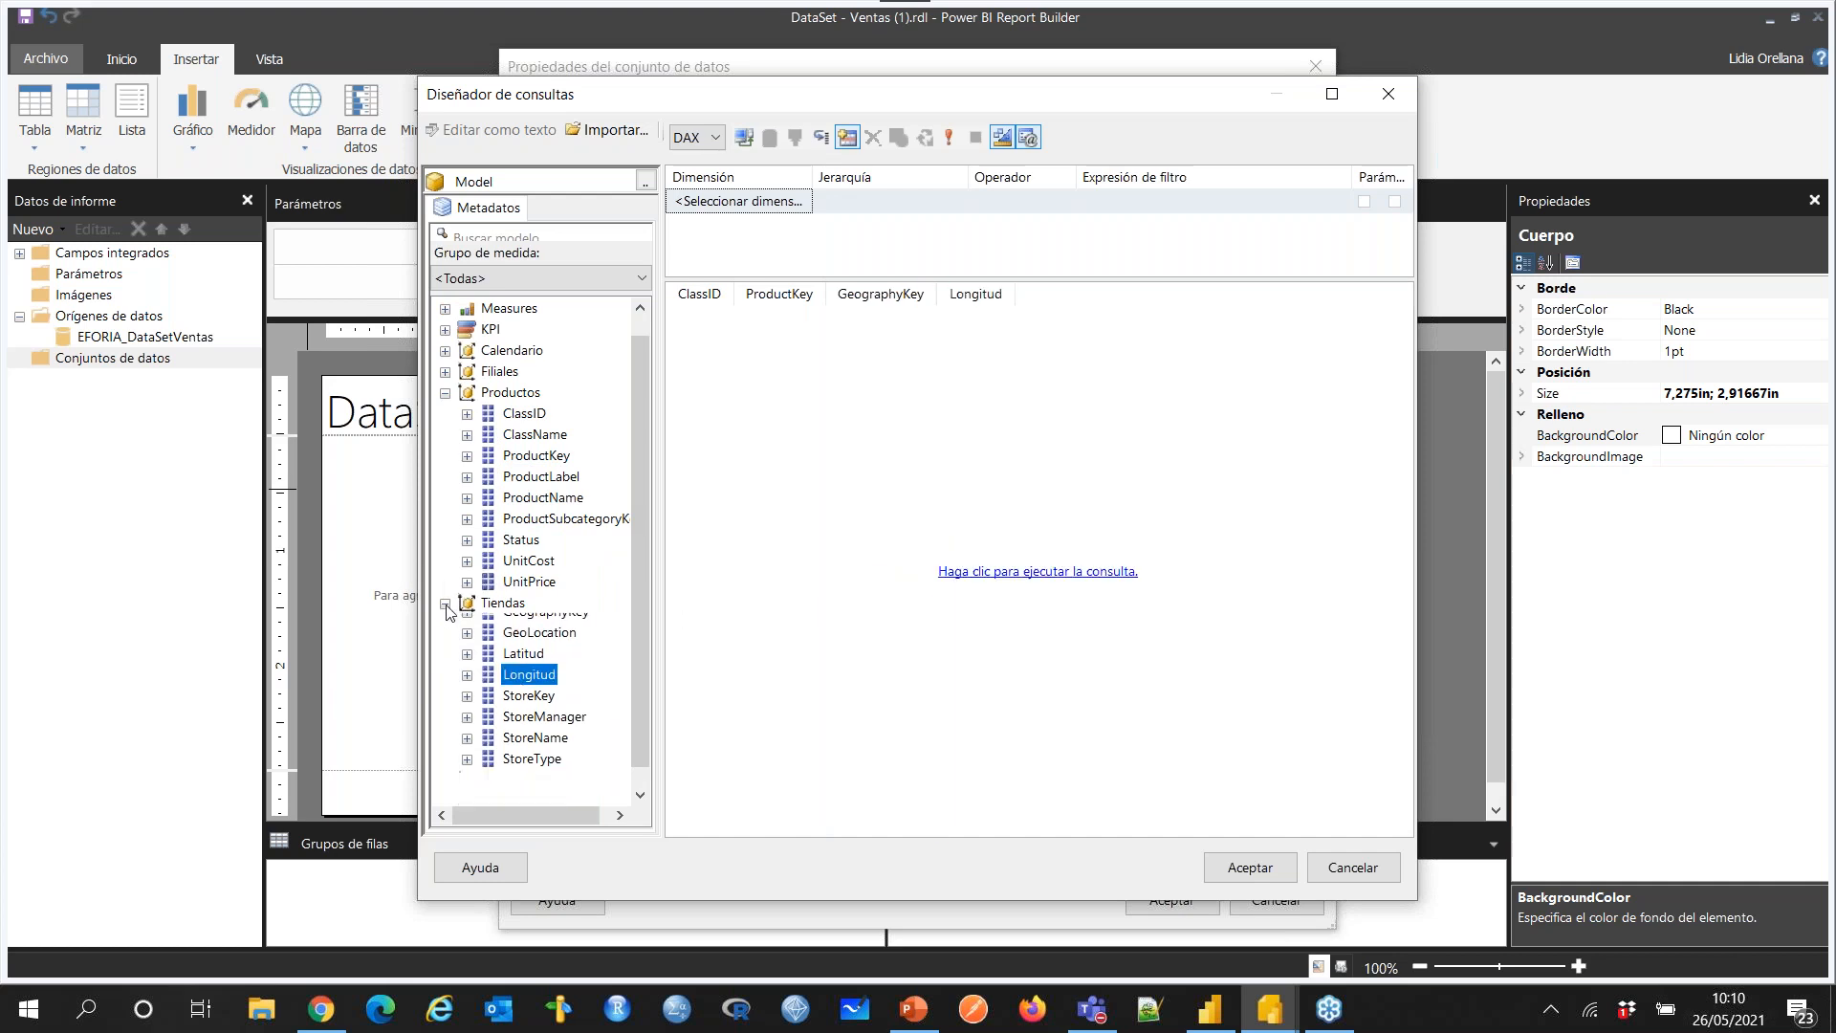
Step: Add SalesKey from Ventas to the query and discard the whole query design
left_click(444, 645)
left_click_drag(528, 666, 1114, 555)
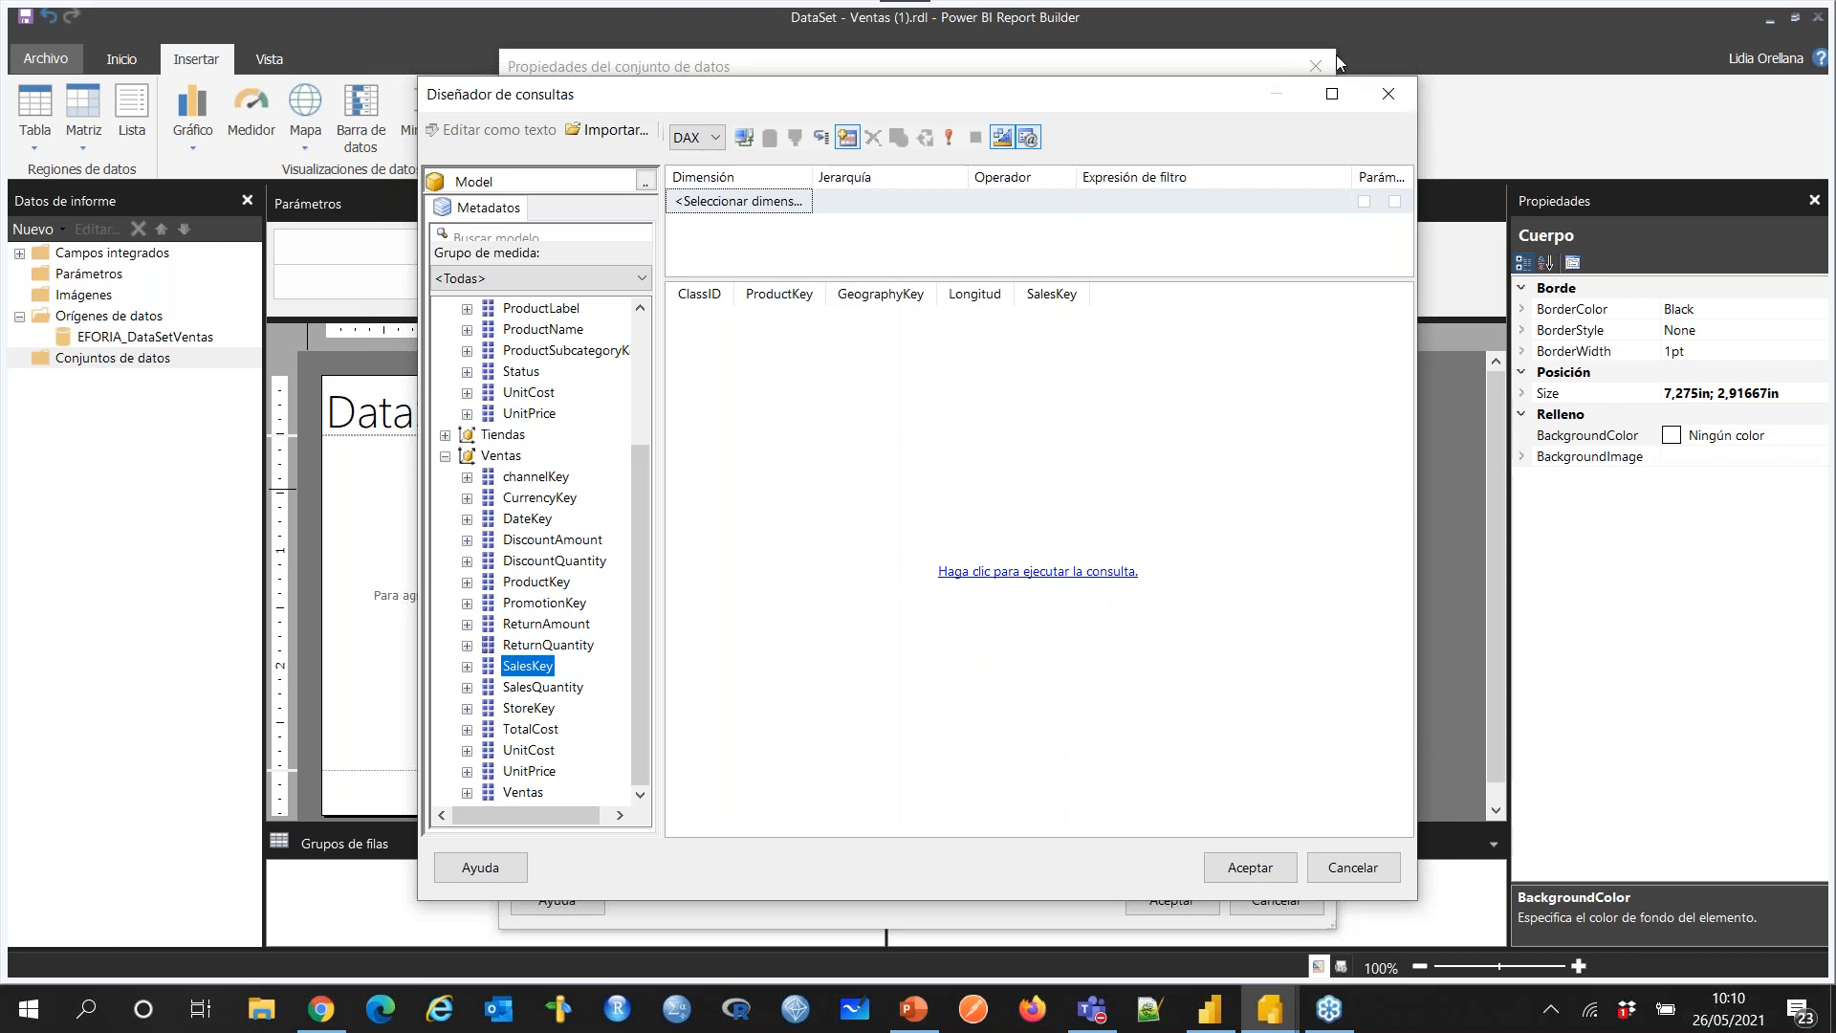
left_click(1388, 93)
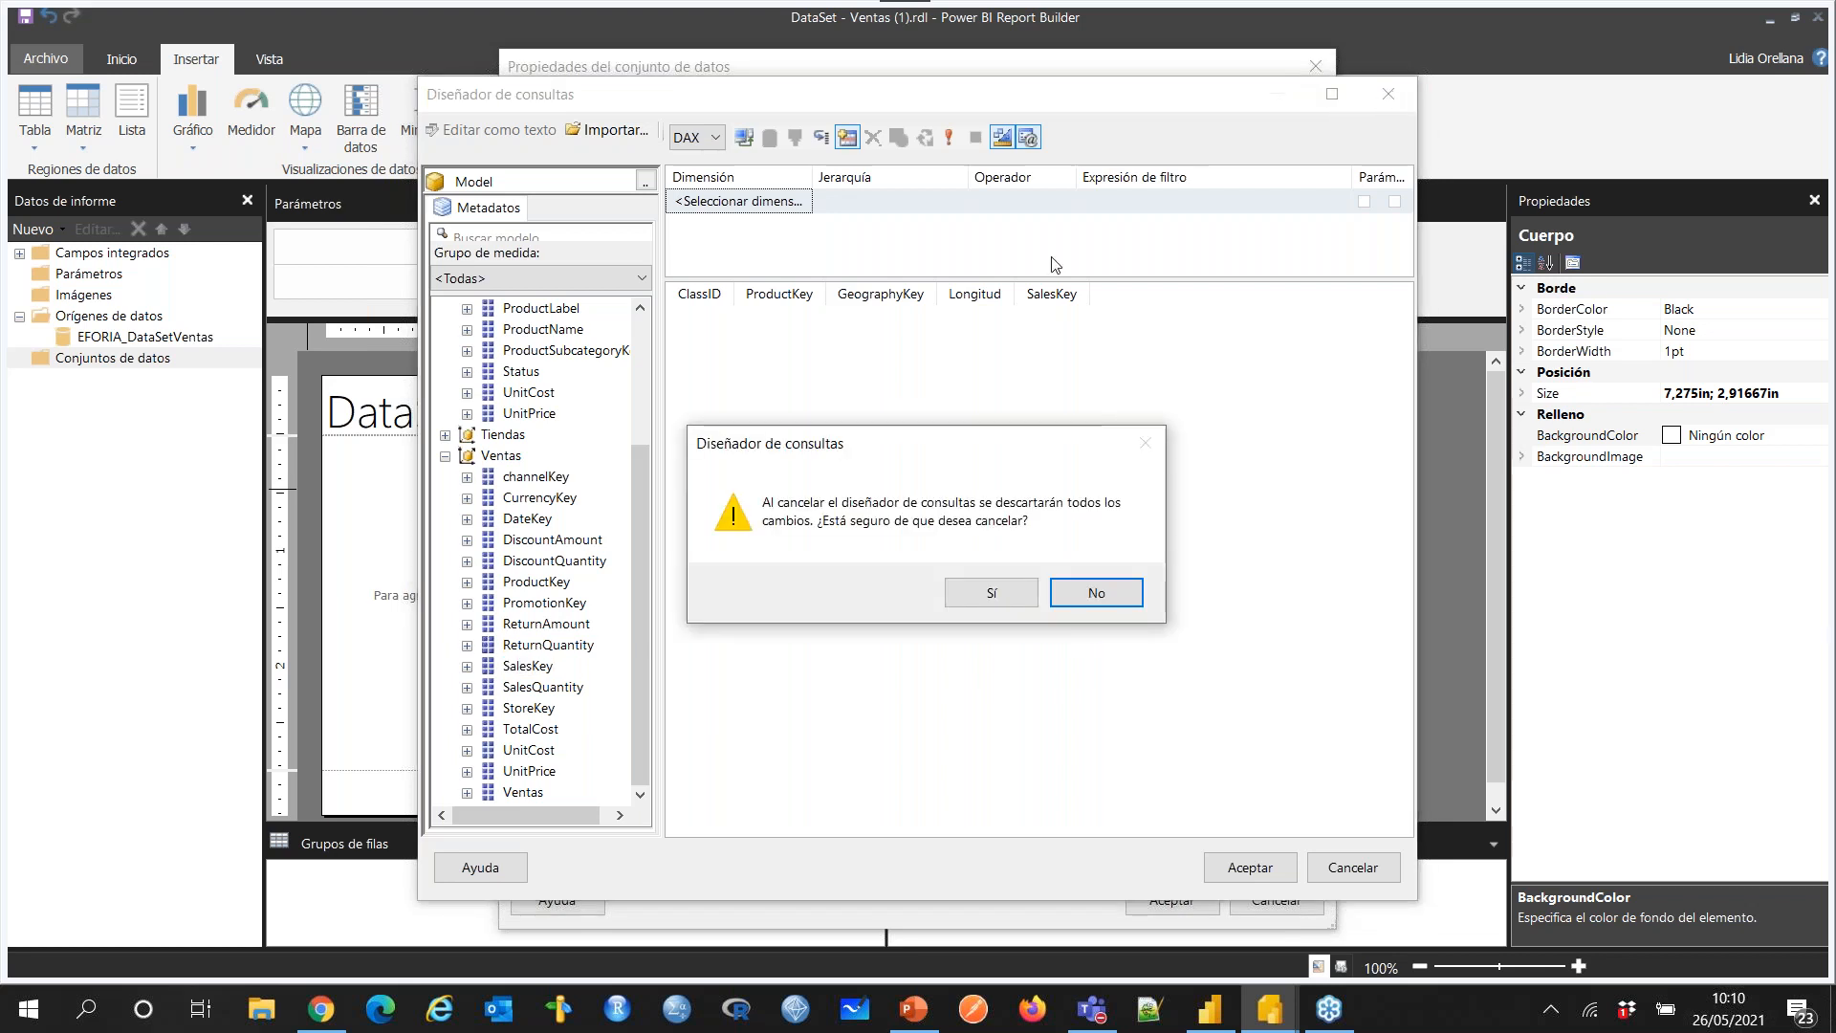
left_click(990, 594)
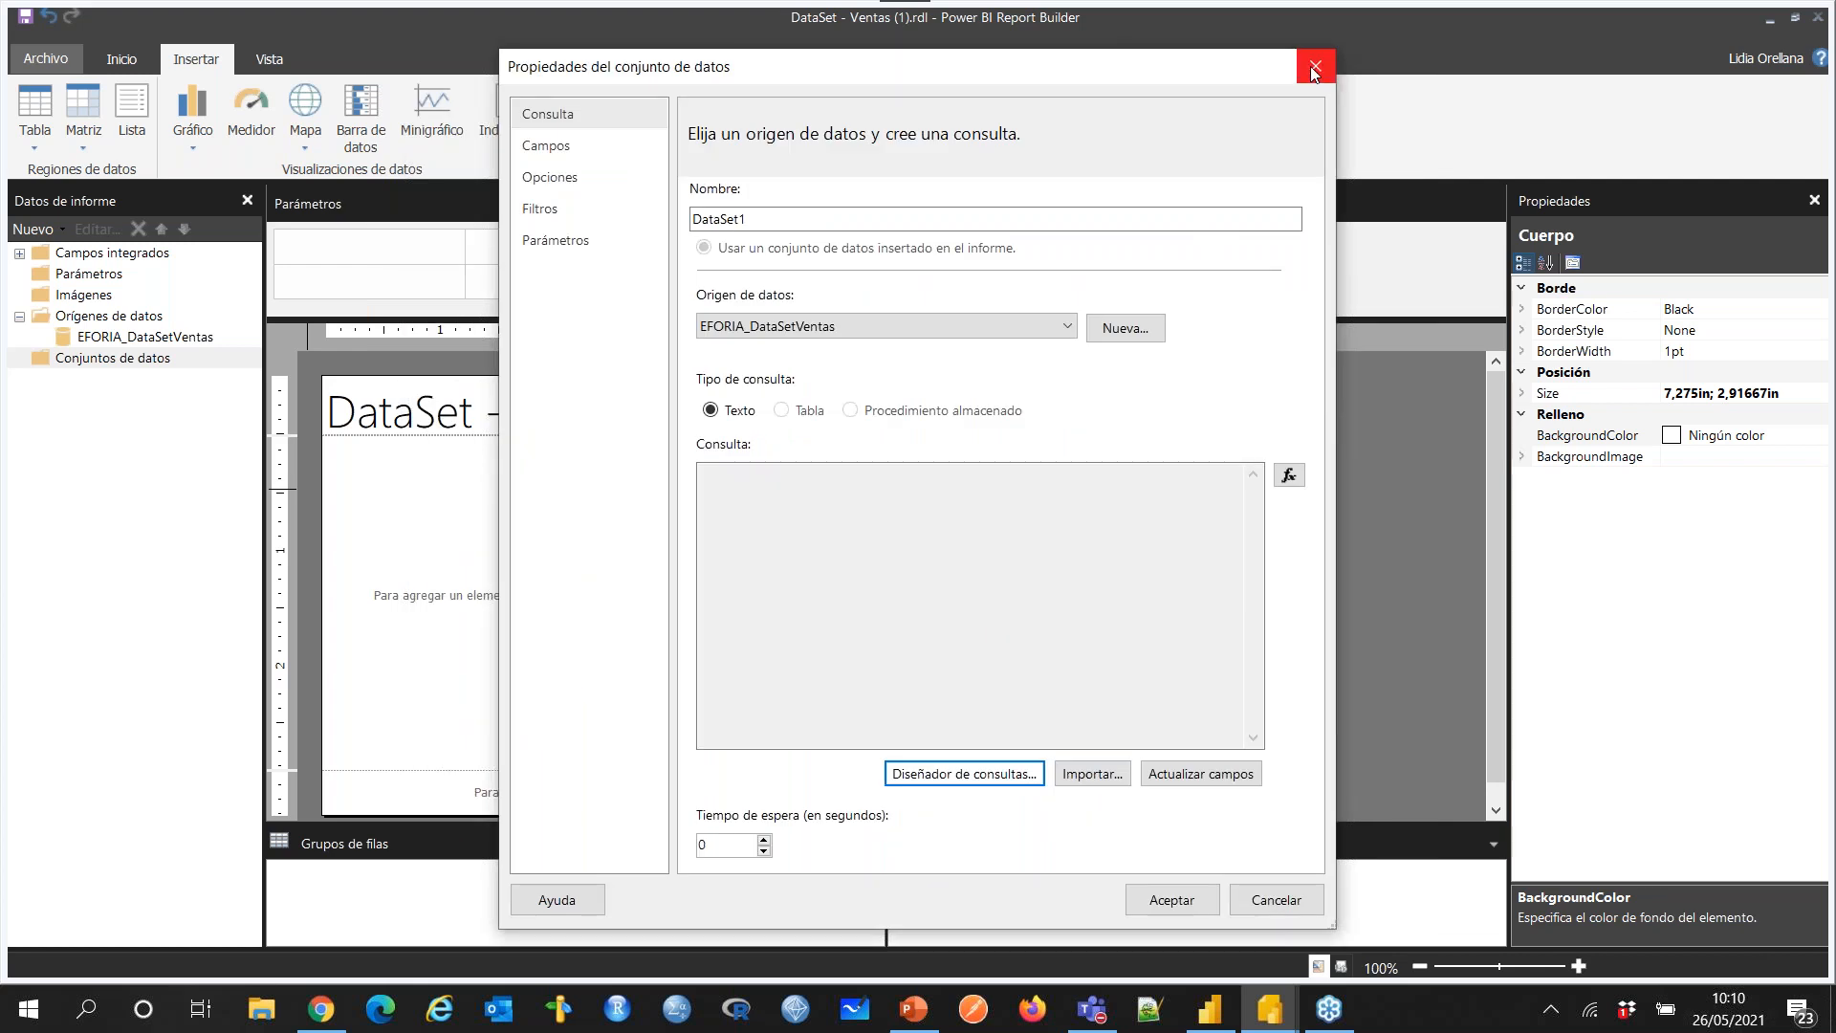
Step: Switch to the DEMO - Cuadro de mando ventas report in Power BI Desktop and narrow the sales table slightly
left_click(1212, 1021)
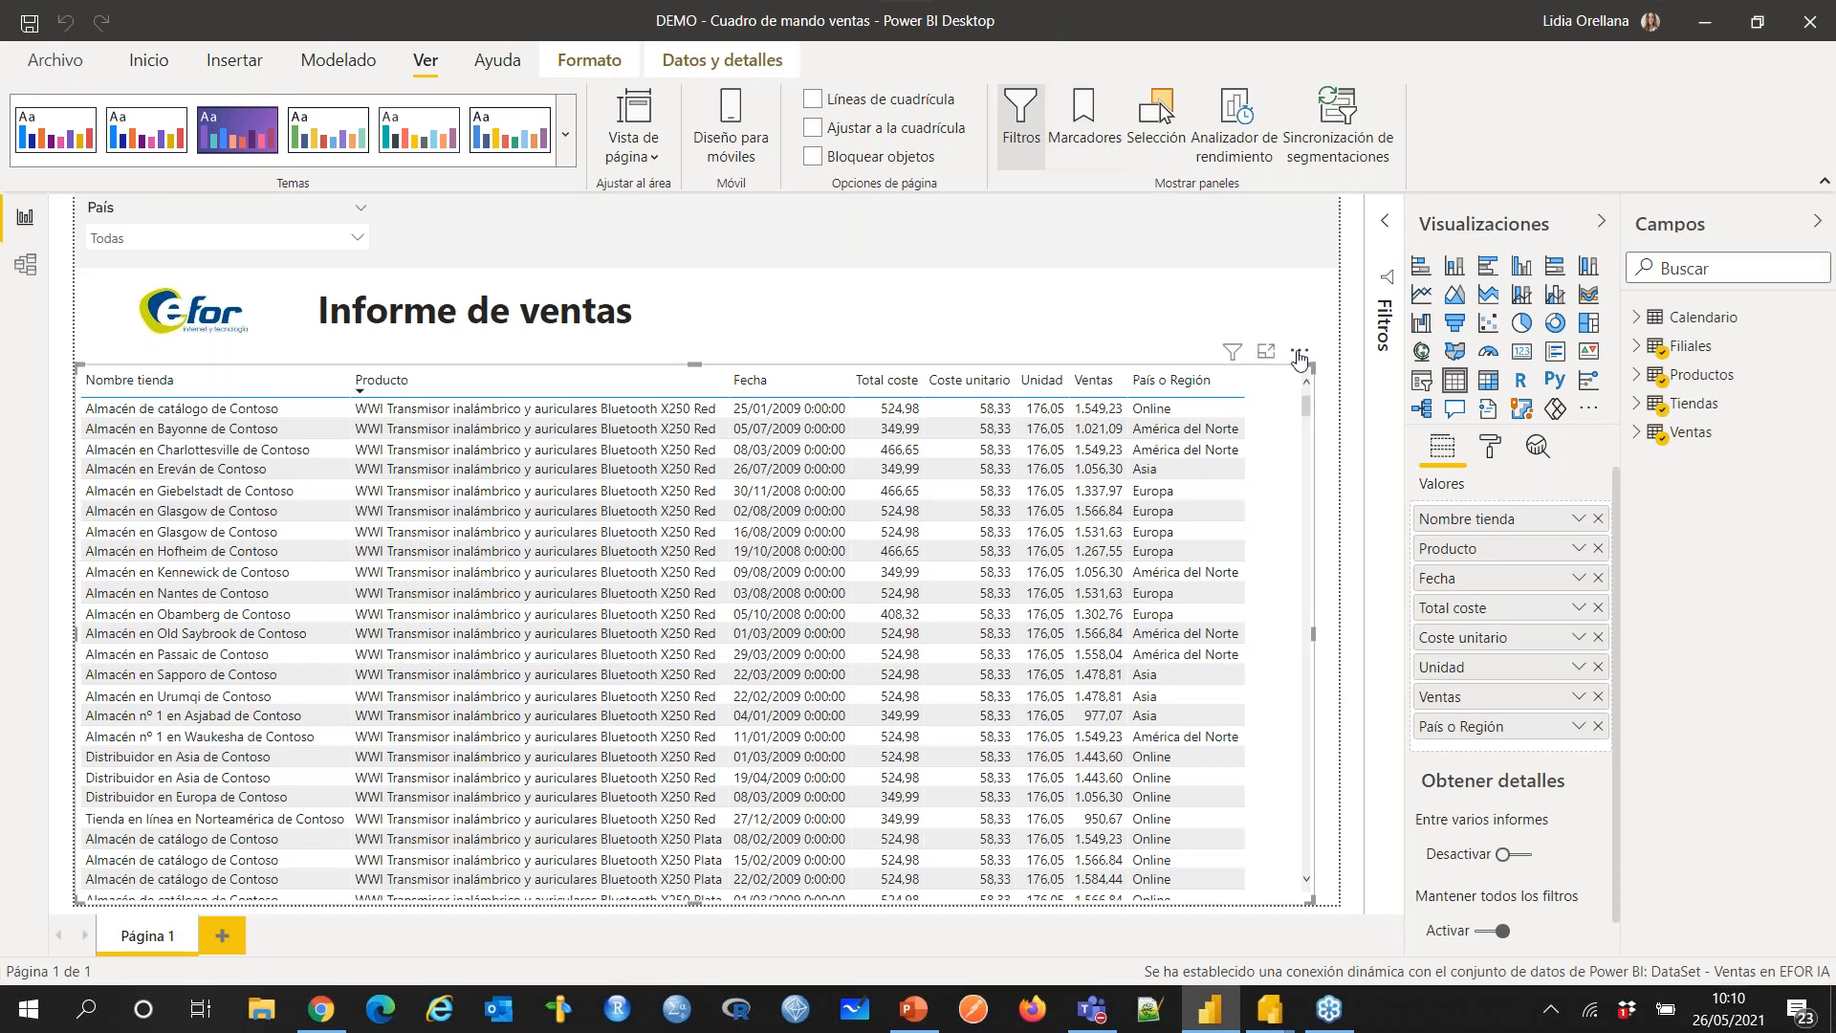
mouse_move(1310, 367)
left_mouse_down()
mouse_move(1327, 371)
mouse_move(1295, 366)
left_mouse_up()
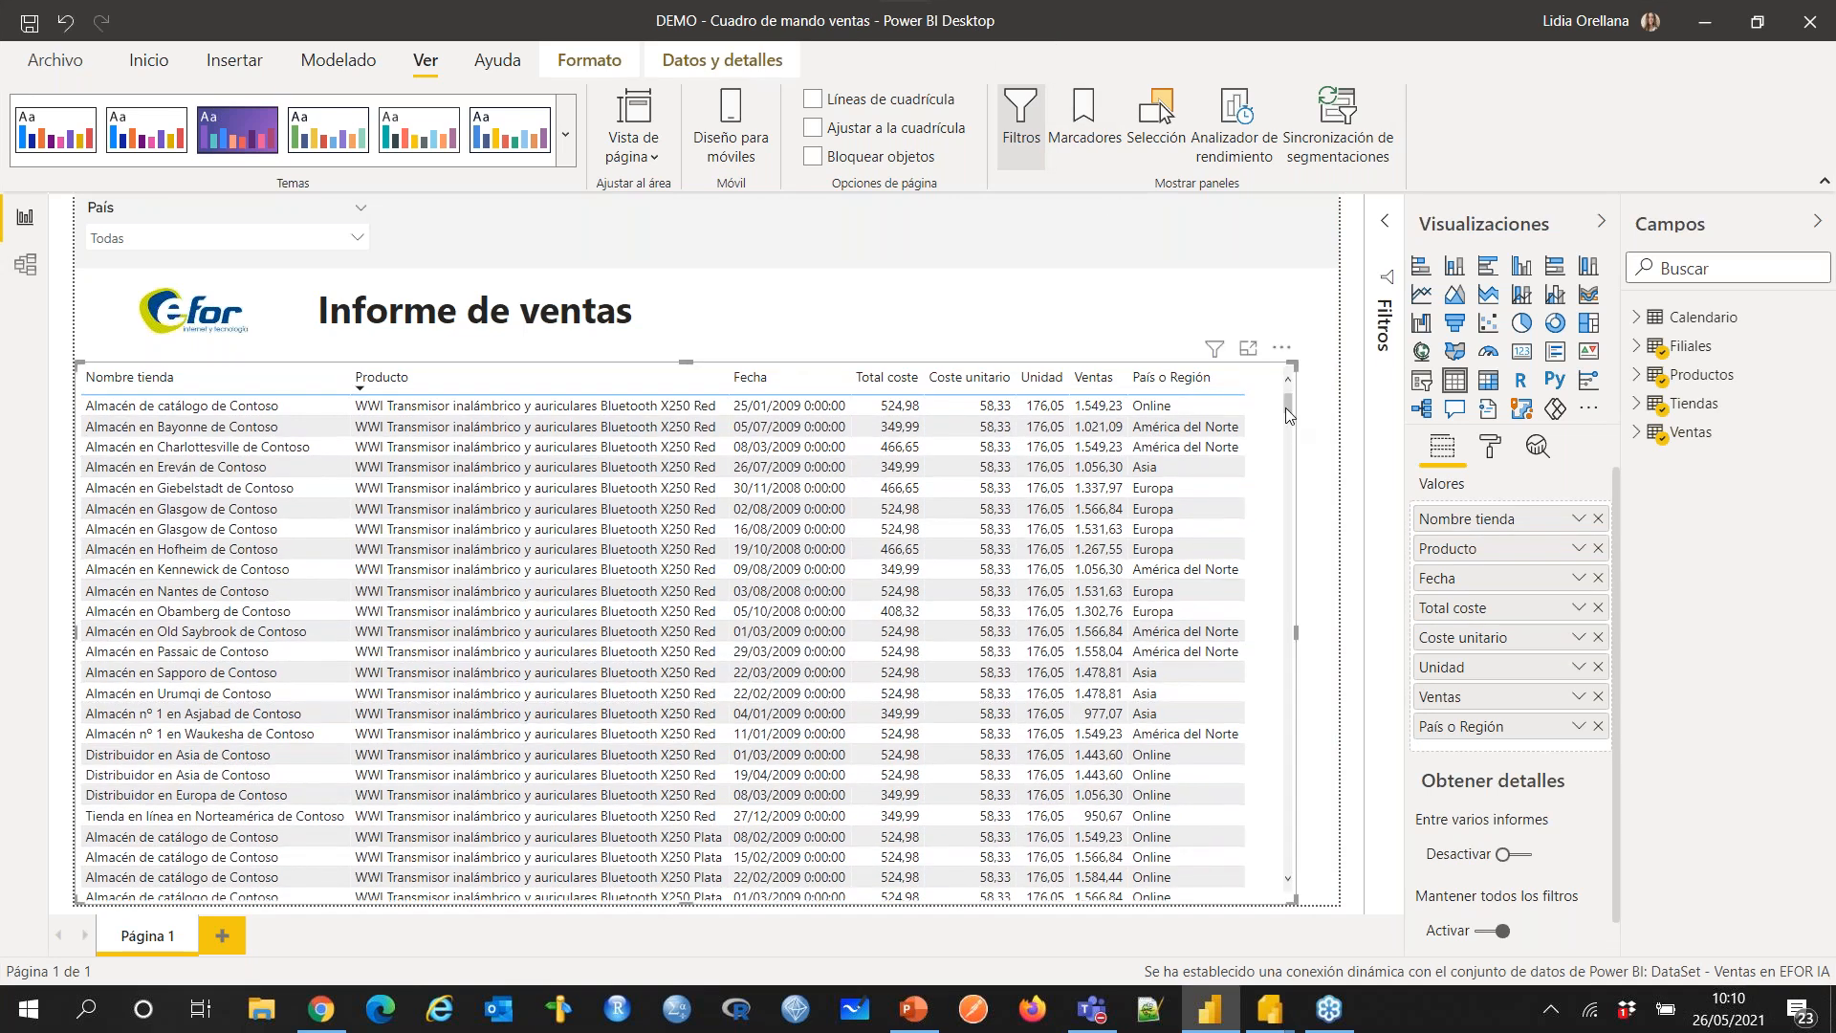
scroll(1287, 407, "down", 3)
left_click_drag(1287, 449, 1269, 393)
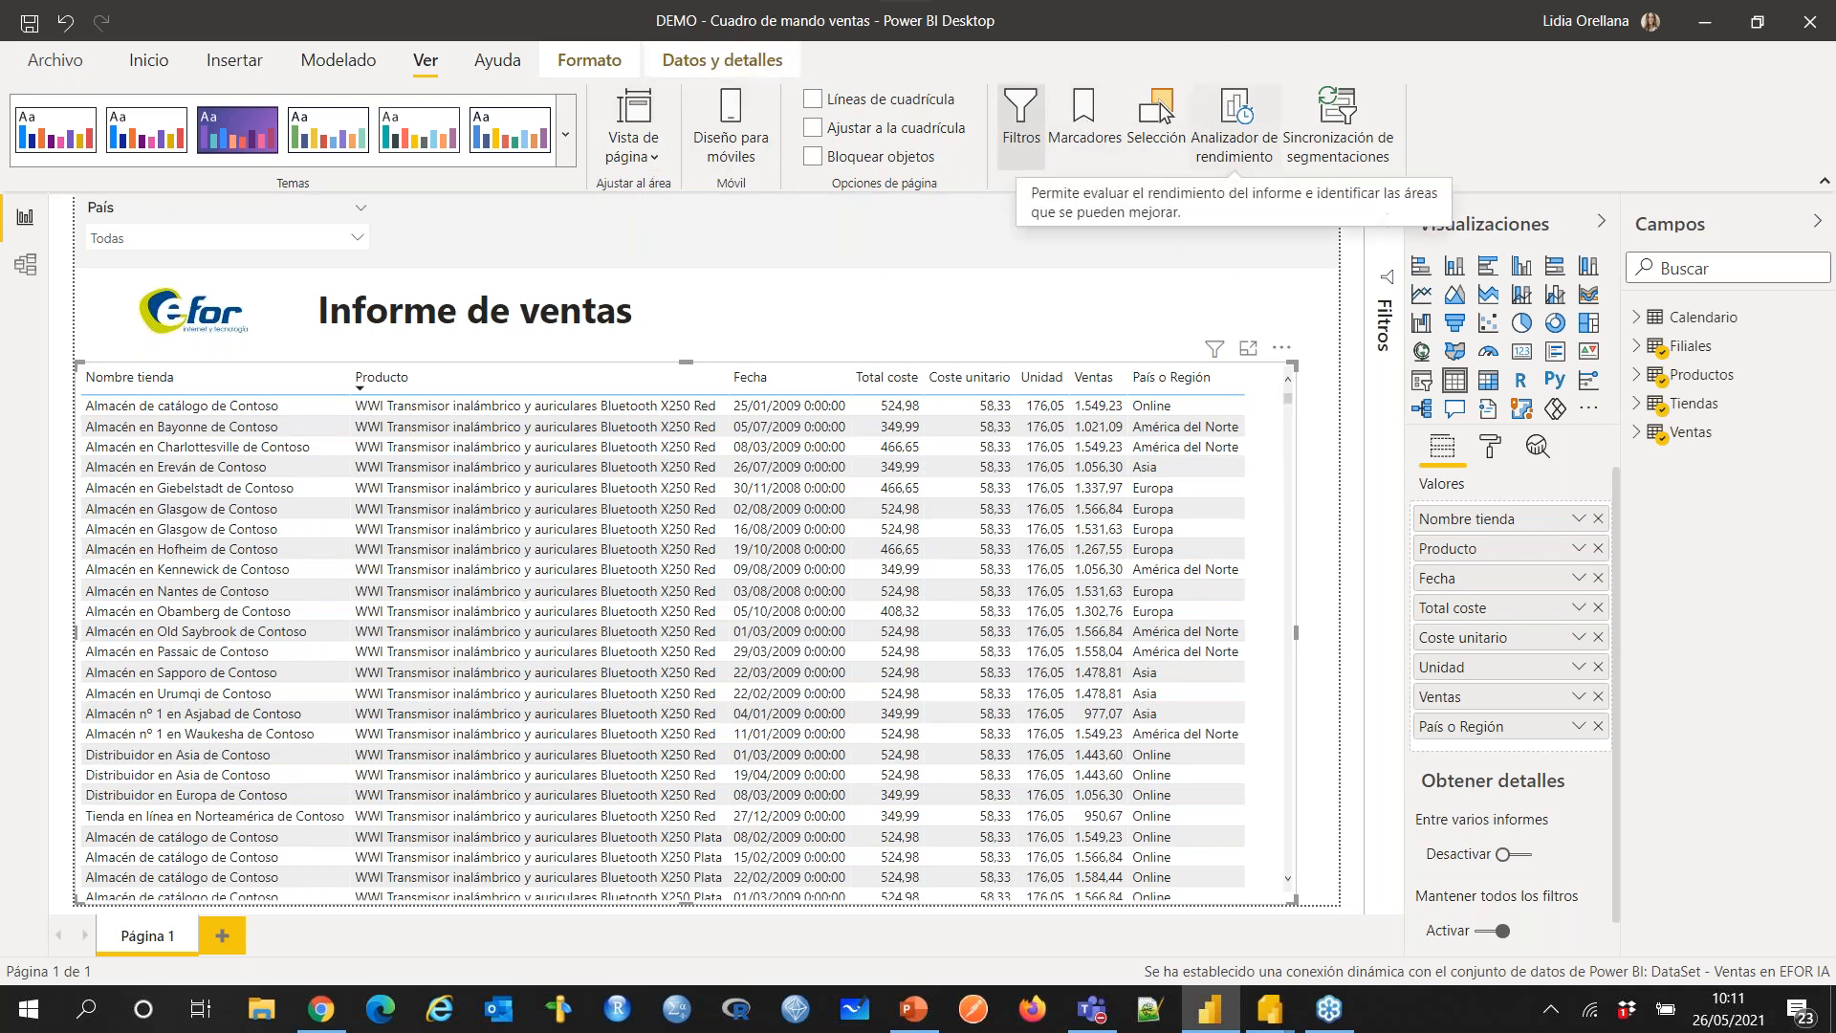
Step: Record a refresh of the report's visuals with the Performance Analyzer and stop the recording
left_click(1239, 132)
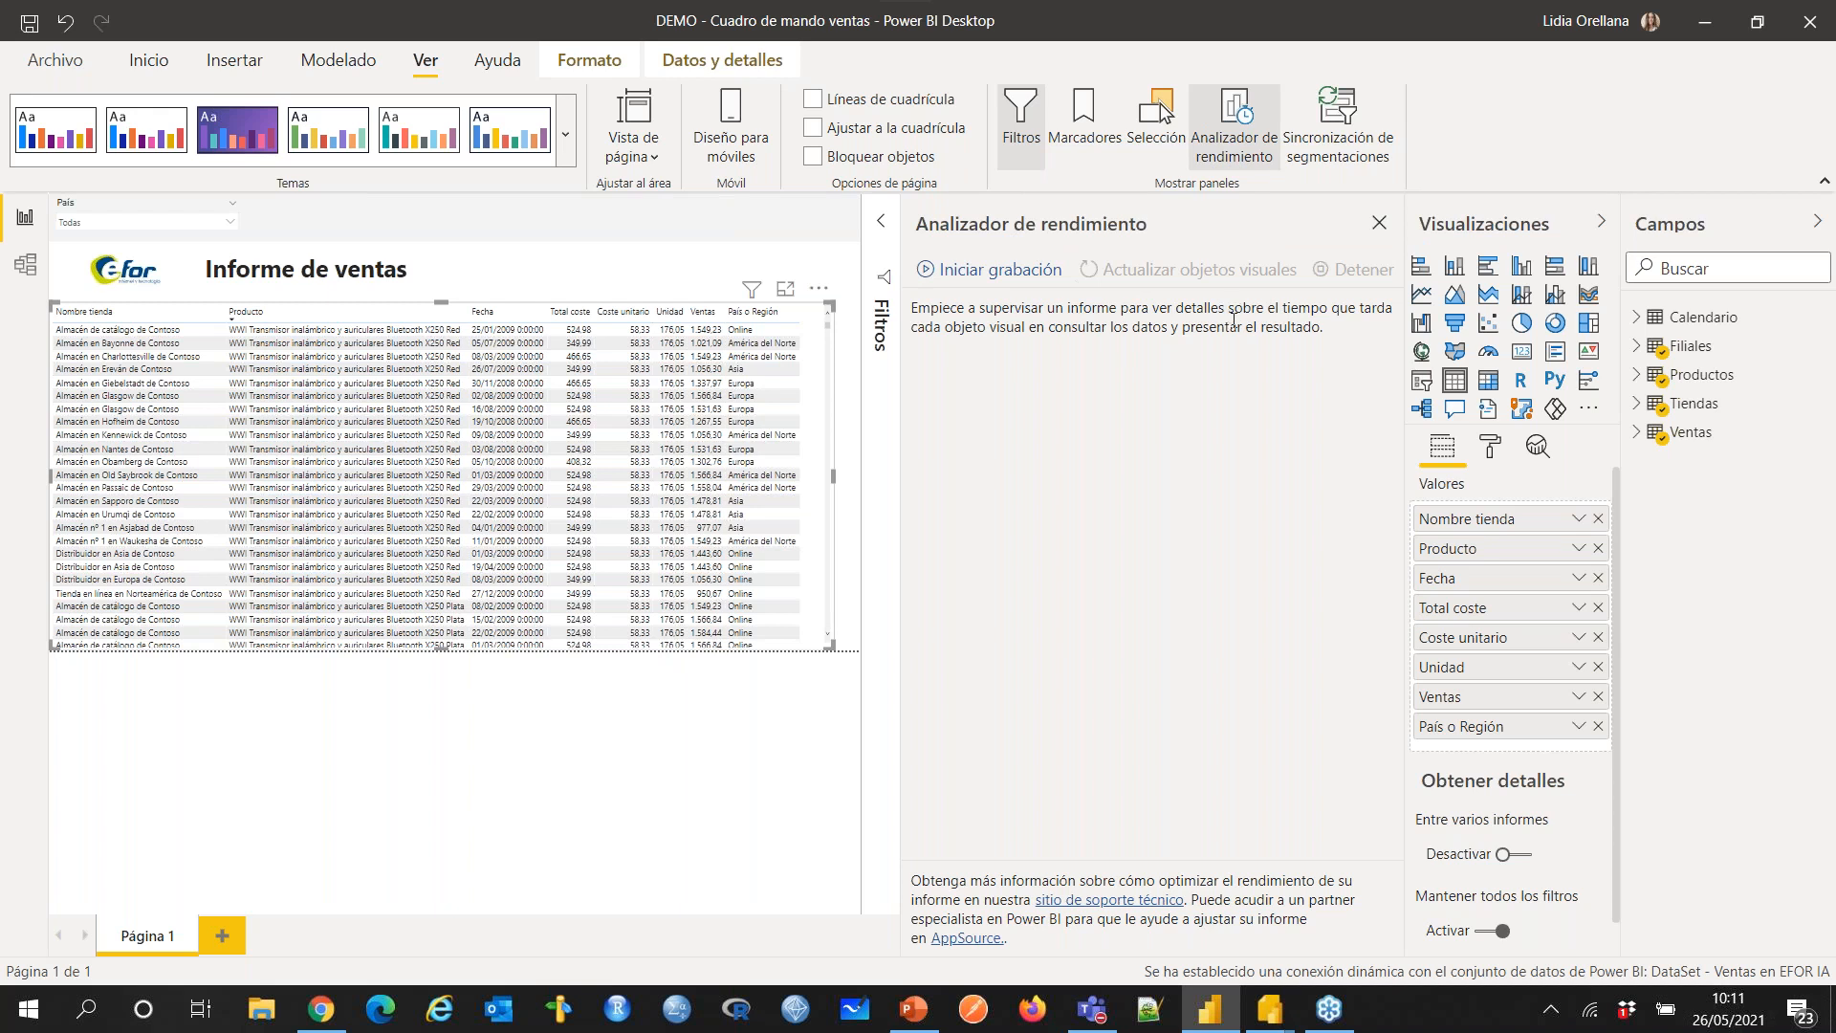
left_click(1007, 271)
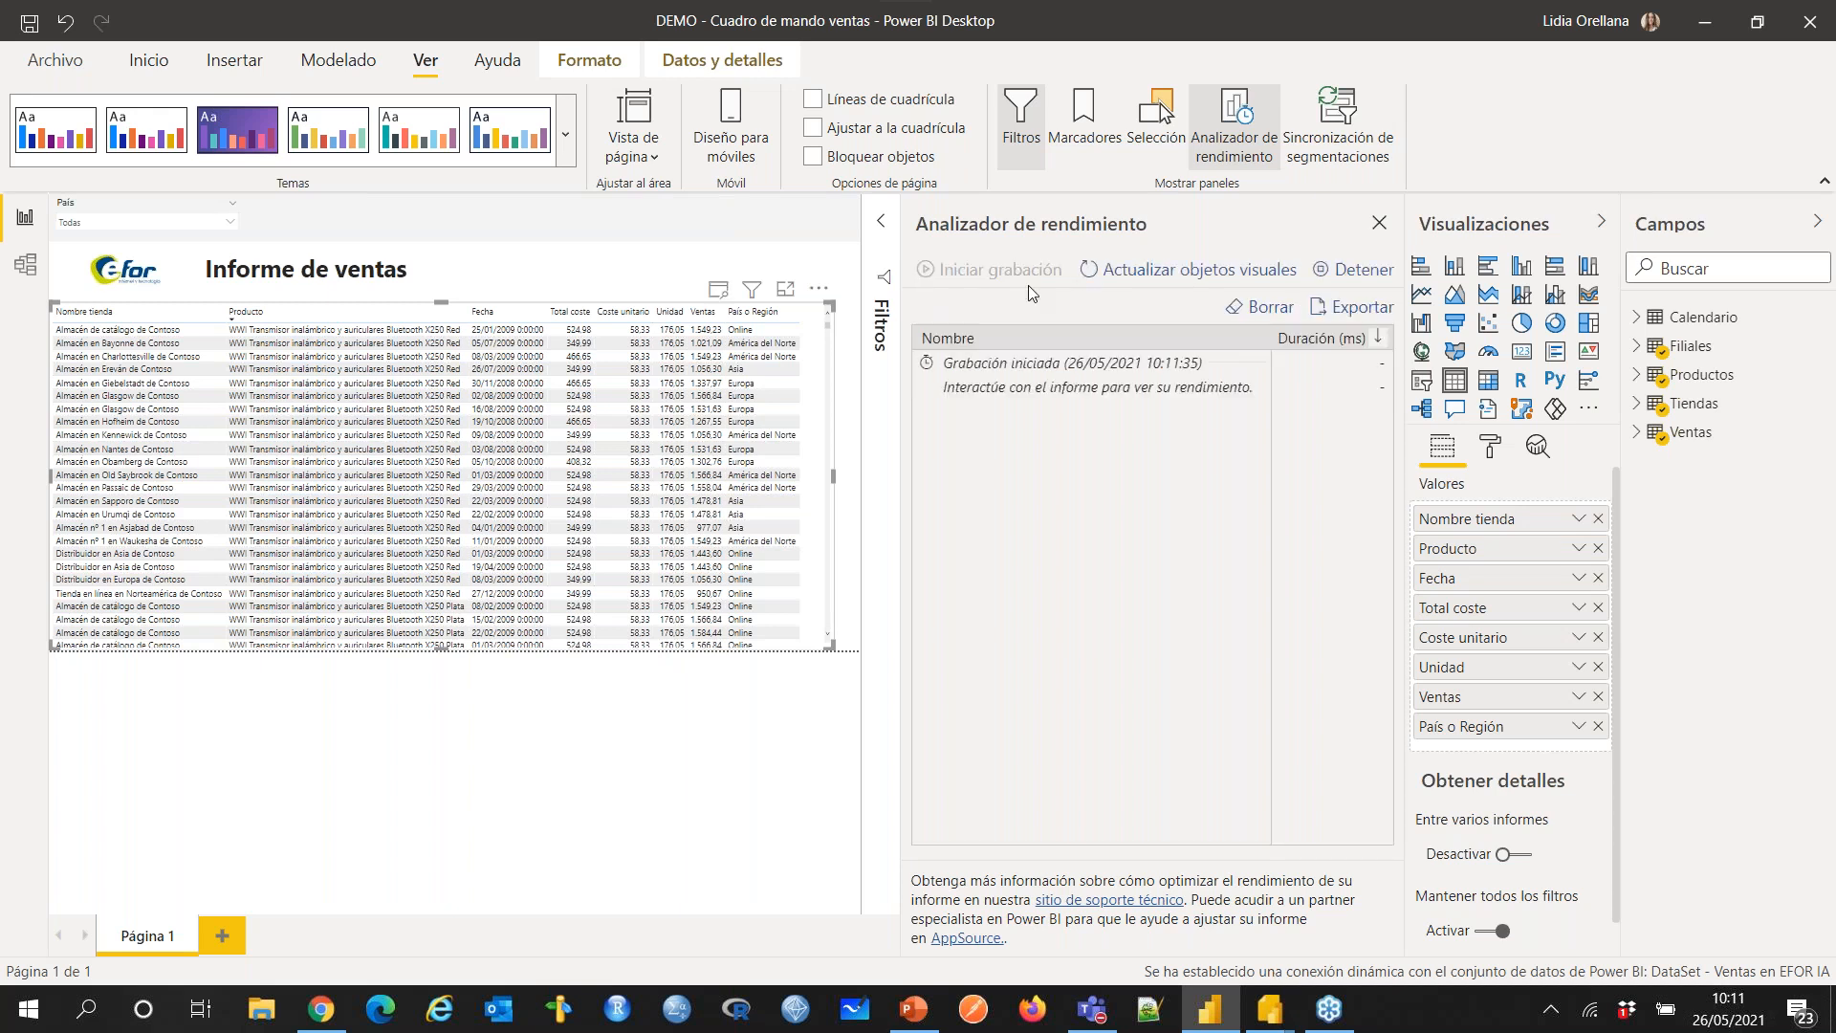
left_click(1132, 272)
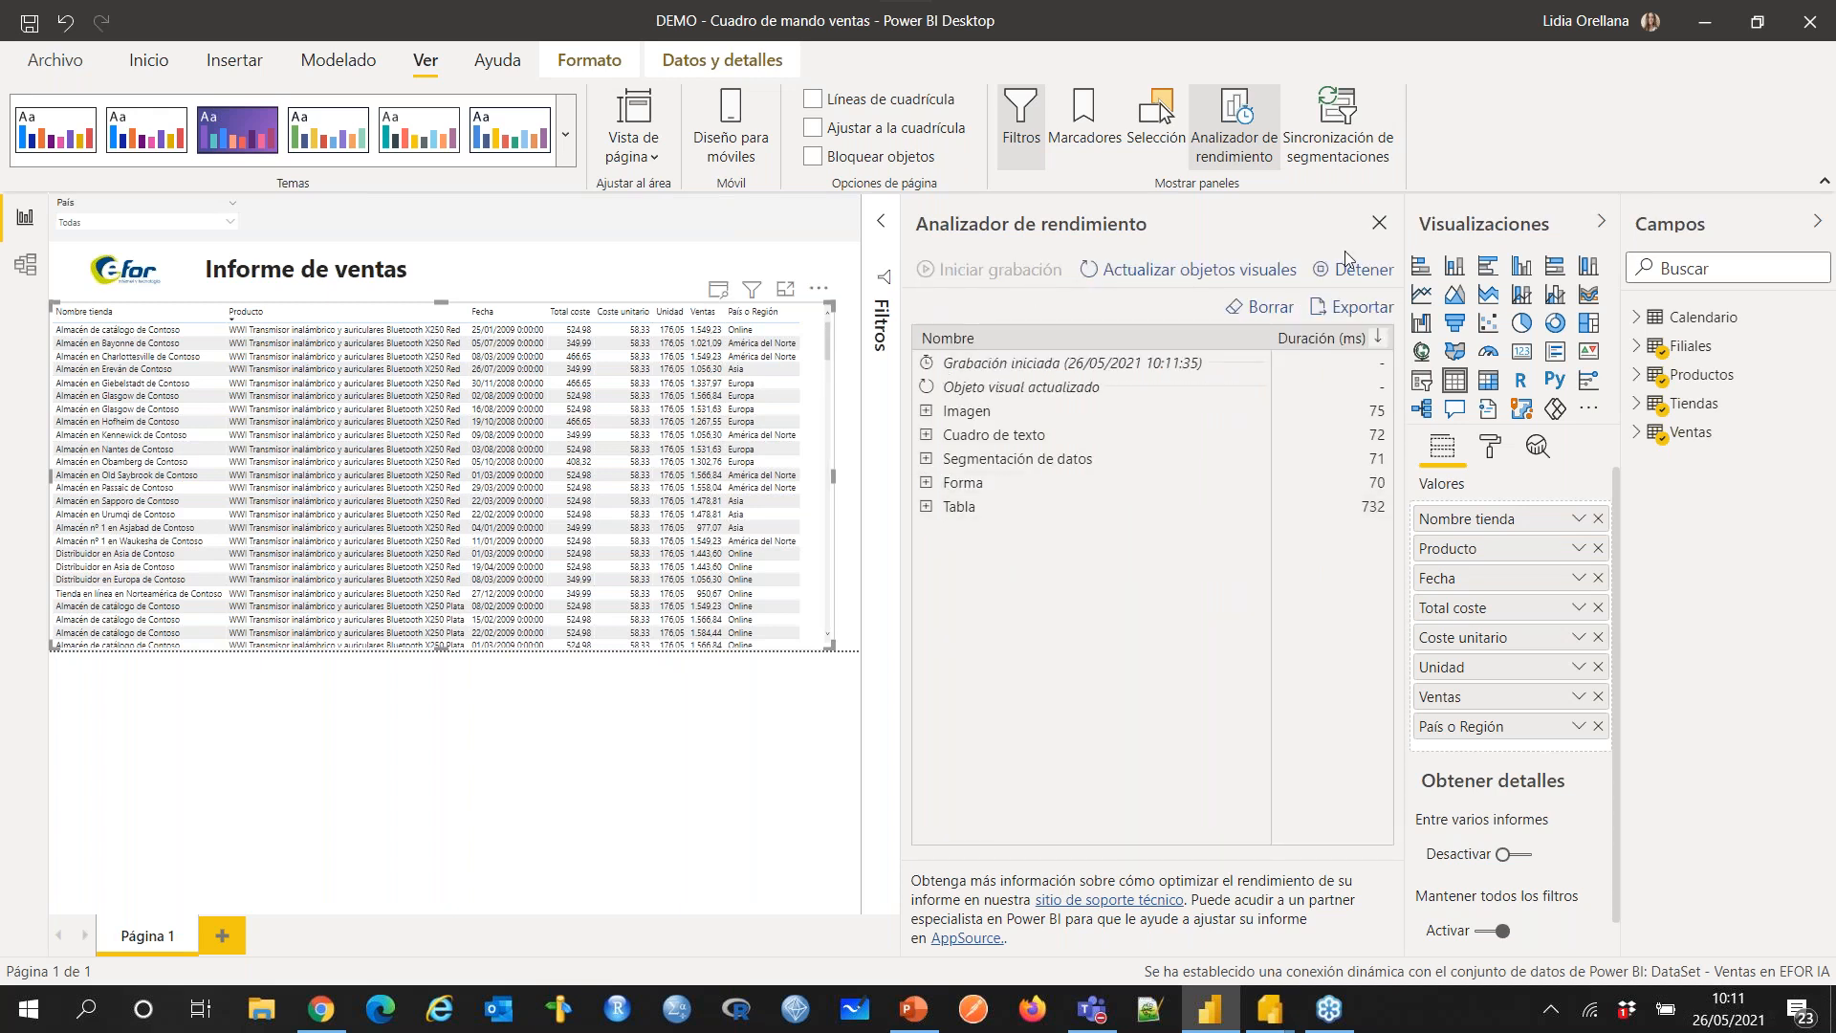
left_click(1360, 270)
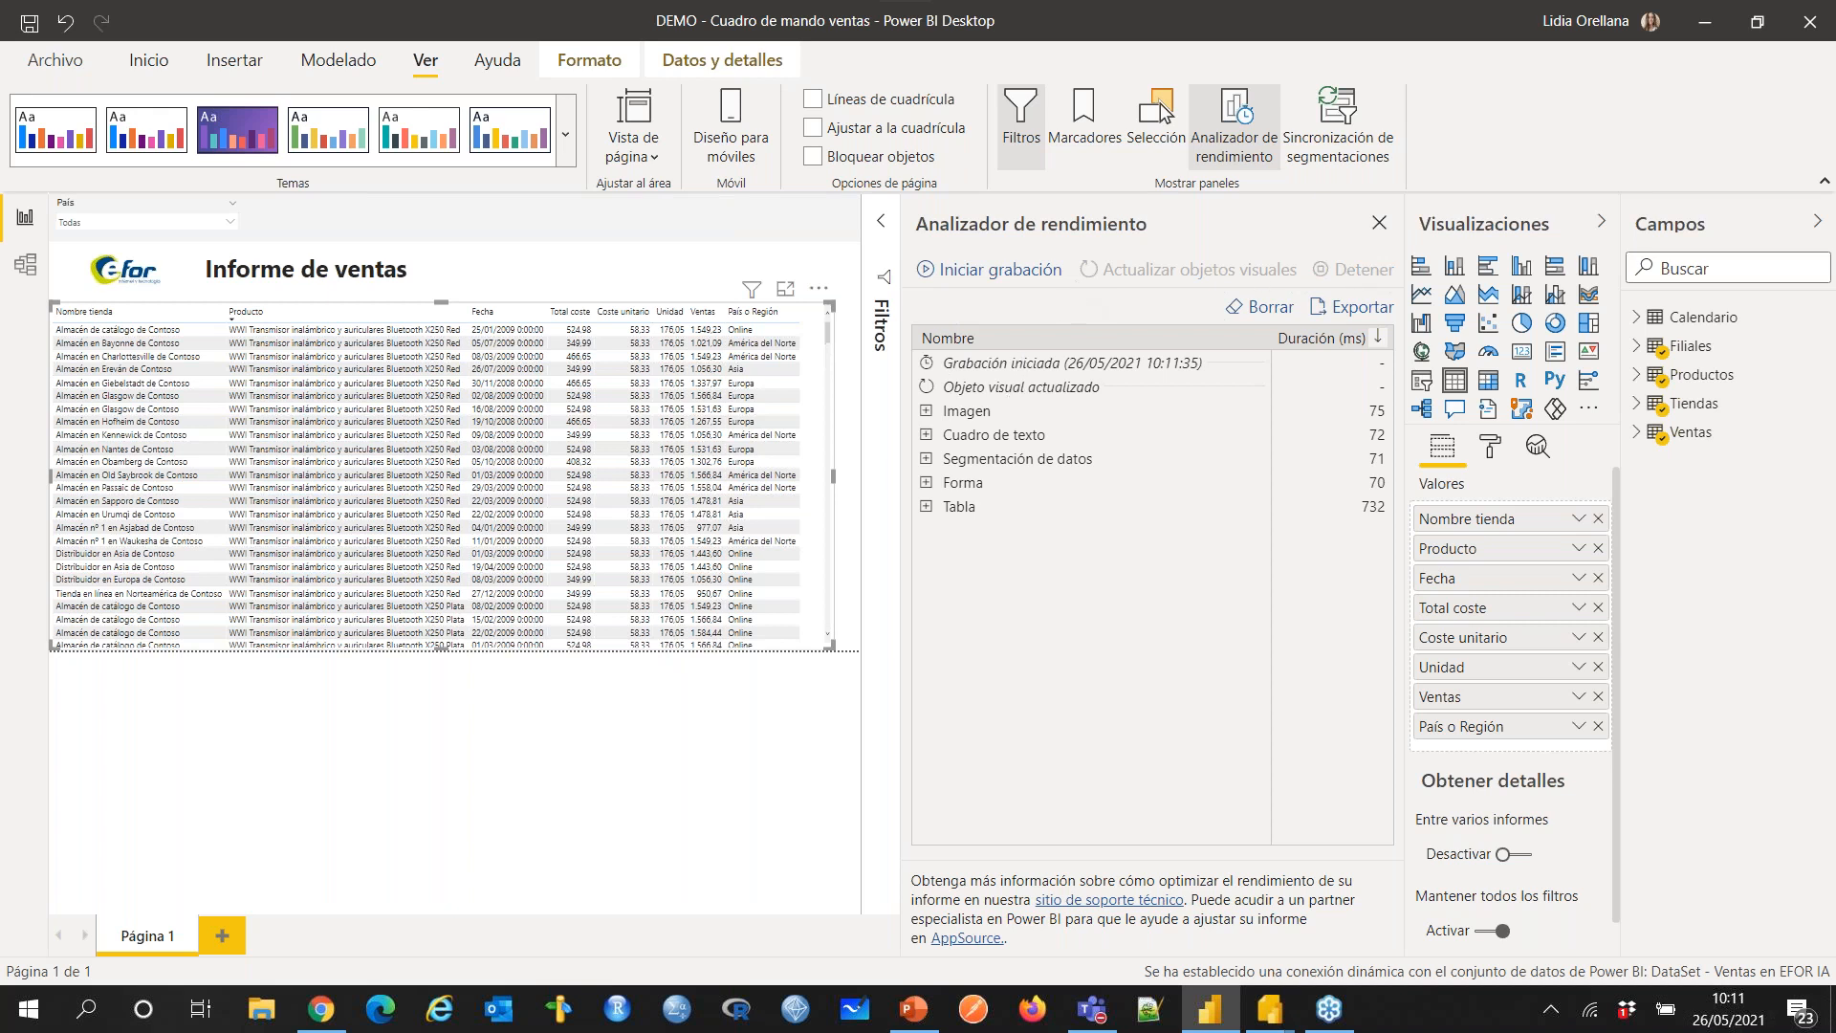
Step: Copy the sales table's DAX query from its recorded results and reduce the table's size slightly
left_click(927, 508)
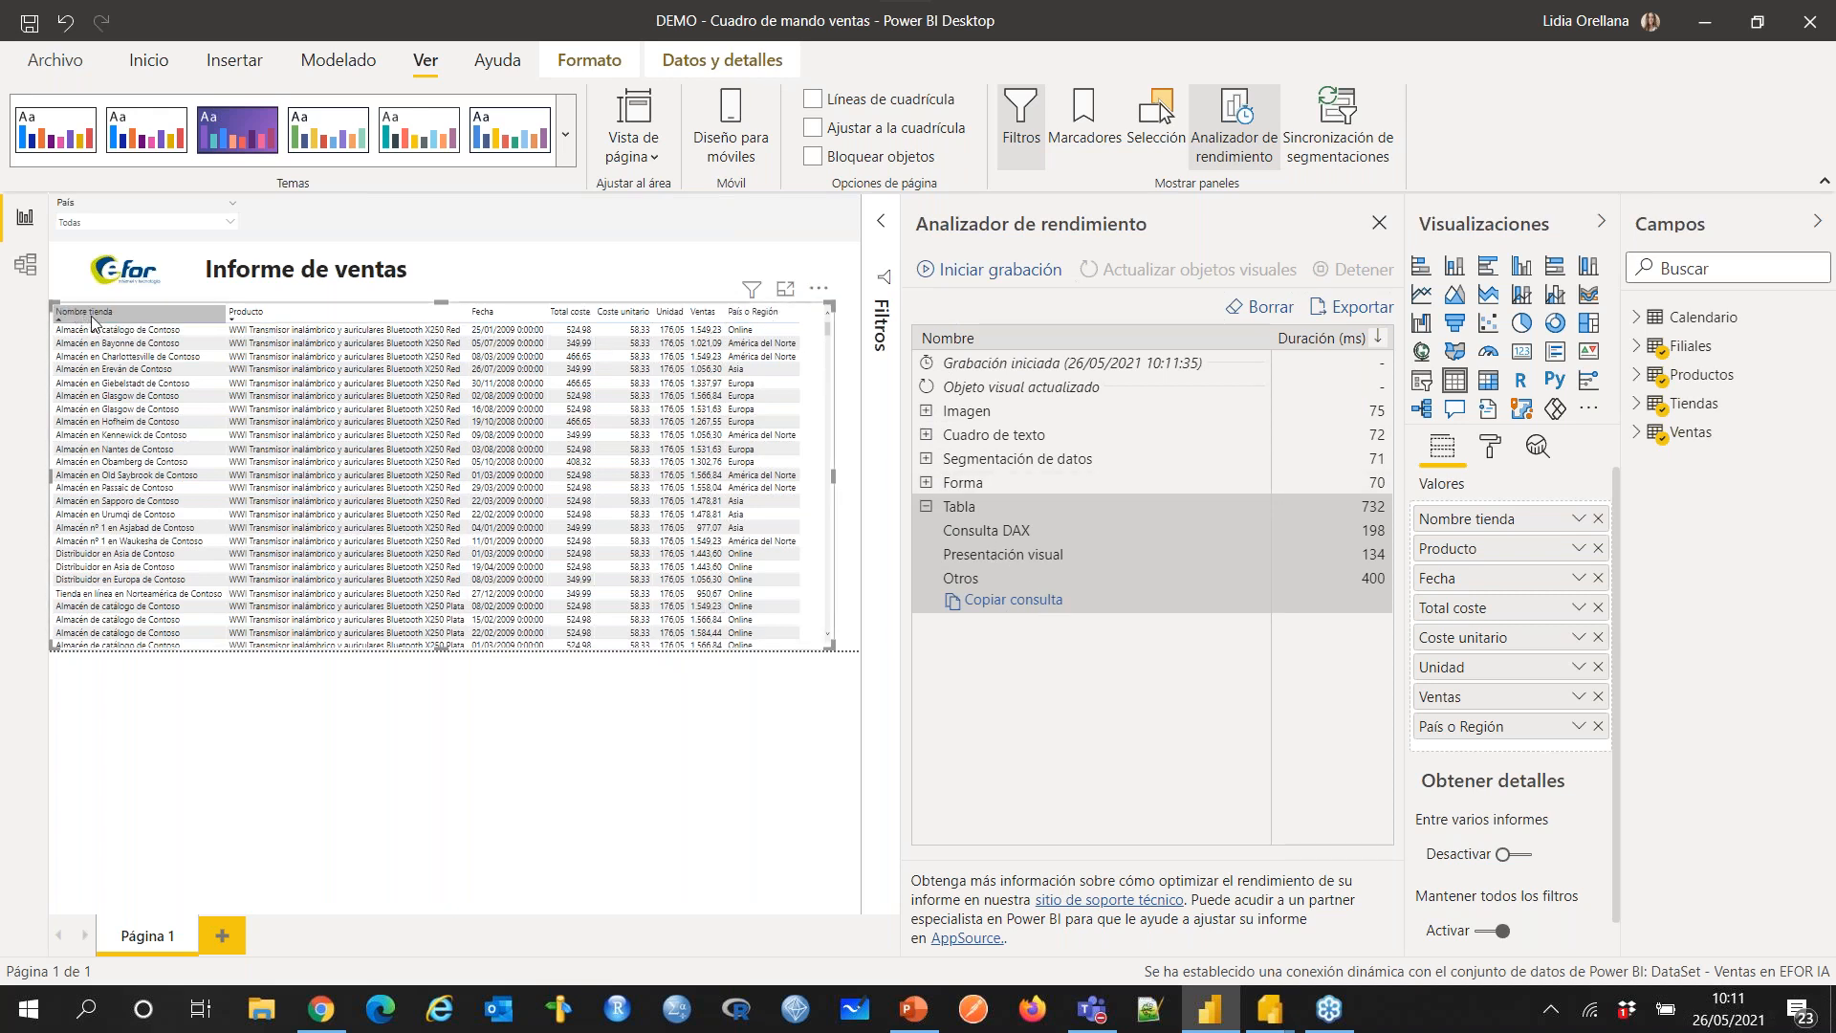
left_click_drag(831, 305, 822, 309)
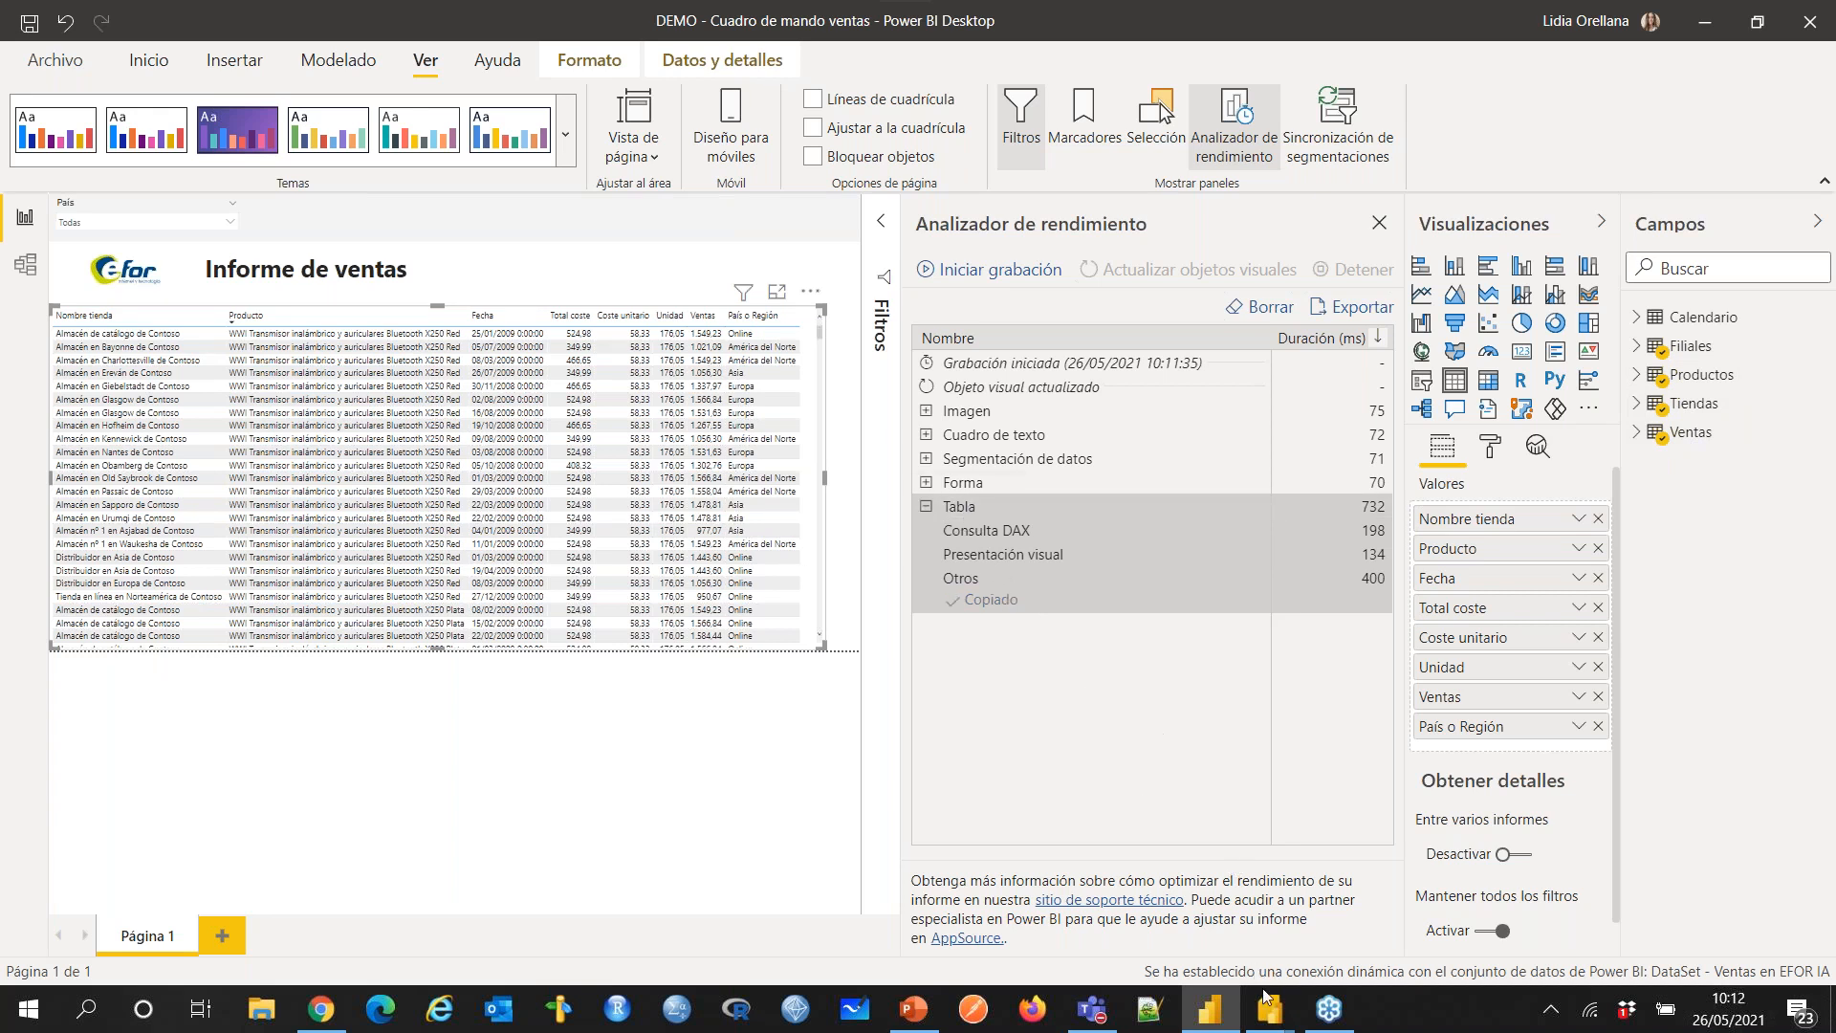
Step: Switch back to Power BI Report Builder and name the new dataset Ventas
mouse_move(1267, 1002)
left_click(1345, 923)
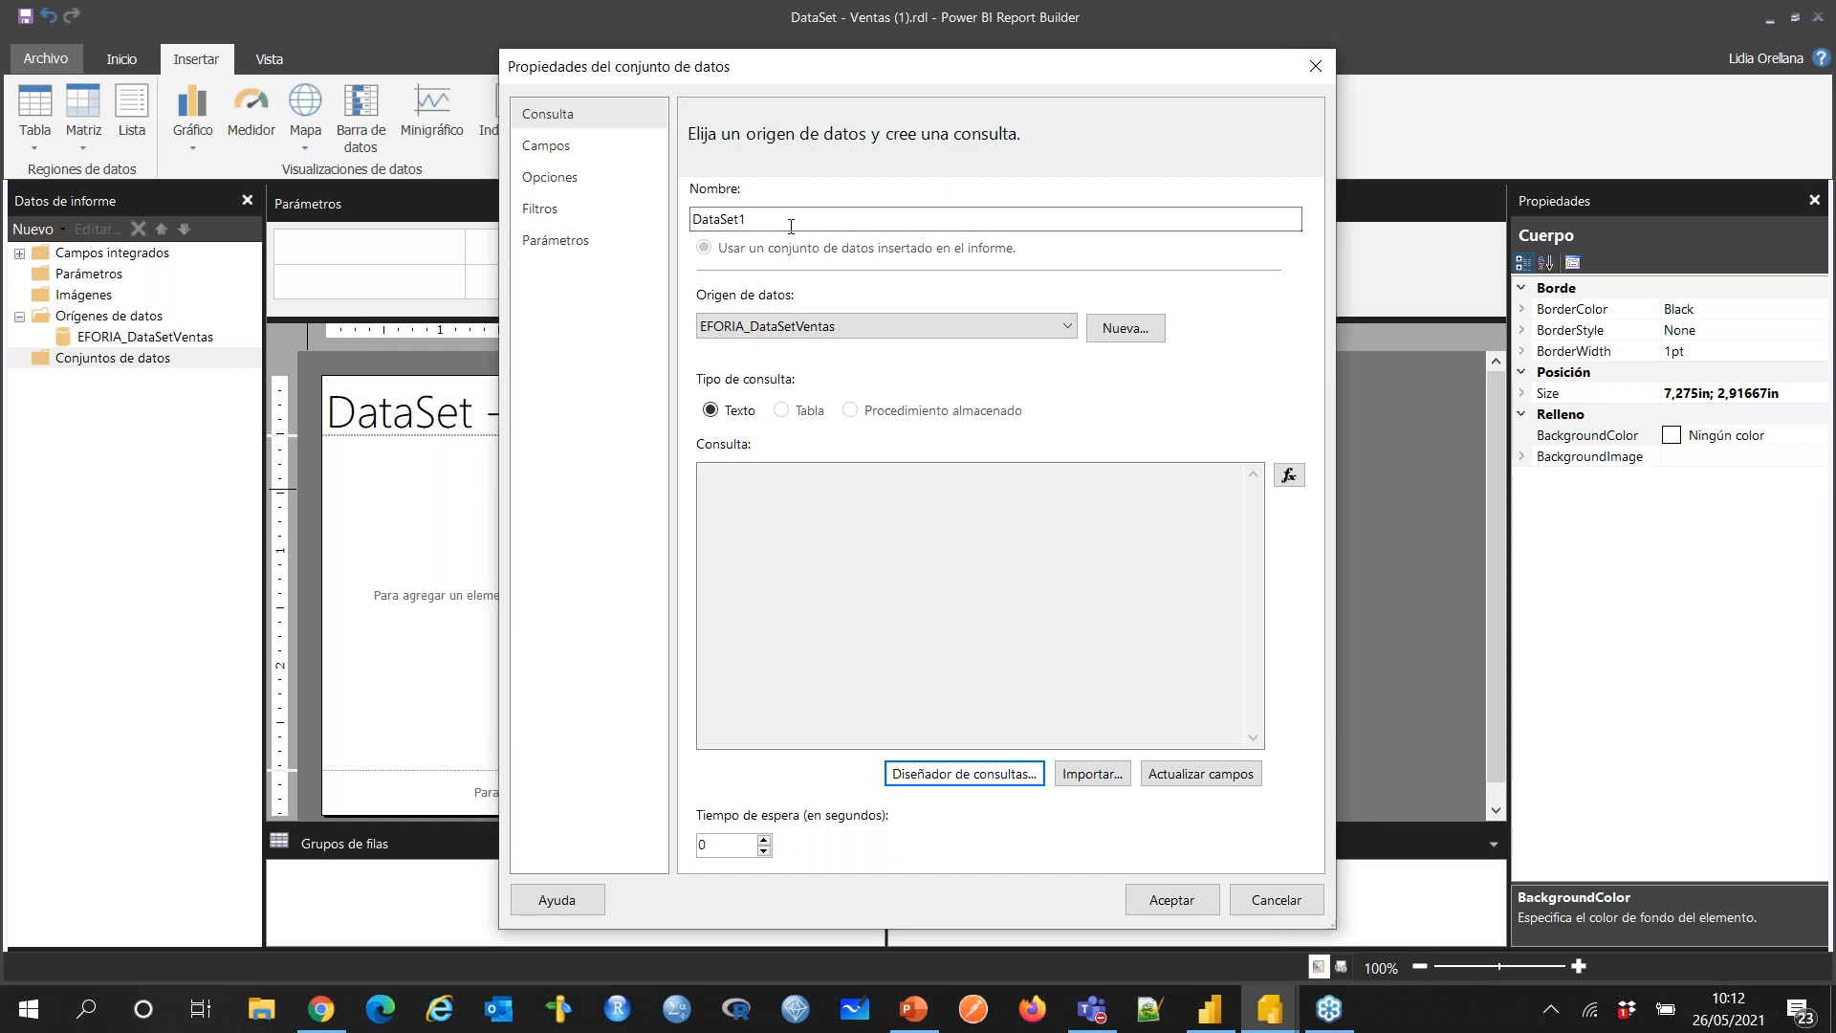
left_click_drag(789, 221, 623, 203)
type("Ventas")
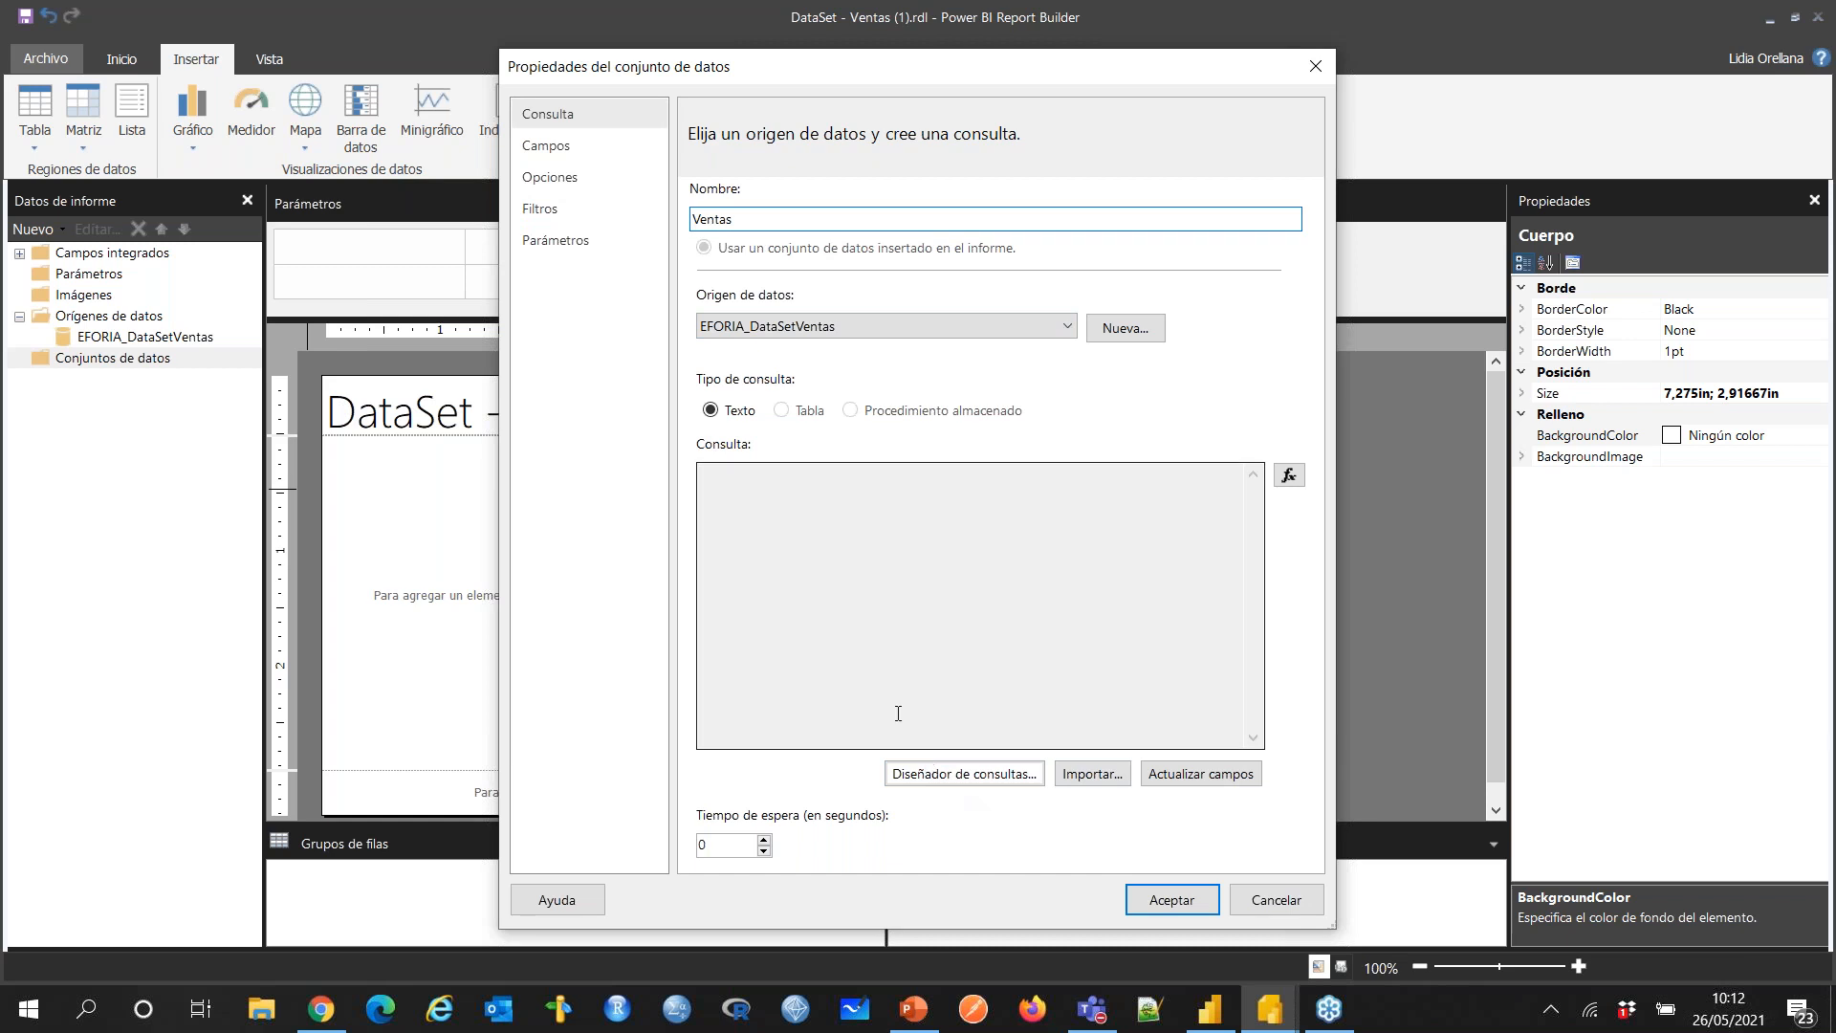
Step: Discard the open dataset dialog and start a new dataset named Ventas using the EFORIA_DataSetVentas data source
left_click(1320, 66)
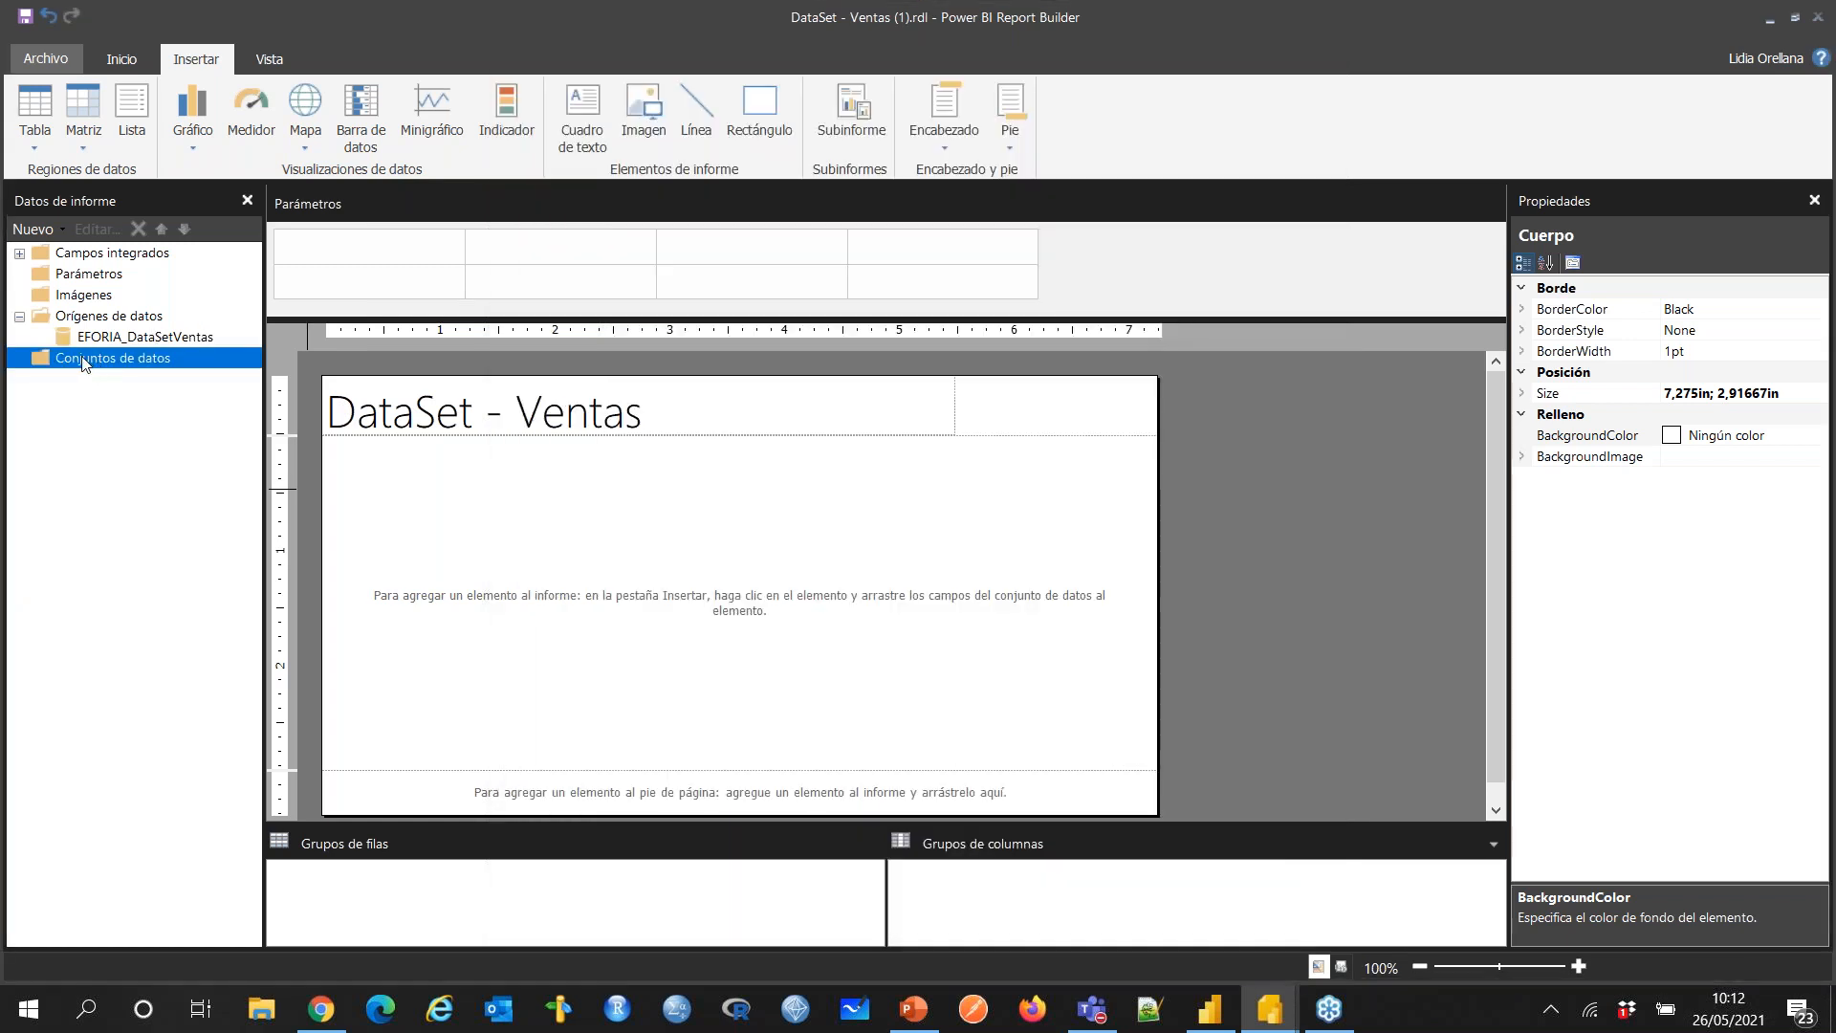
left_click(102, 343)
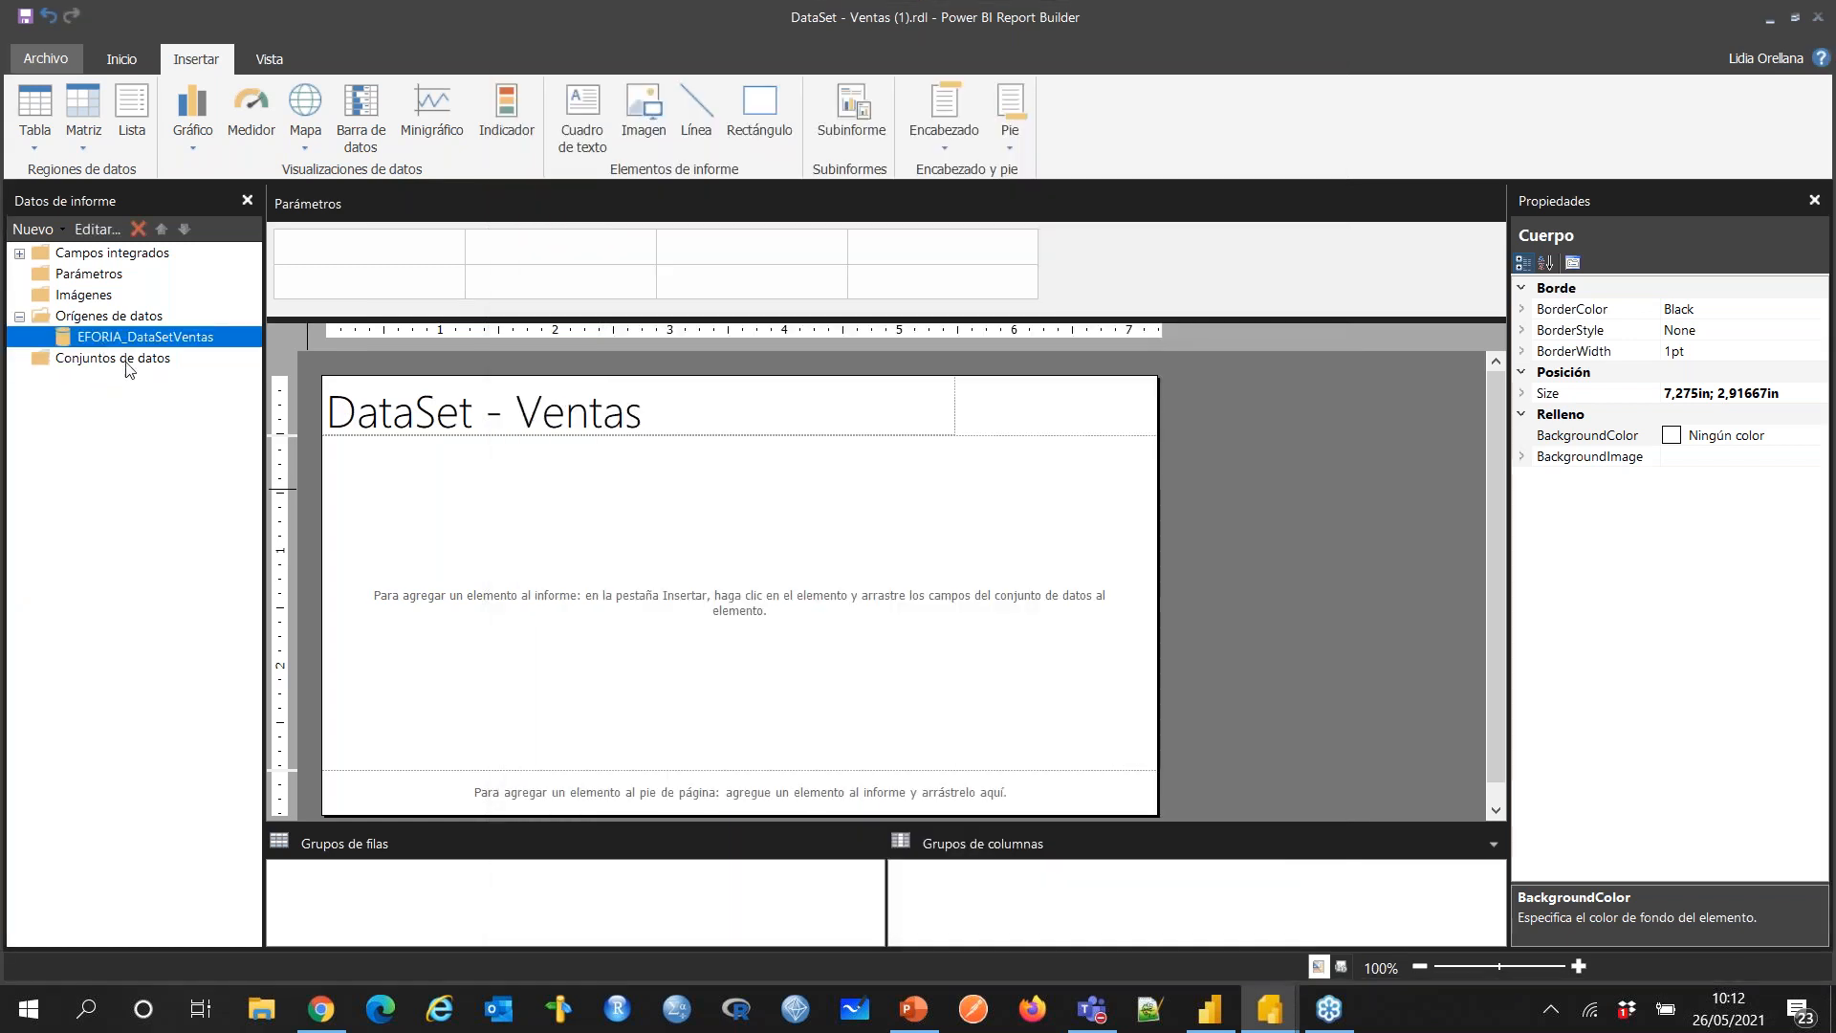
right_click(129, 369)
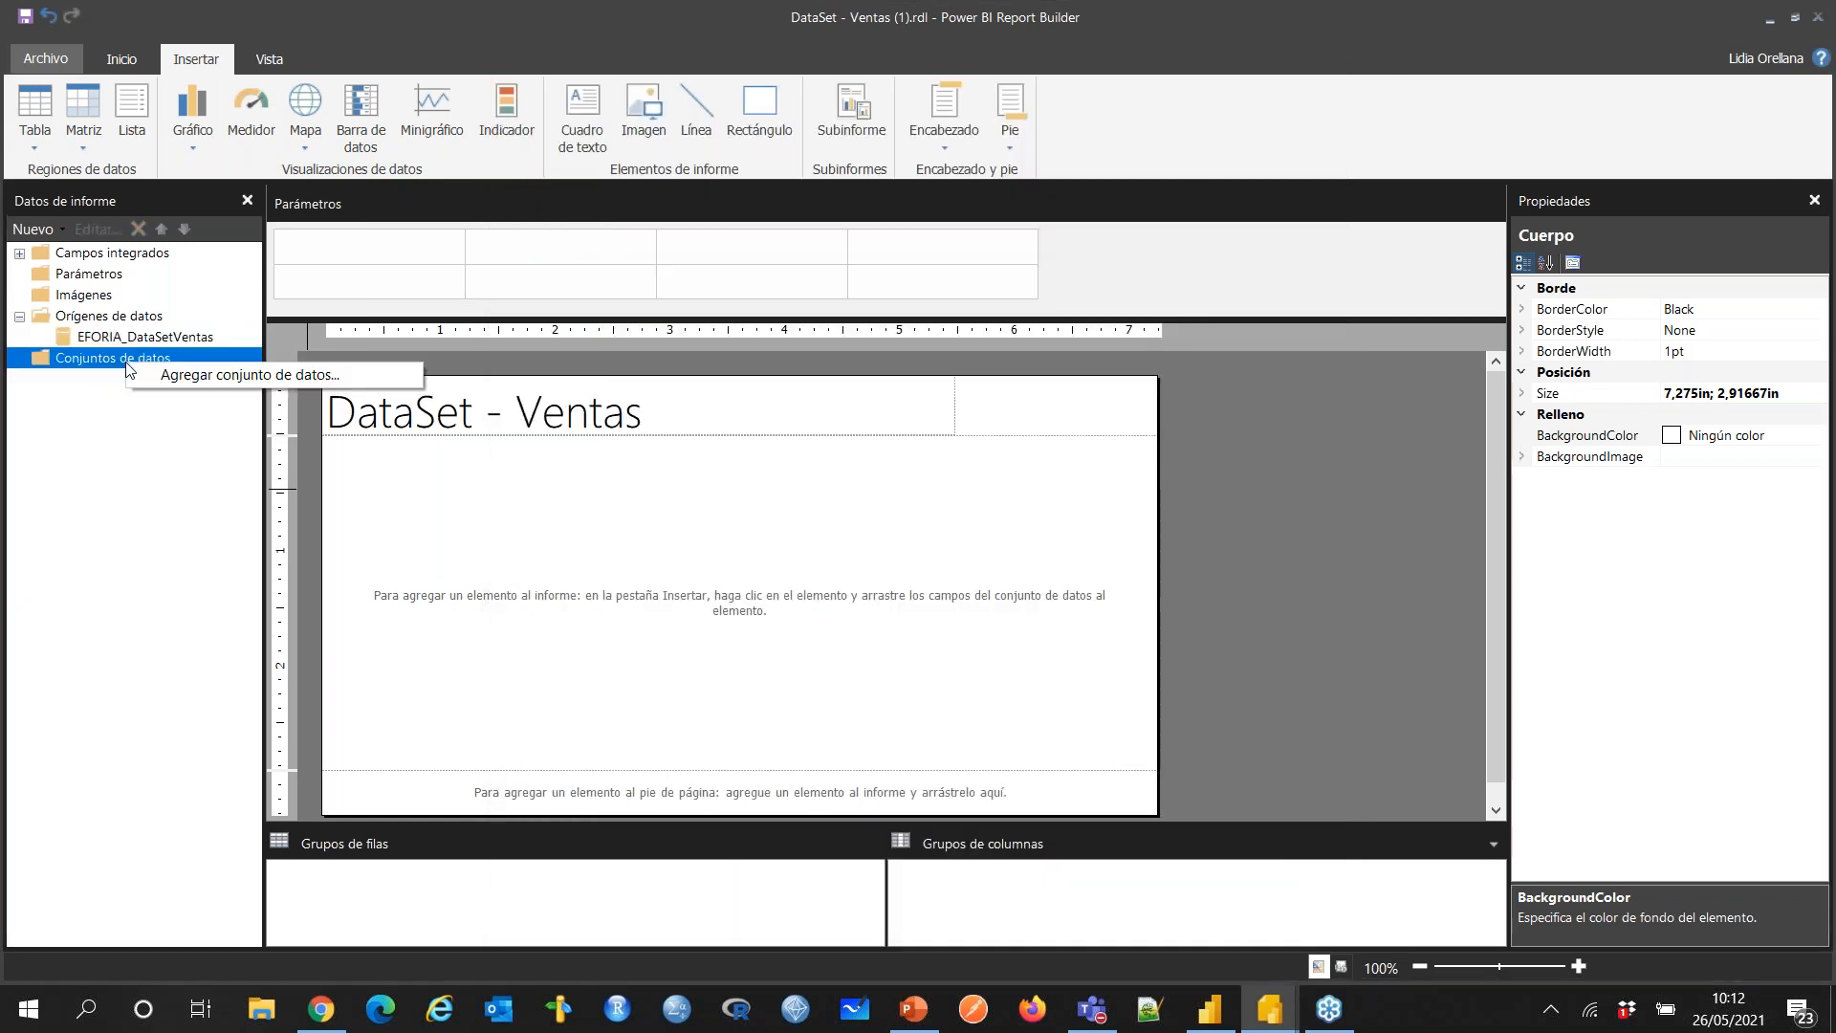
left_click(178, 378)
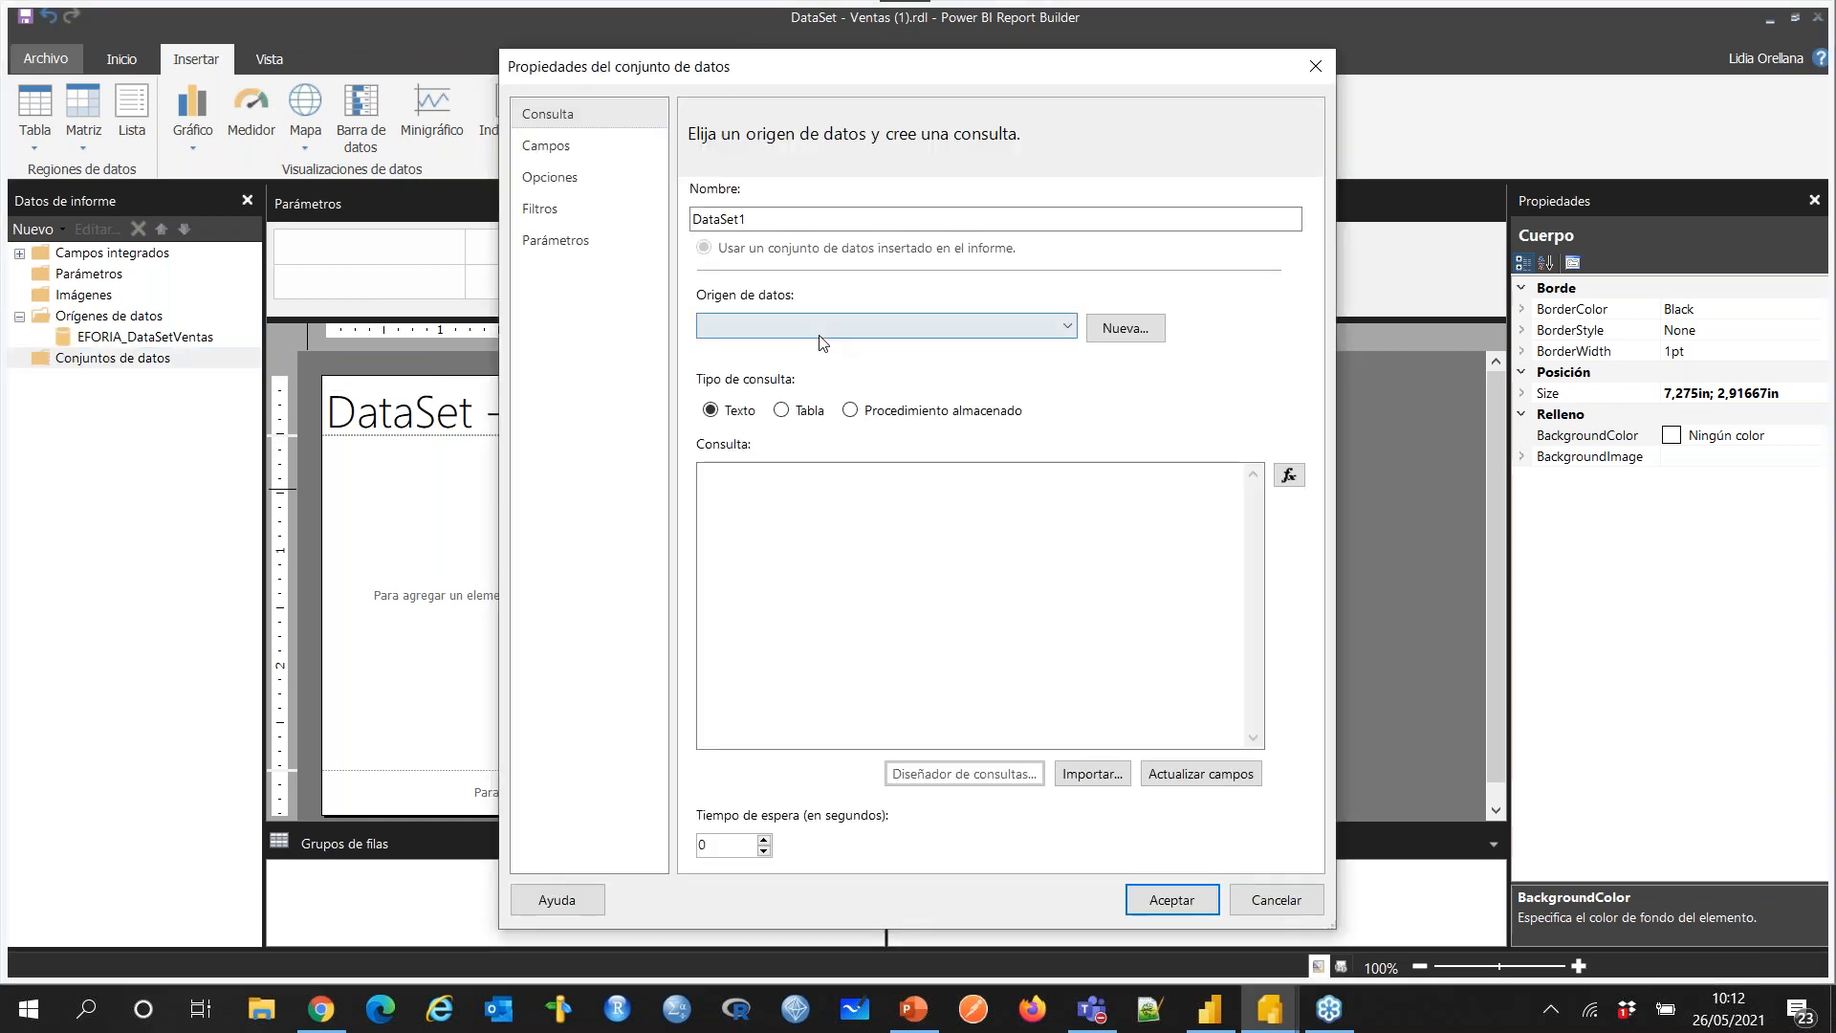
left_click(816, 331)
left_click(793, 350)
double_click(763, 219)
type("Ventas")
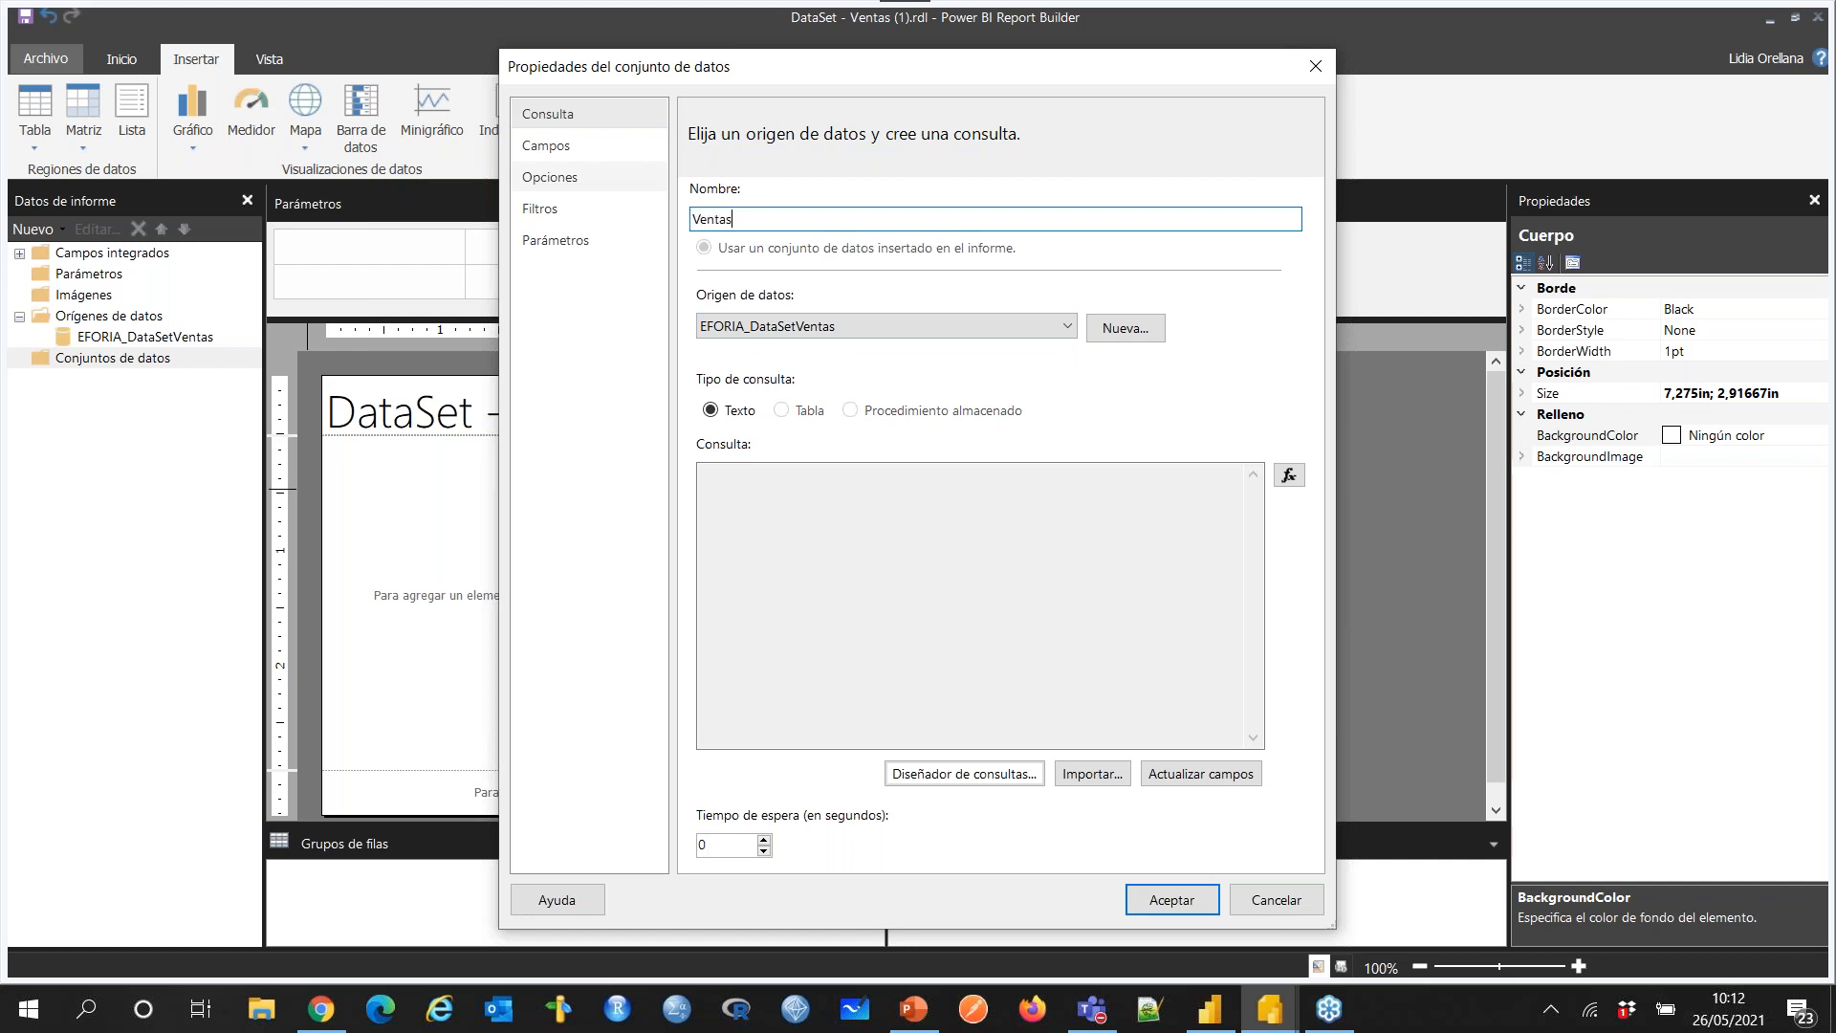
Step: Paste the copied DAX query into the query designer's text mode and save the Ventas dataset
left_click(955, 777)
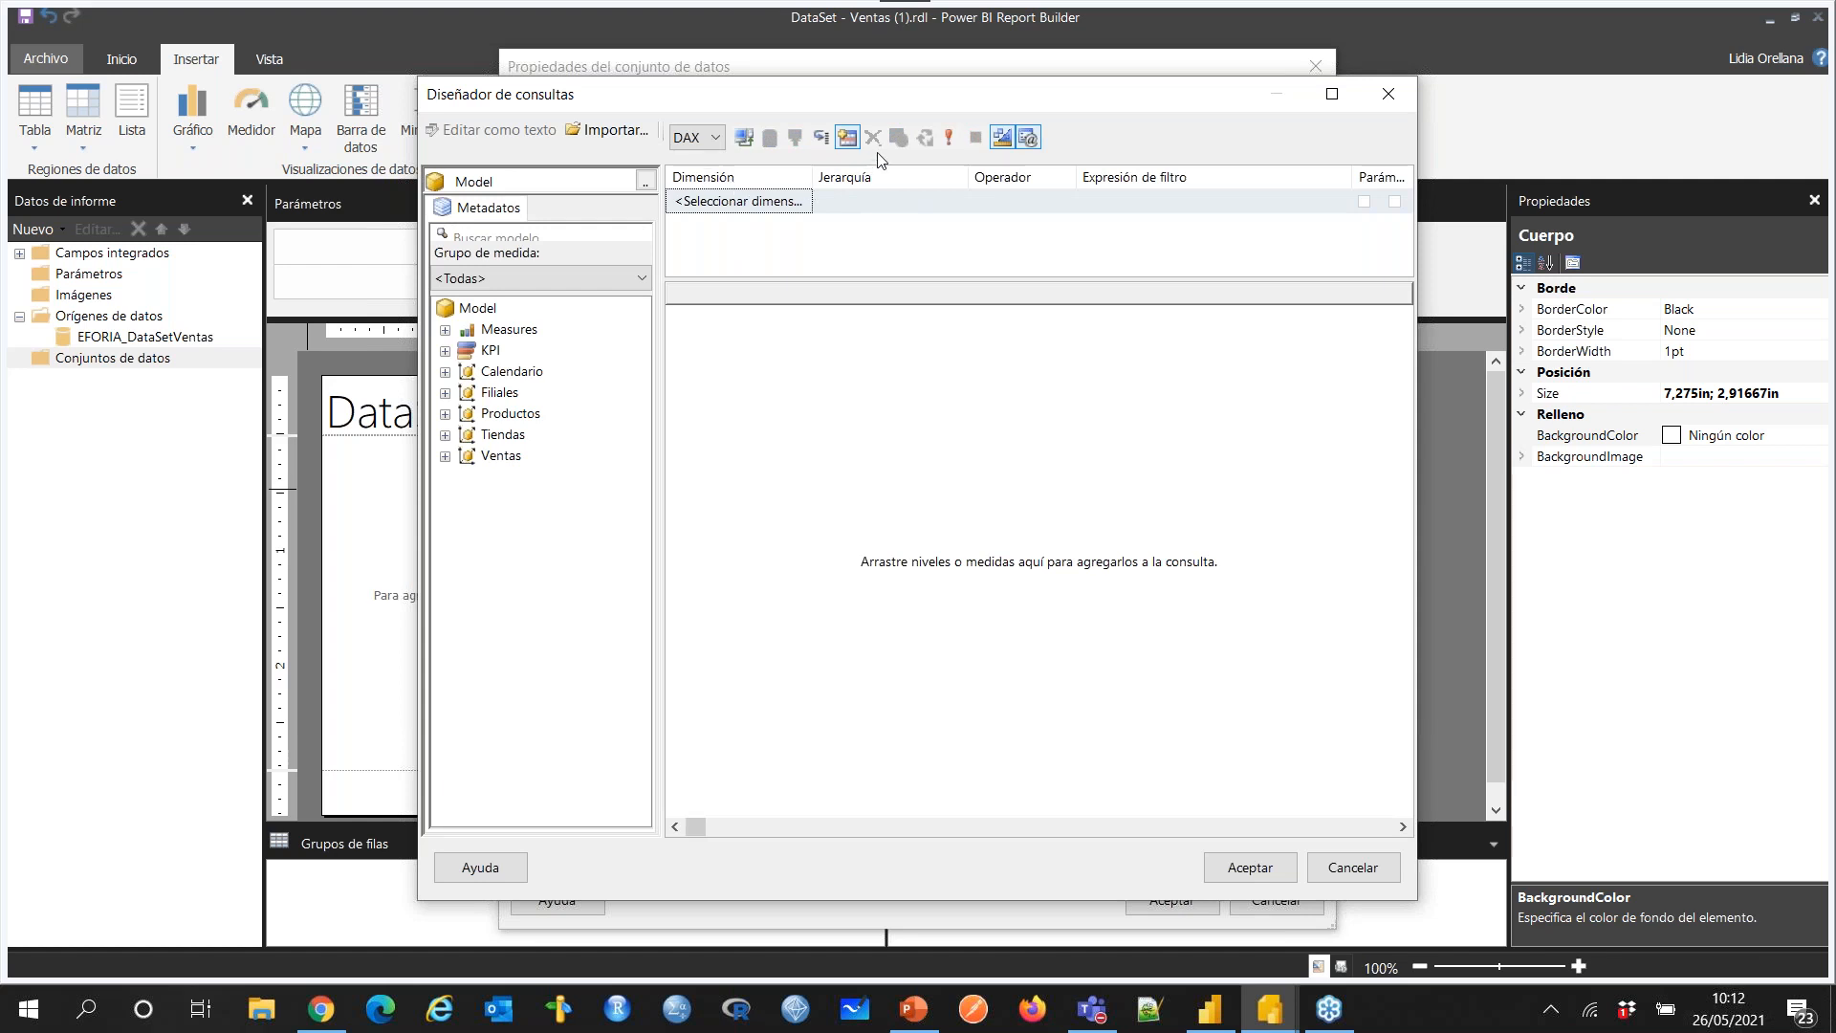
left_click(716, 137)
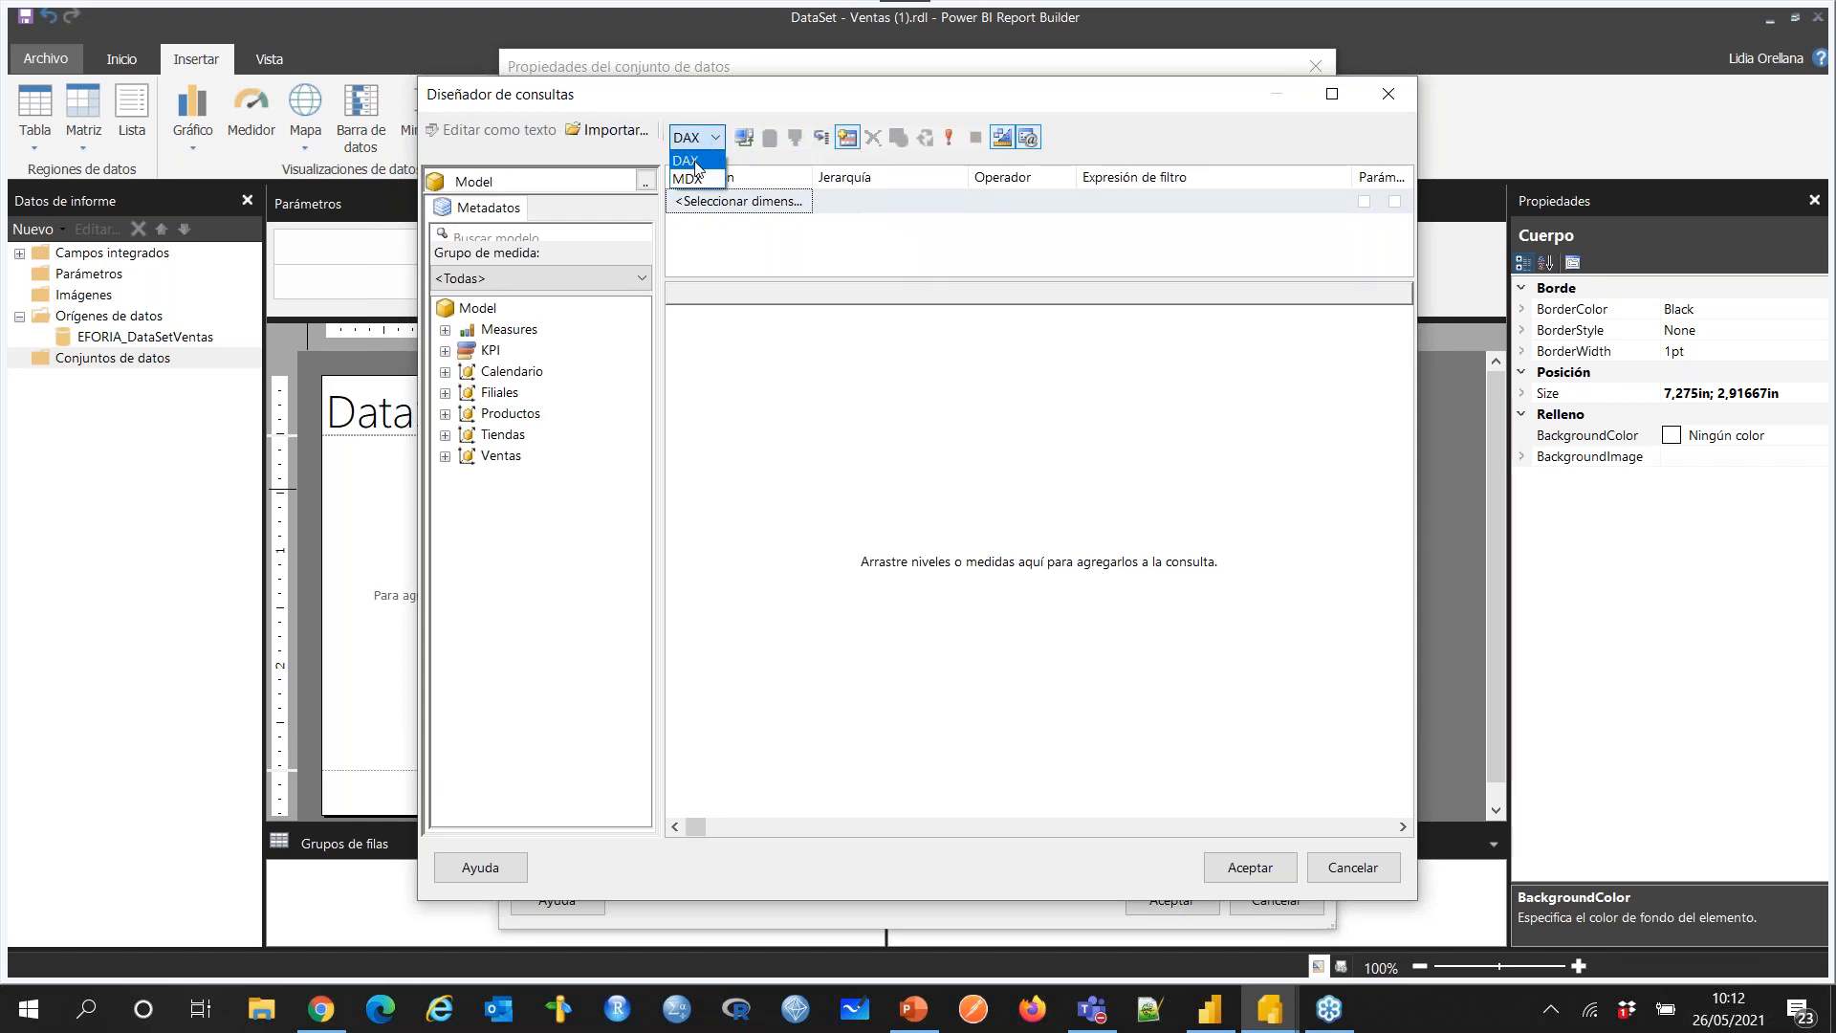
left_click(697, 164)
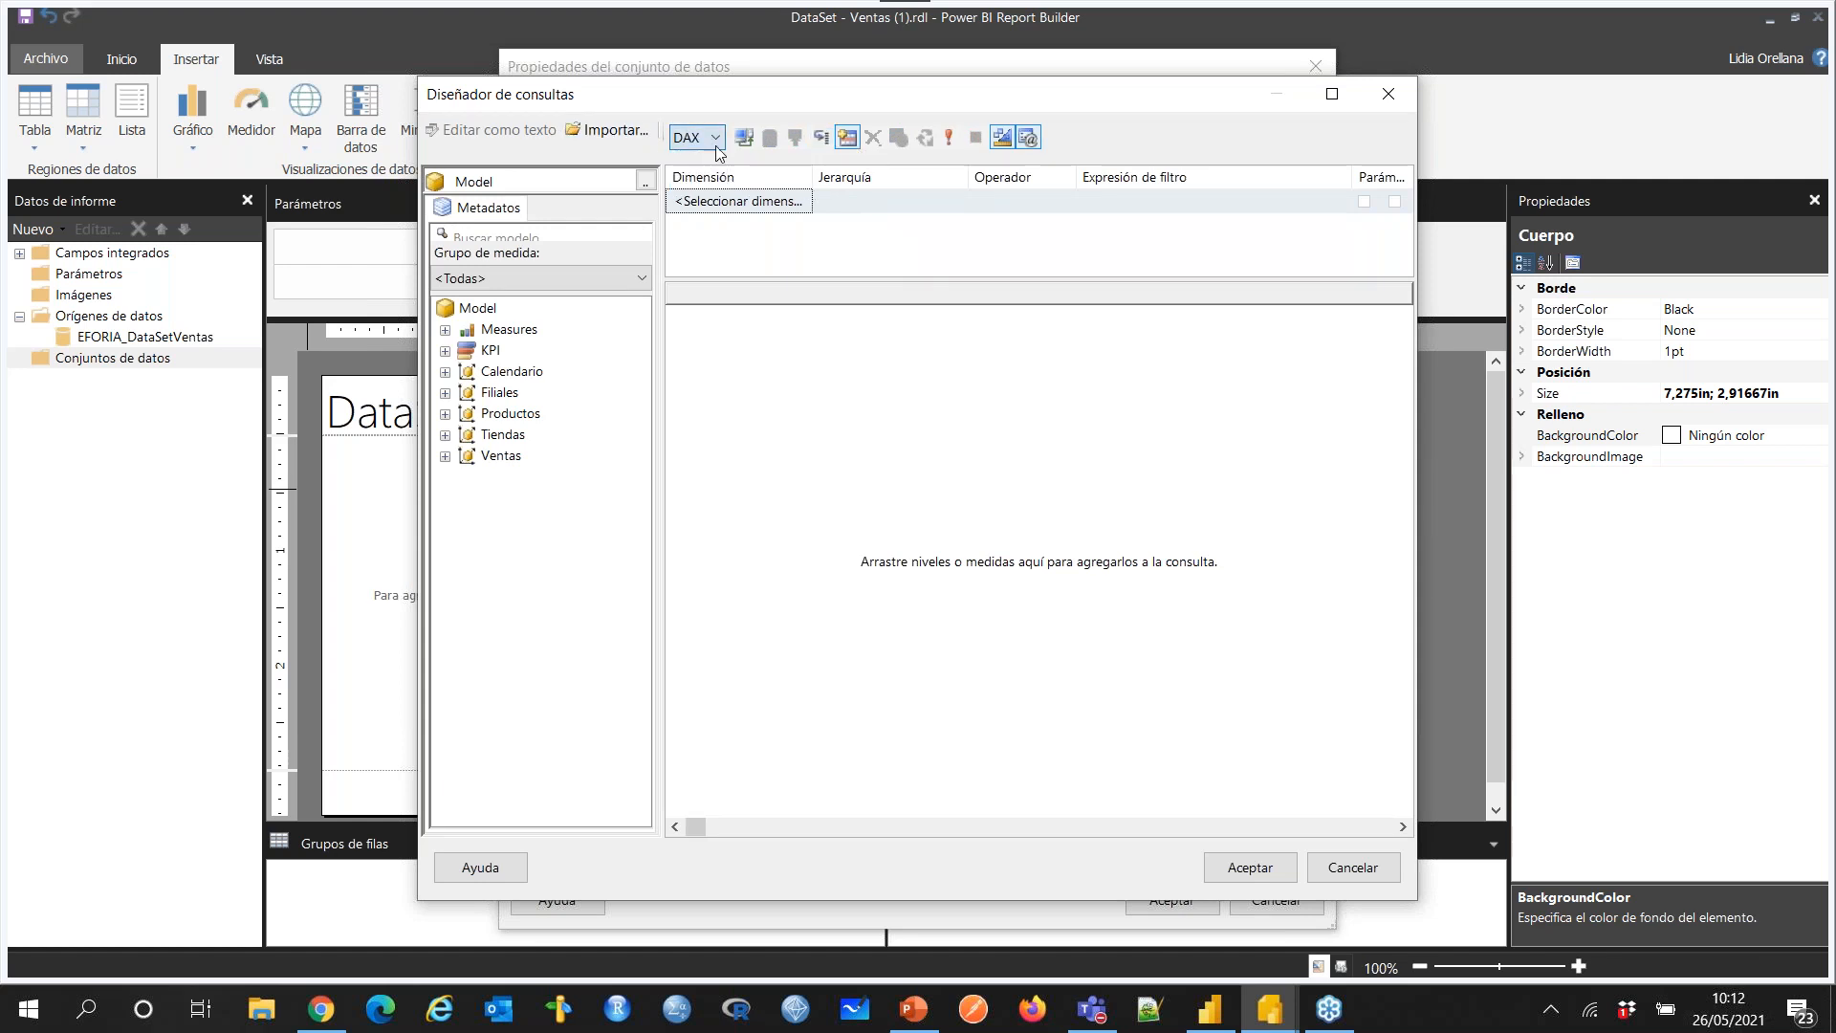
left_click(1003, 139)
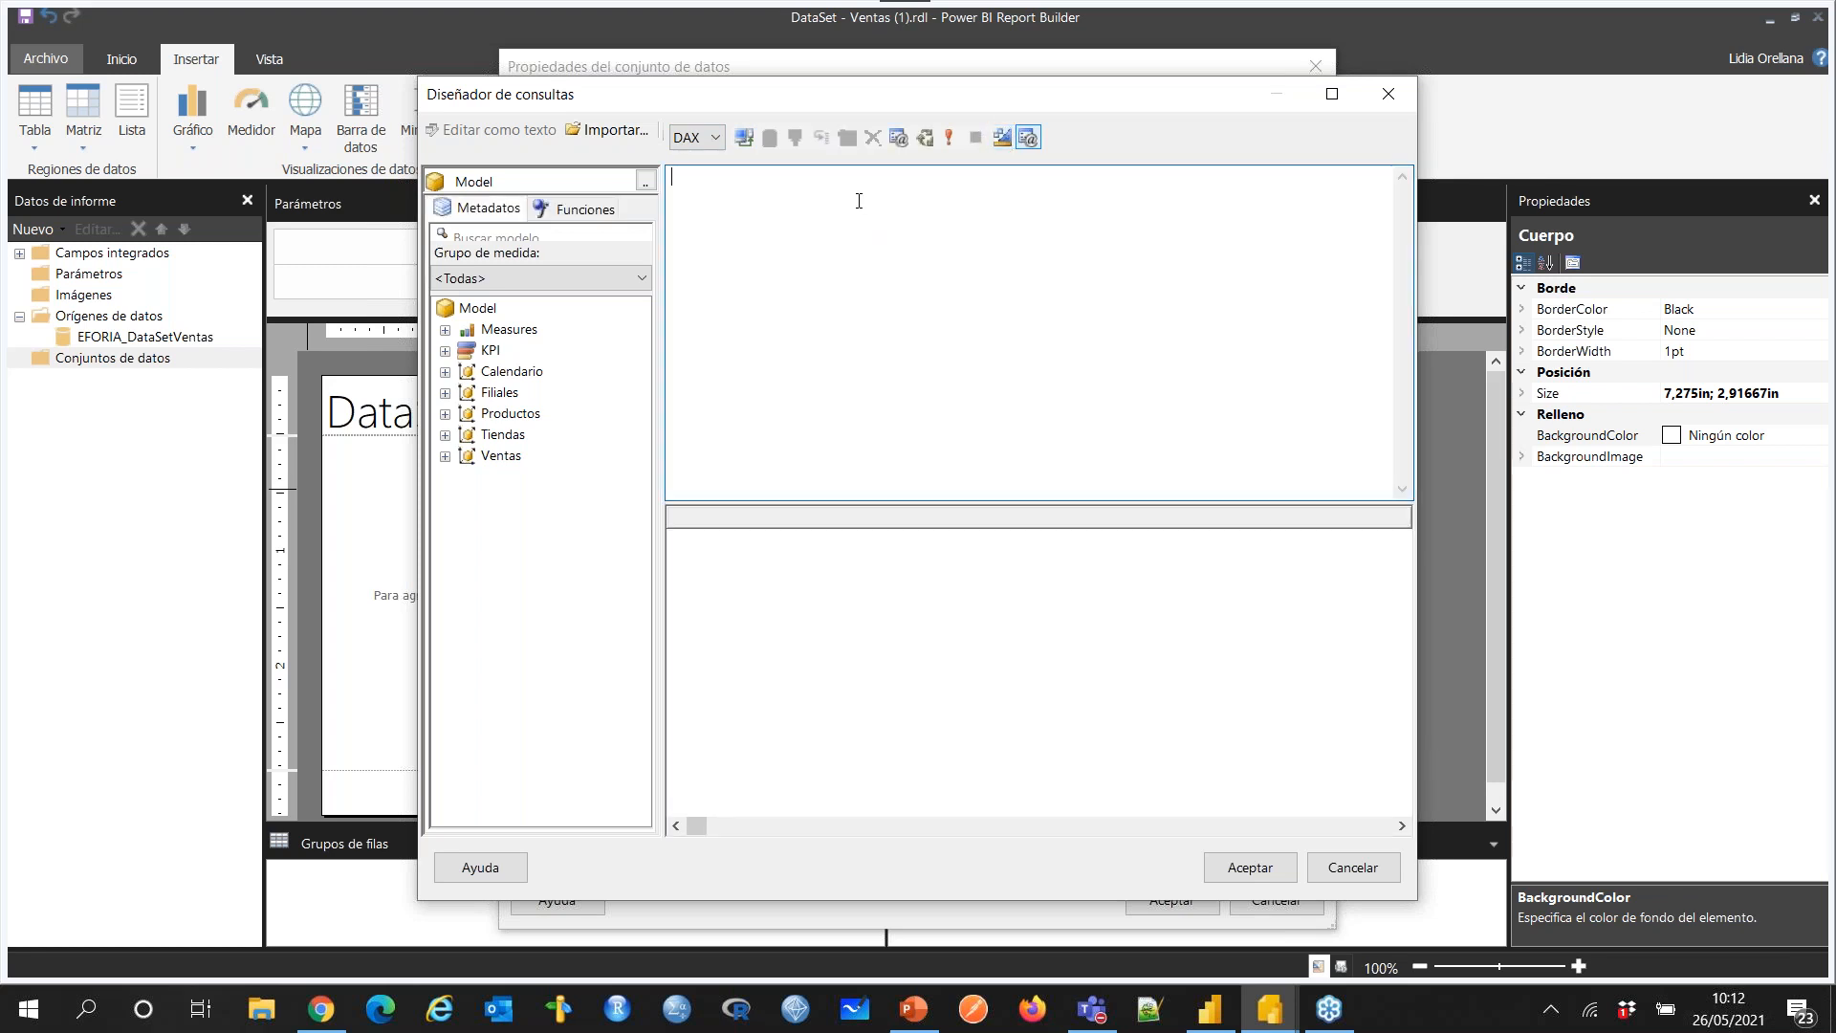
mouse_move(1402, 413)
left_mouse_down()
mouse_move(1396, 223)
mouse_move(1400, 421)
left_mouse_up()
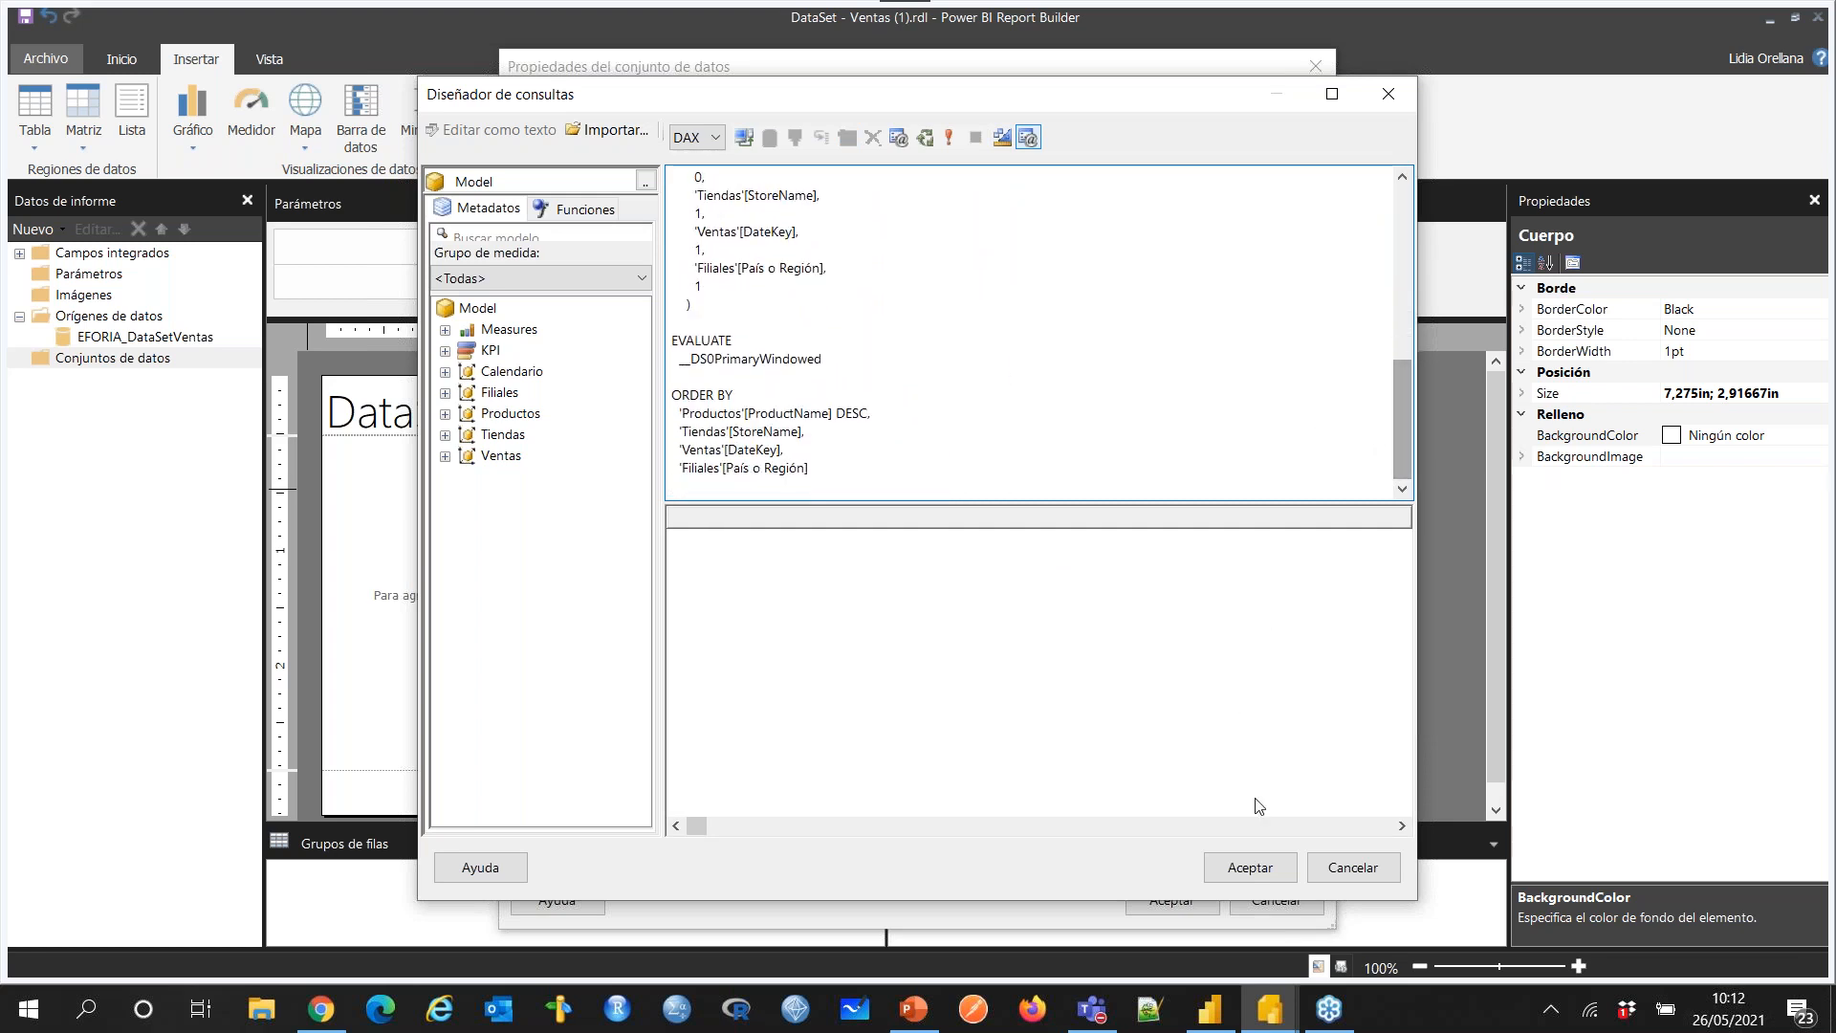
left_click(1251, 867)
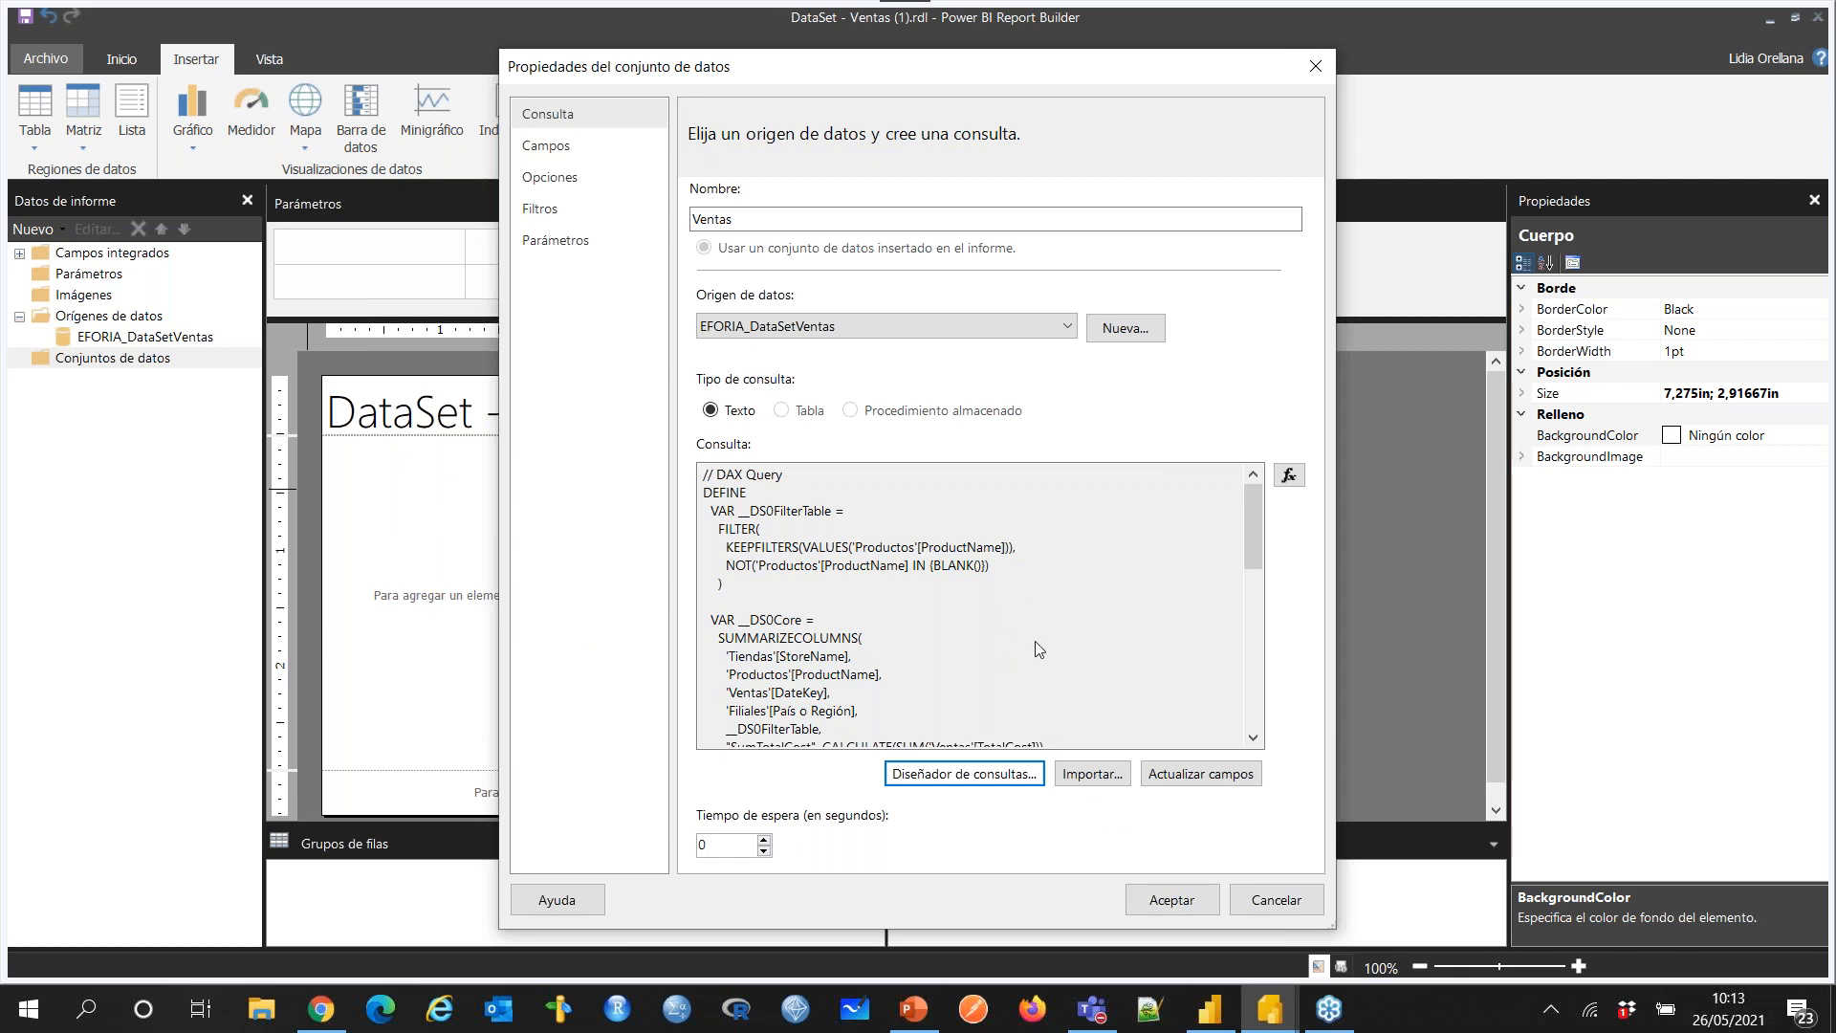
scroll(1000, 613, "down", 1)
left_click(1175, 911)
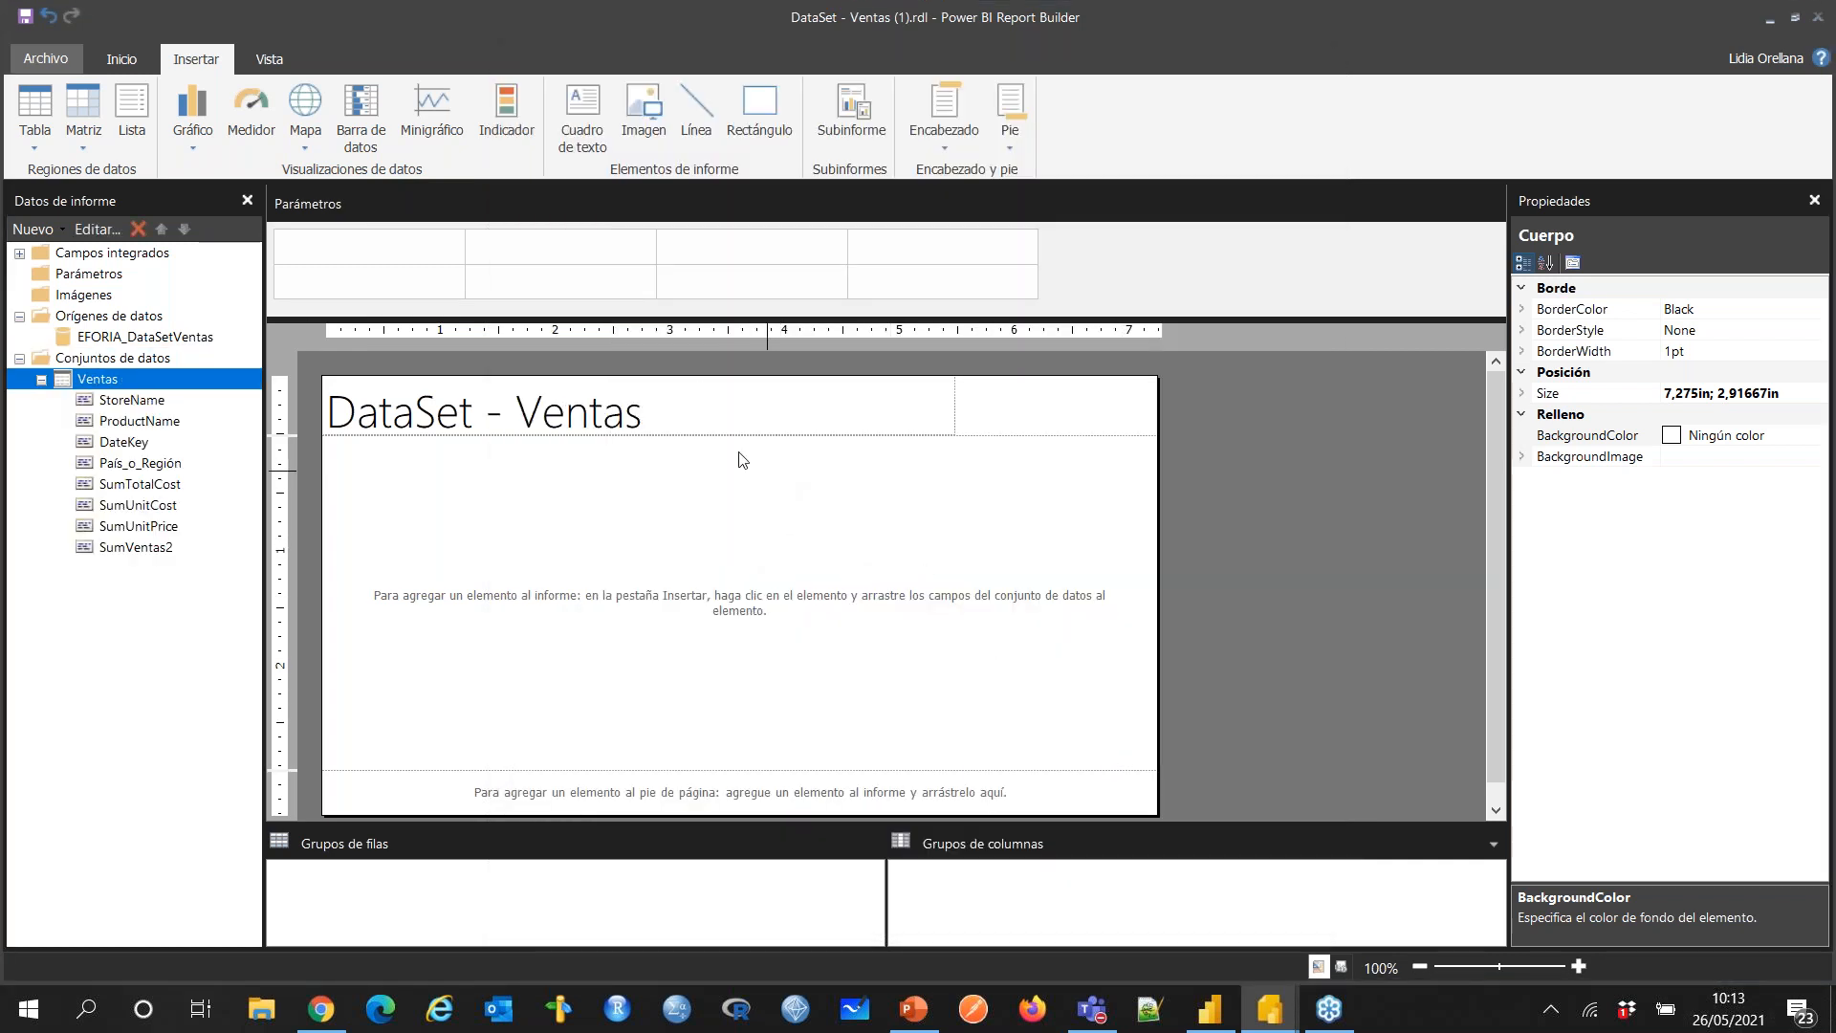
left_click(556, 524)
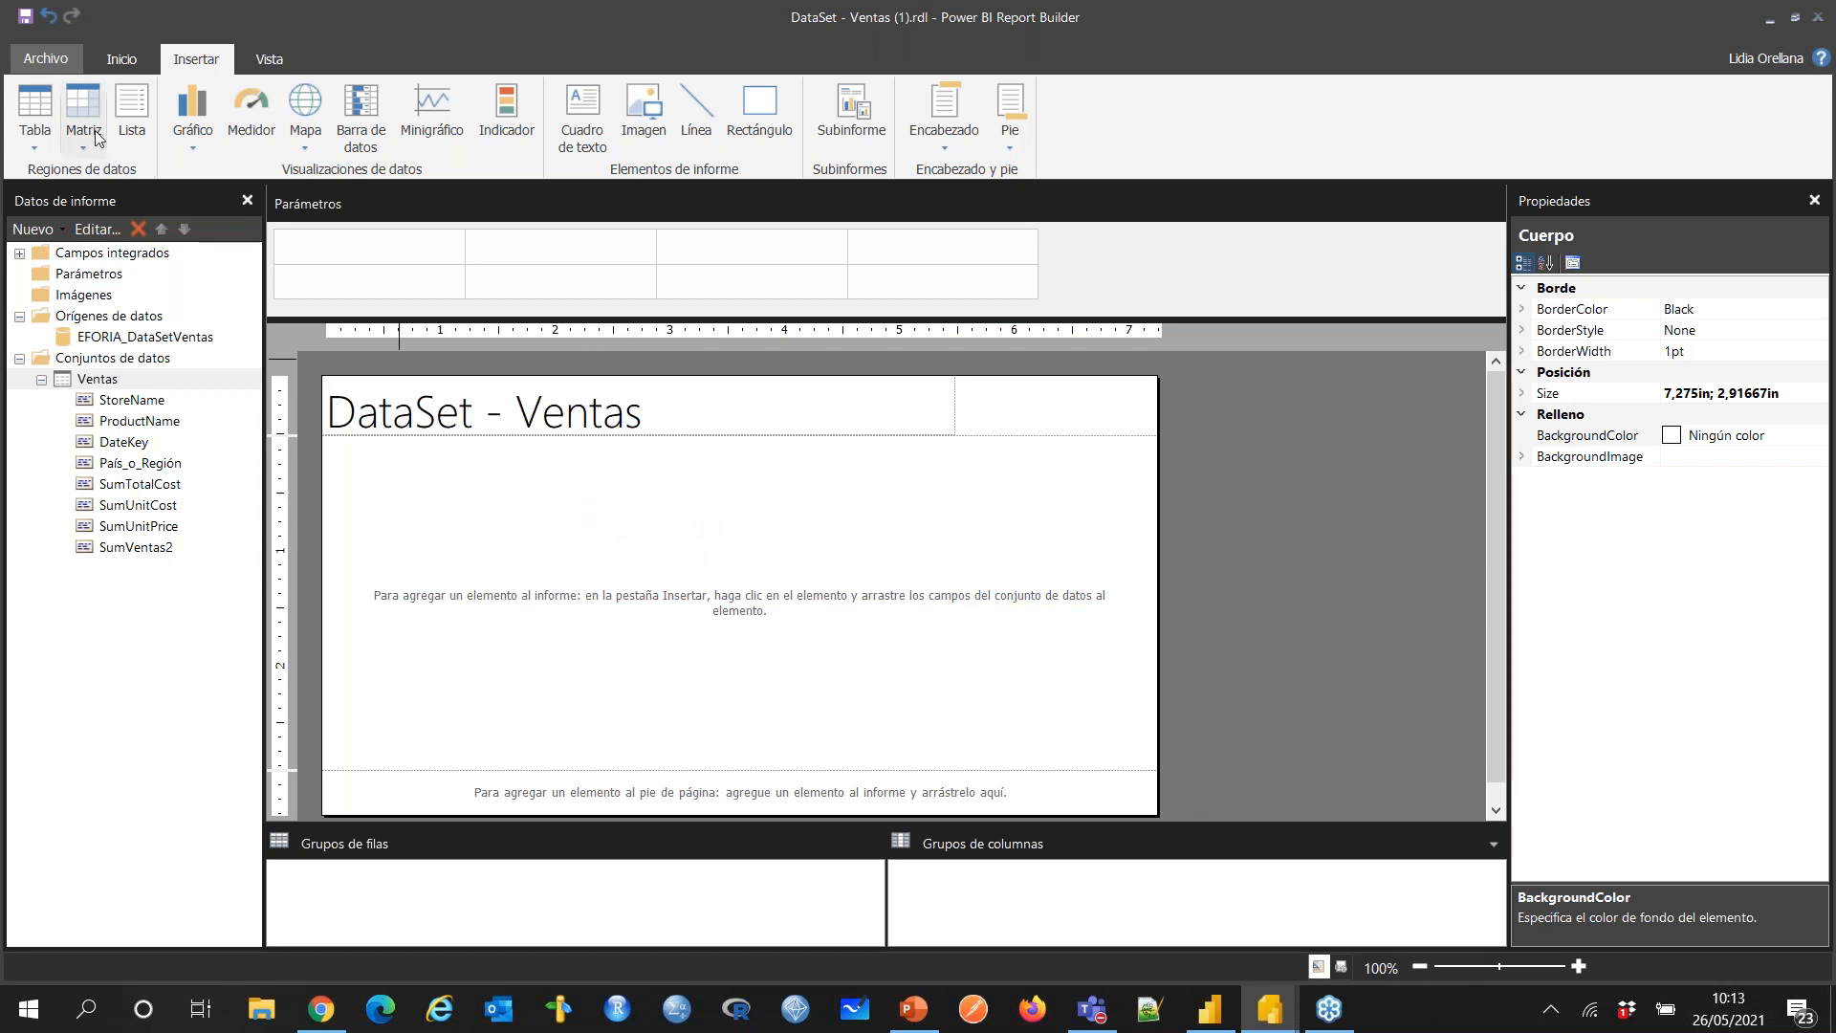
left_click(38, 148)
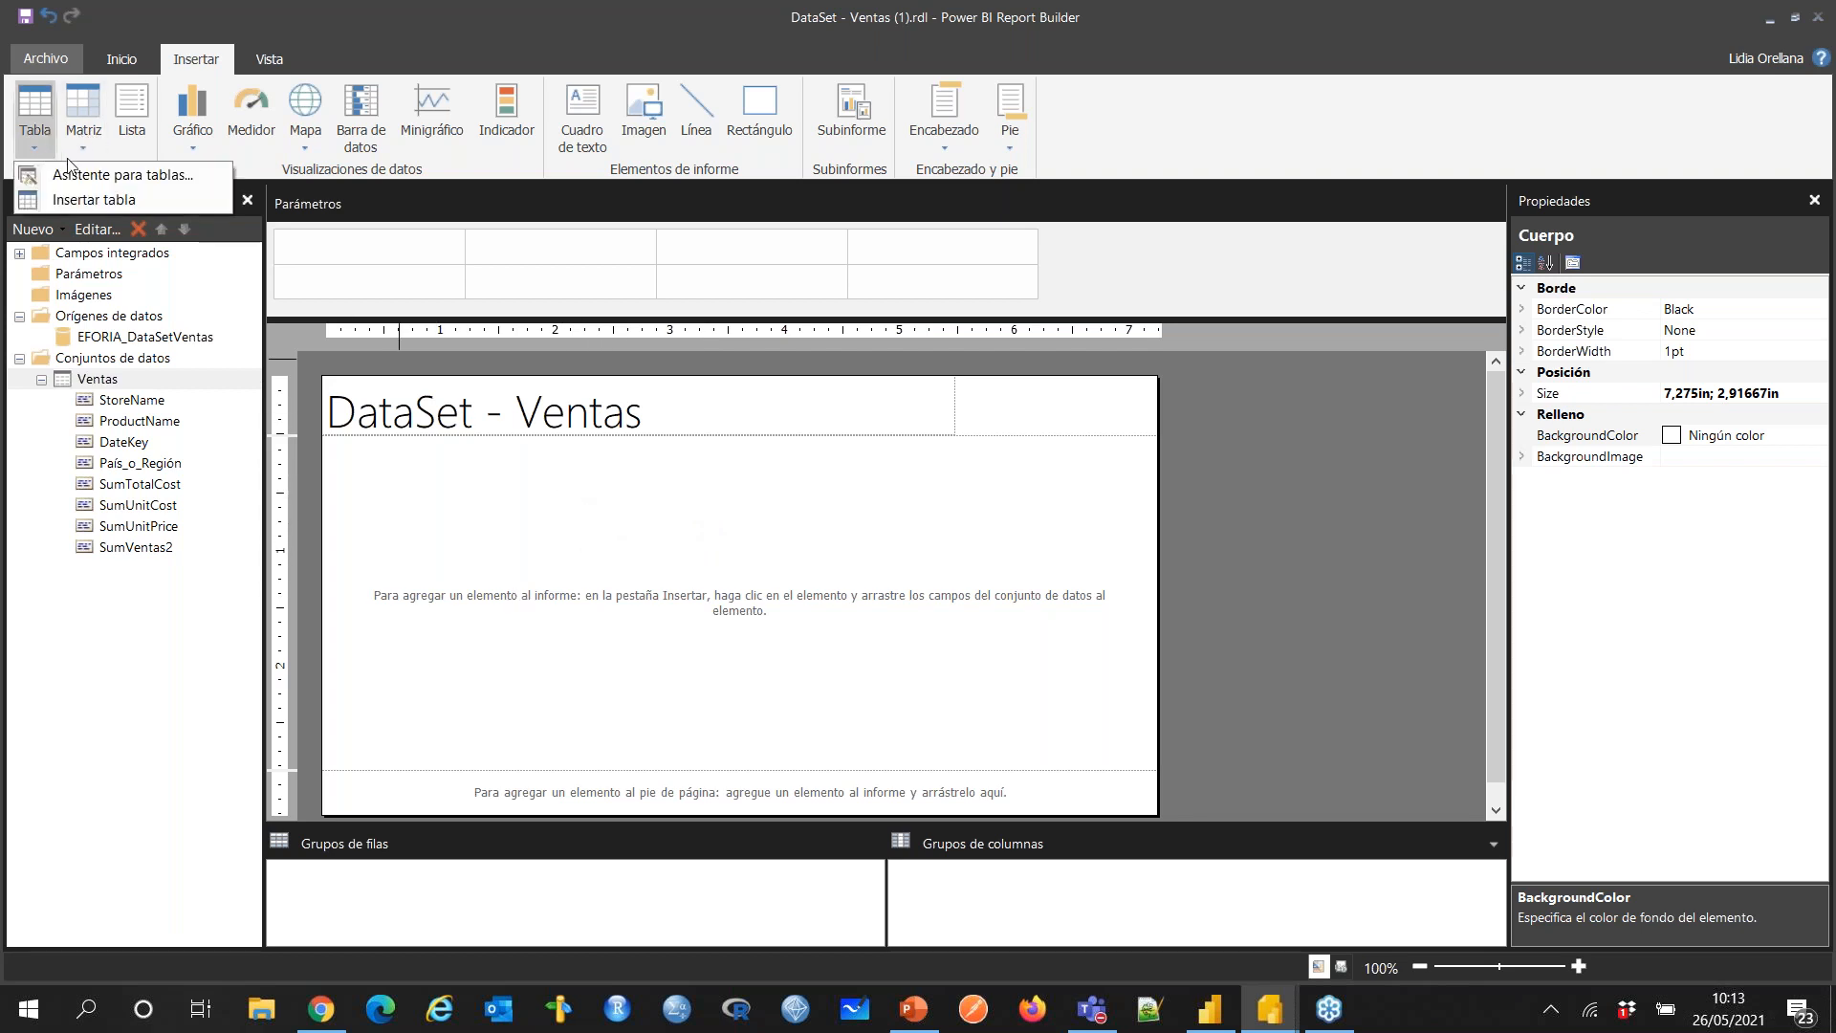
left_click(120, 199)
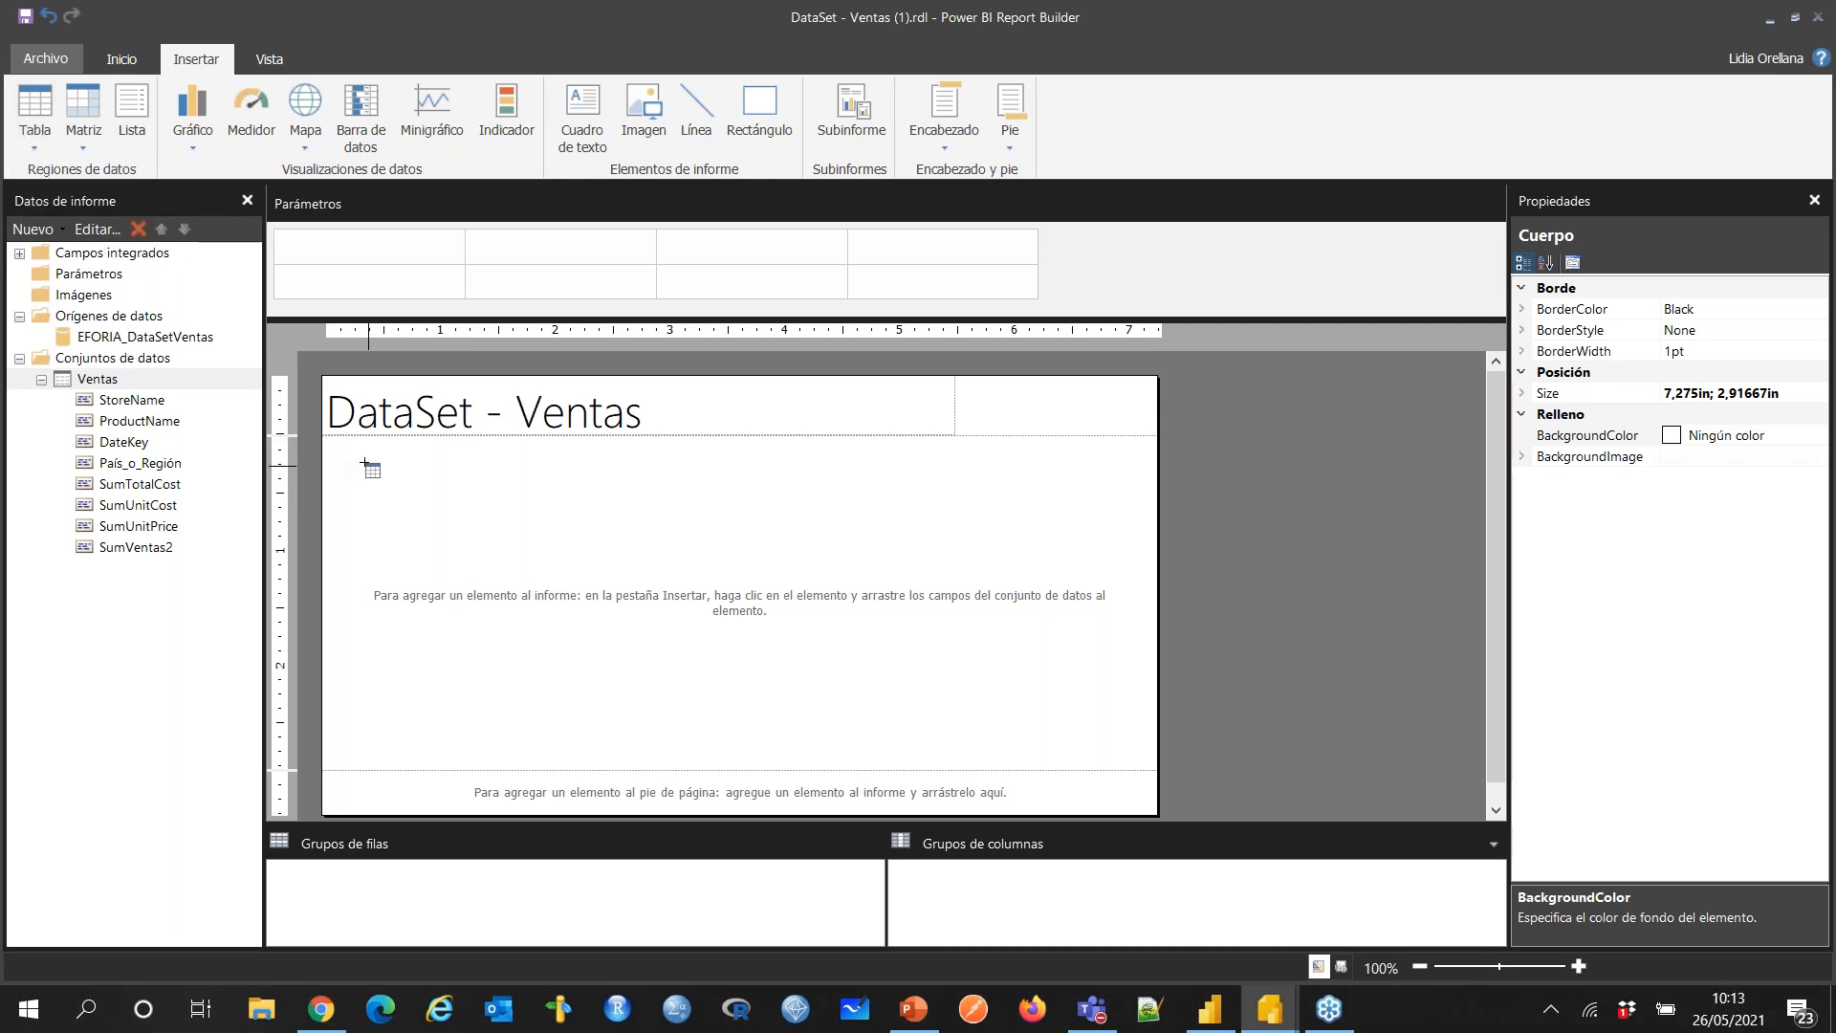
left_click_drag(363, 463, 943, 513)
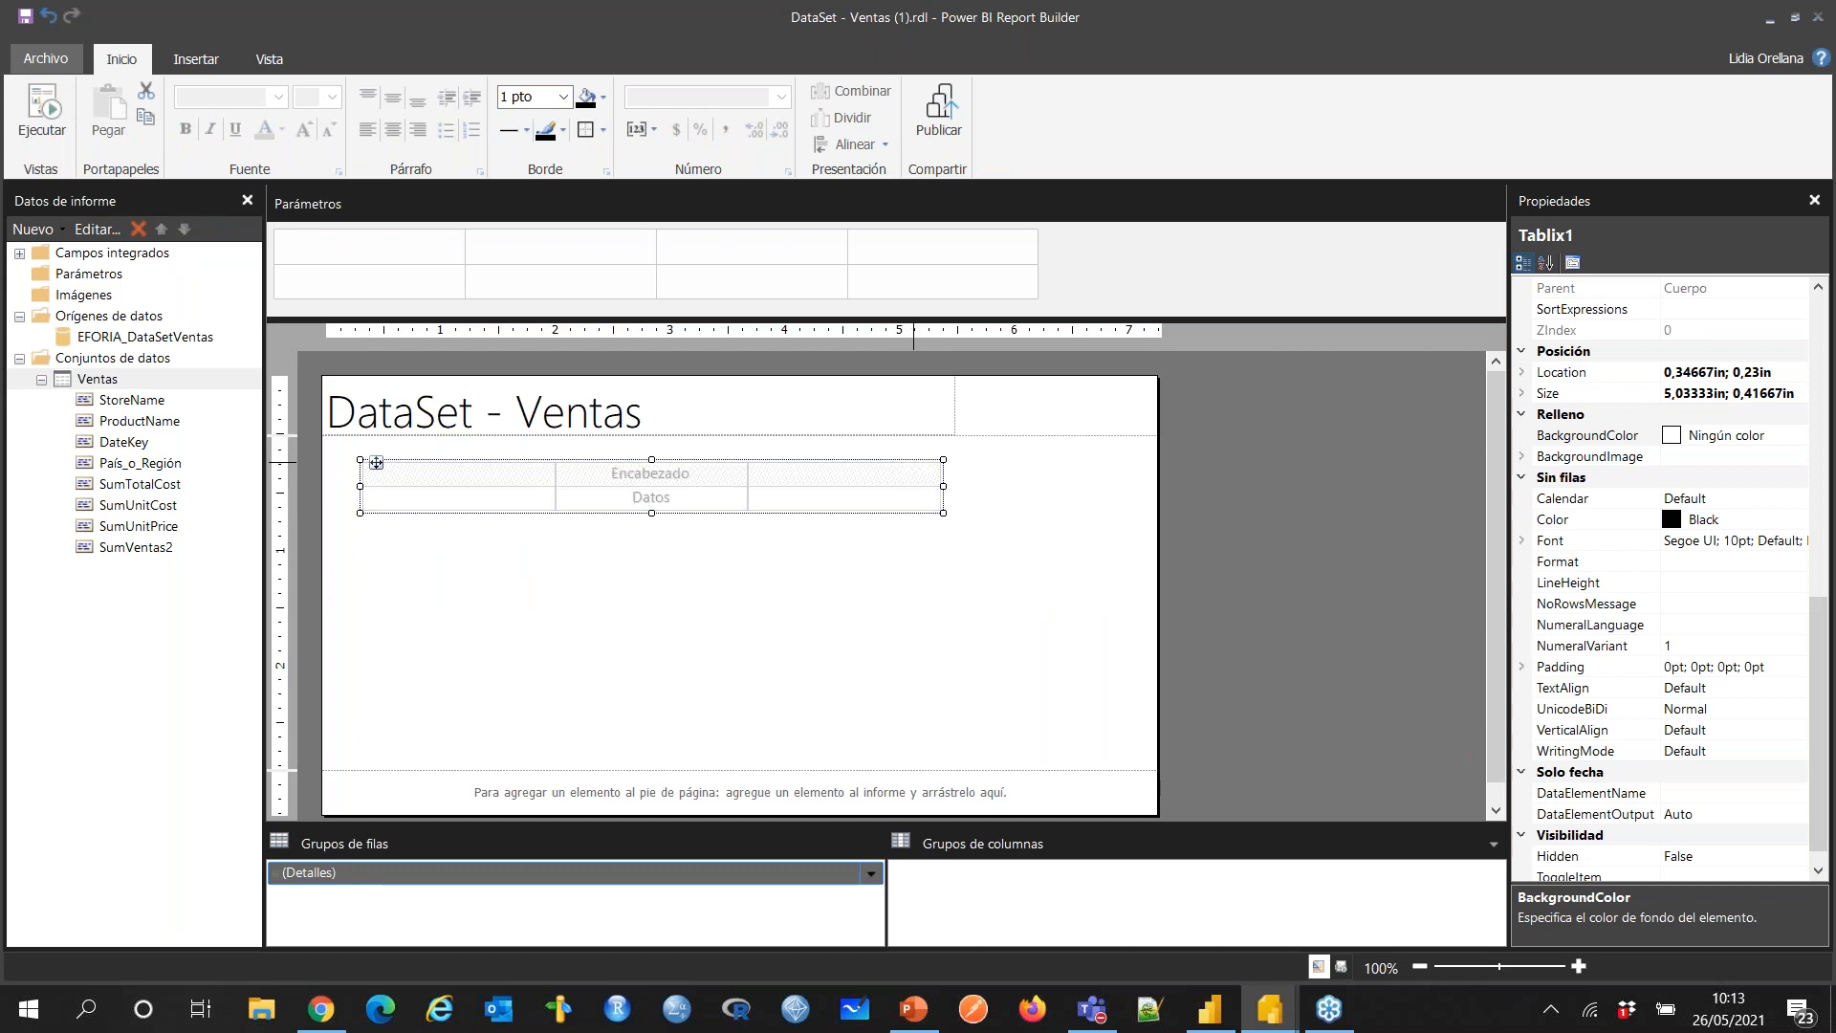
key("Delete")
Step: Start the table wizard and choose Ventas as the dataset for the new table
left_click(206, 67)
left_click(48, 121)
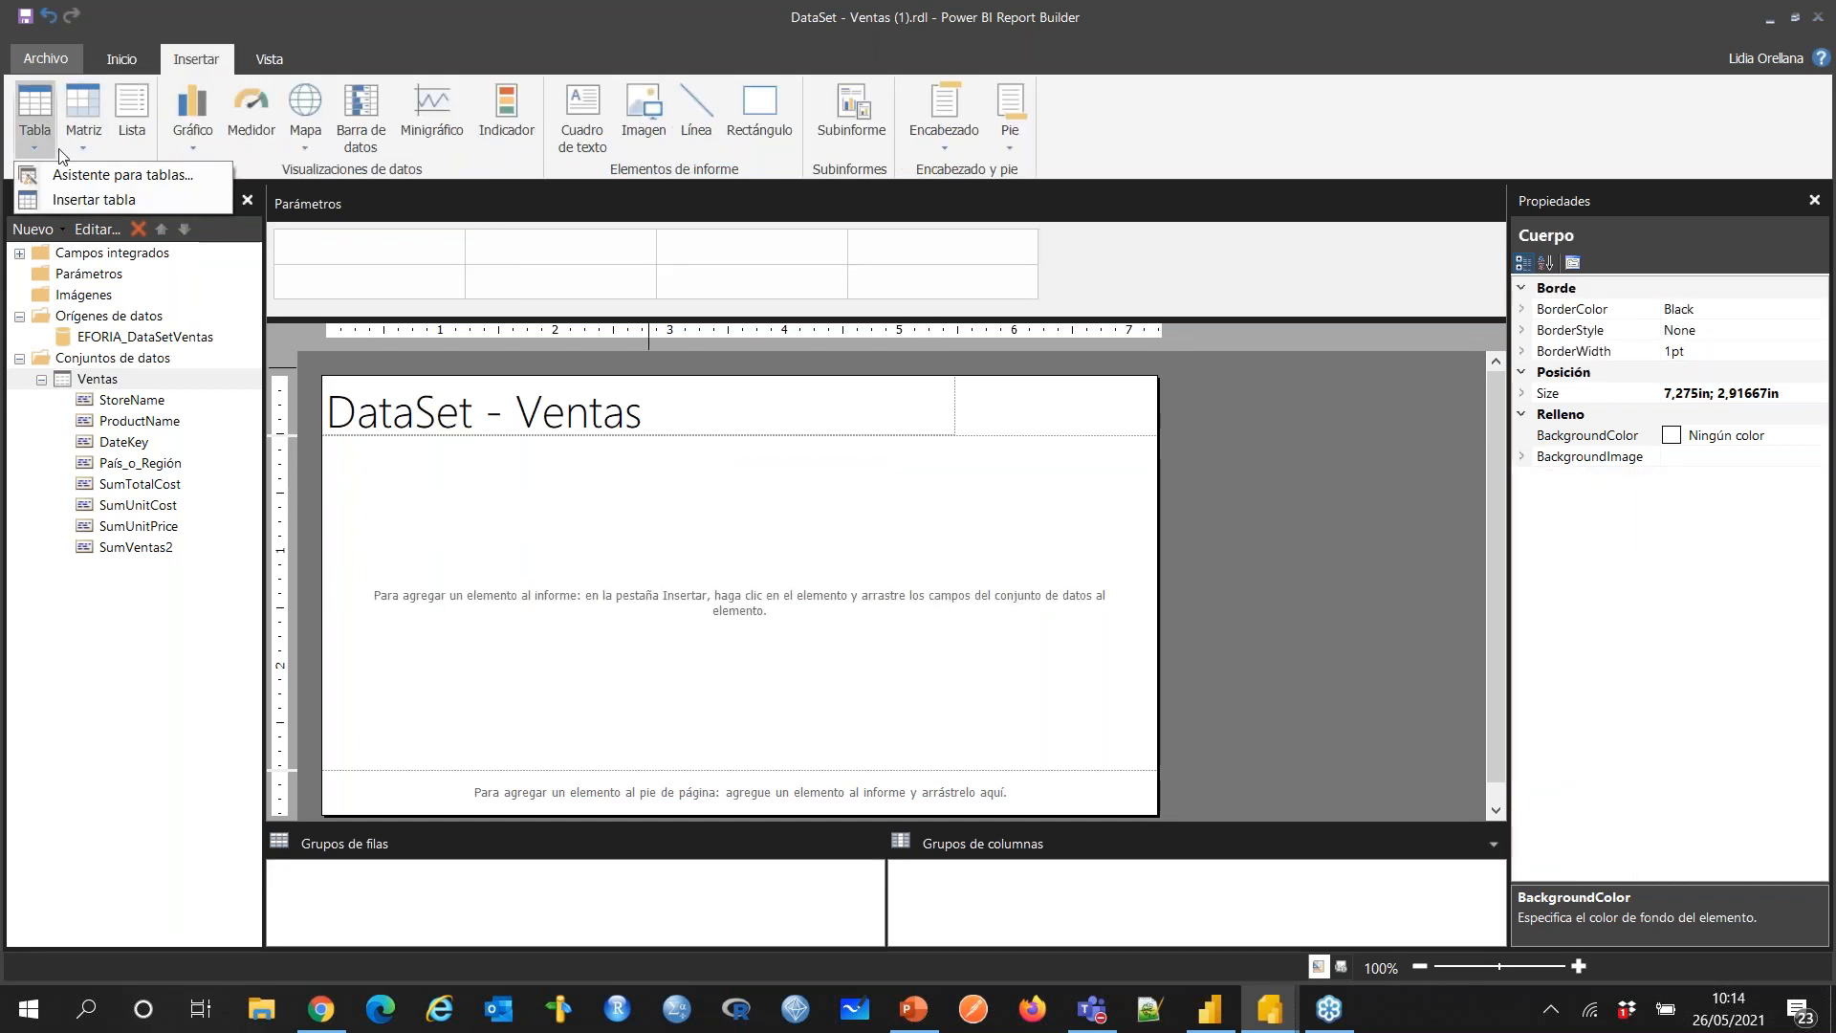
left_click(92, 181)
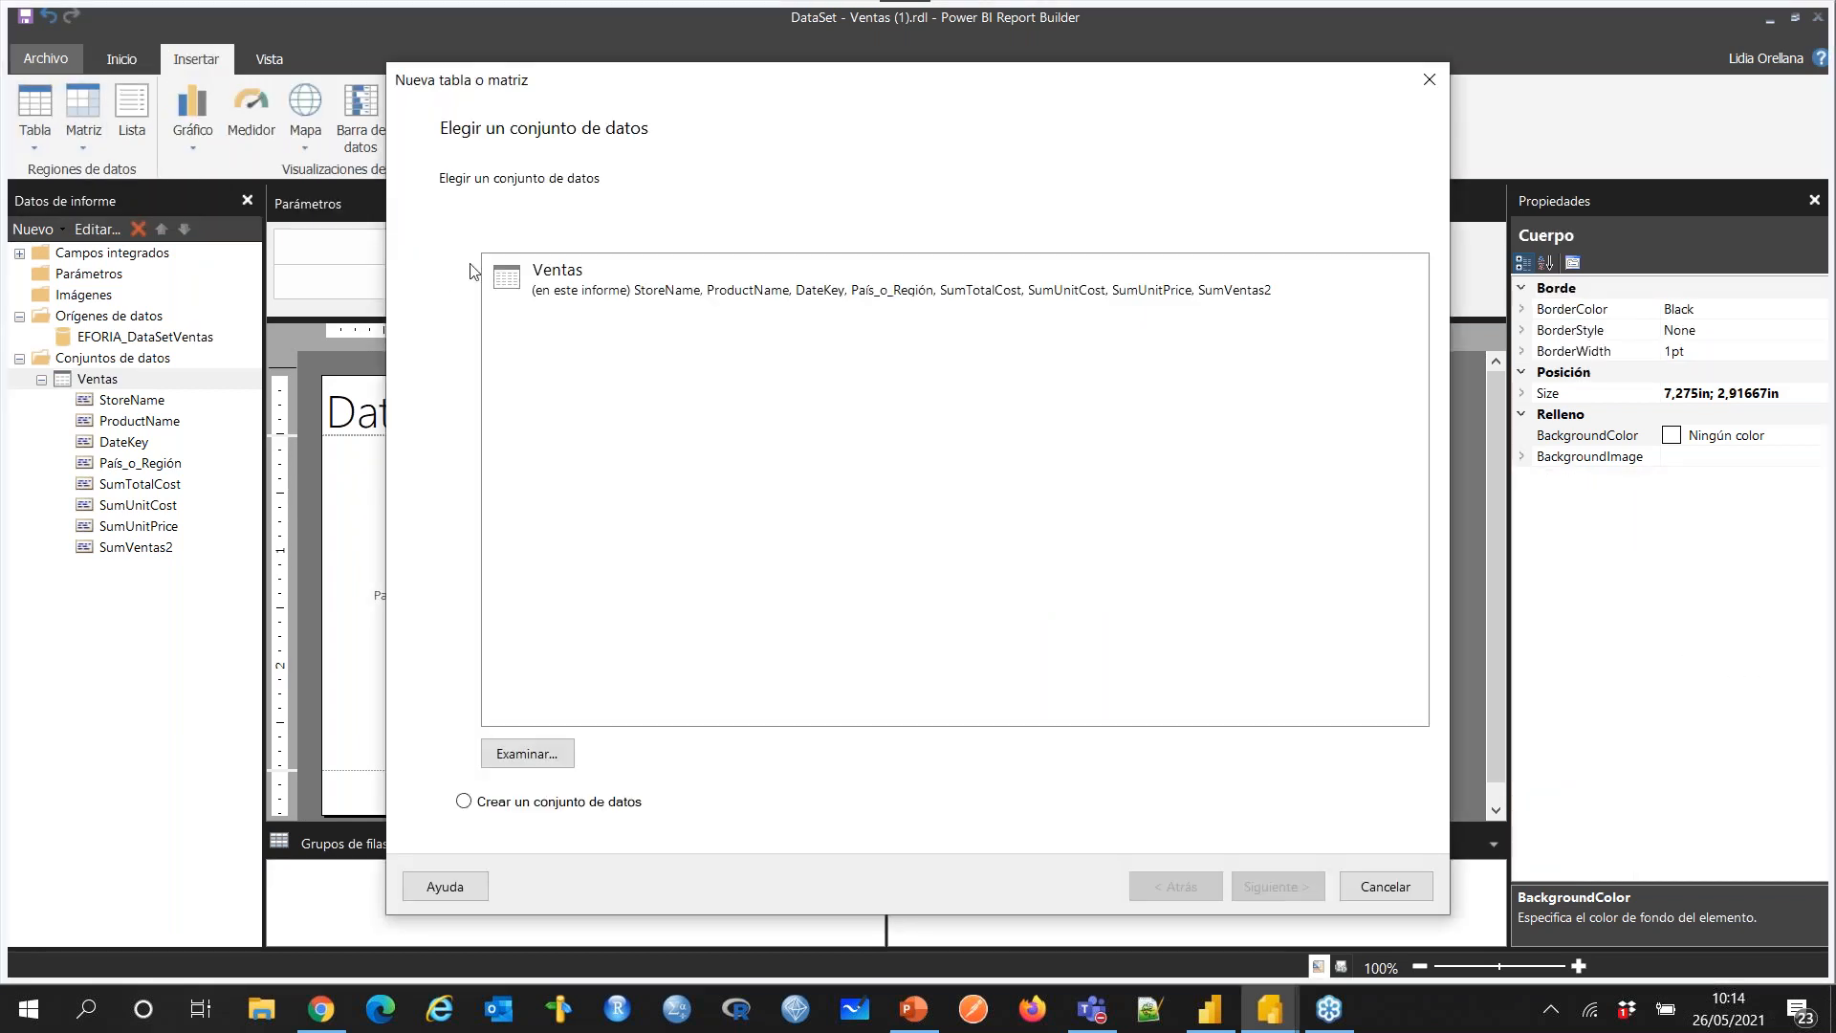
left_click(597, 283)
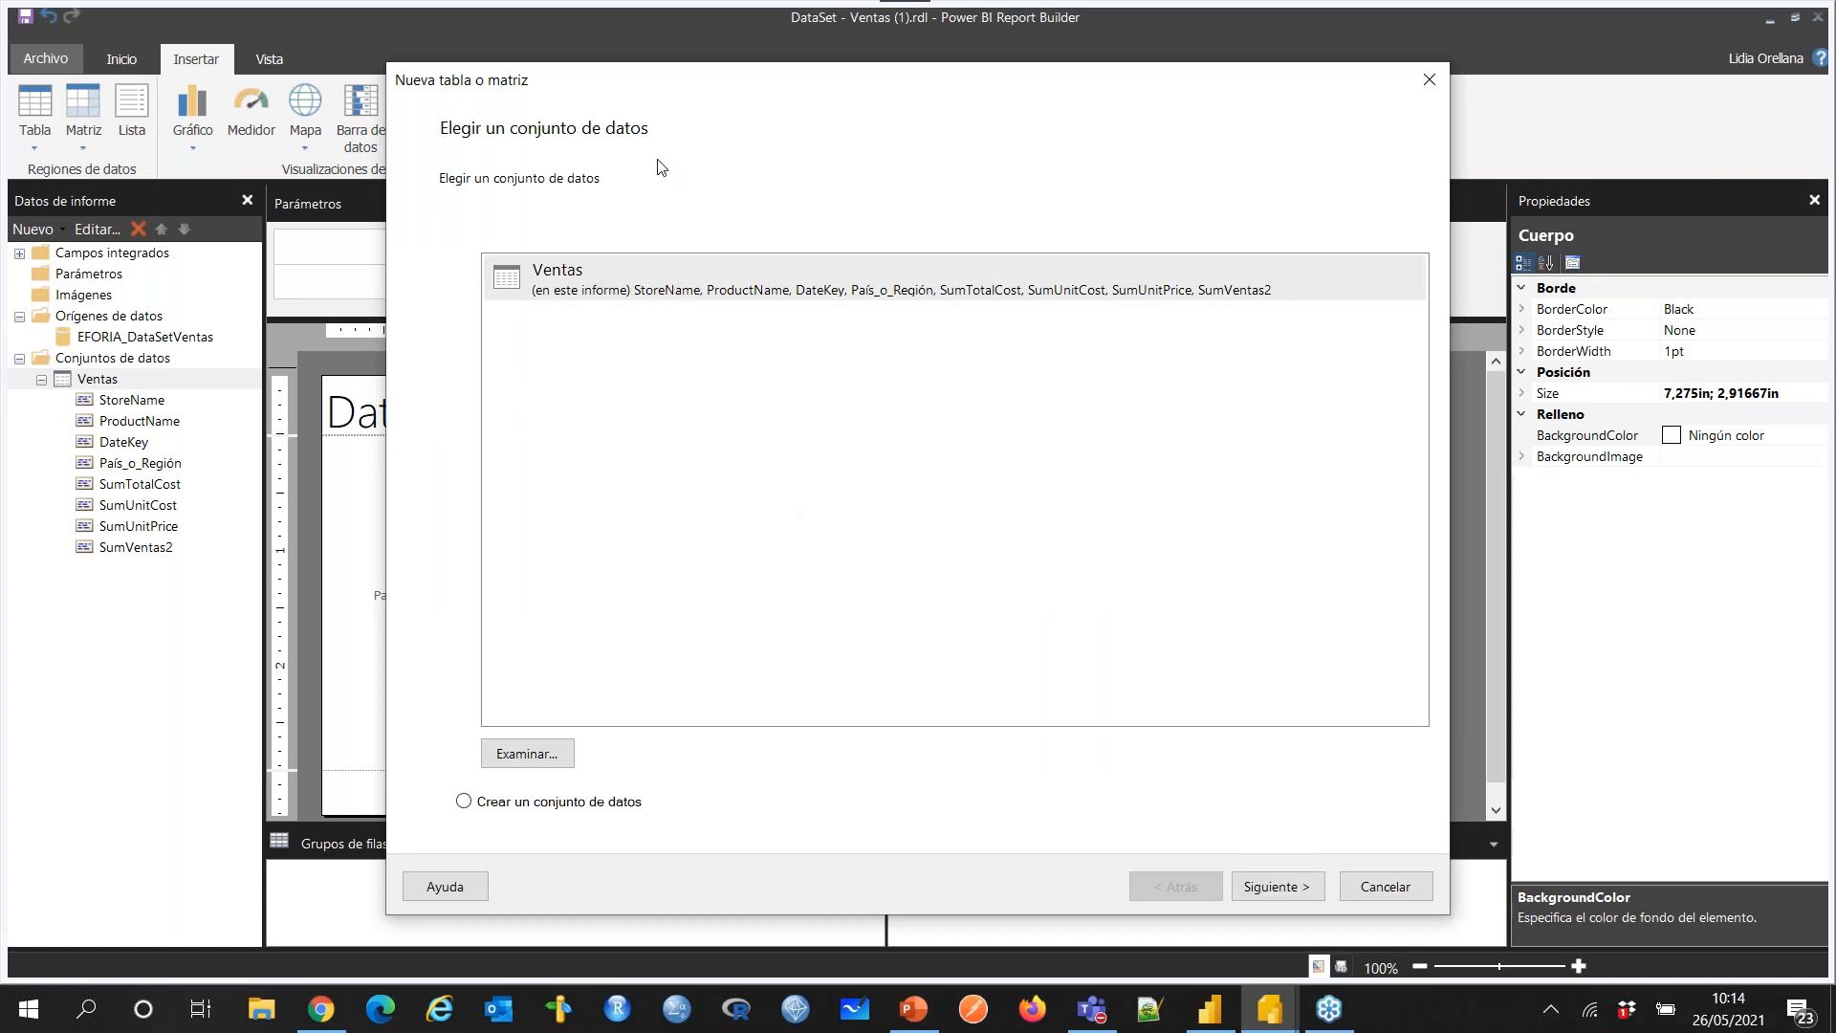
left_click(1303, 888)
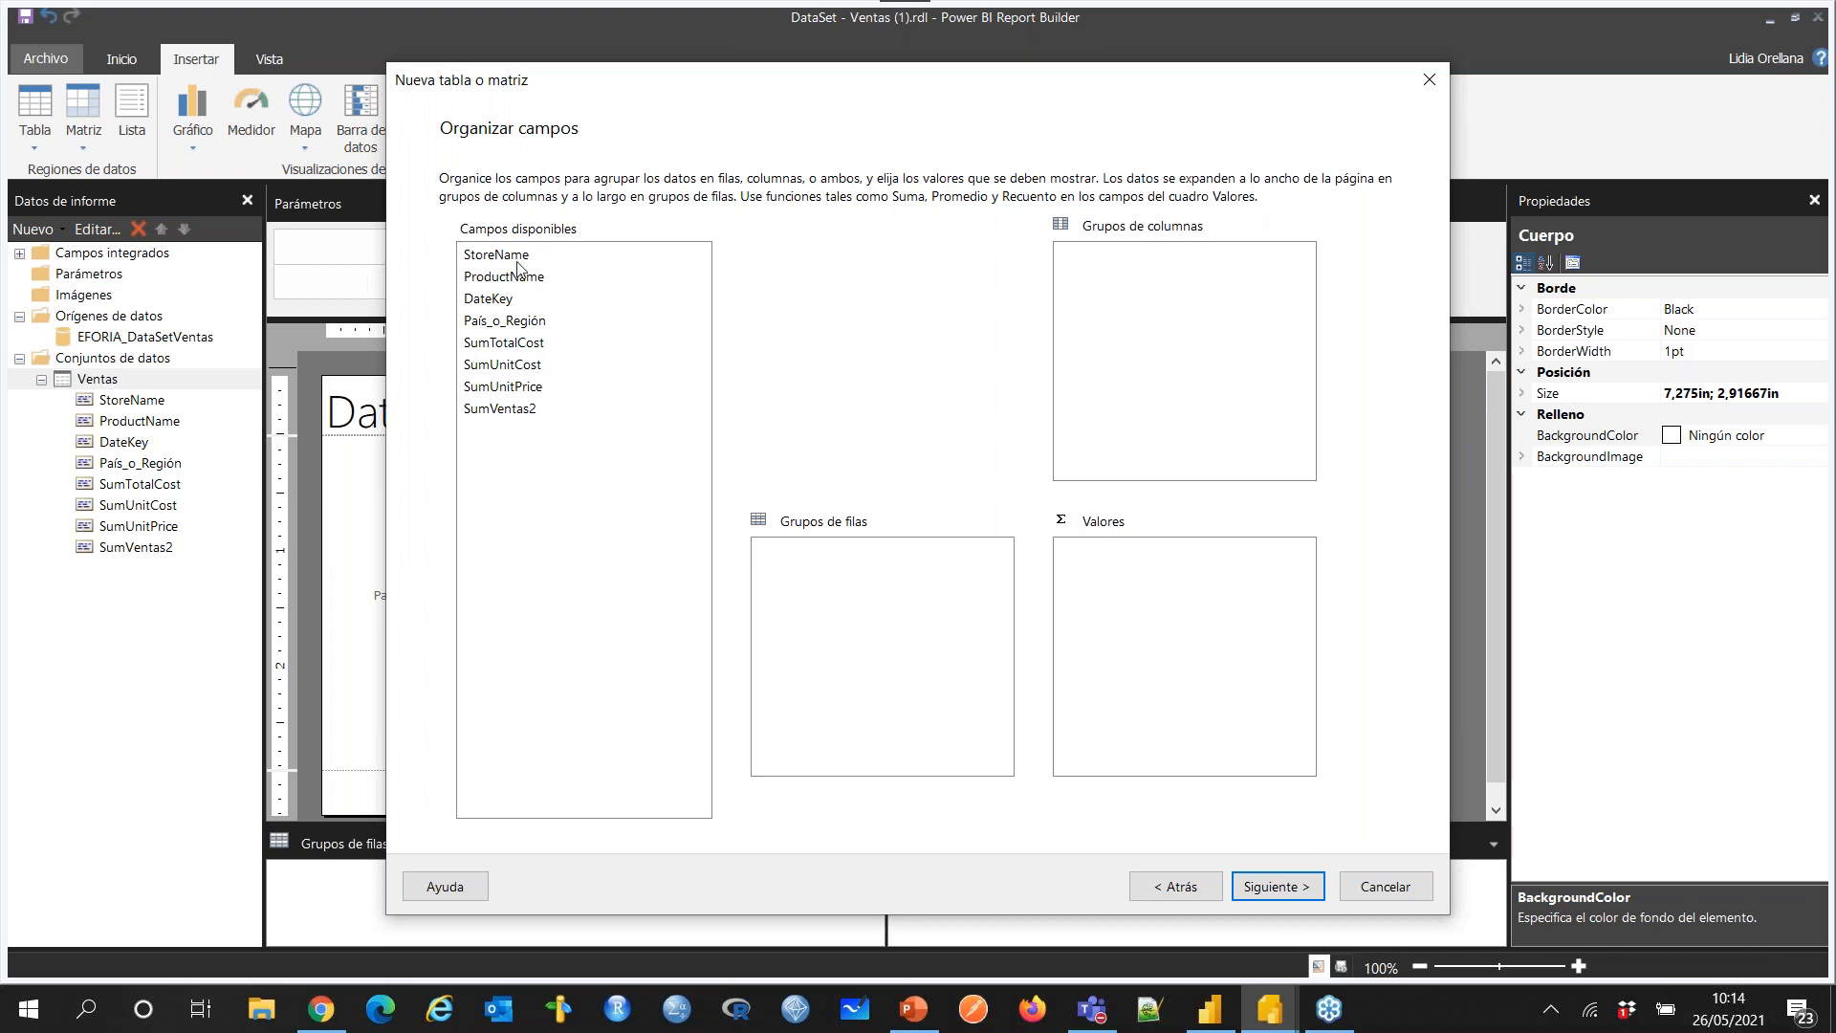
Step: Add StoreName, ProductName, DateKey, País_o_Región, SumTotalCost, SumUnitCost, SumUnitPrice and SumVentas2 as the table's values
left_click_drag(515, 254, 1278, 681)
left_click_drag(567, 278, 1112, 653)
left_click_drag(521, 302, 1195, 674)
left_click_drag(521, 326, 1182, 695)
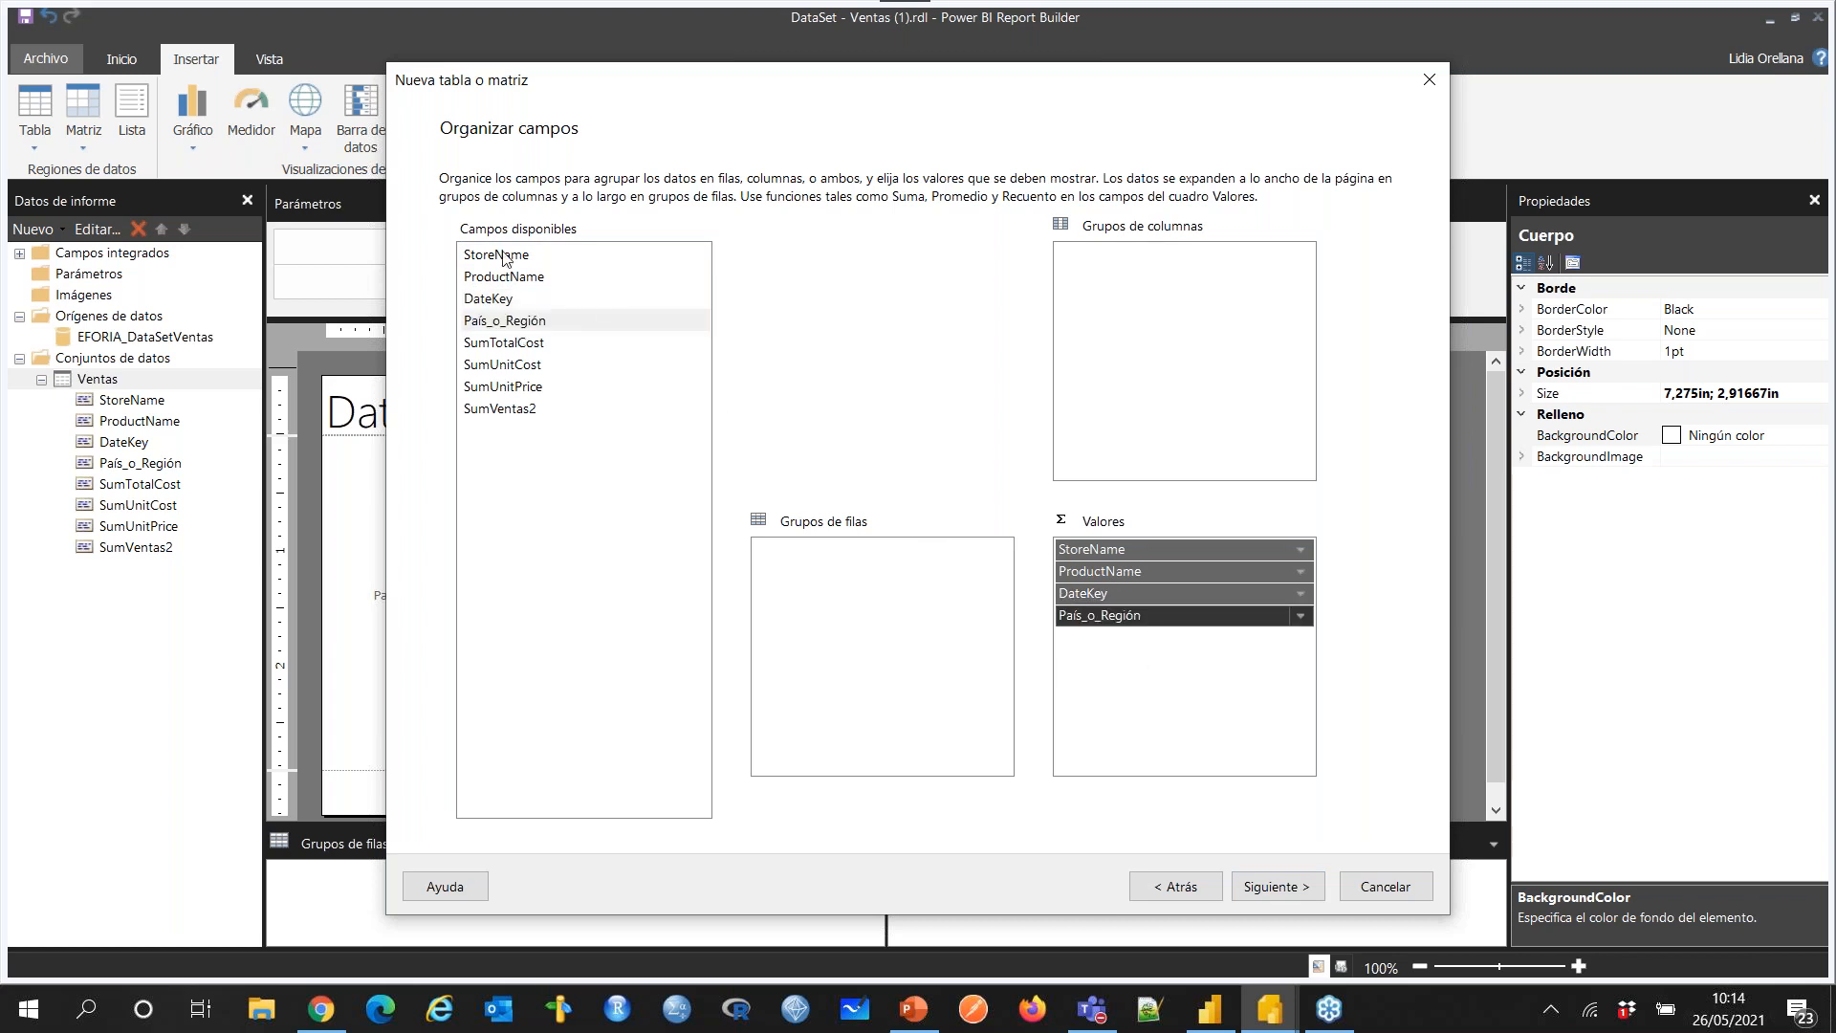
left_click_drag(491, 344, 1172, 746)
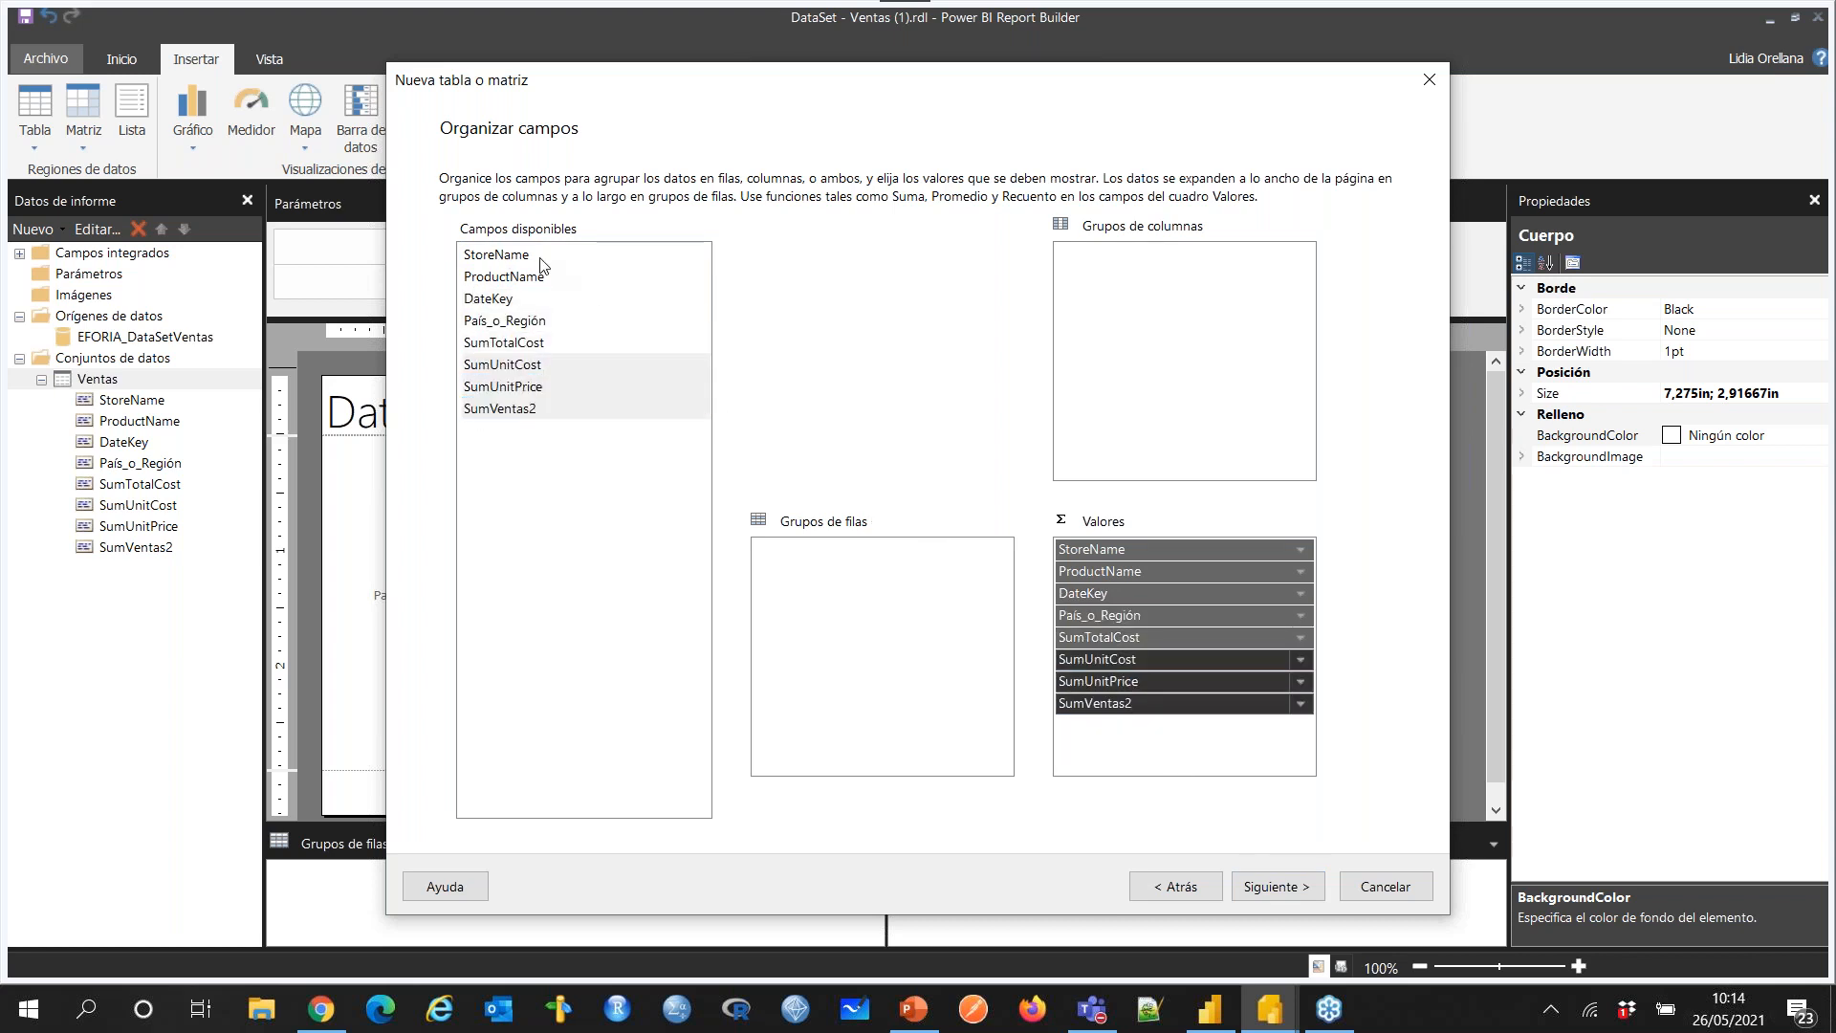
Step: Finish the table wizard with the default layout and move the table down to about 0.2 in from the top of the body
left_click(1275, 888)
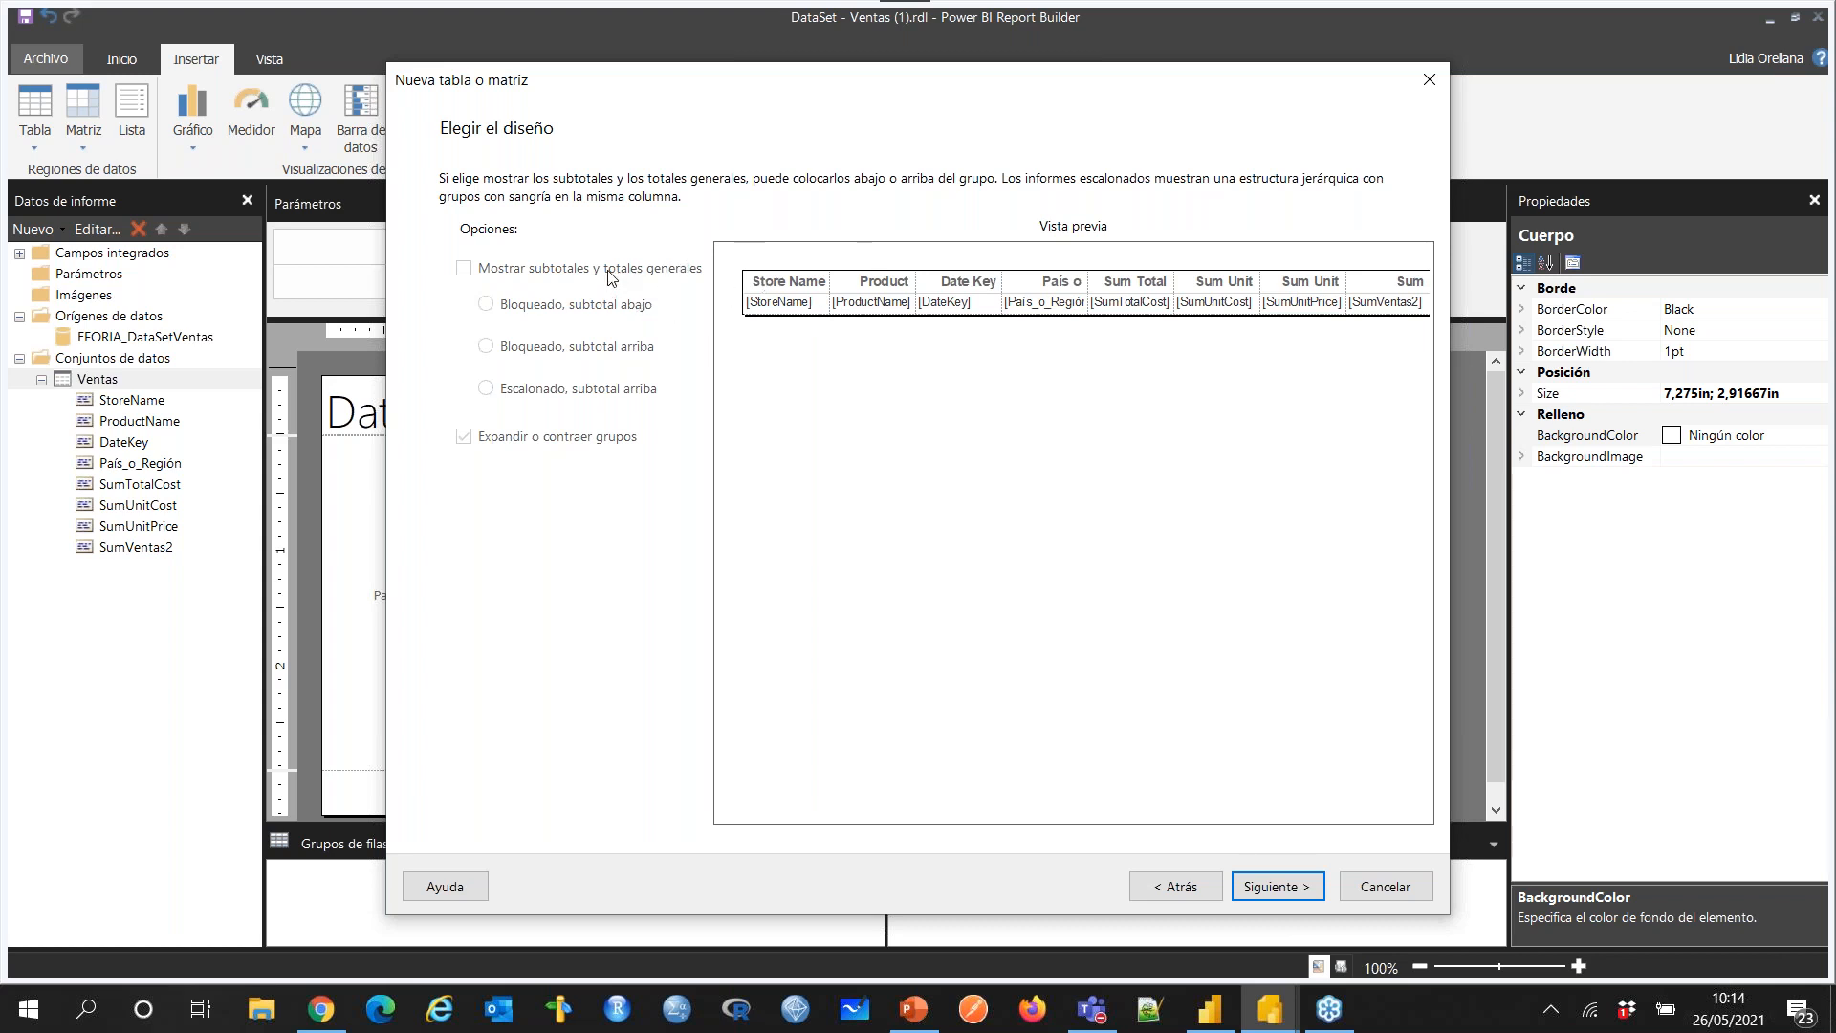
left_click(1318, 885)
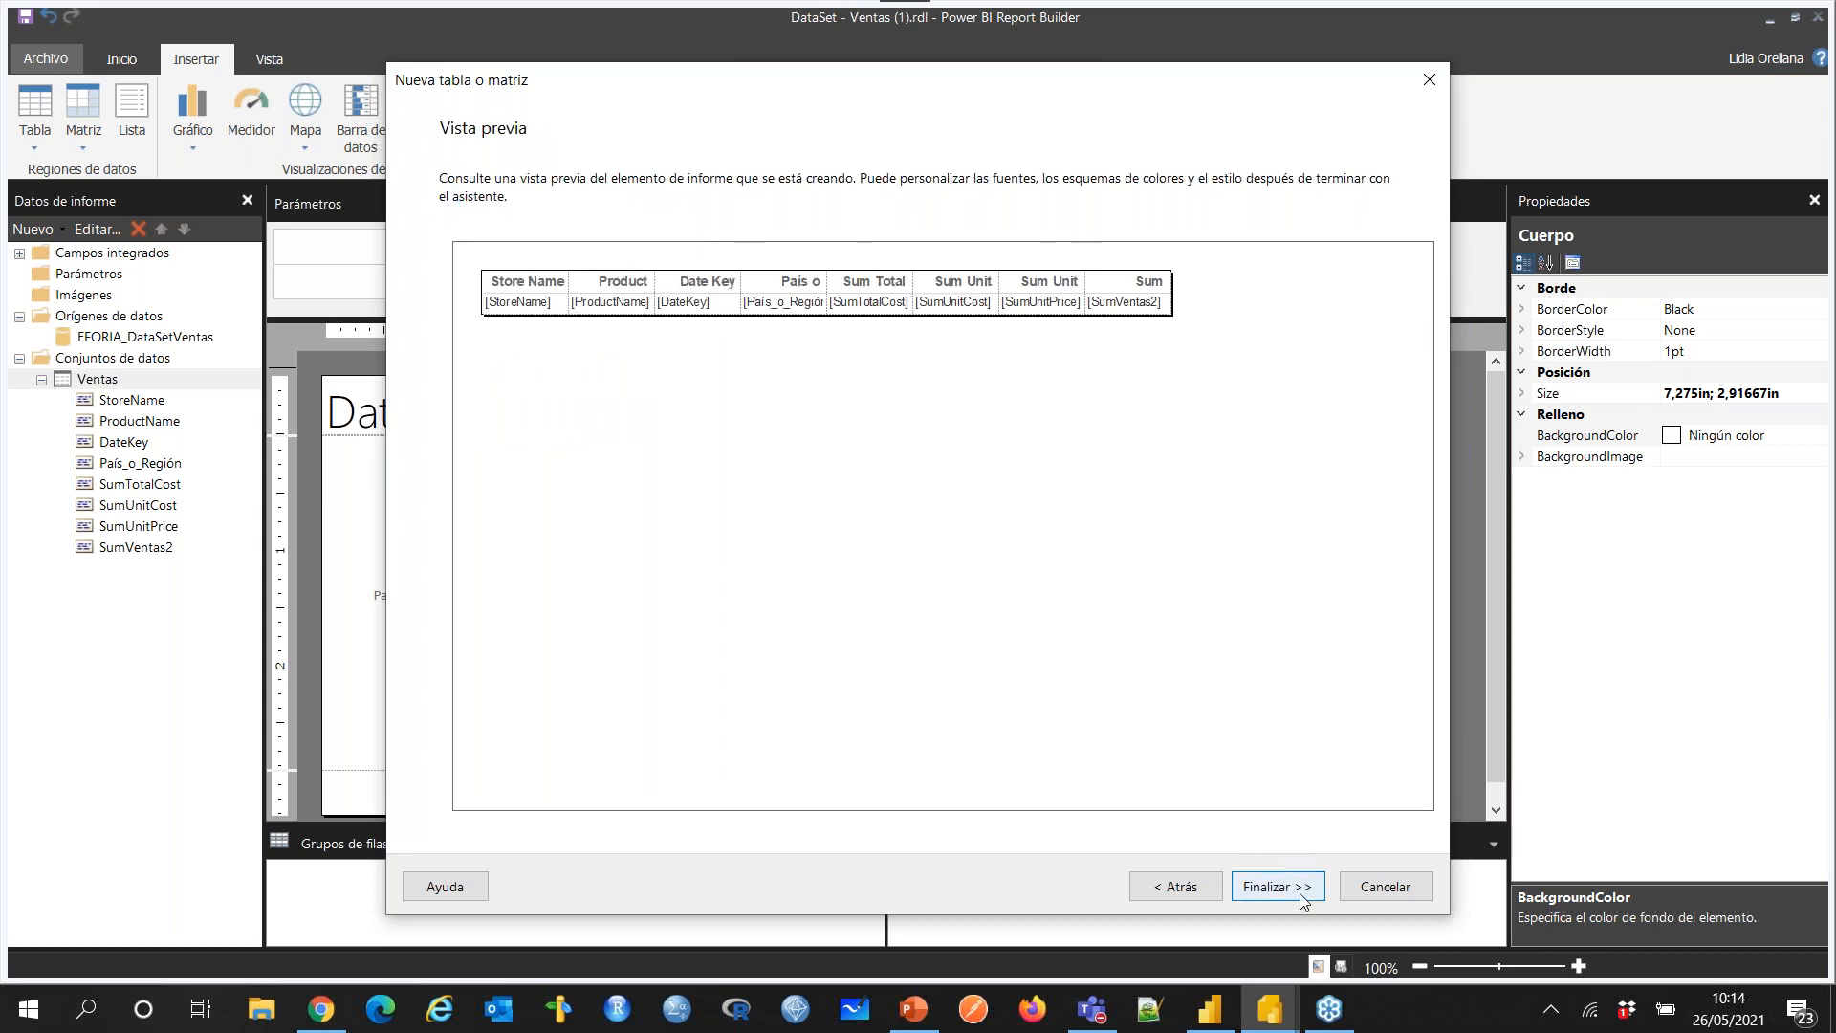
left_click(1306, 895)
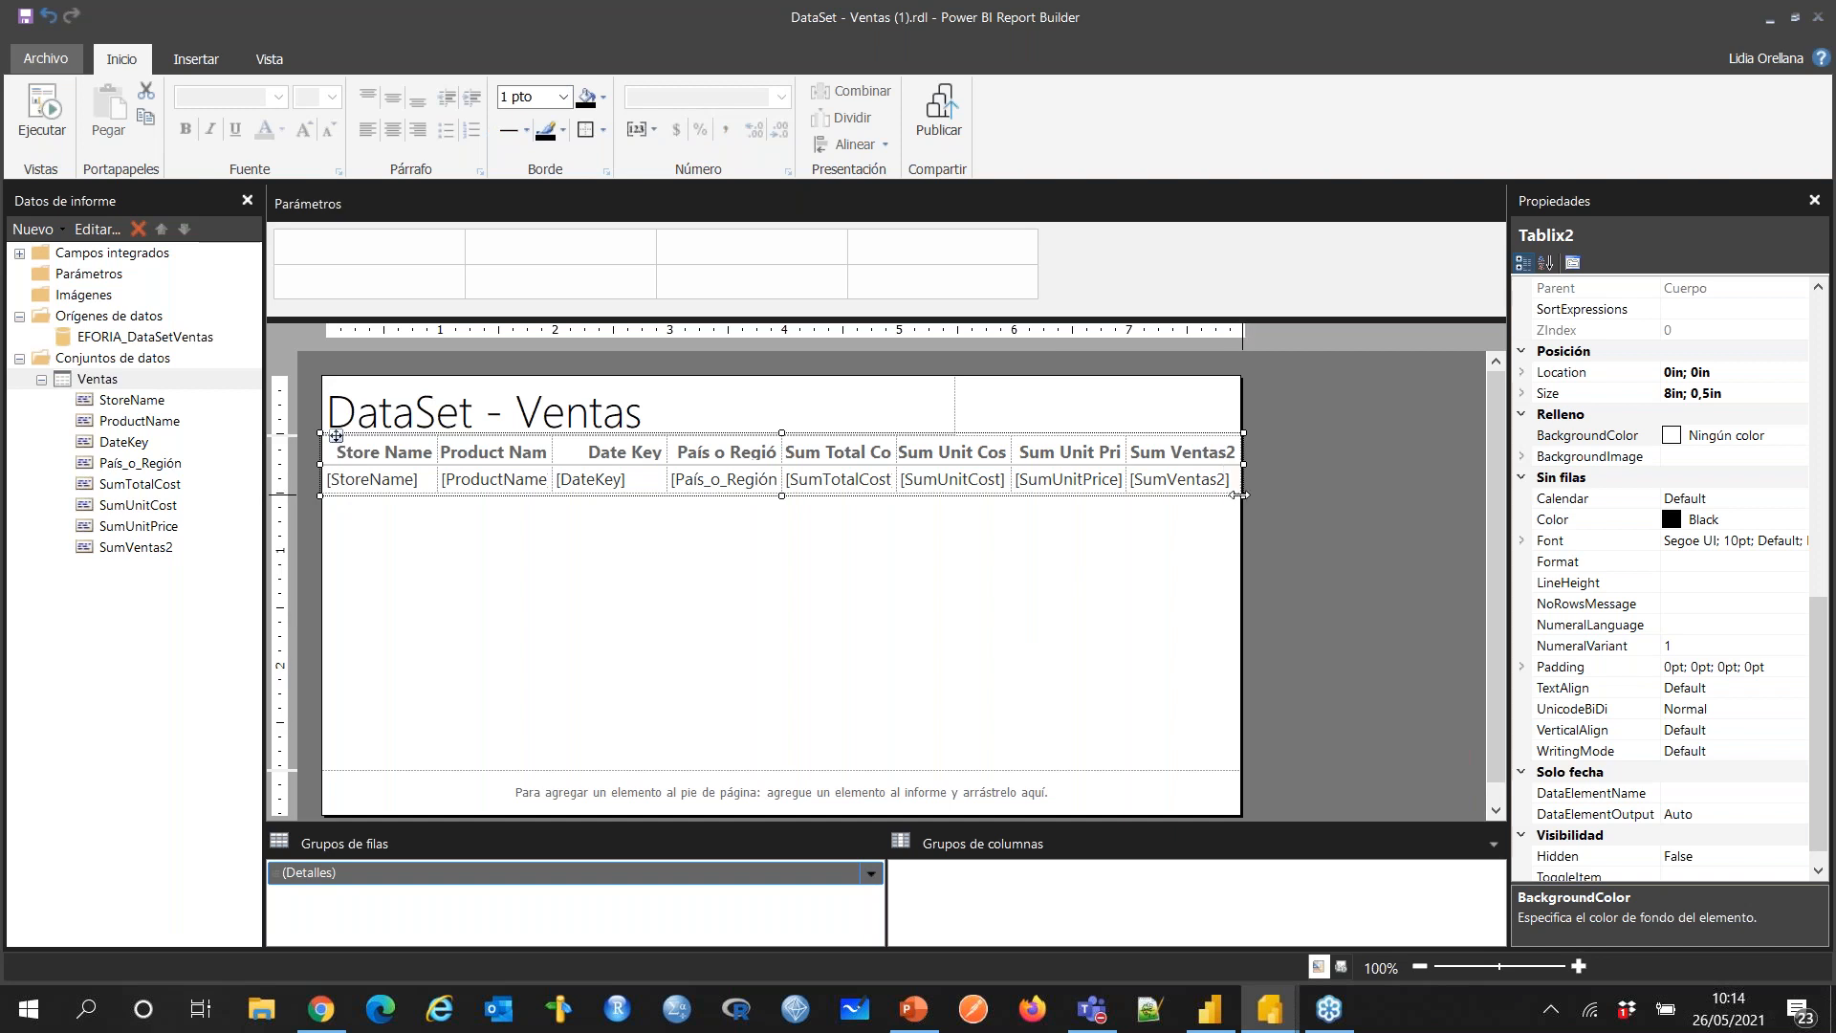
left_click_drag(1164, 437, 1161, 460)
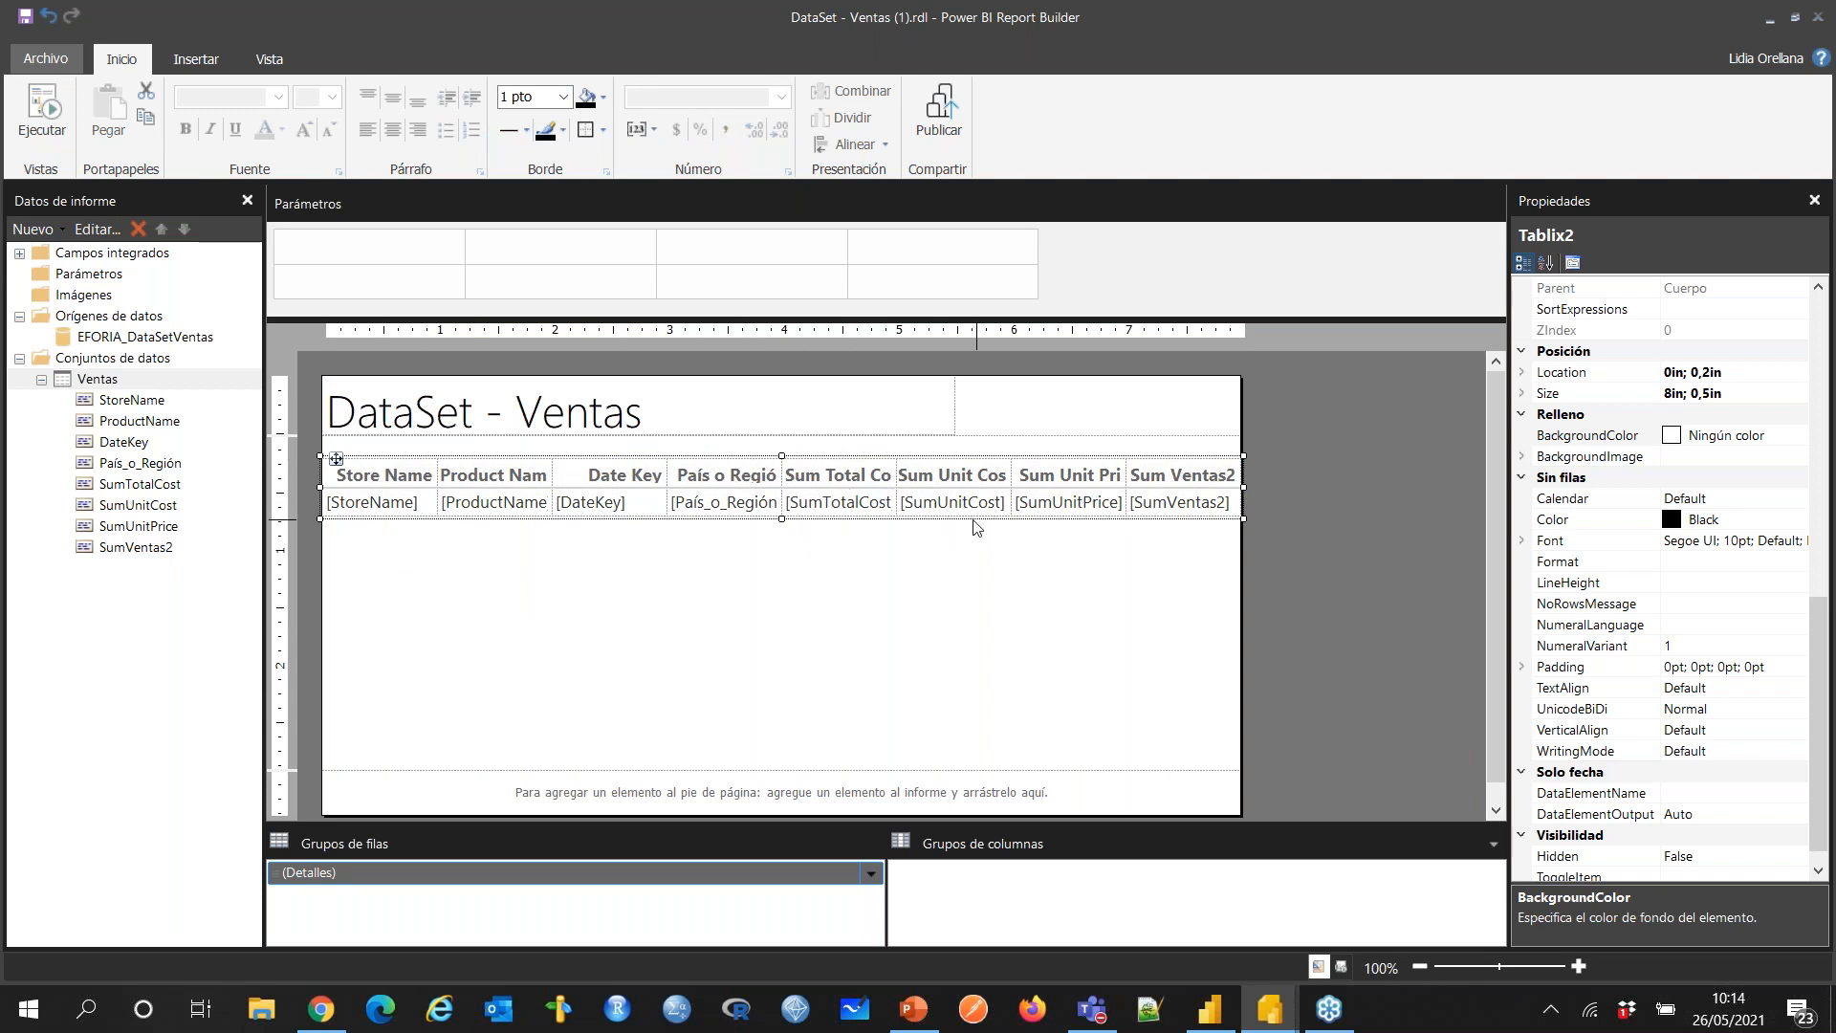
left_click(926, 624)
left_click(442, 473)
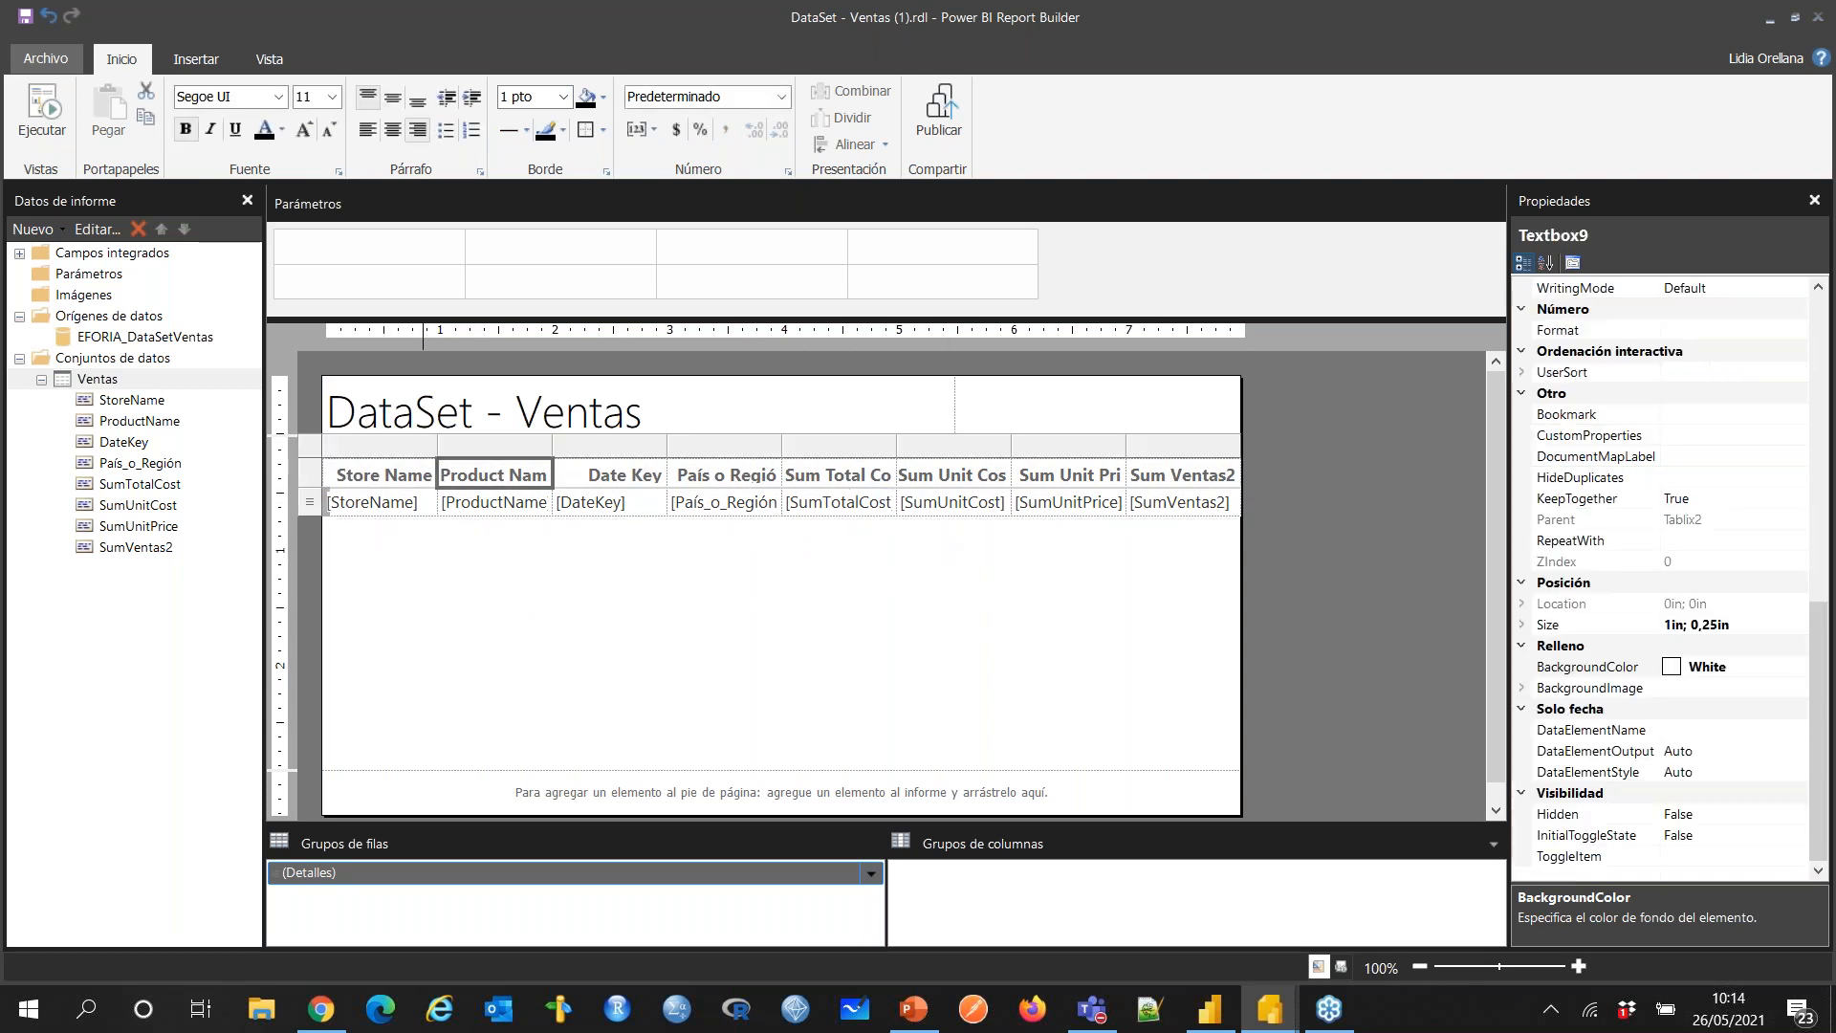
left_click(318, 470)
left_click(655, 585)
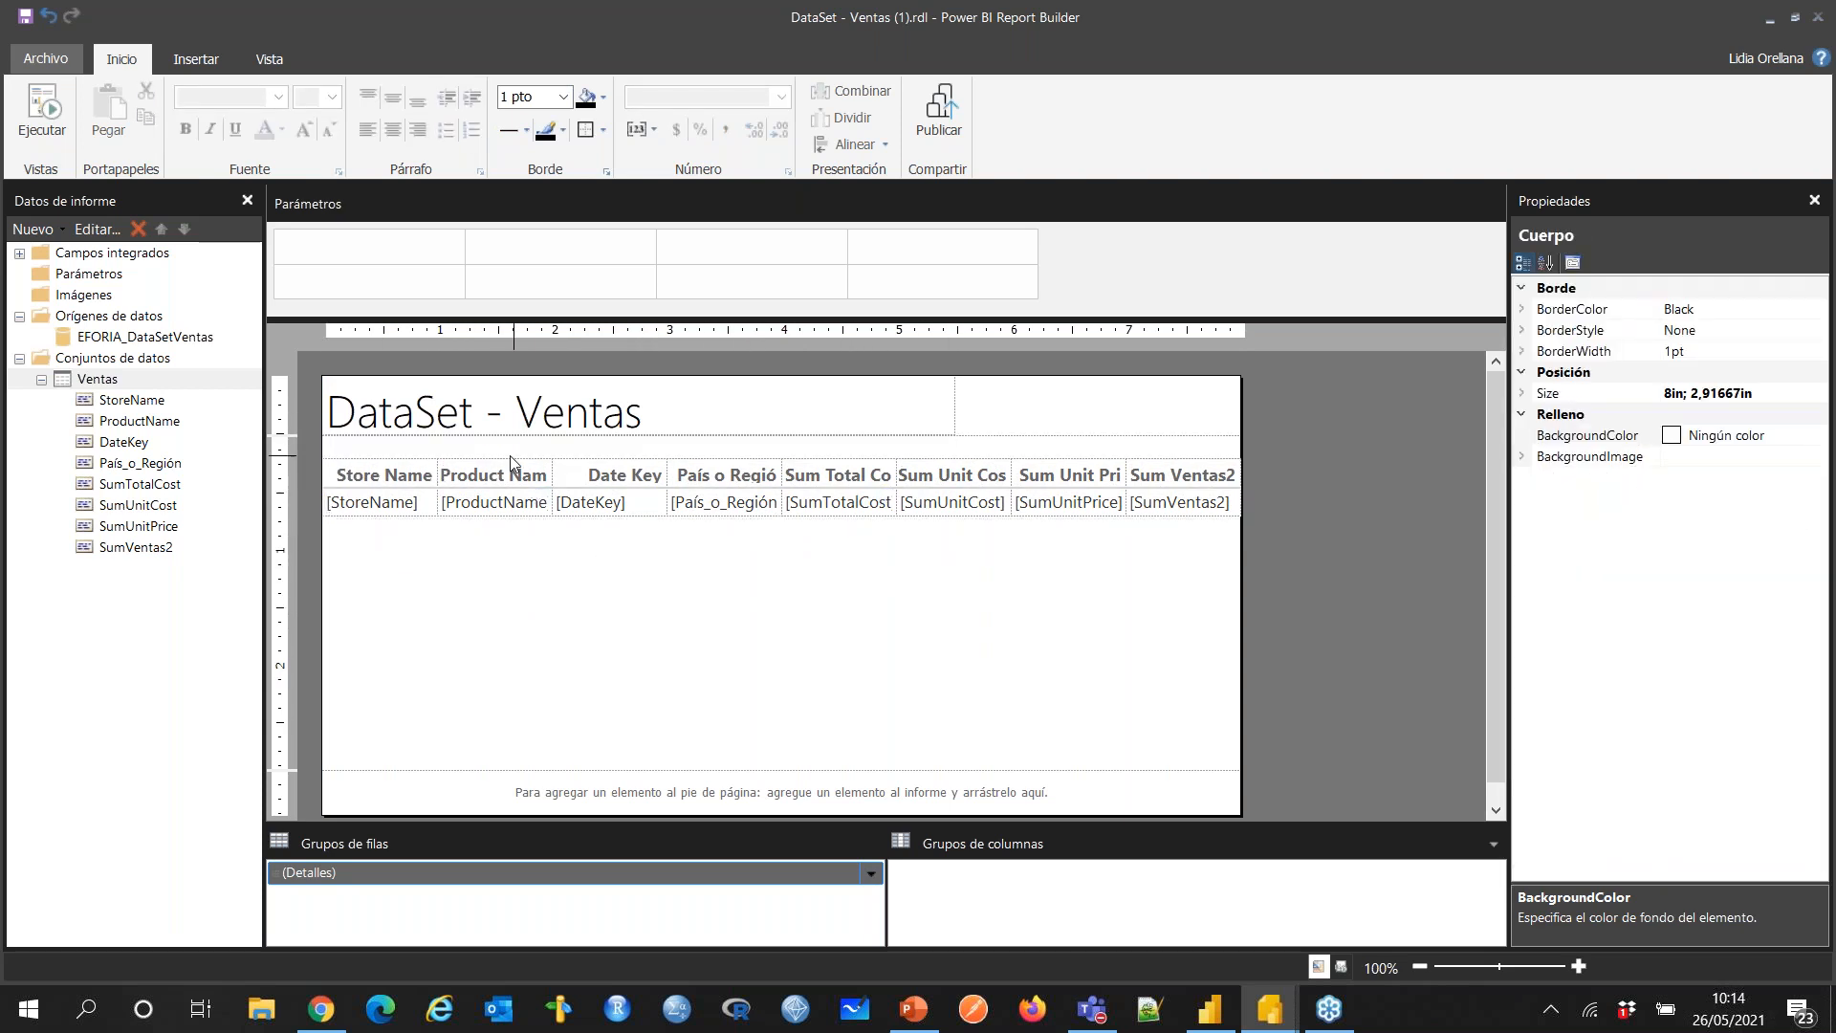
left_click(517, 468)
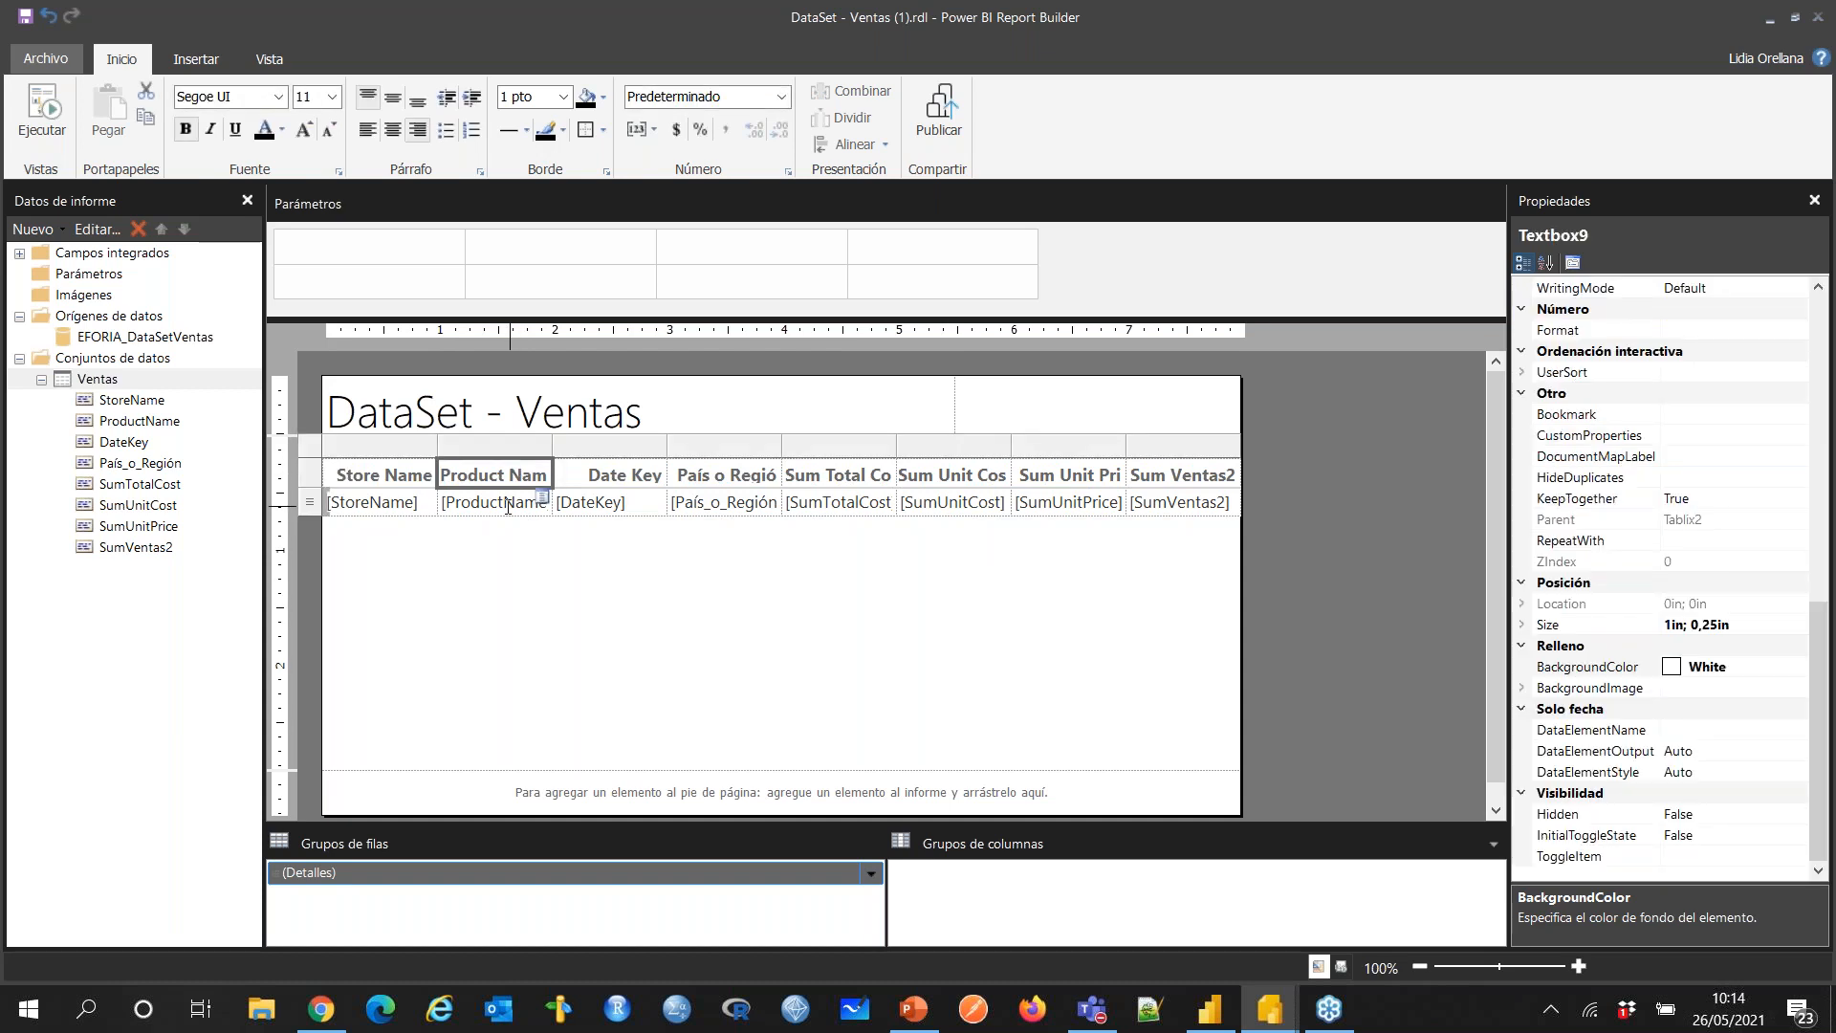
left_click(399, 510)
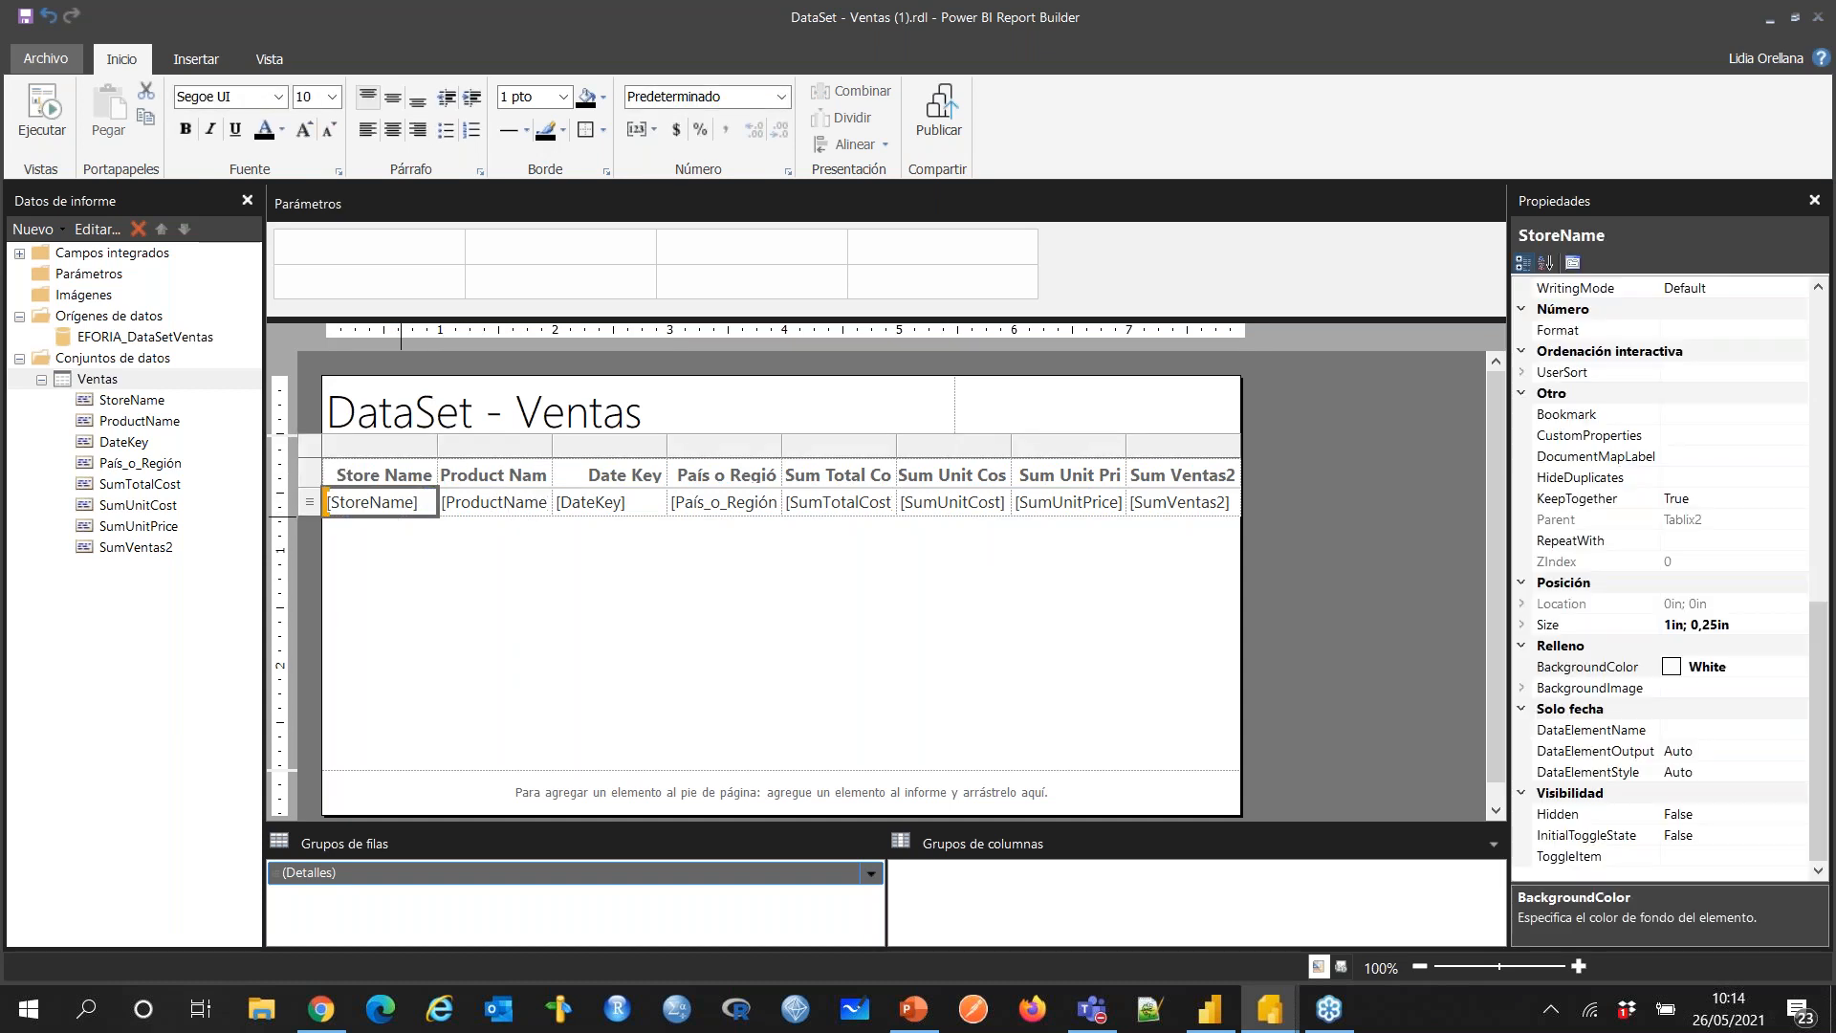
left_click(460, 509)
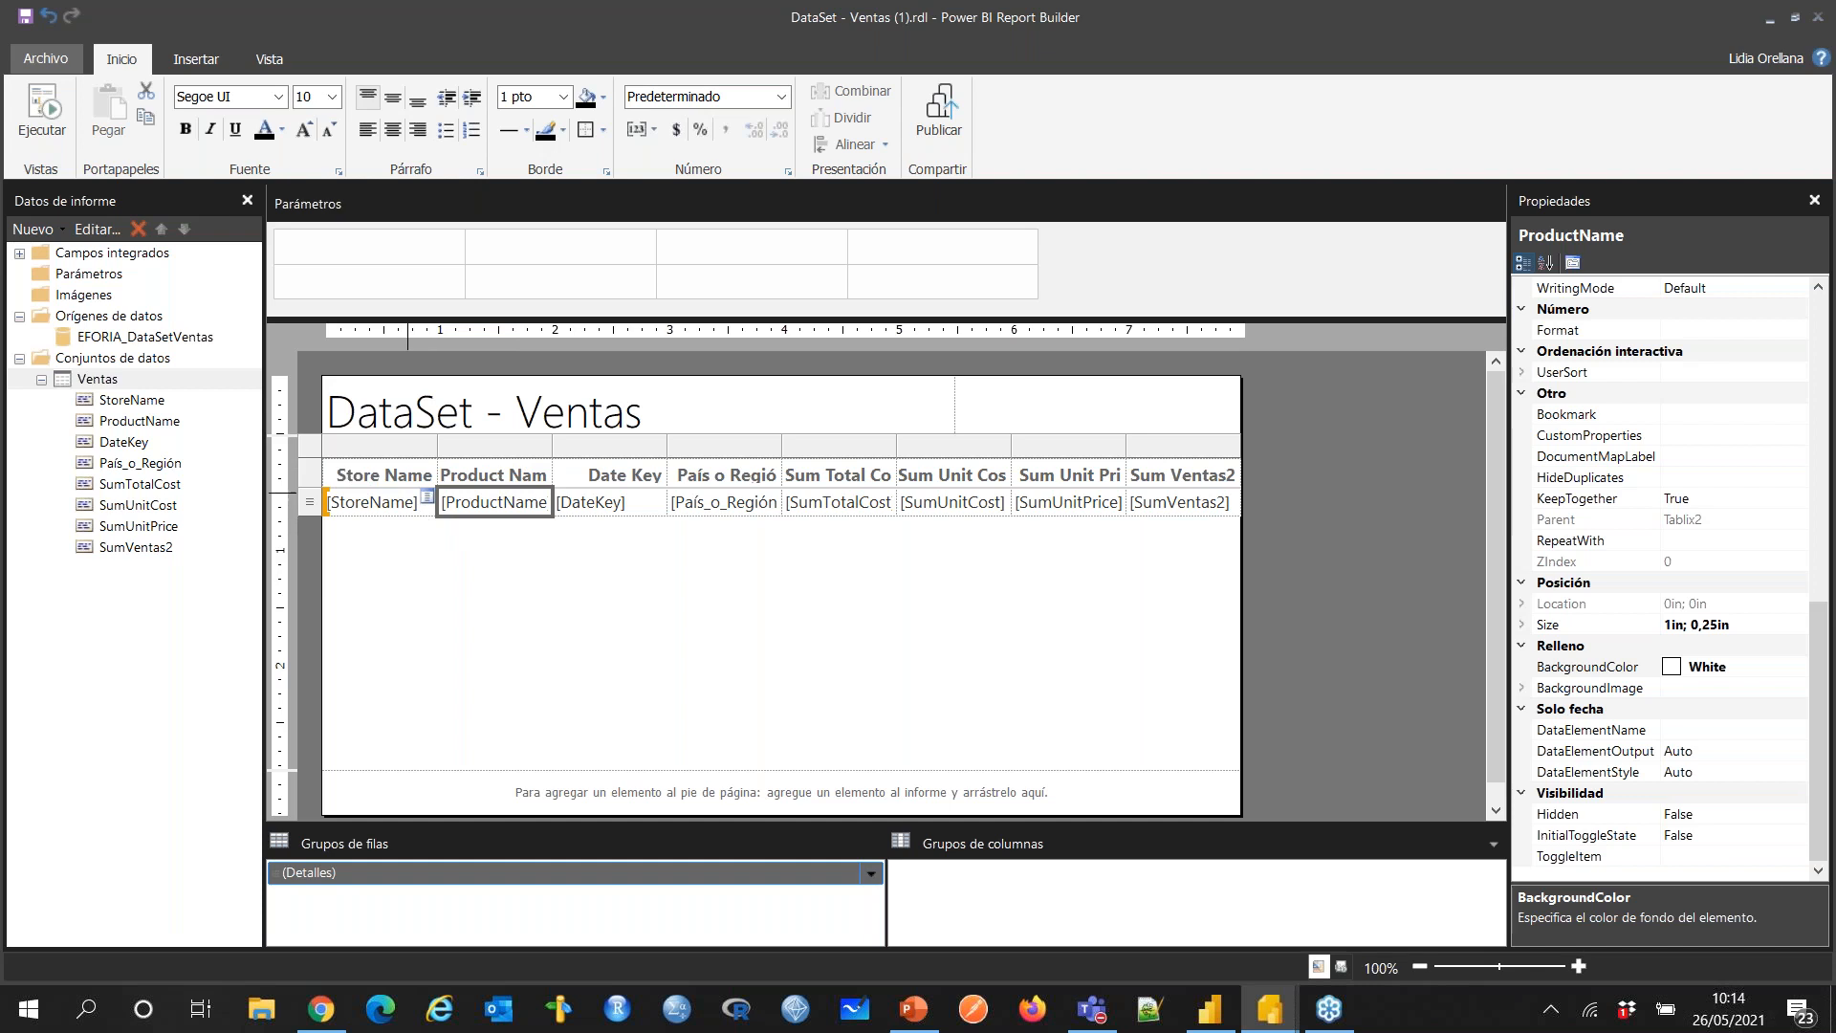
left_click(354, 469)
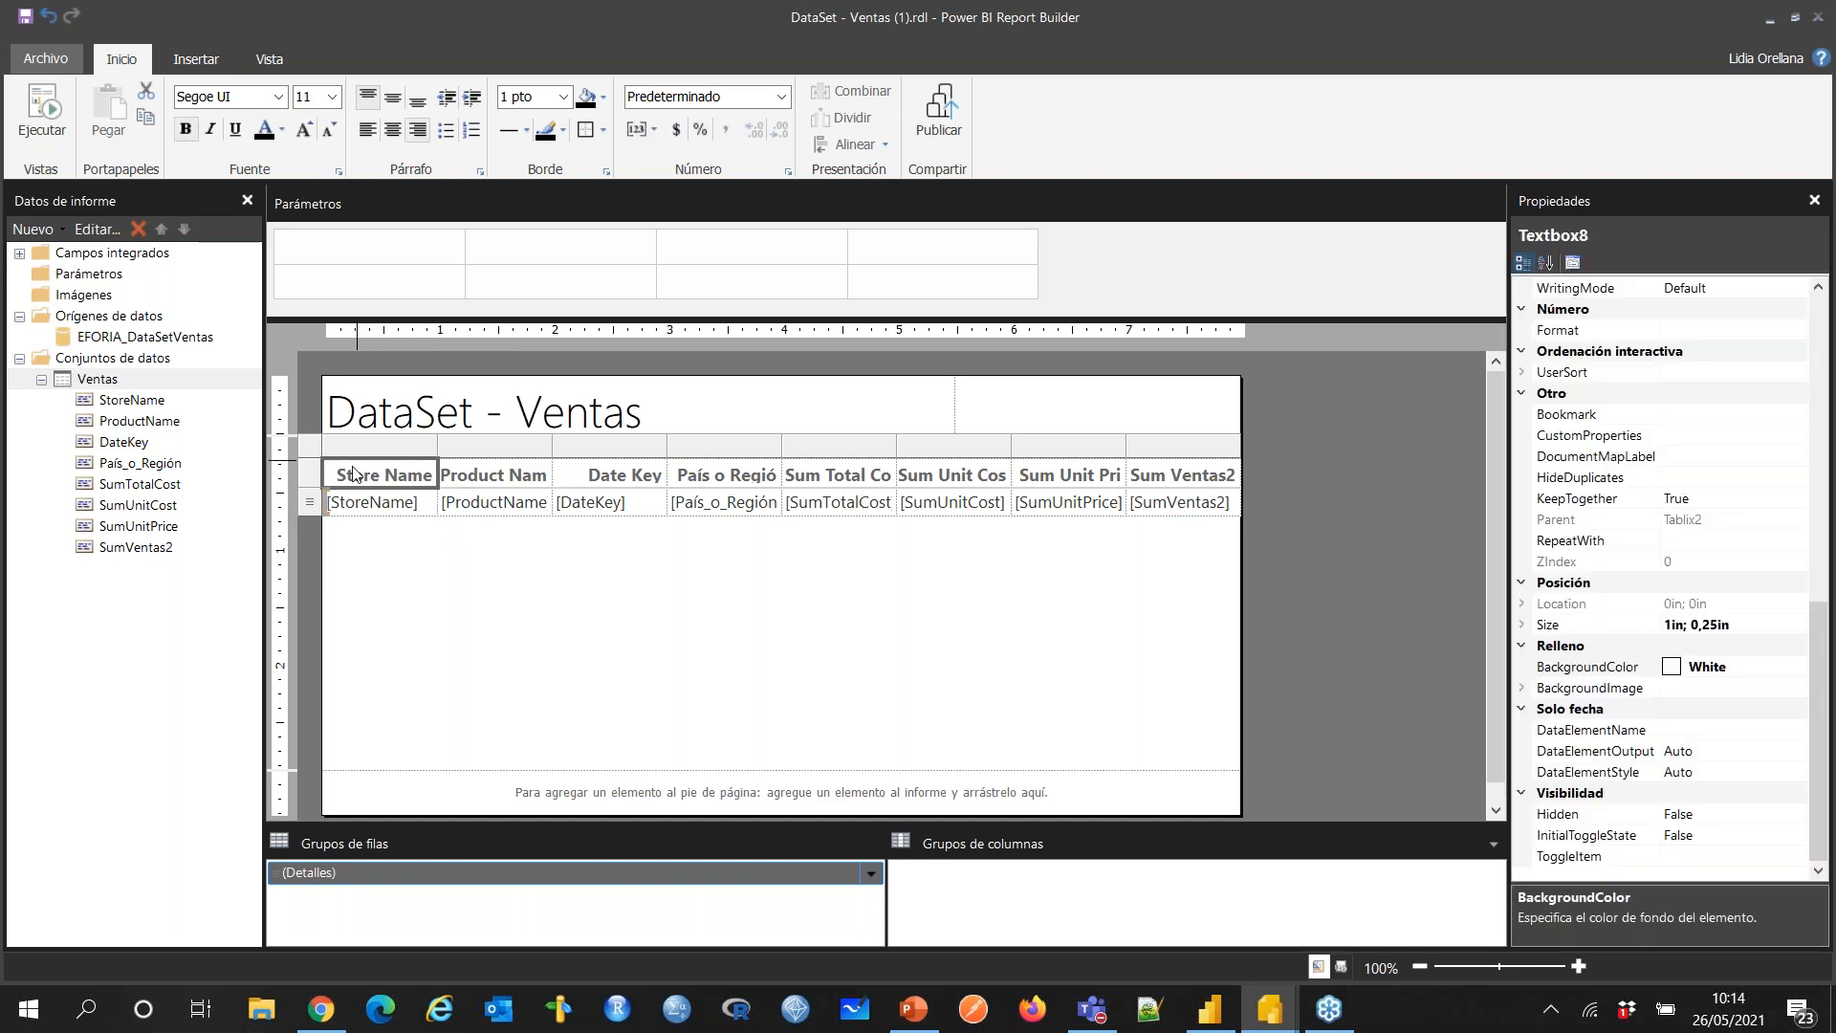
Step: Examine the properties of the report and of the sales table, including page, position and border settings
left_click(1241, 514)
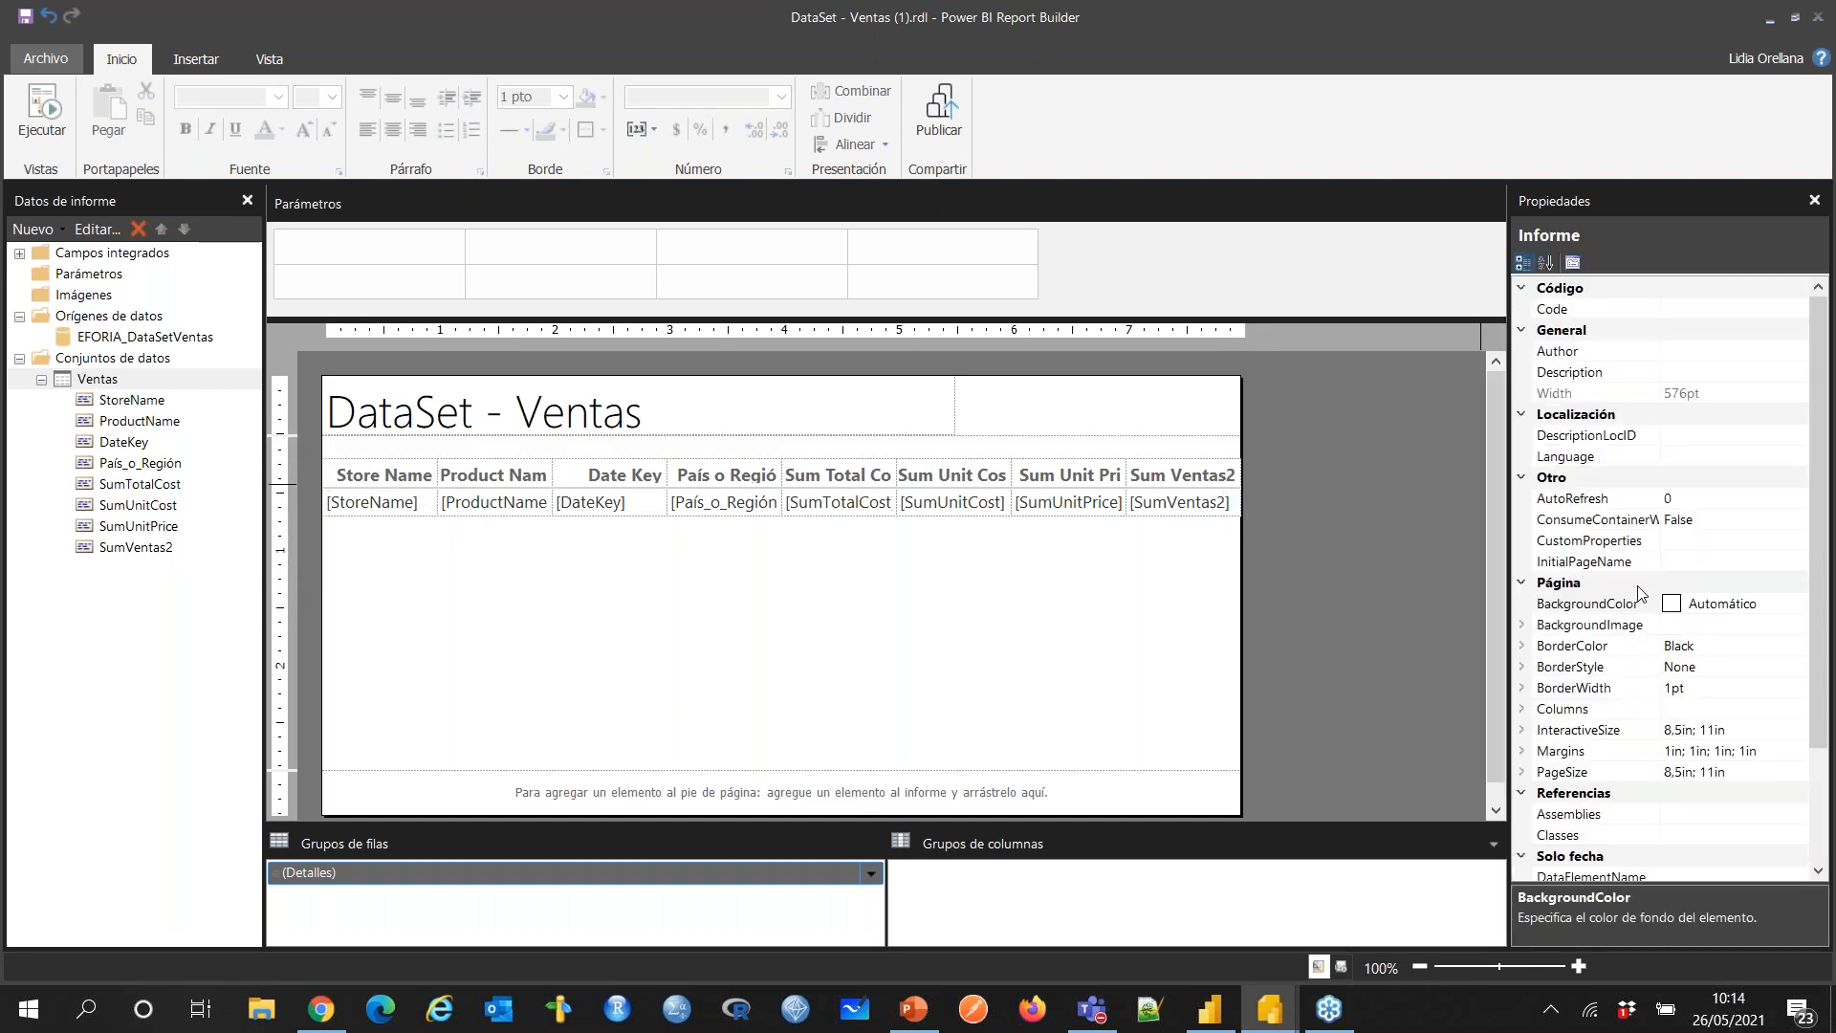
scroll(1802, 650, "down", 2)
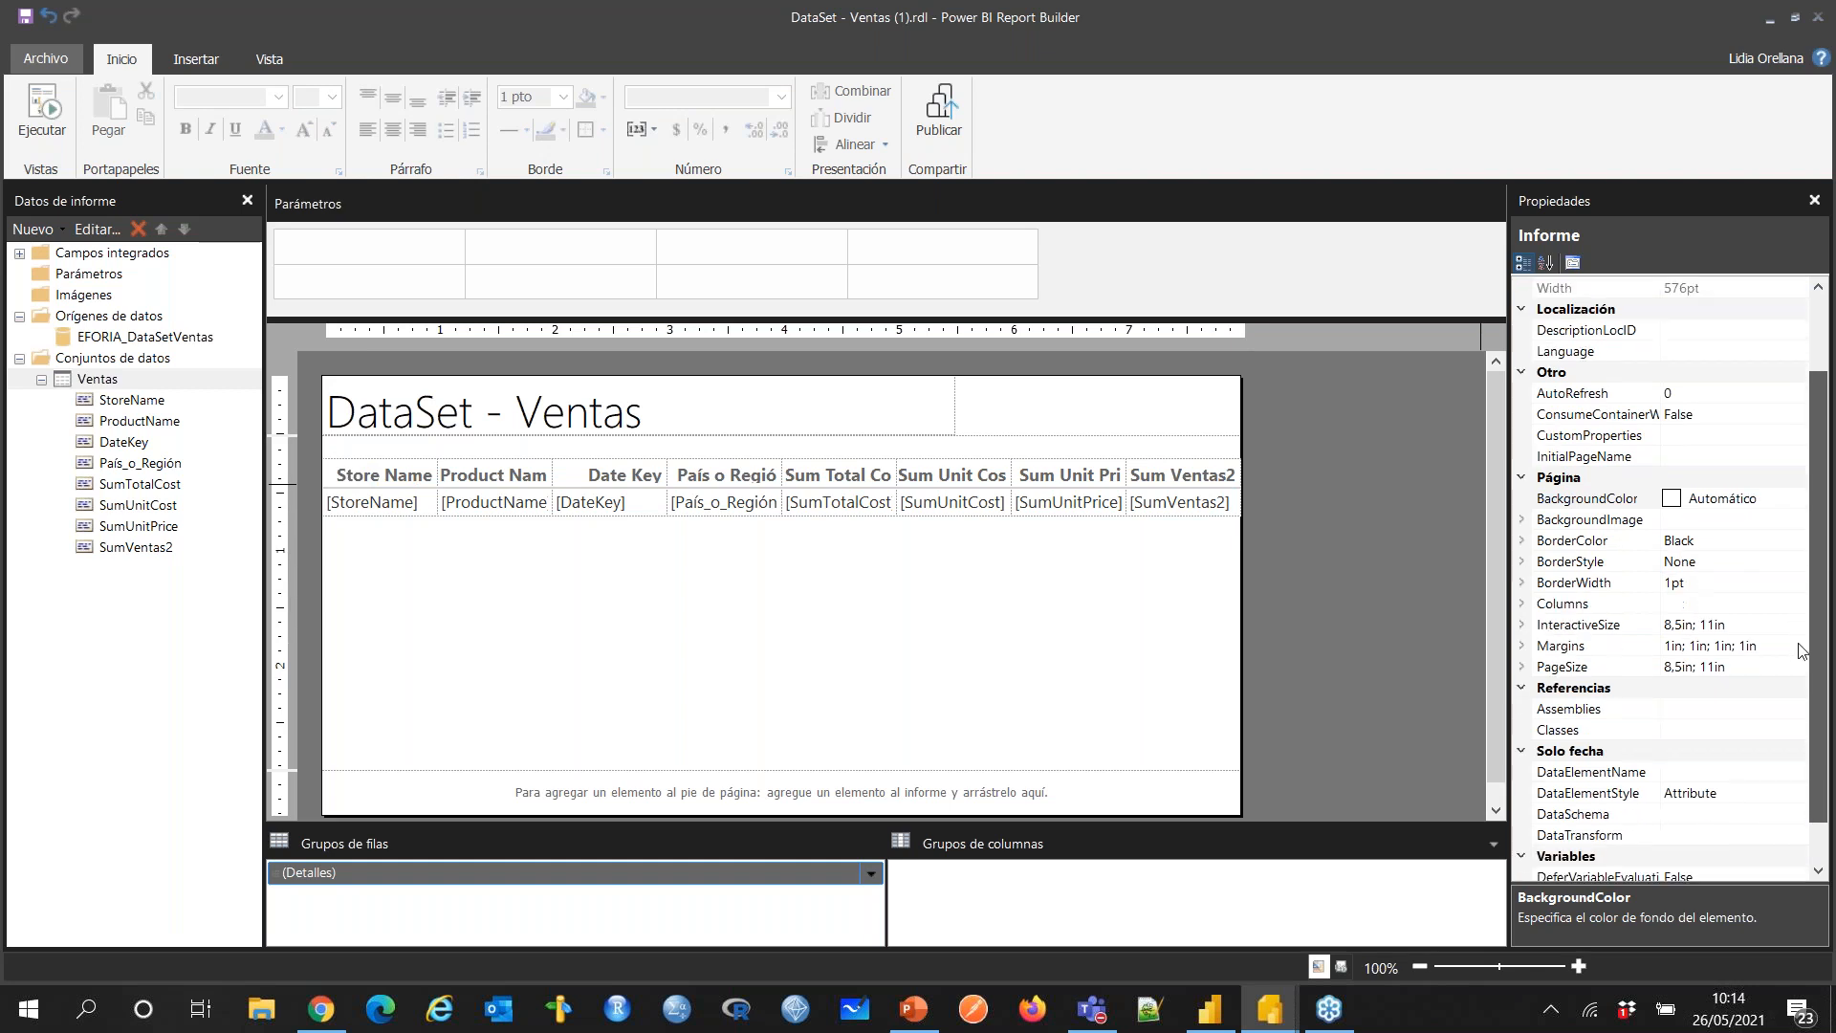
scroll(1829, 737, "down", 1)
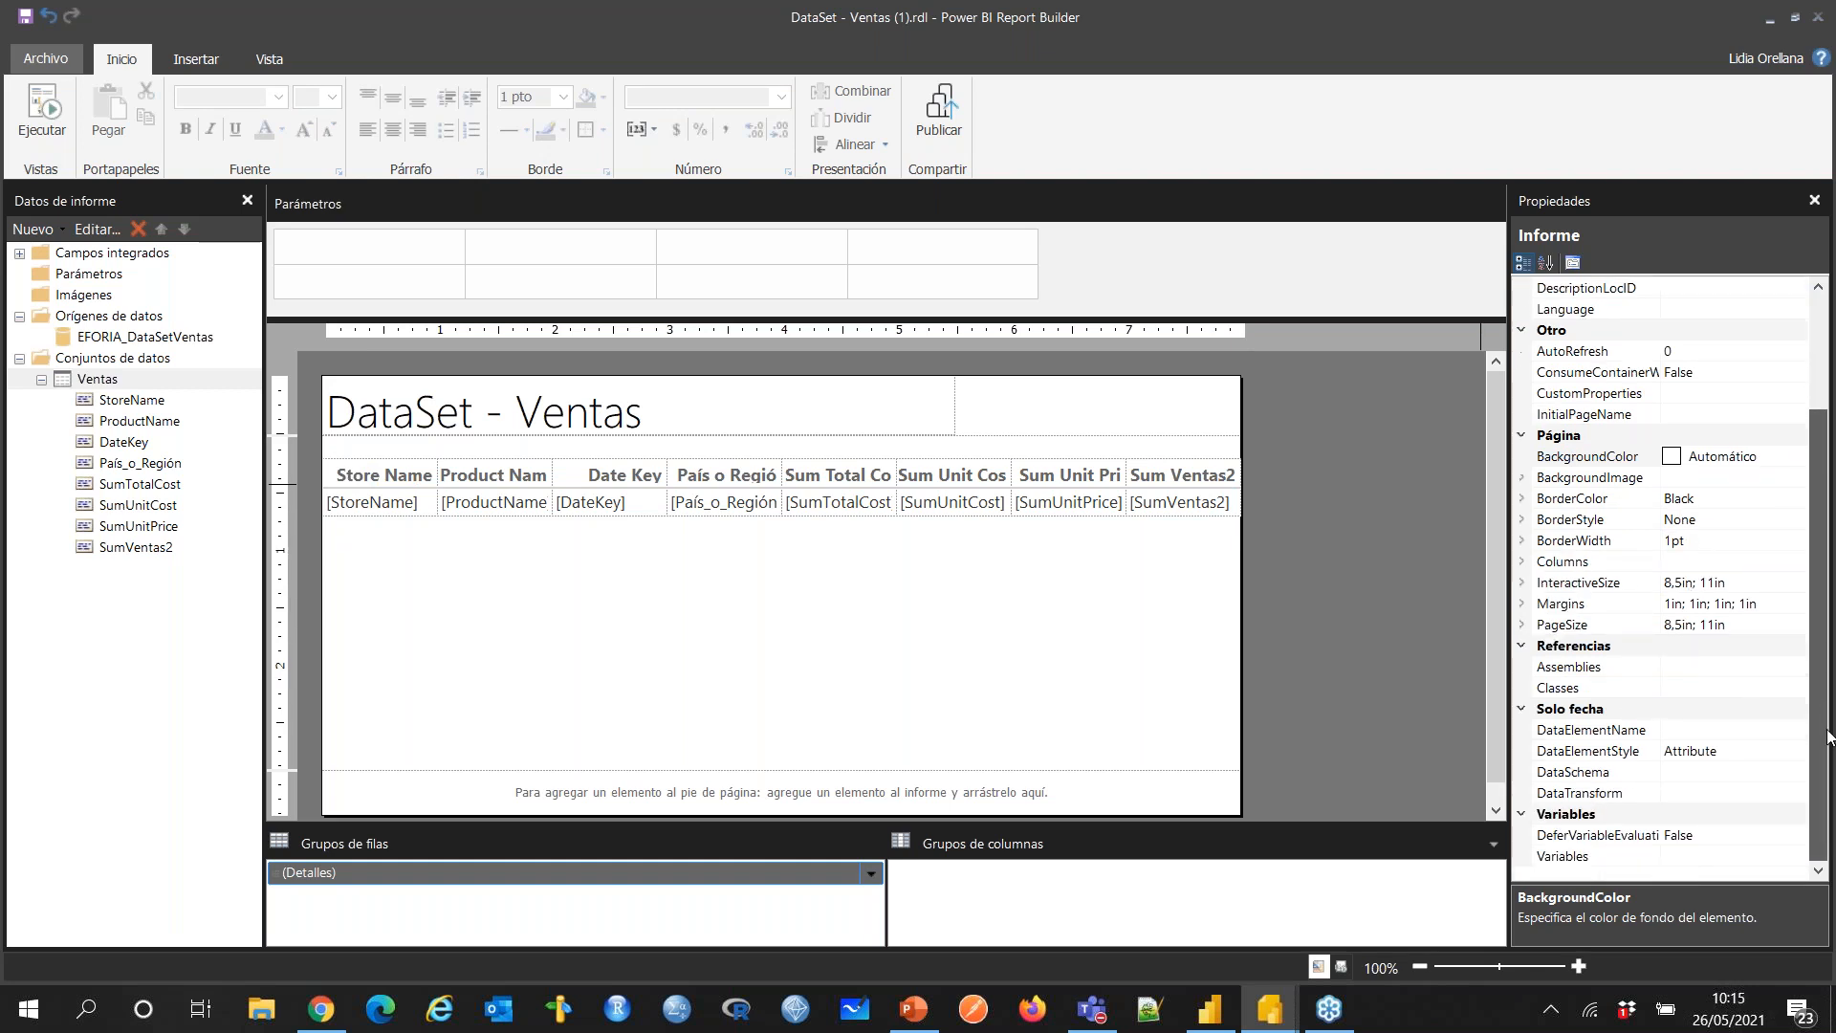
scroll(1829, 711, "up", 3)
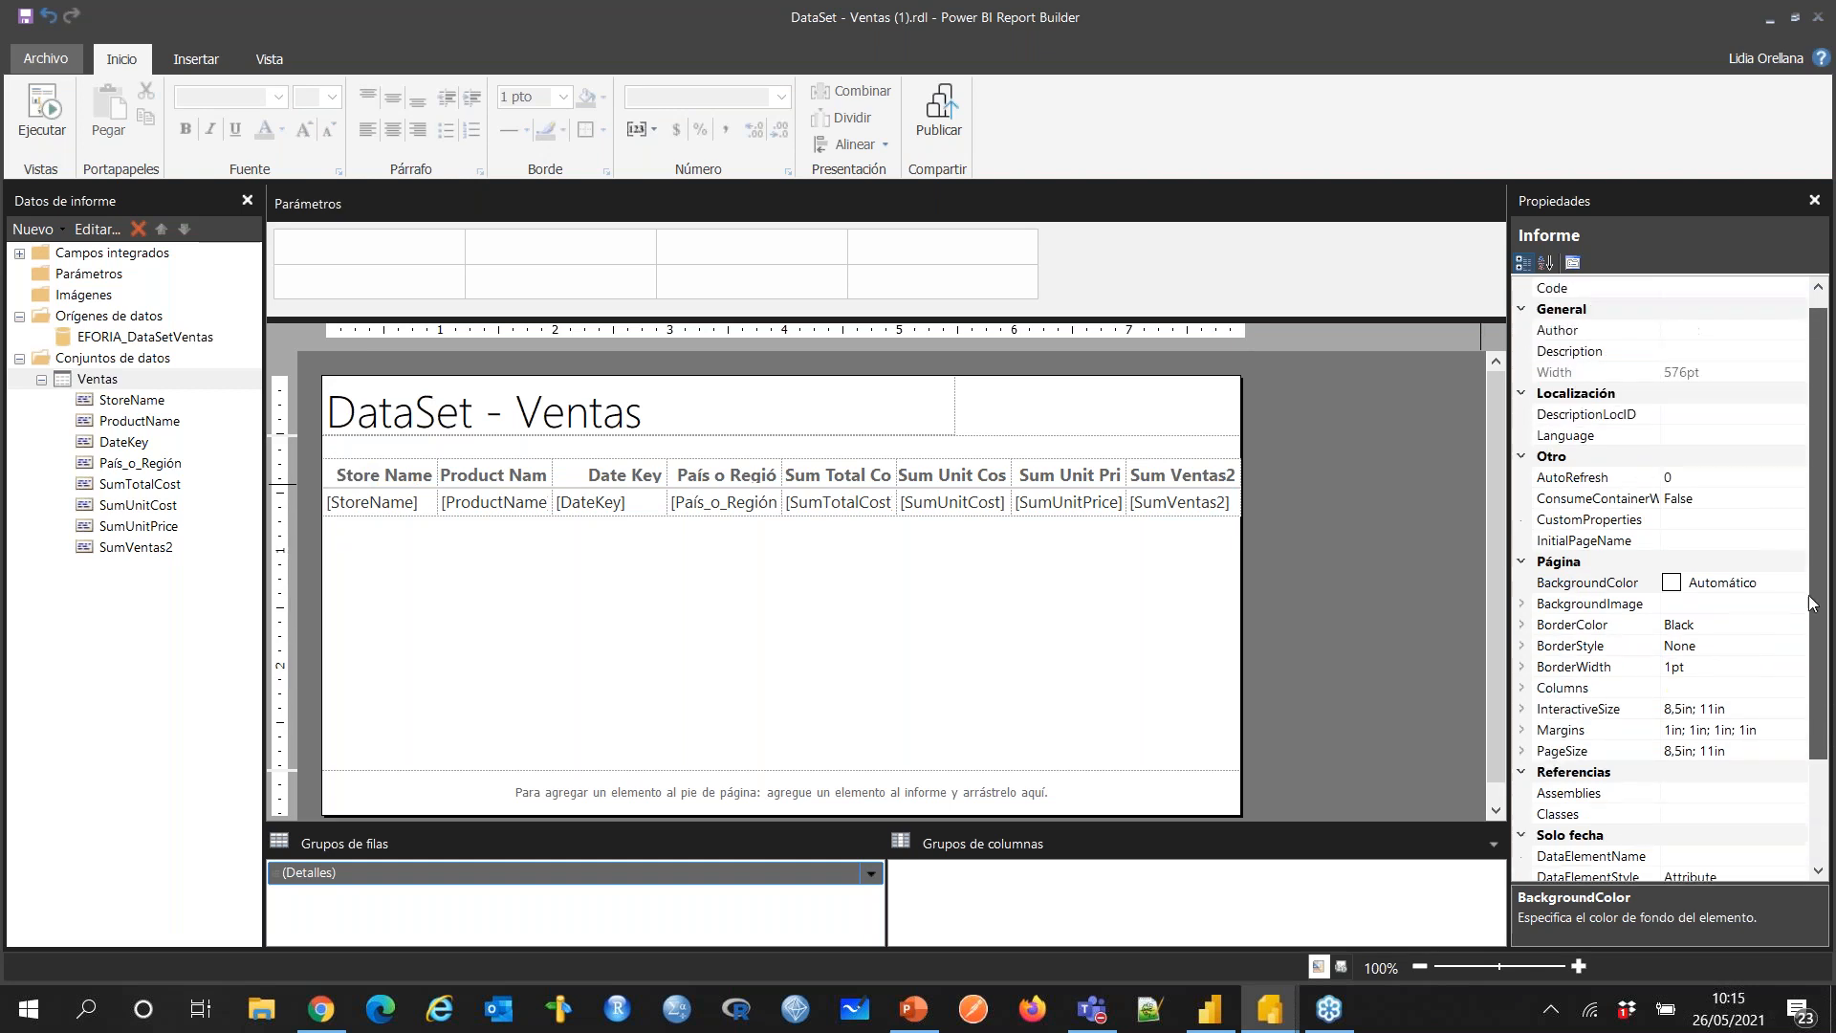
left_click(1120, 525)
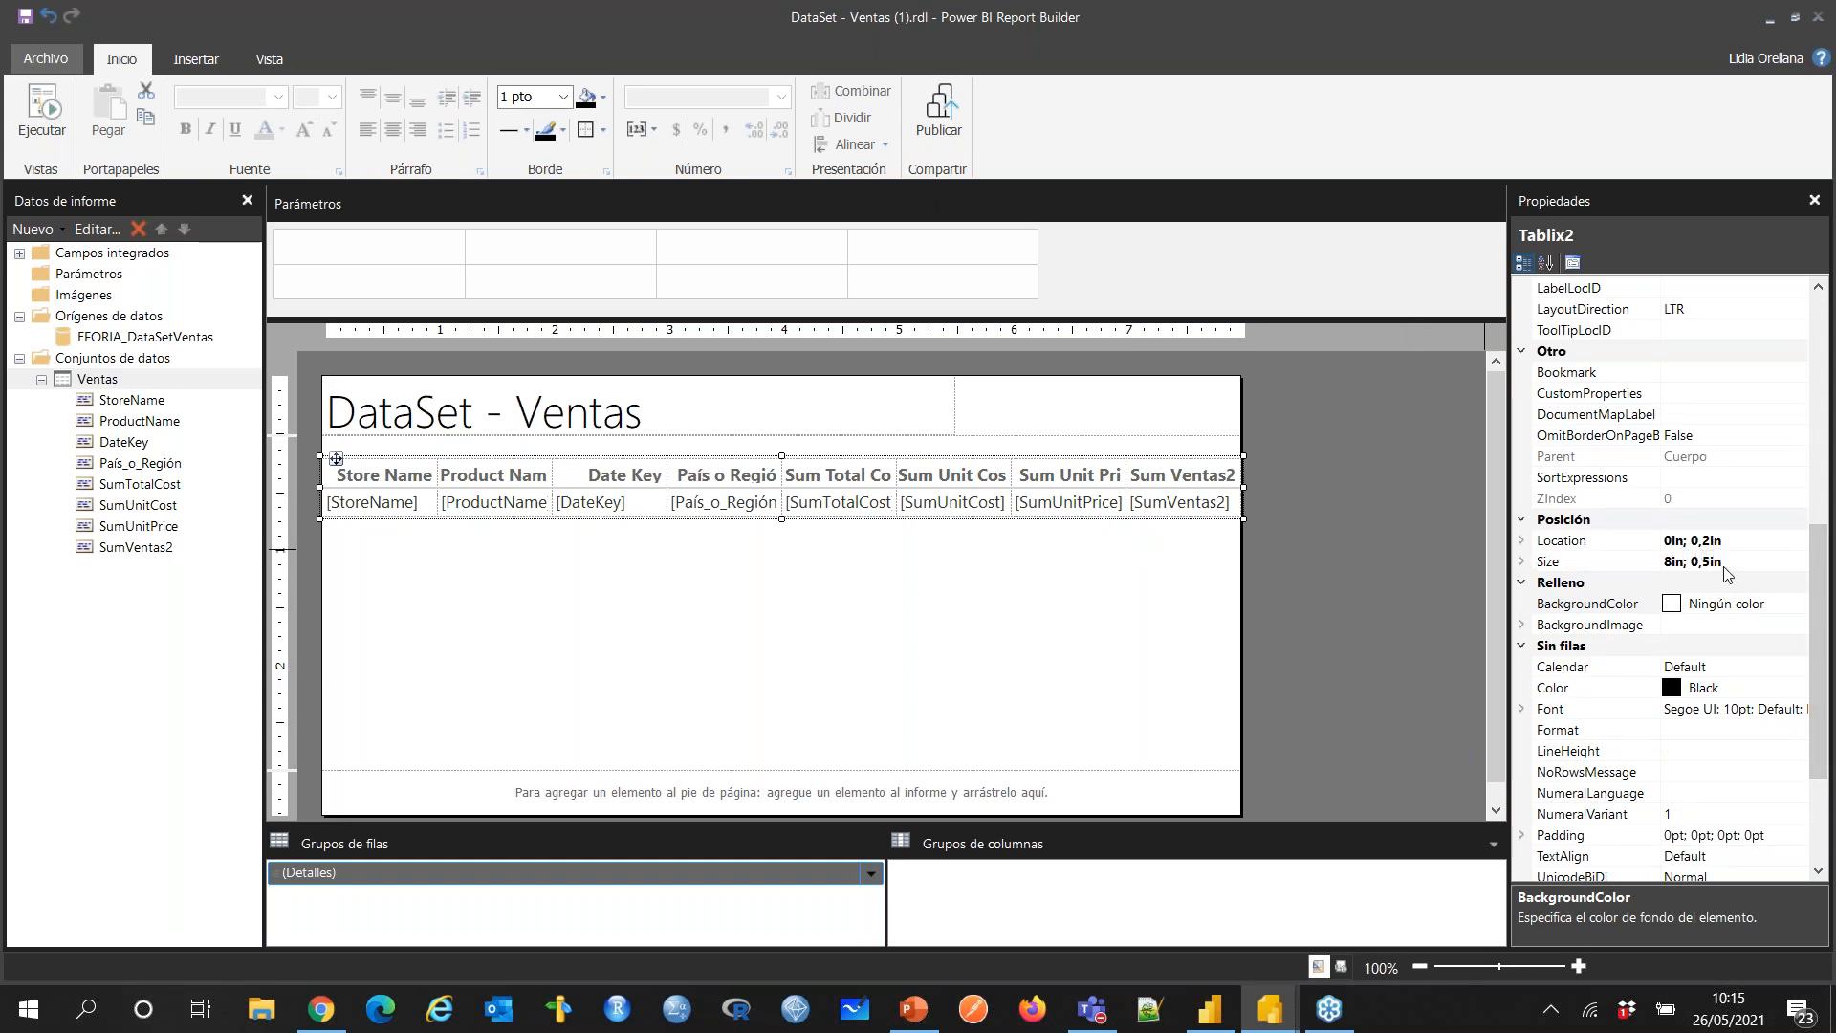
left_click_drag(1824, 663, 1801, 483)
scroll(1802, 483, "up", 2)
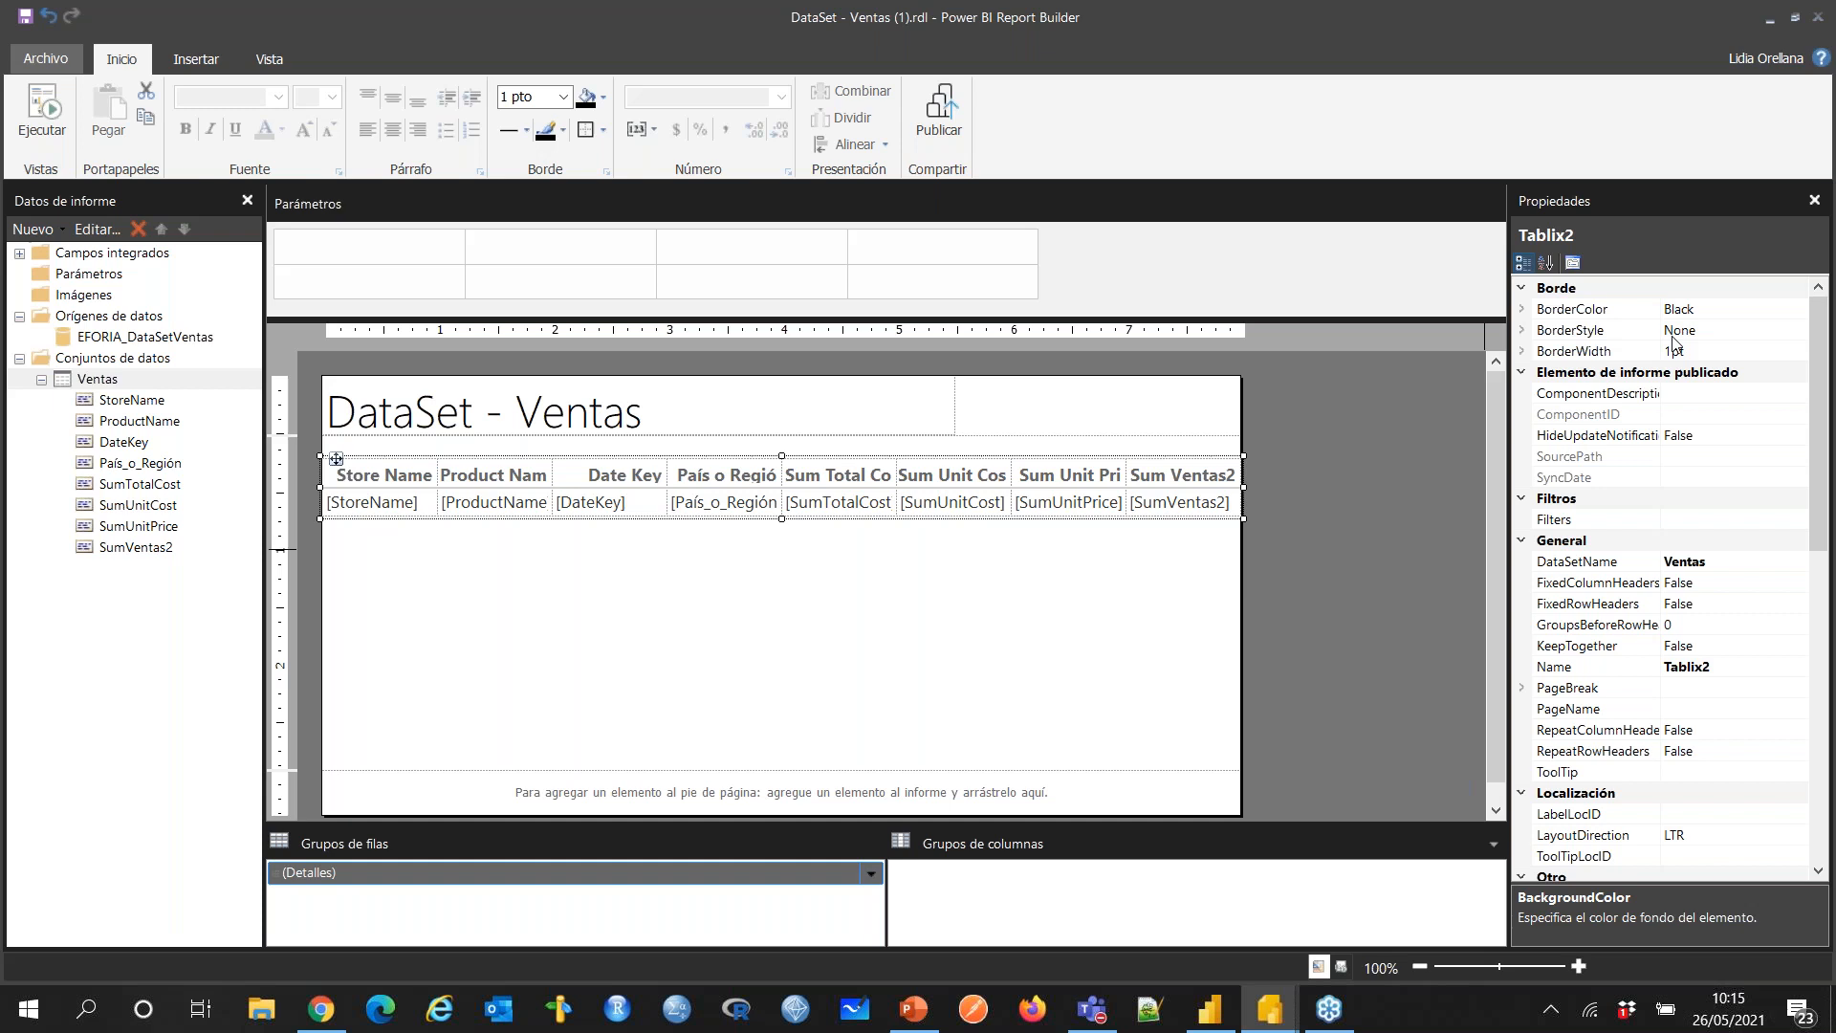
Step: Look through the font choices for the table's header row and the font sizes for the ProductName cell
left_click(697, 543)
left_click(390, 474)
left_click(310, 474)
left_click(278, 97)
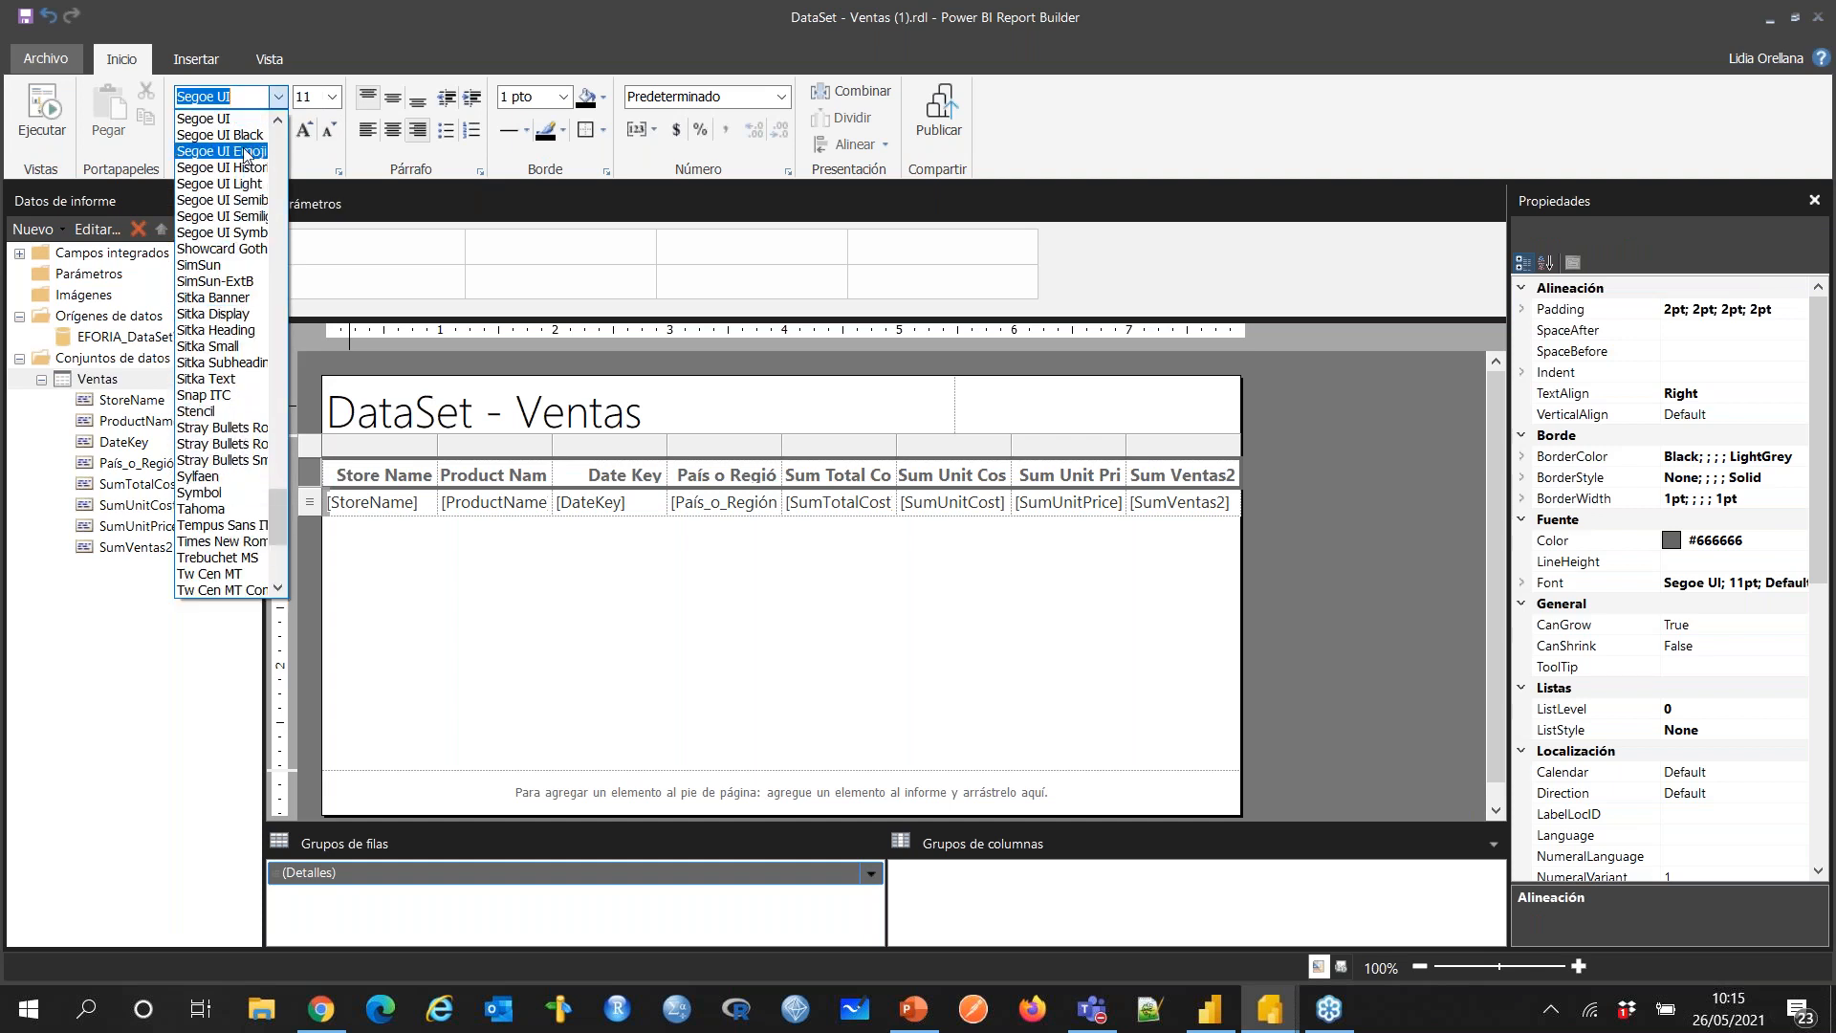
scroll(253, 232, "down", 1)
left_click(596, 691)
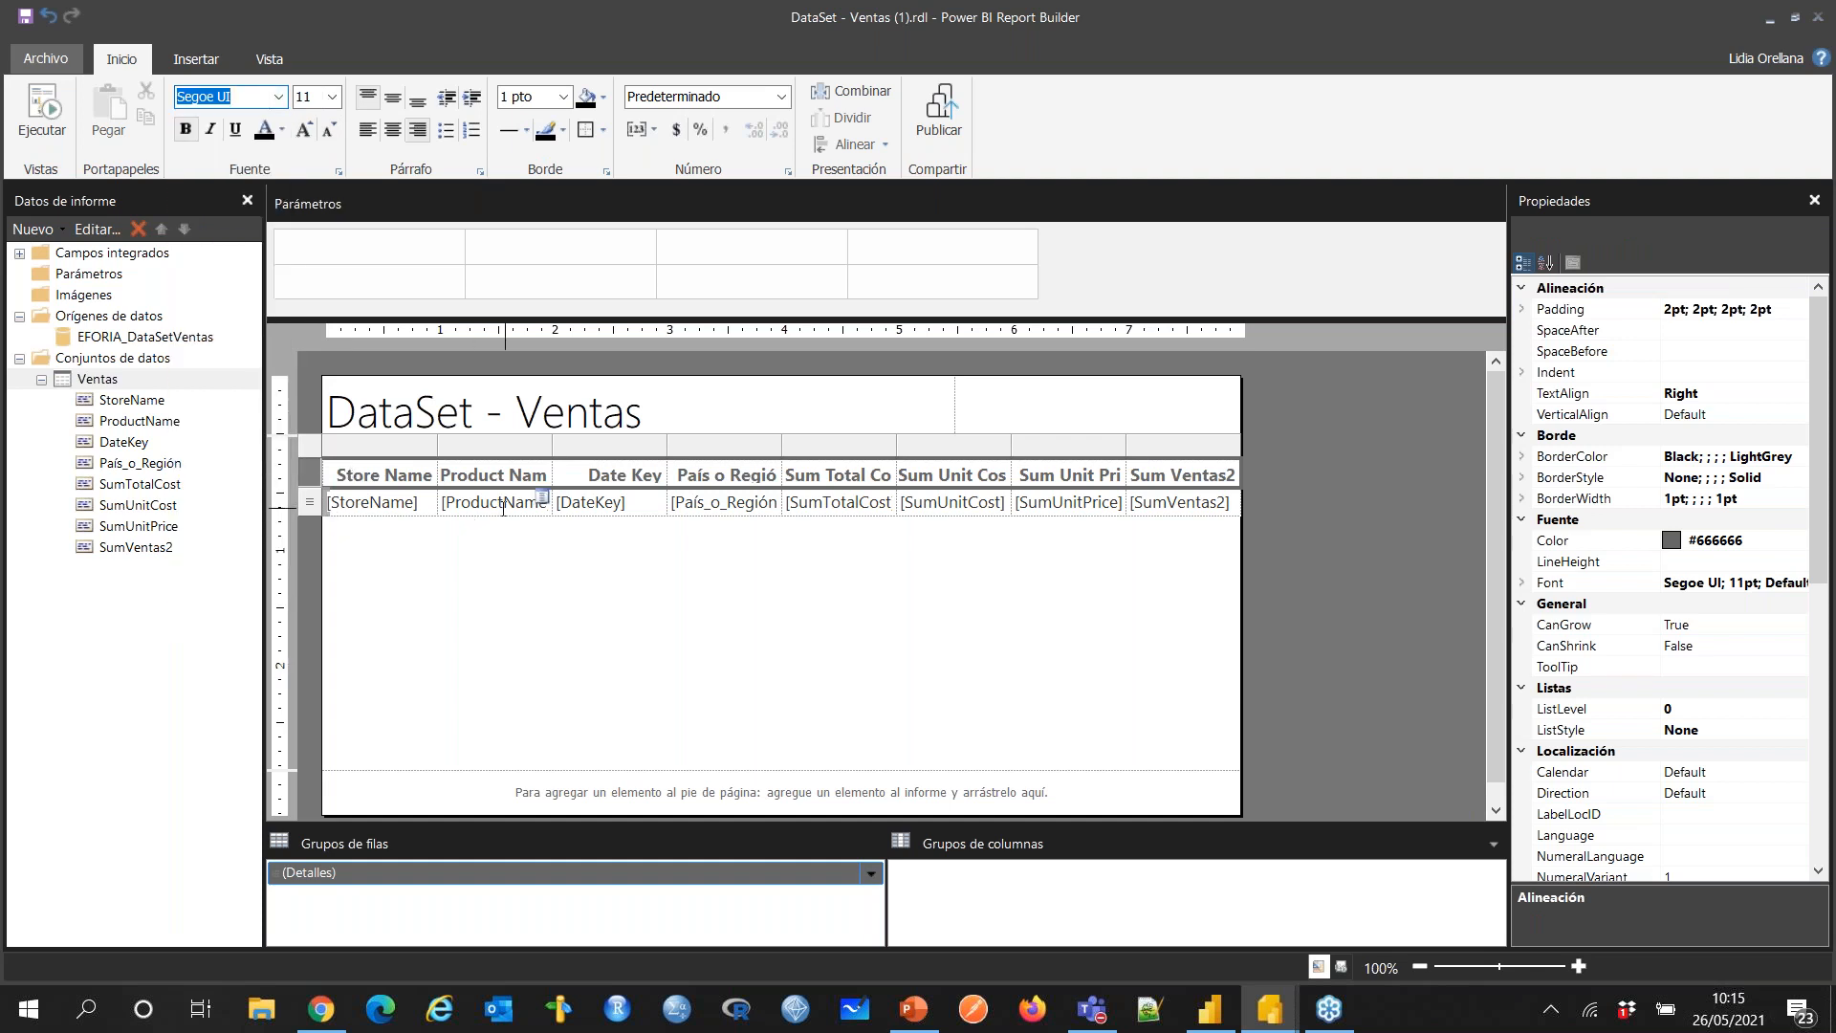
double_click(493, 501)
left_click(331, 96)
left_click(621, 603)
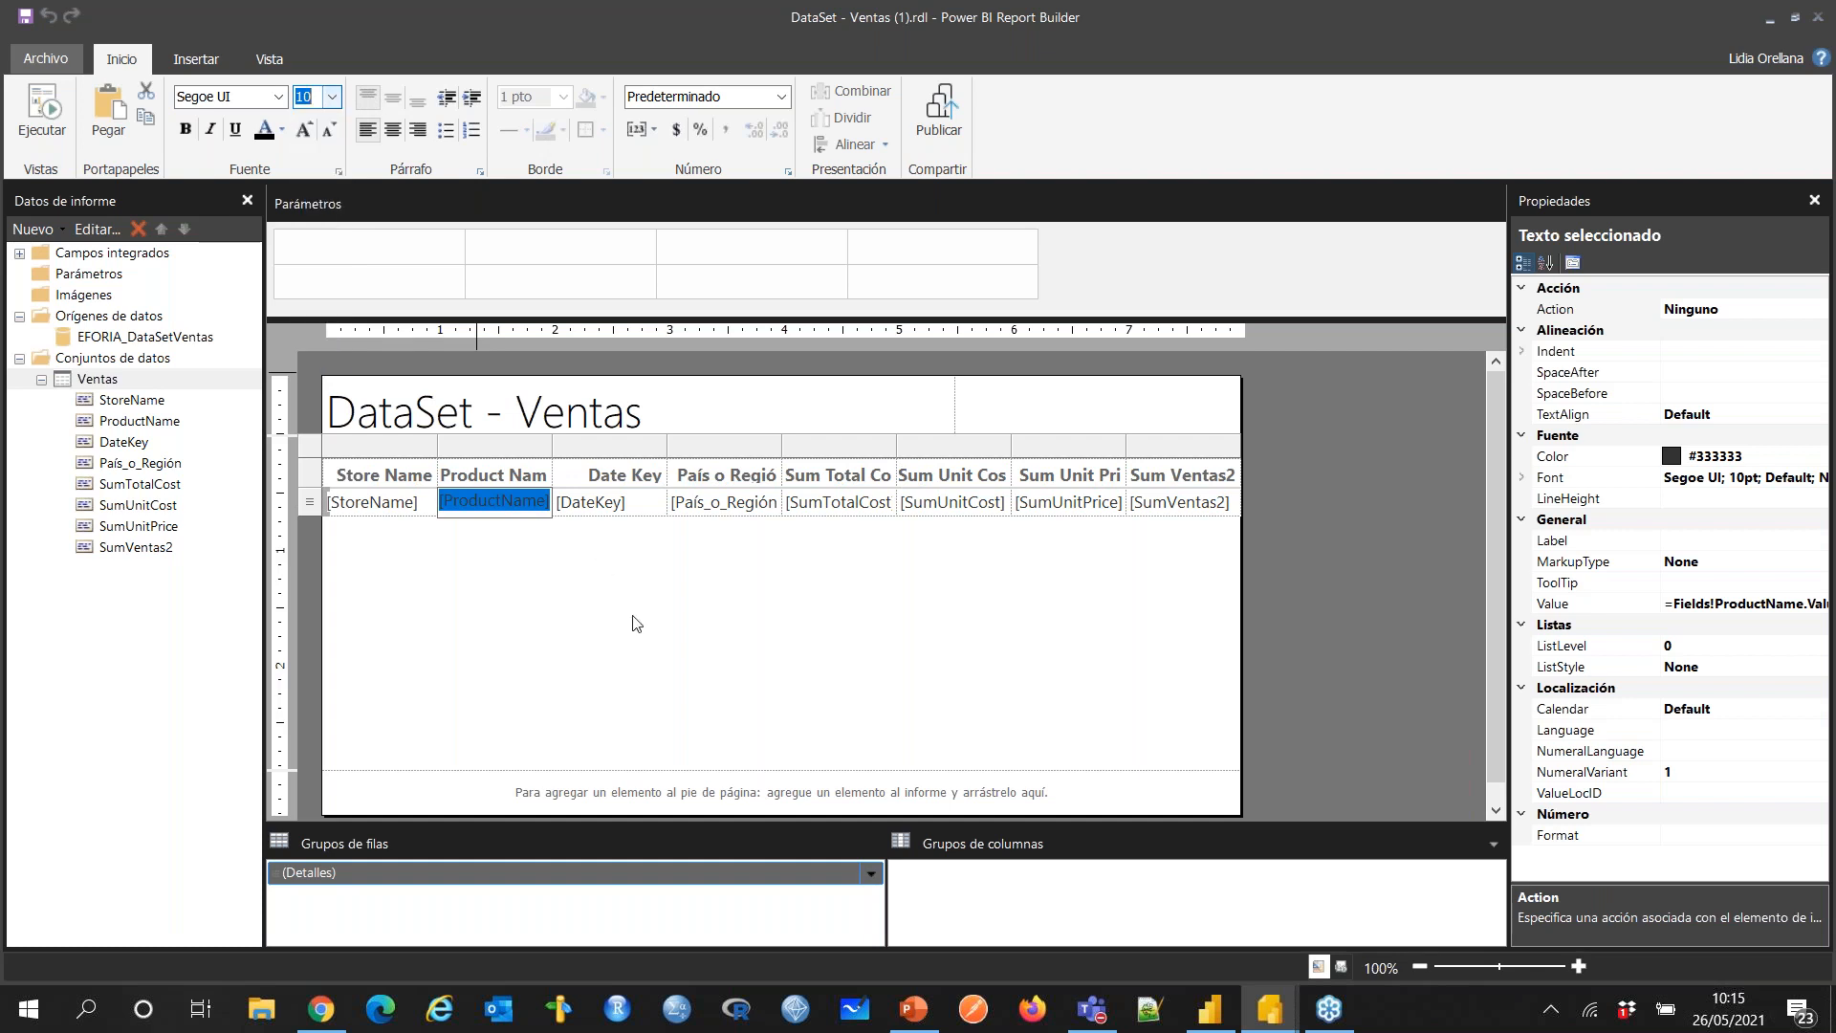
left_click(1165, 533)
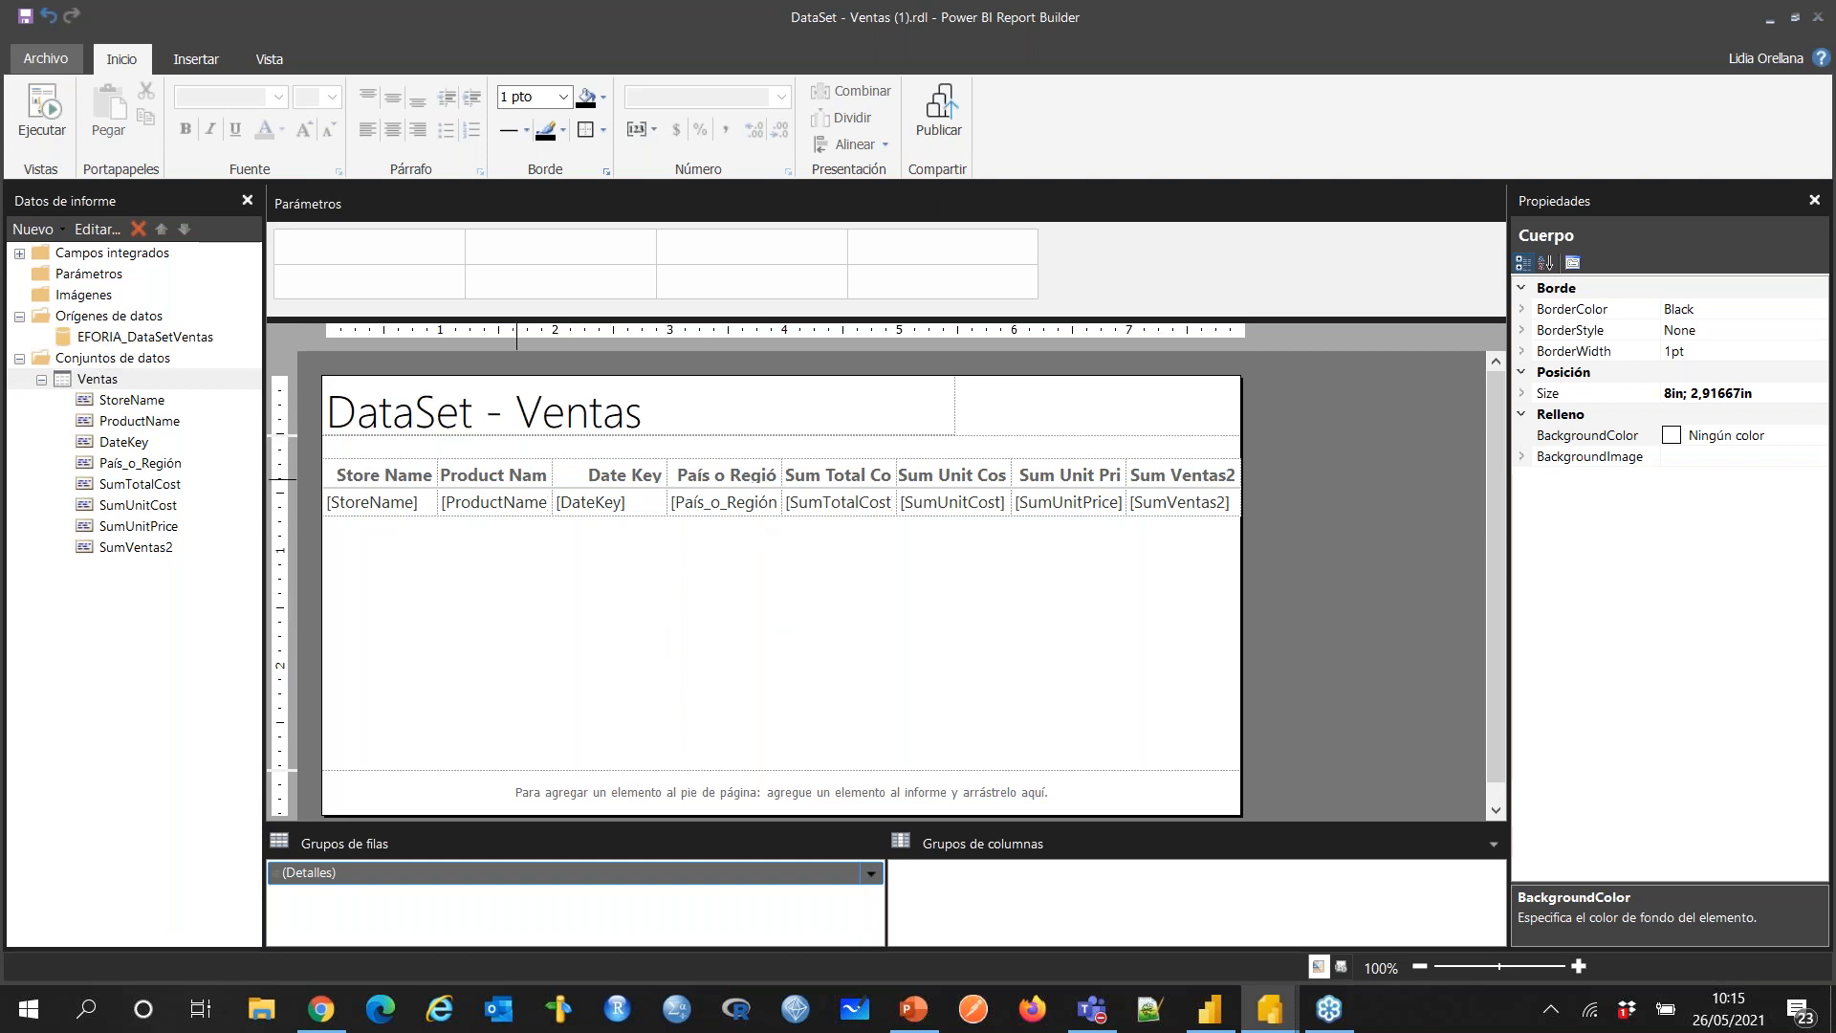
left_click(196, 59)
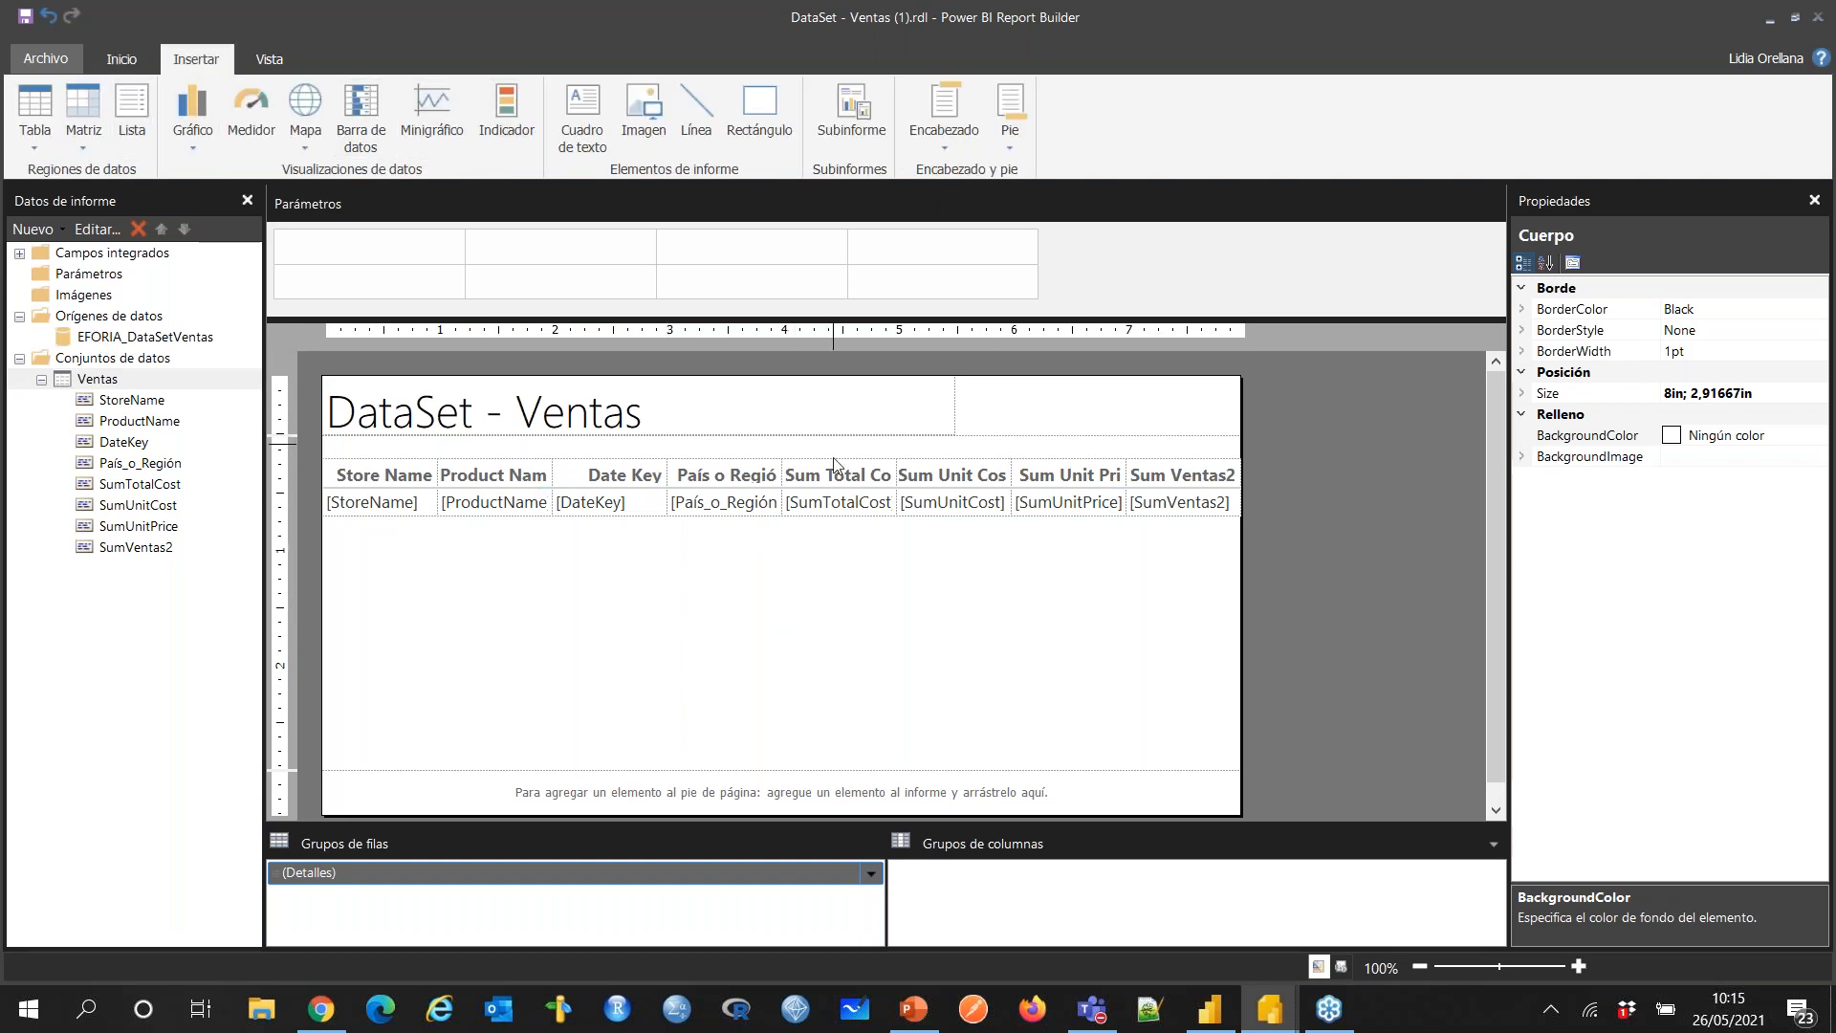
left_click(135, 59)
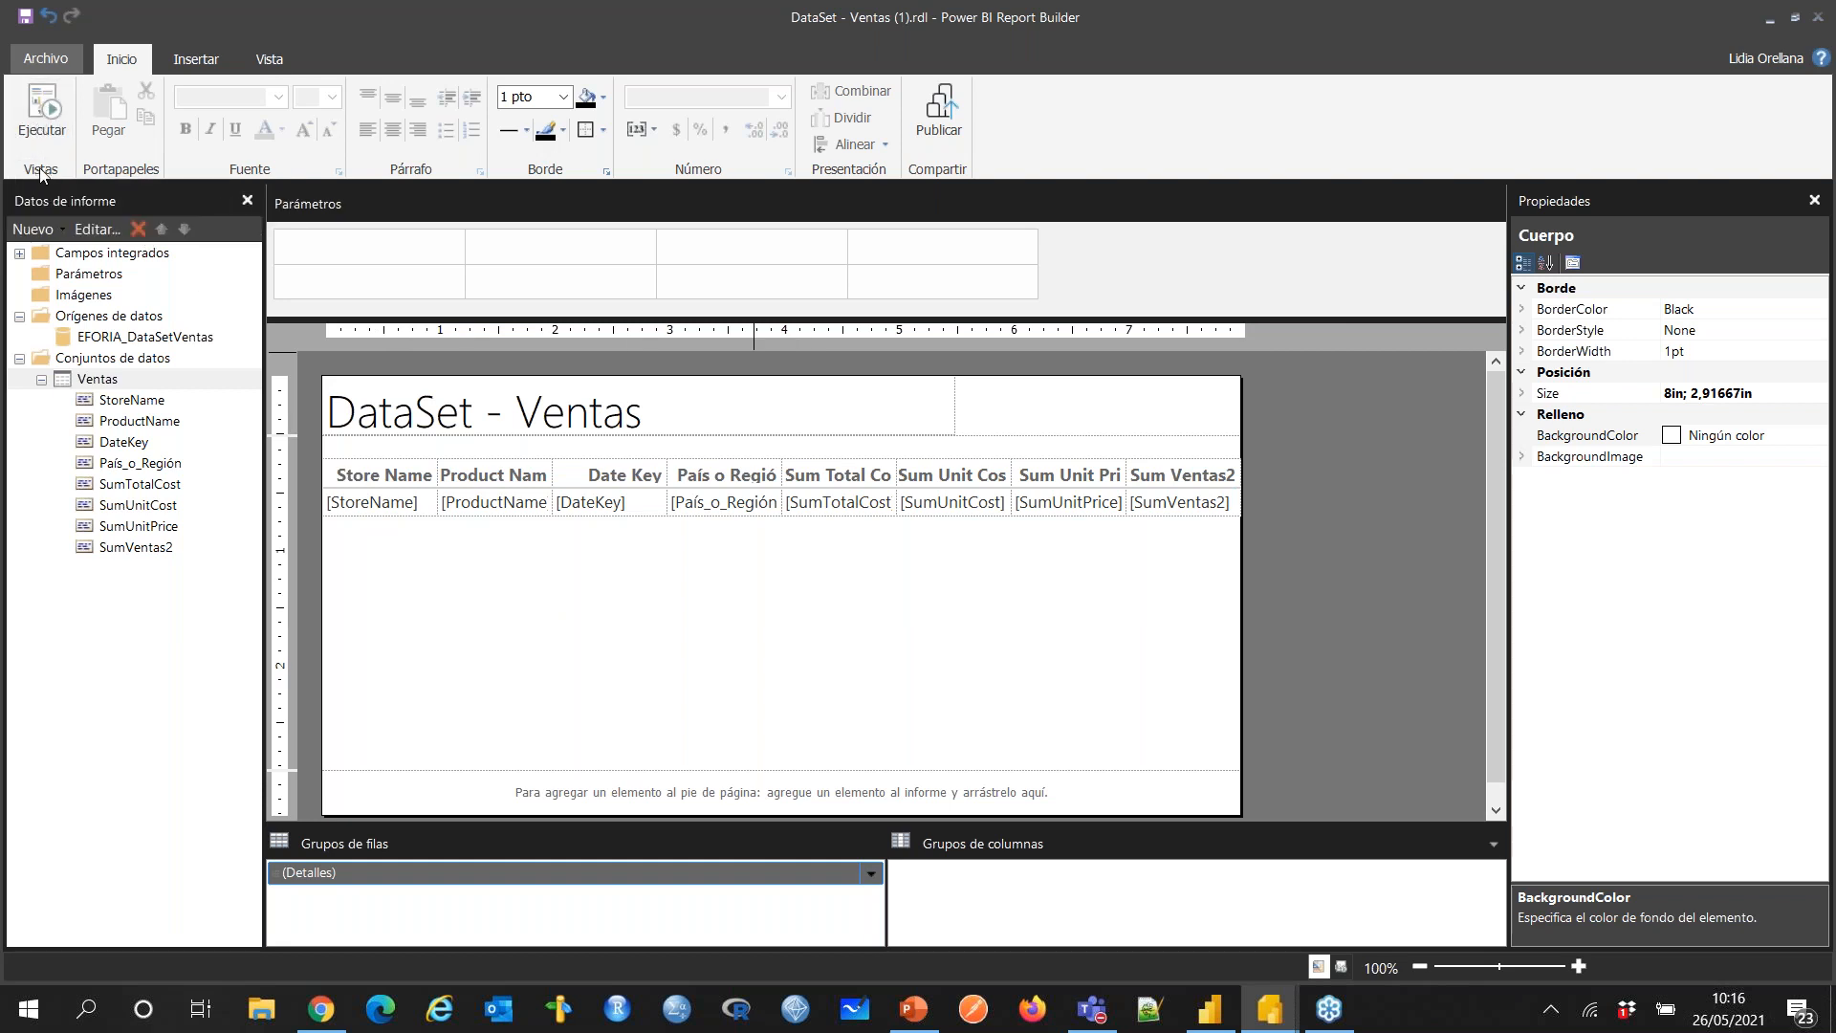
Step: Run the report, page through the sales rows up to page 5, and return to the design view
left_click(43, 113)
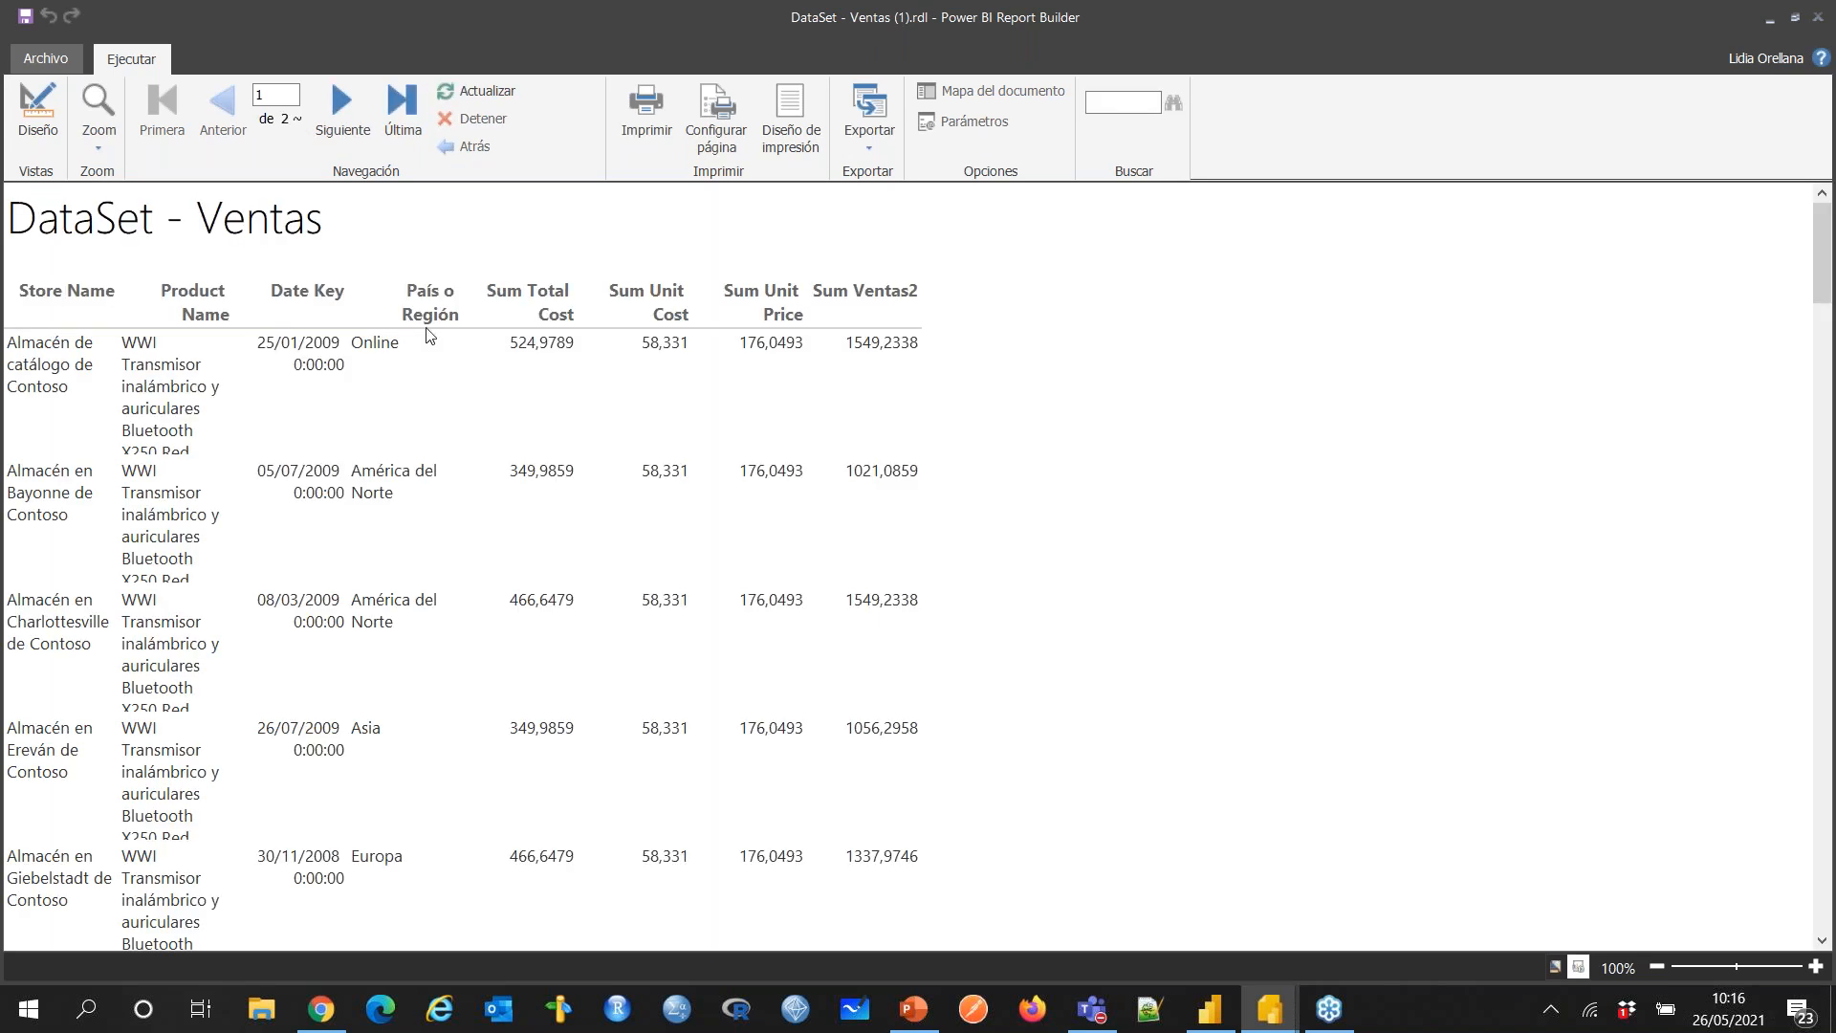
scroll(444, 330, "down", 10)
scroll(513, 472, "up", 10)
left_click(331, 123)
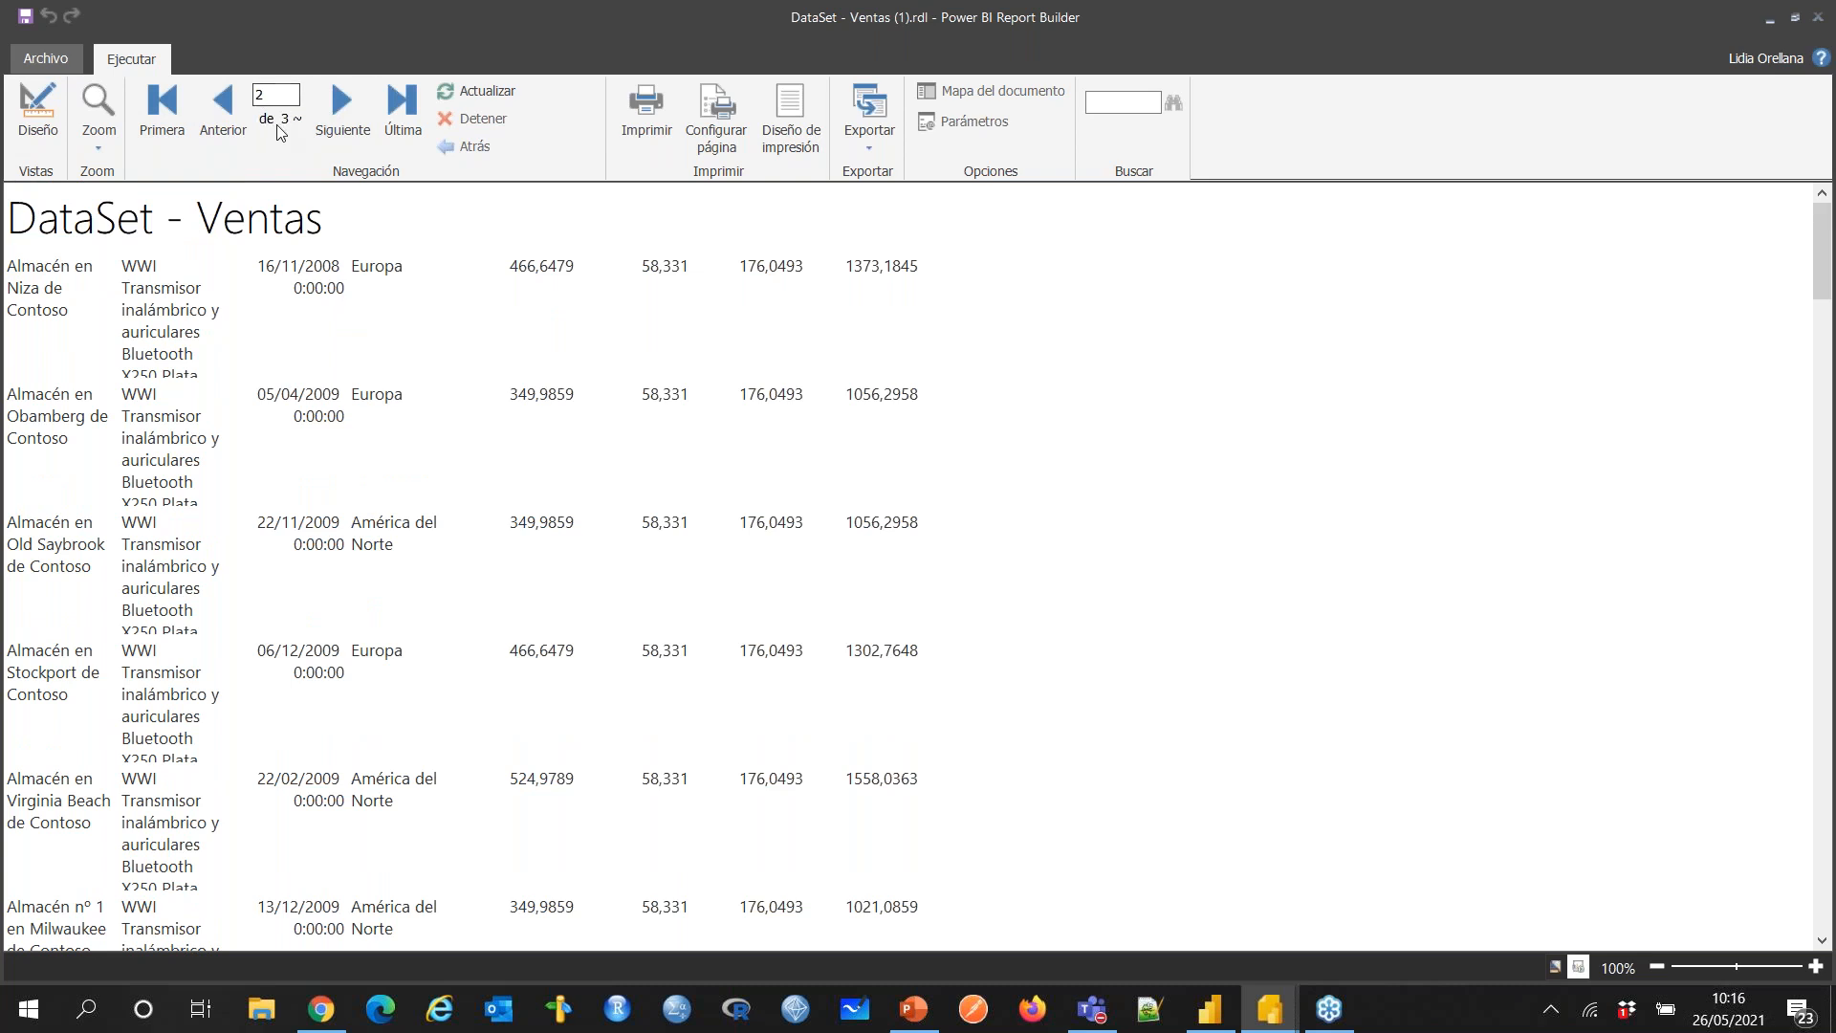
left_click(220, 106)
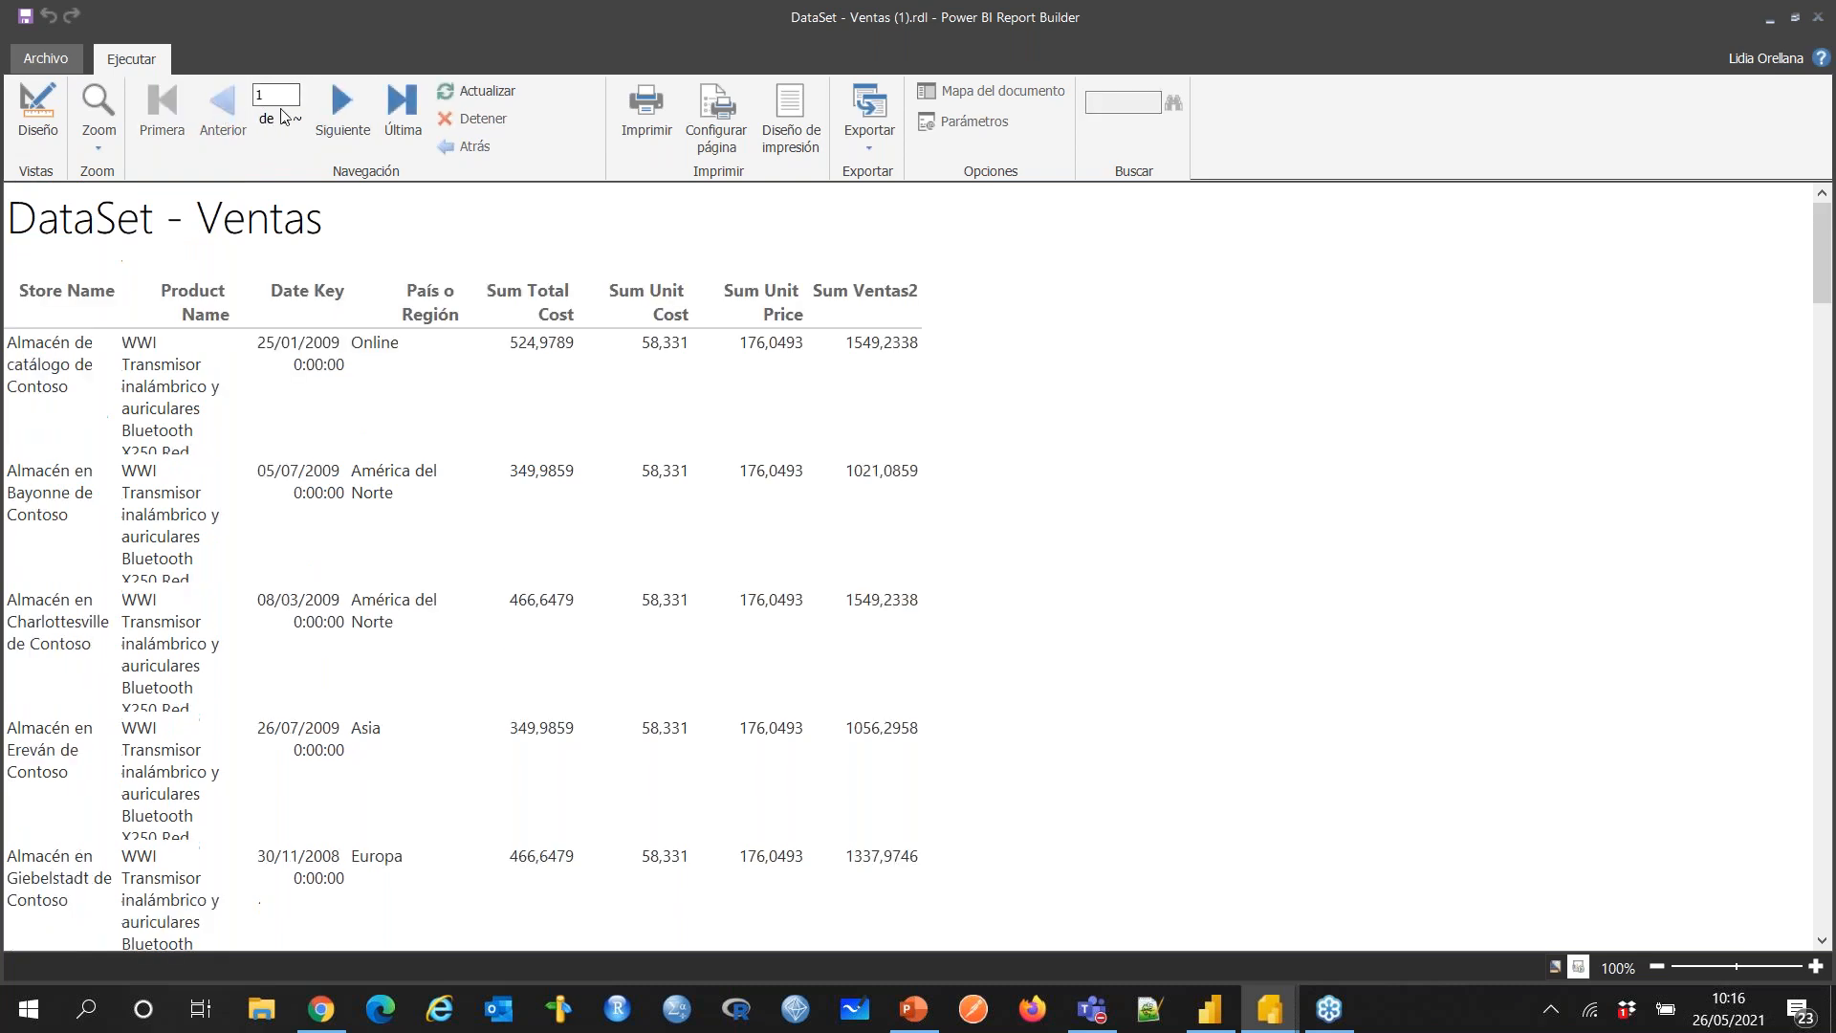
left_click(343, 107)
left_click(345, 109)
left_click(331, 119)
left_click(334, 121)
scroll(529, 469, "down", 5)
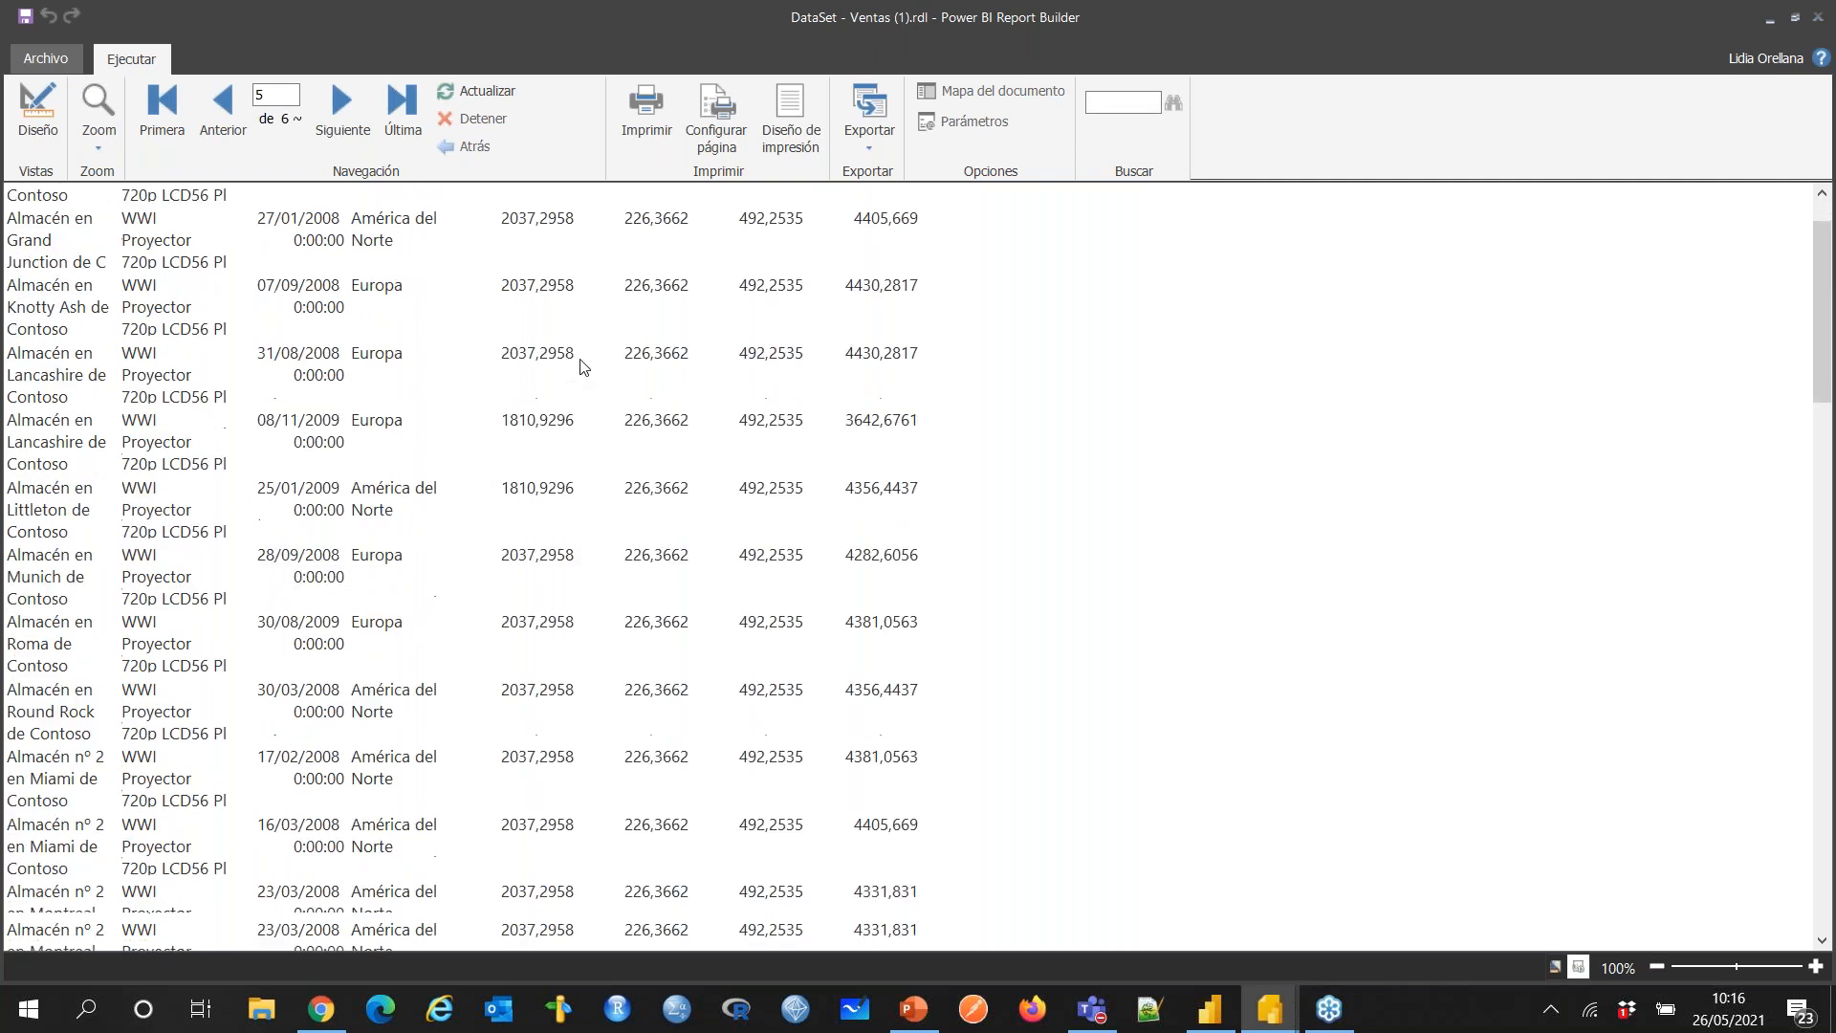
scroll(721, 439, "up", 8)
left_click(37, 114)
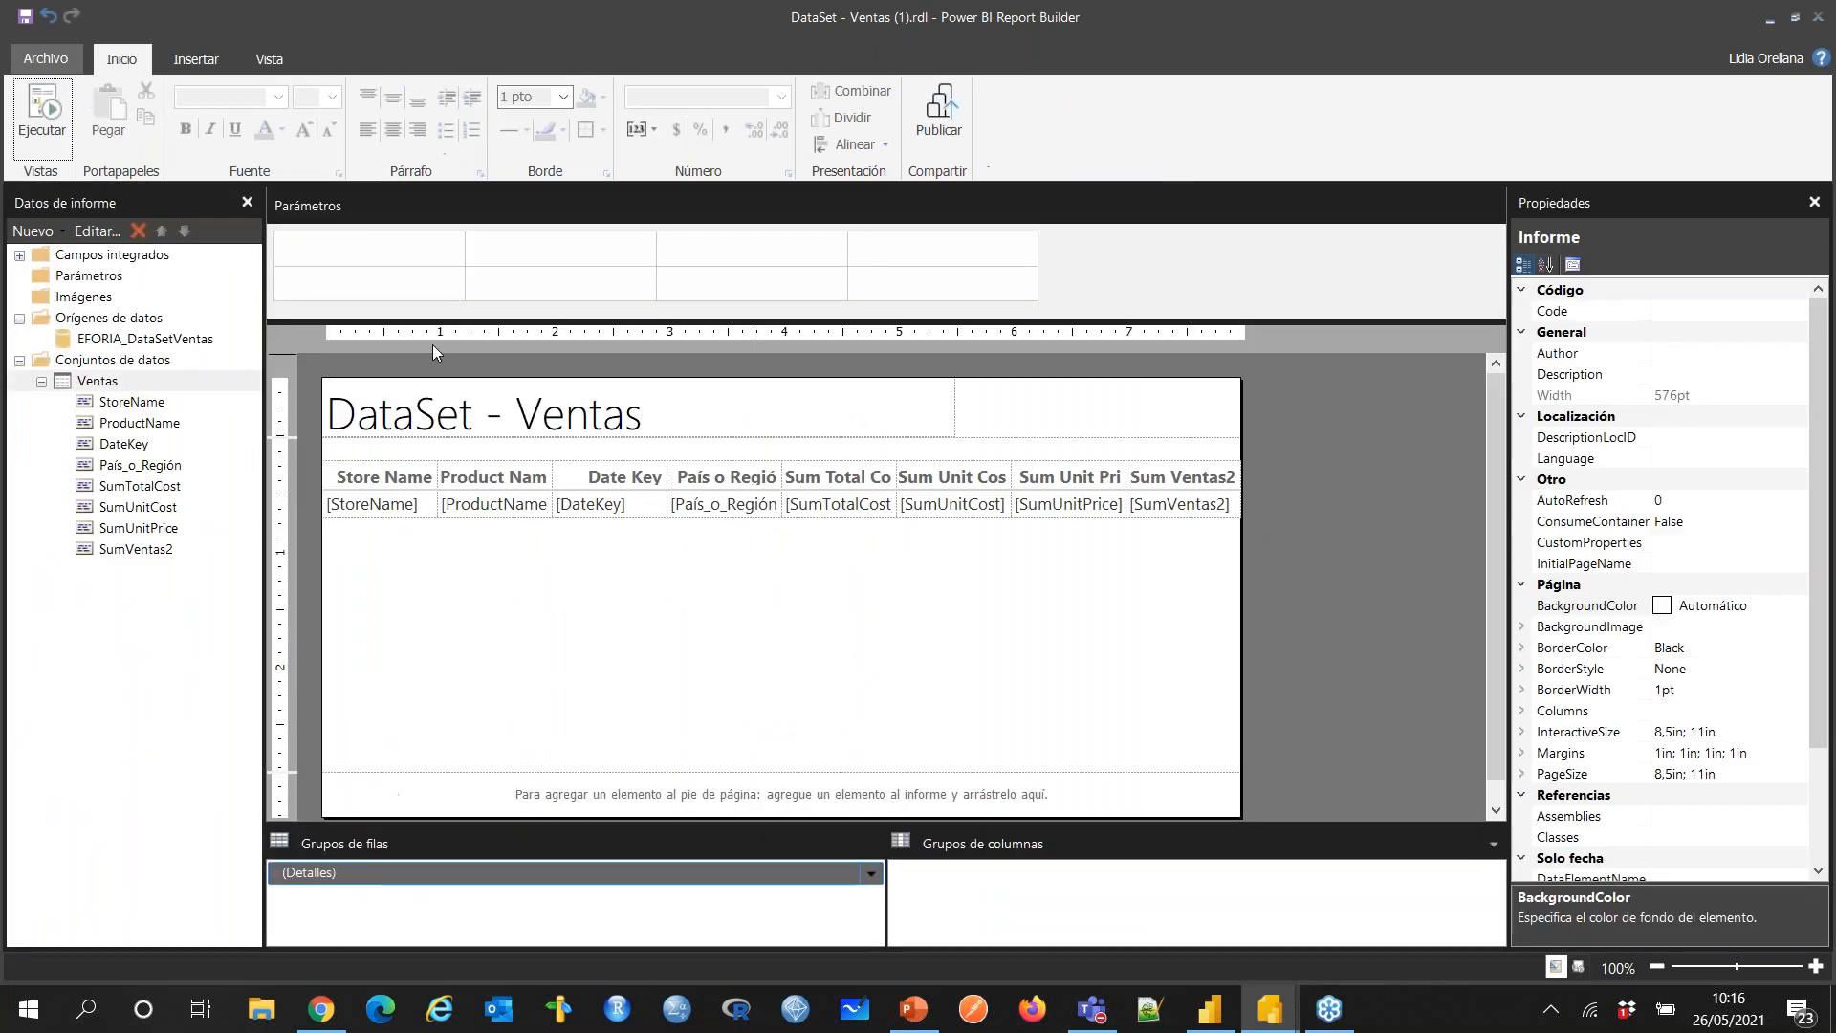
Step: Add the built-in Número de página field at the right end of the page footer and narrow the report to about 8.03 in
left_click(737, 527)
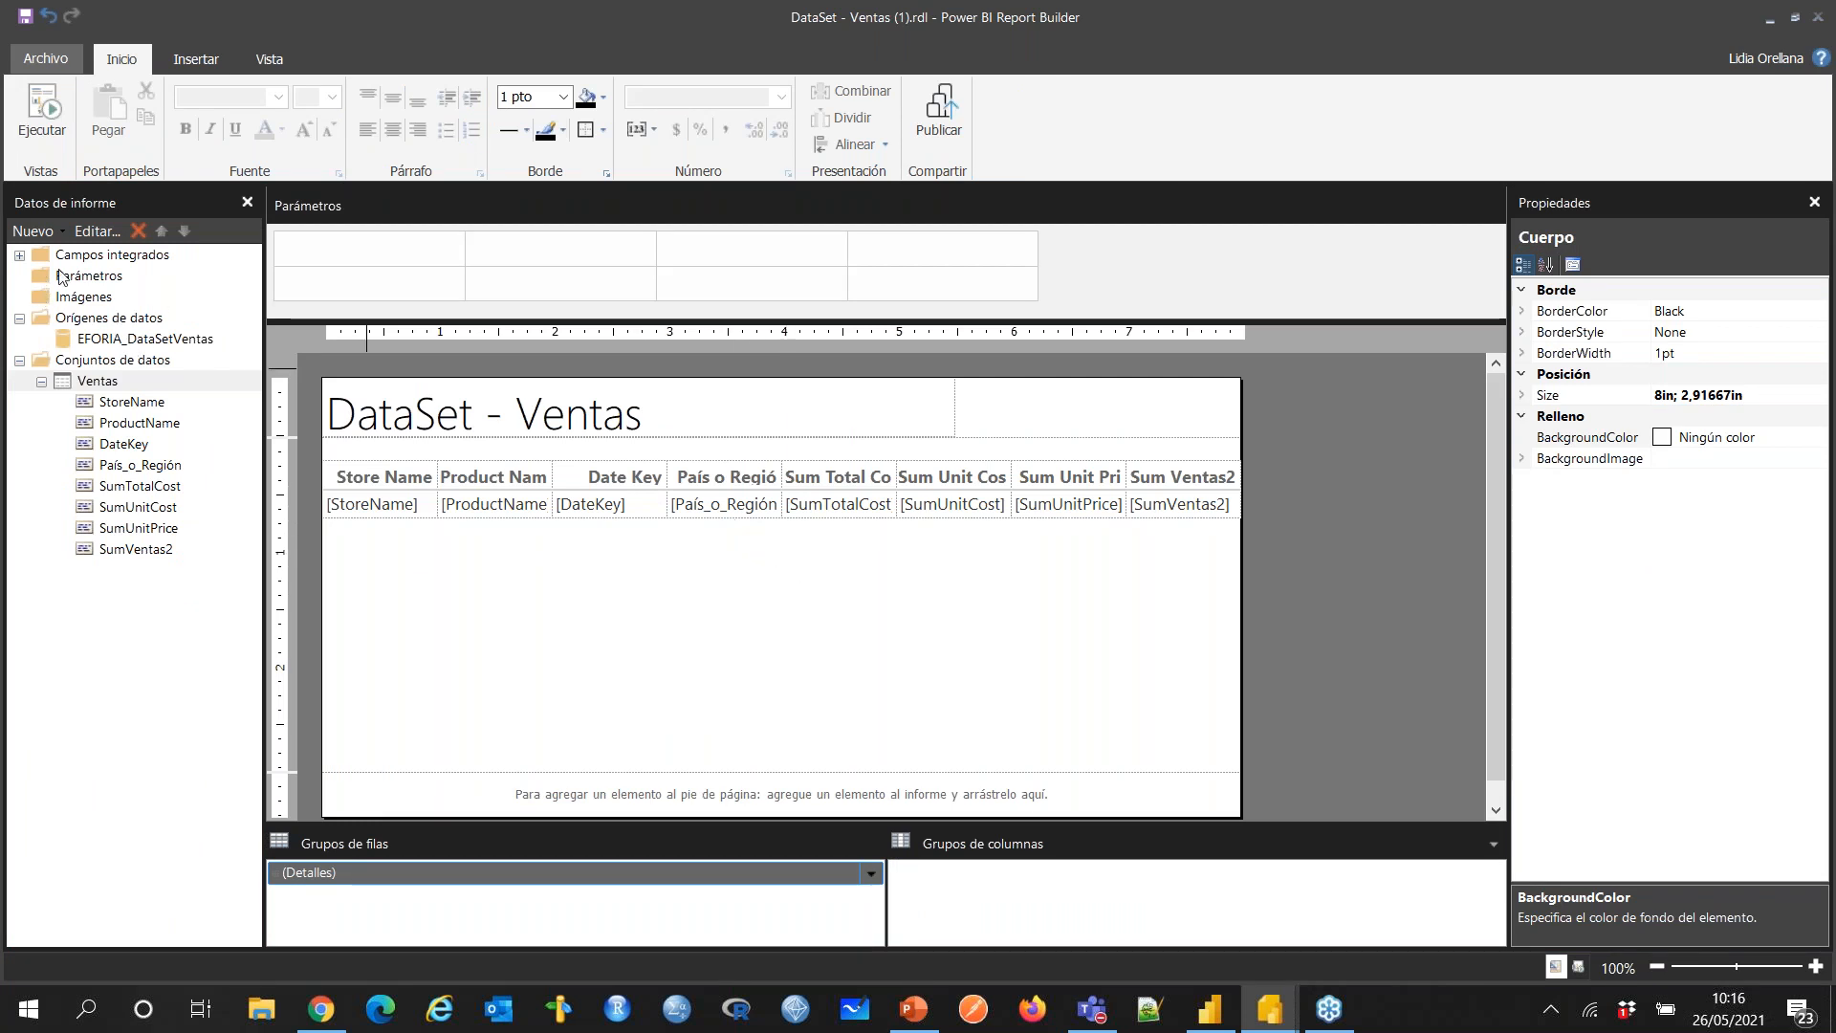
left_click(20, 255)
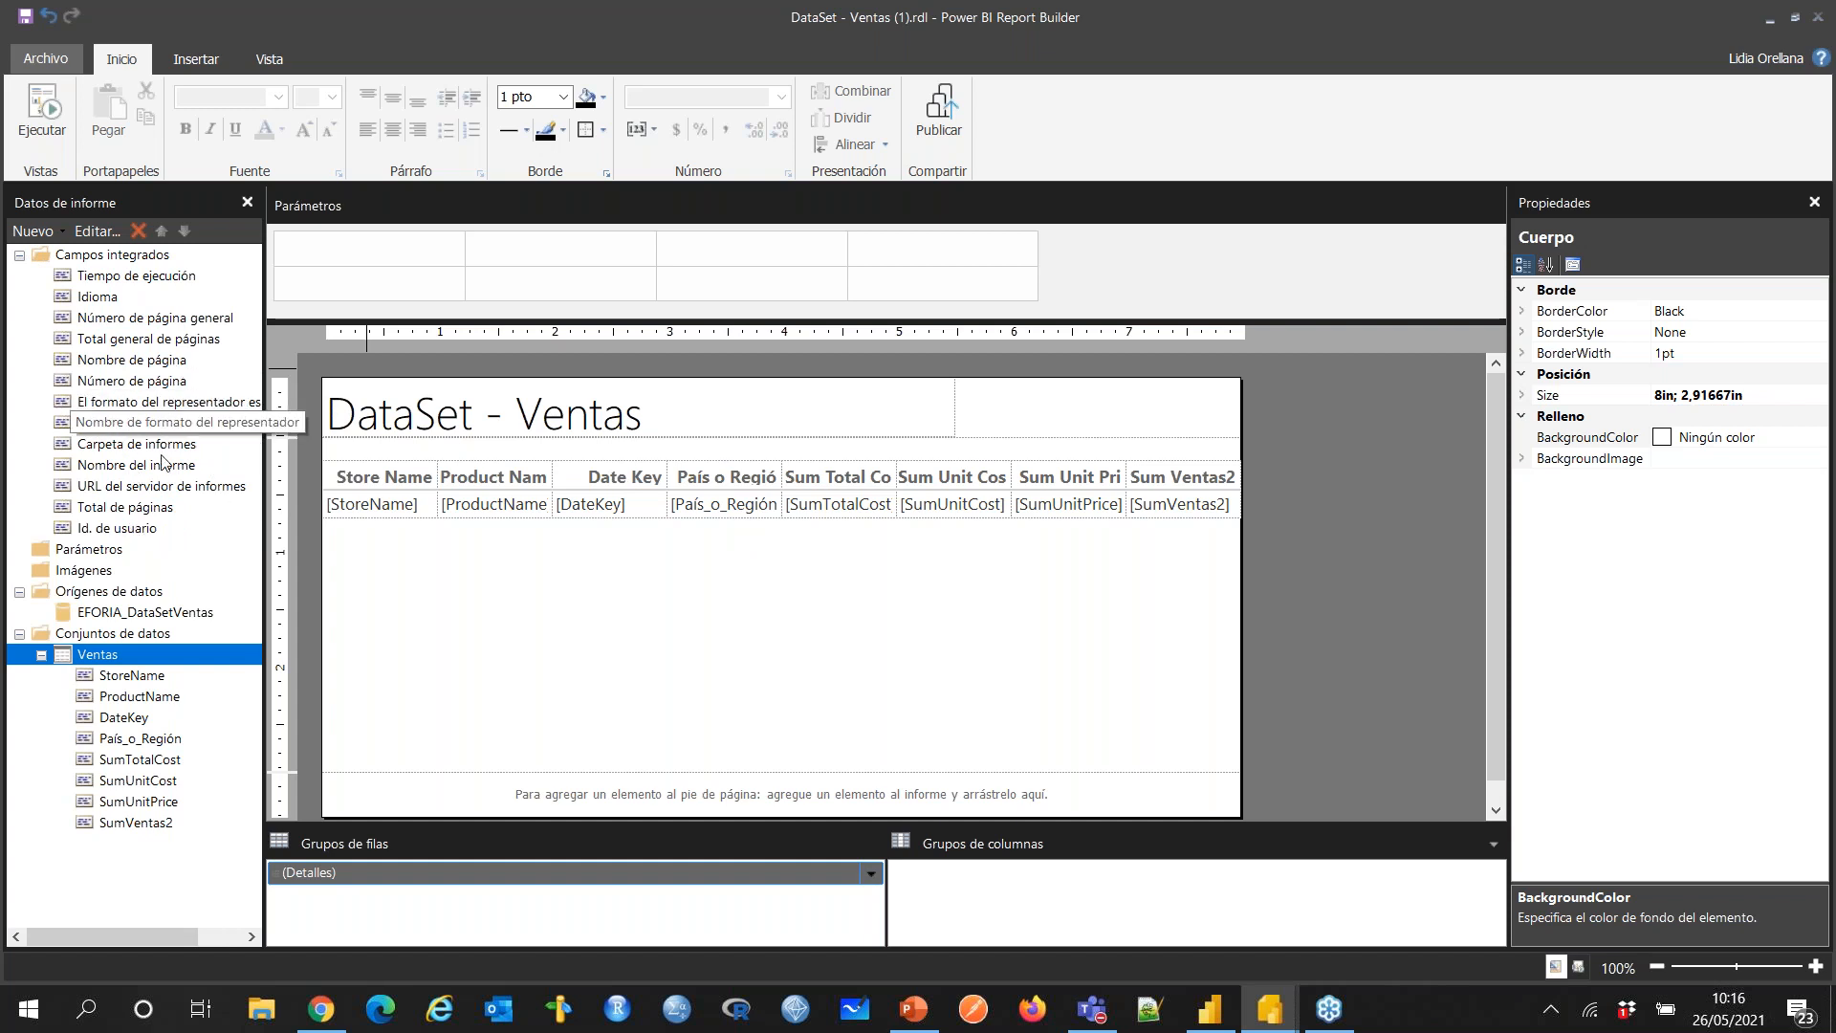
left_click_drag(170, 386, 1152, 778)
left_click(1348, 712)
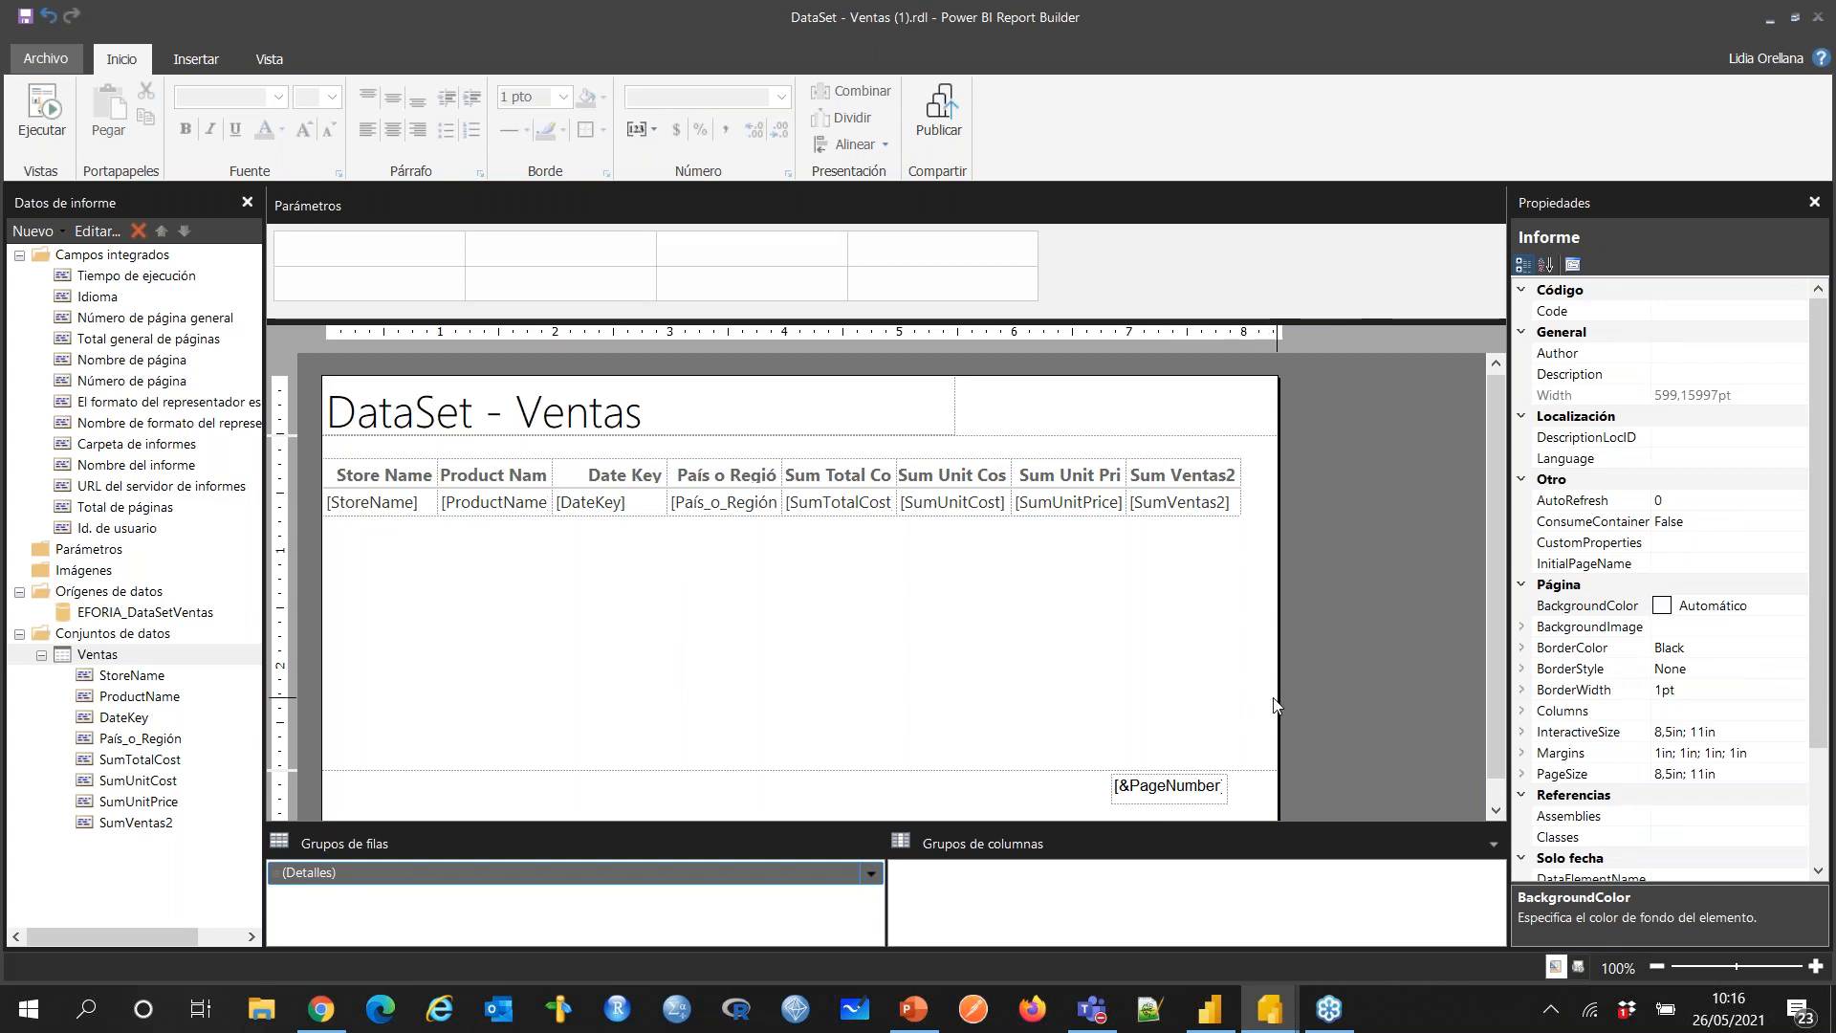
left_click_drag(1278, 697, 1244, 697)
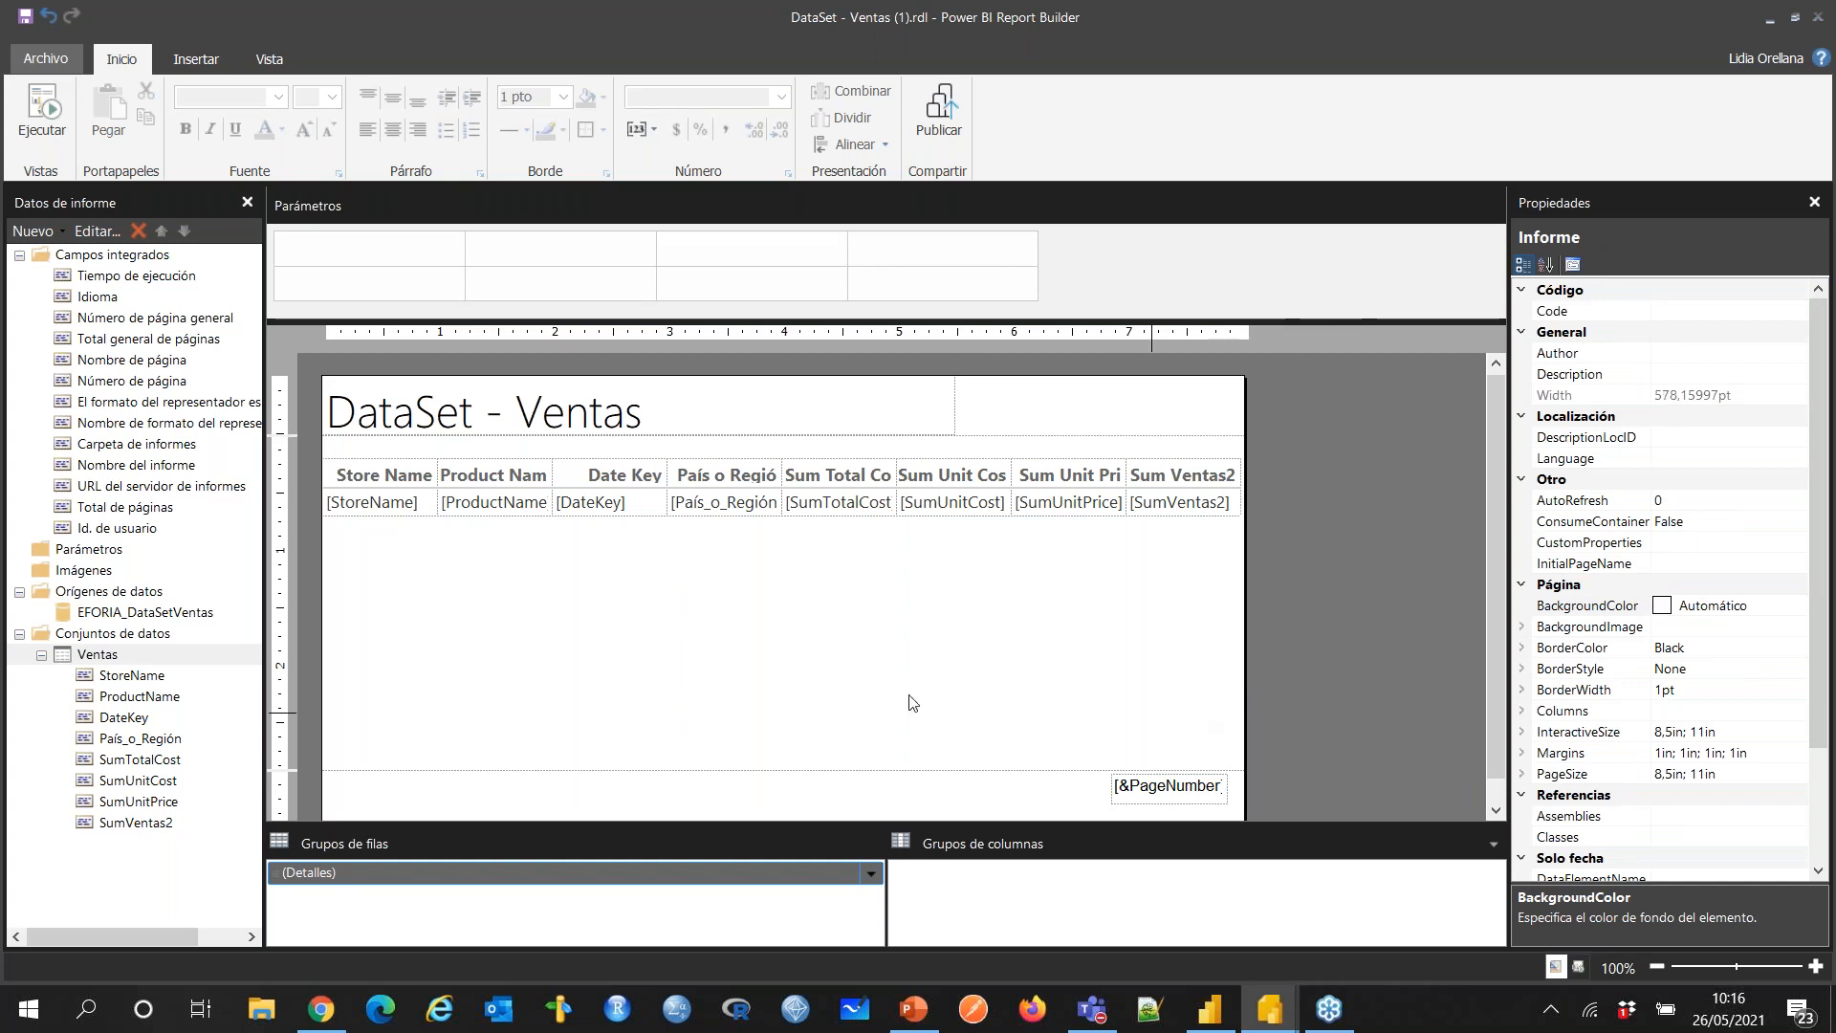
Step: Shrink the report title box to about 4.31 by 0.46 in and shift it about 2.88 cm from the header's left edge
left_click(656, 413)
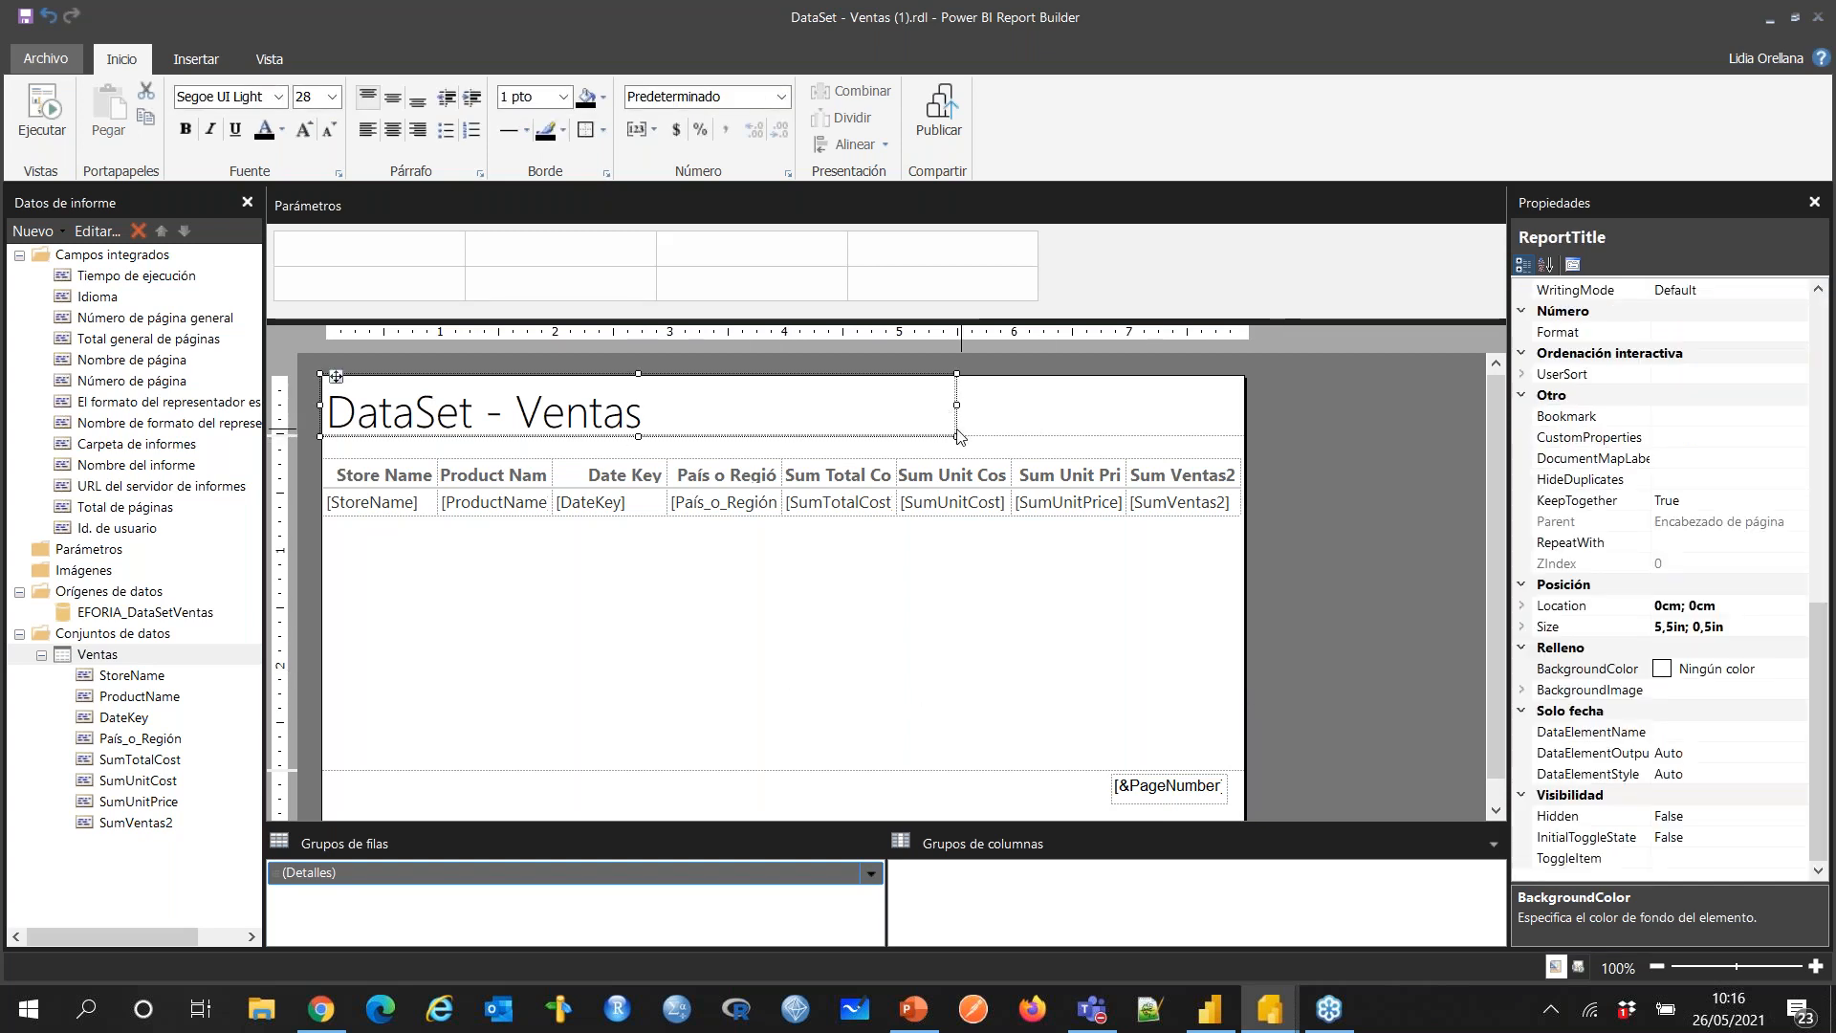
mouse_move(956, 436)
left_mouse_down()
mouse_move(820, 433)
mouse_move(952, 400)
left_mouse_up()
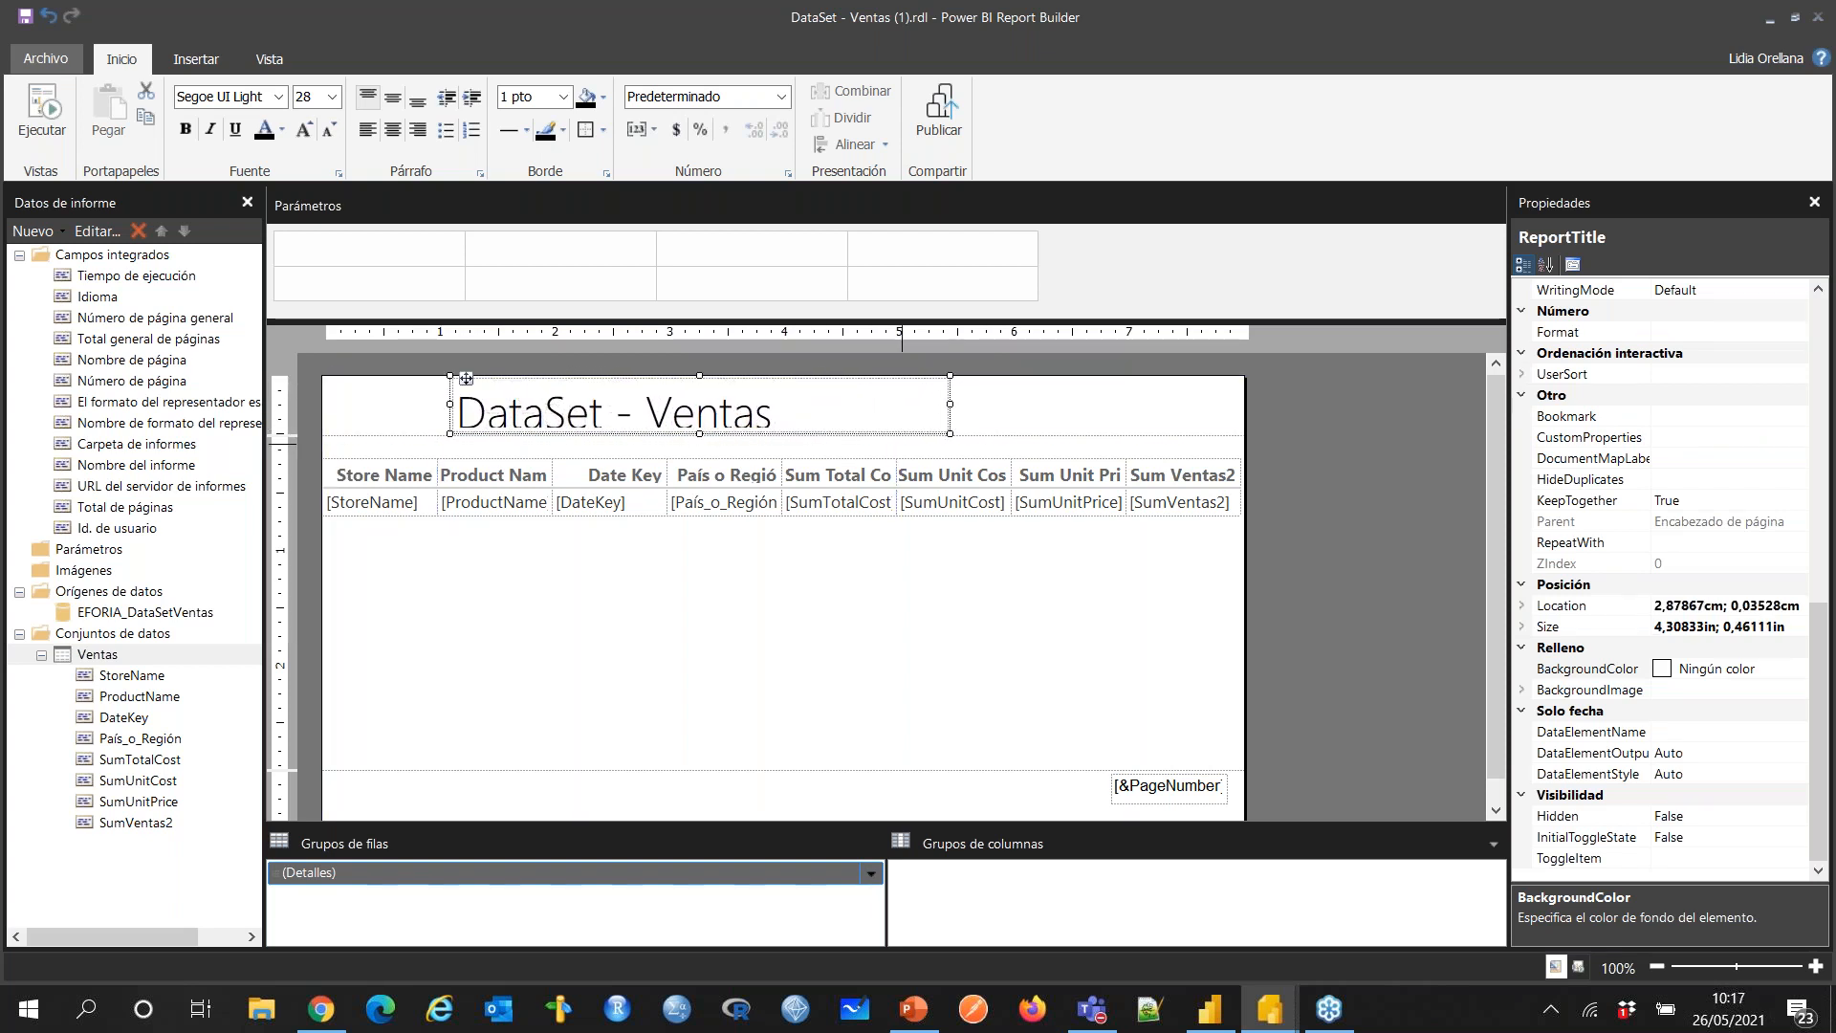
Step: Insert the EFOR logo from the Webinar folder as an embedded image before the header title, and expand the report's Imágenes folder
left_click(214, 57)
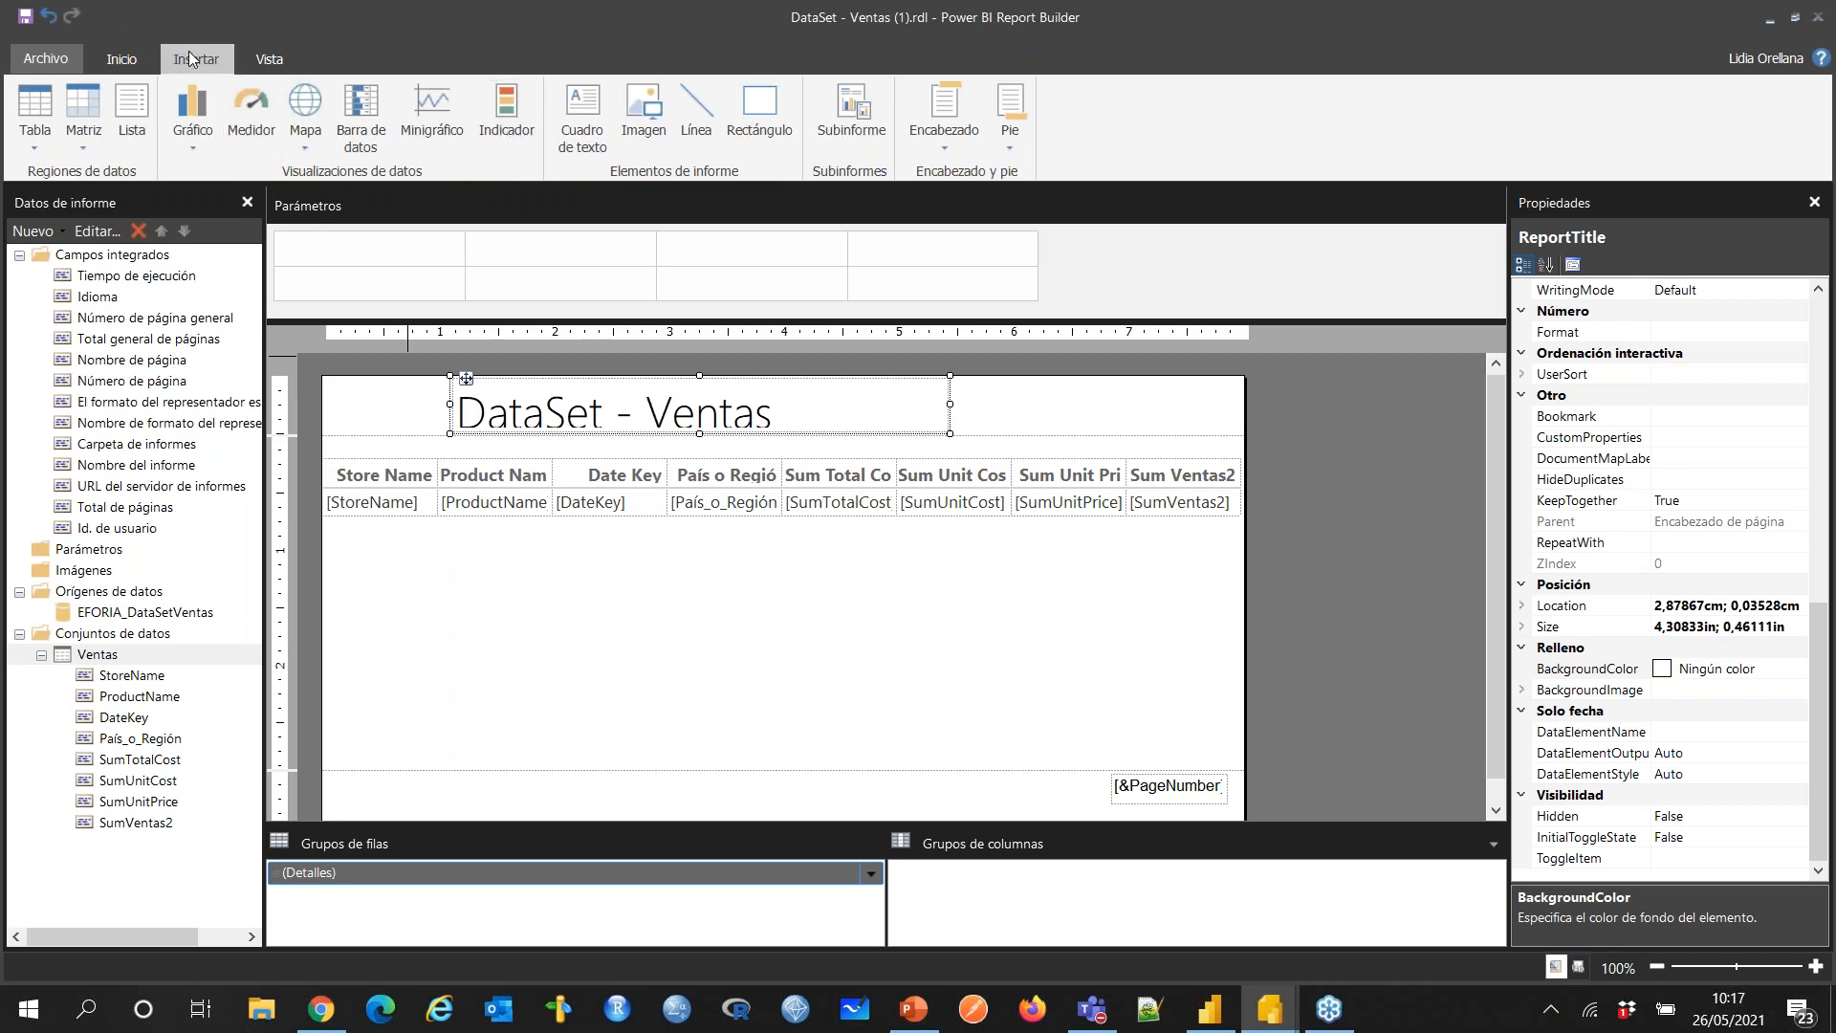
left_click(643, 110)
left_click_drag(339, 381, 426, 430)
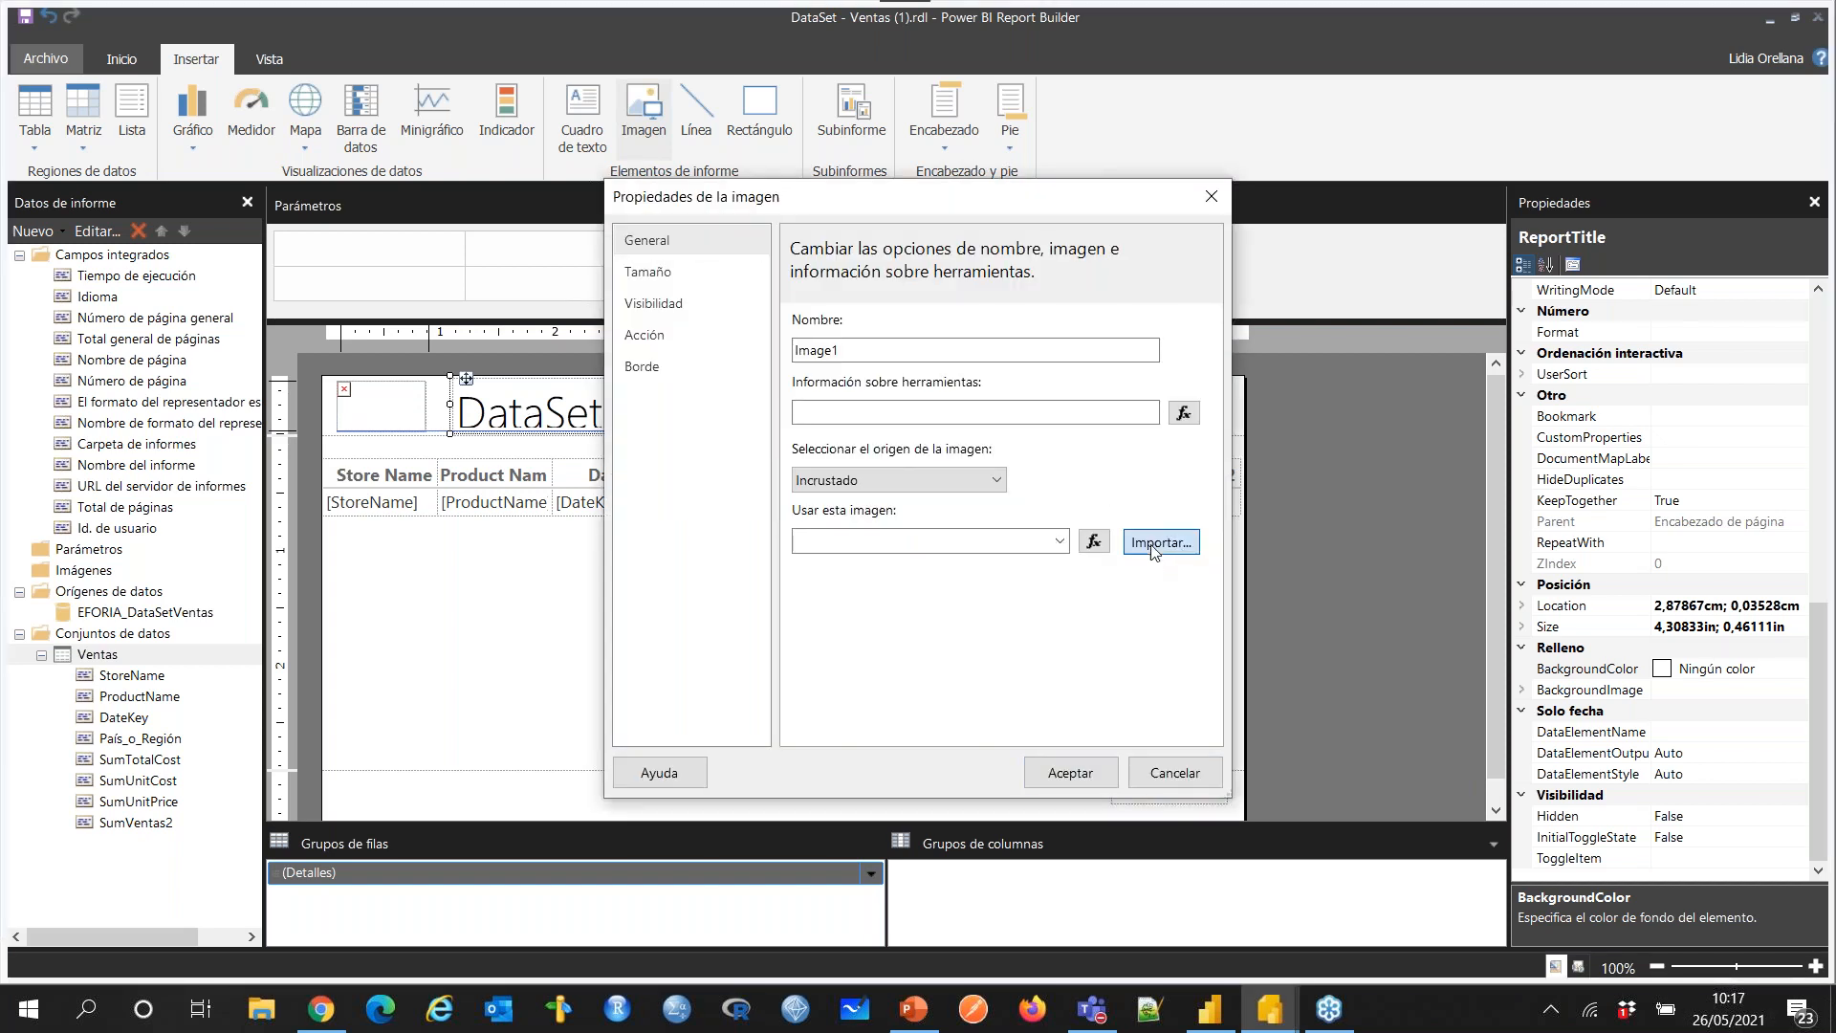
left_click(1154, 544)
left_click(274, 202)
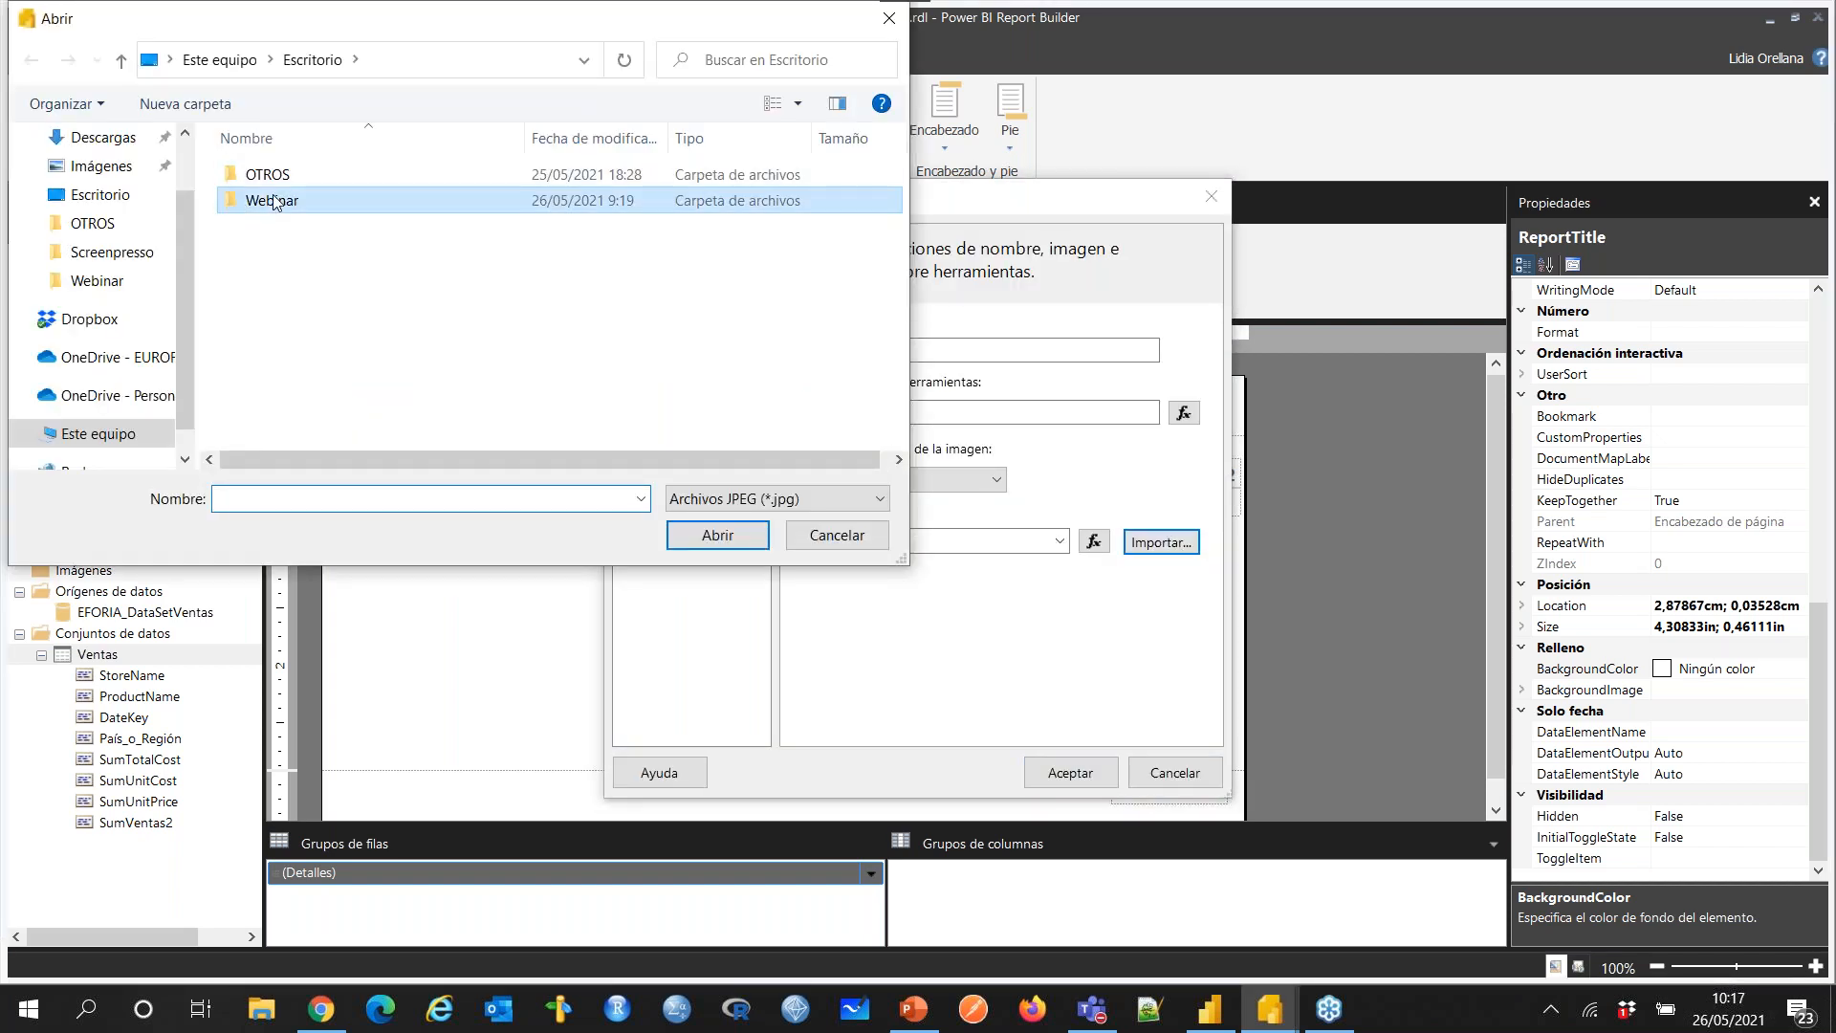
double_click(275, 202)
double_click(417, 233)
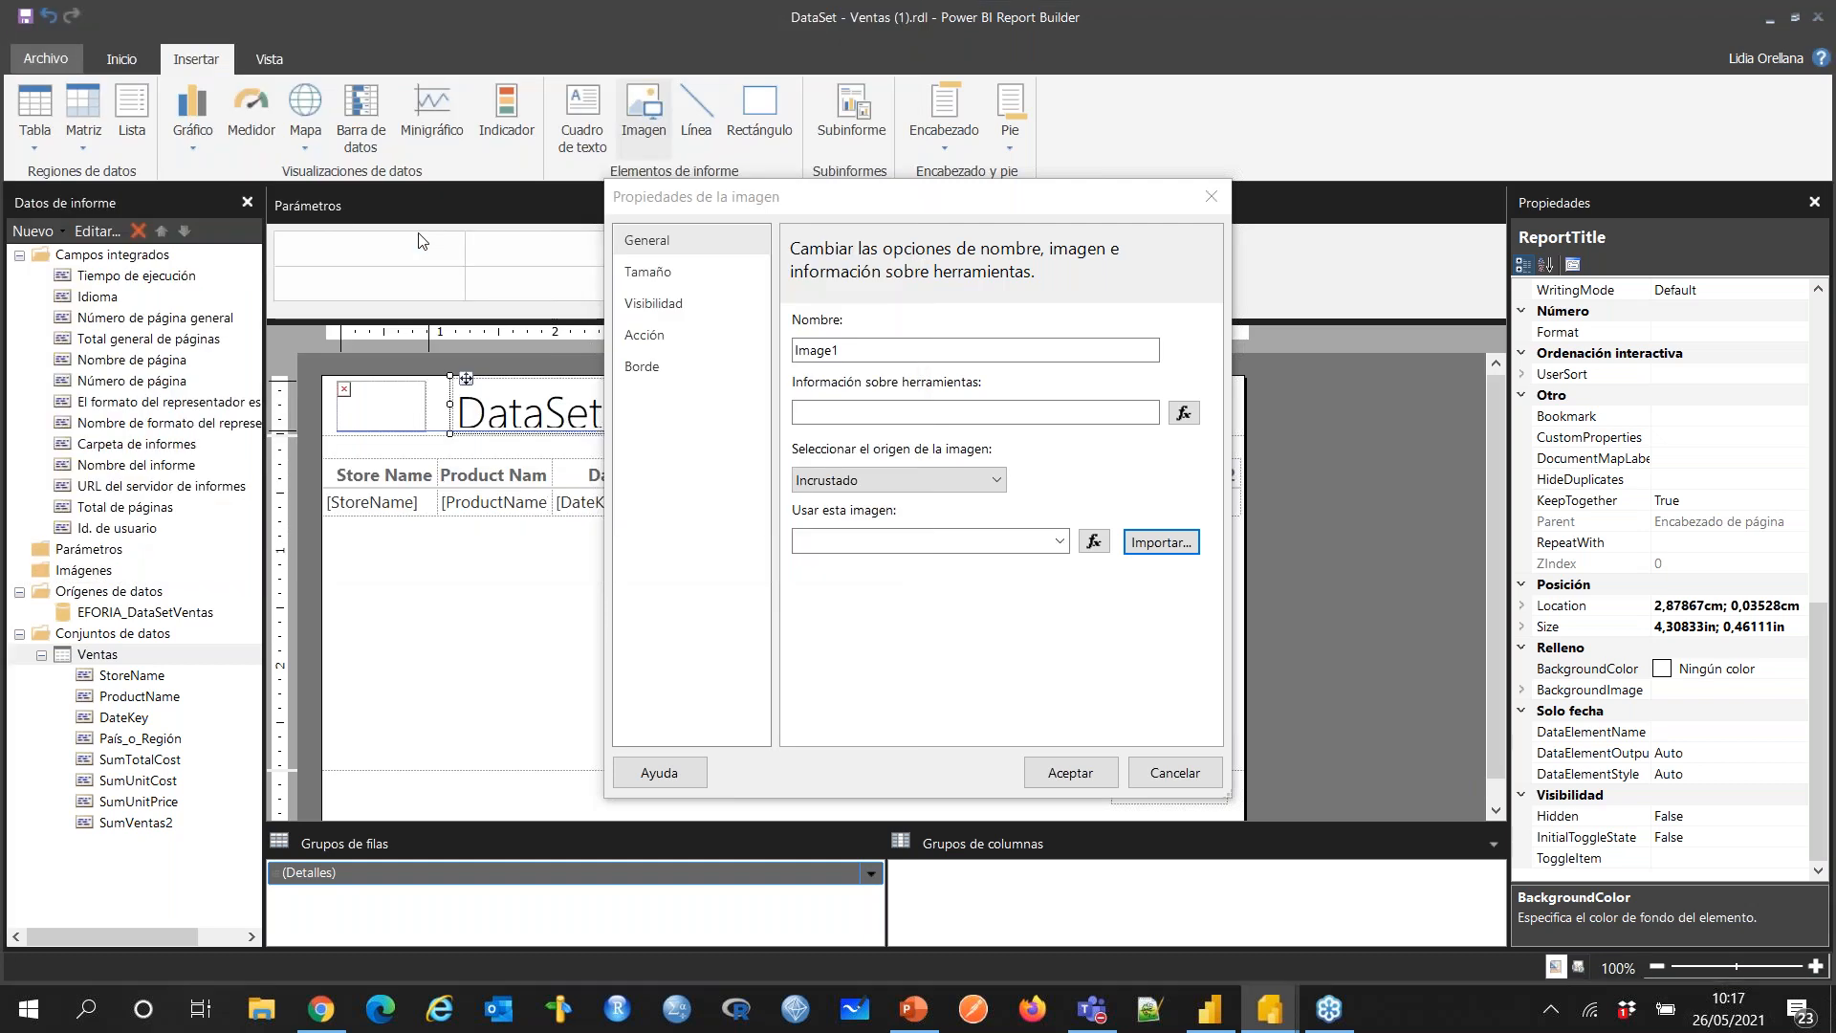
left_click(1070, 772)
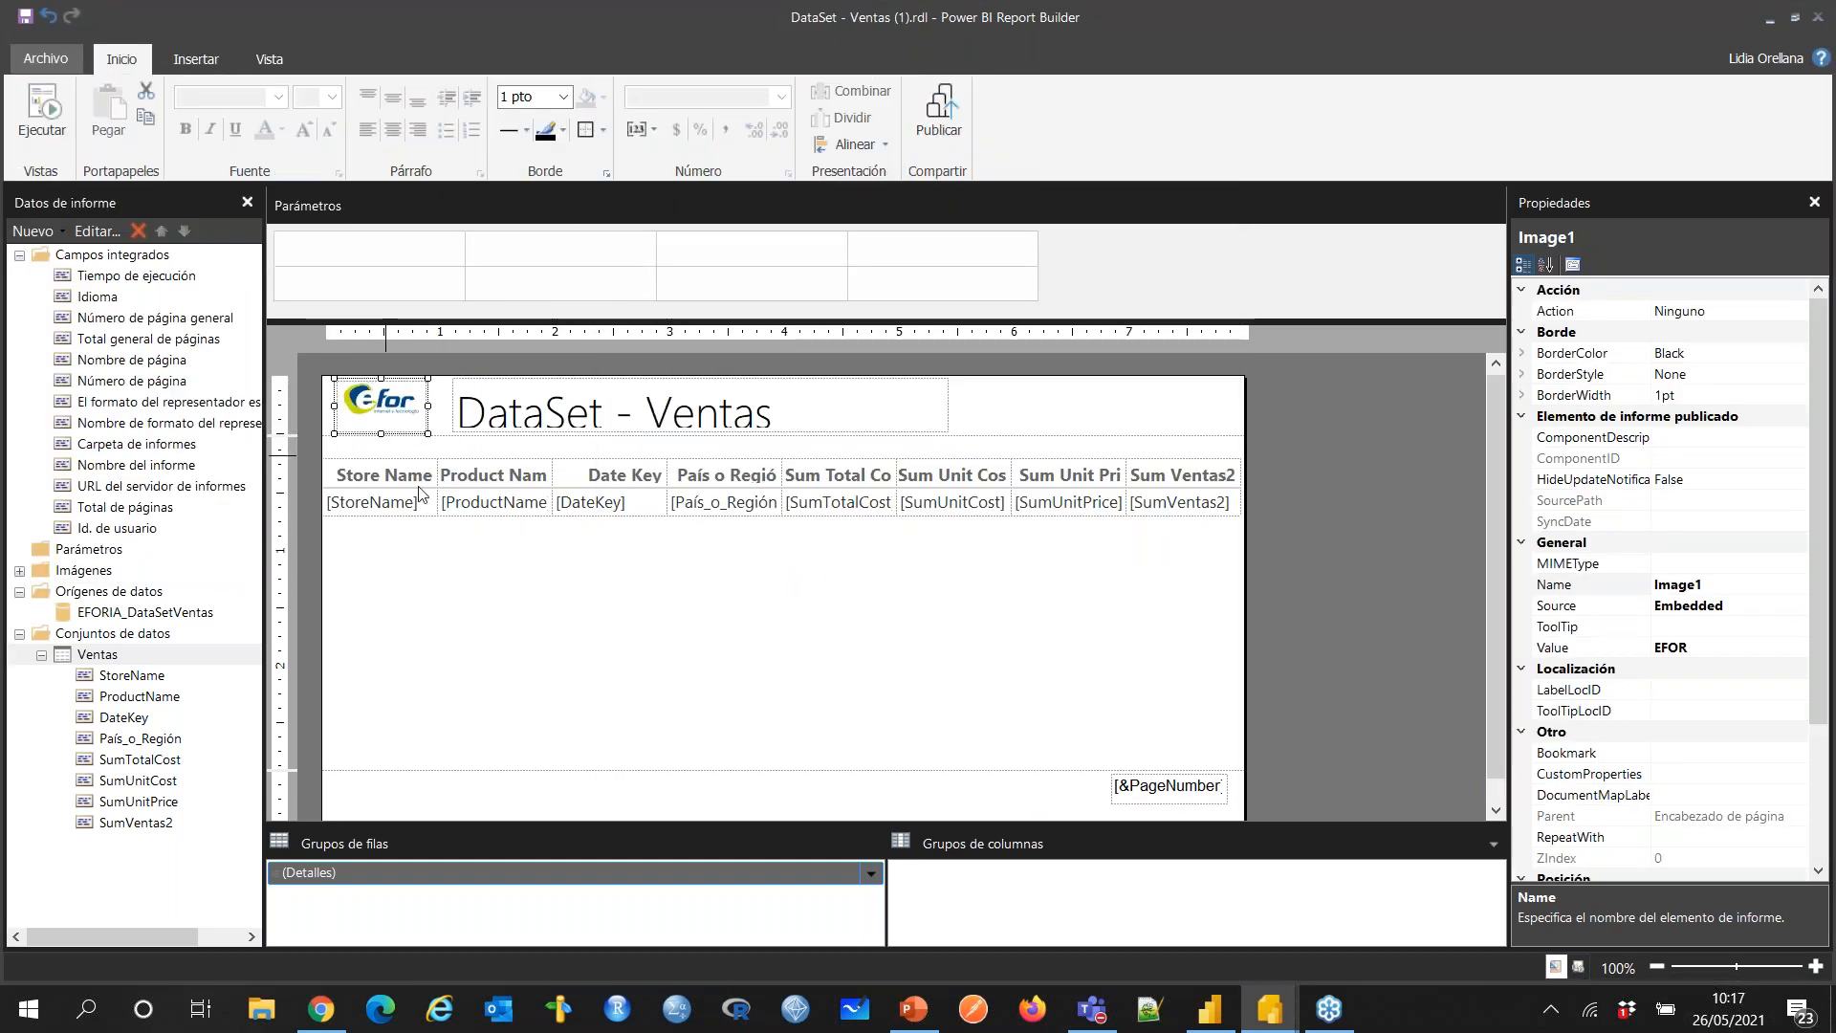
left_click(526, 658)
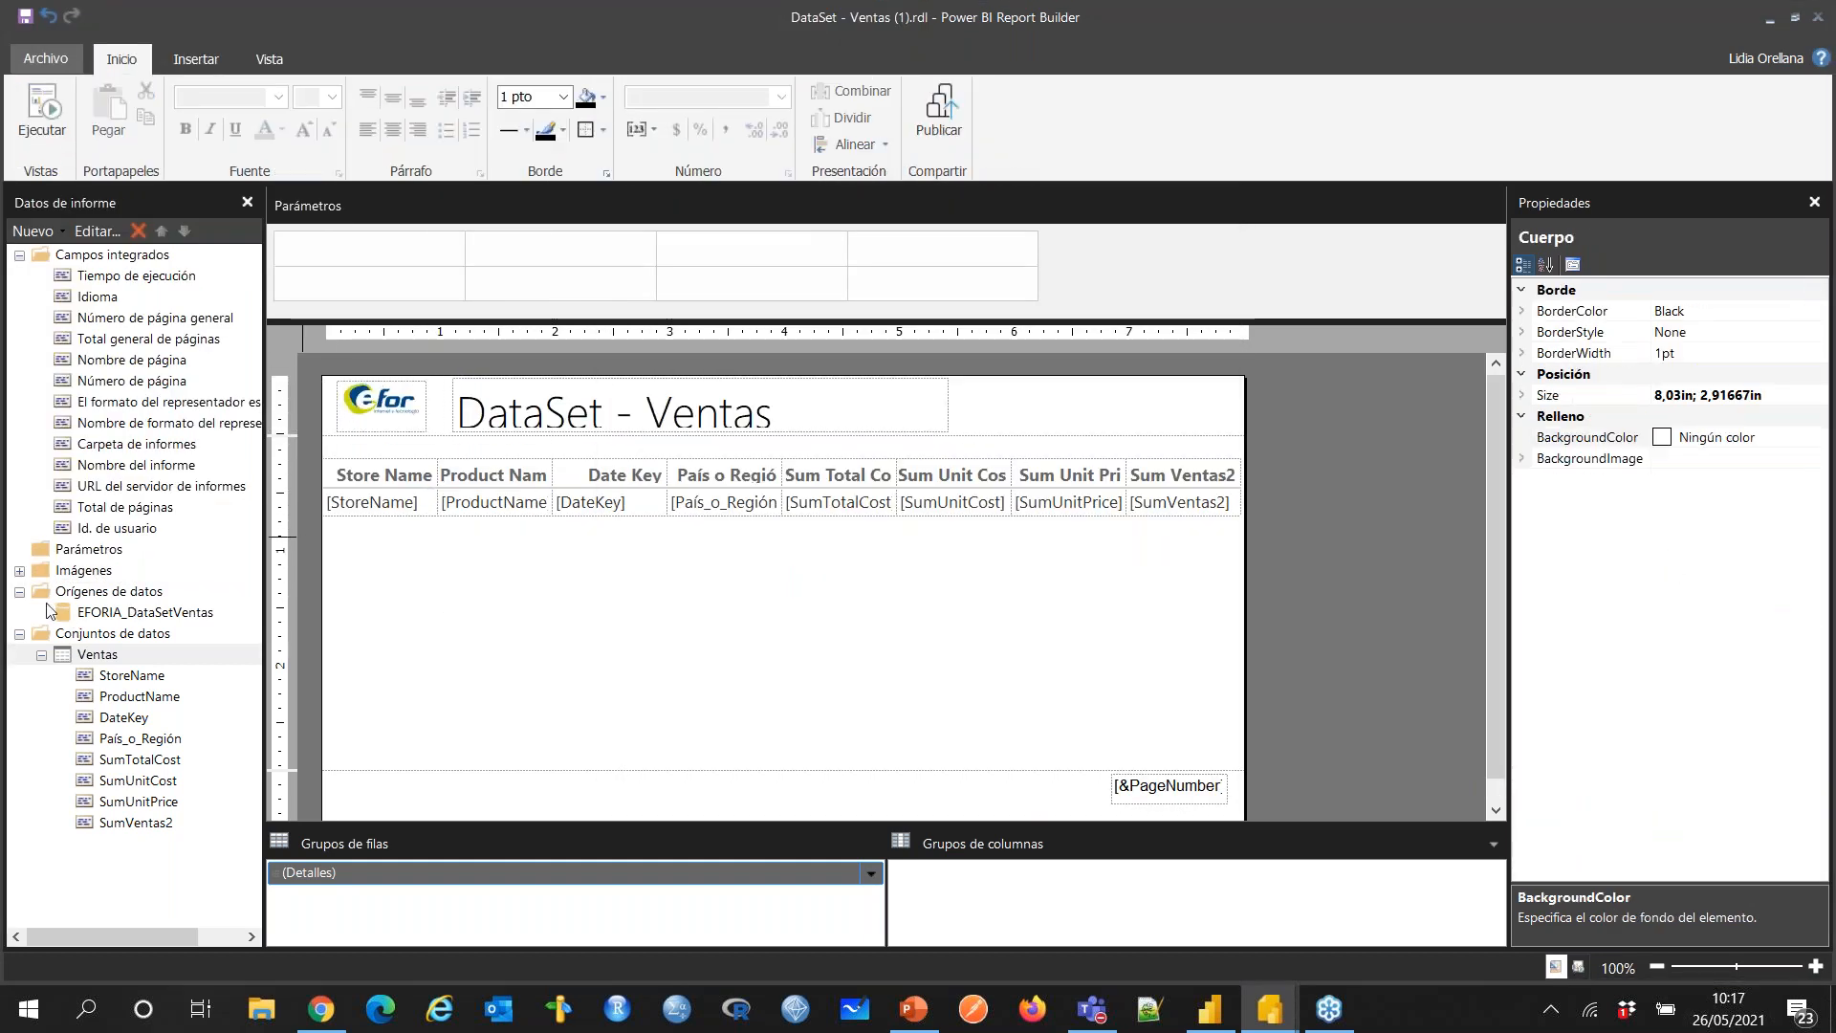
left_click(20, 571)
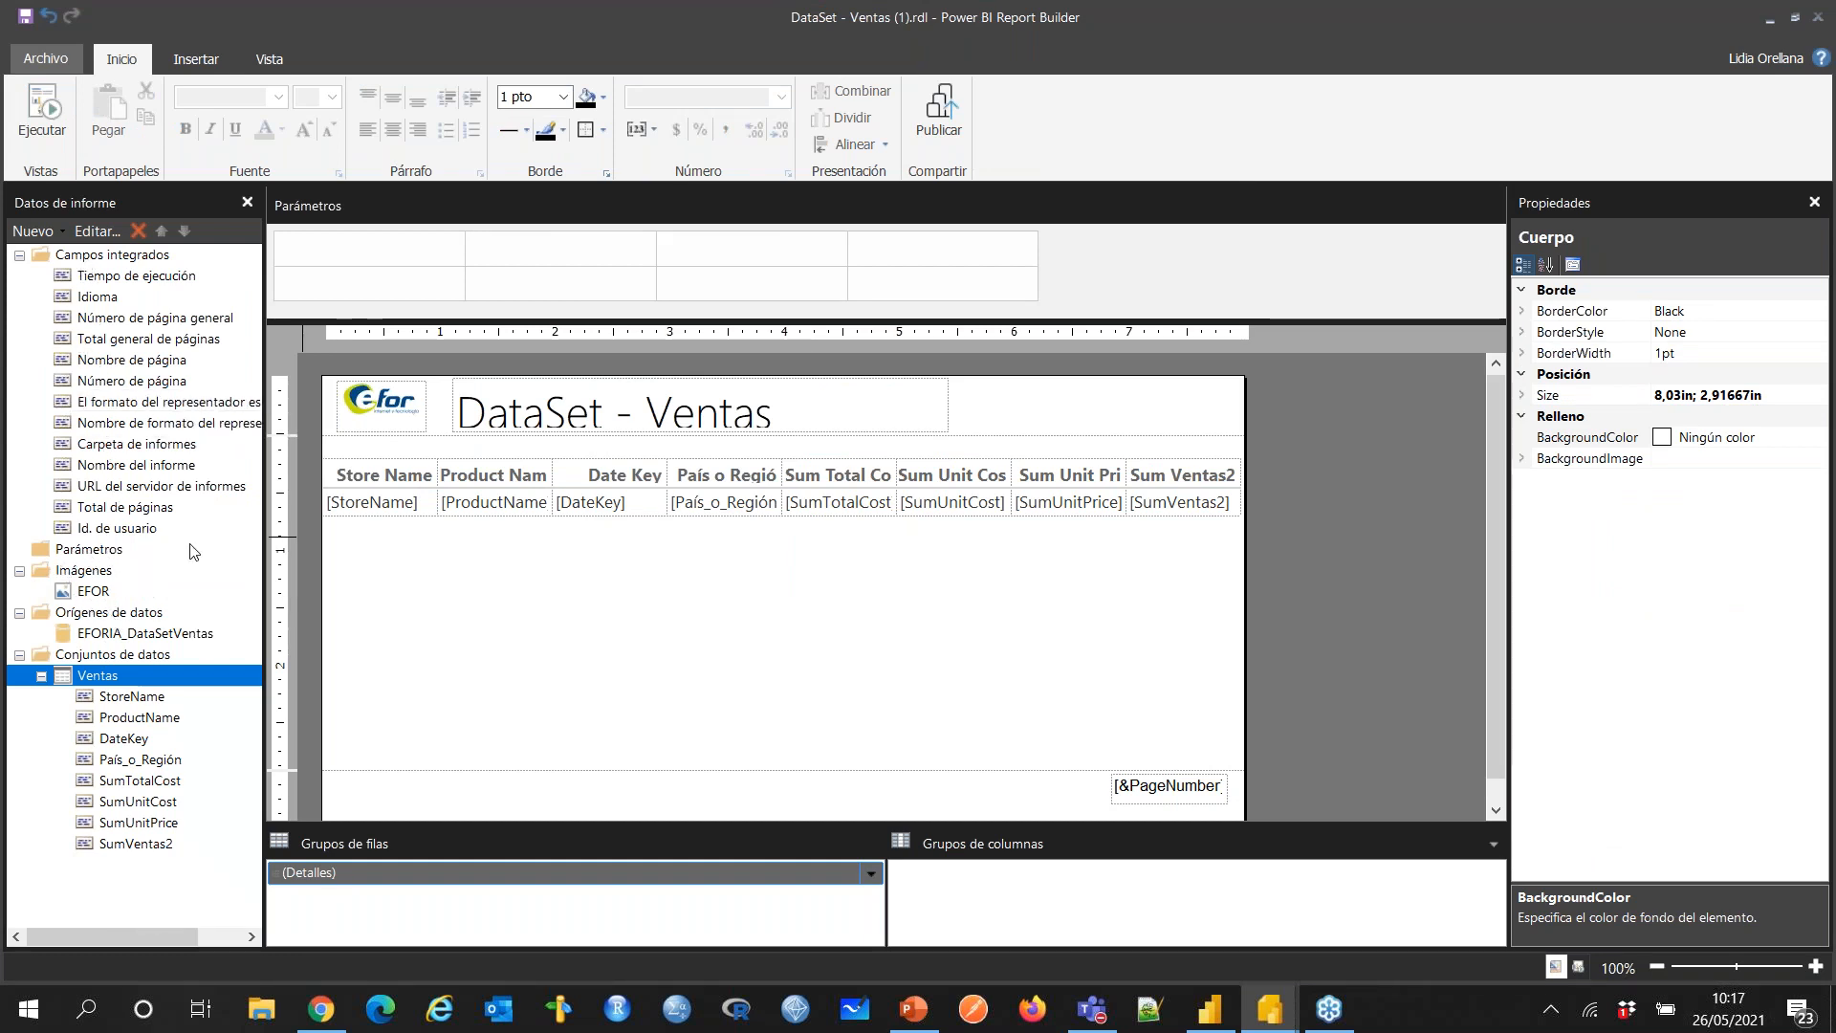
left_click(787, 612)
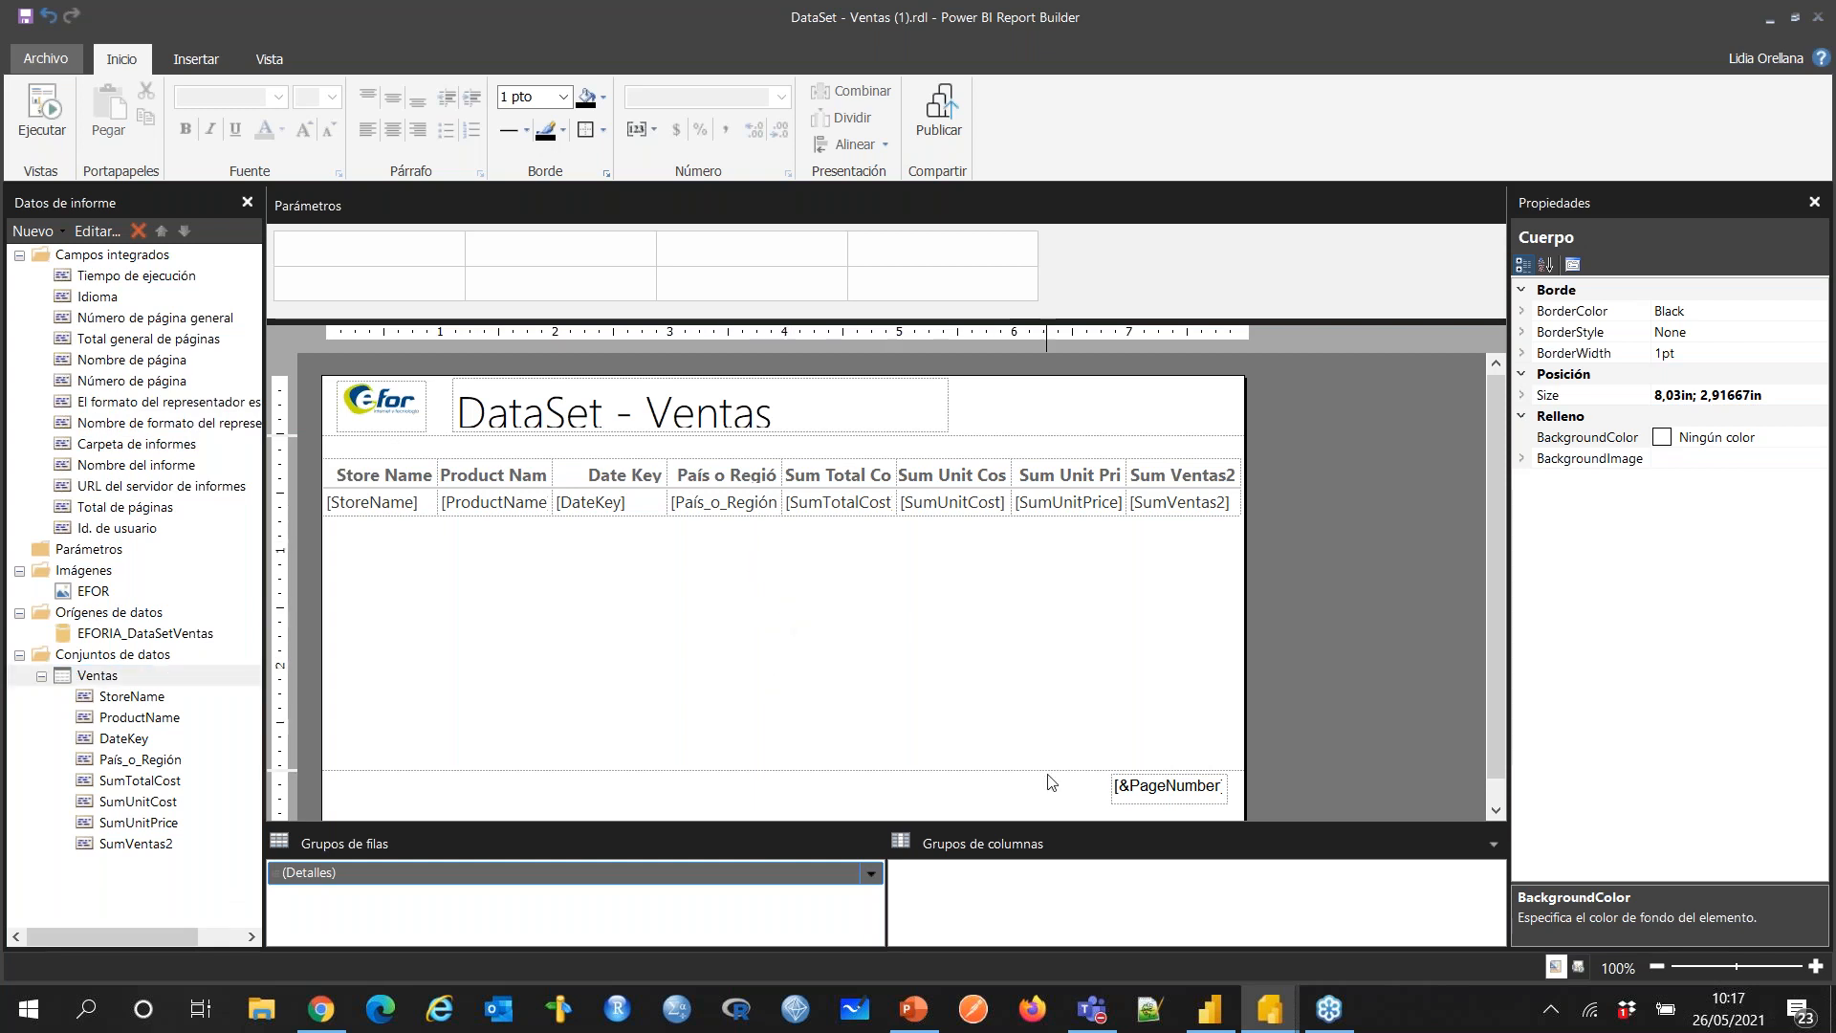
Step: Run the report again, check the logo and title header on the following pages, and return to the design view
mouse_move(1490, 582)
left_mouse_down()
mouse_move(1482, 629)
mouse_move(1480, 548)
left_mouse_up()
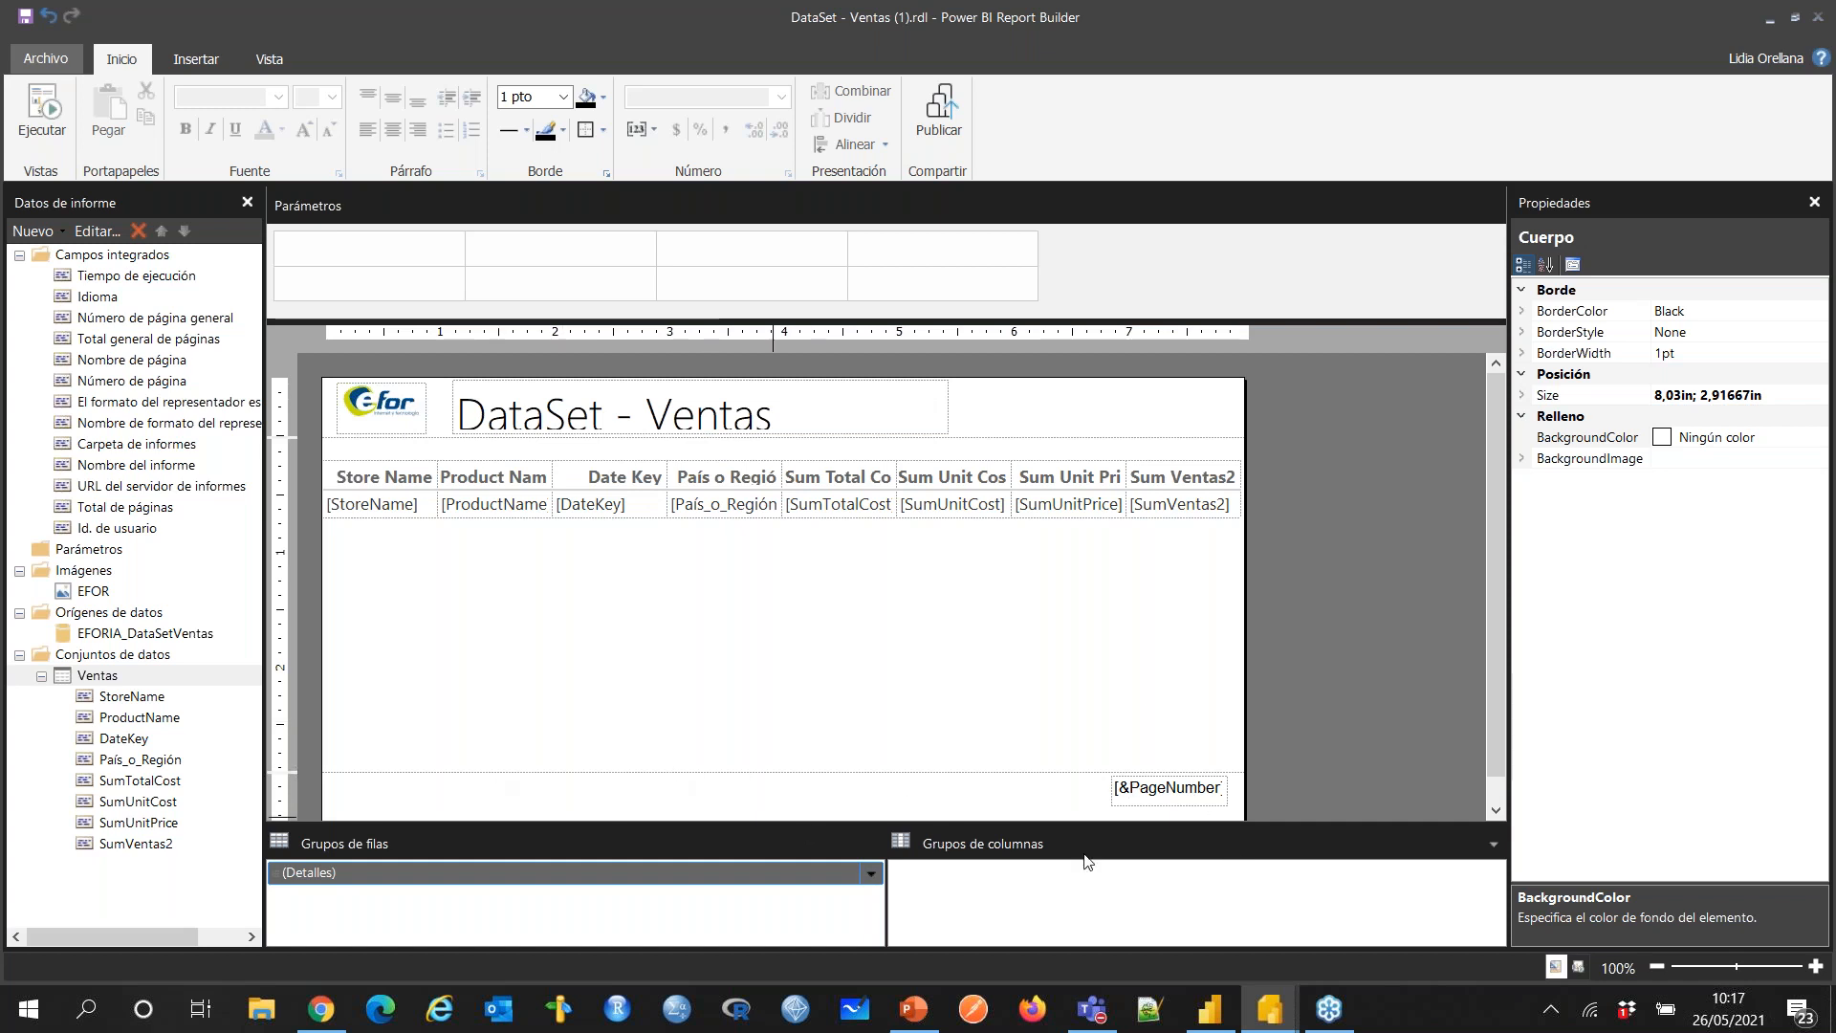
left_click(42, 110)
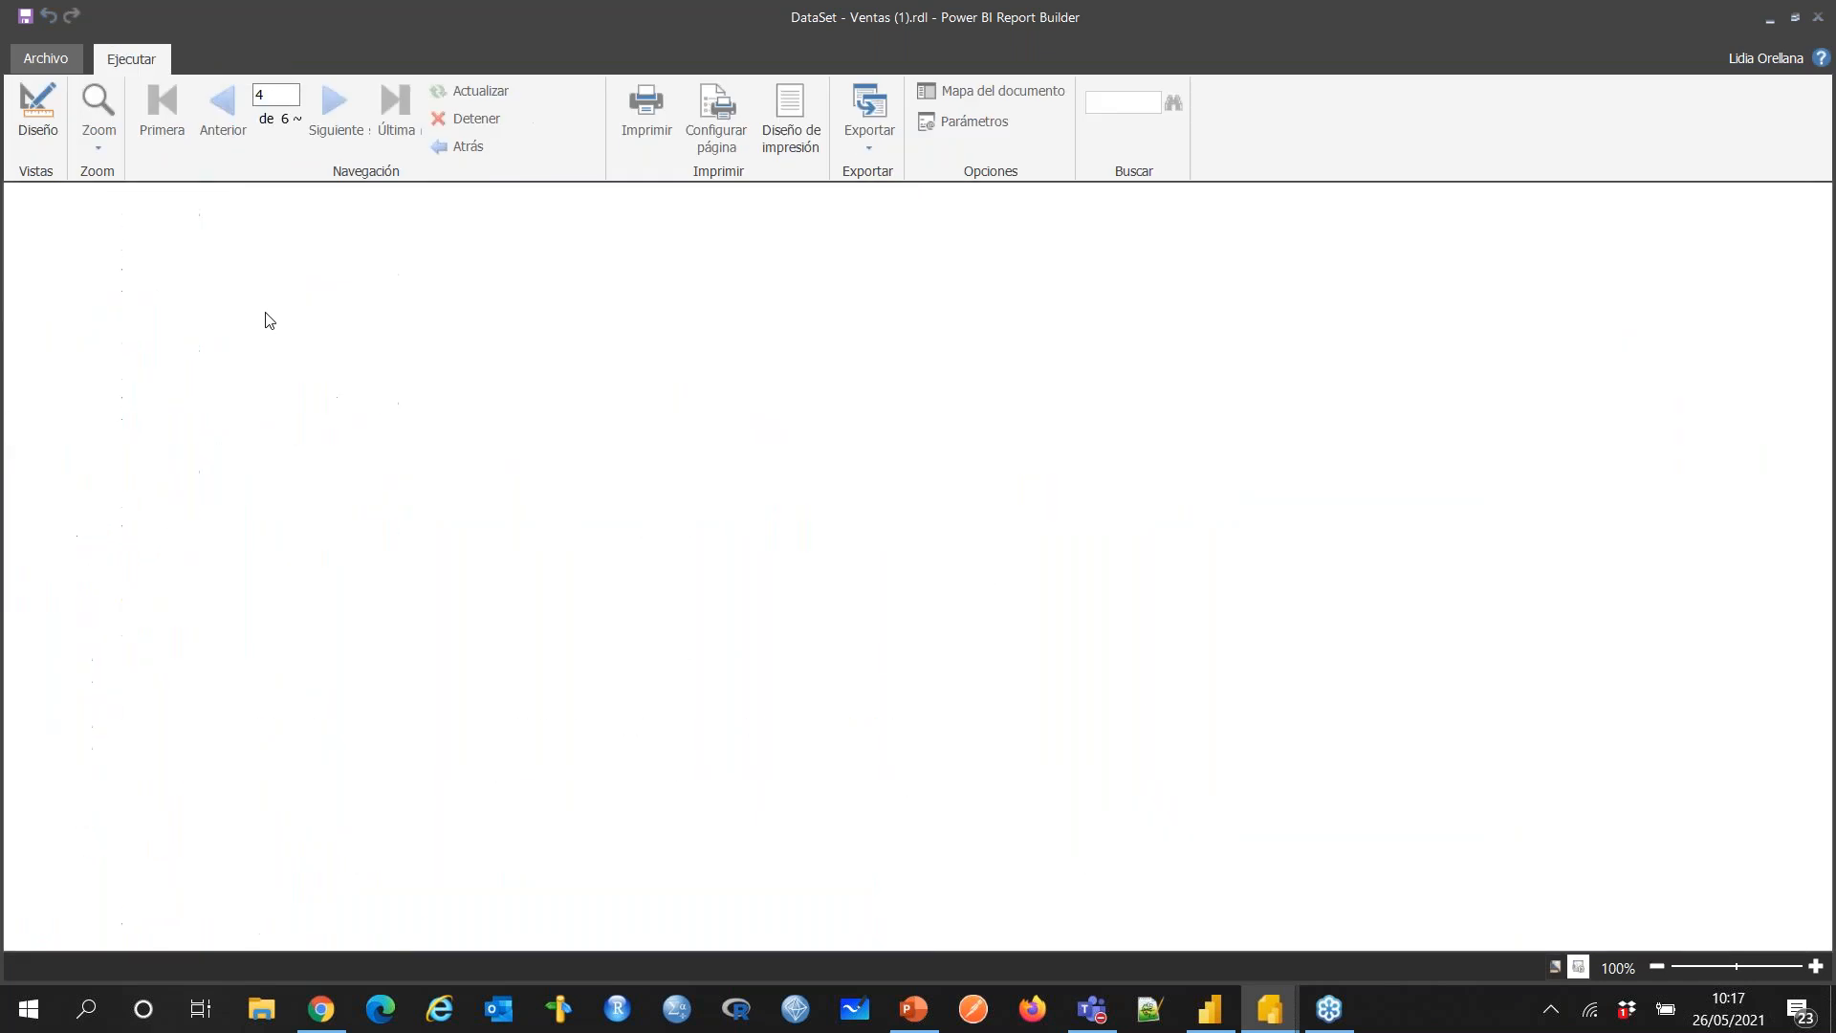
left_click(334, 113)
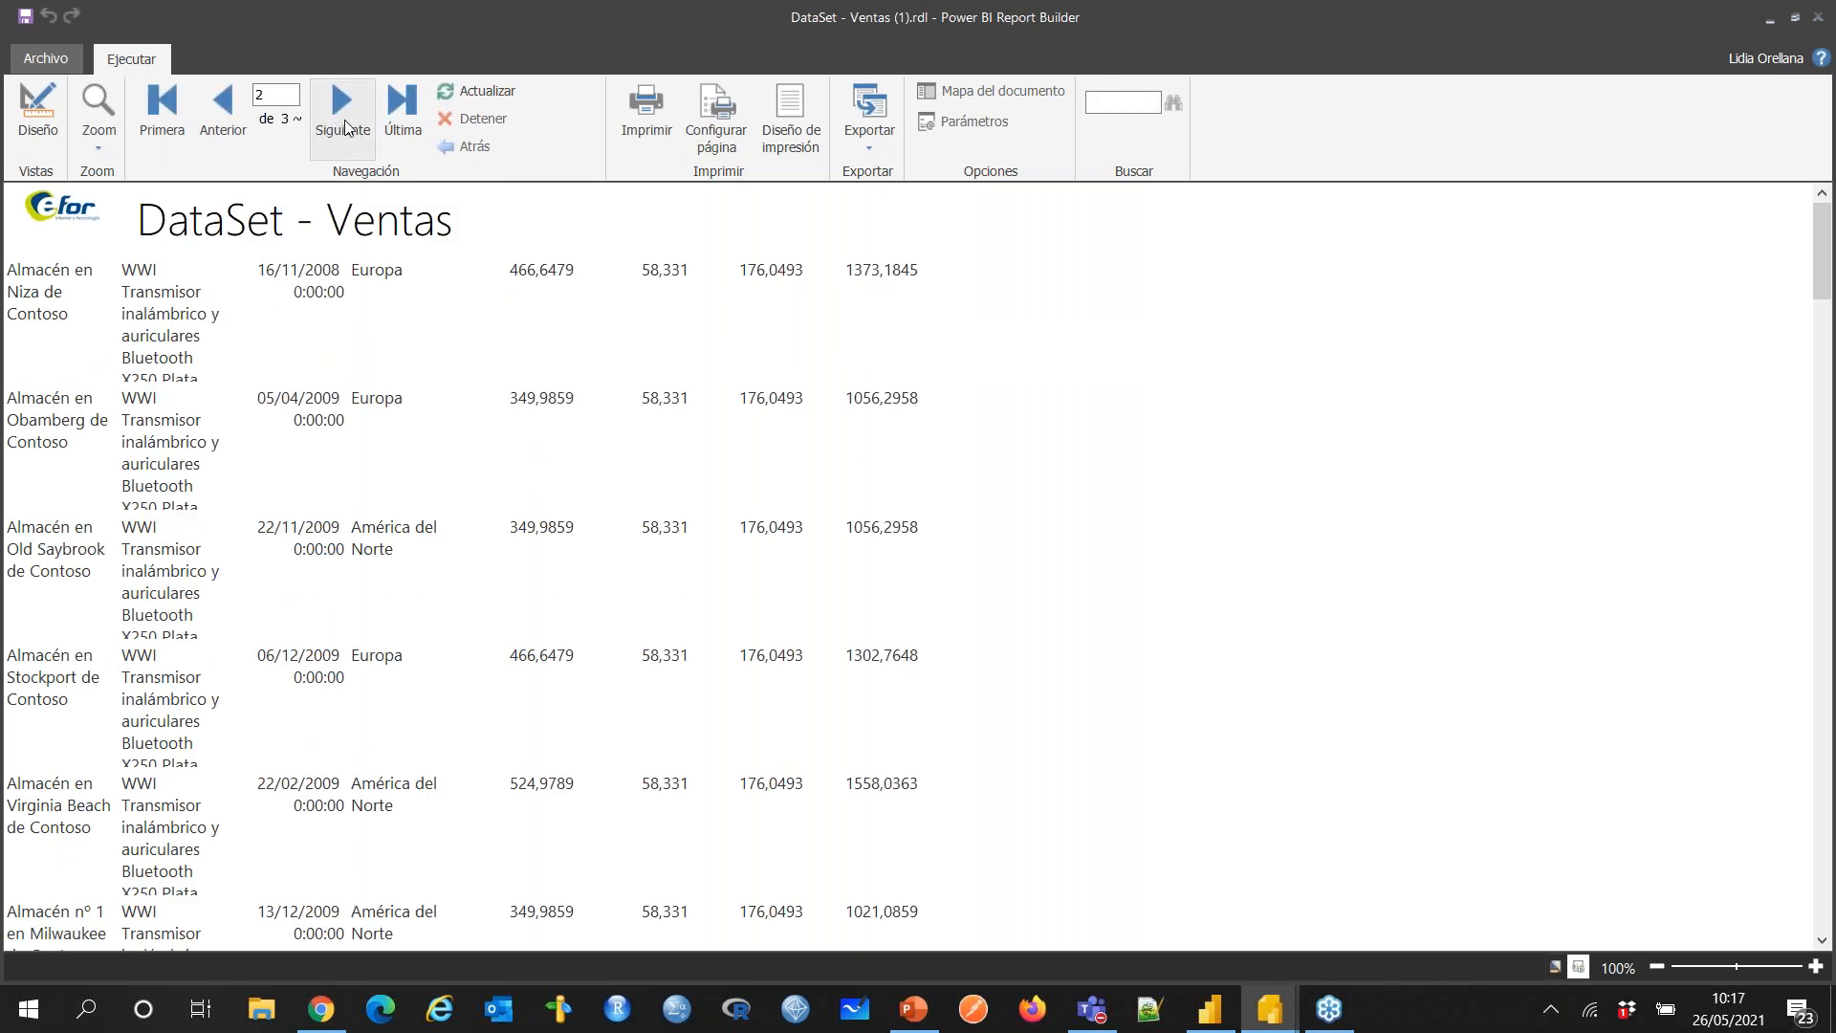
left_click(346, 125)
left_click(30, 122)
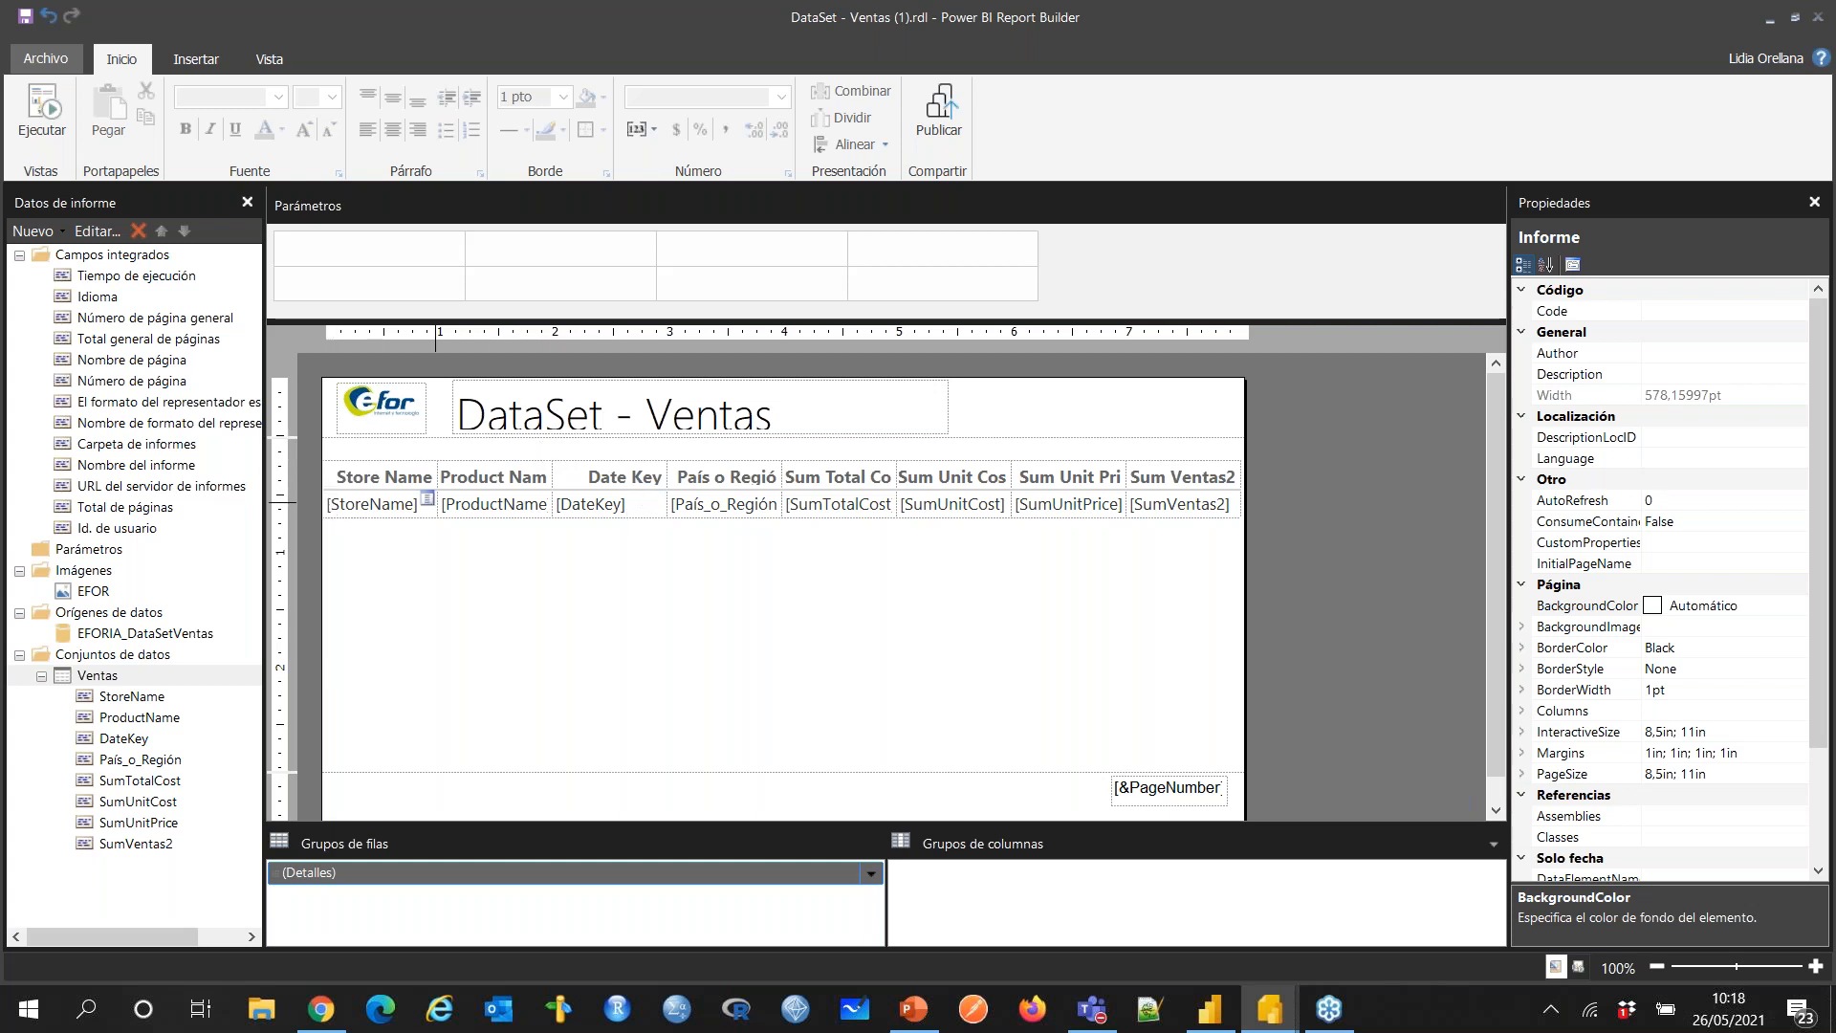
left_click(389, 473)
left_click(485, 572)
left_click(521, 412)
left_click_drag(484, 413, 777, 417)
left_click(731, 593)
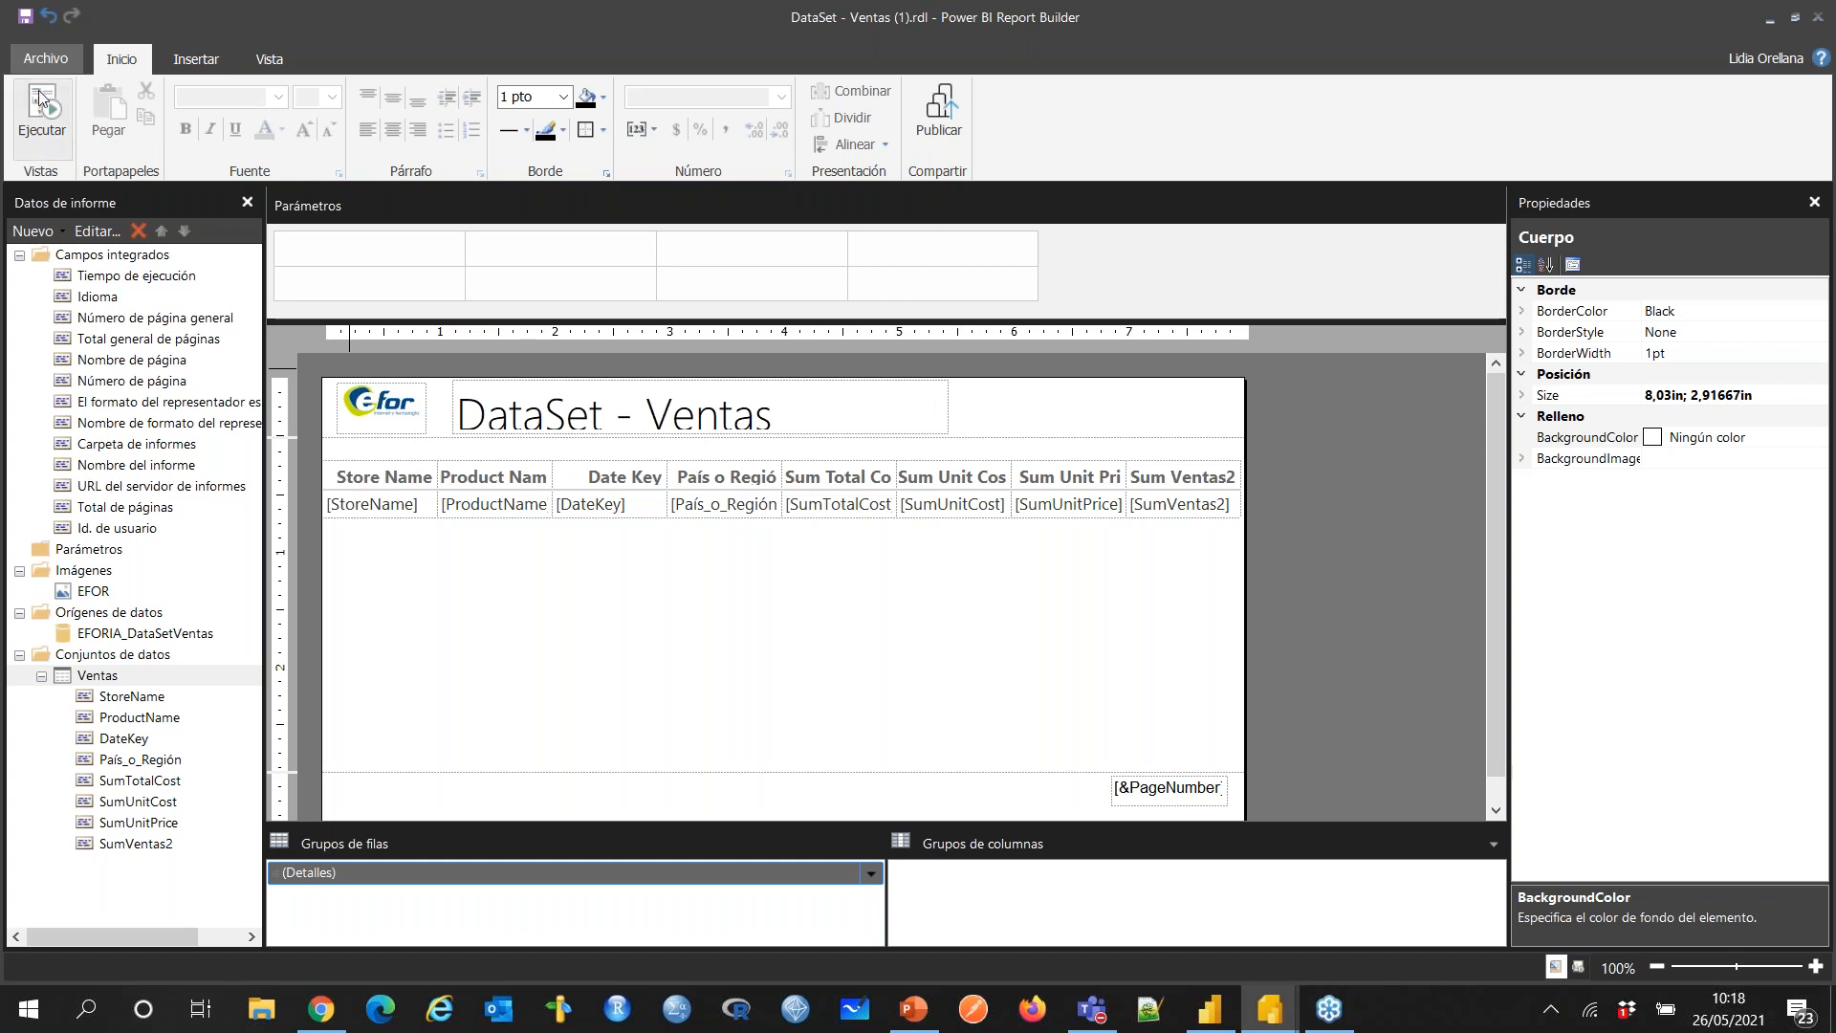
left_click(56, 59)
left_click(59, 59)
left_click(851, 517)
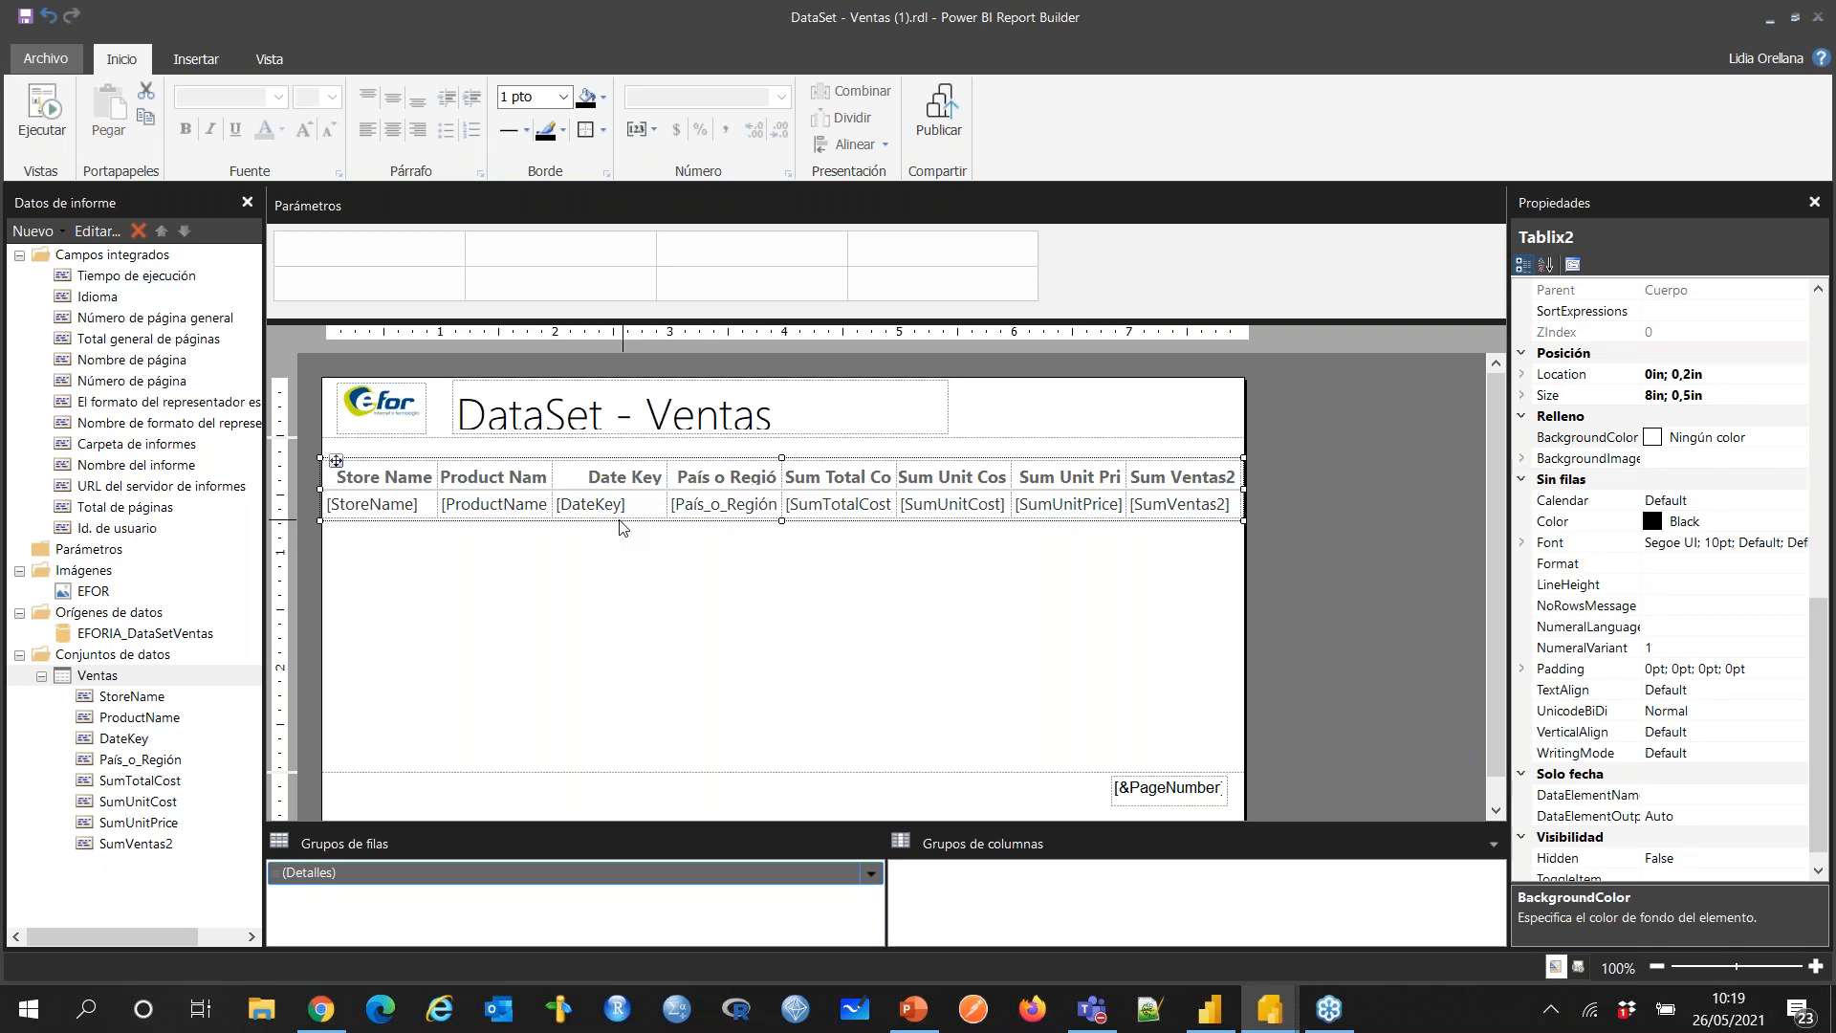
left_click(435, 374)
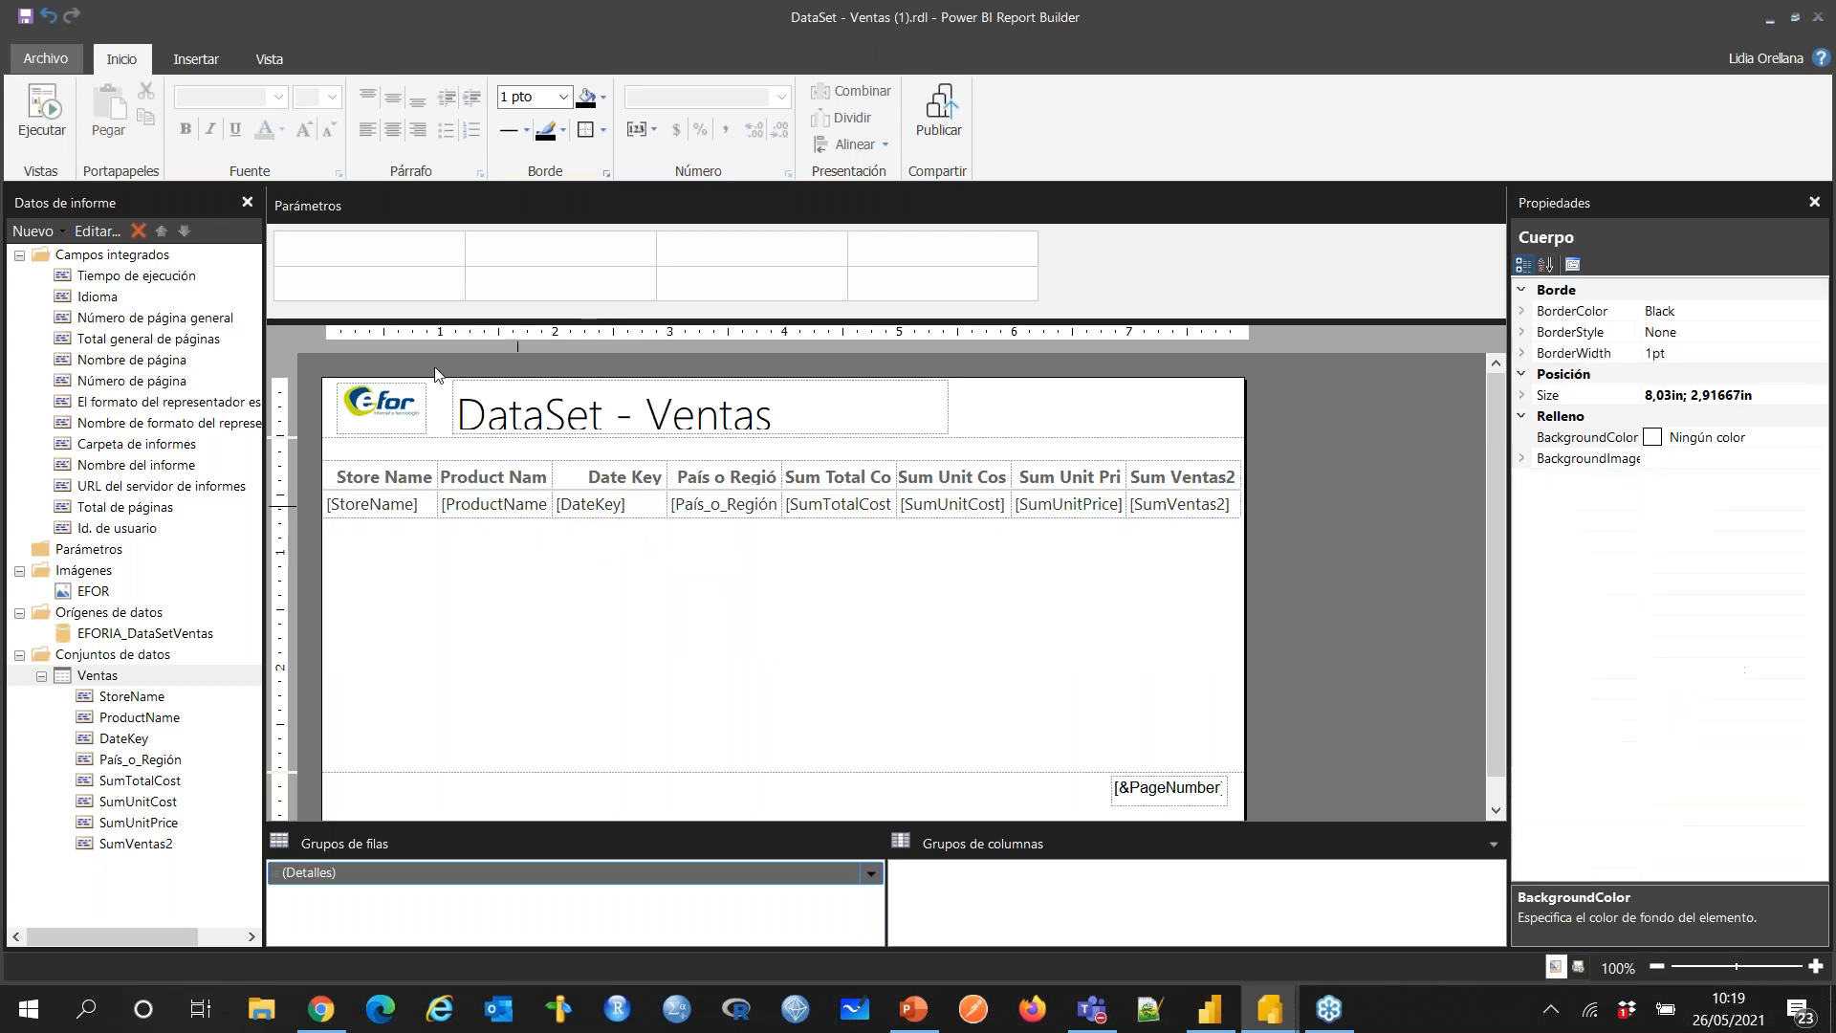
left_click(42, 57)
left_click(526, 39)
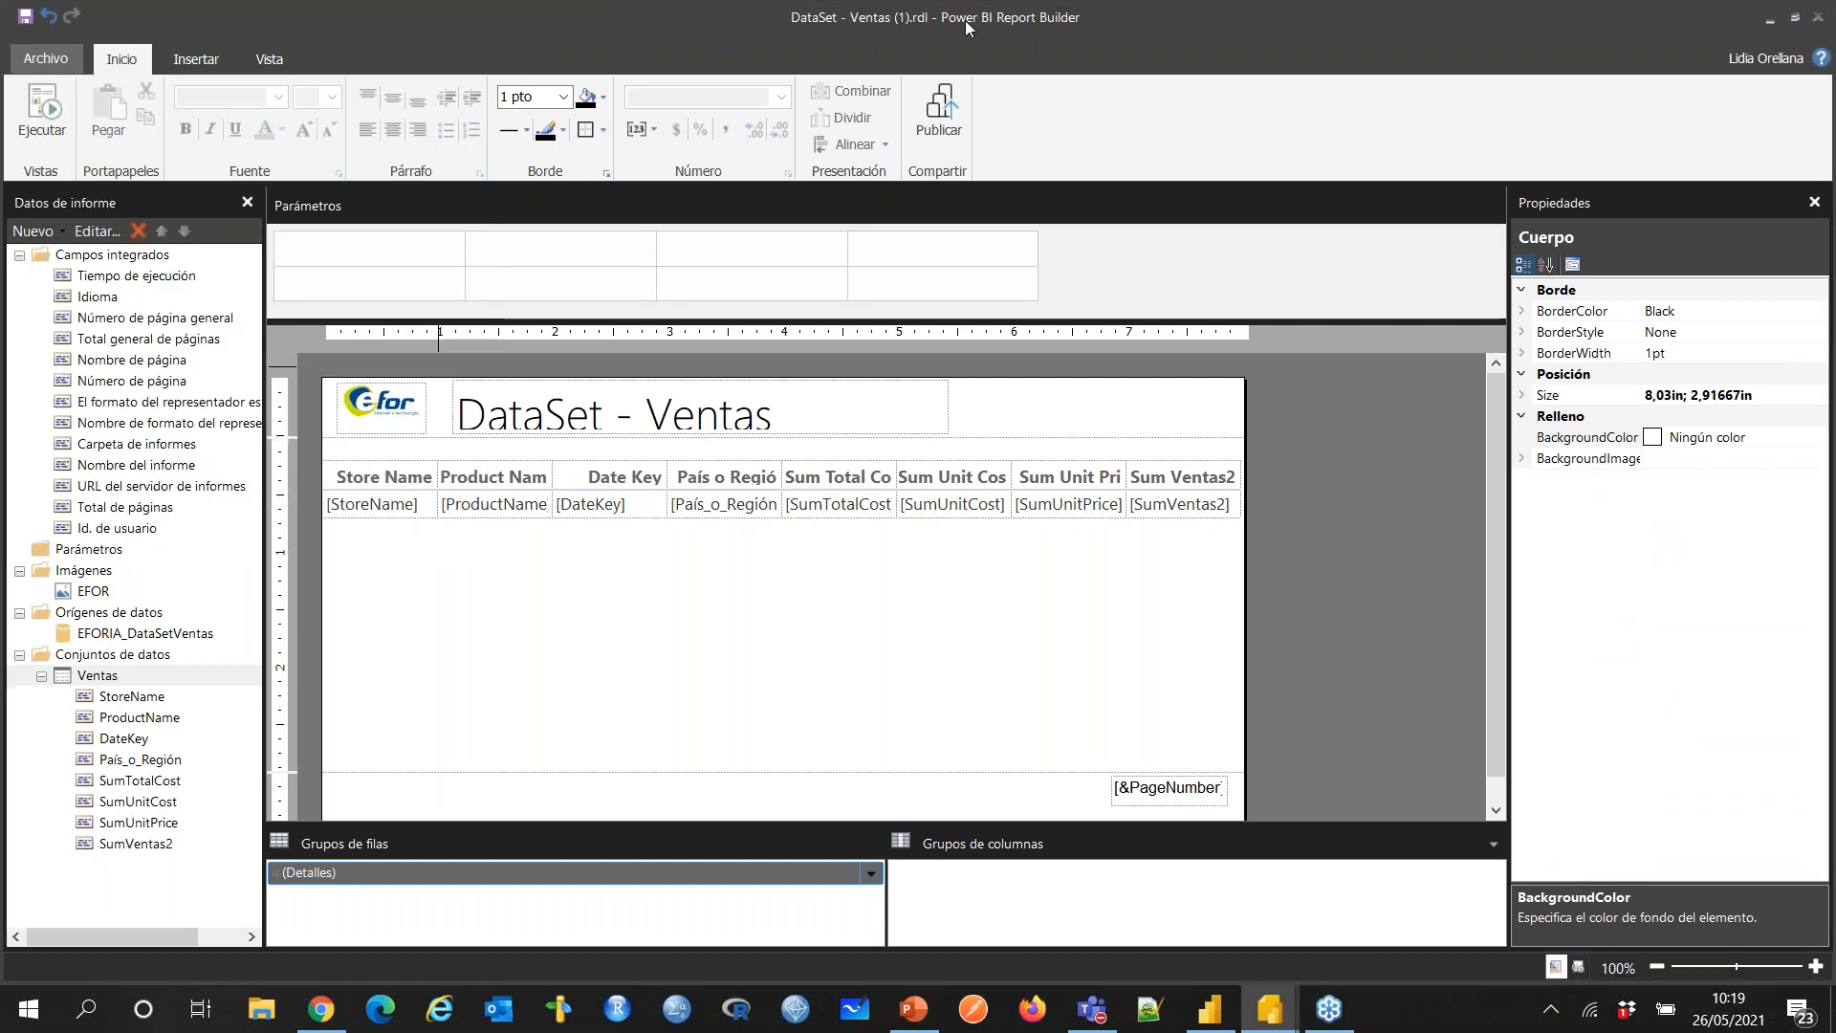
Step: Save a copy of the report on this computer's Escritorio as Ventas webinar.rdl
left_click(46, 57)
mouse_move(136, 278)
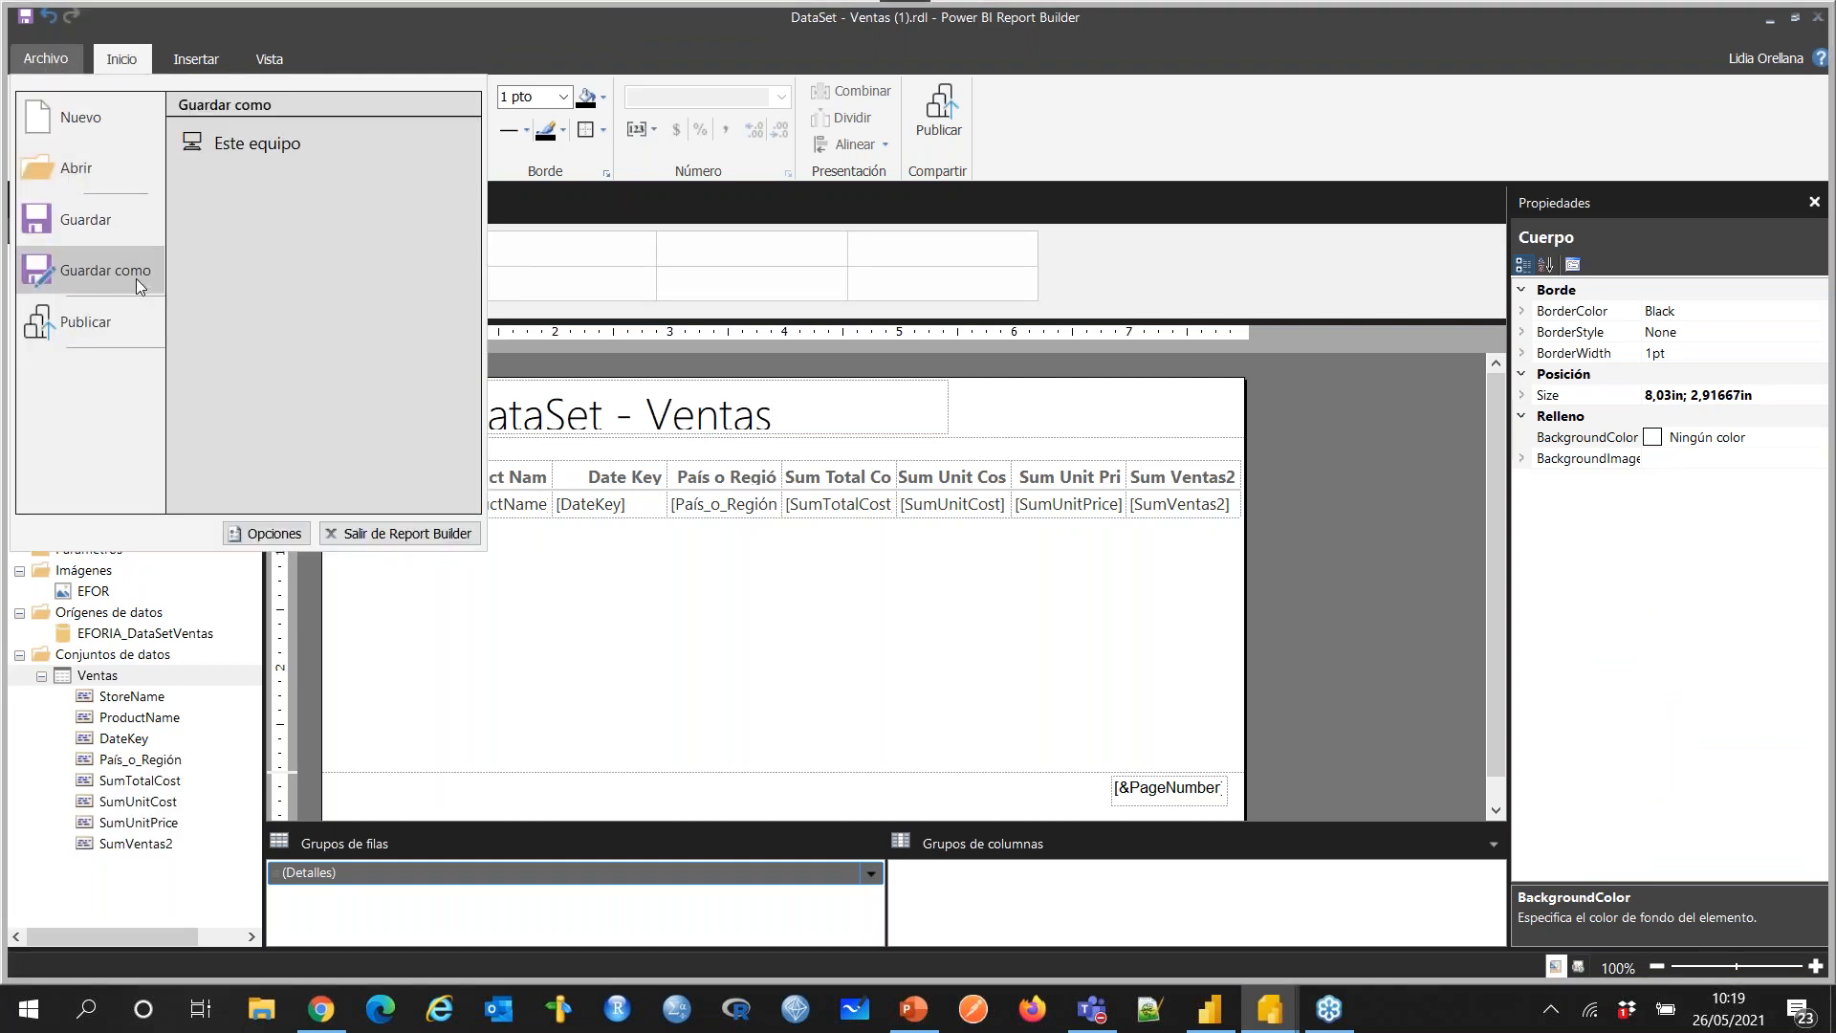
left_click(252, 158)
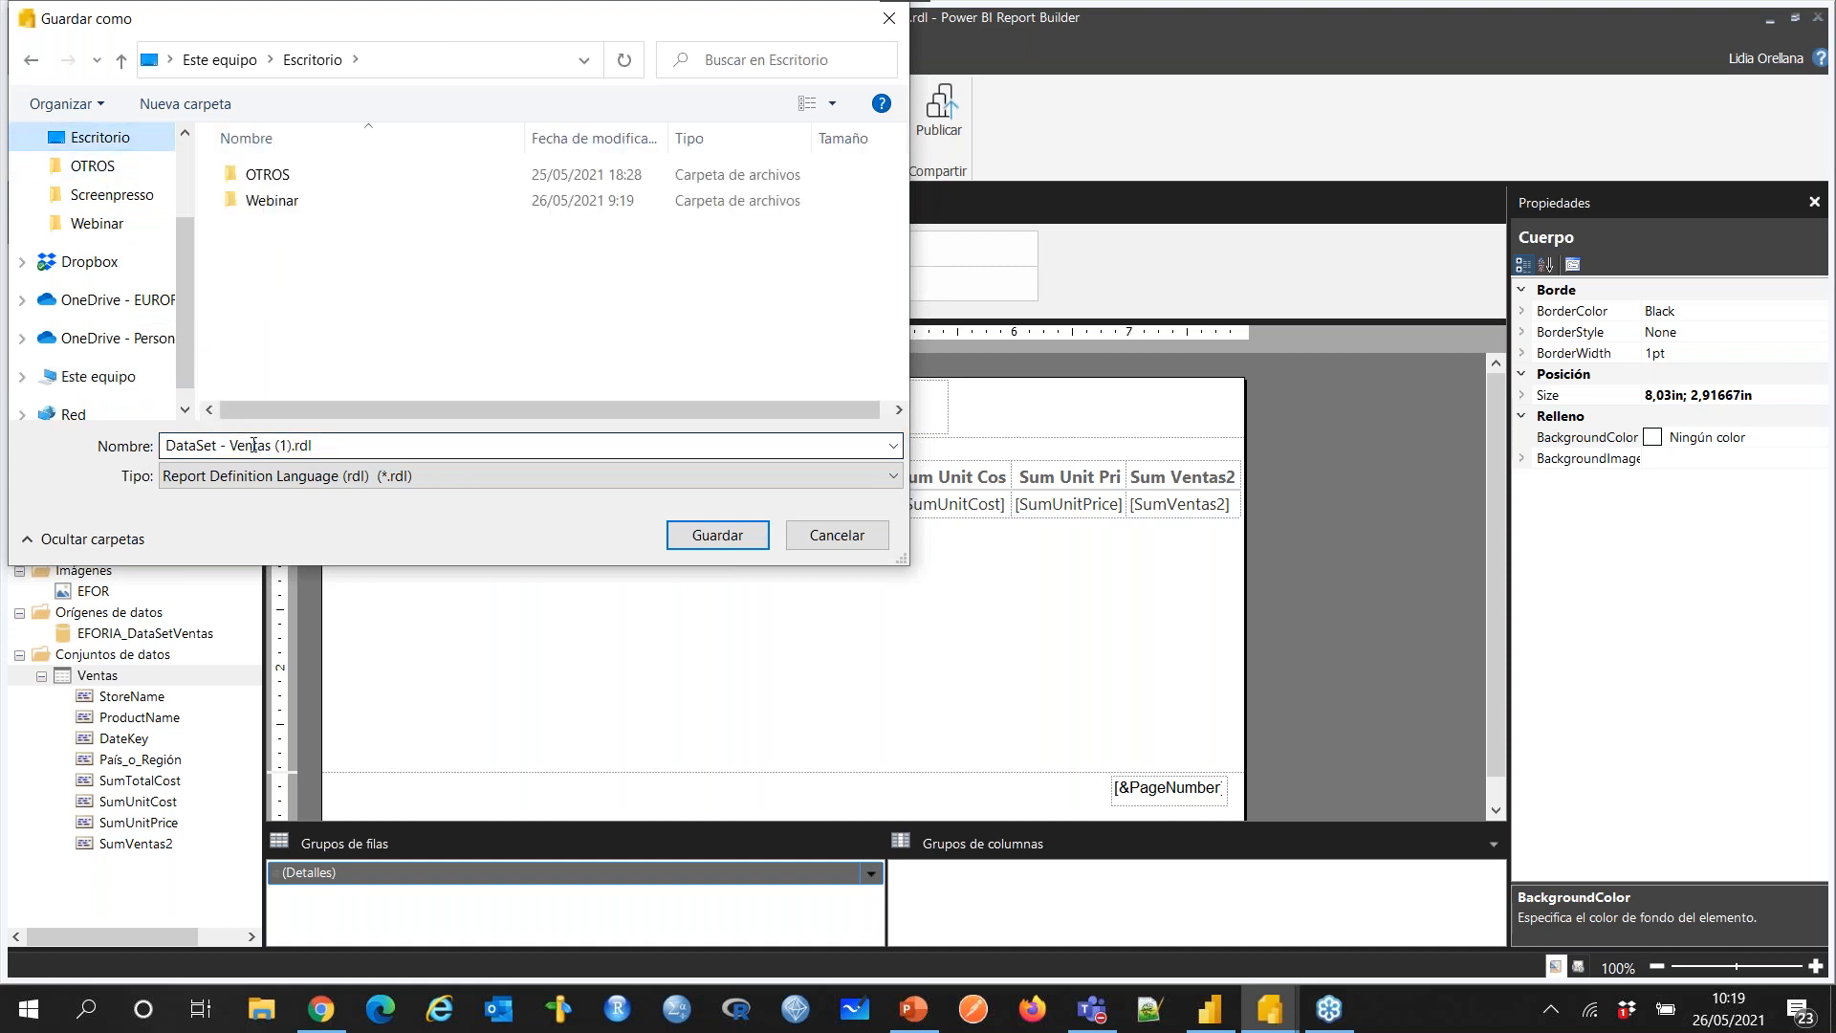
left_click_drag(294, 445, 128, 422)
type("Ventas webinar")
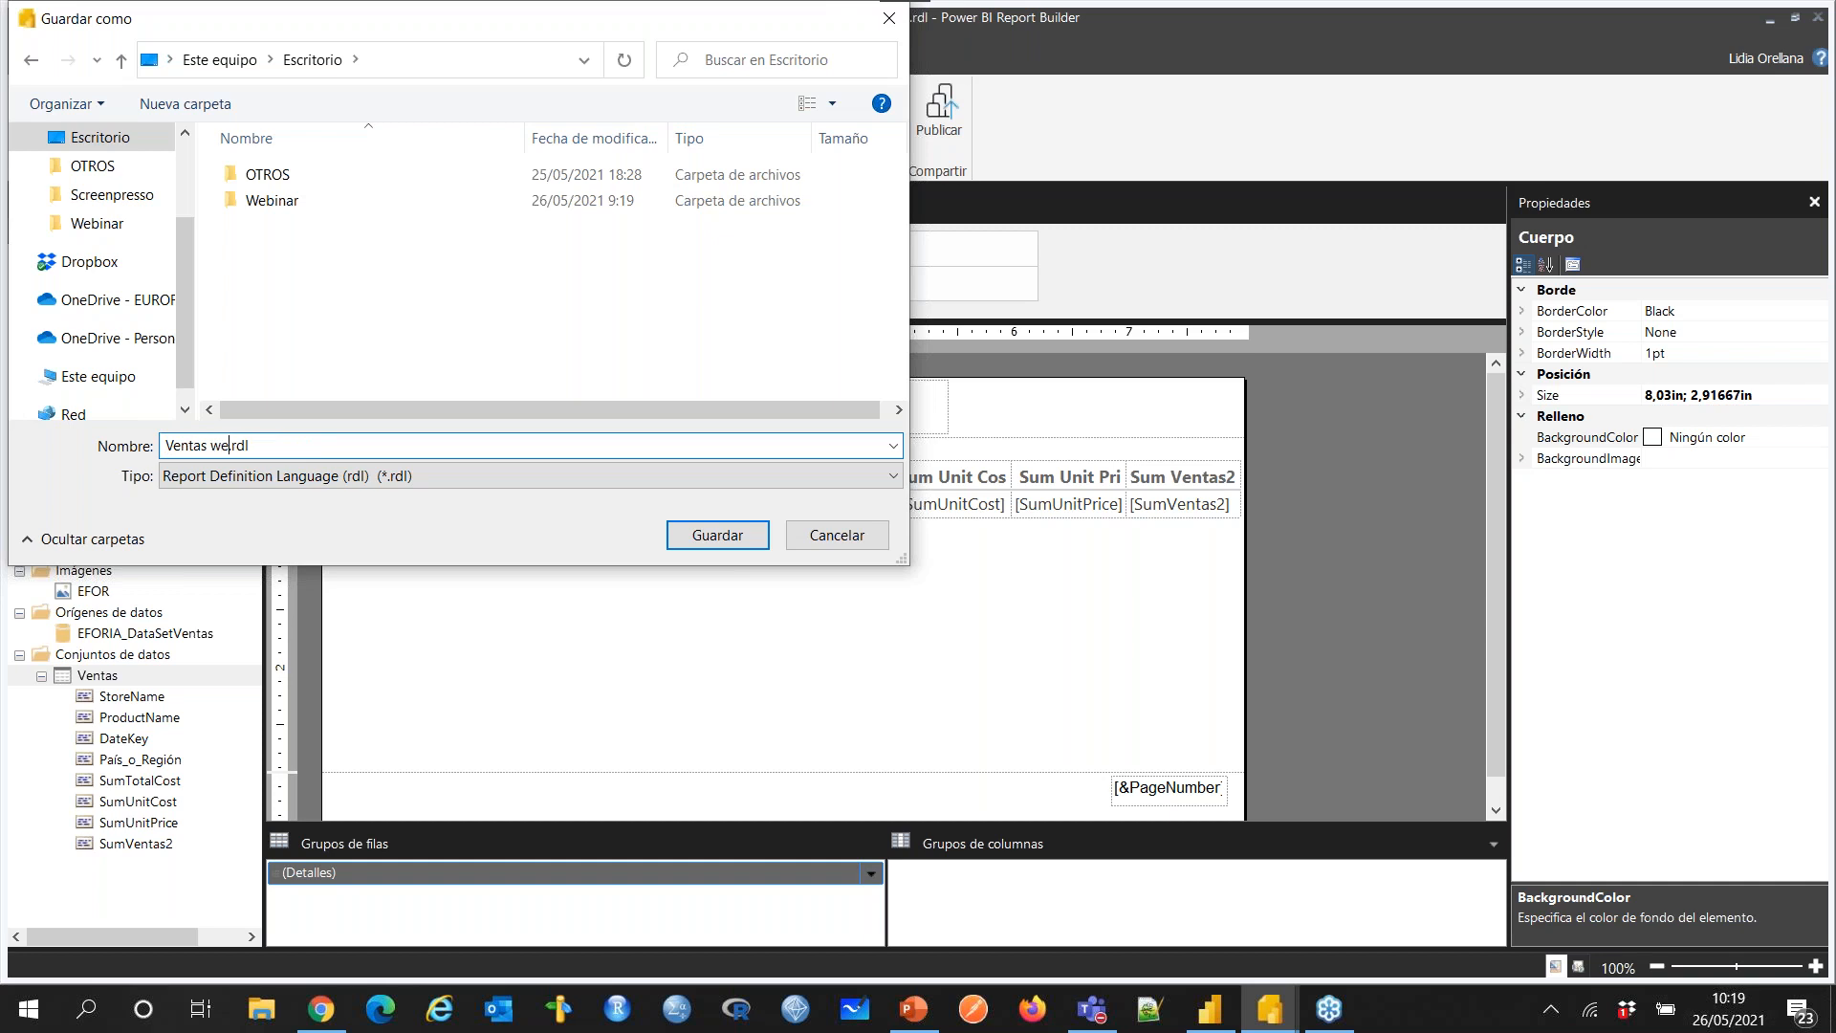
key("Return")
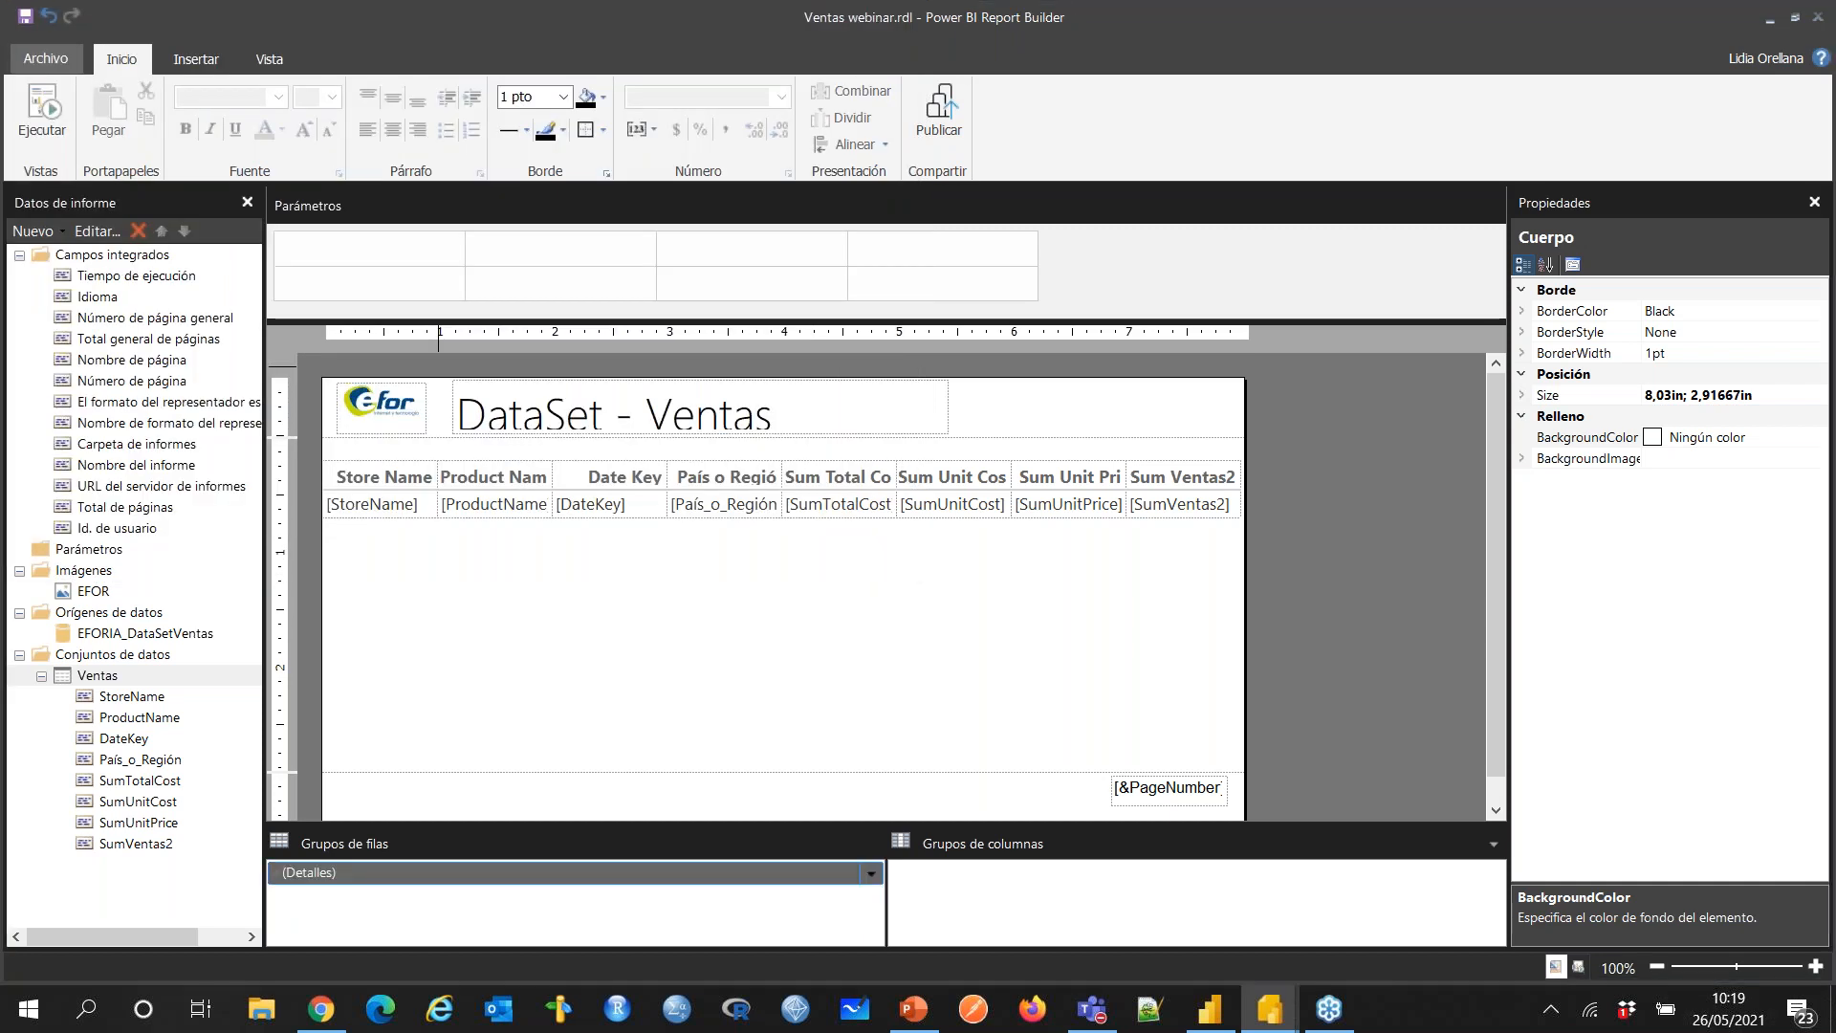
Step: Publish the report to the EFOR IA workspace of the Power BI service under the name "ventas webinar"
left_click(46, 60)
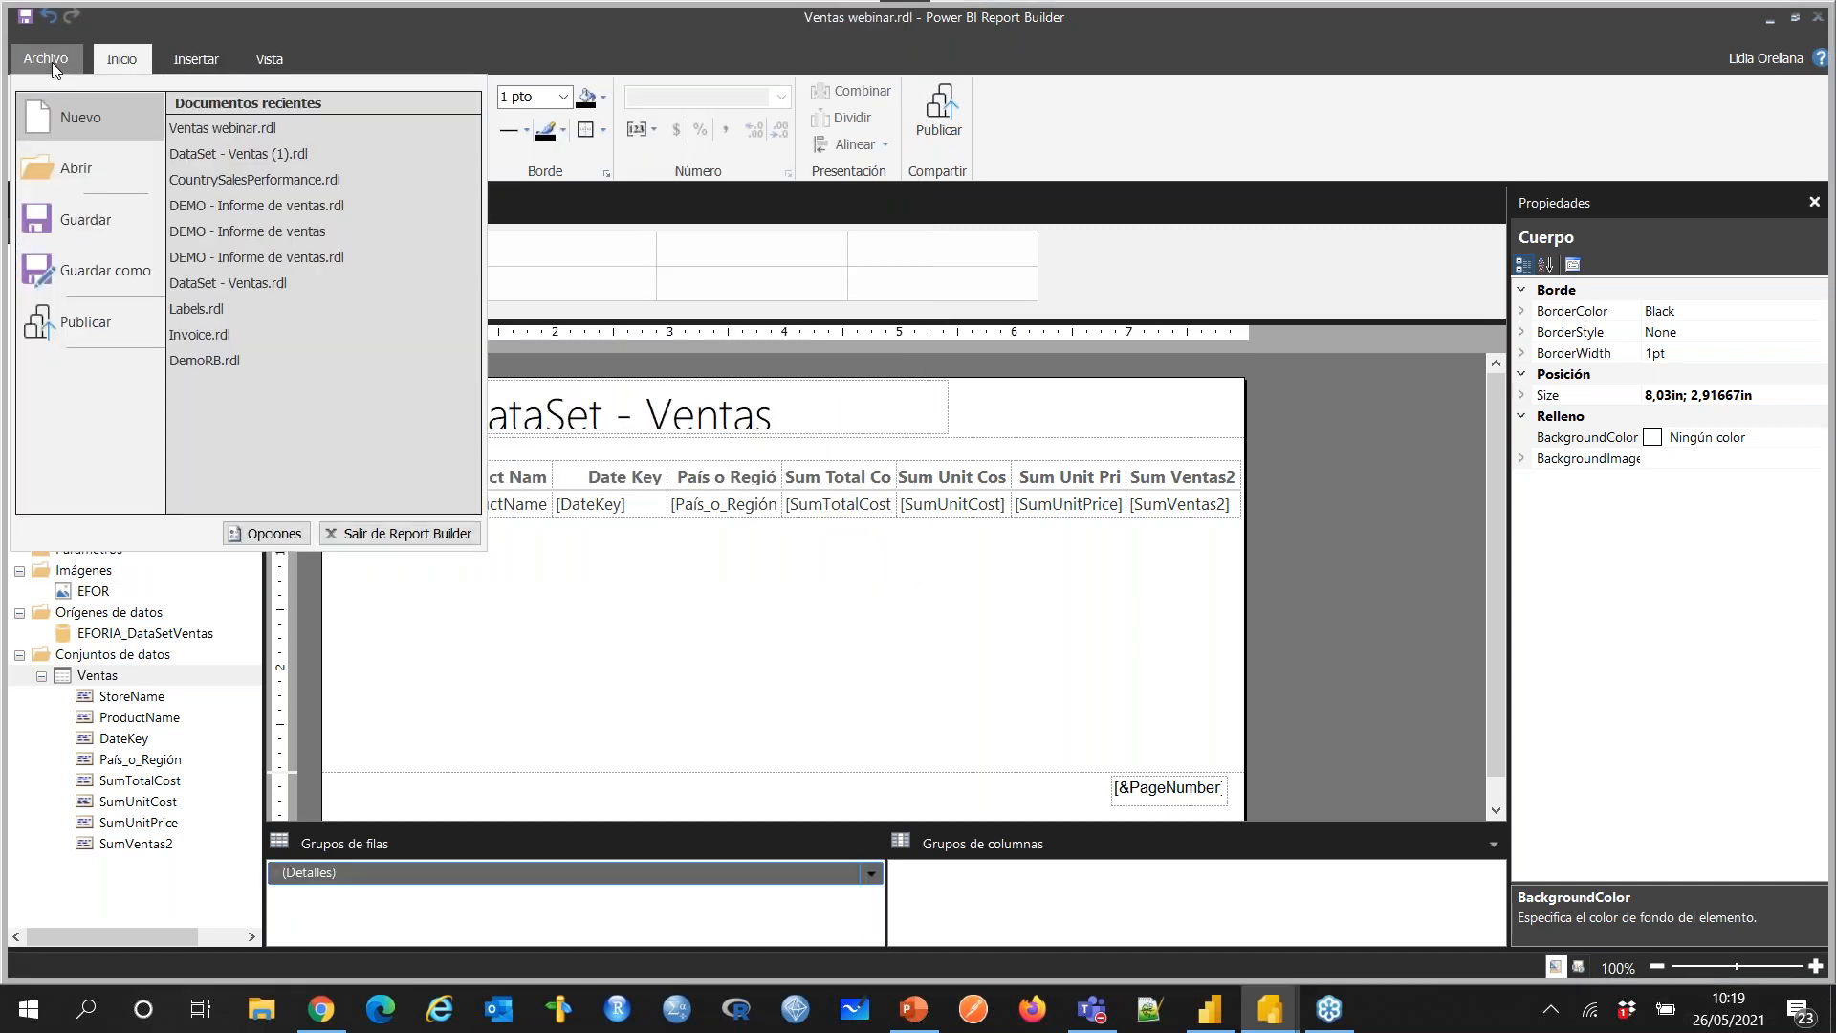
left_click(846, 58)
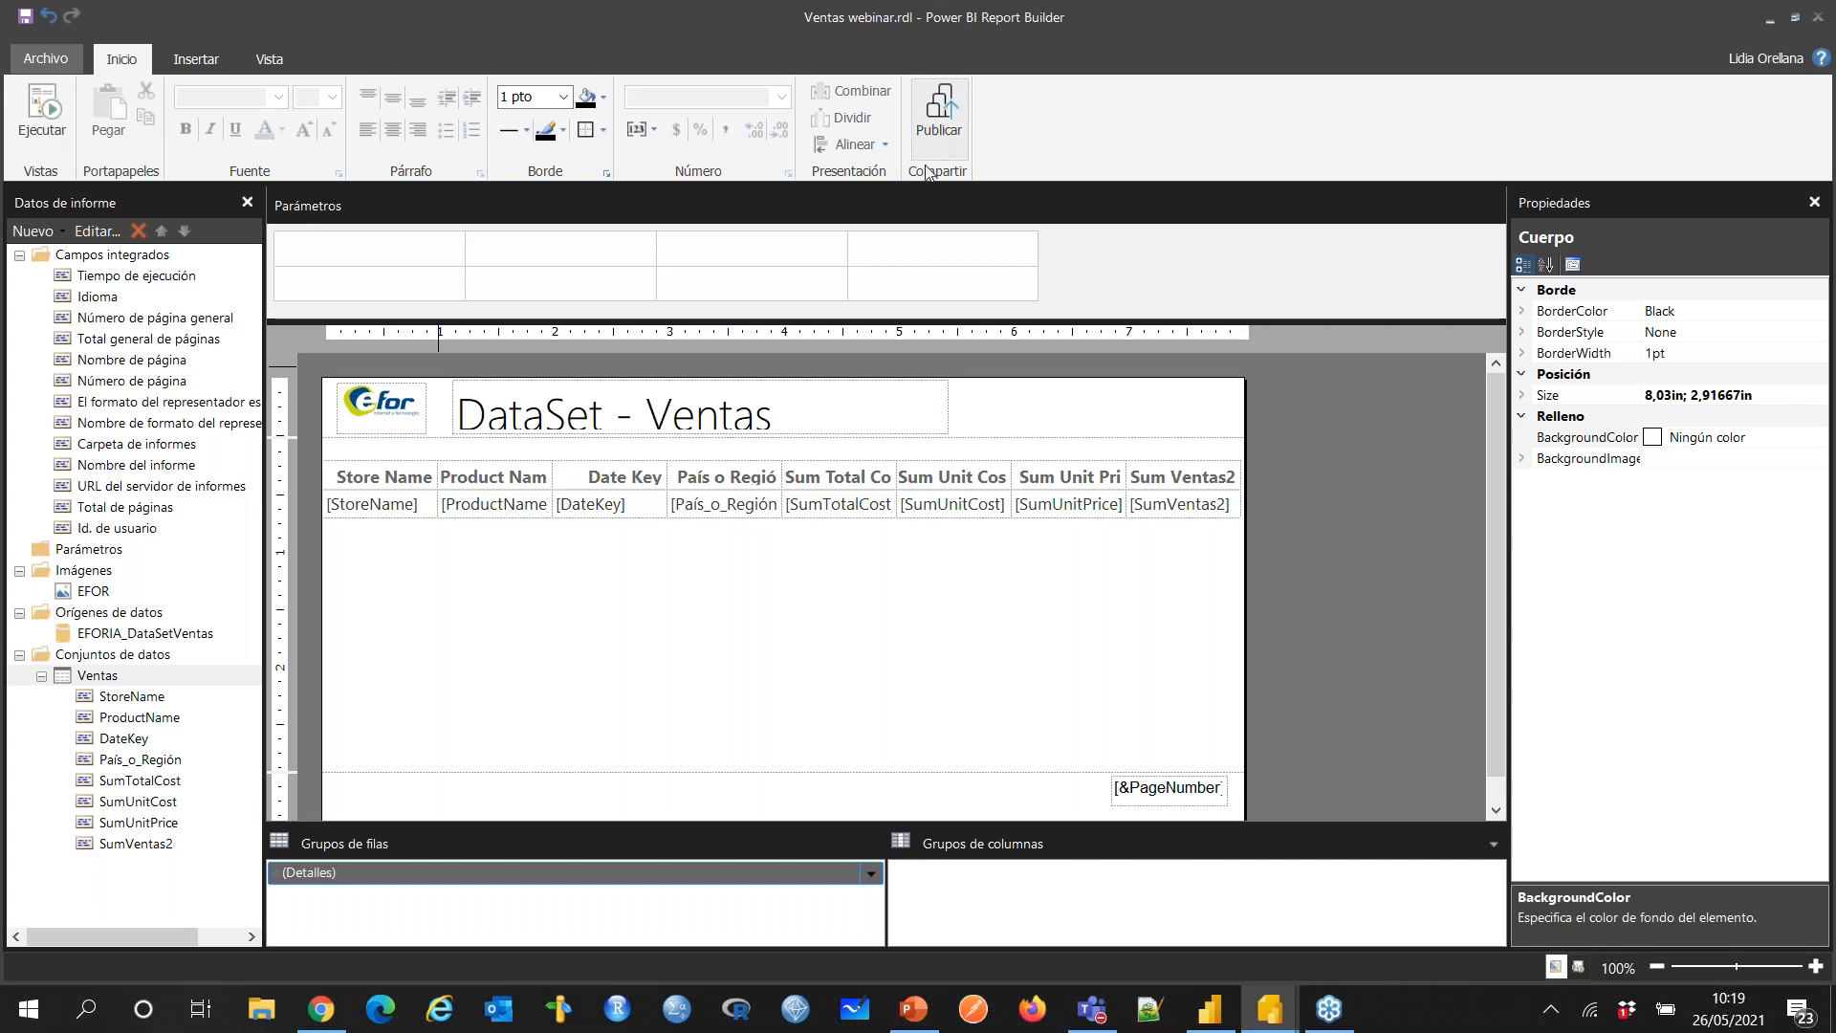
left_click(53, 60)
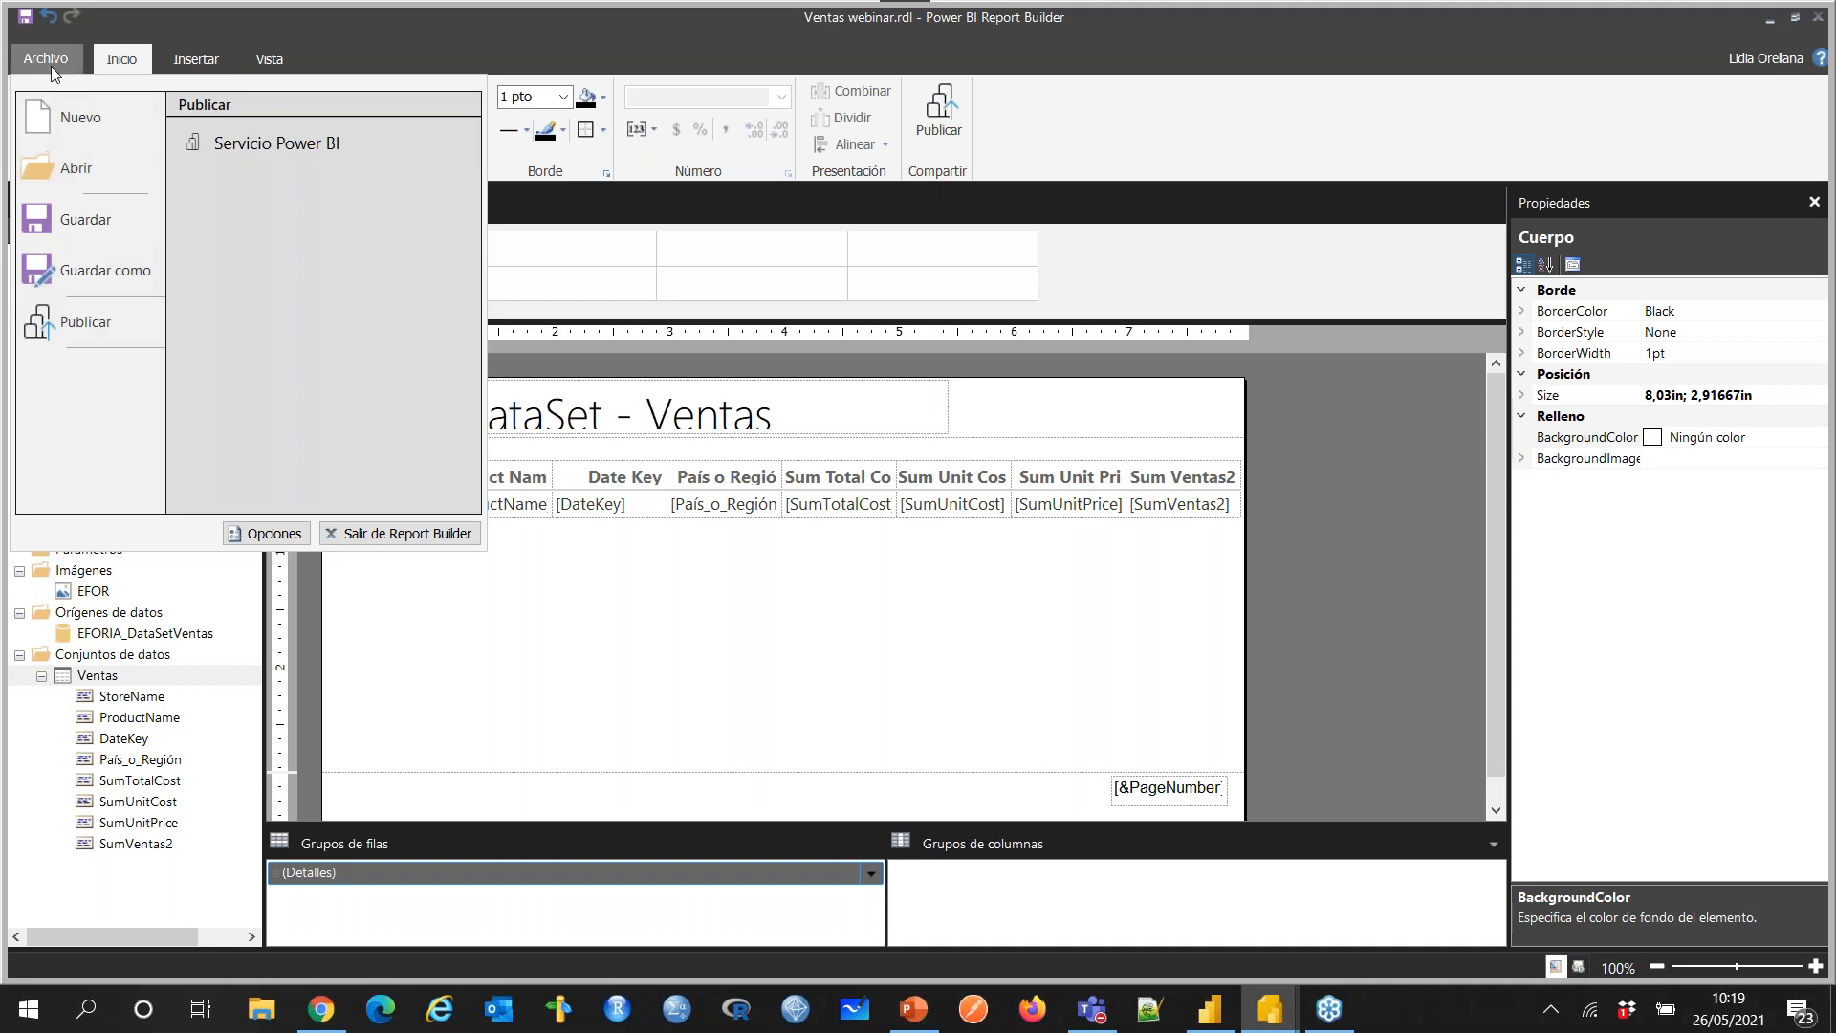
left_click(78, 328)
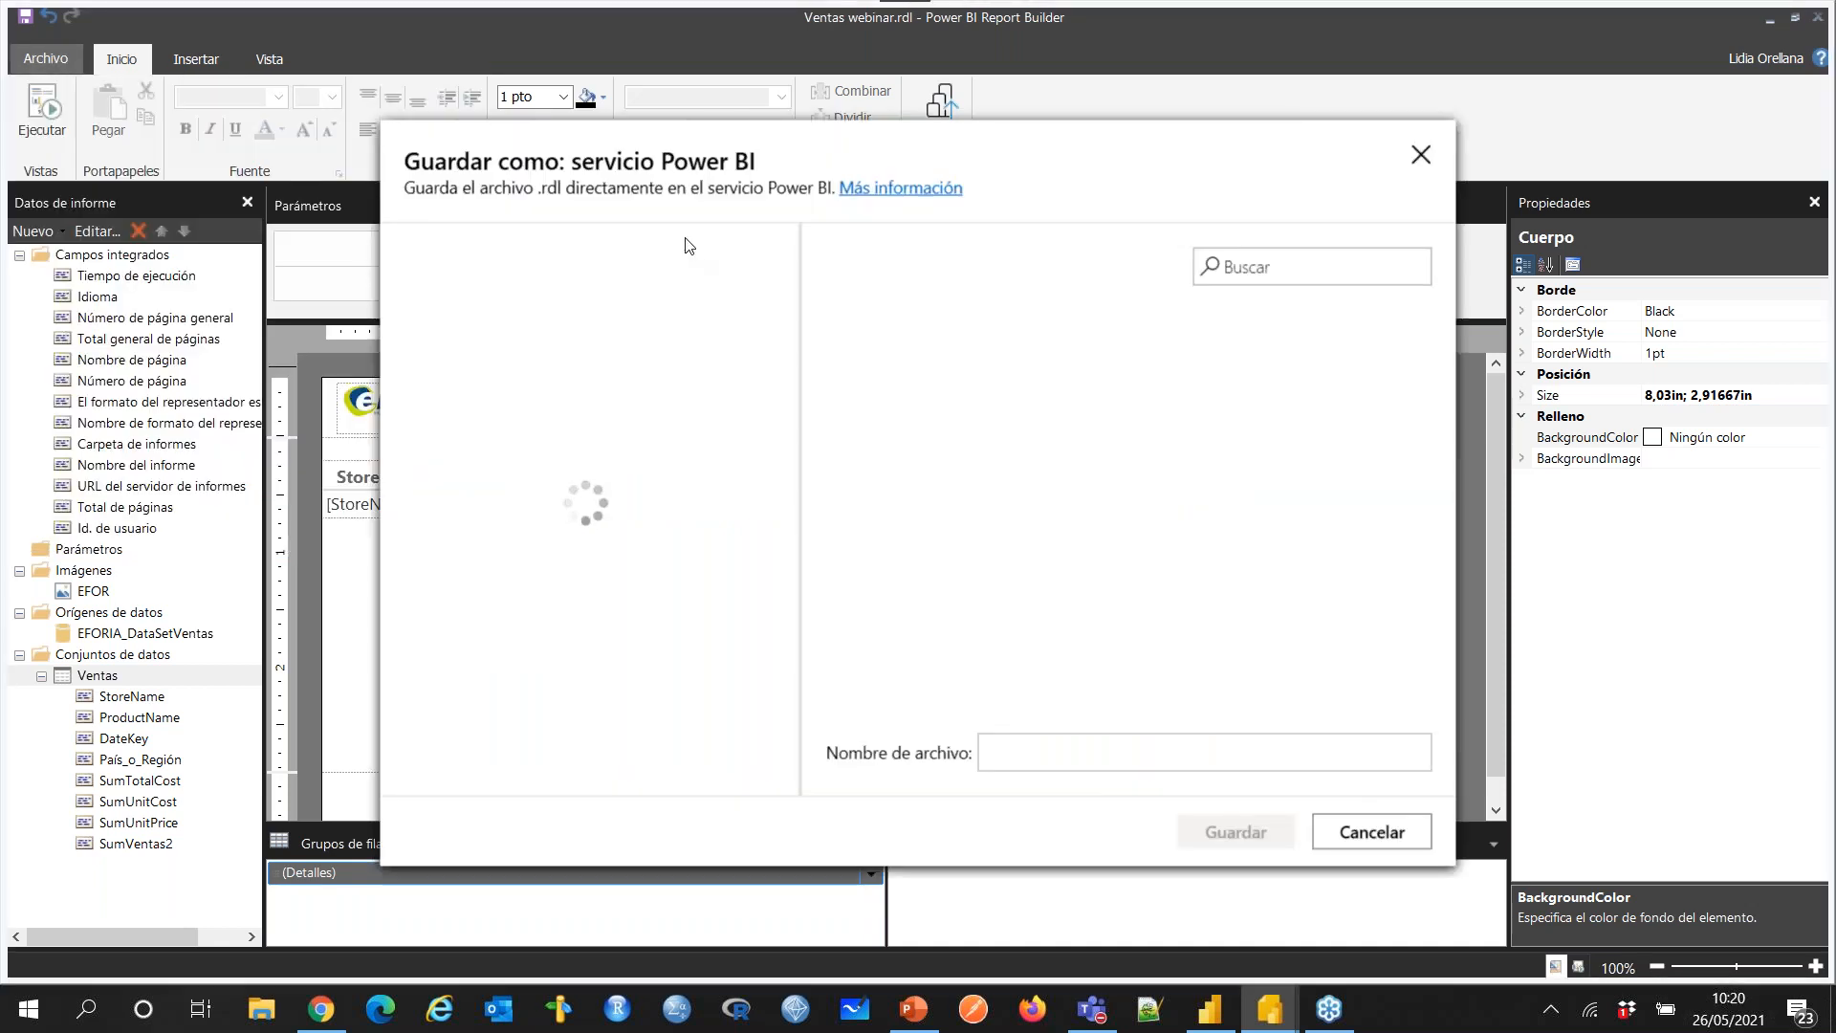
scroll(562, 536, "down", 10)
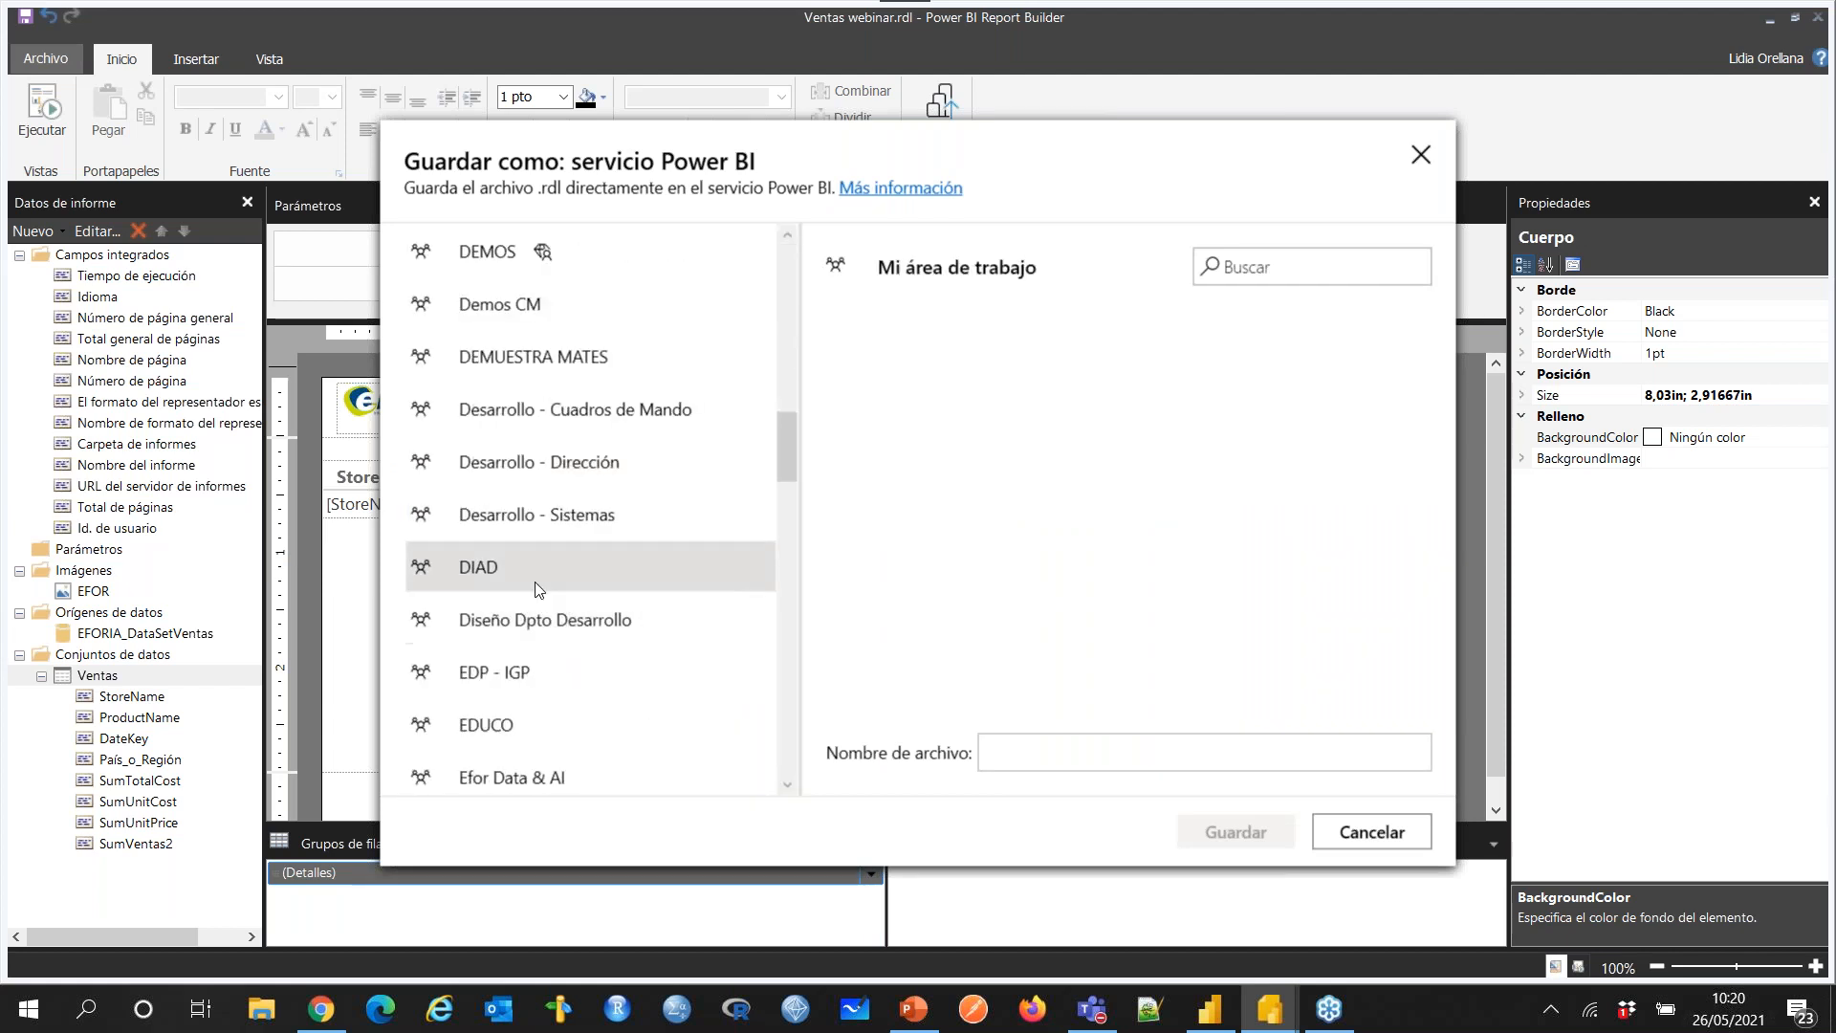
scroll(528, 595, "down", 2)
left_click(536, 525)
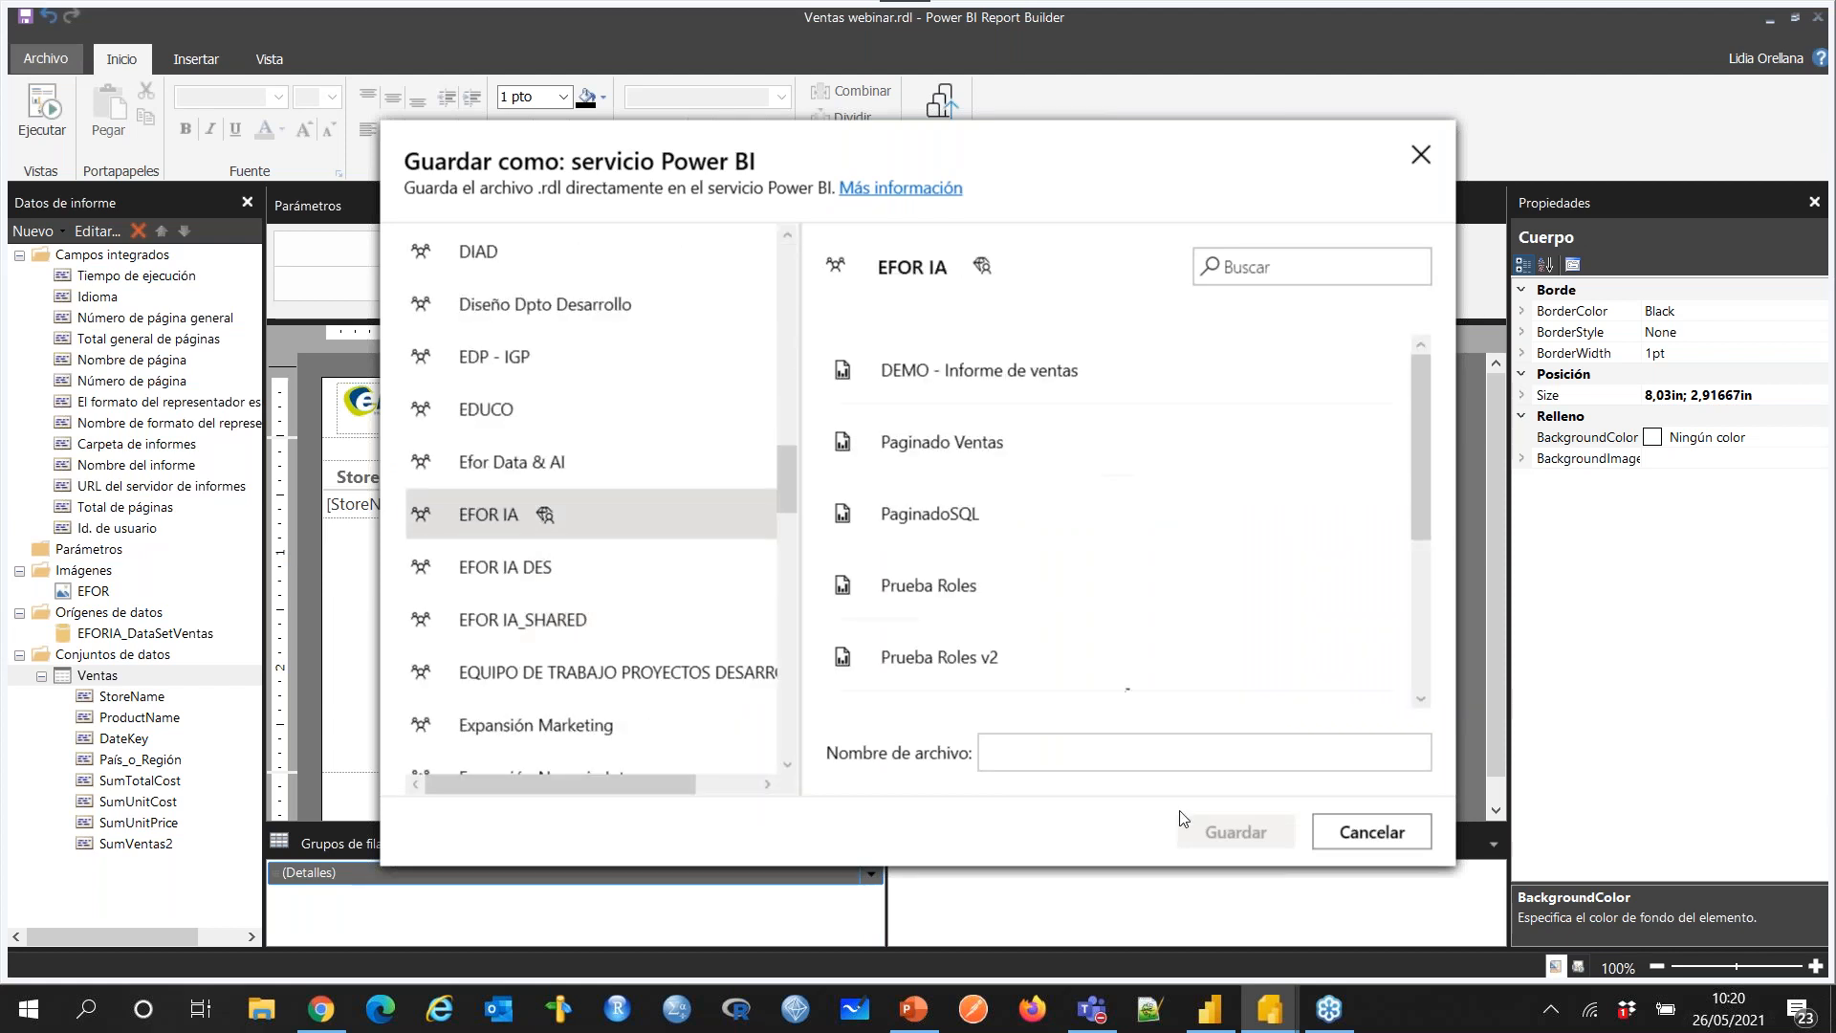
left_click(1116, 752)
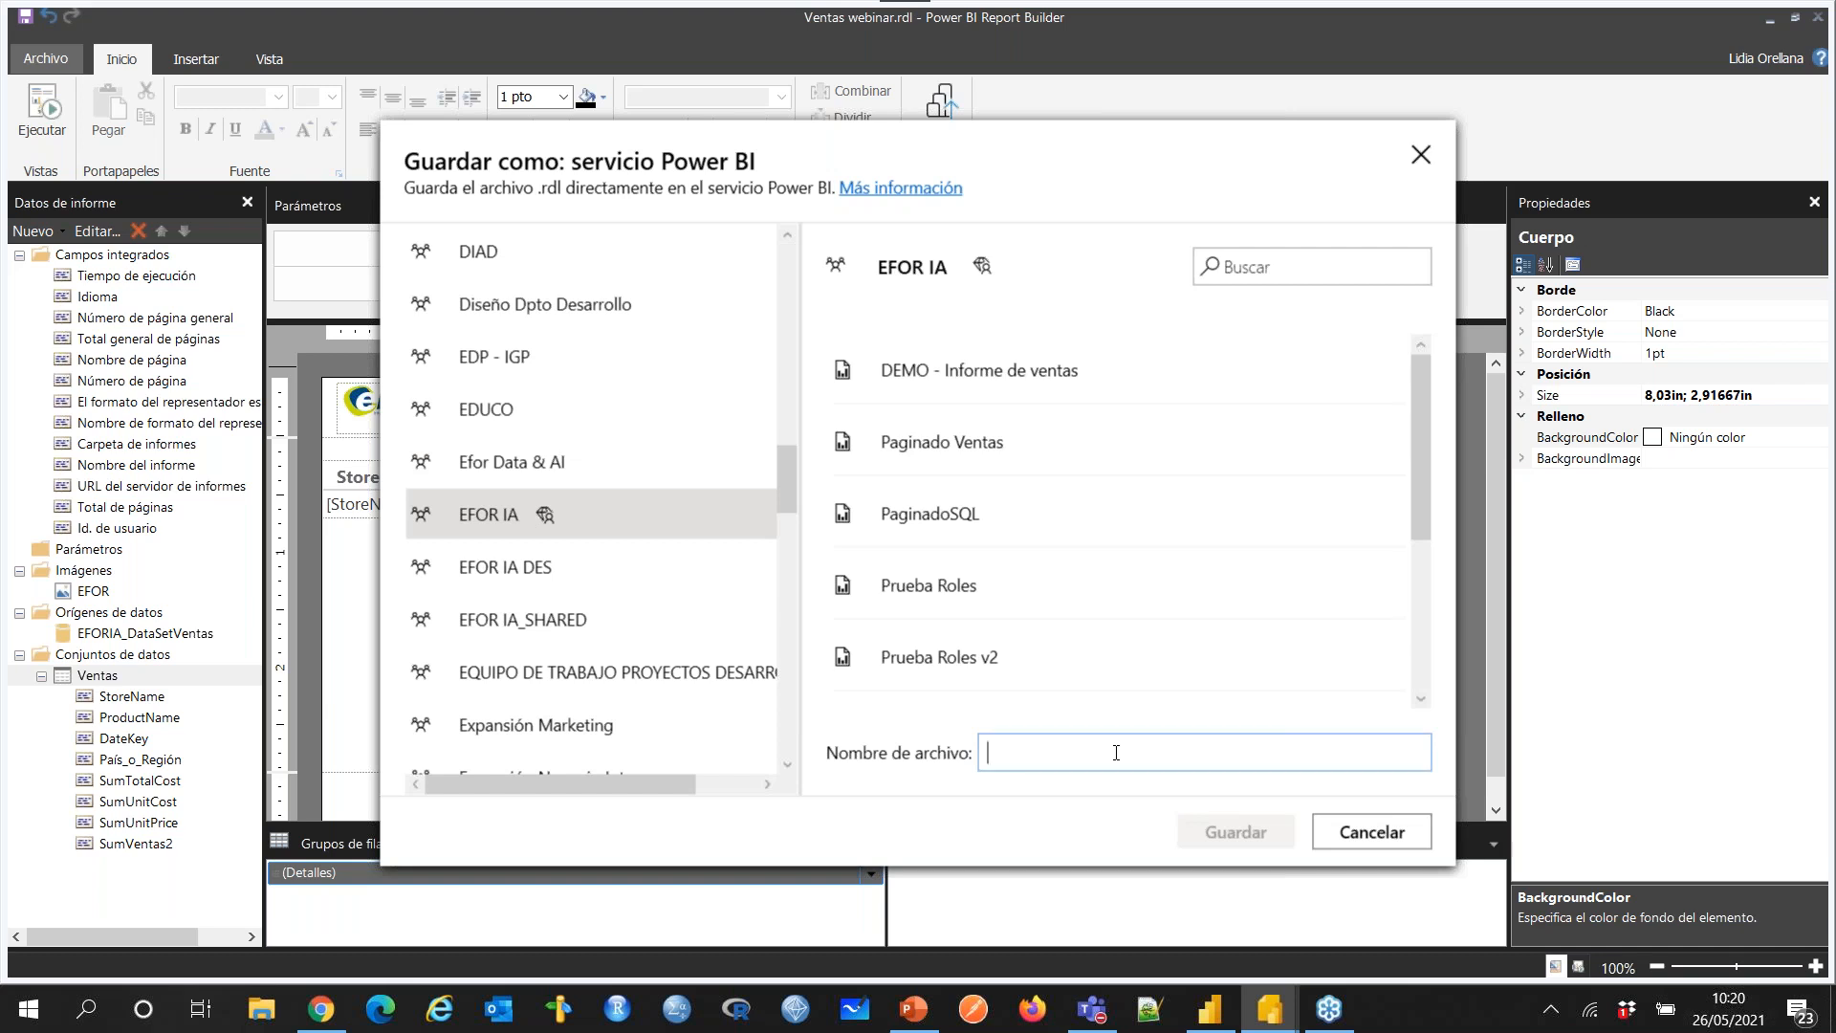
type("ventas webinar")
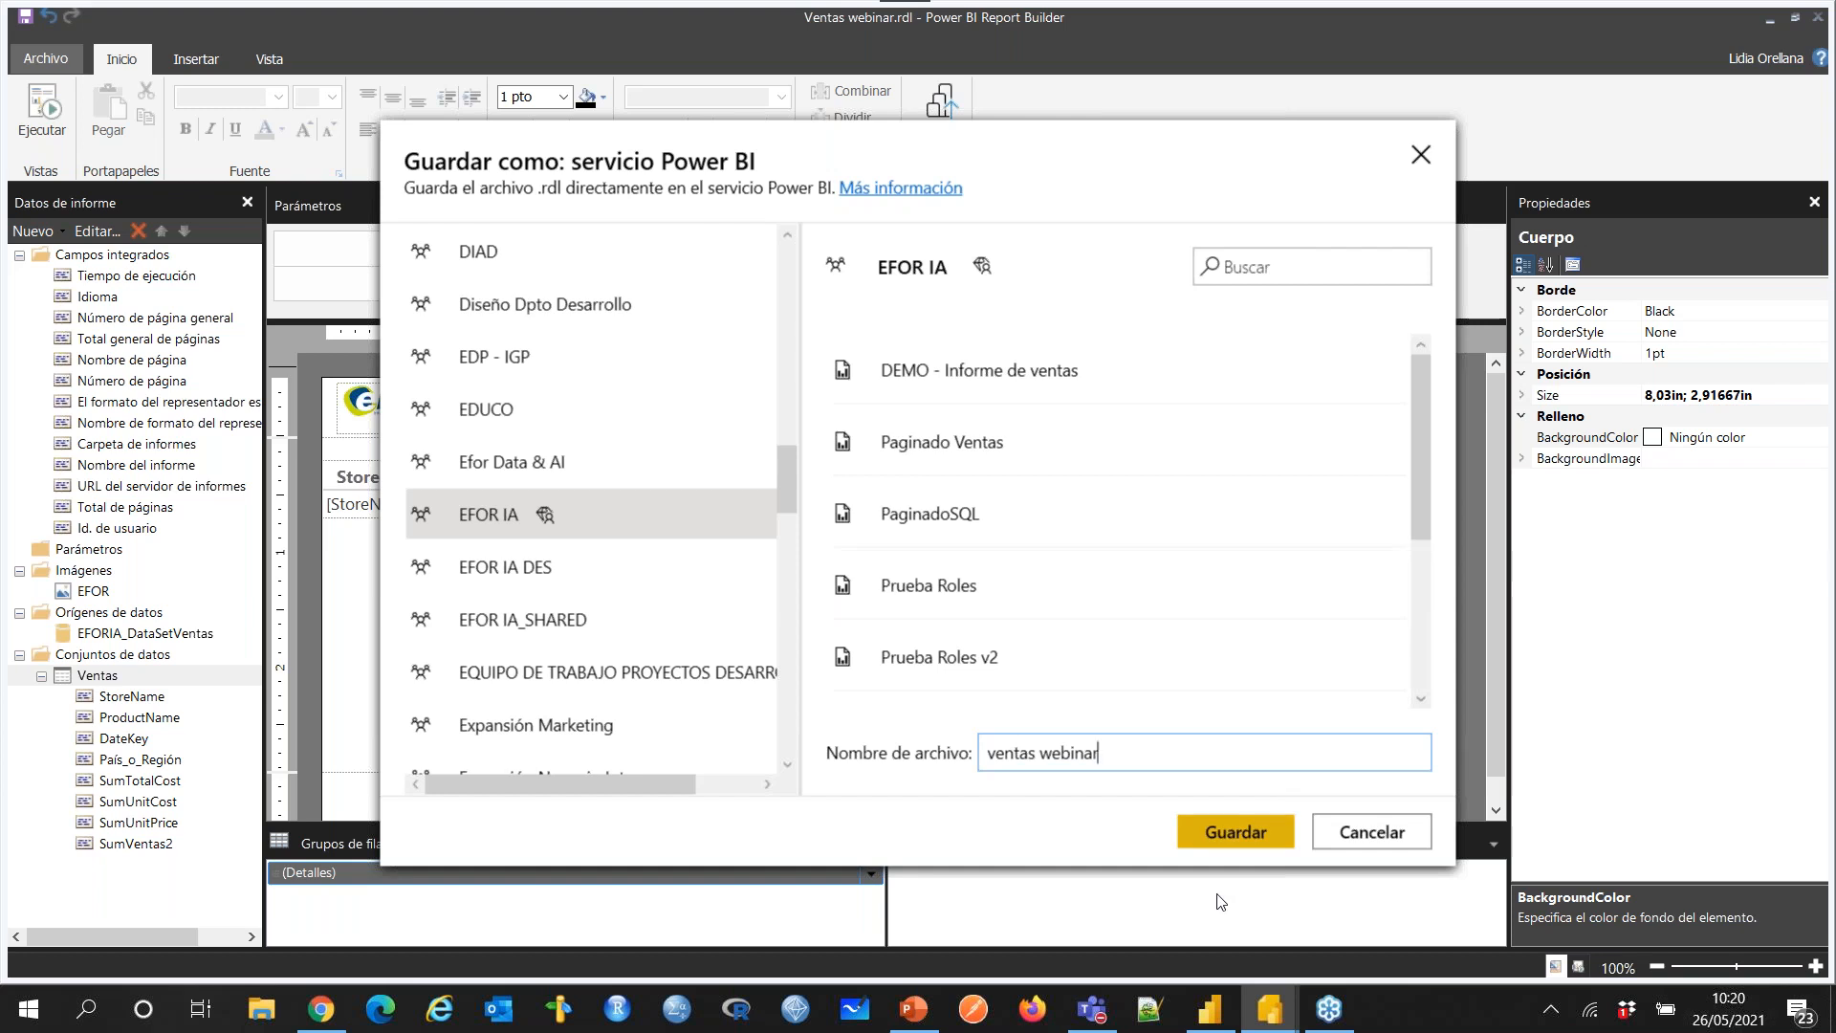
left_click(1242, 830)
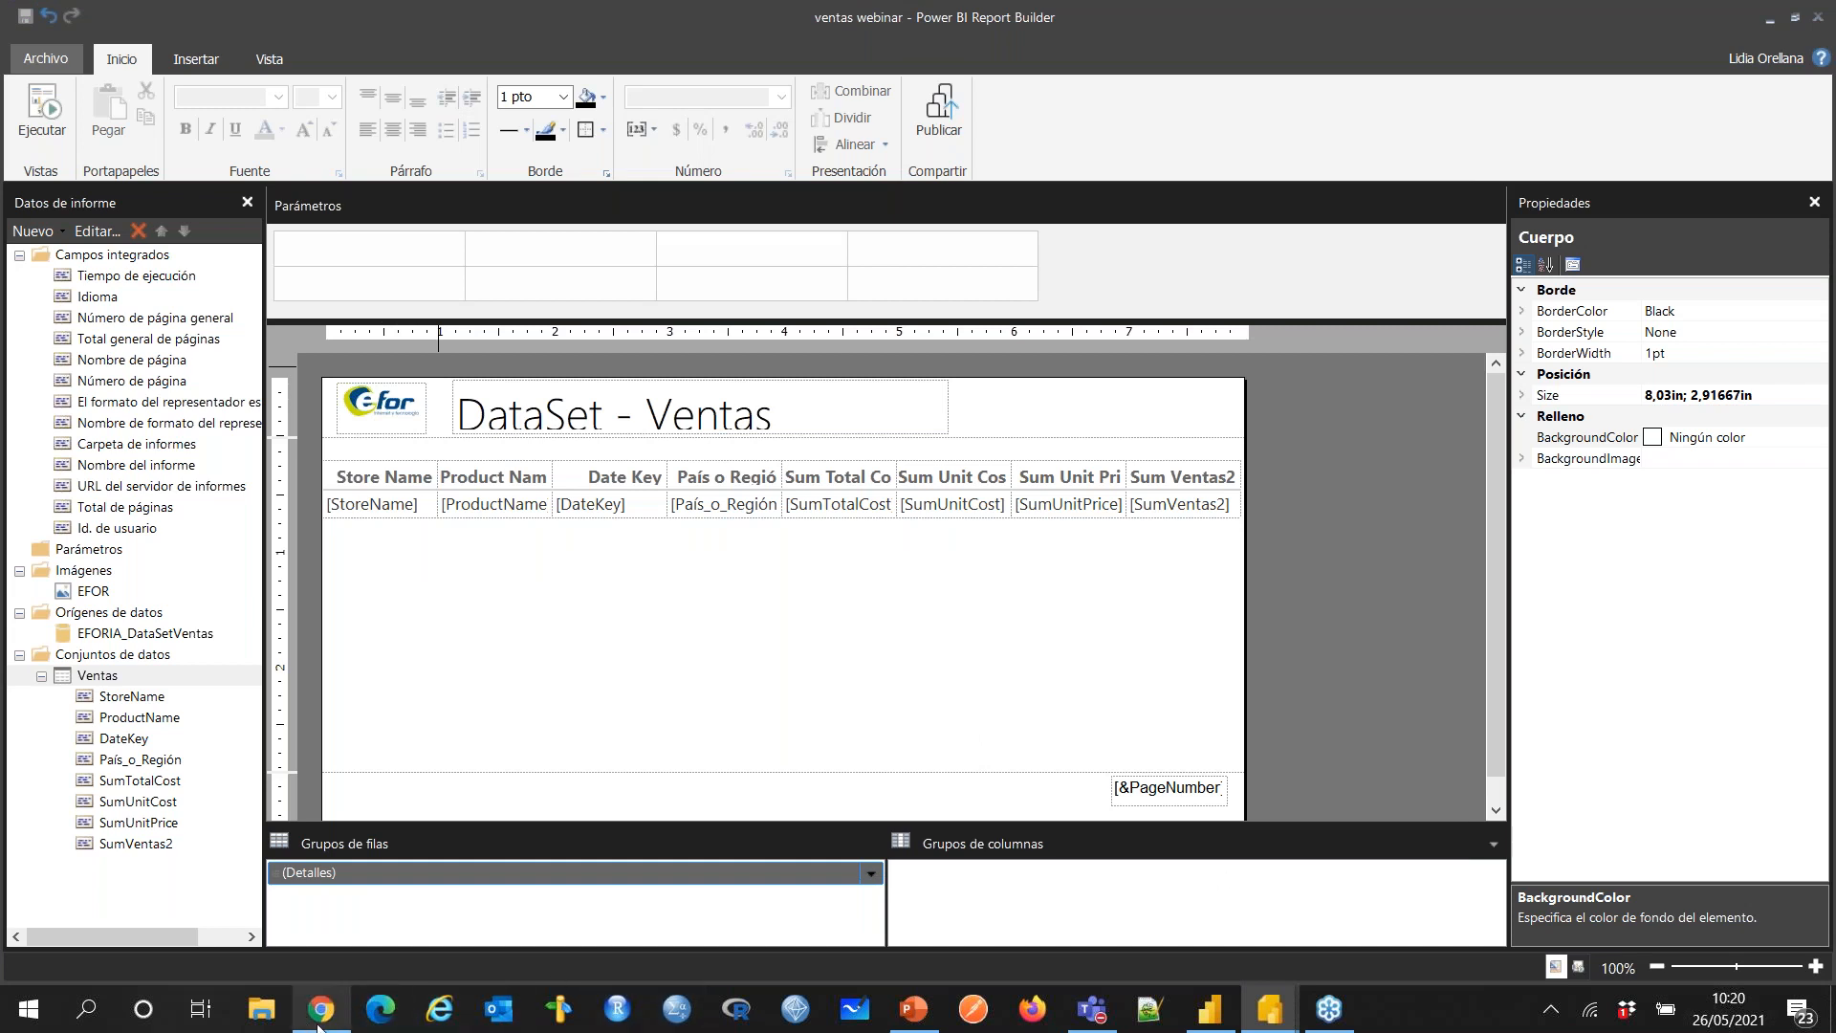
Step: Switch to Chrome, reload the EFOR IA workspace, search its content for "webinar" and open the ventas webinar report
left_click(320, 1009)
left_click(102, 64)
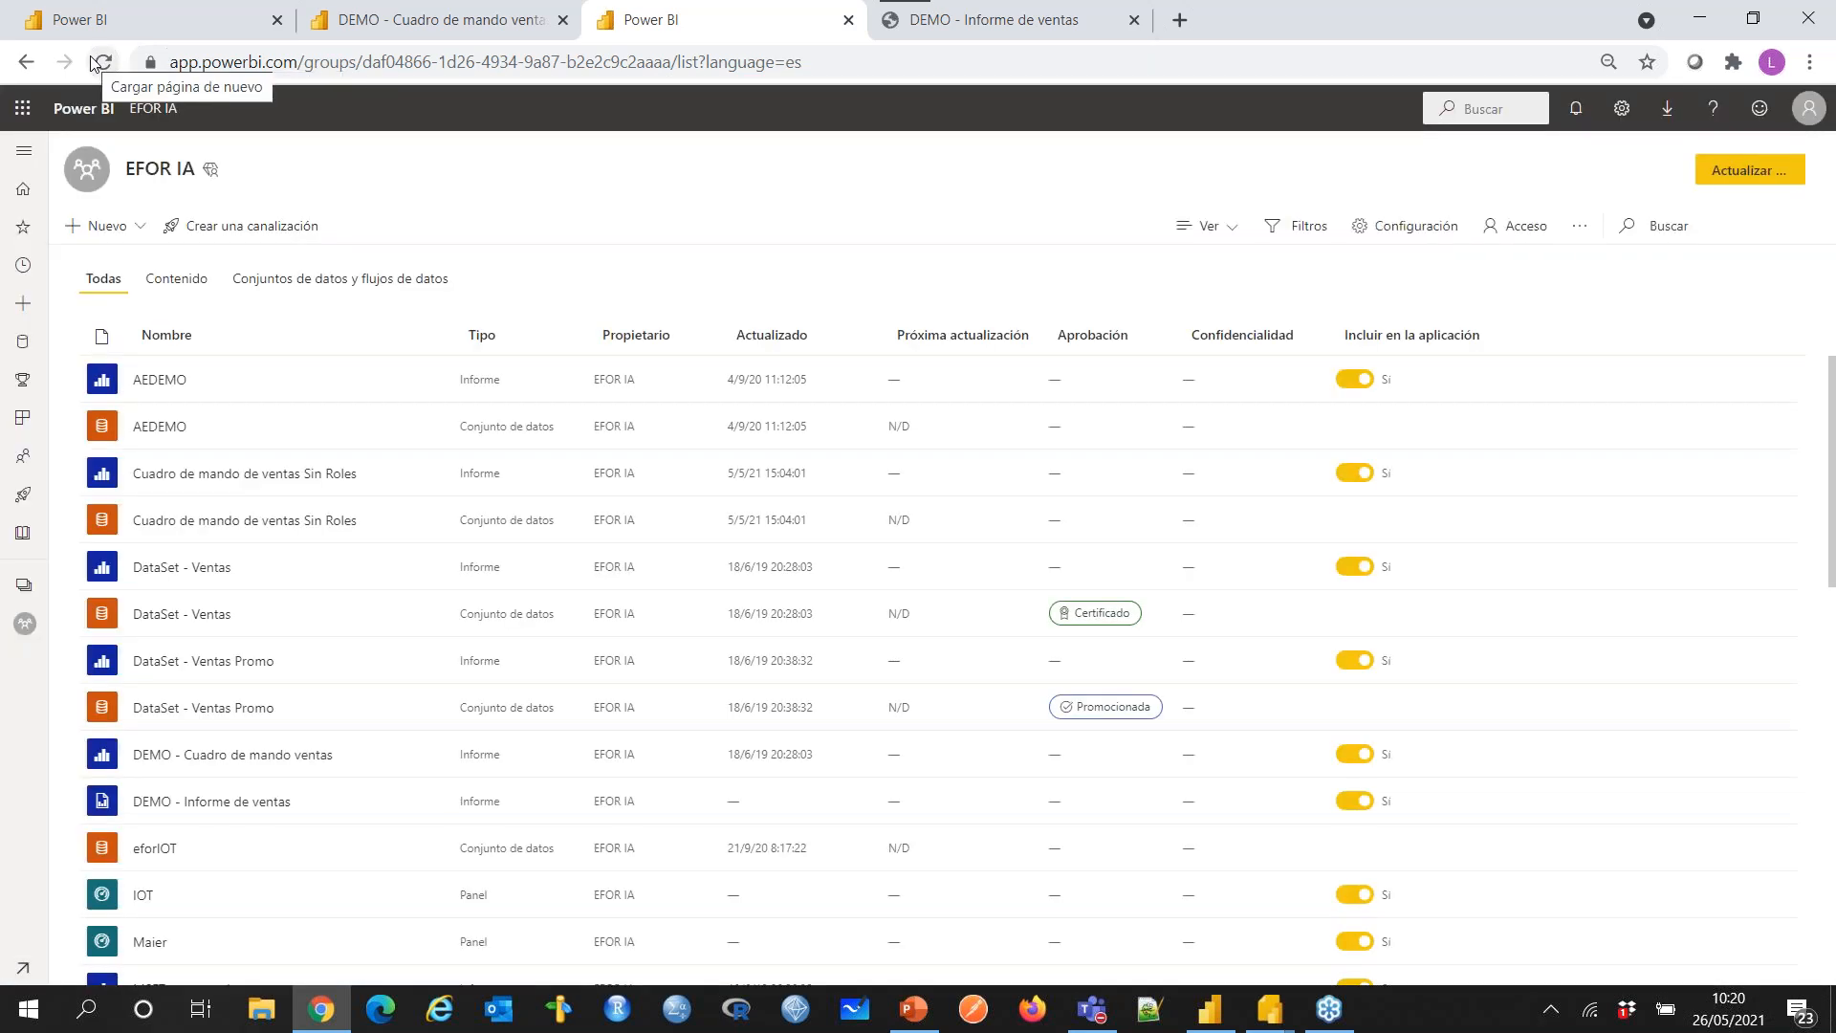
type("webinar")
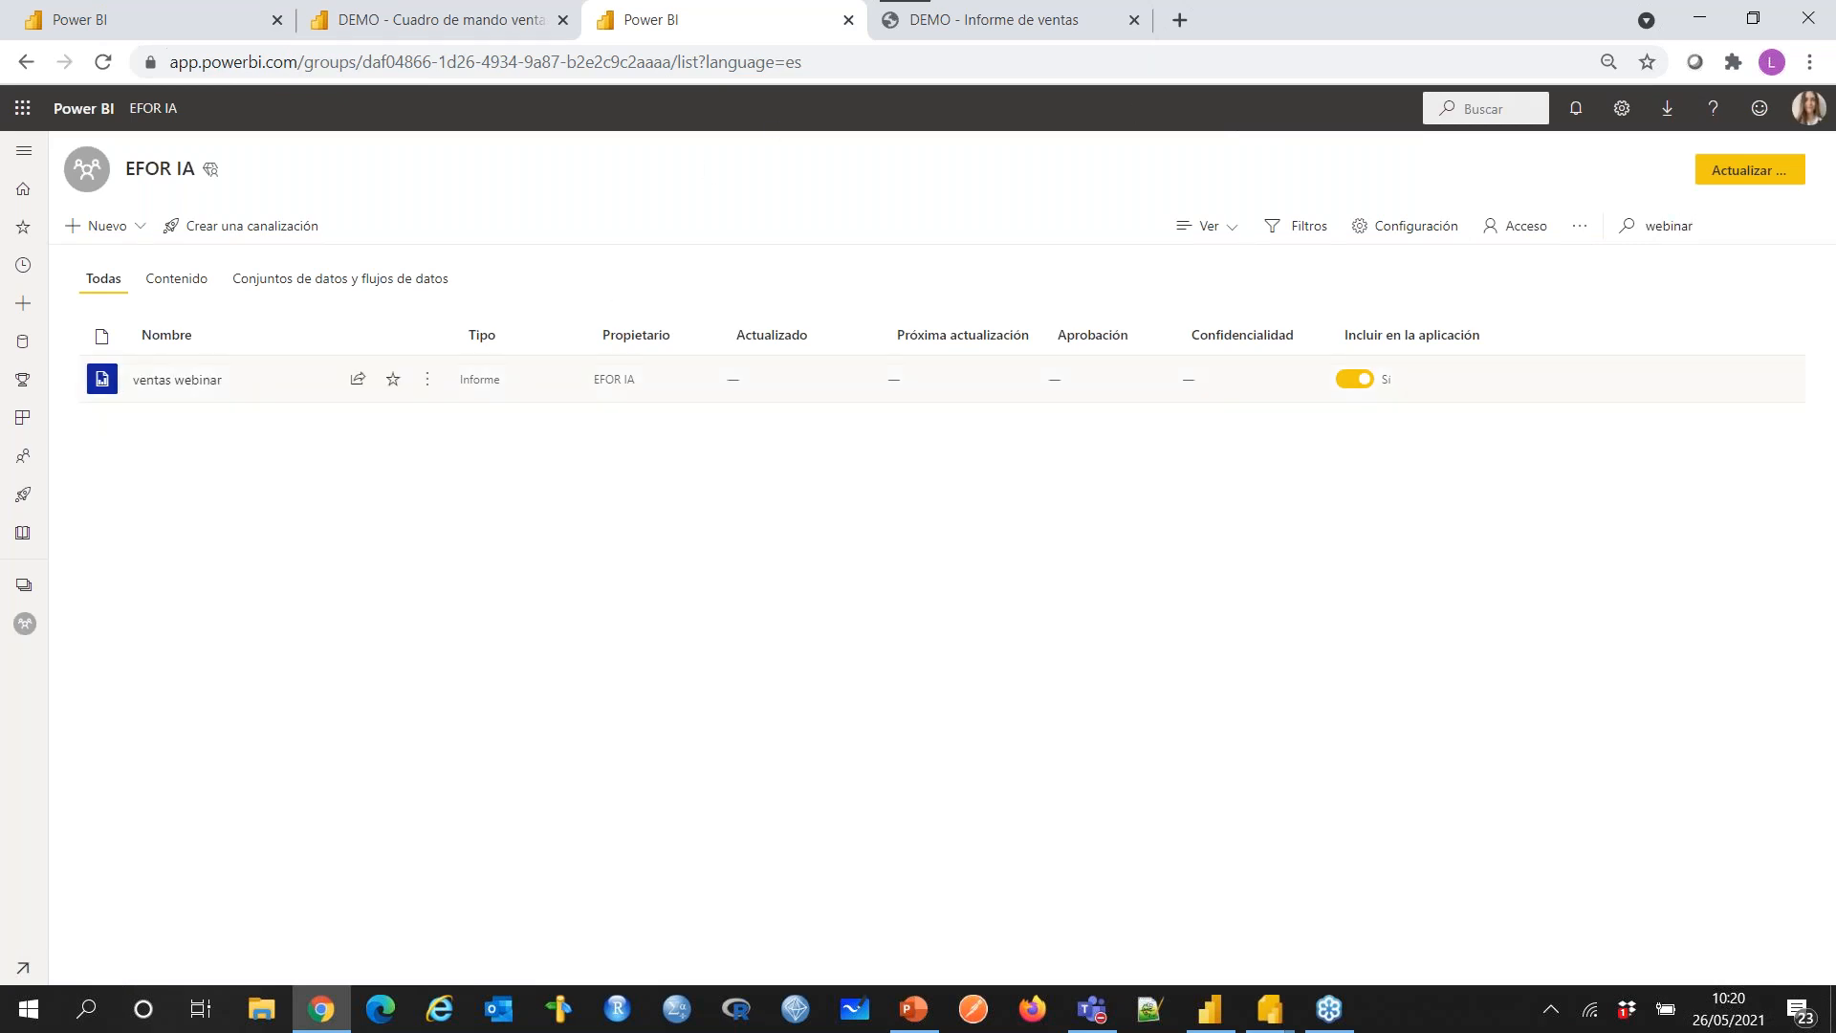
left_click(170, 383)
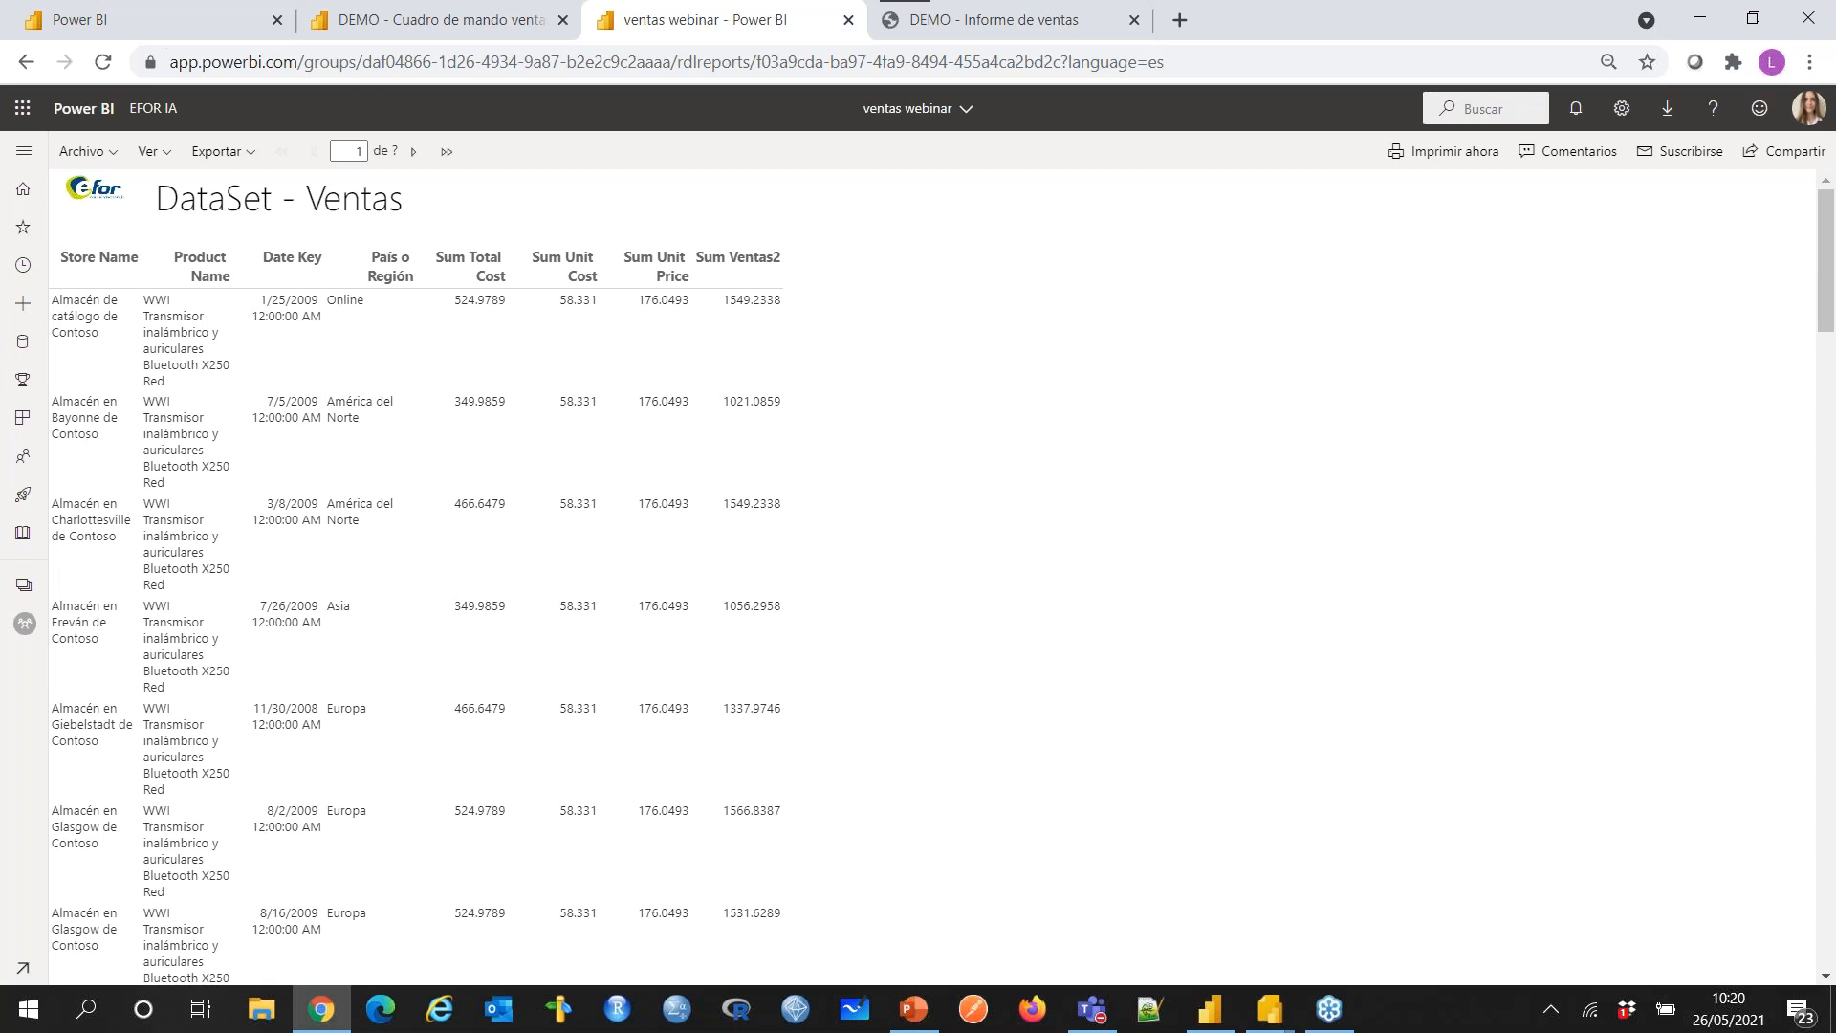
Step: Examine the logo, title header and table rows of the published report, and return to the EFOR IA workspace list
scroll(383, 534, "down", 14)
scroll(389, 681, "up", 14)
mouse_move(256, 317)
left_mouse_down()
mouse_move(327, 319)
mouse_move(254, 316)
mouse_move(260, 283)
left_mouse_up()
left_click(466, 318)
left_click_drag(453, 303, 598, 304)
left_click(509, 303)
left_click(447, 298)
left_click(603, 311)
scroll(399, 401, "down", 1)
scroll(401, 403, "down", 12)
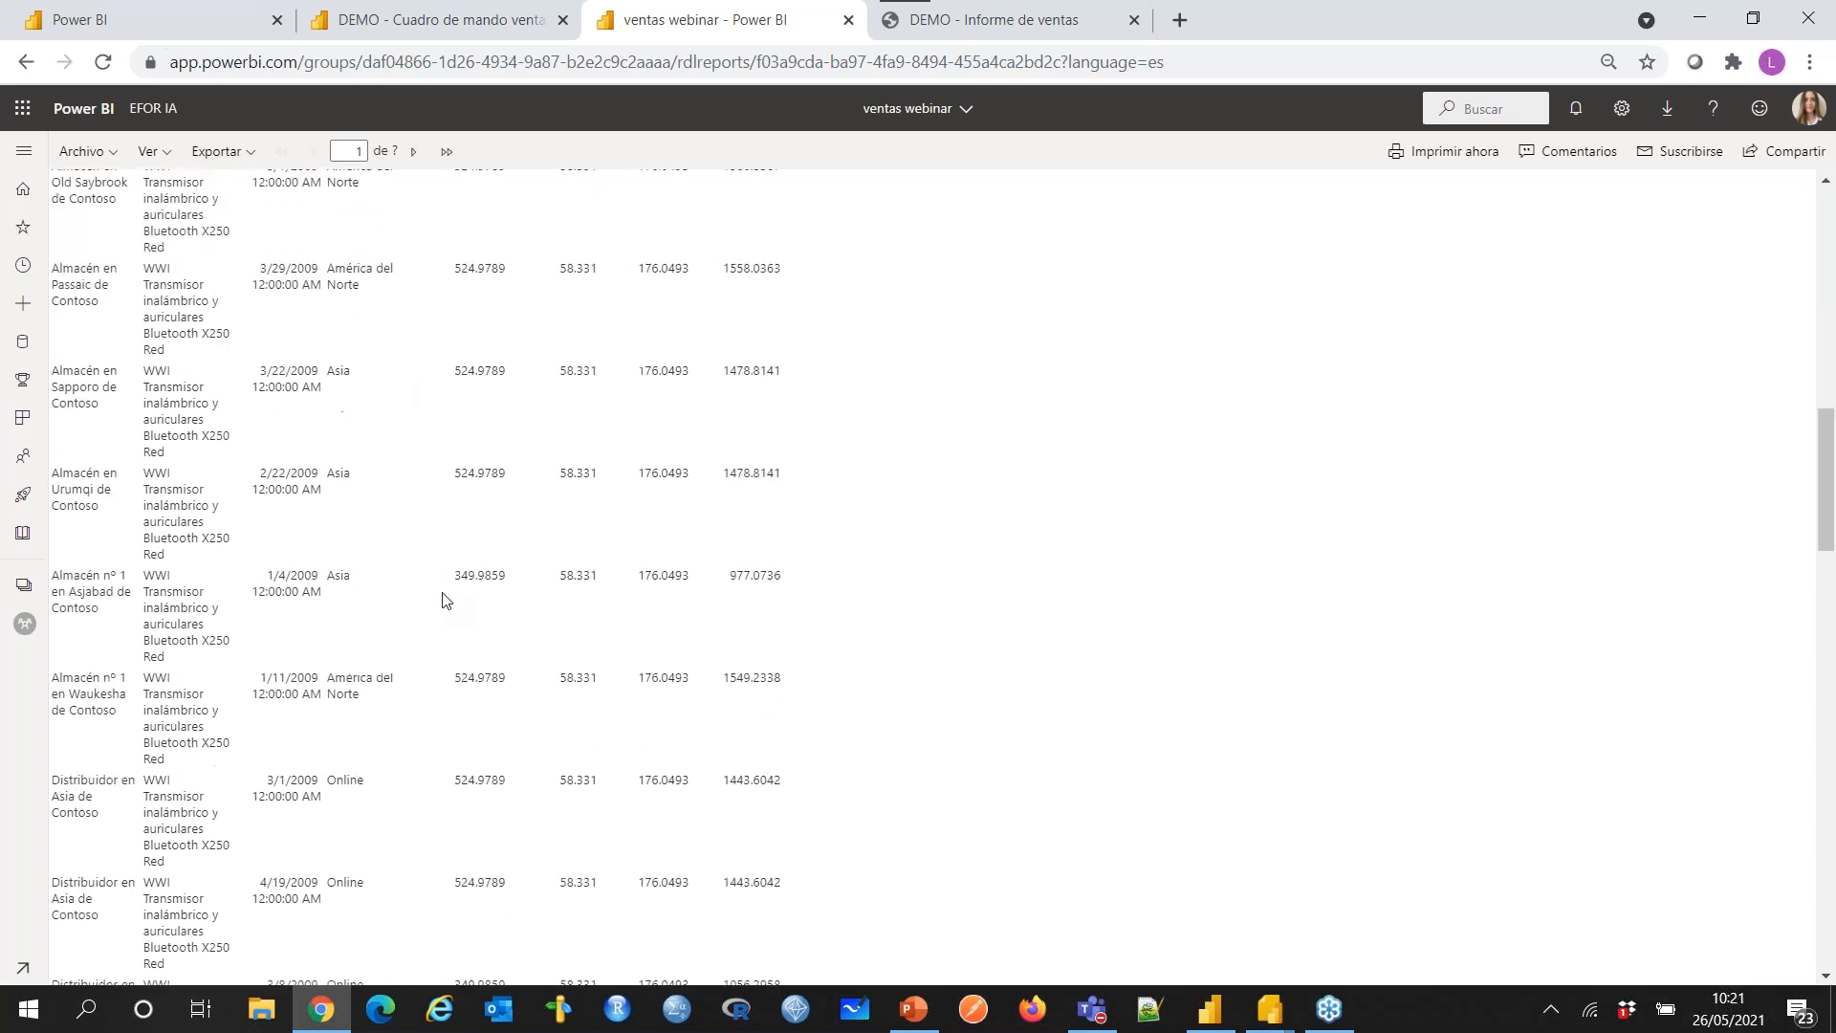
scroll(446, 602, "up", 13)
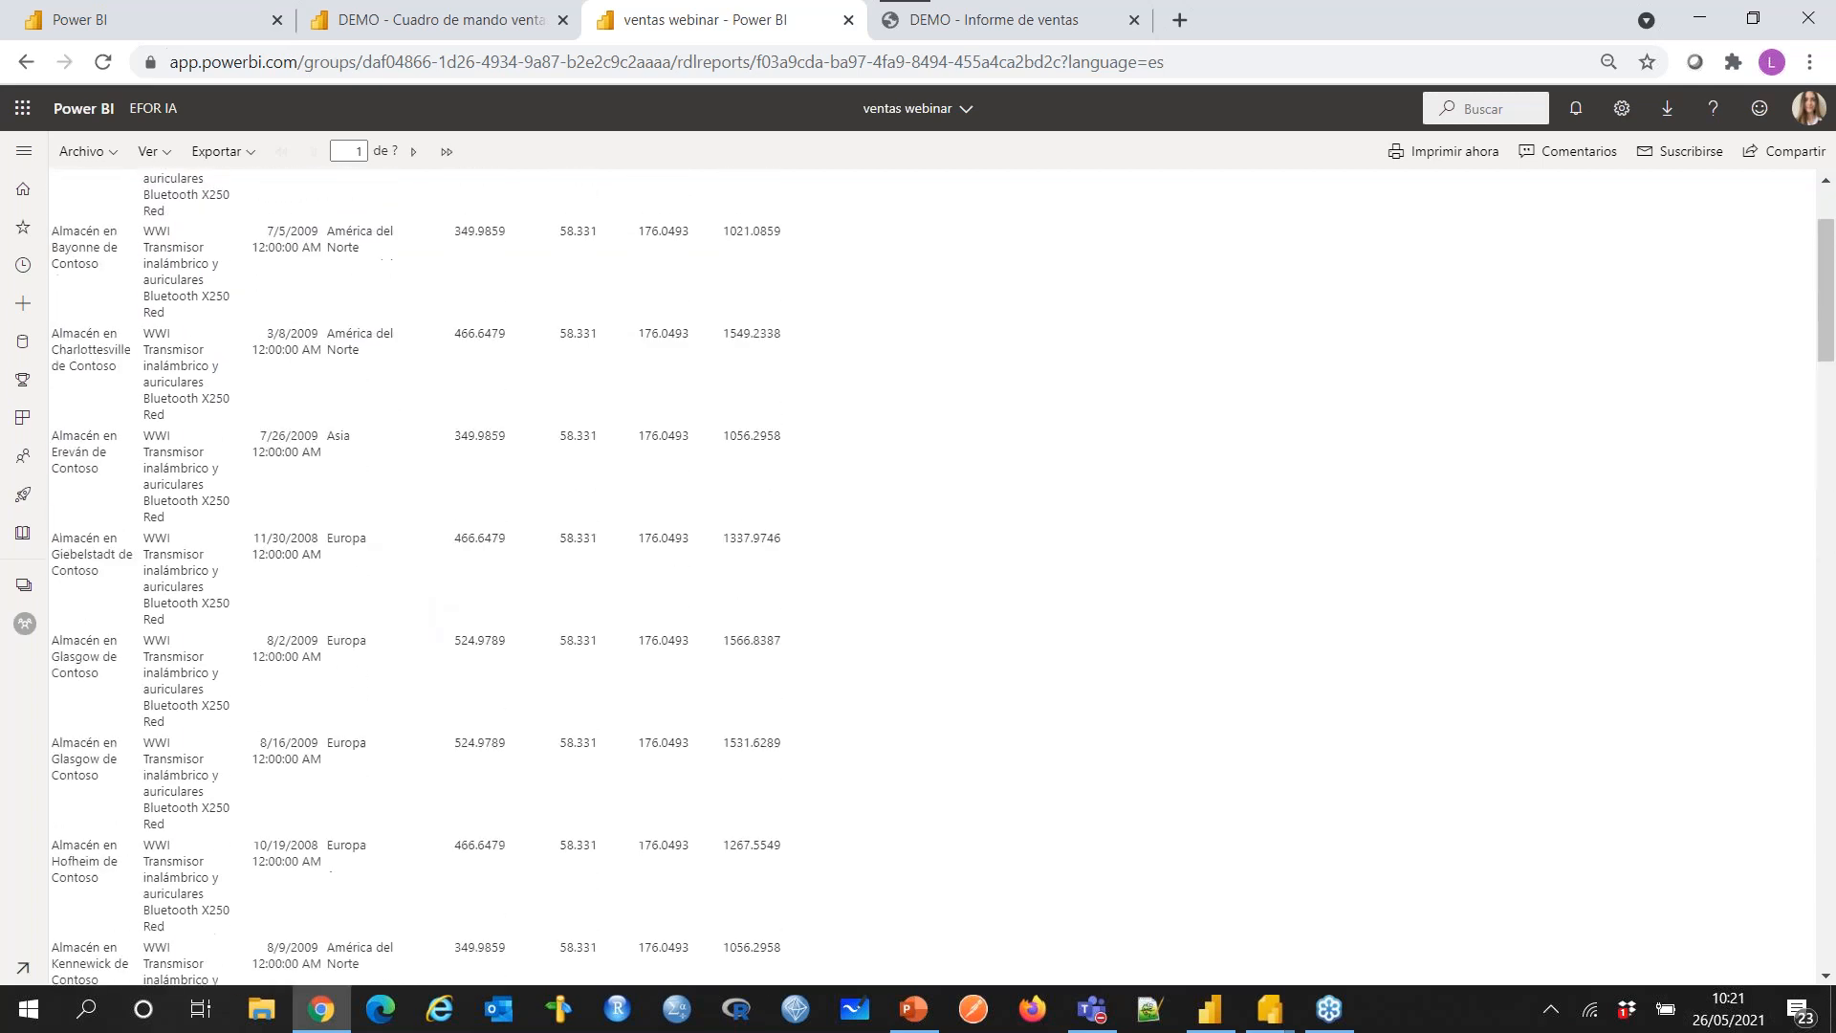
left_click(166, 111)
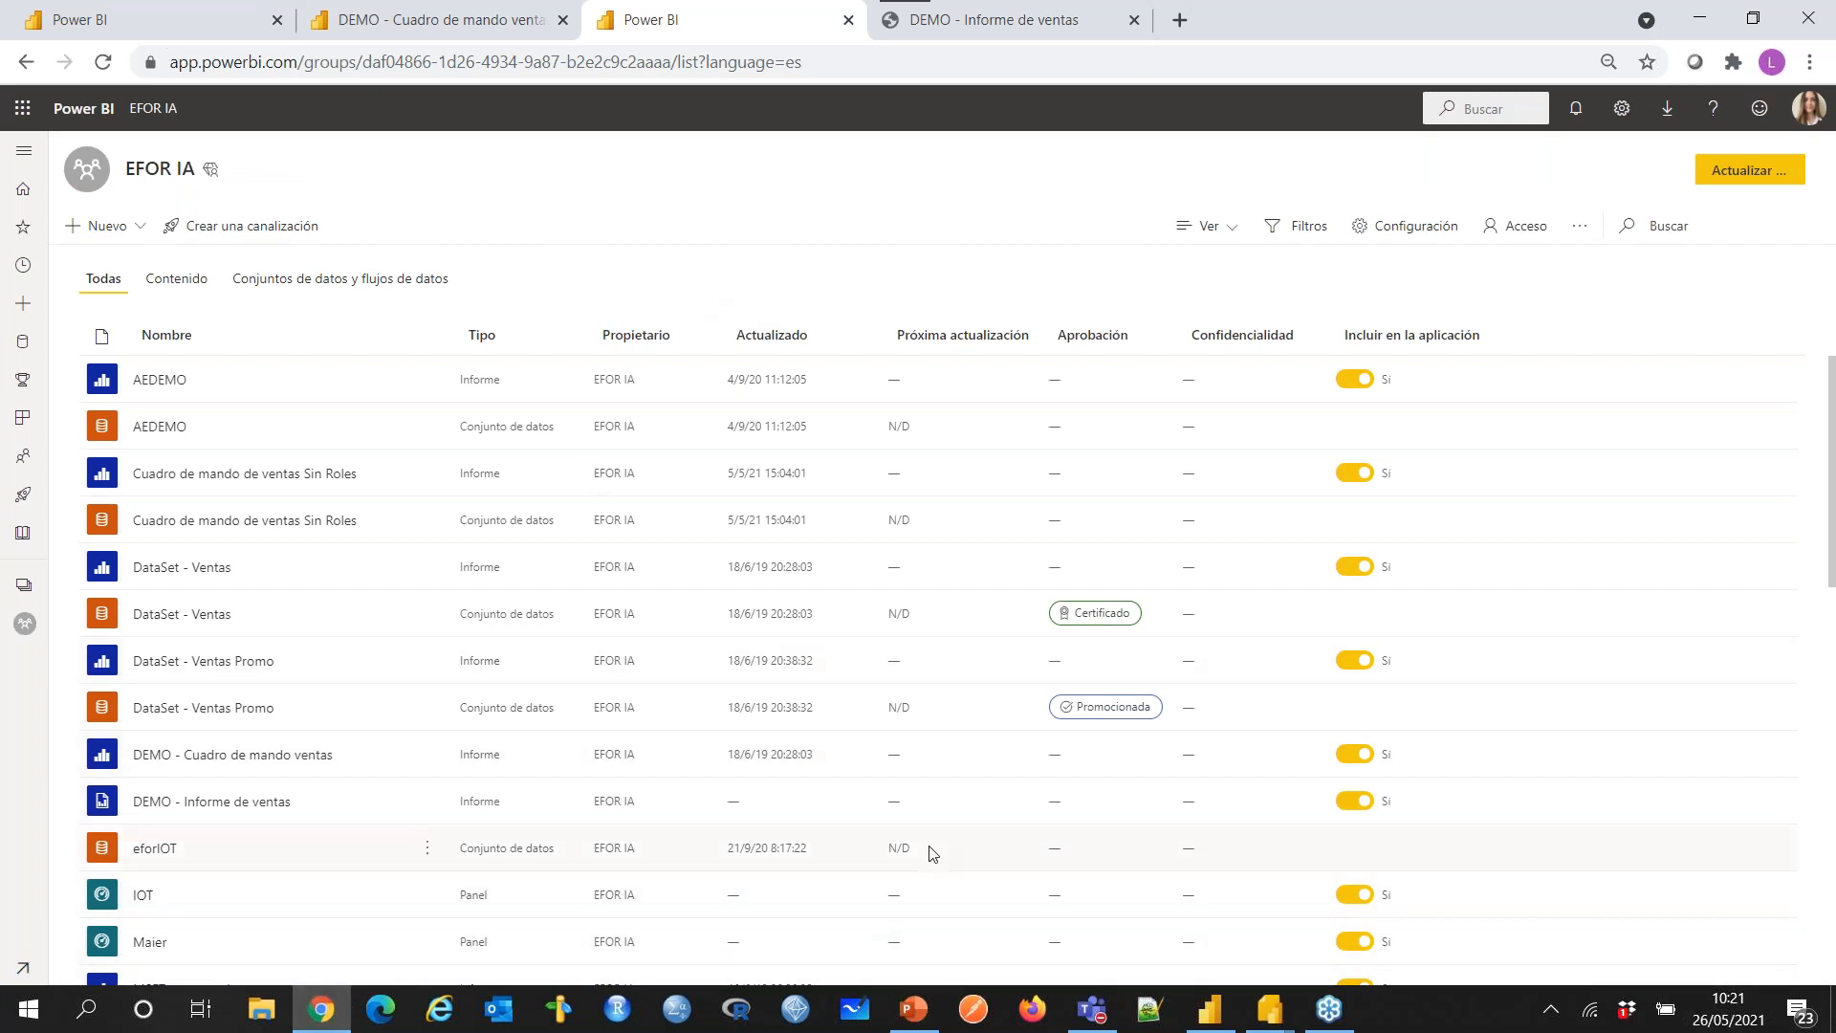
Step: Switch to File Explorer and open CountrySalesPerformance.rdl from the Otros demo paginado folder inside Escritorio's Webinar folder
left_click(261, 1008)
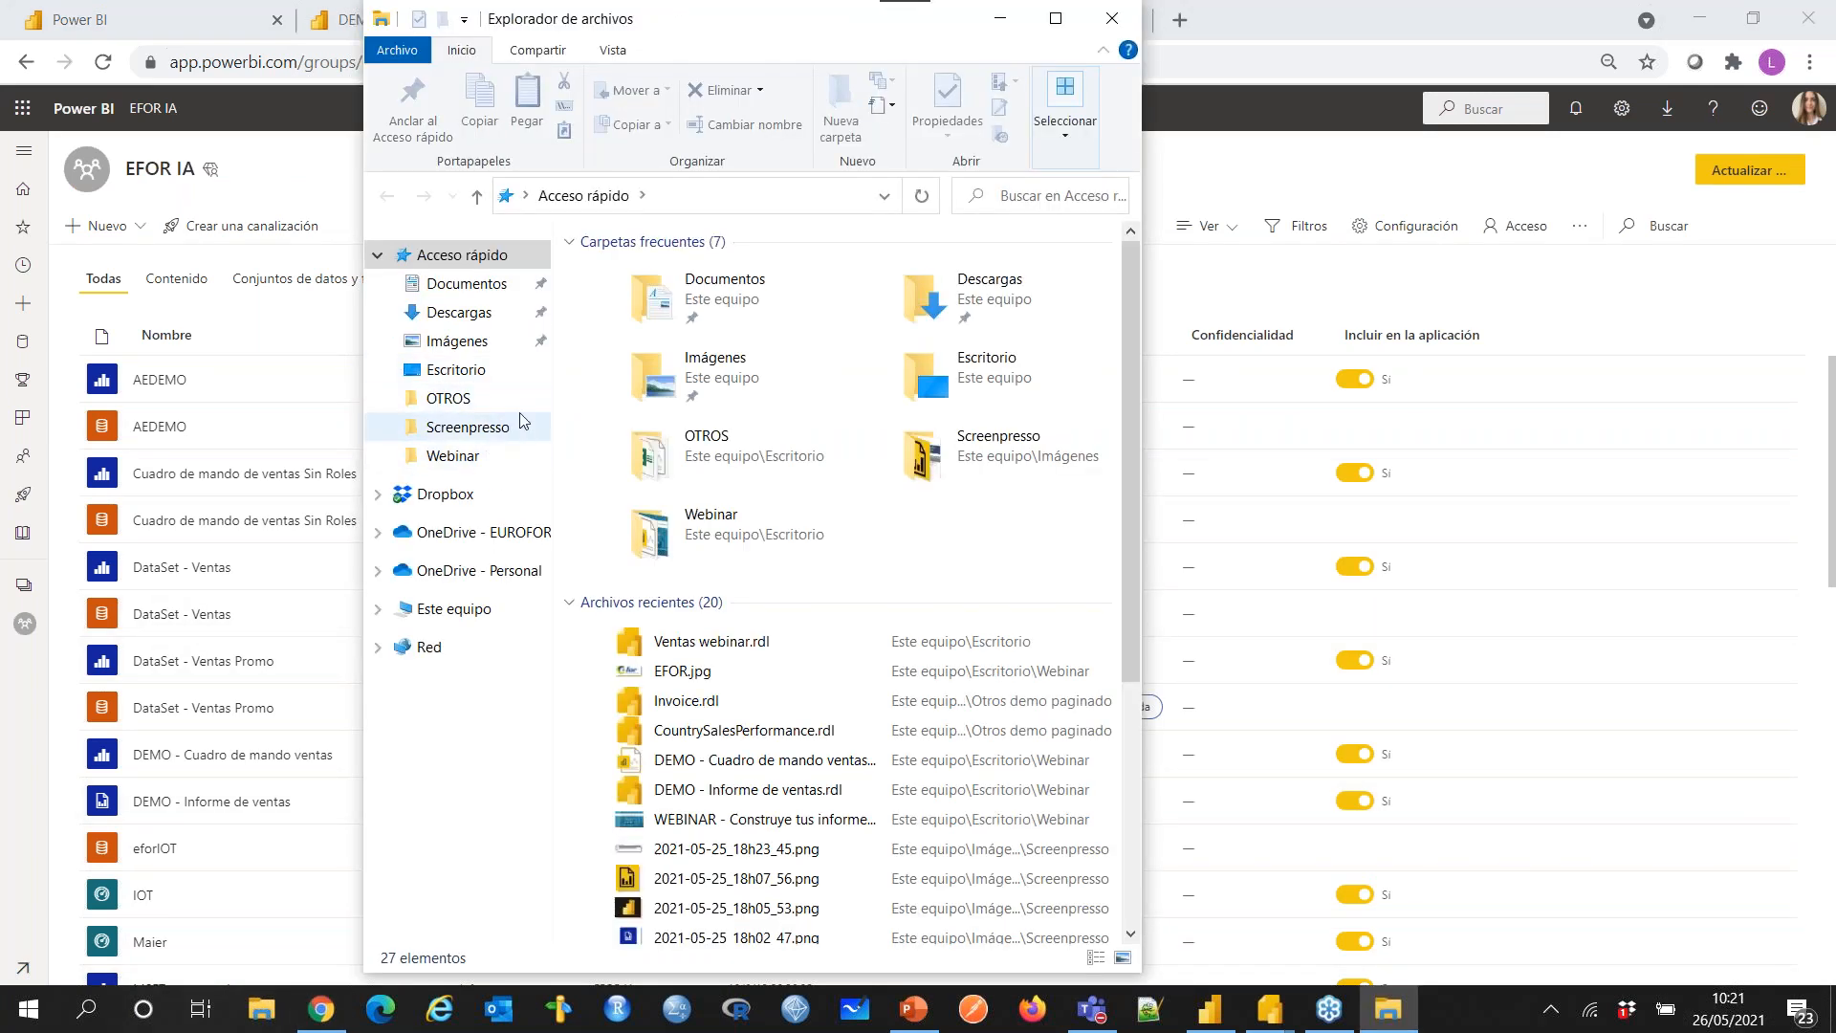
left_click(464, 371)
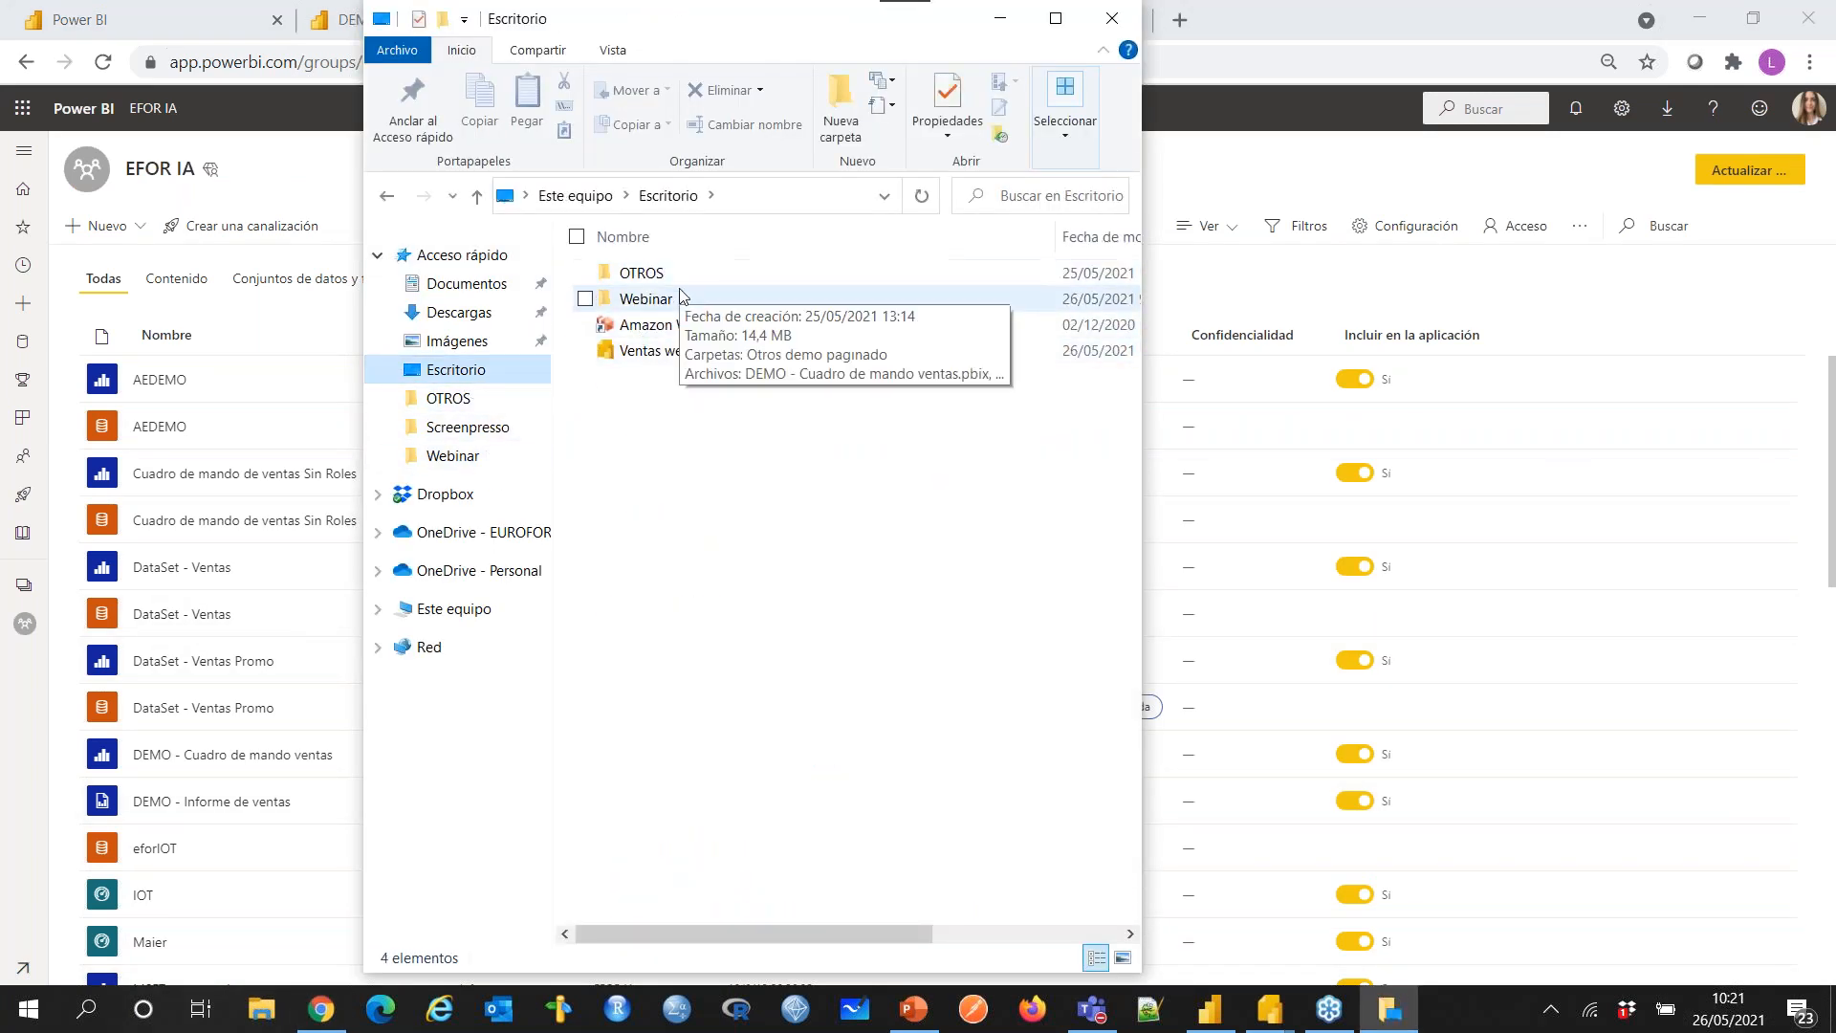
double_click(681, 298)
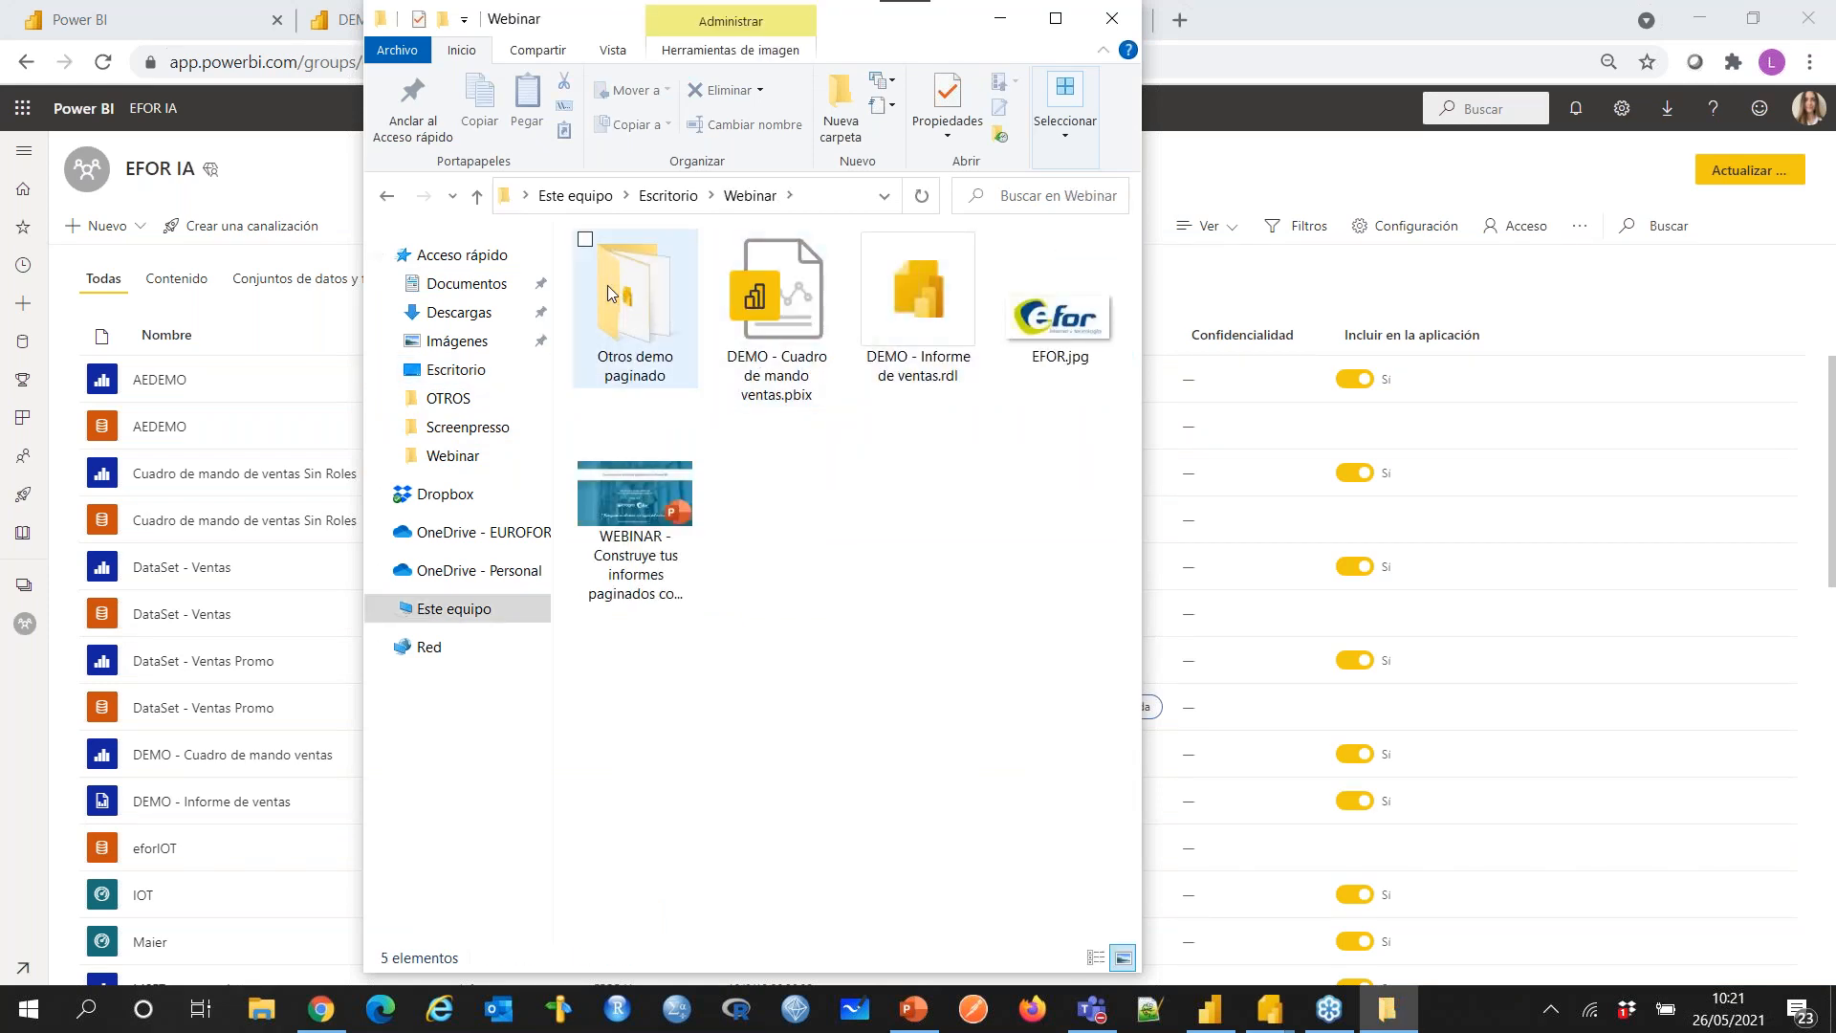
double_click(609, 293)
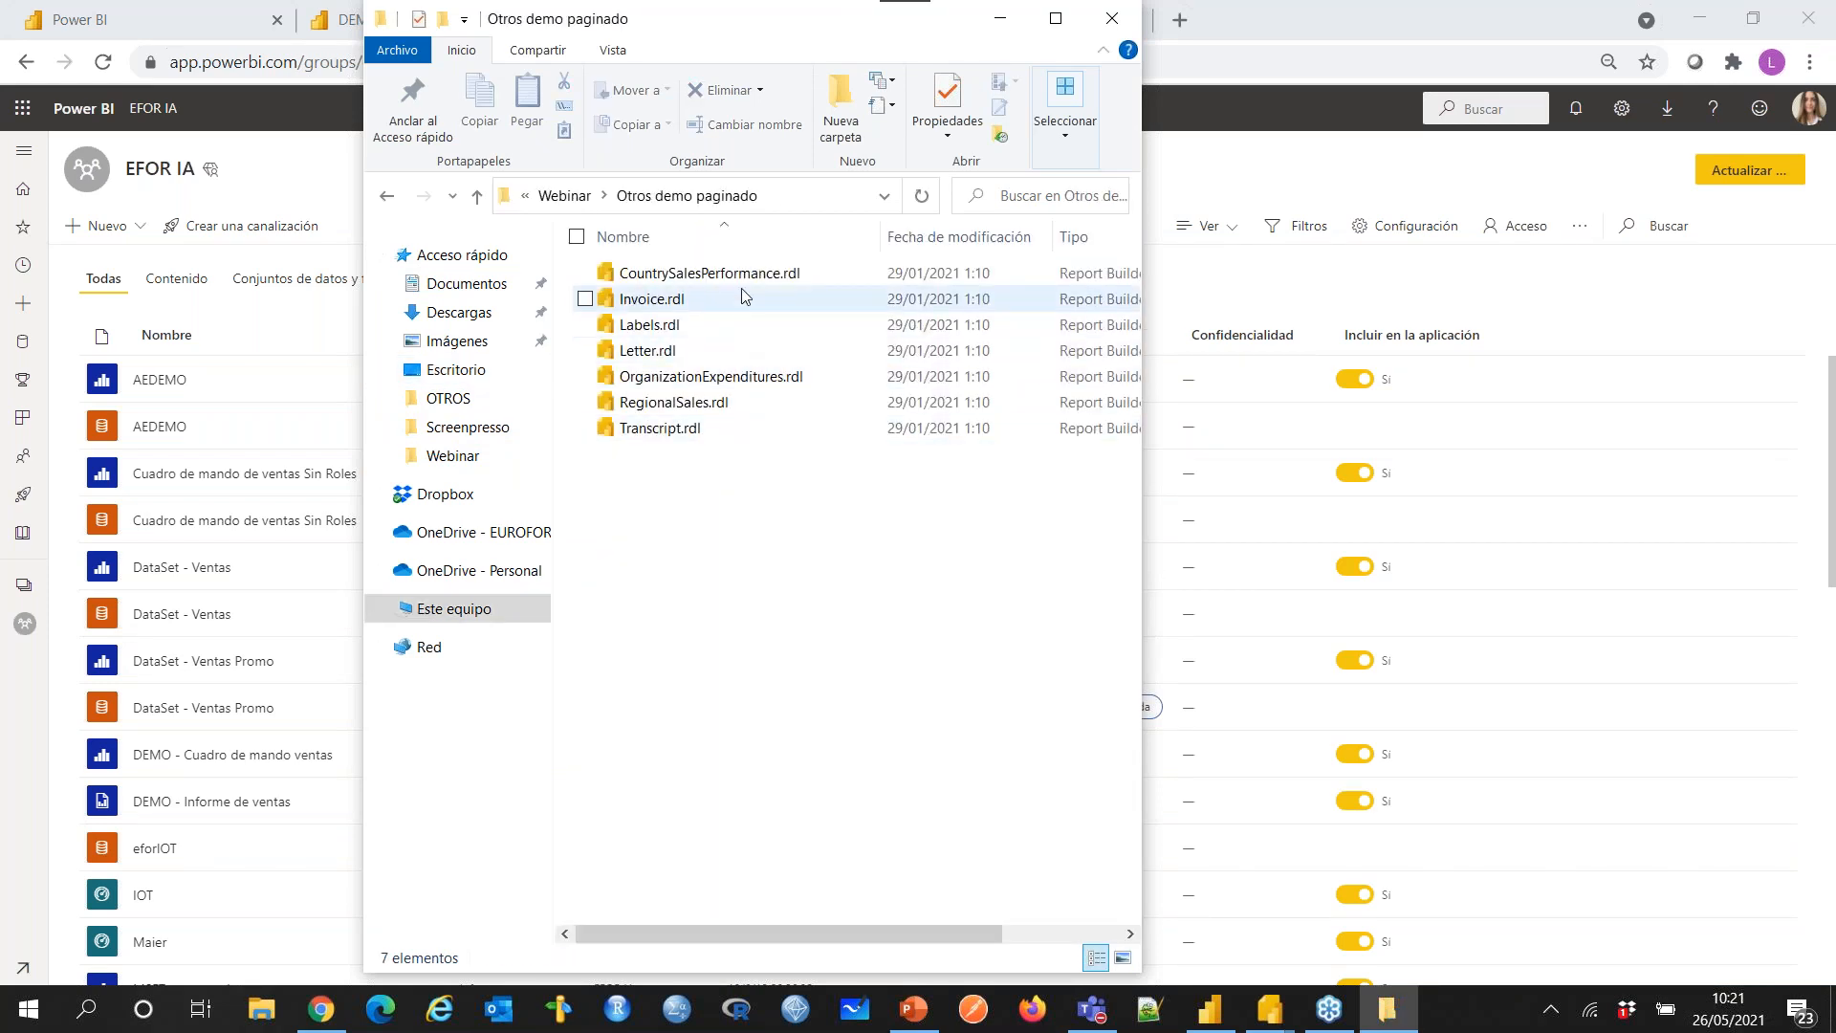
double_click(758, 274)
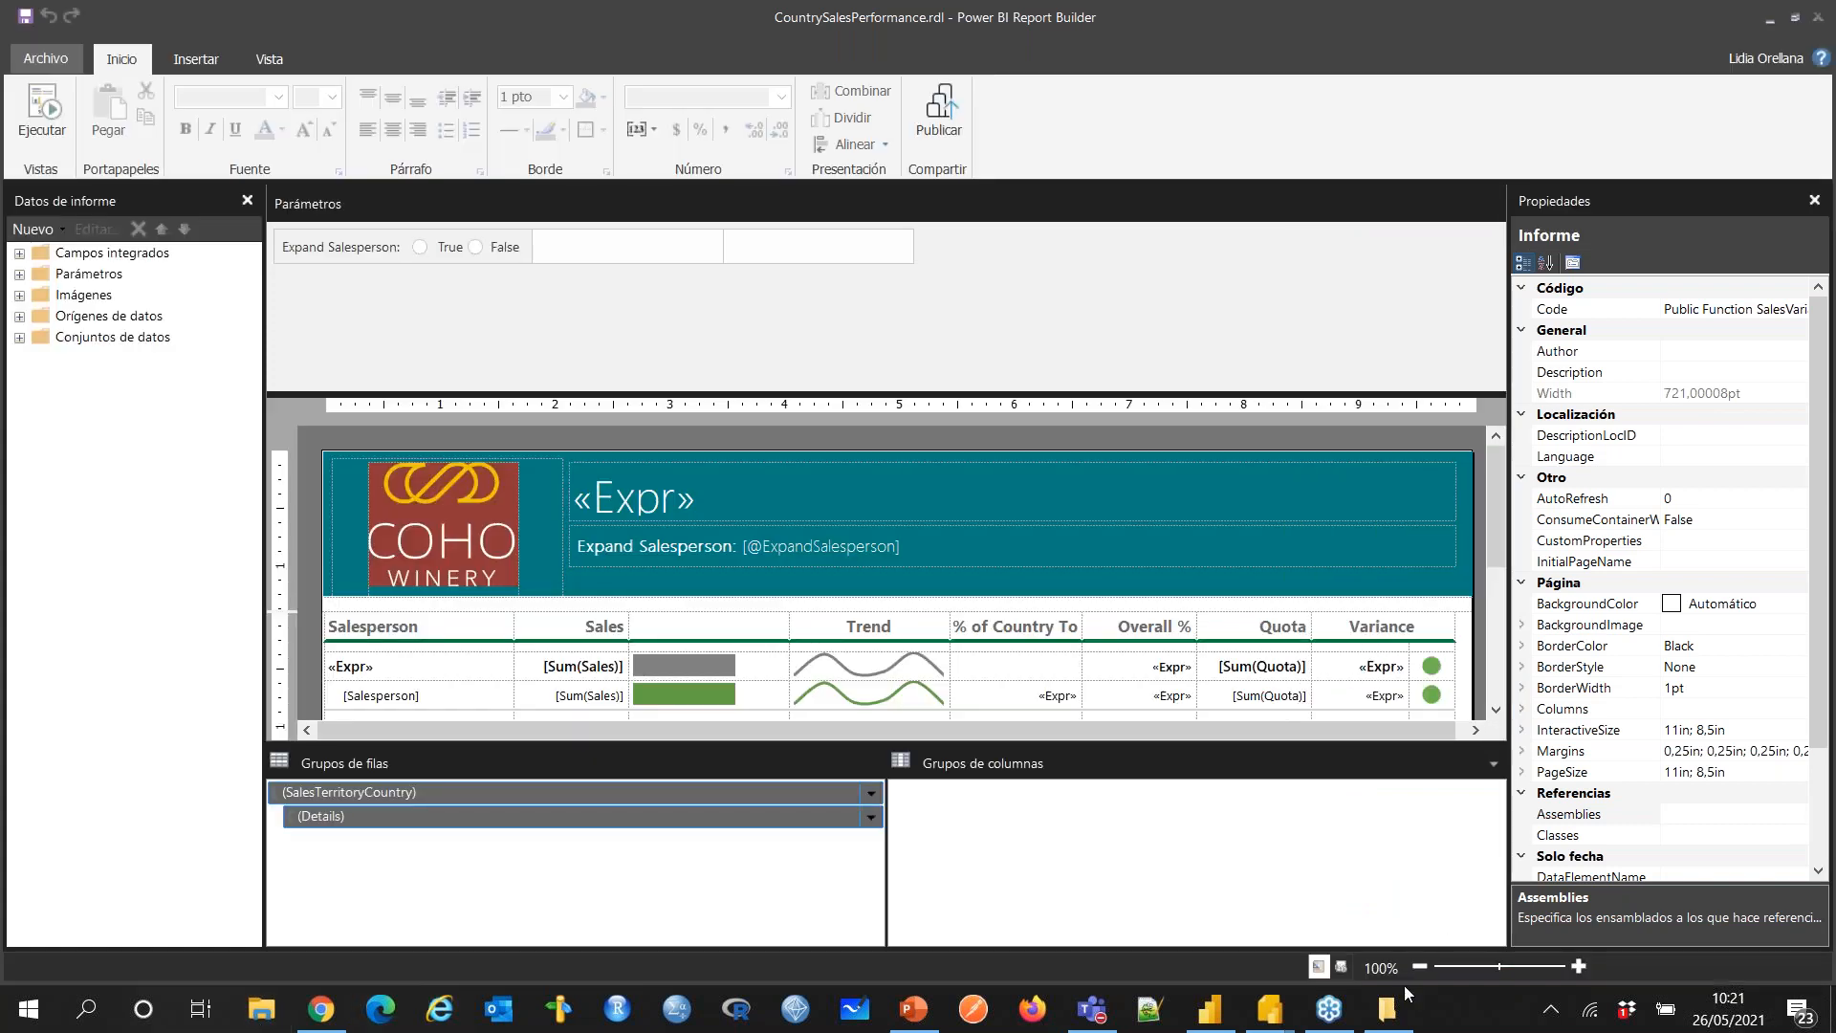
Step: Open the sample reports Invoice.rdl and Labels.rdl from the Otros demo paginado folder
left_click(1387, 1009)
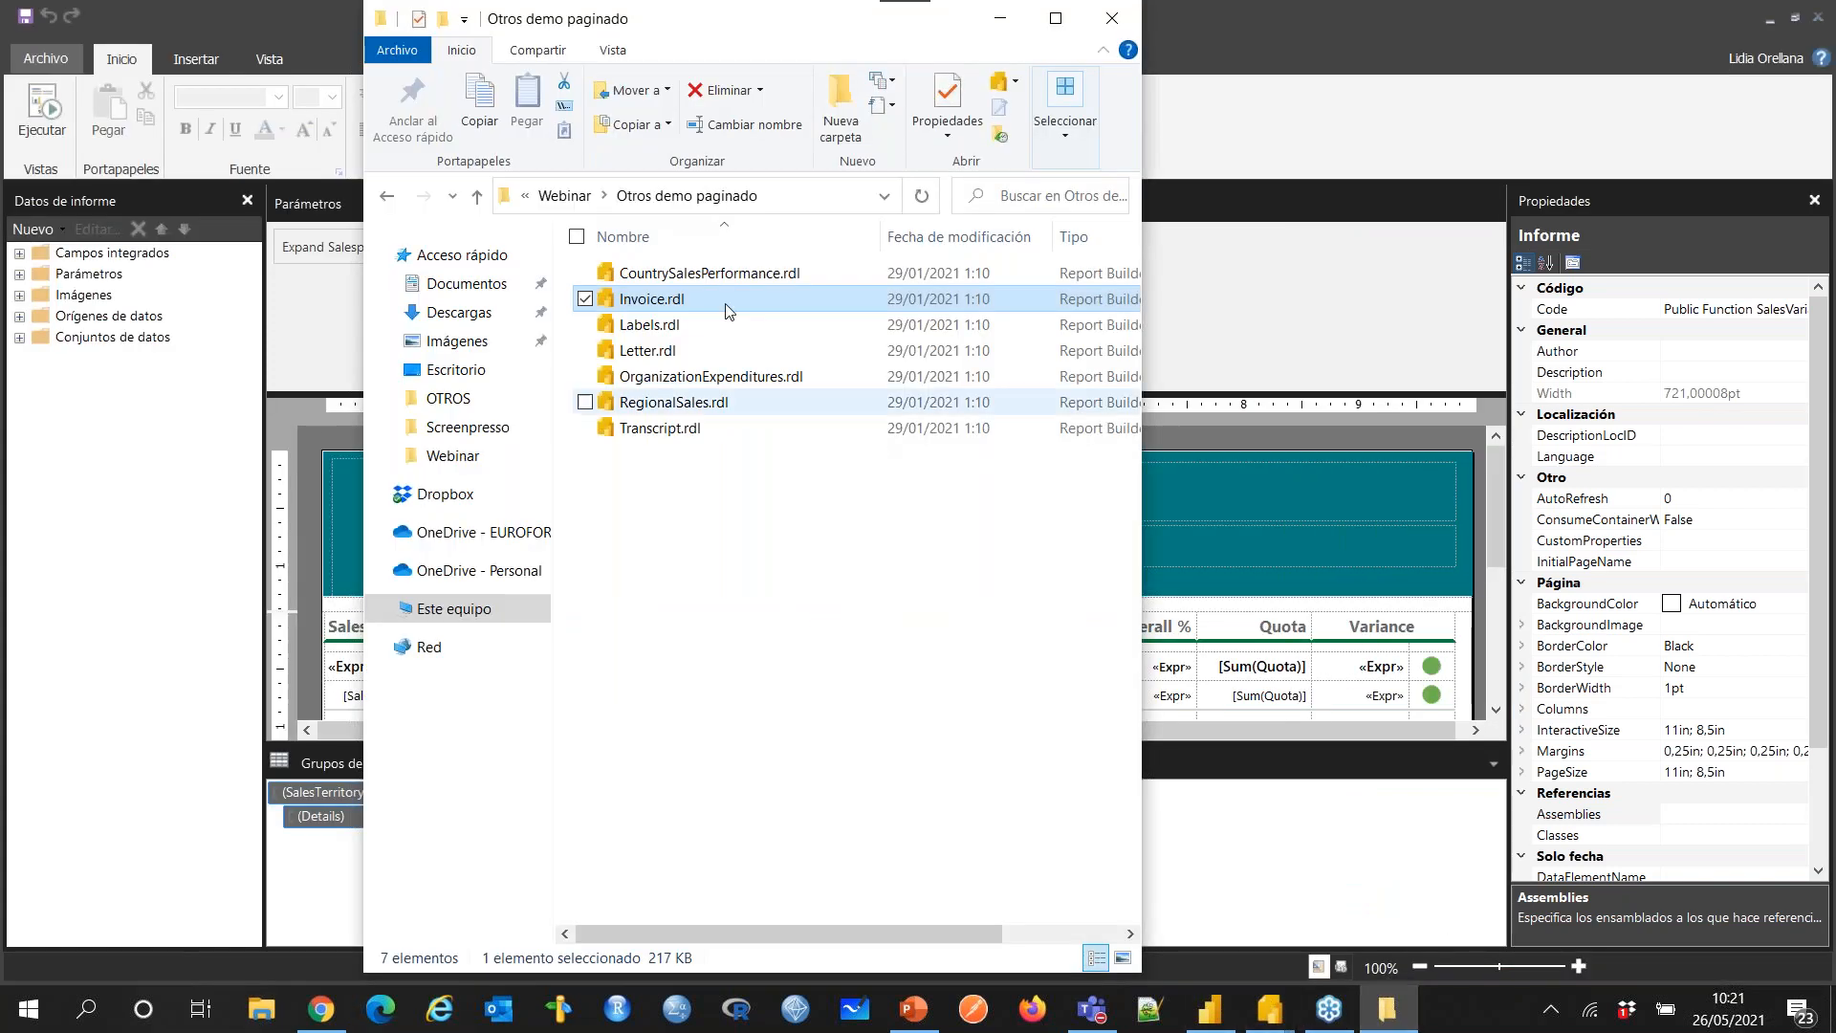
double_click(676, 300)
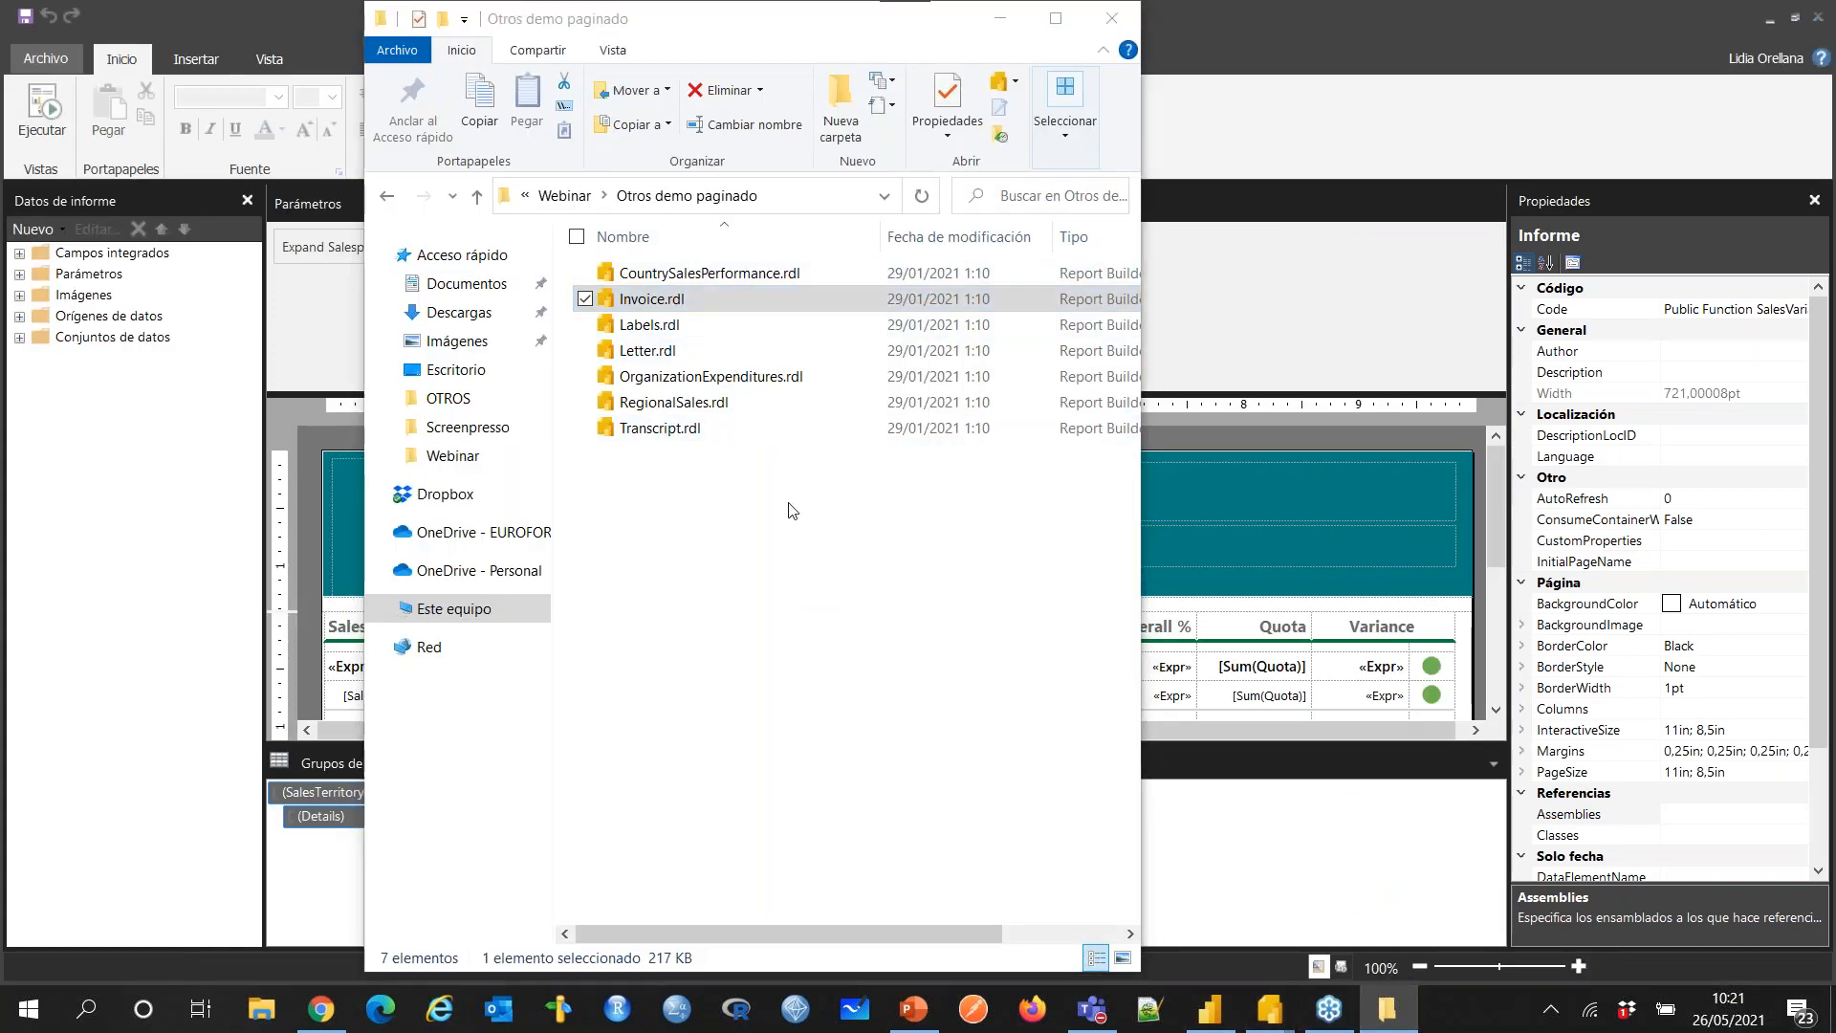
left_click(875, 750)
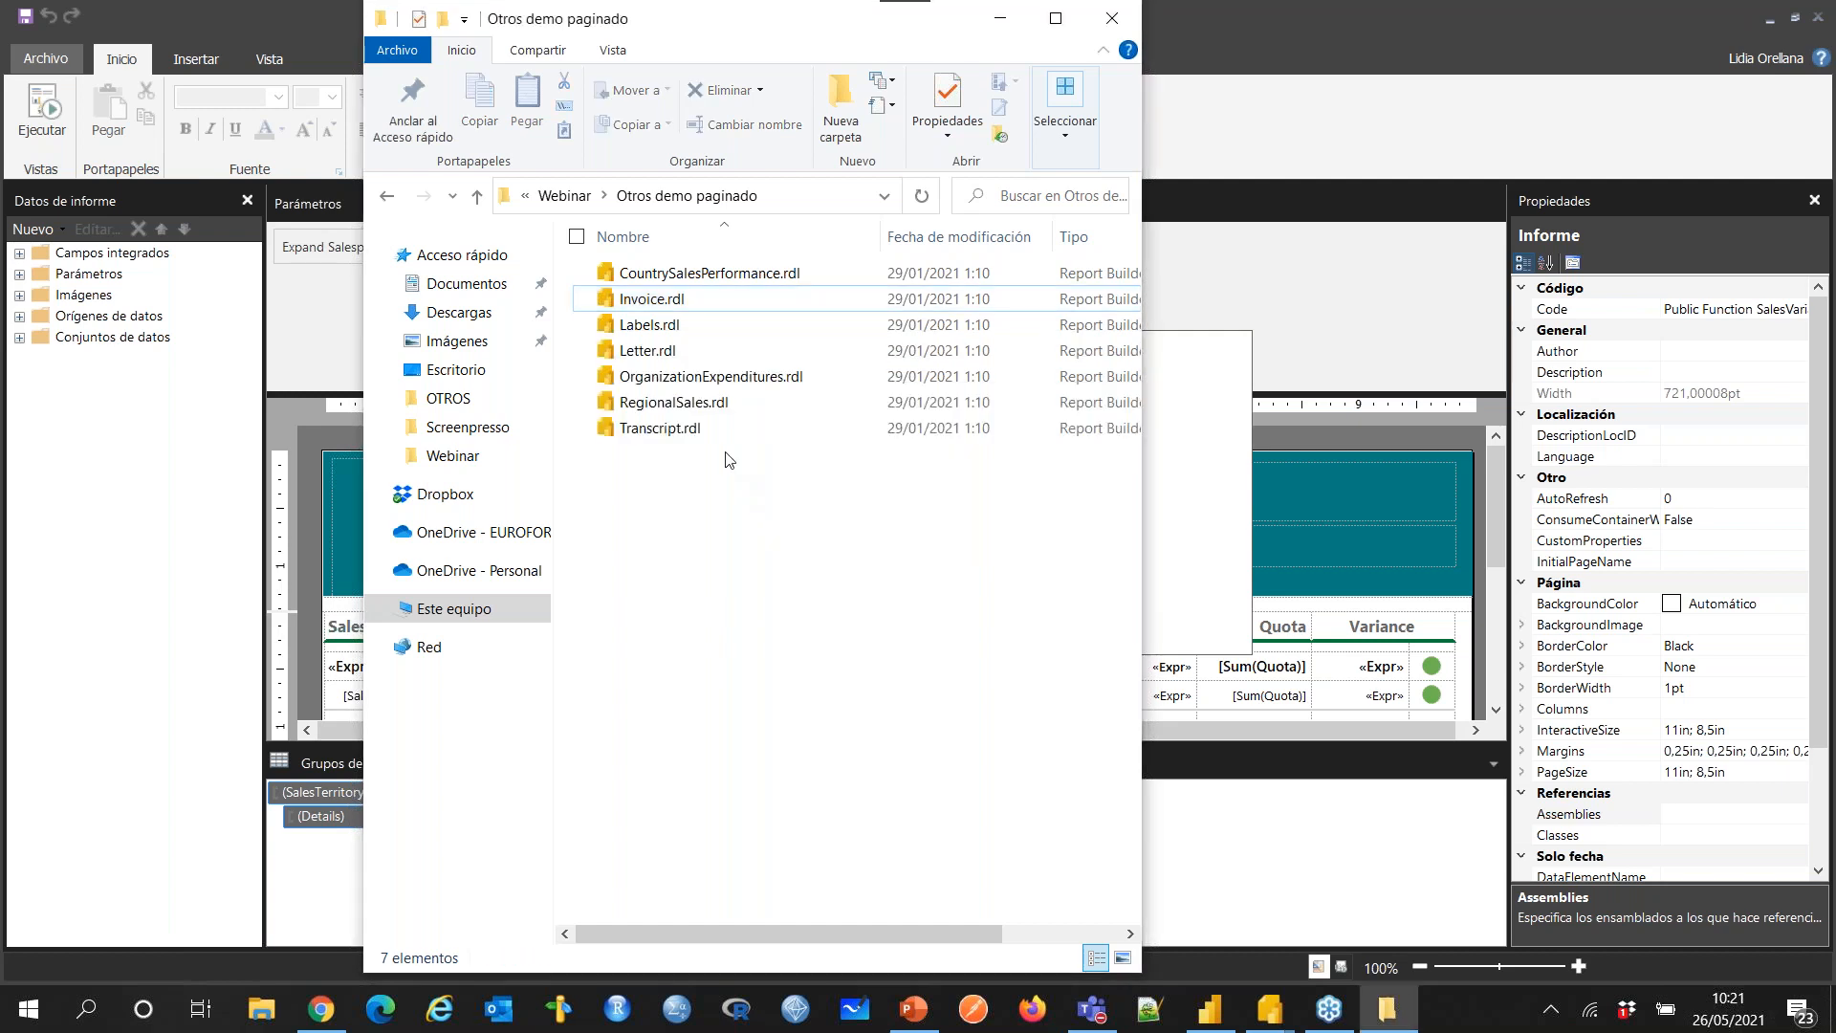
left_click(682, 329)
double_click(682, 327)
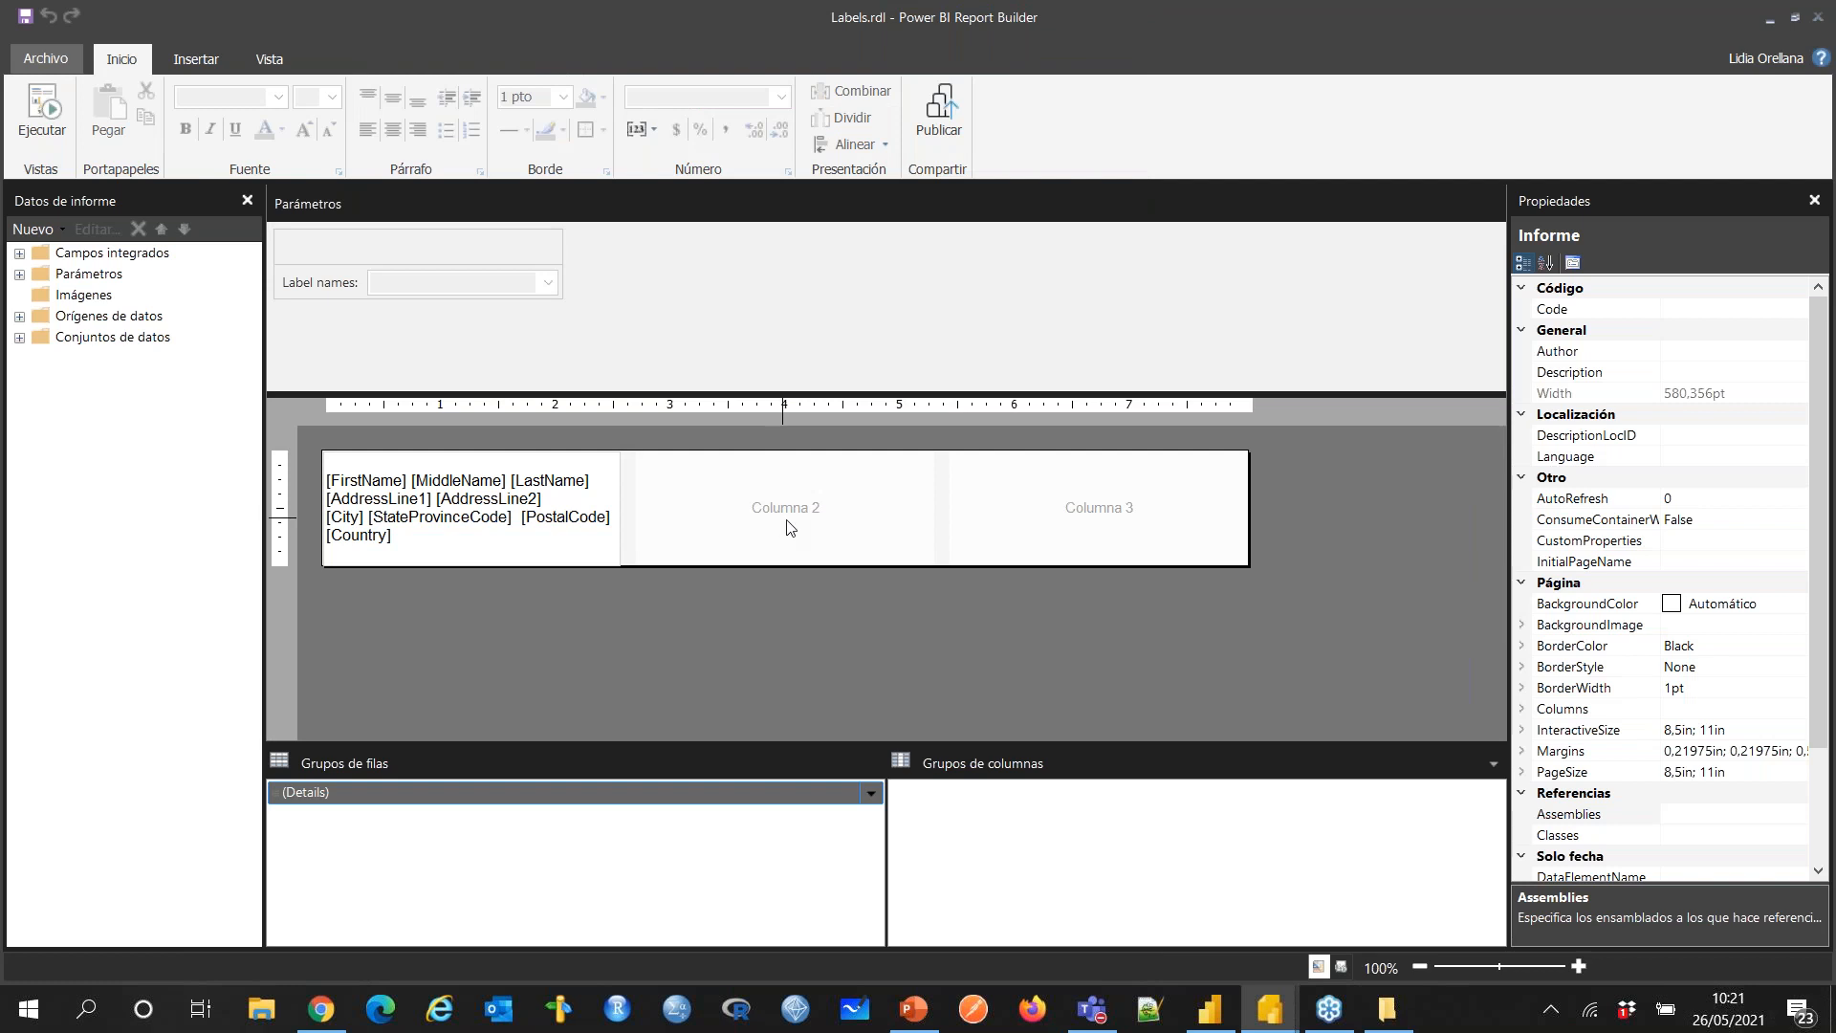
Step: Bring the CountrySalesPerformance report to the front and expand its Orígenes de datos folder
left_click(1269, 1009)
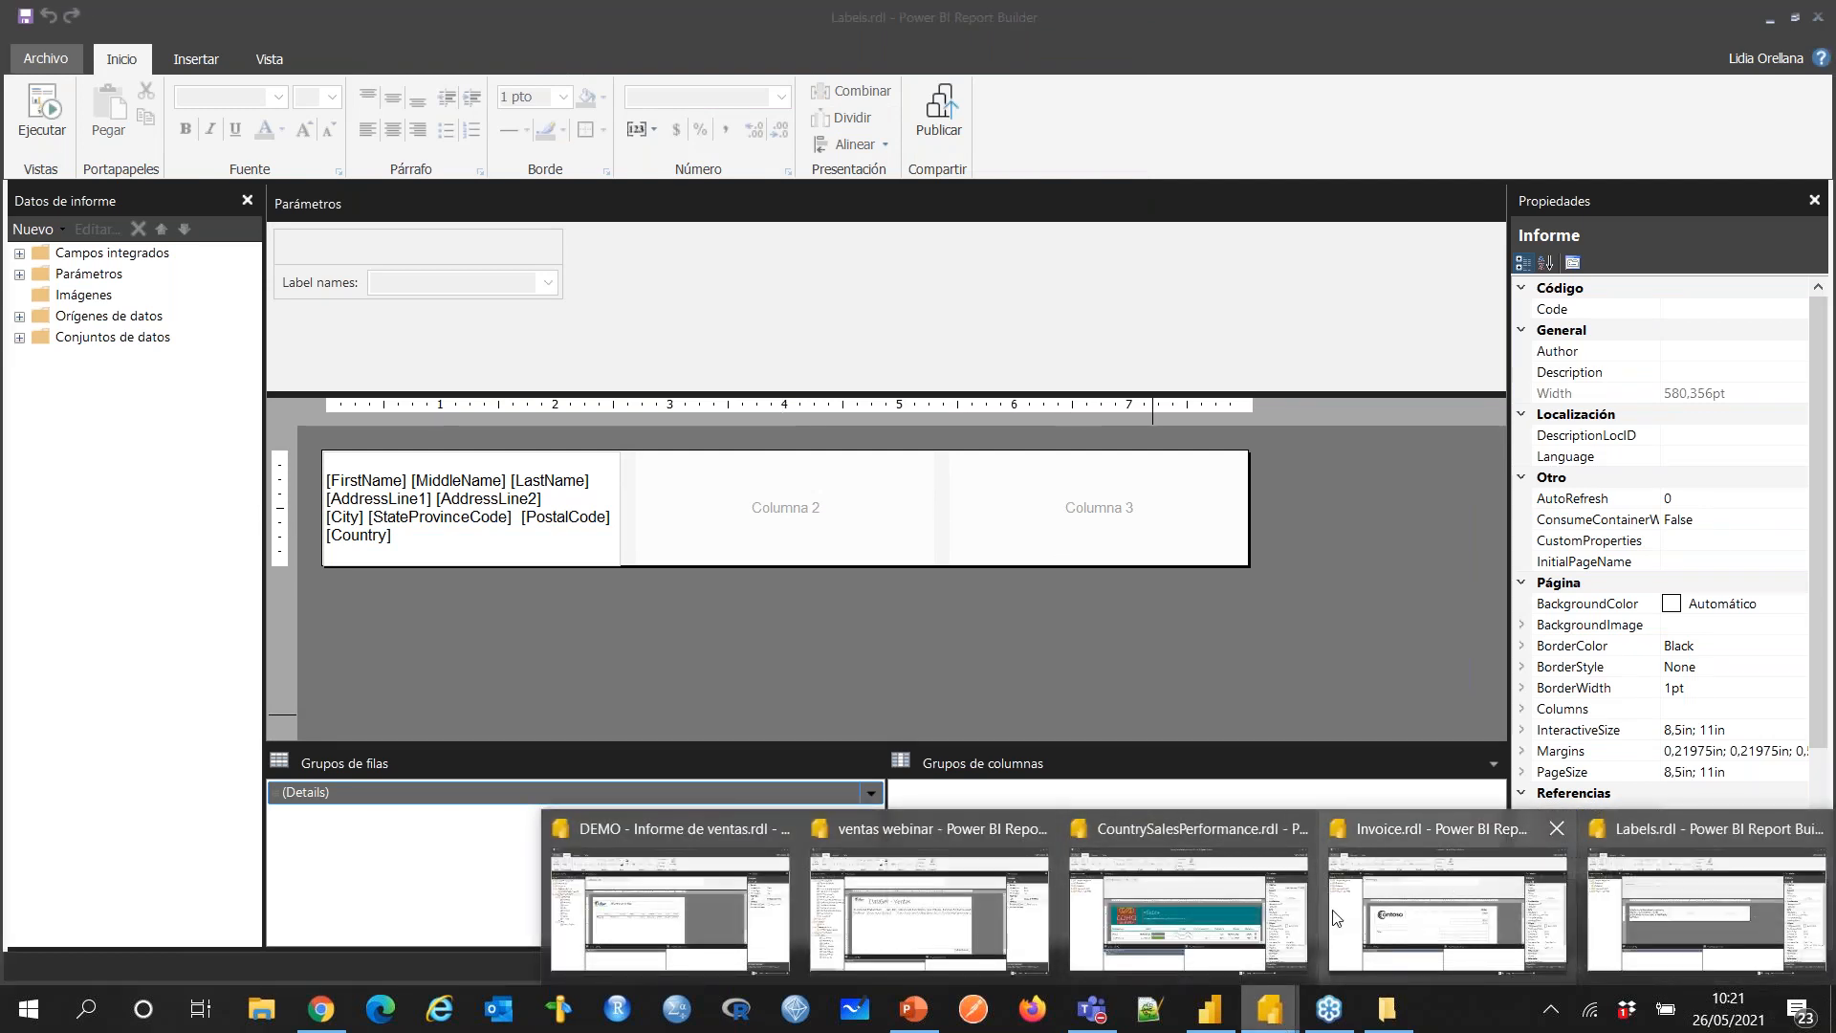
mouse_move(1321, 905)
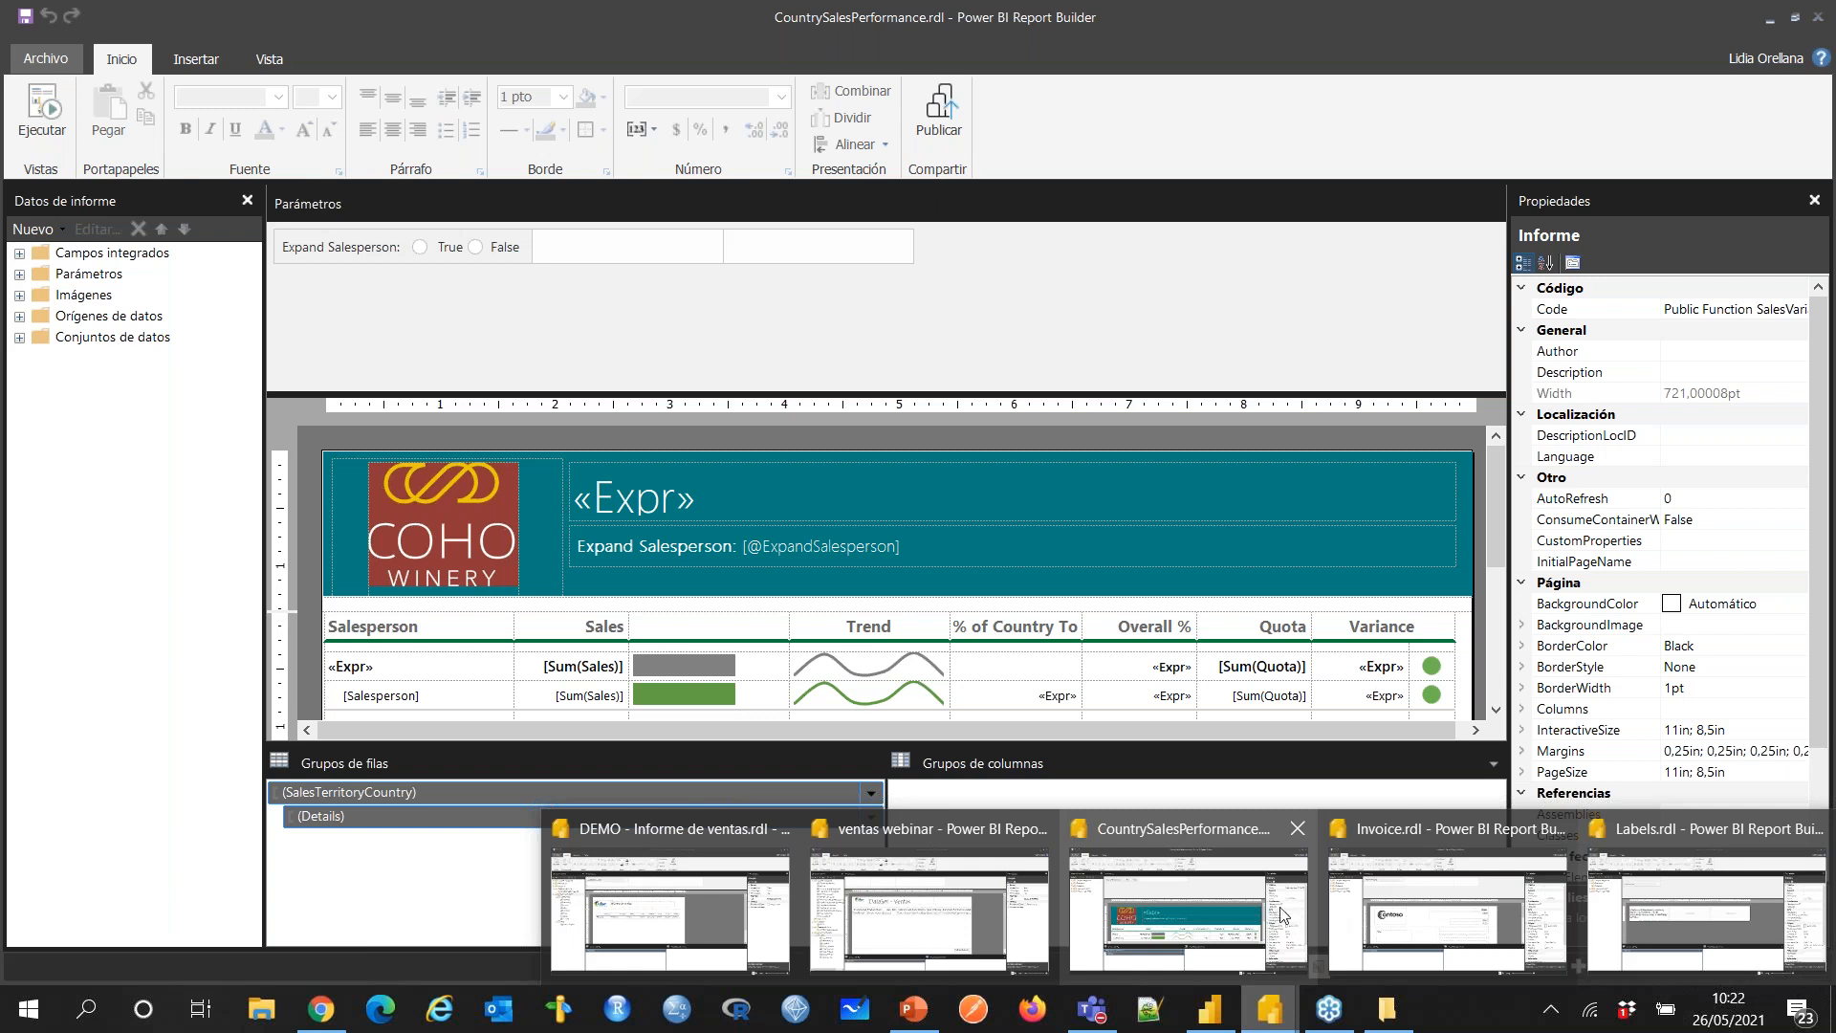
left_click(19, 316)
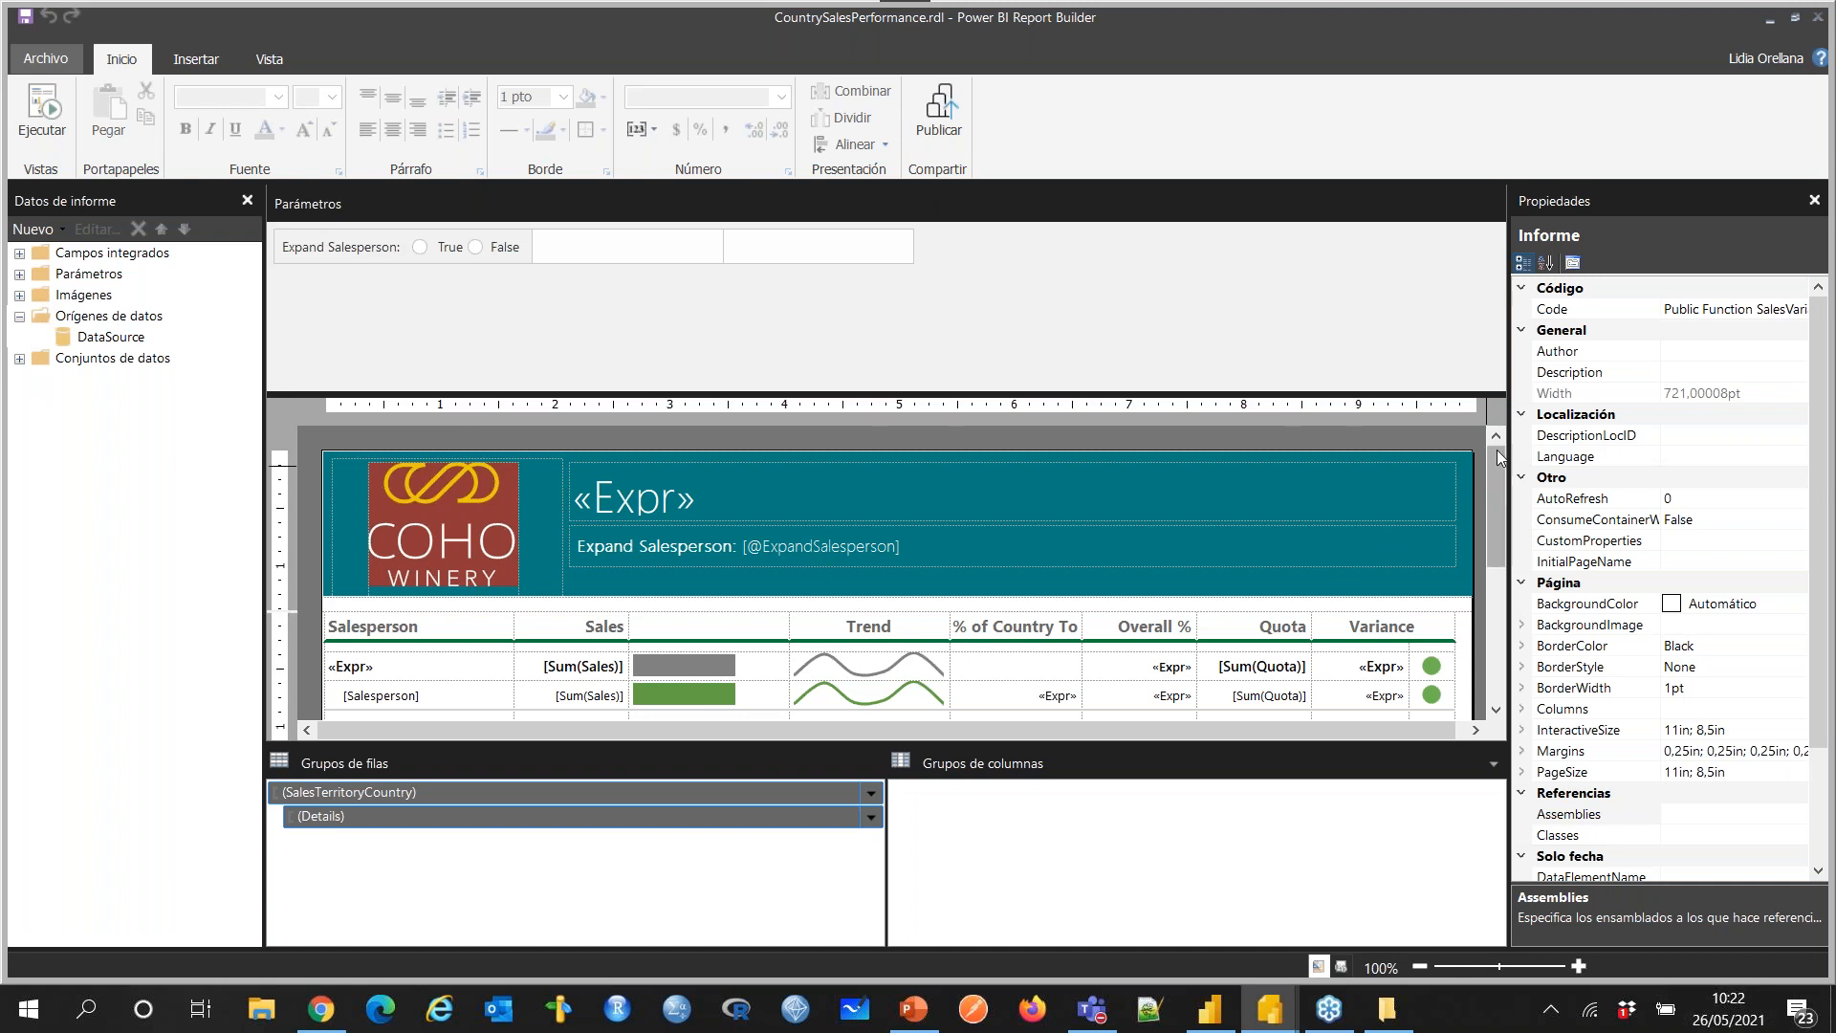
Step: Run the CountrySalesPerformance report, and collapse and re-expand the AUSTRALIA group
scroll(1500, 509, "down", 5)
scroll(1480, 460, "up", 5)
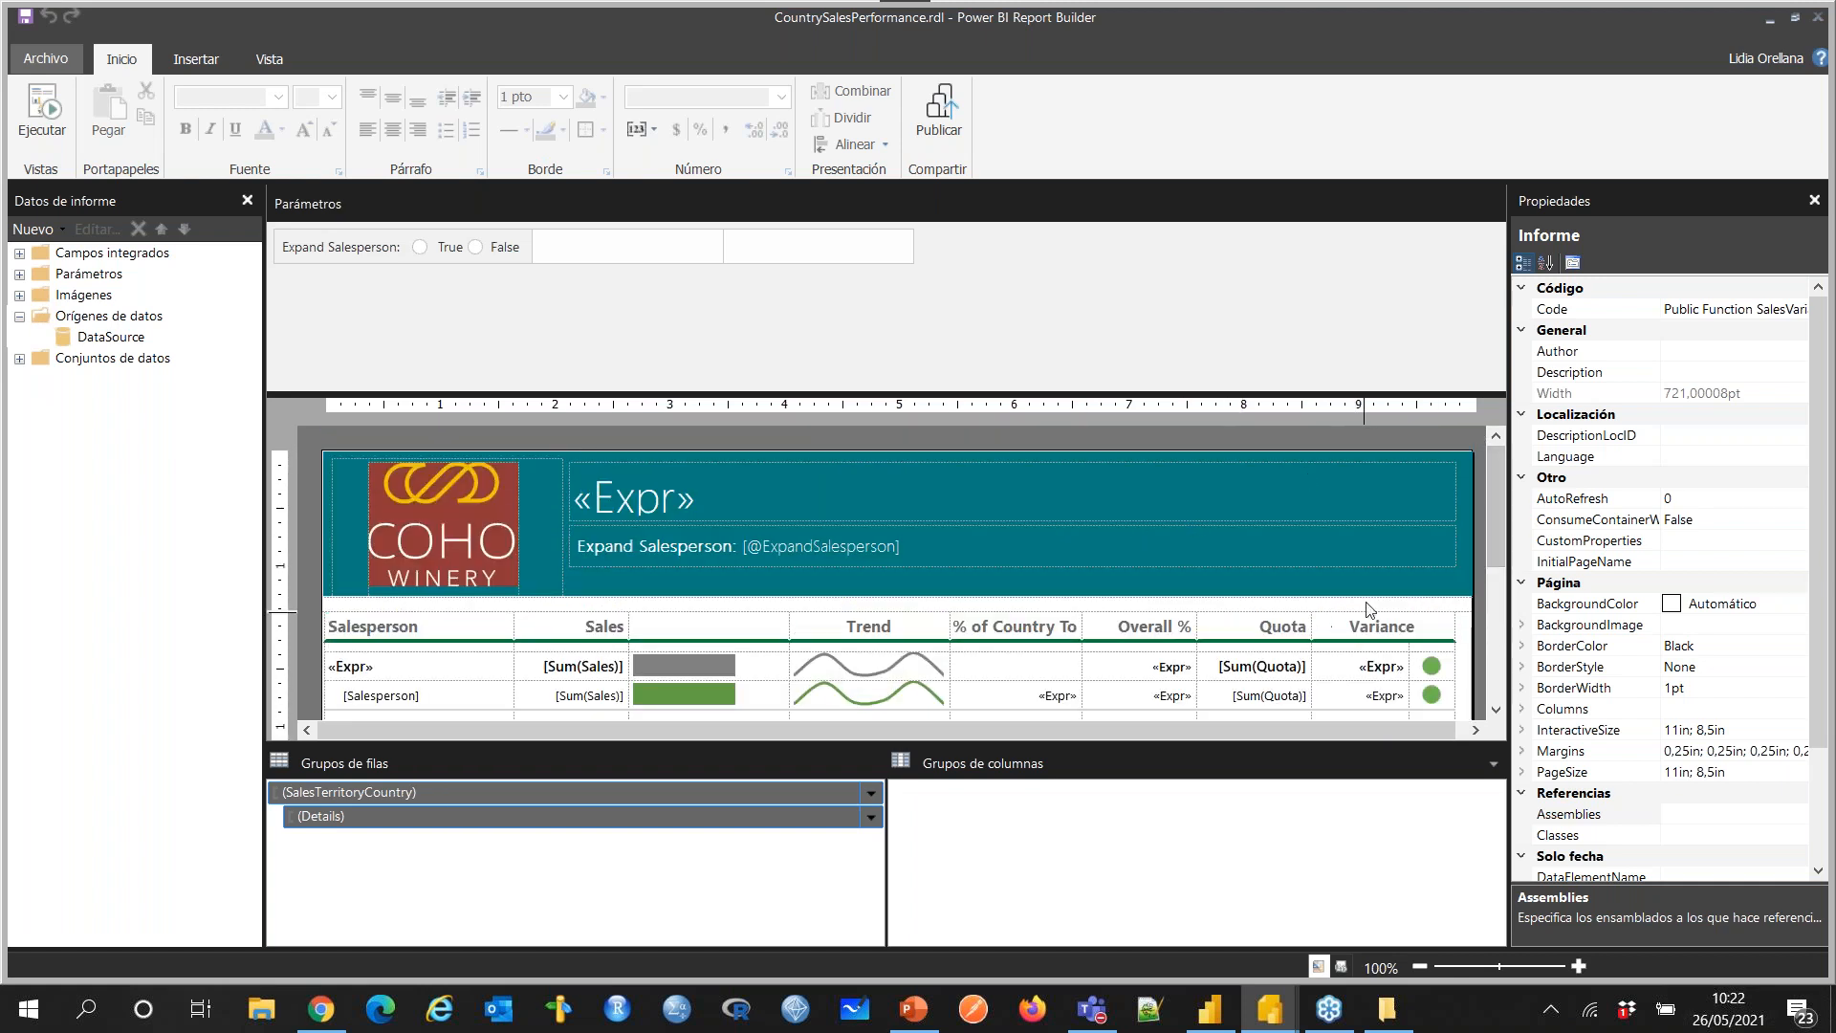
mouse_move(1490, 506)
left_mouse_down()
mouse_move(1483, 577)
mouse_move(1491, 504)
left_mouse_up()
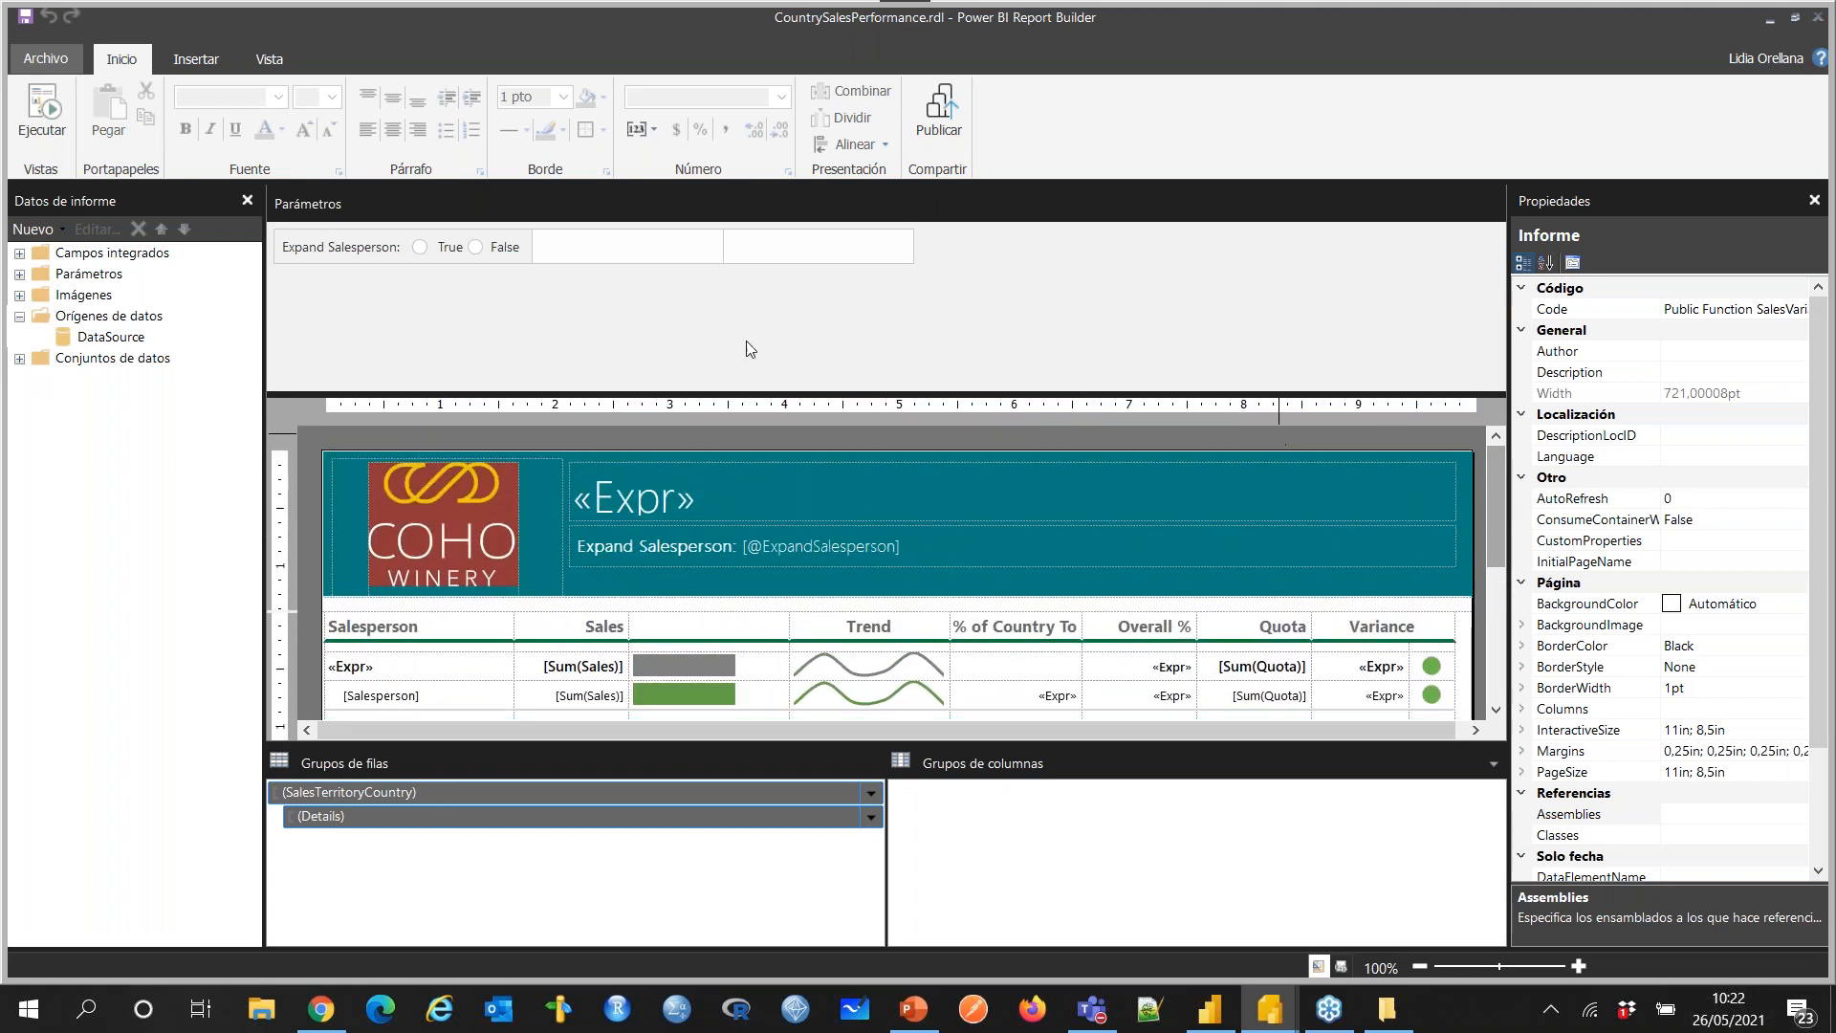
left_click(48, 120)
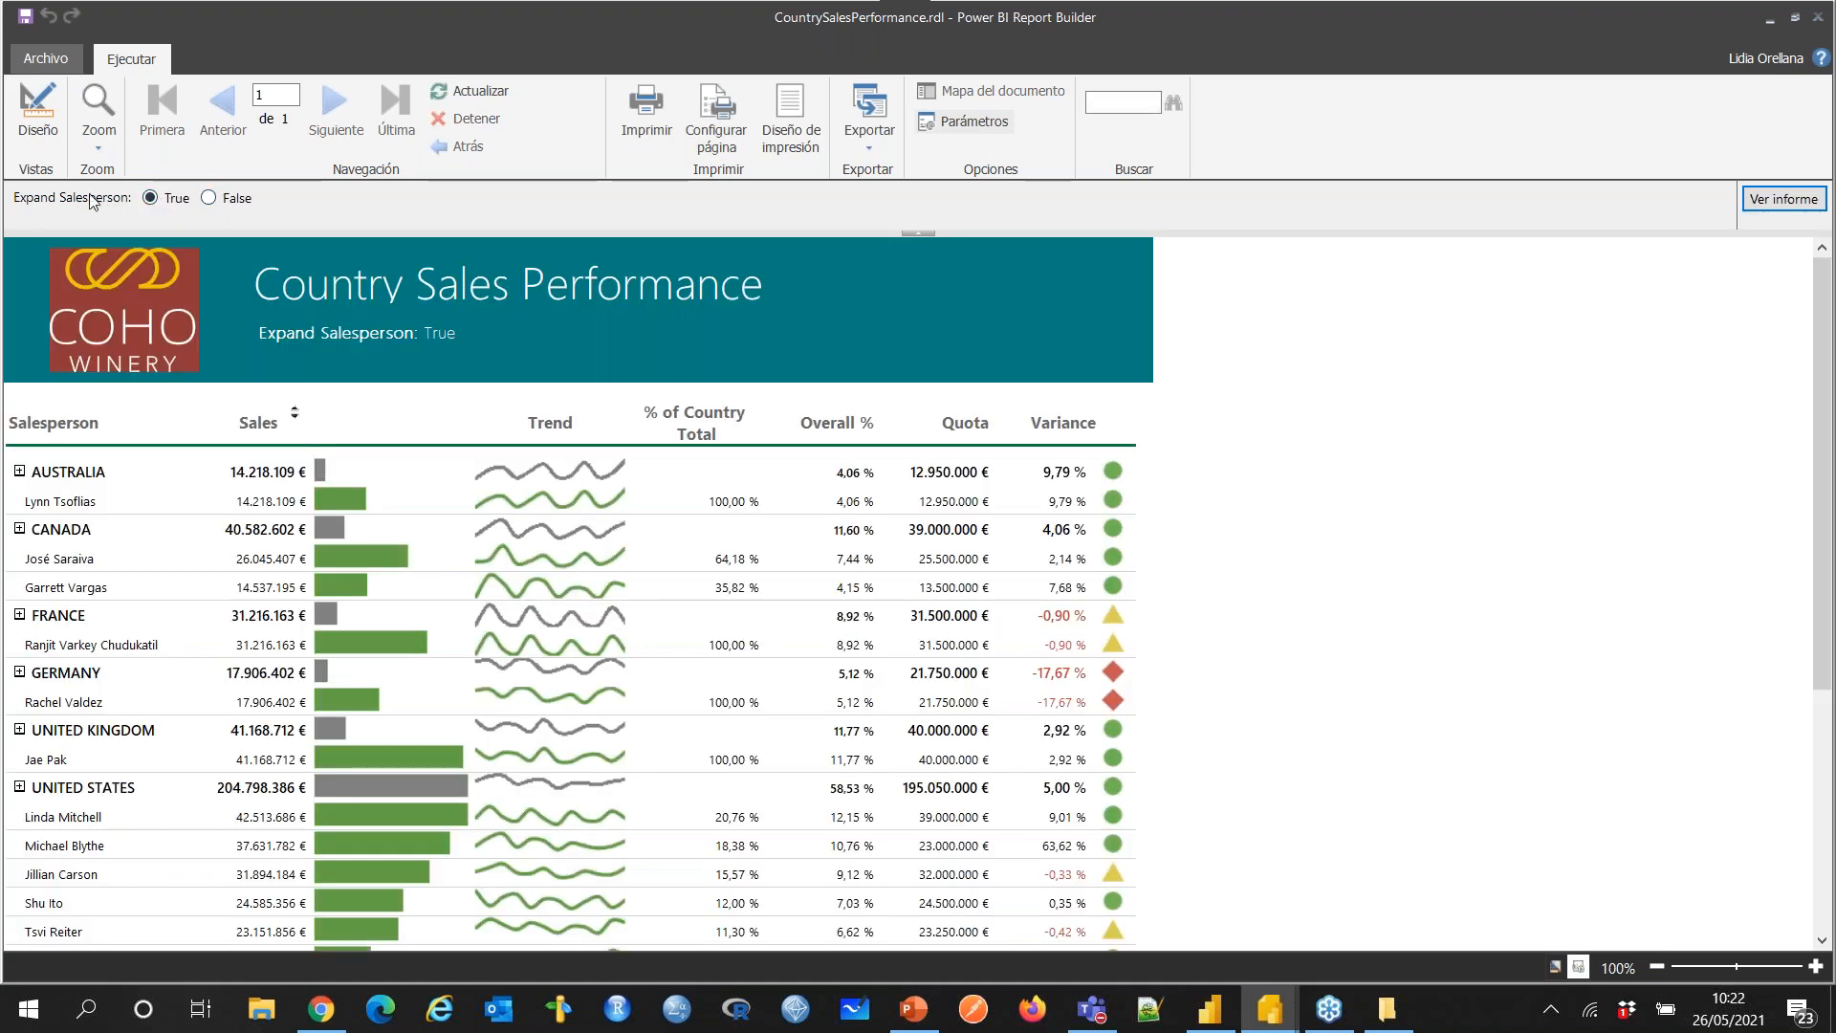
left_click(19, 471)
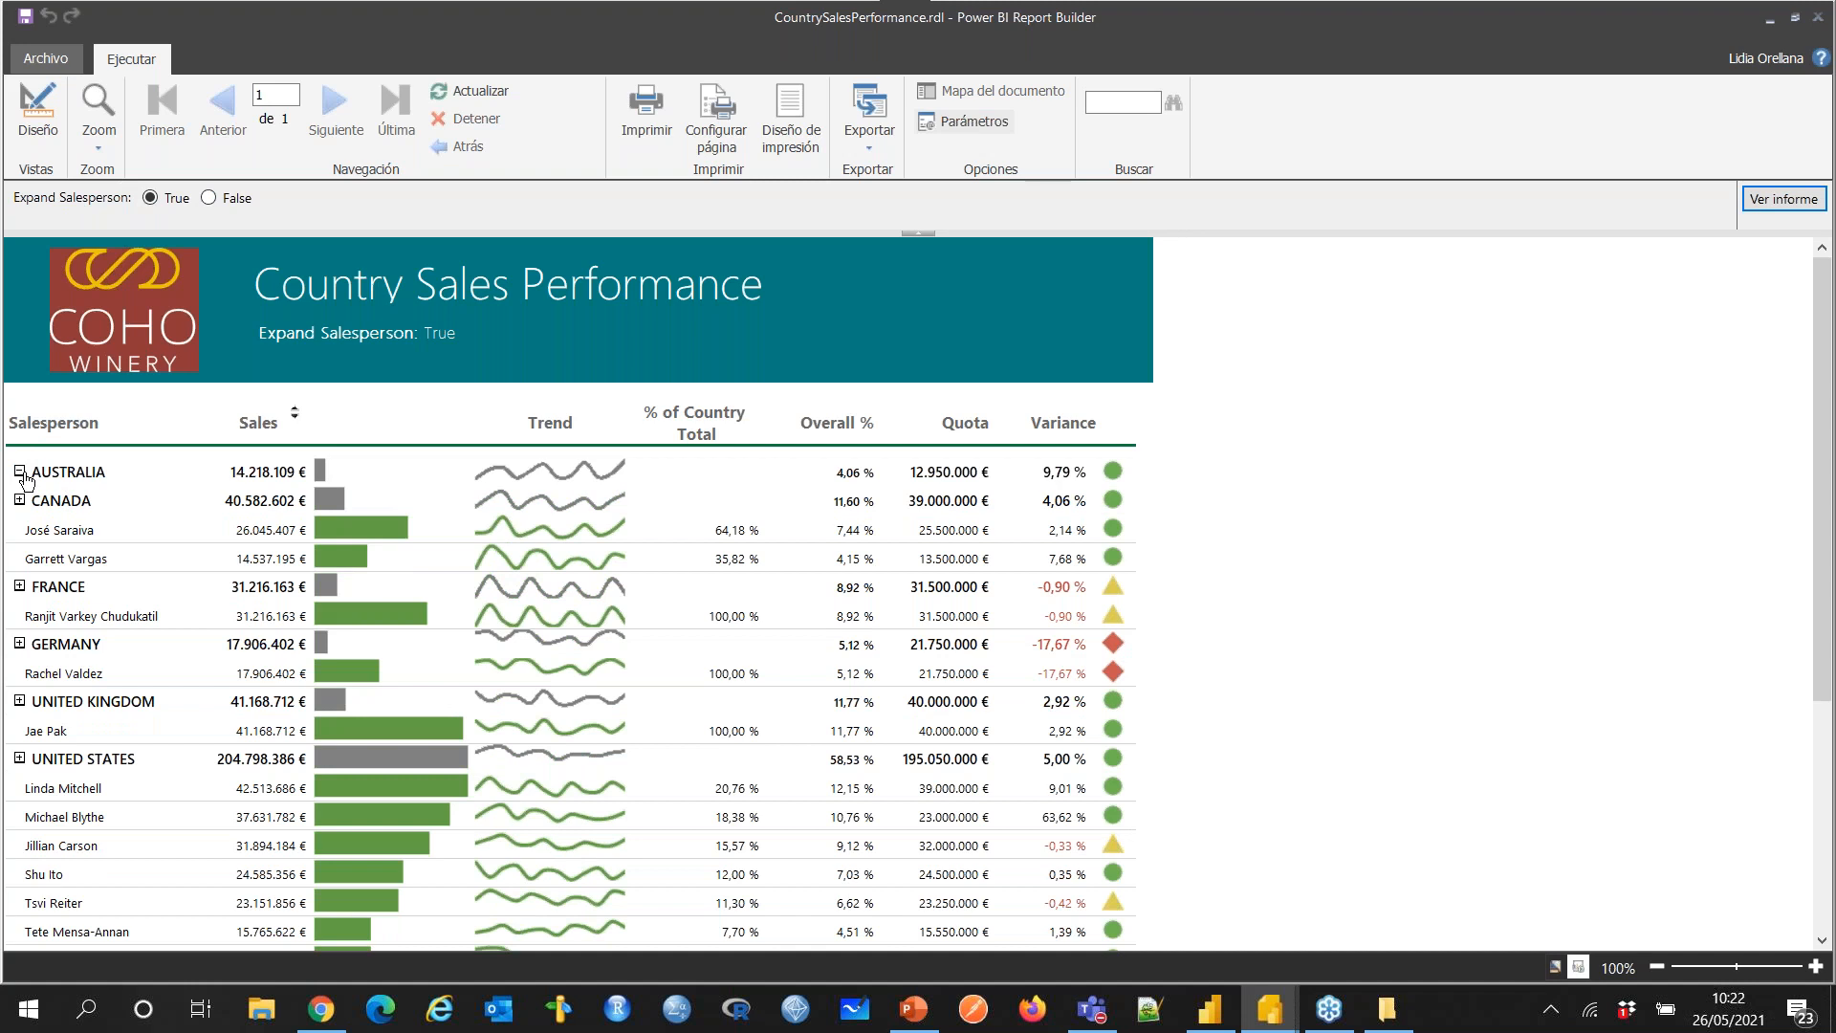
left_click(19, 470)
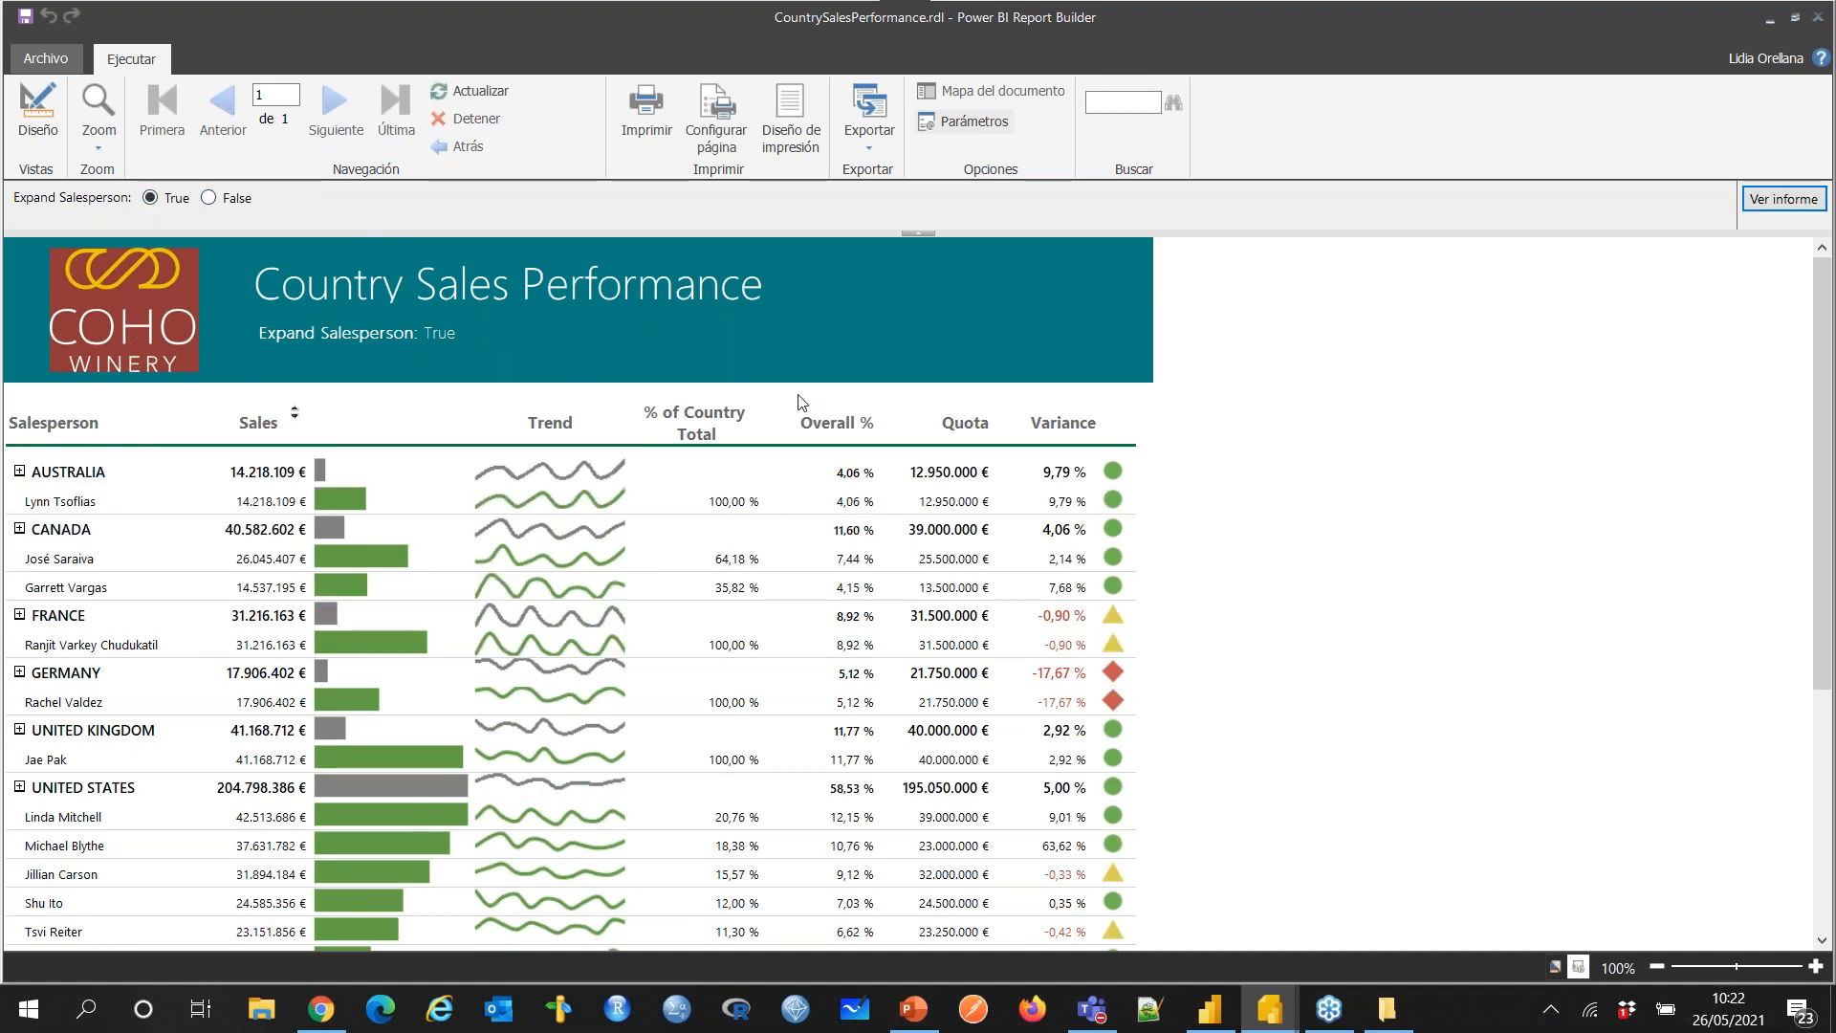
Step: Examine the Country Sales Performance report's country and salesperson rows down to the TOTAL row and disclaimer
scroll(1259, 450, "down", 5)
scroll(1275, 462, "down", 3)
scroll(1243, 450, "up", 10)
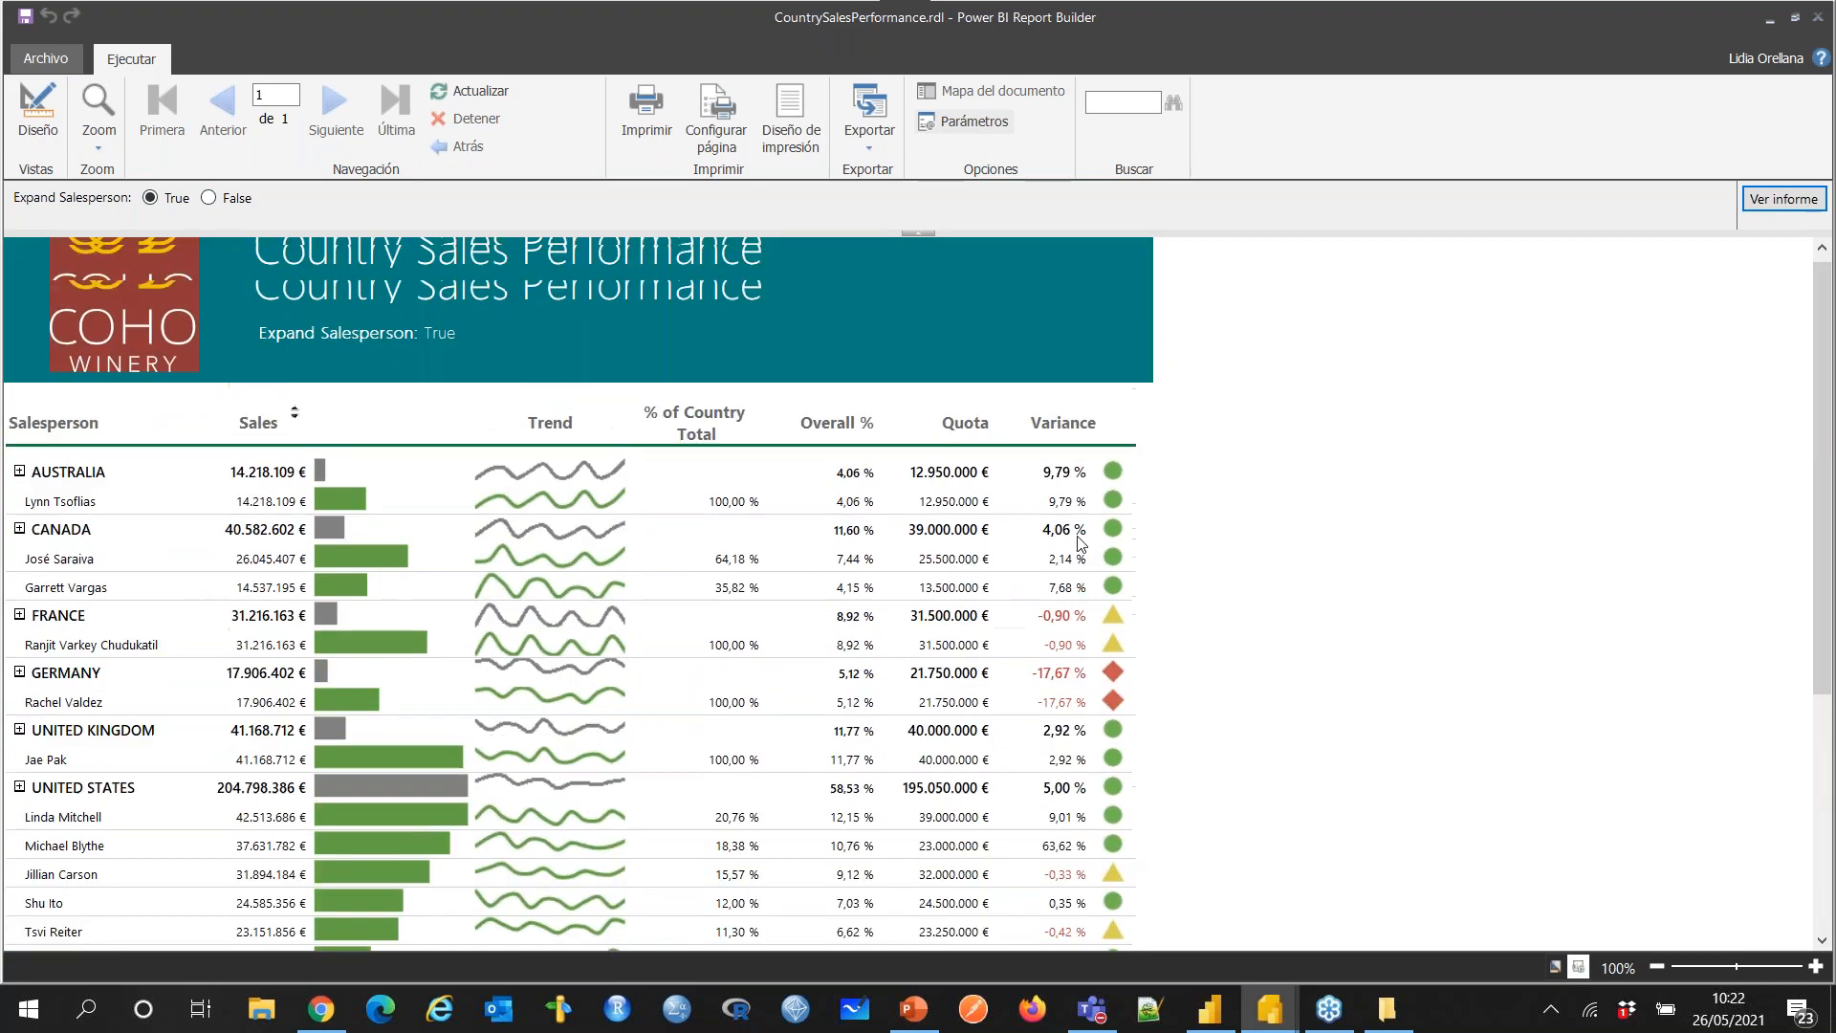
scroll(940, 375, "down", 1)
scroll(940, 376, "down", 5)
scroll(1116, 471, "up", 7)
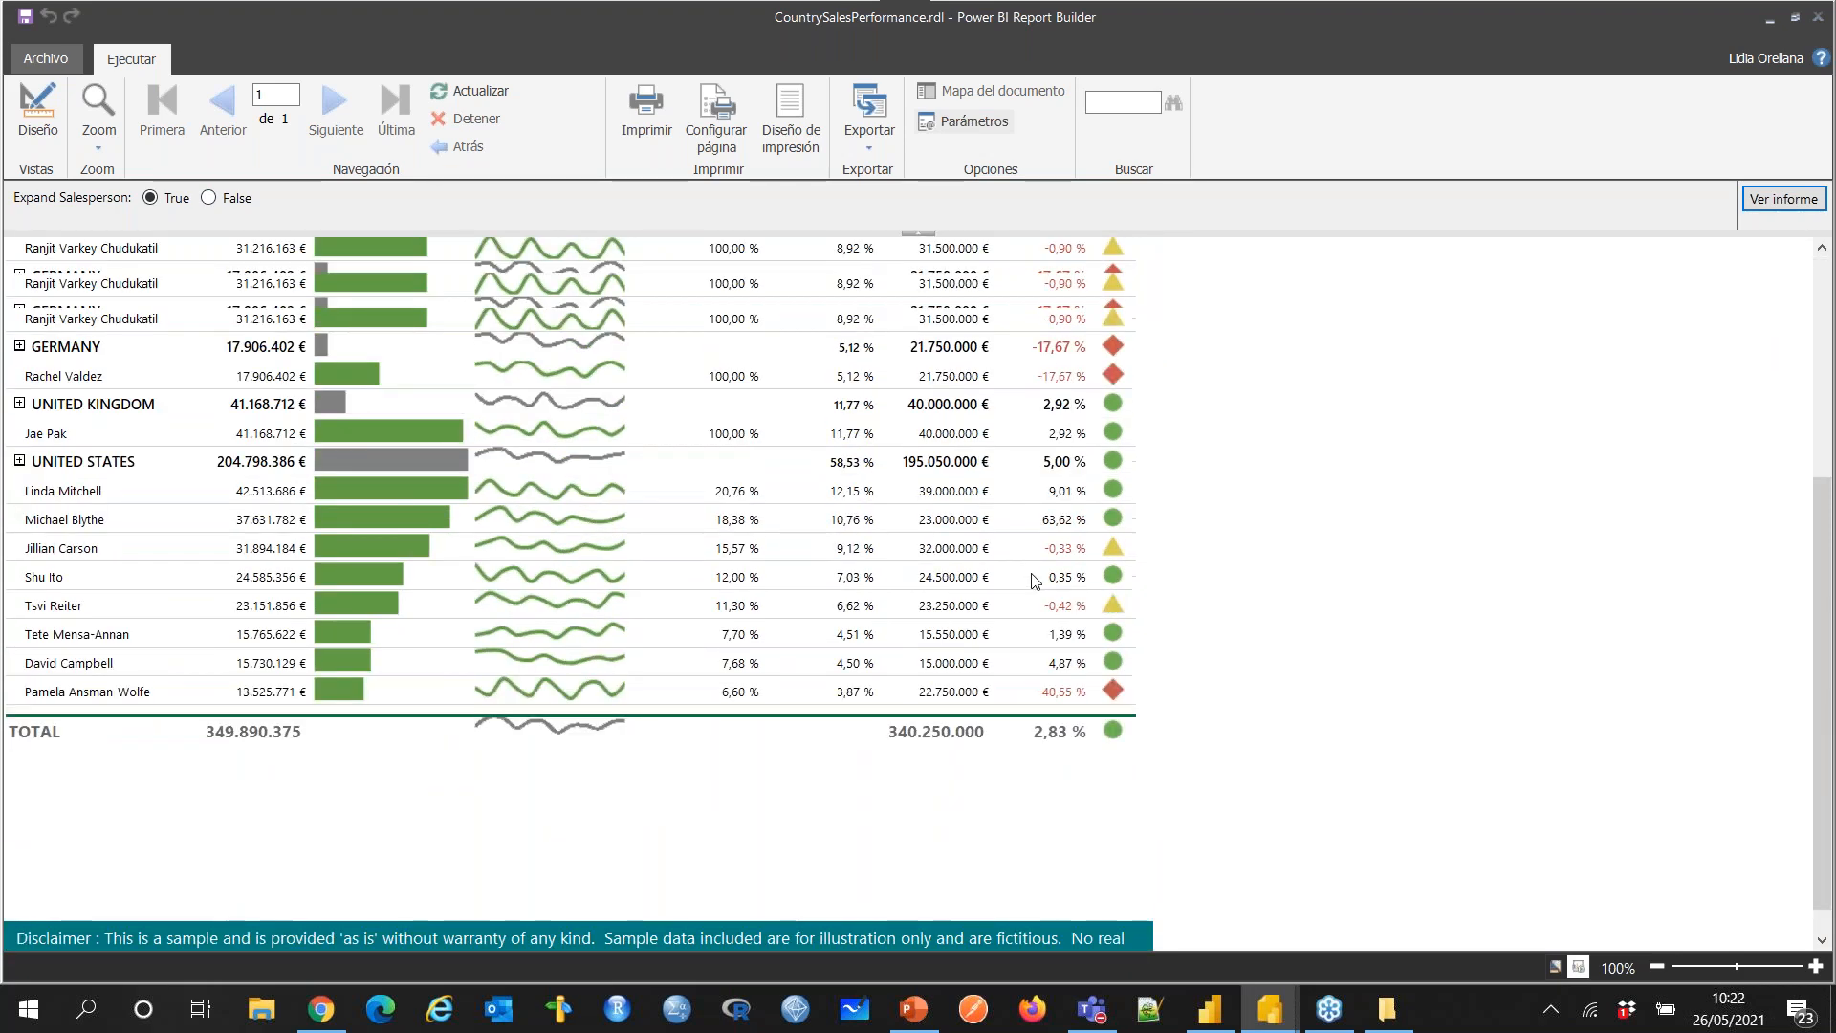
scroll(669, 412, "down", 5)
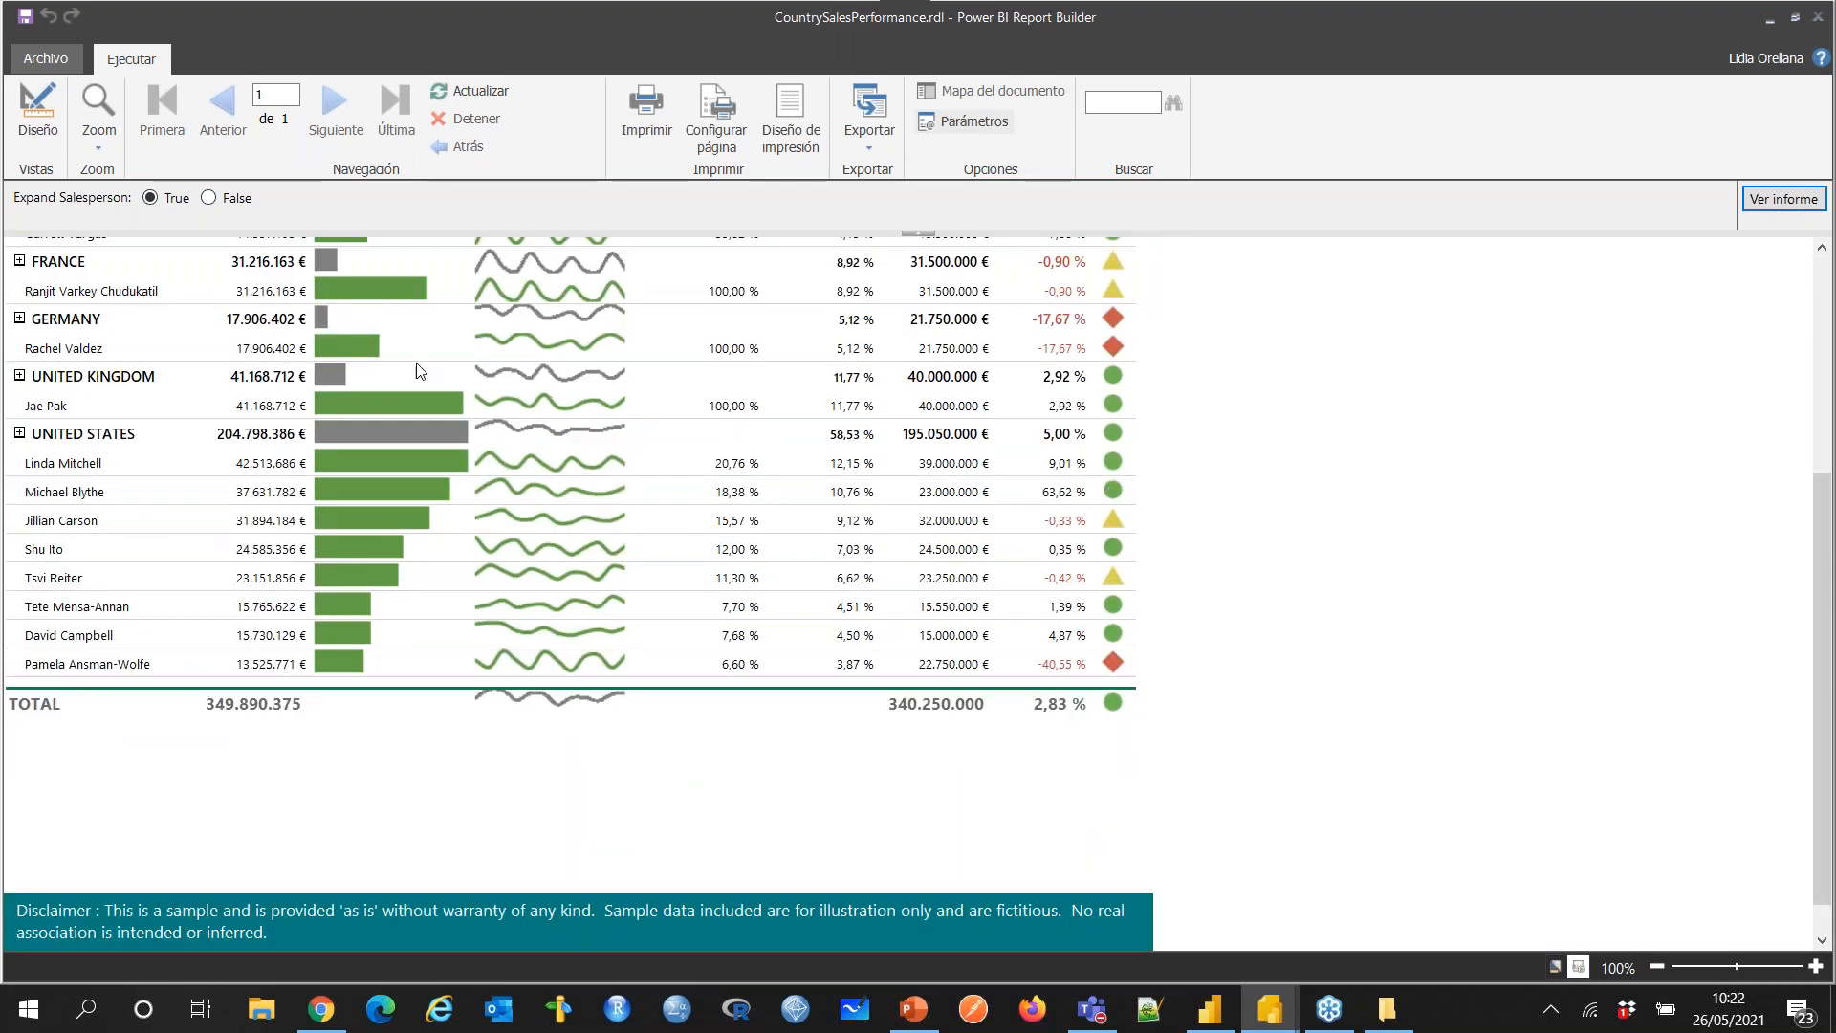
scroll(409, 369, "down", 1)
scroll(493, 292, "up", 9)
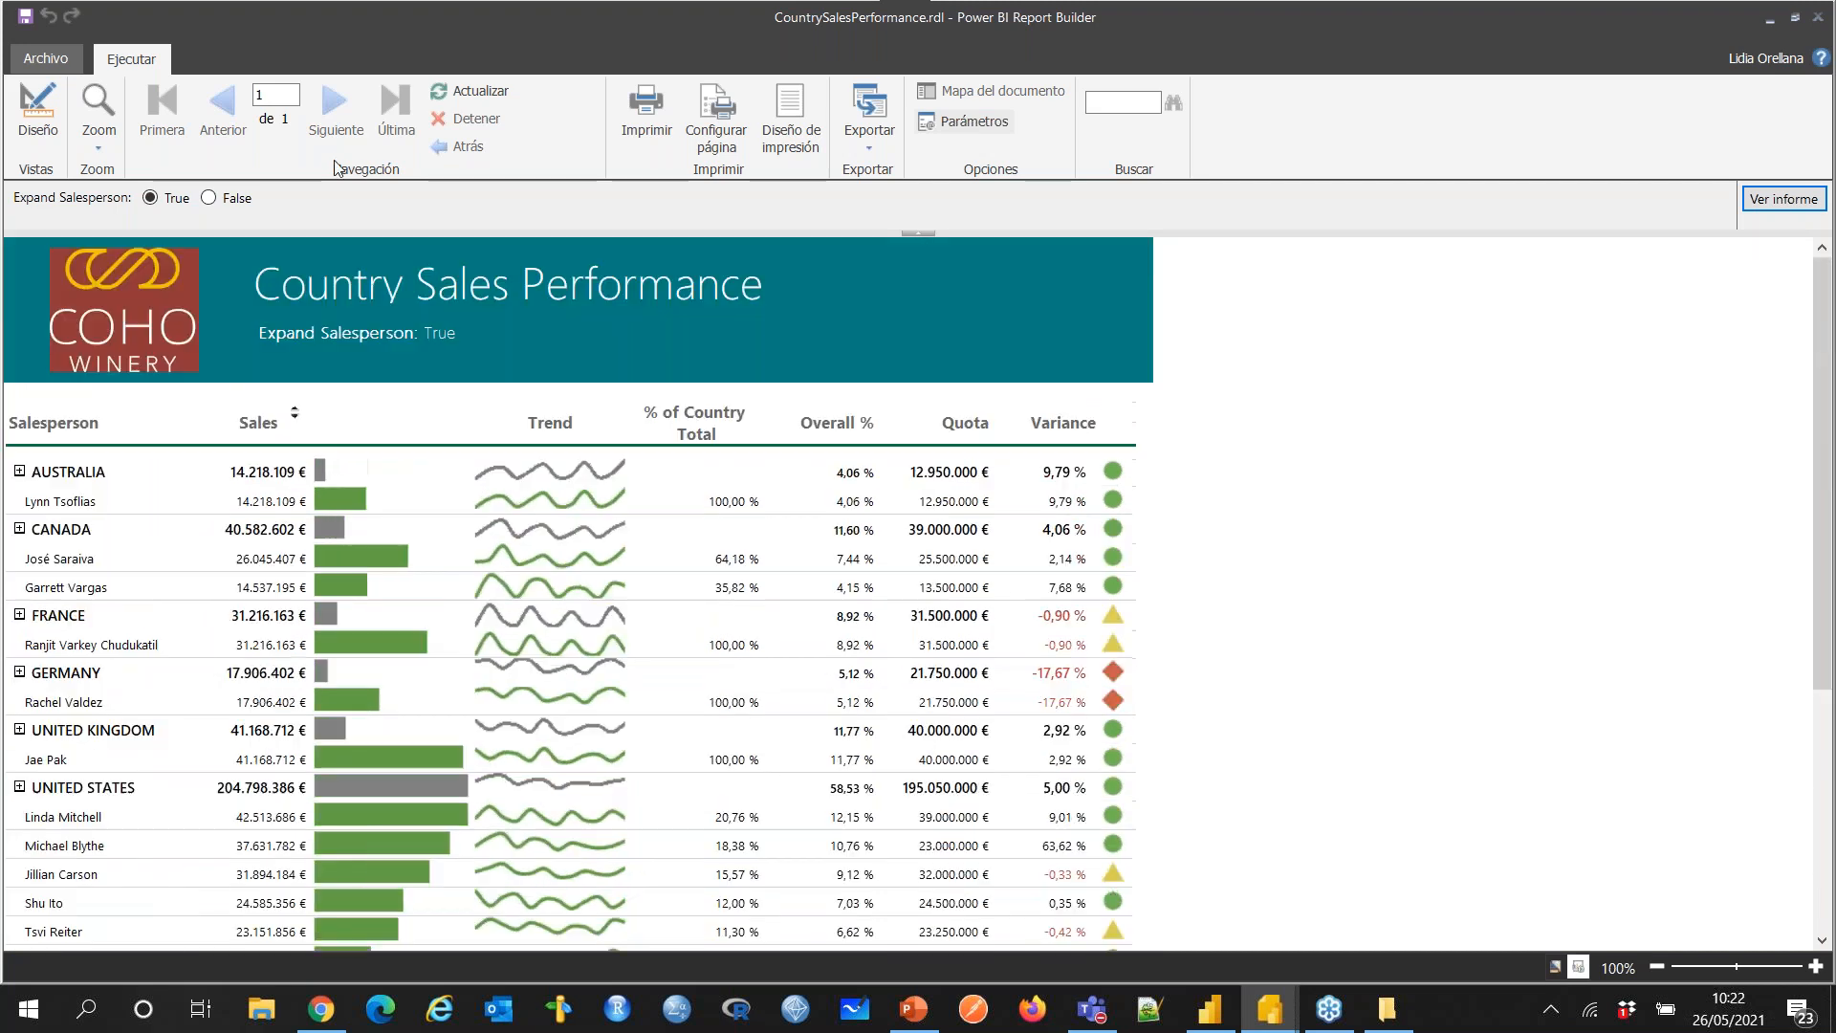
Step: Show the Country Sales Performance report in print layout and look through its two pages
left_click(801, 110)
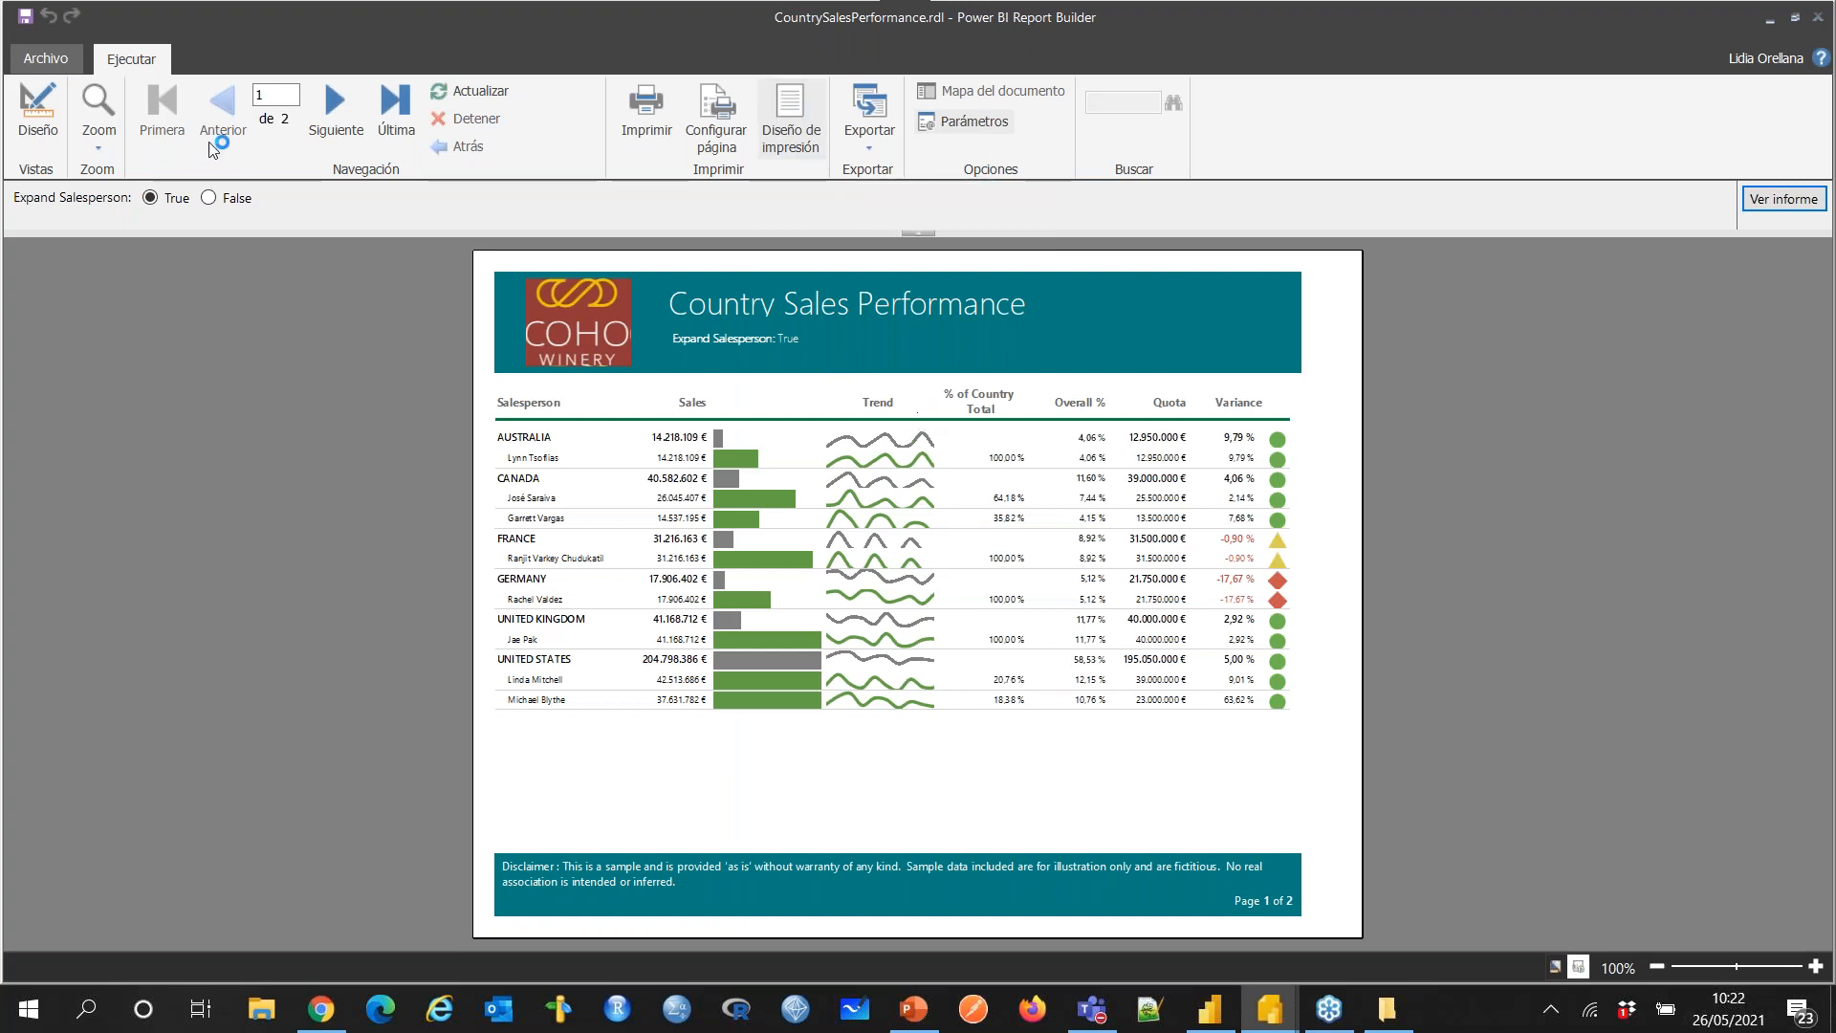
left_click(337, 112)
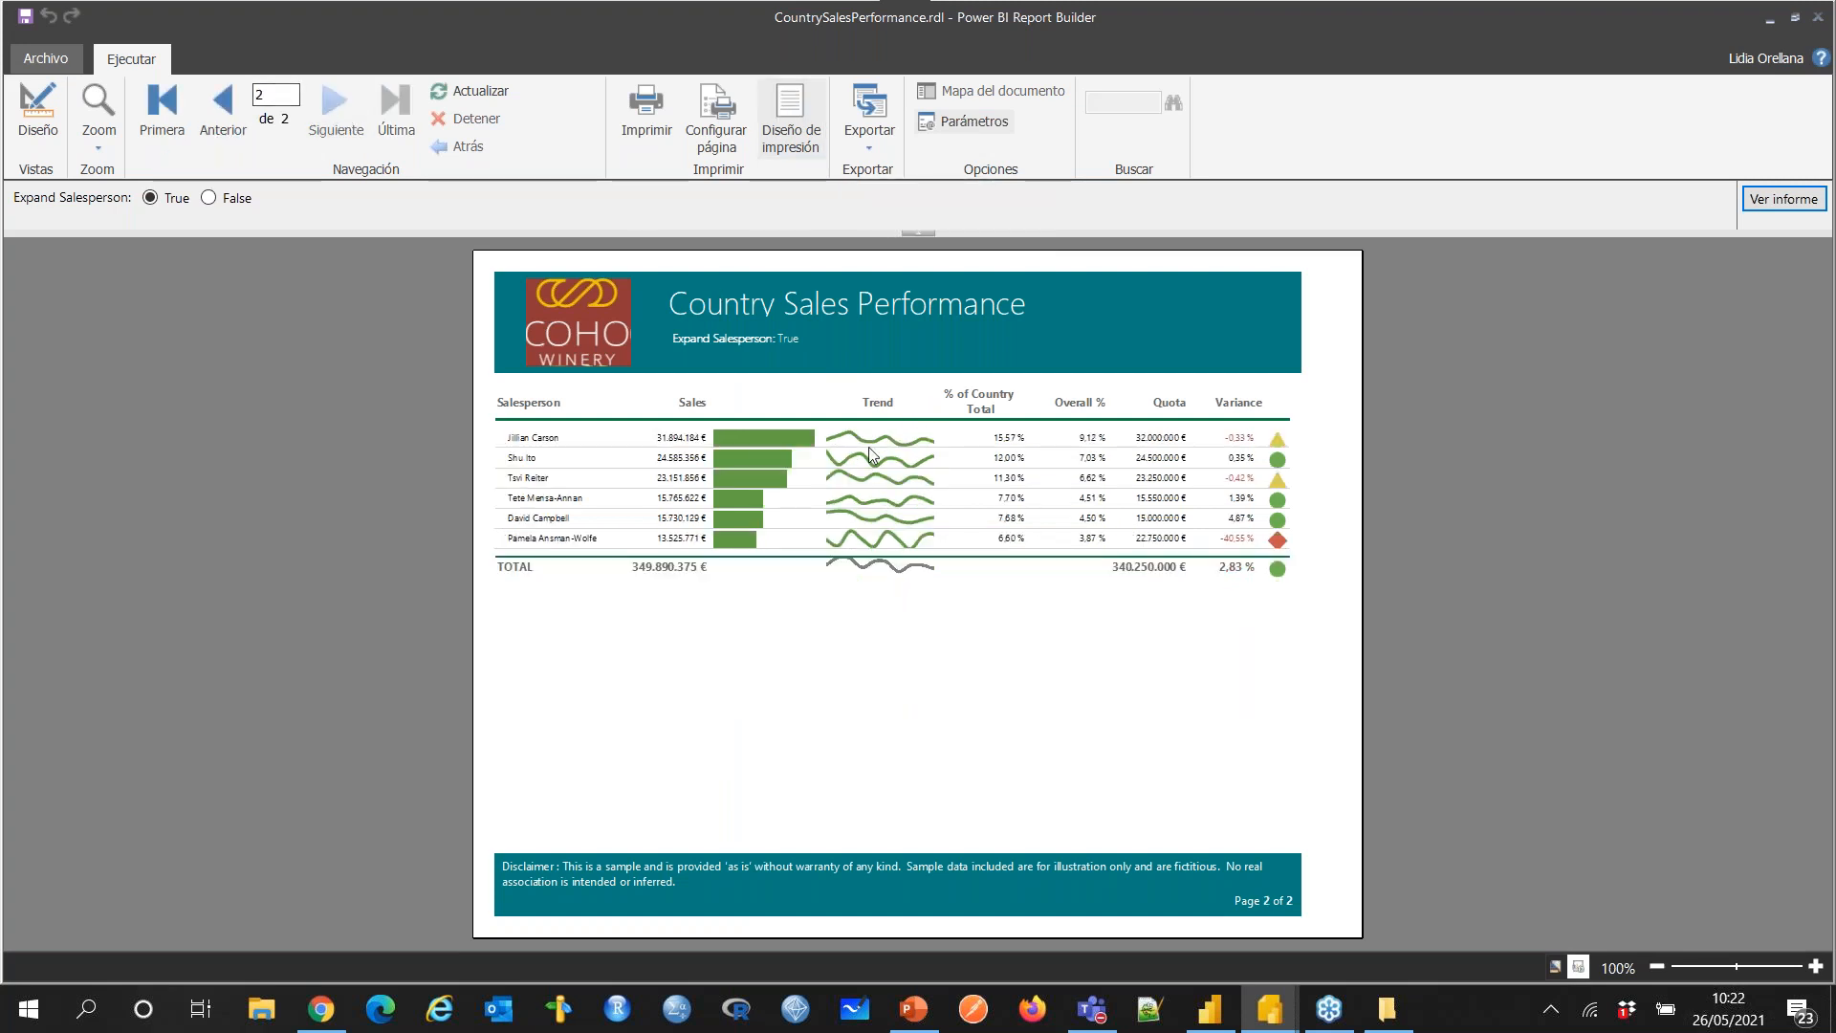
left_click(223, 110)
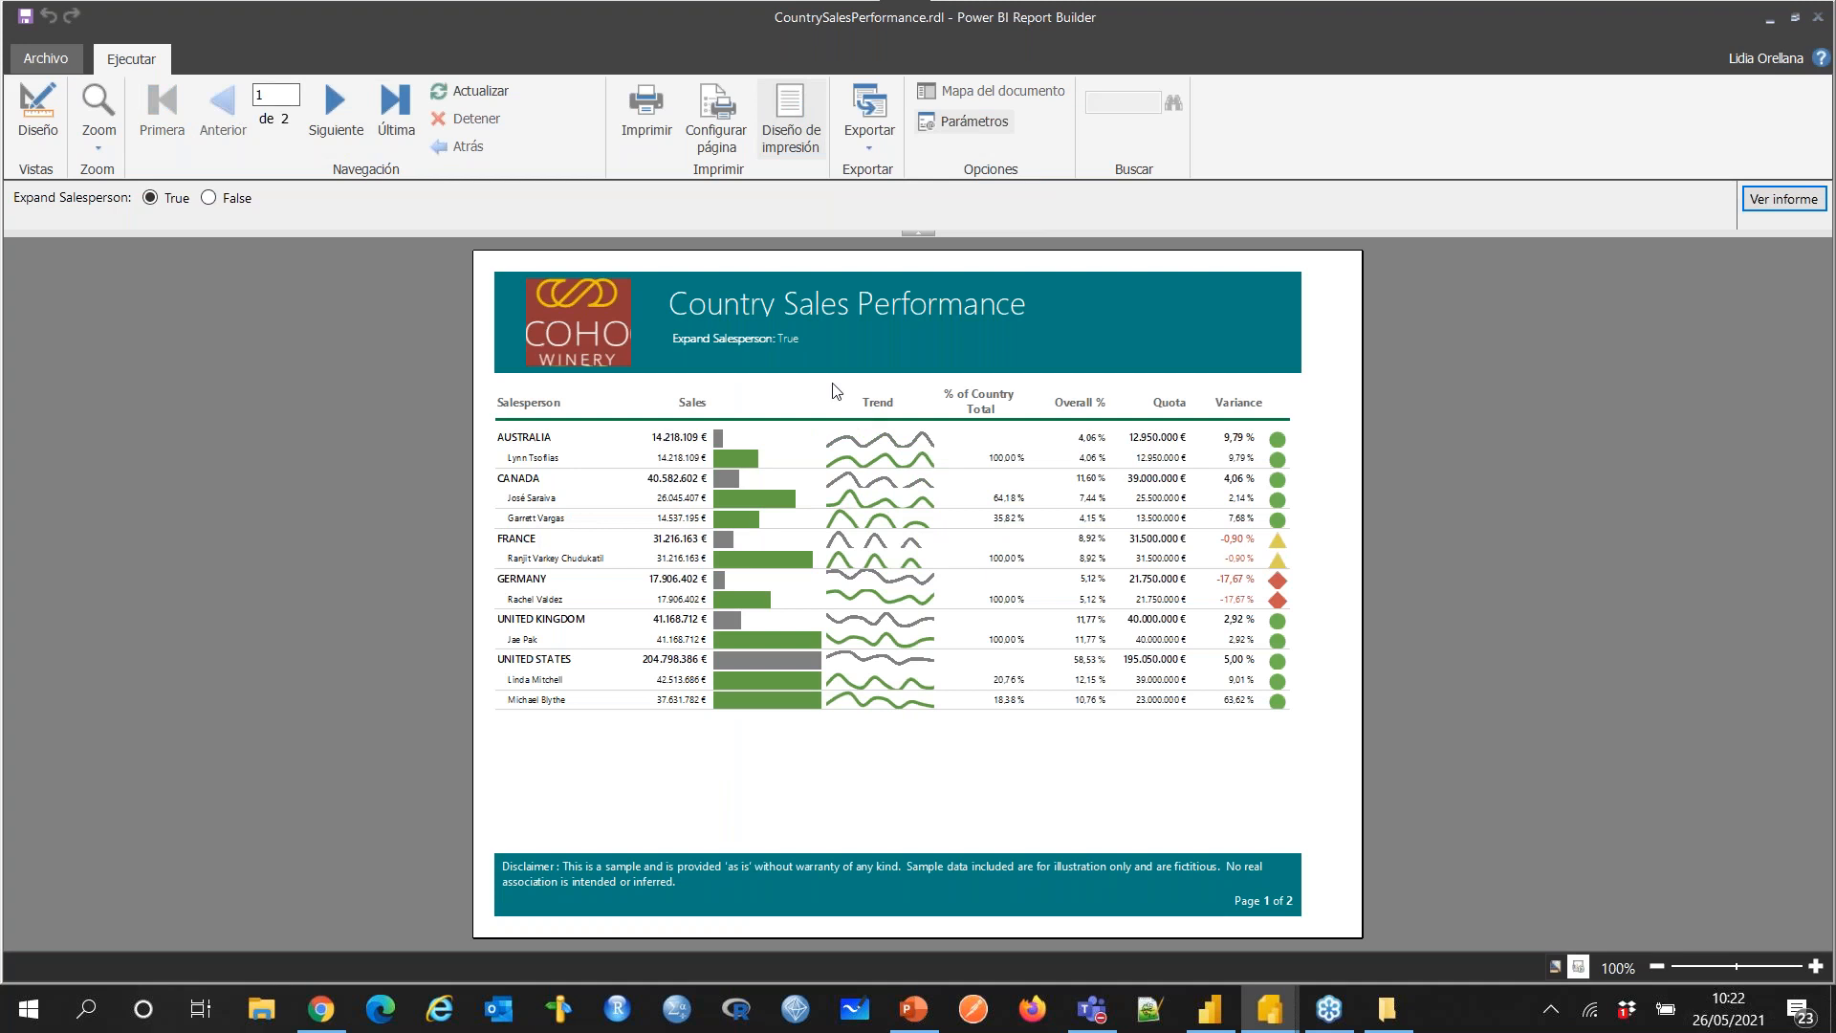
left_click(335, 149)
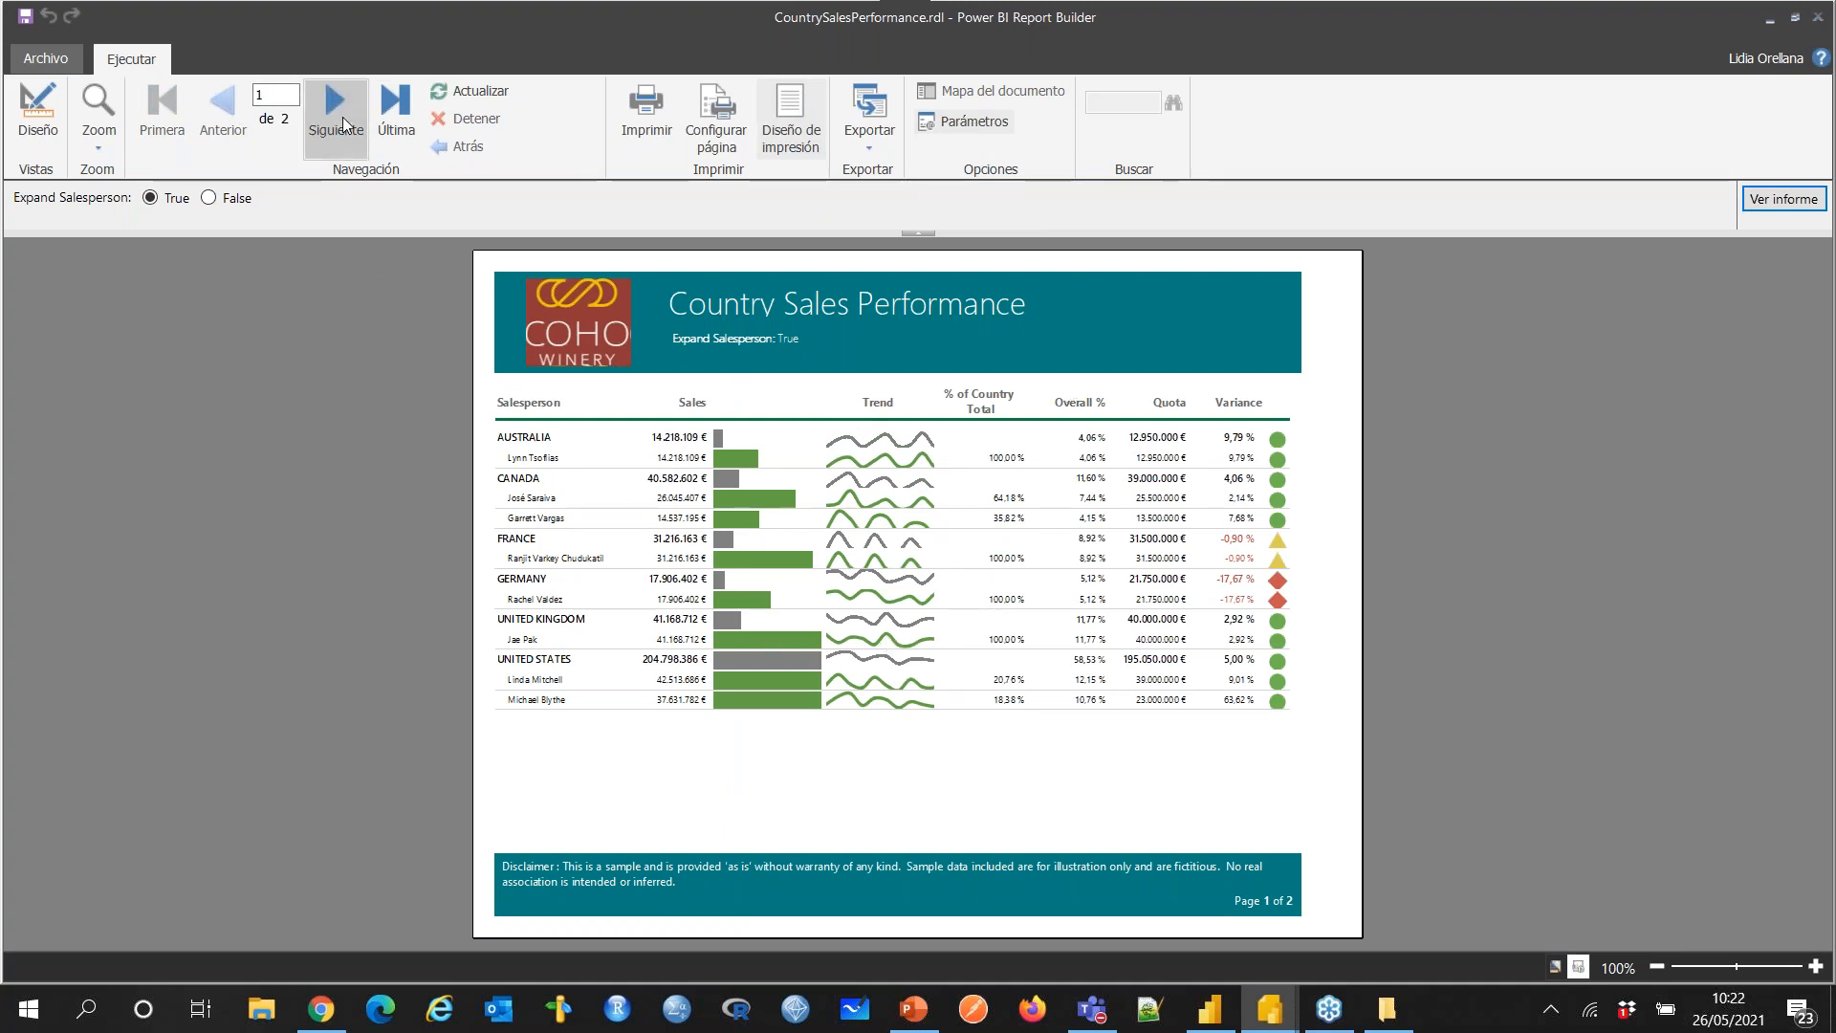
left_click(221, 127)
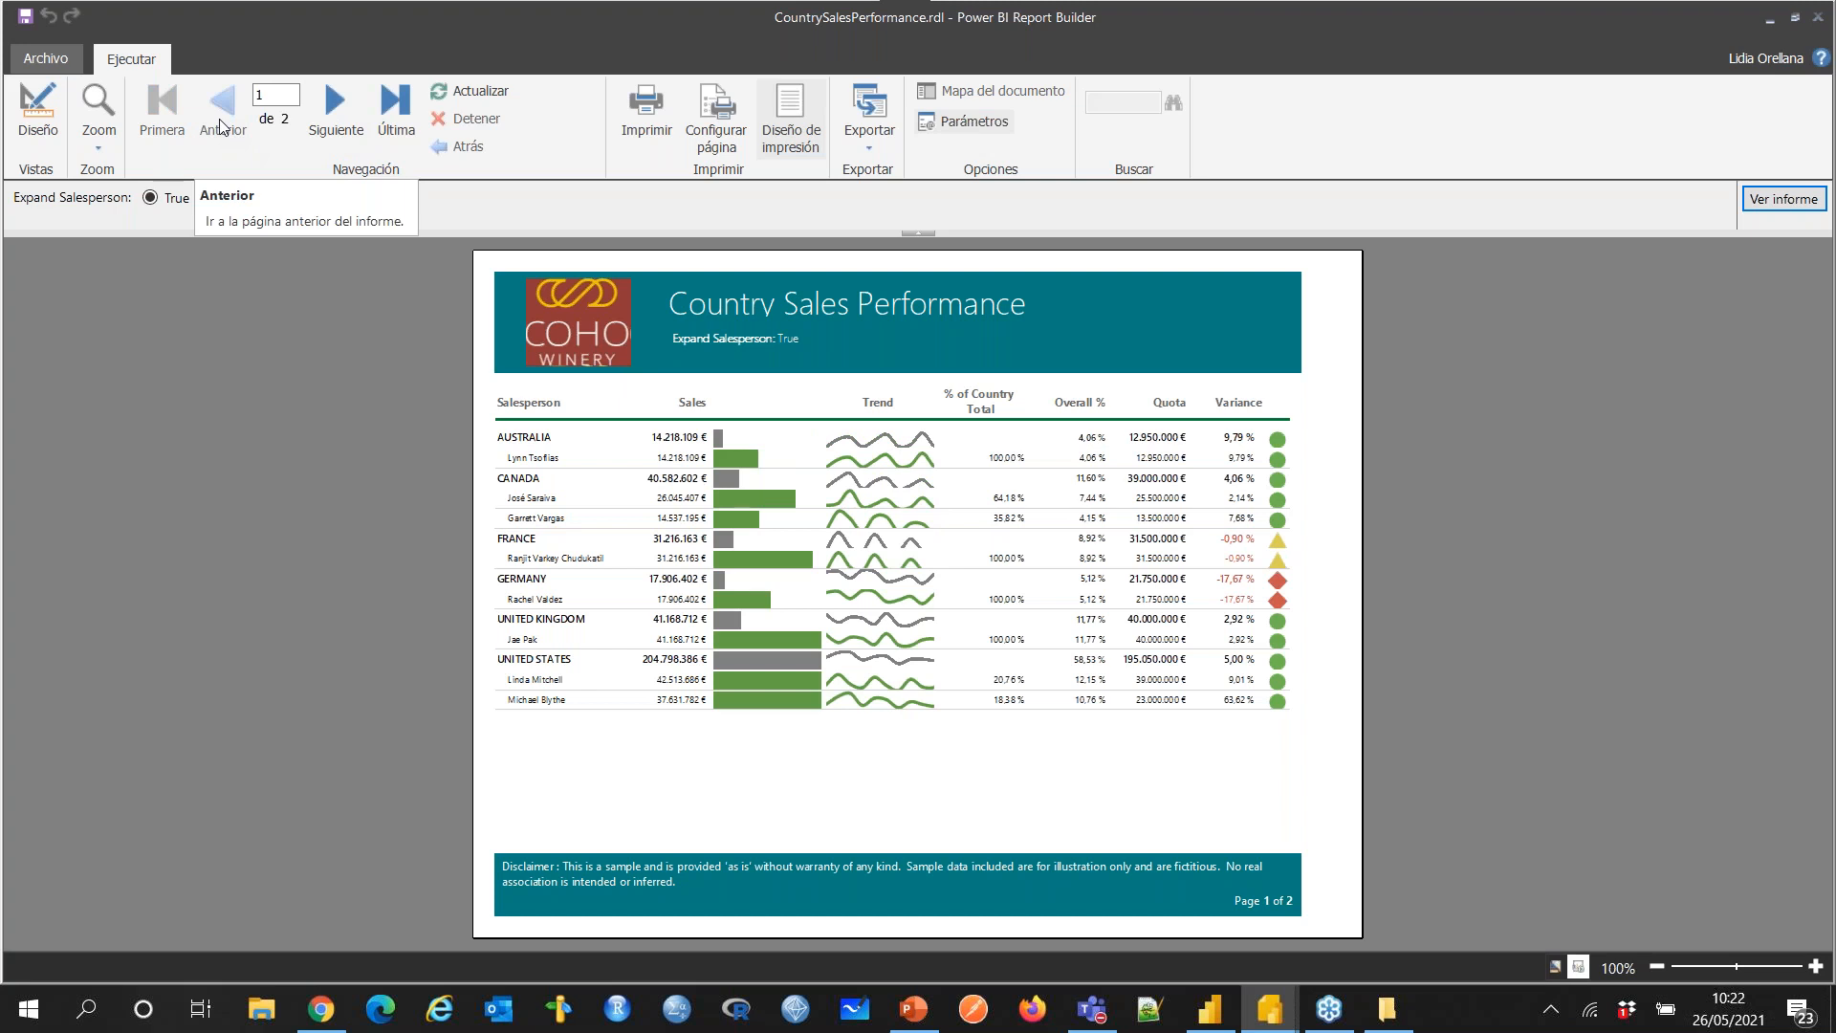
Step: Bring the Invoice report to the front and enlarge its design area by shrinking the parameters and grouping areas
left_click(1269, 1009)
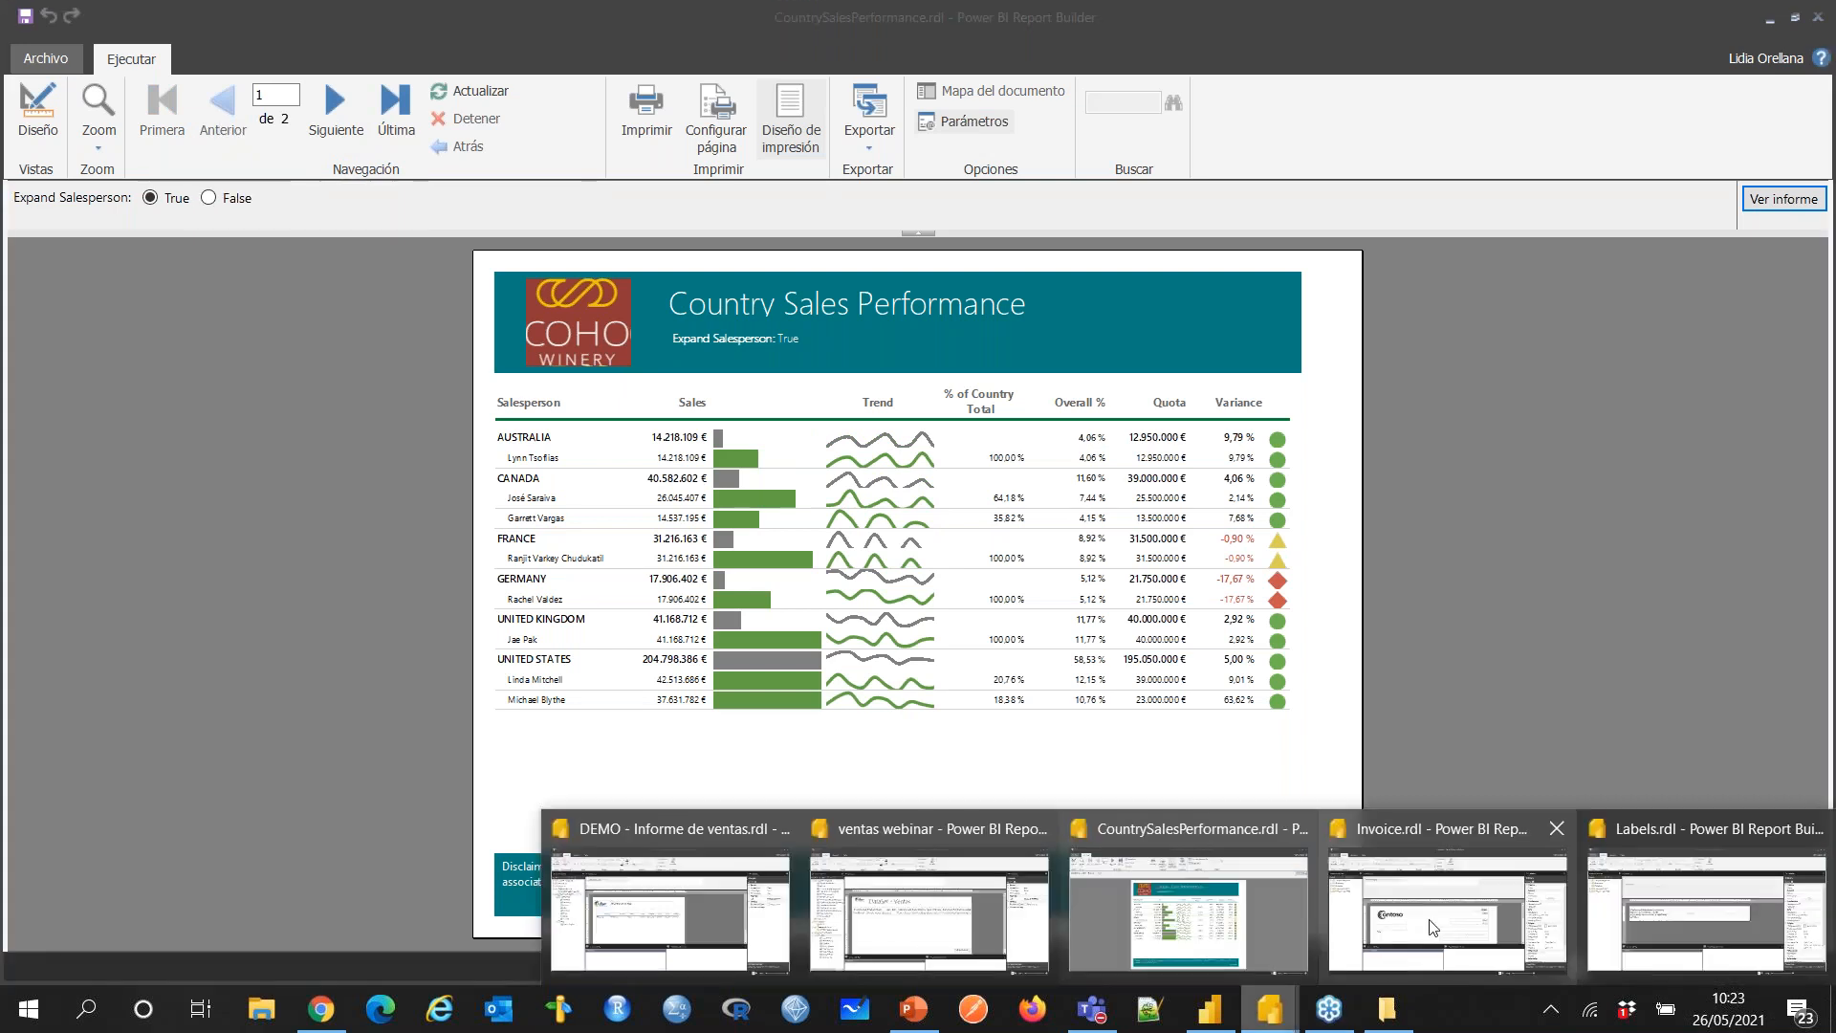
left_click(1431, 926)
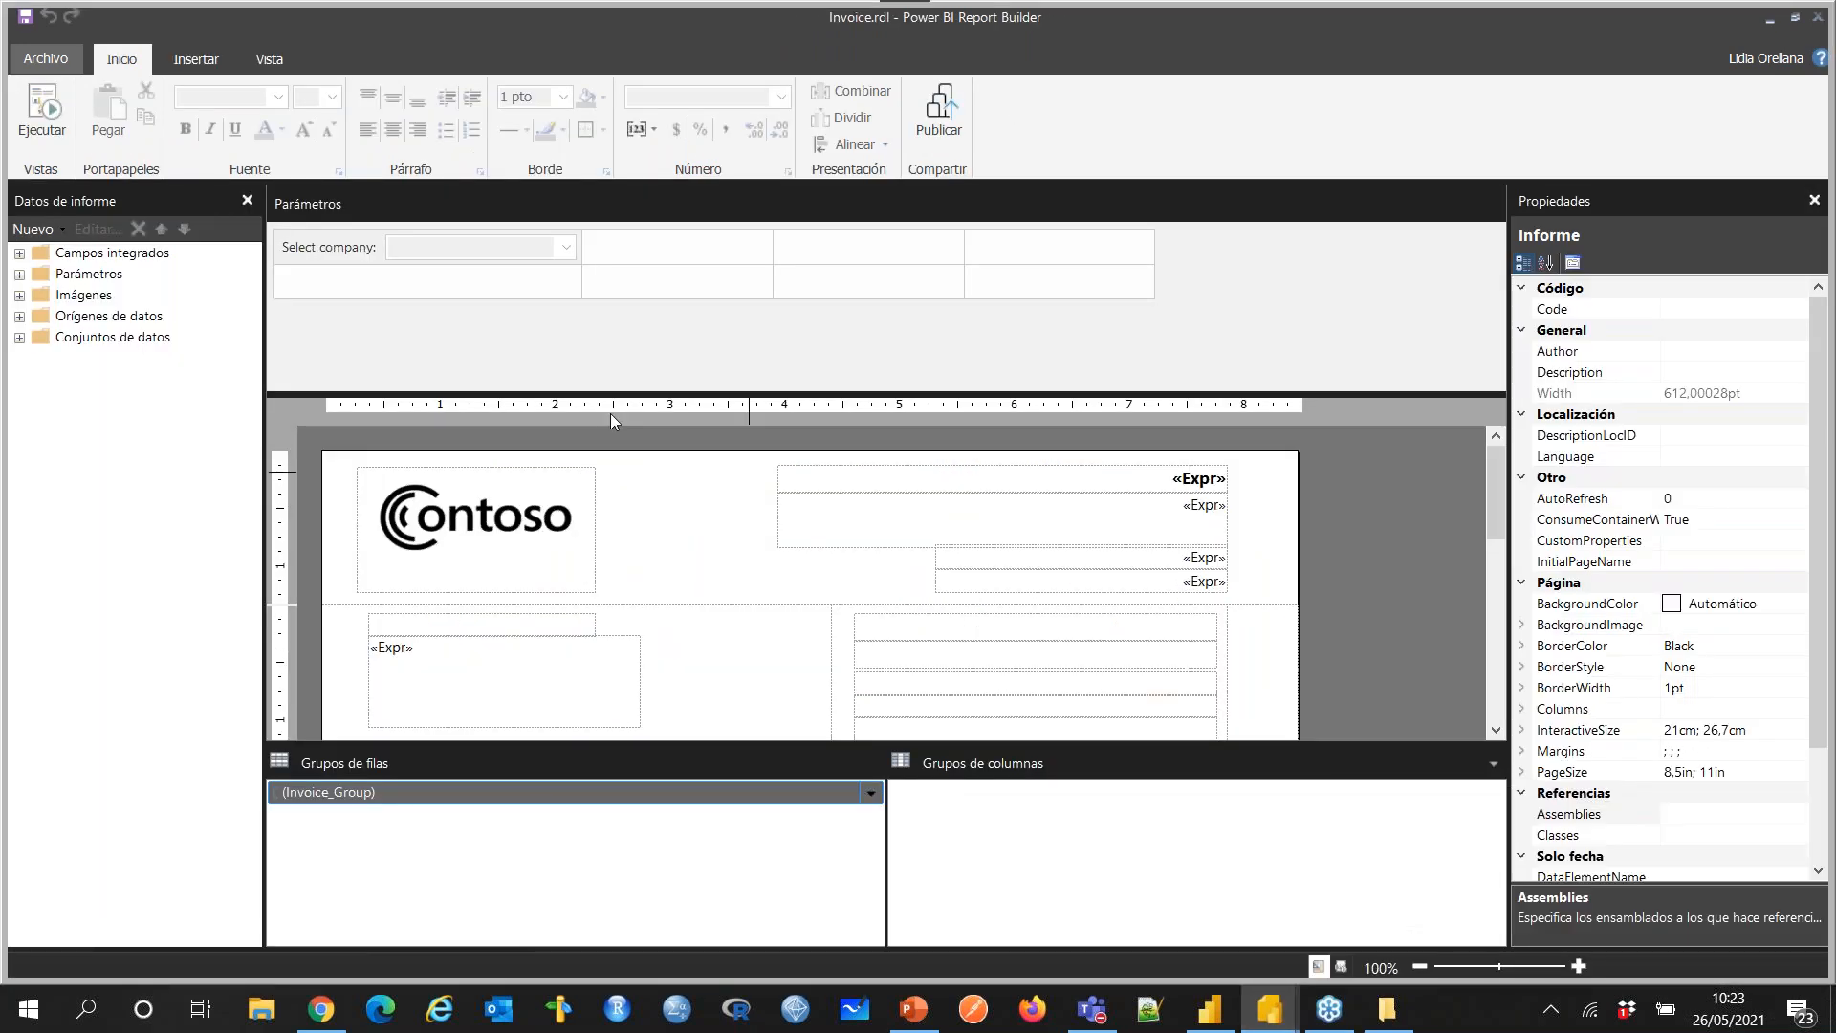
mouse_move(1500, 473)
left_mouse_down()
mouse_move(1499, 488)
mouse_move(1494, 464)
left_mouse_up()
left_click_drag(1323, 393, 1318, 306)
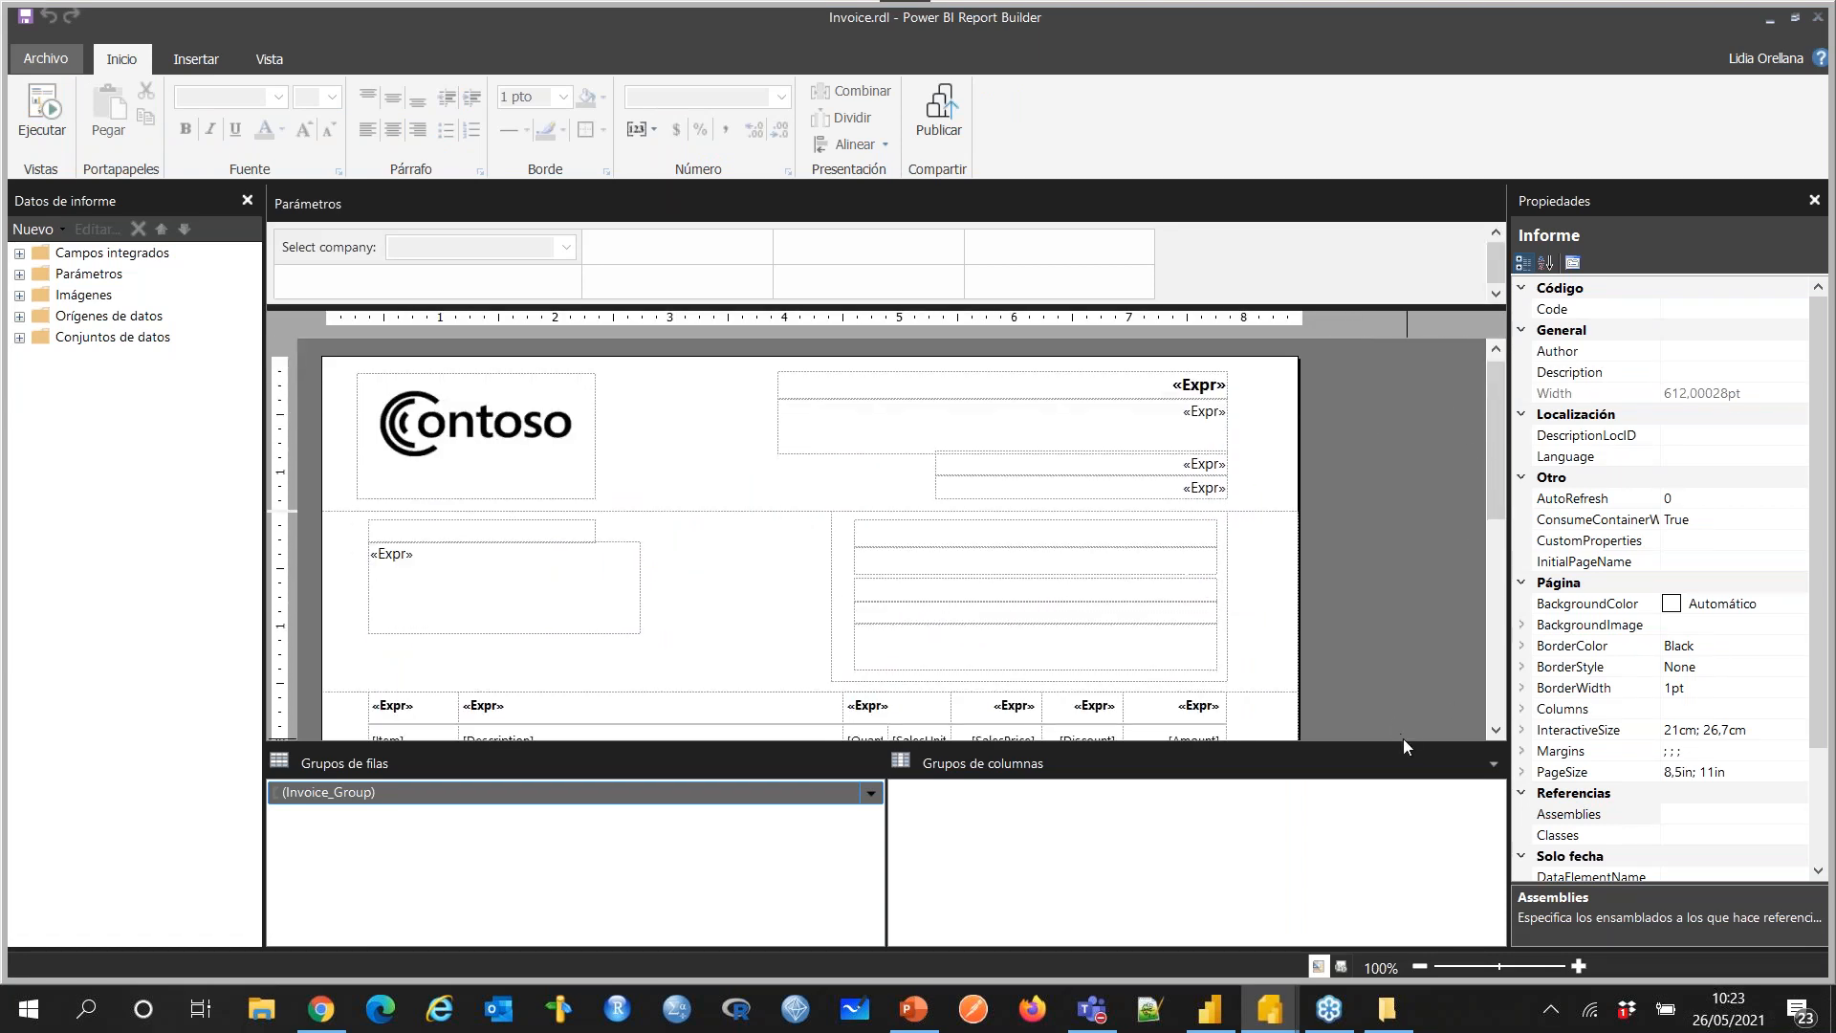
left_click_drag(1405, 746, 1402, 865)
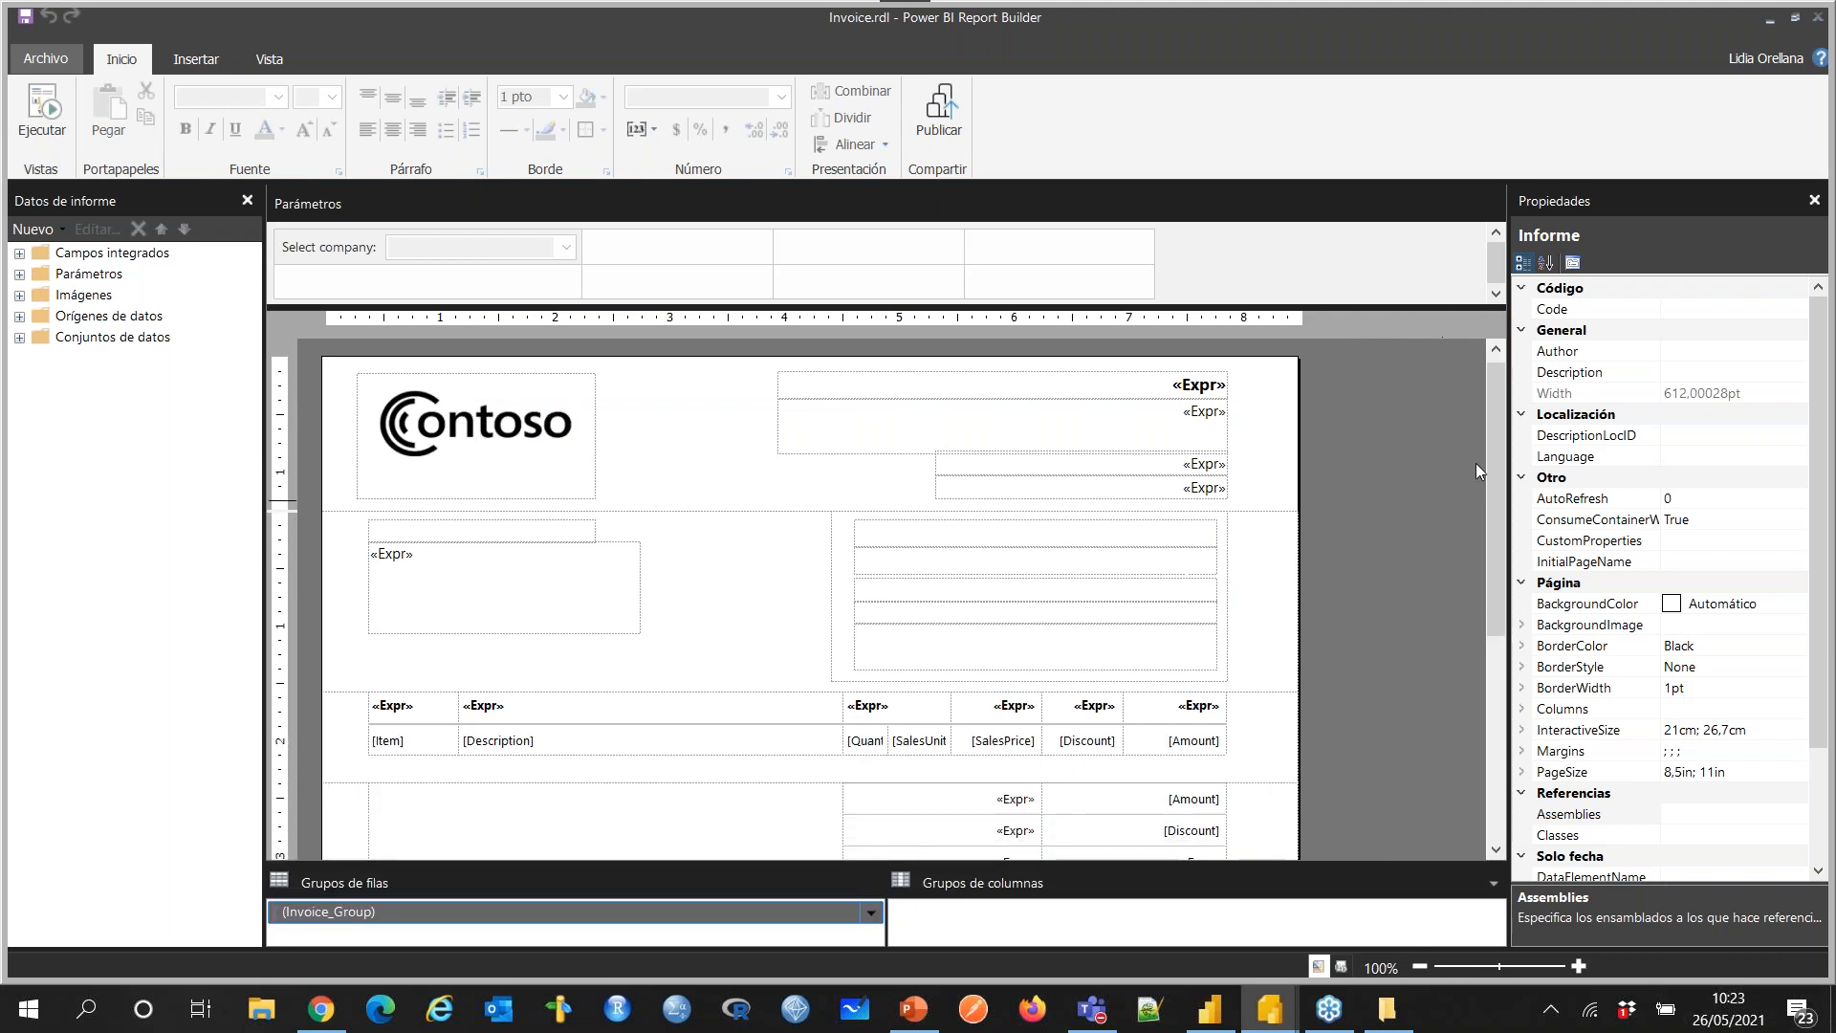
left_click_drag(1496, 440, 1425, 398)
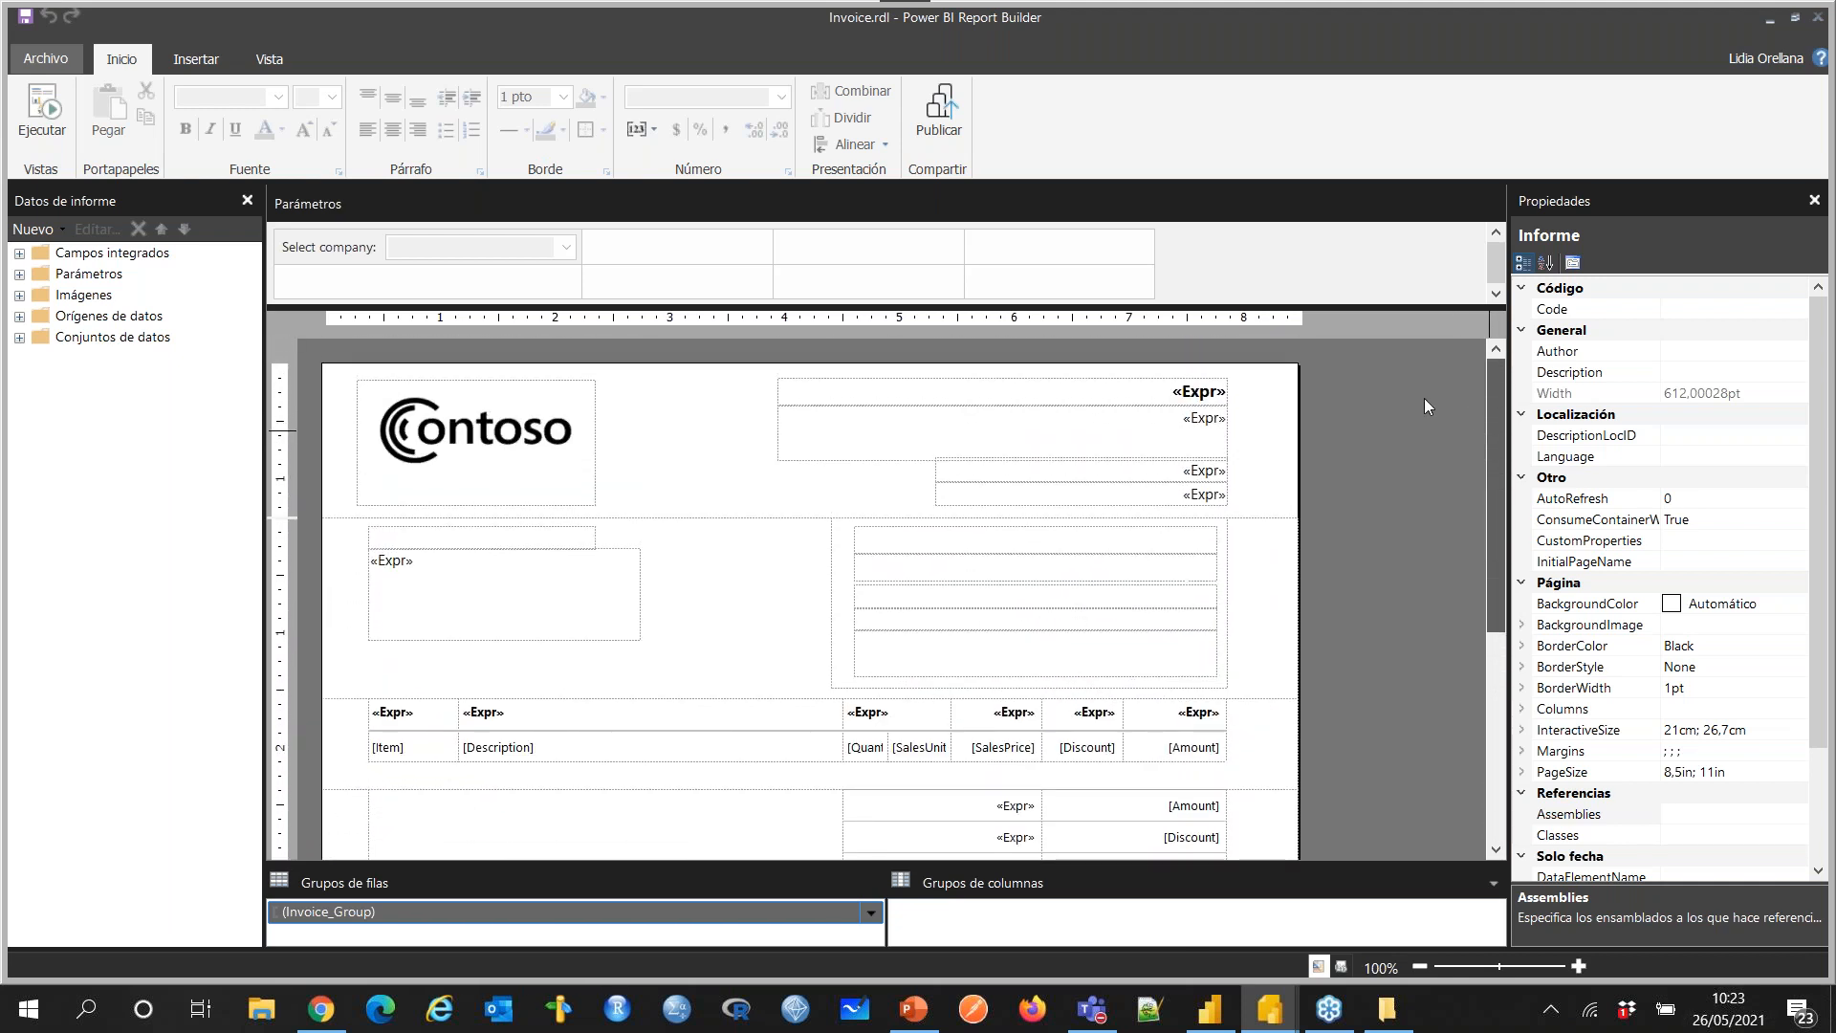
Step: Run the Invoice report for the company Contoso Pharmaceuticals
left_click(41, 107)
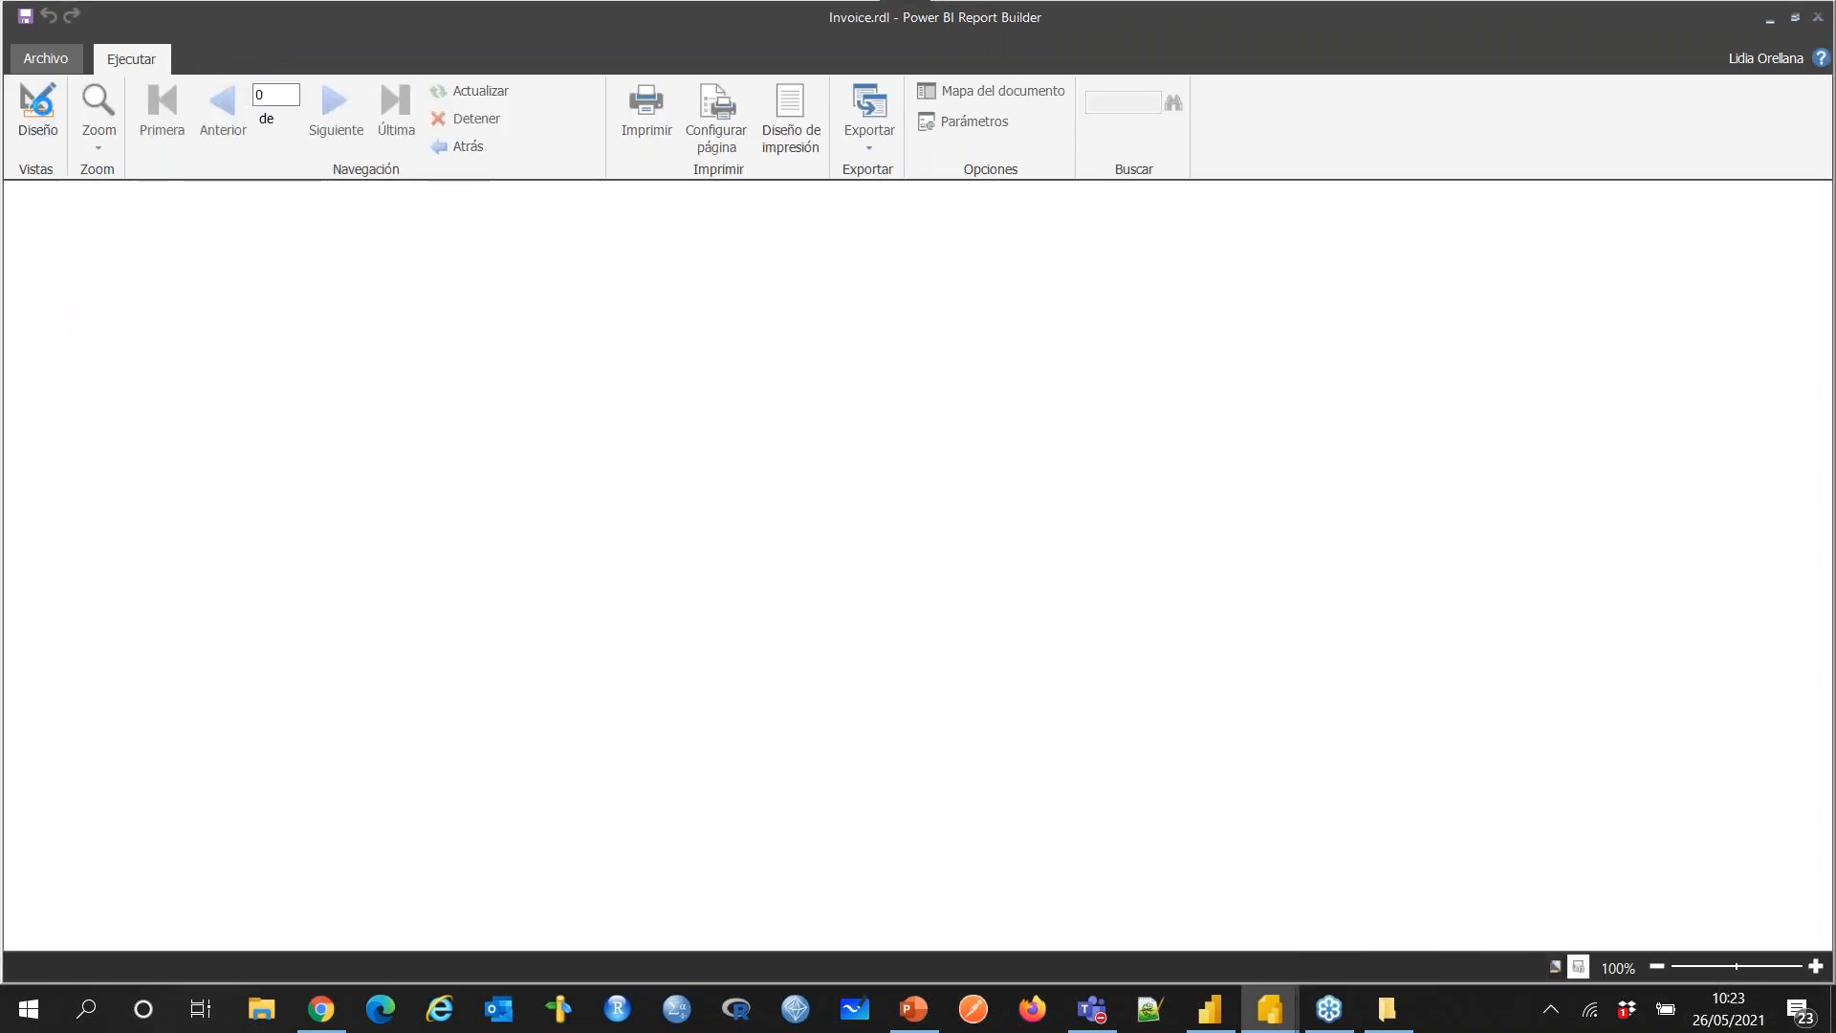
left_click(267, 204)
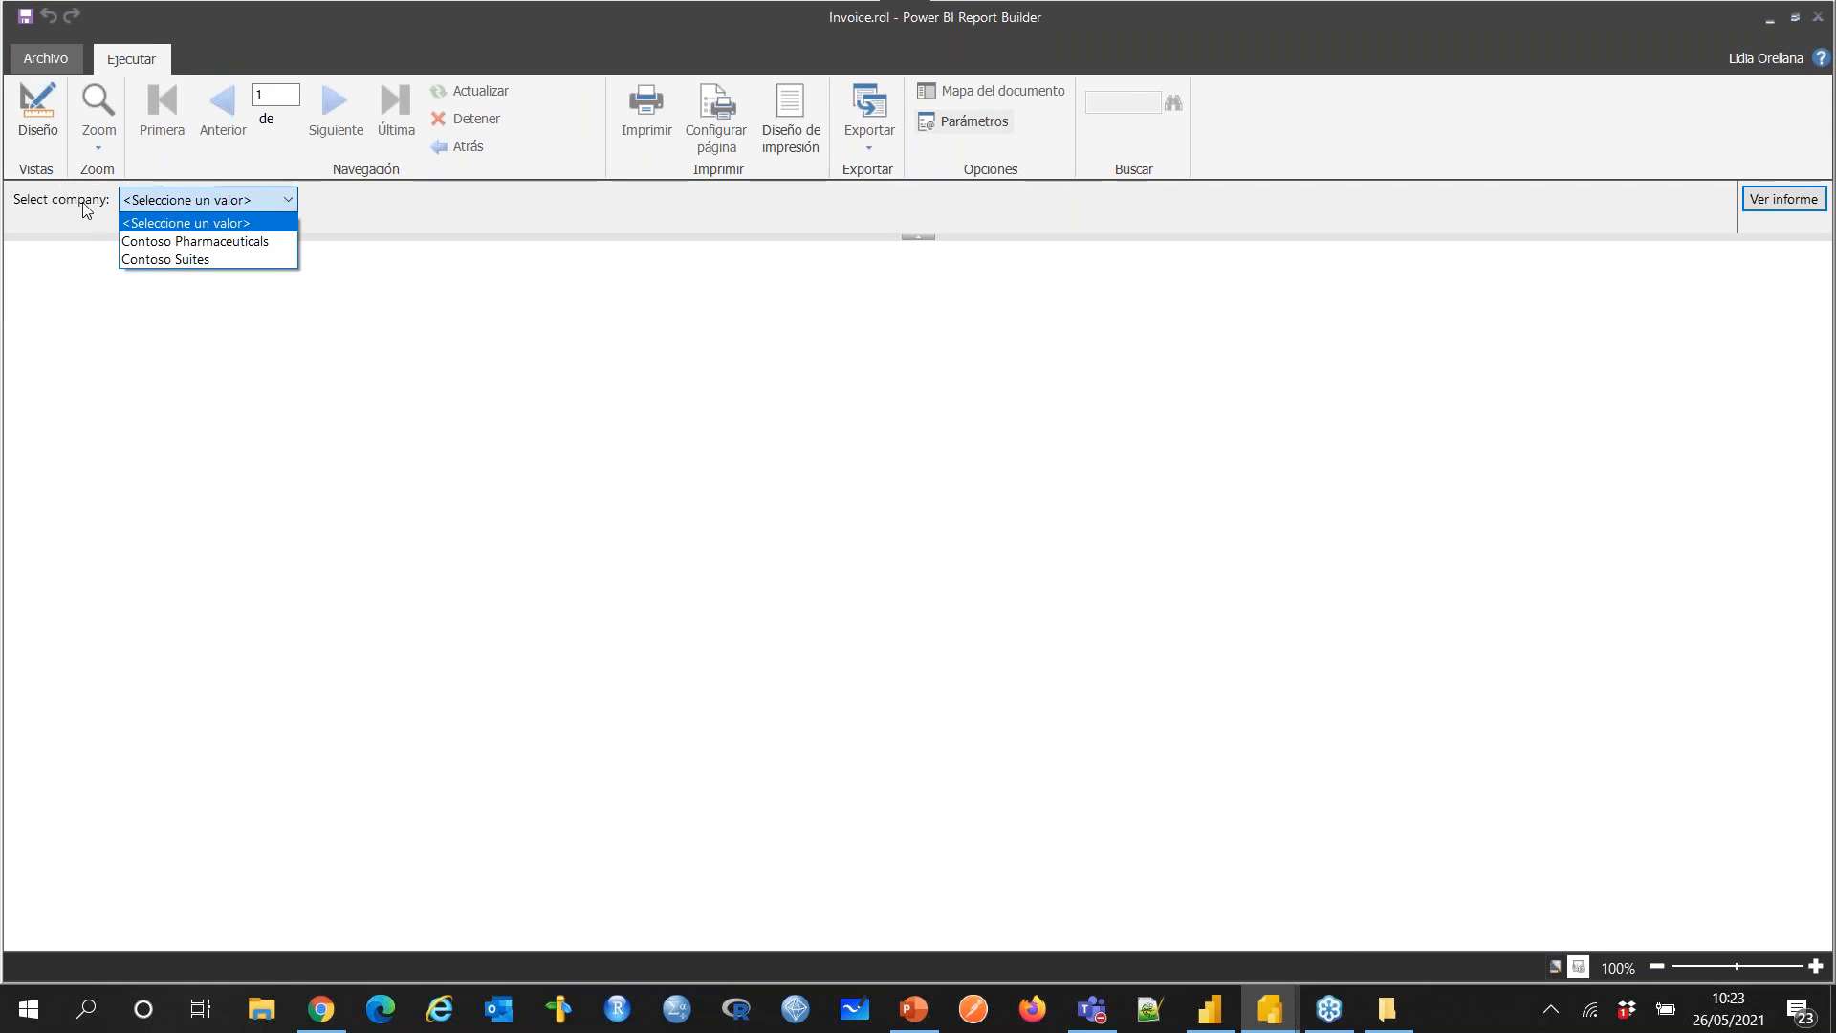
left_click(228, 245)
left_click(1761, 207)
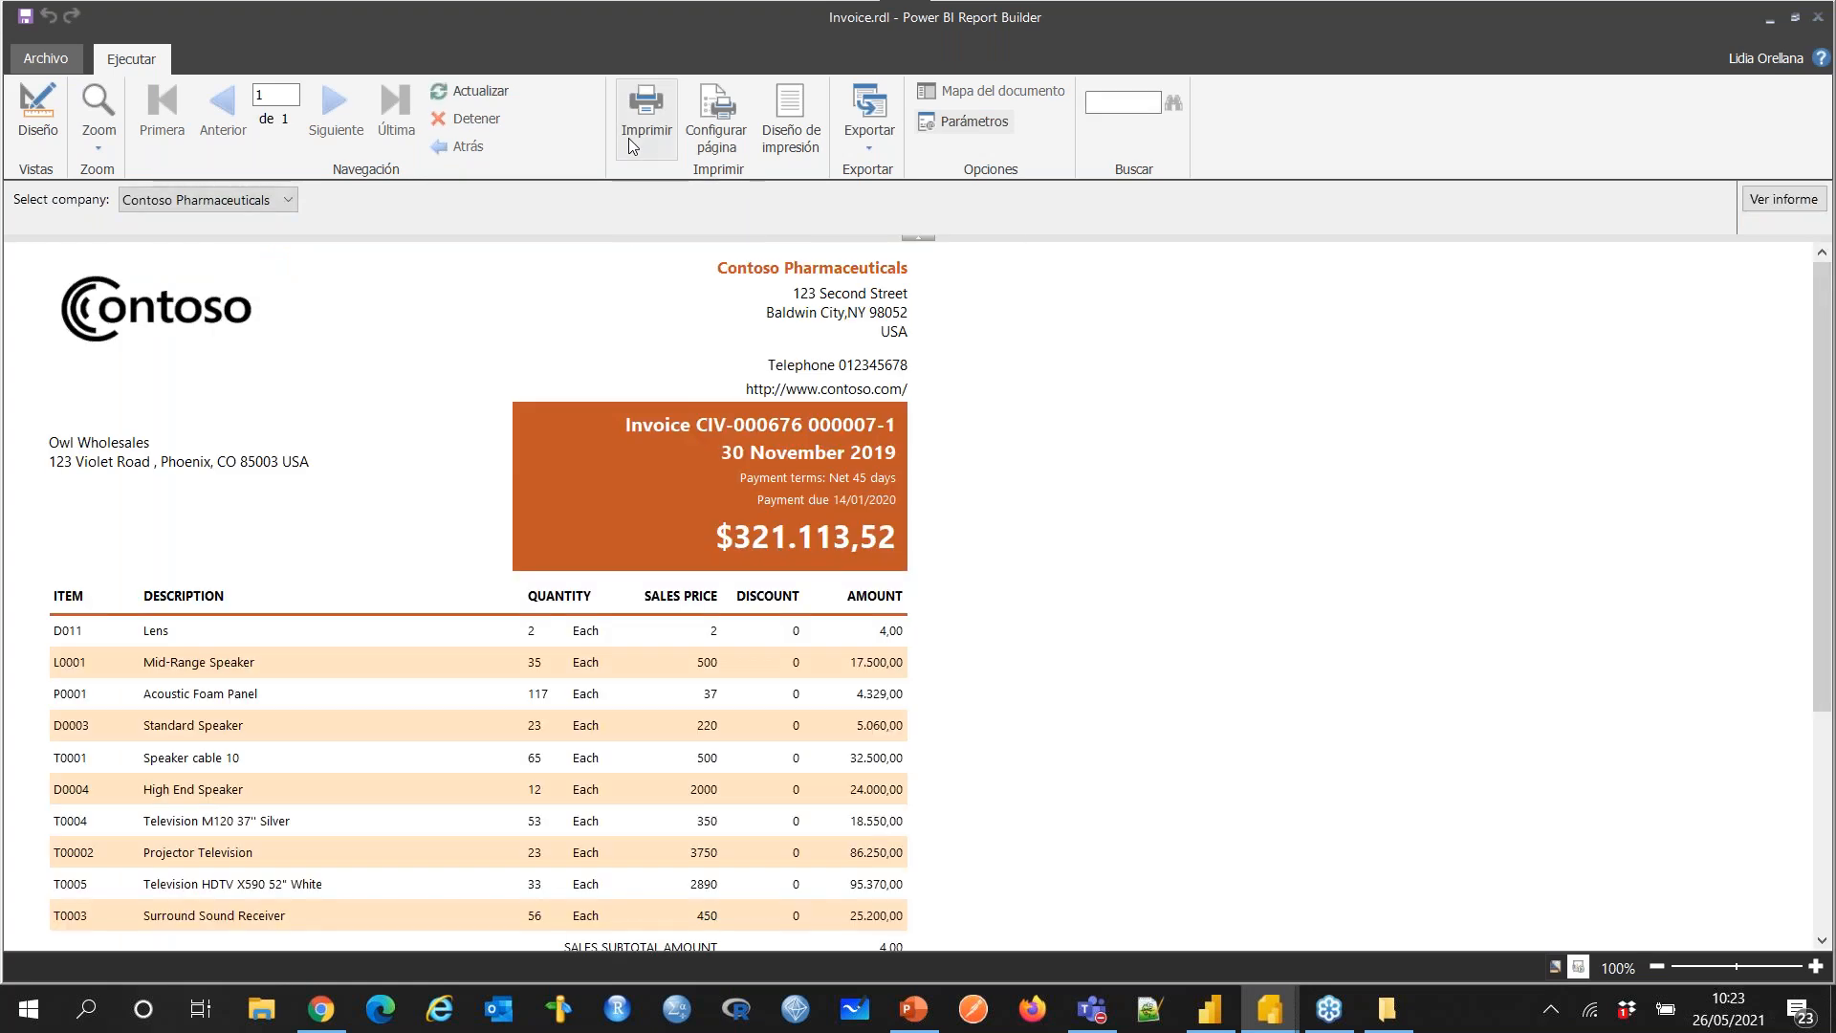
Step: Examine the invoice's header, item rows, totals and payment notes, and return to the design view
scroll(748, 398, "down", 3)
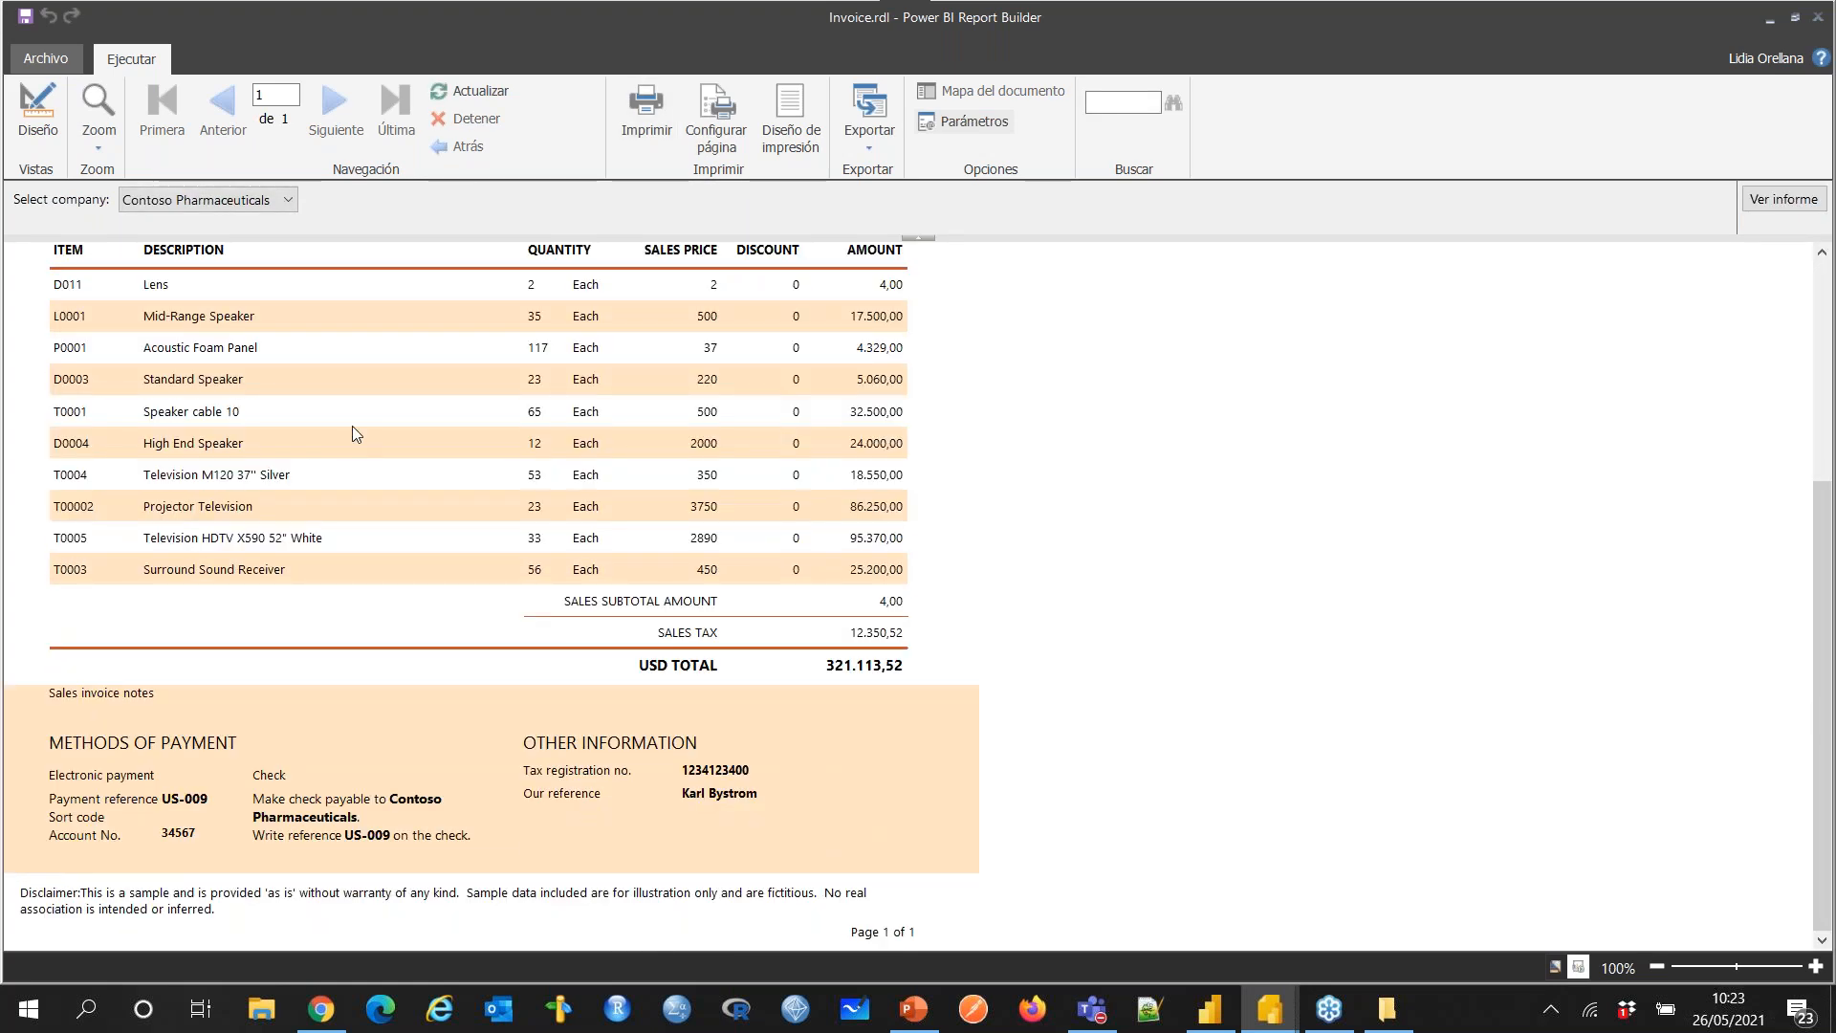
scroll(352, 433, "up", 5)
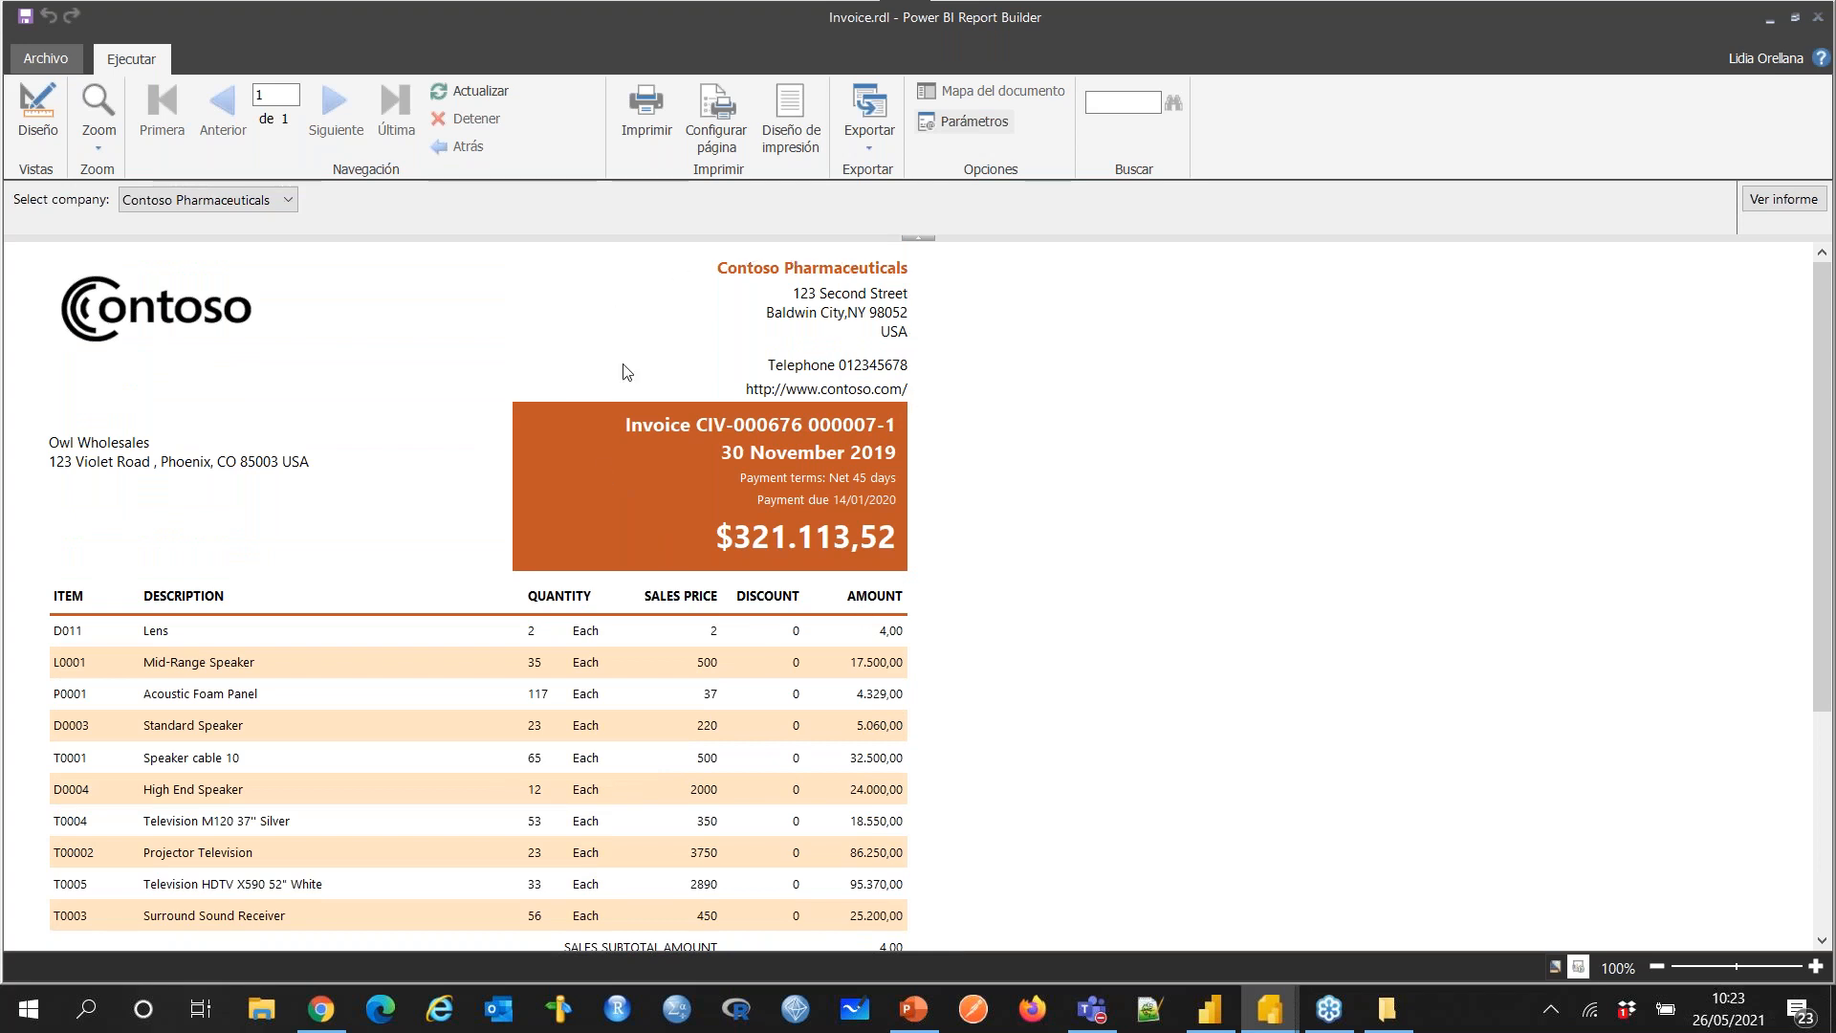
scroll(507, 435, "down", 3)
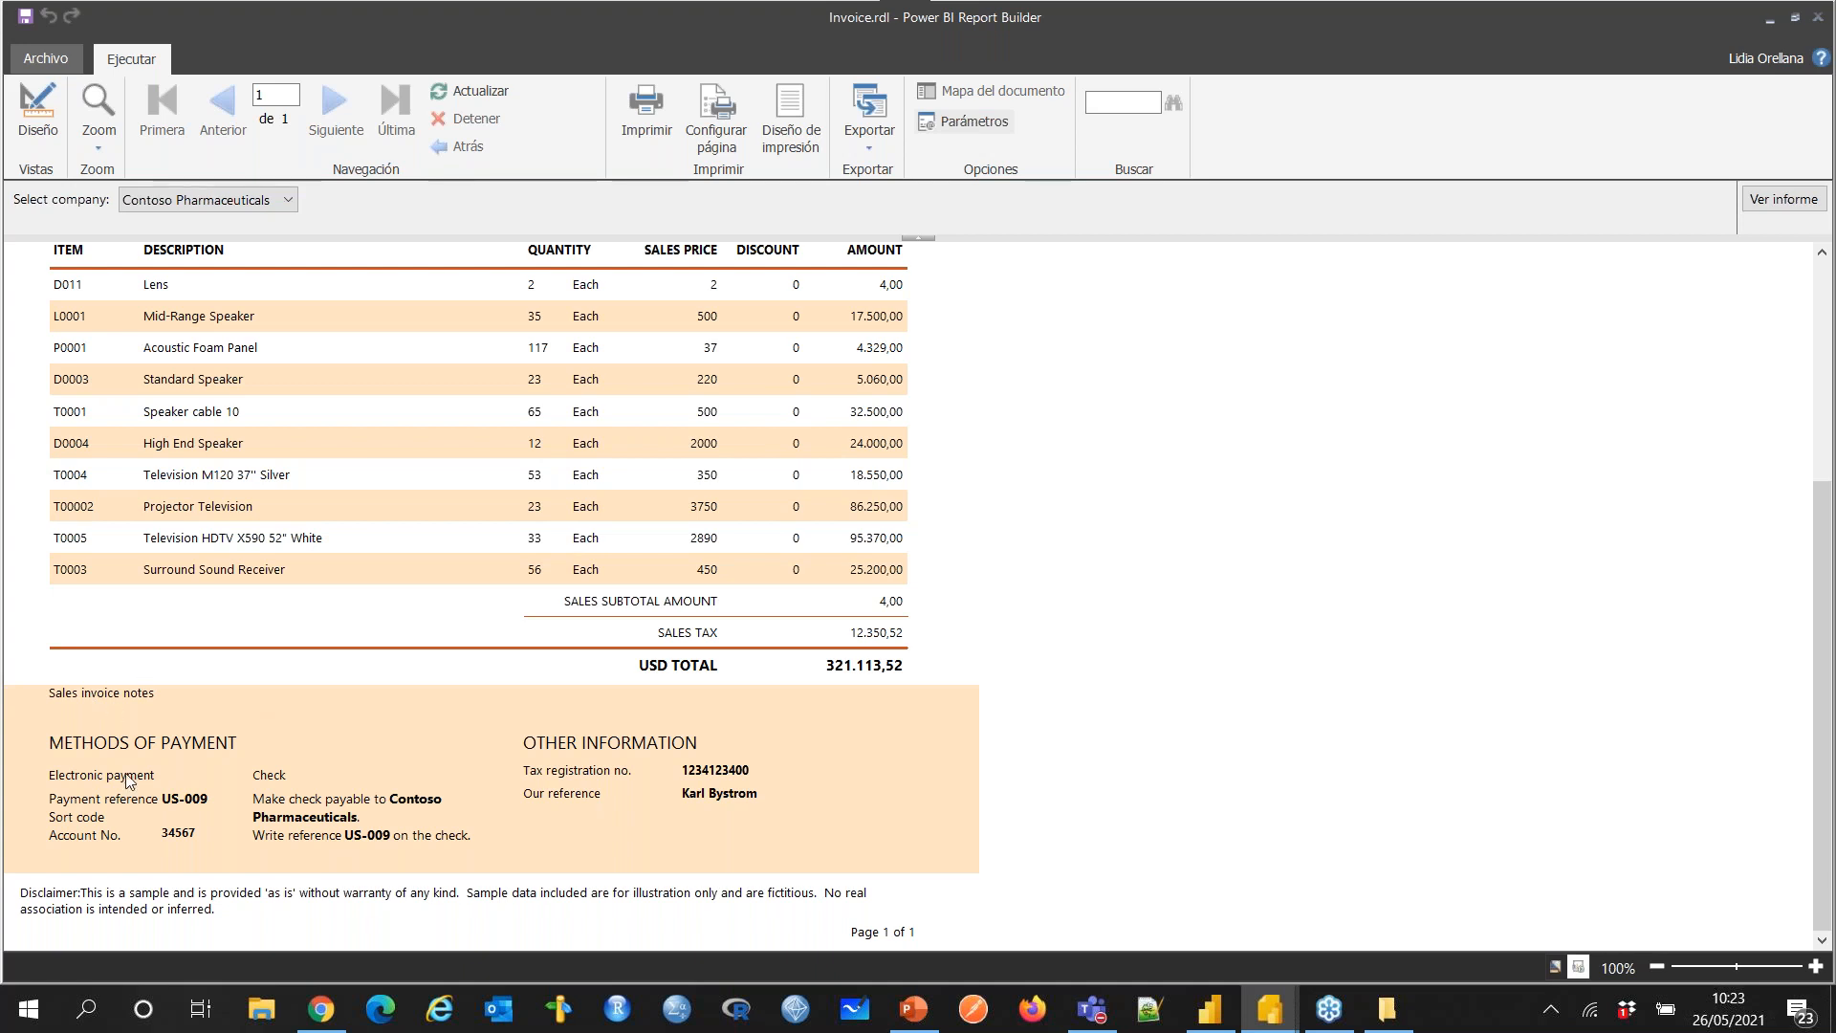
scroll(544, 714, "up", 3)
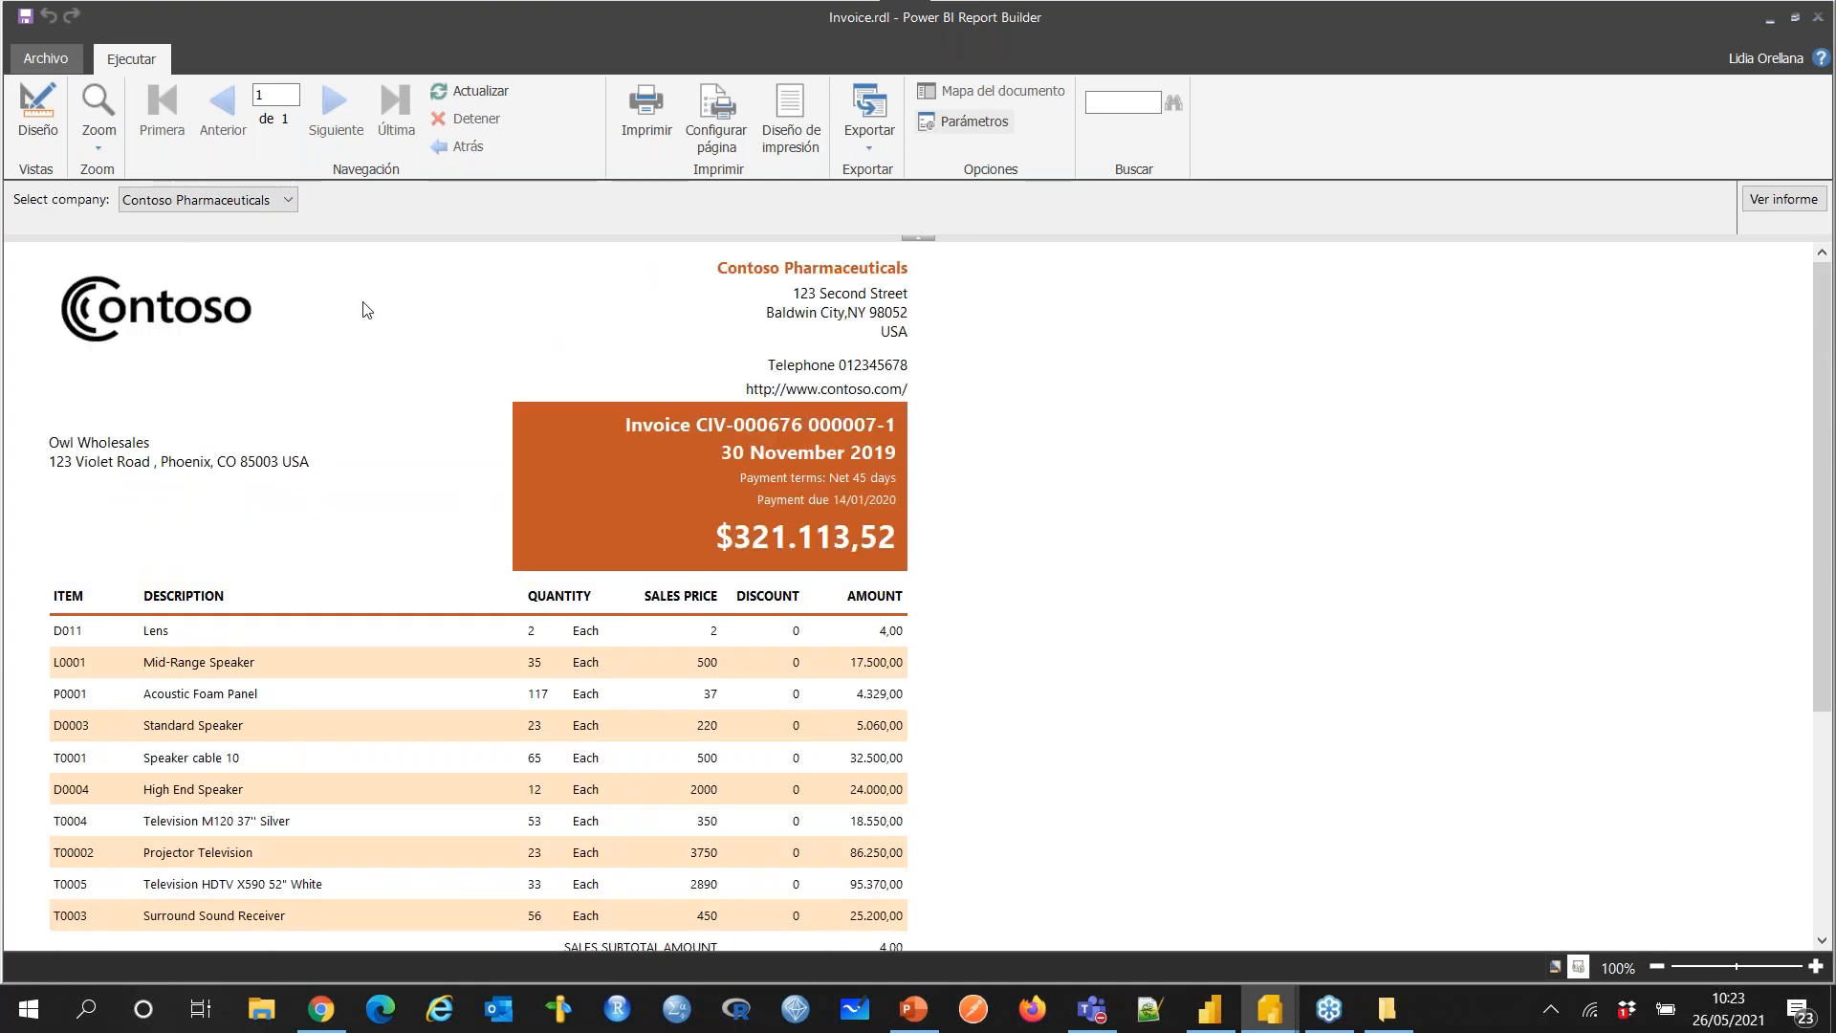
scroll(412, 287, "down", 3)
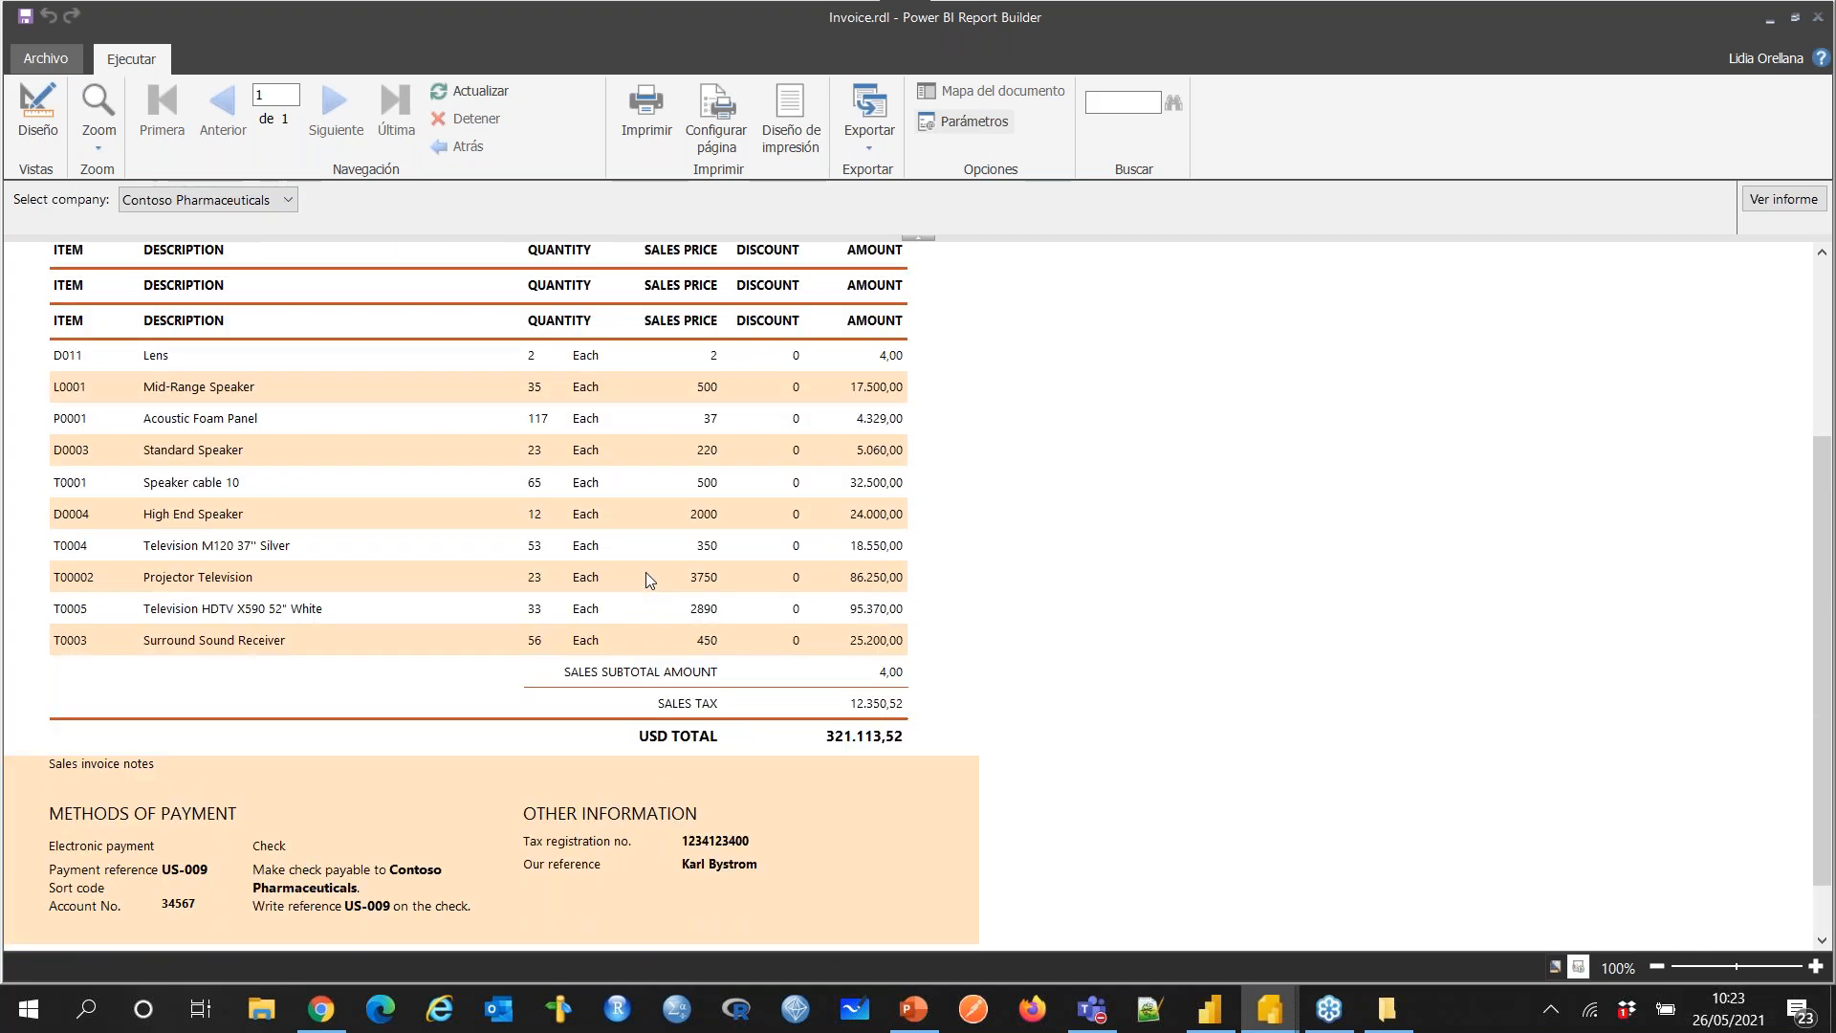
scroll(669, 555, "up", 3)
left_click(38, 110)
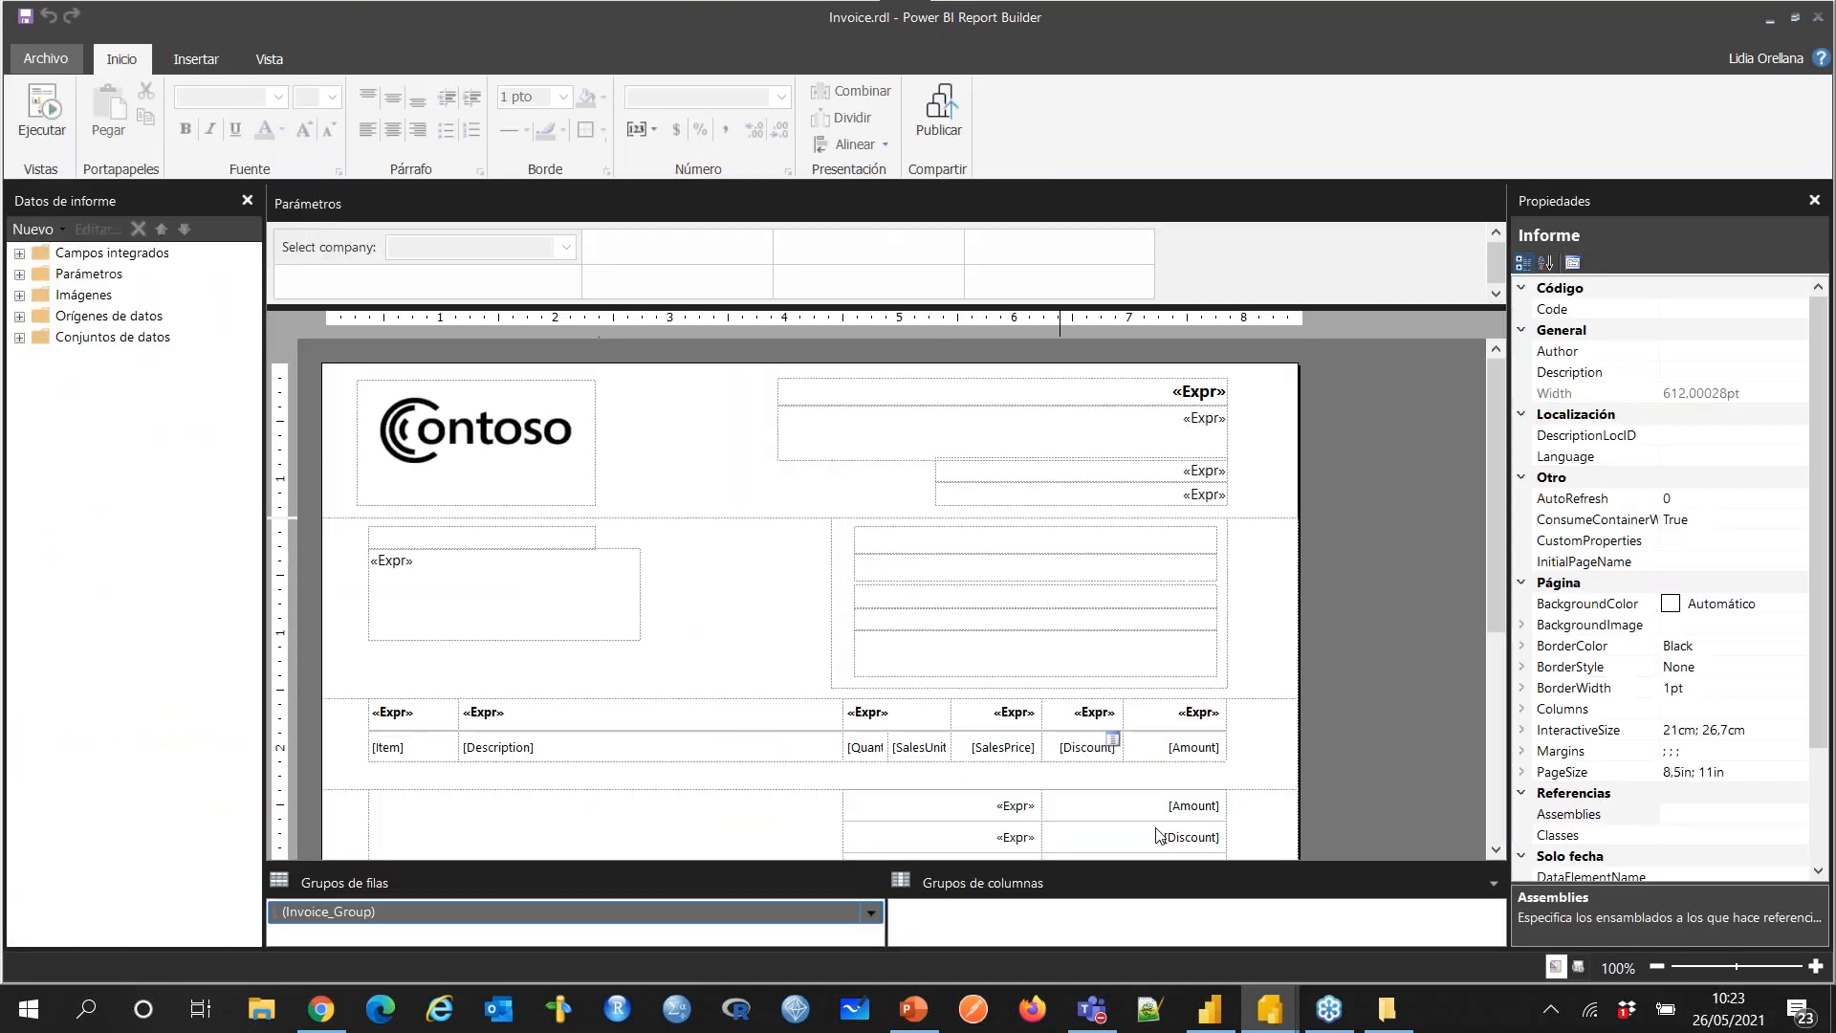
Step: Bring the Labels report to the front and run it with several label names selected
left_click(1269, 1009)
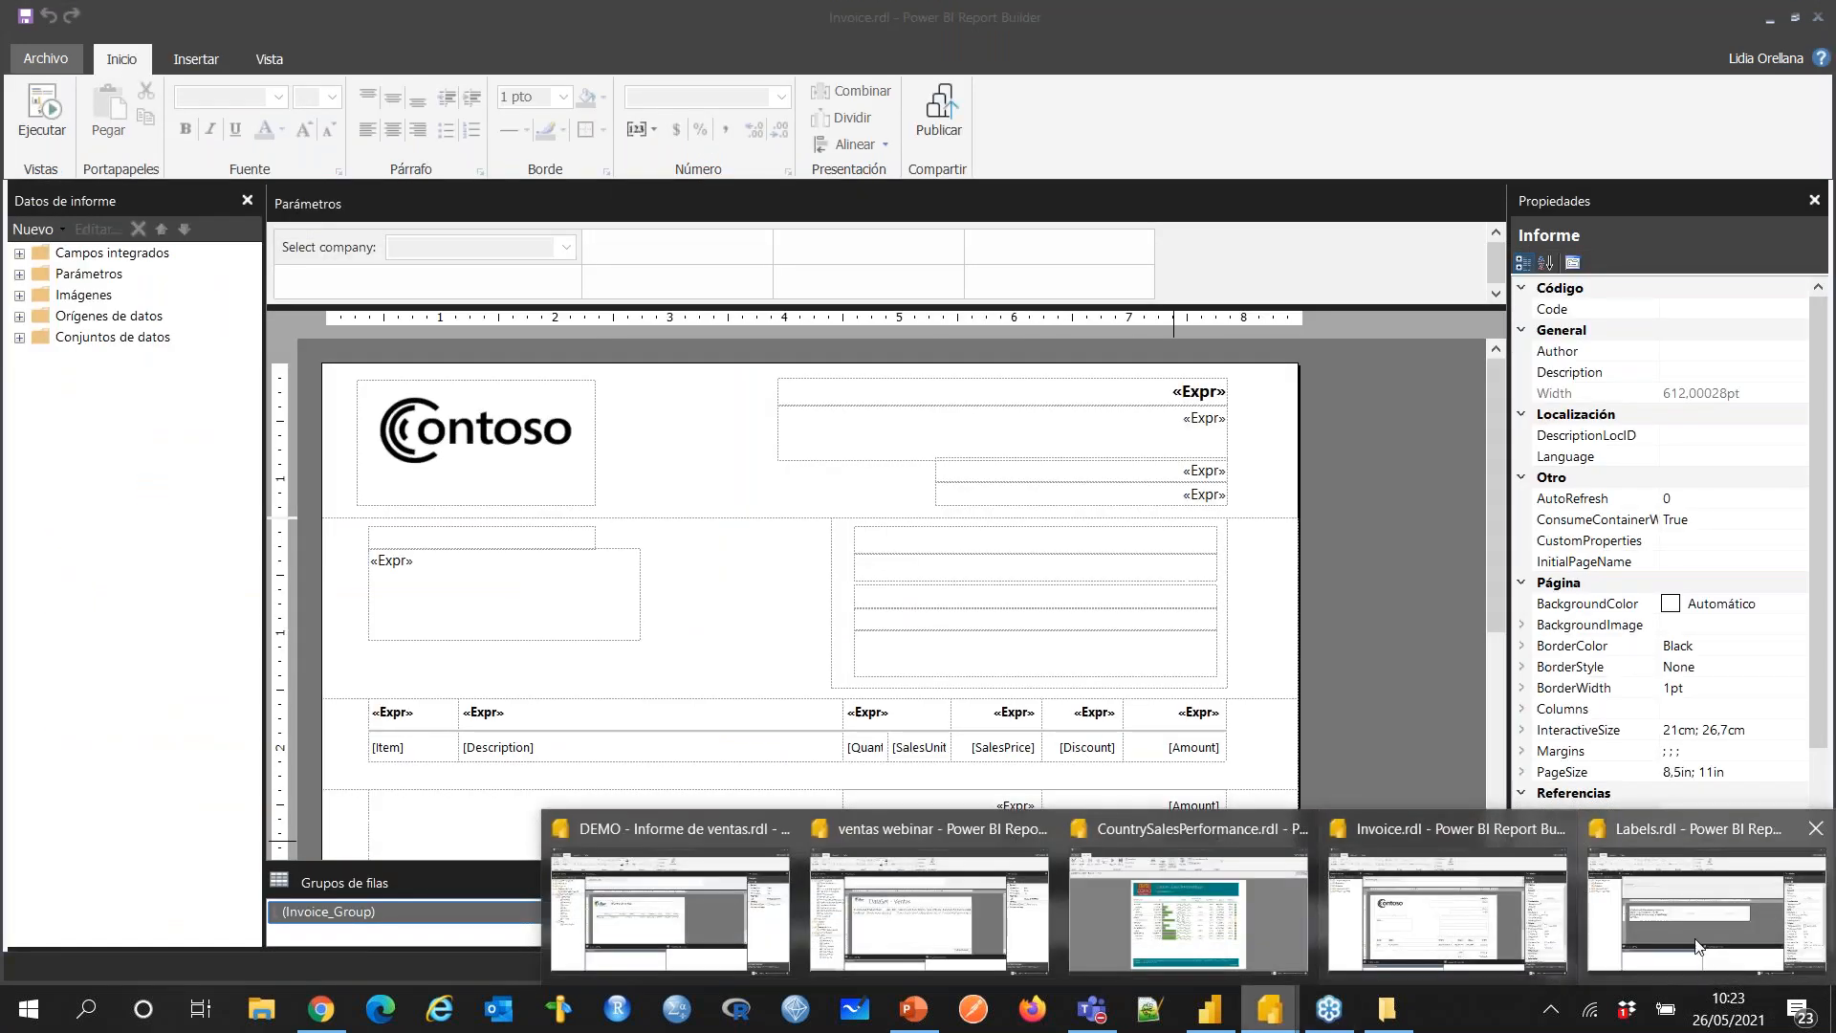
left_click(1693, 942)
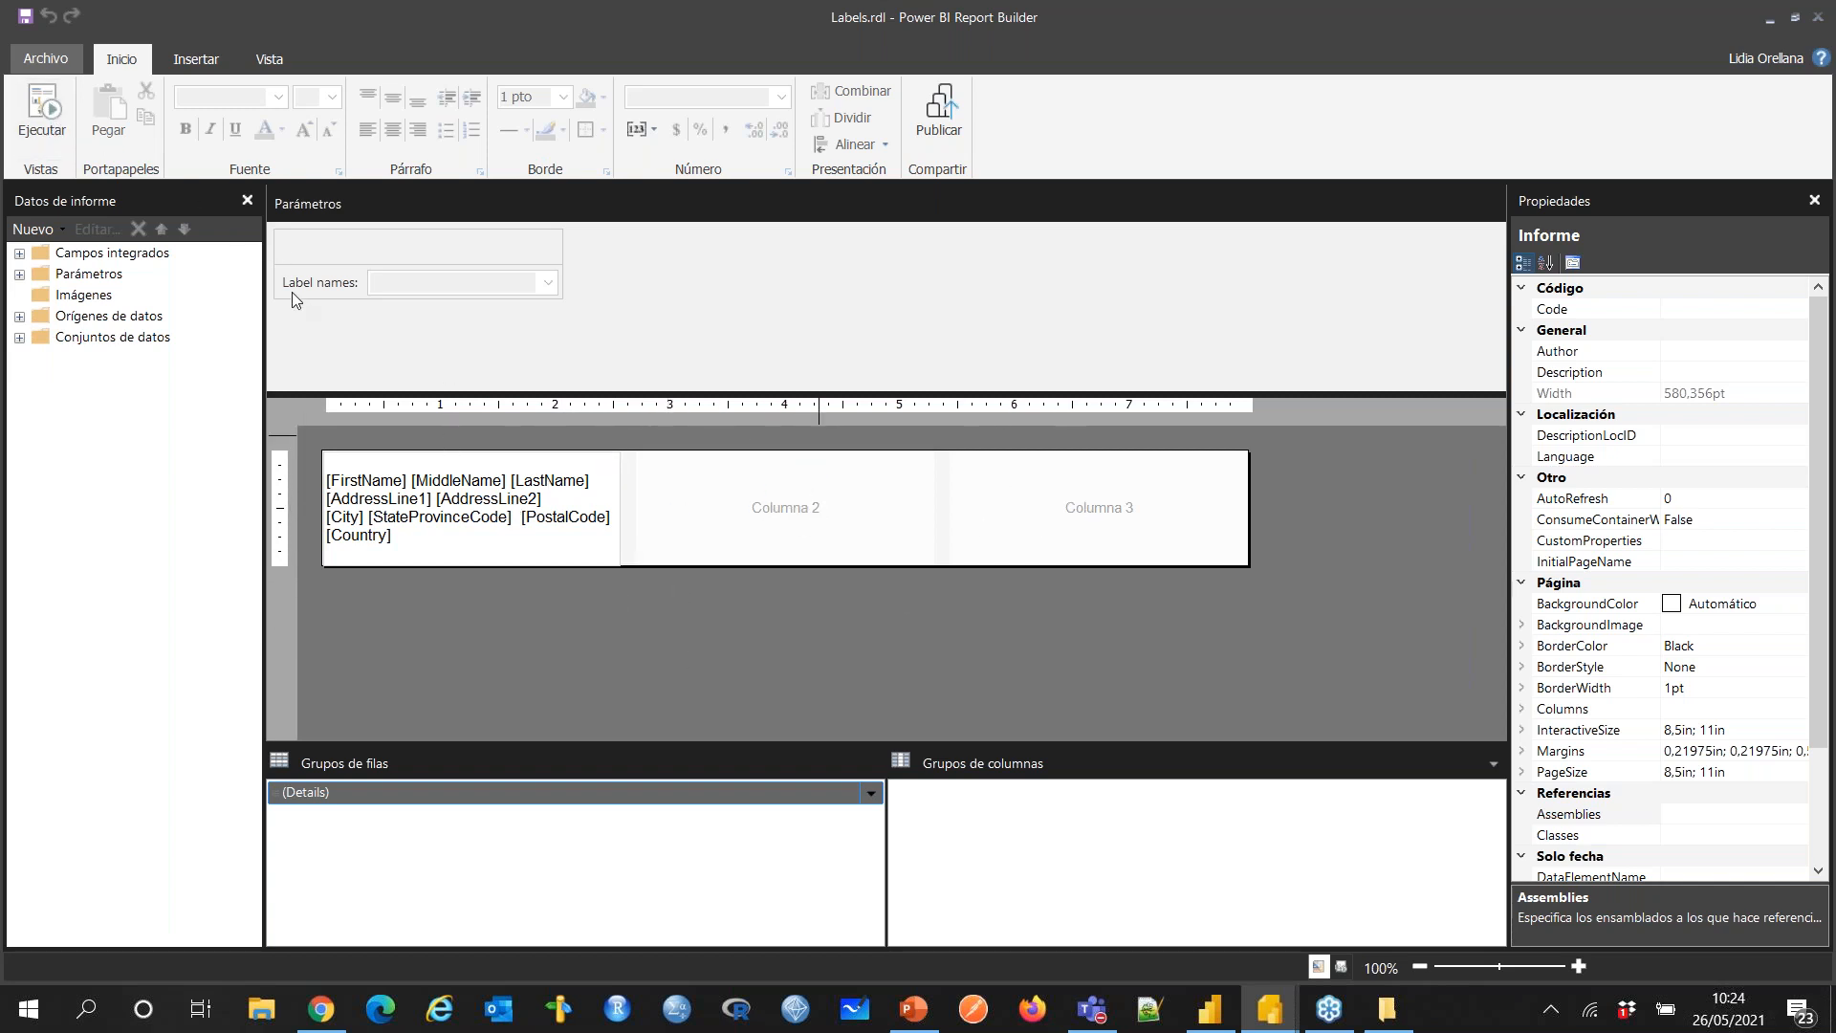
left_click(43, 113)
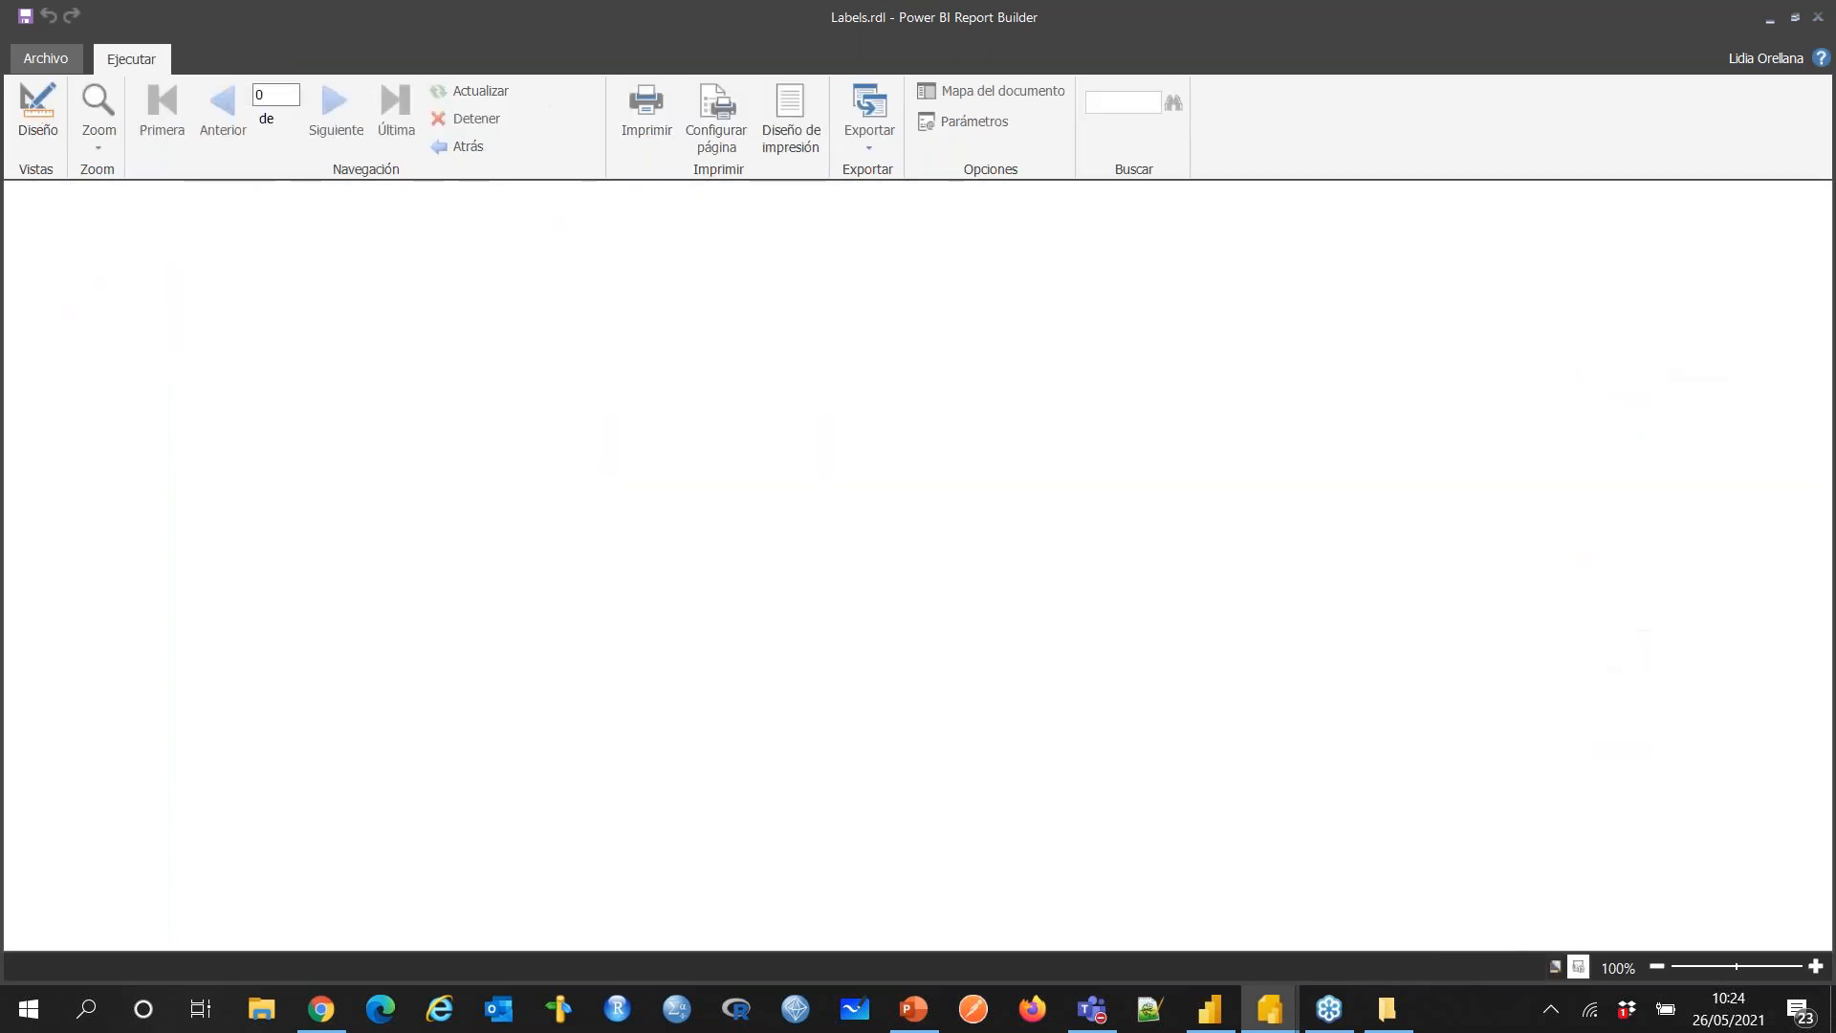
left_click(176, 224)
left_click(115, 267)
scroll(125, 295, "down", 2)
left_click(133, 328)
left_click(123, 311)
left_click(124, 293)
left_click(1780, 199)
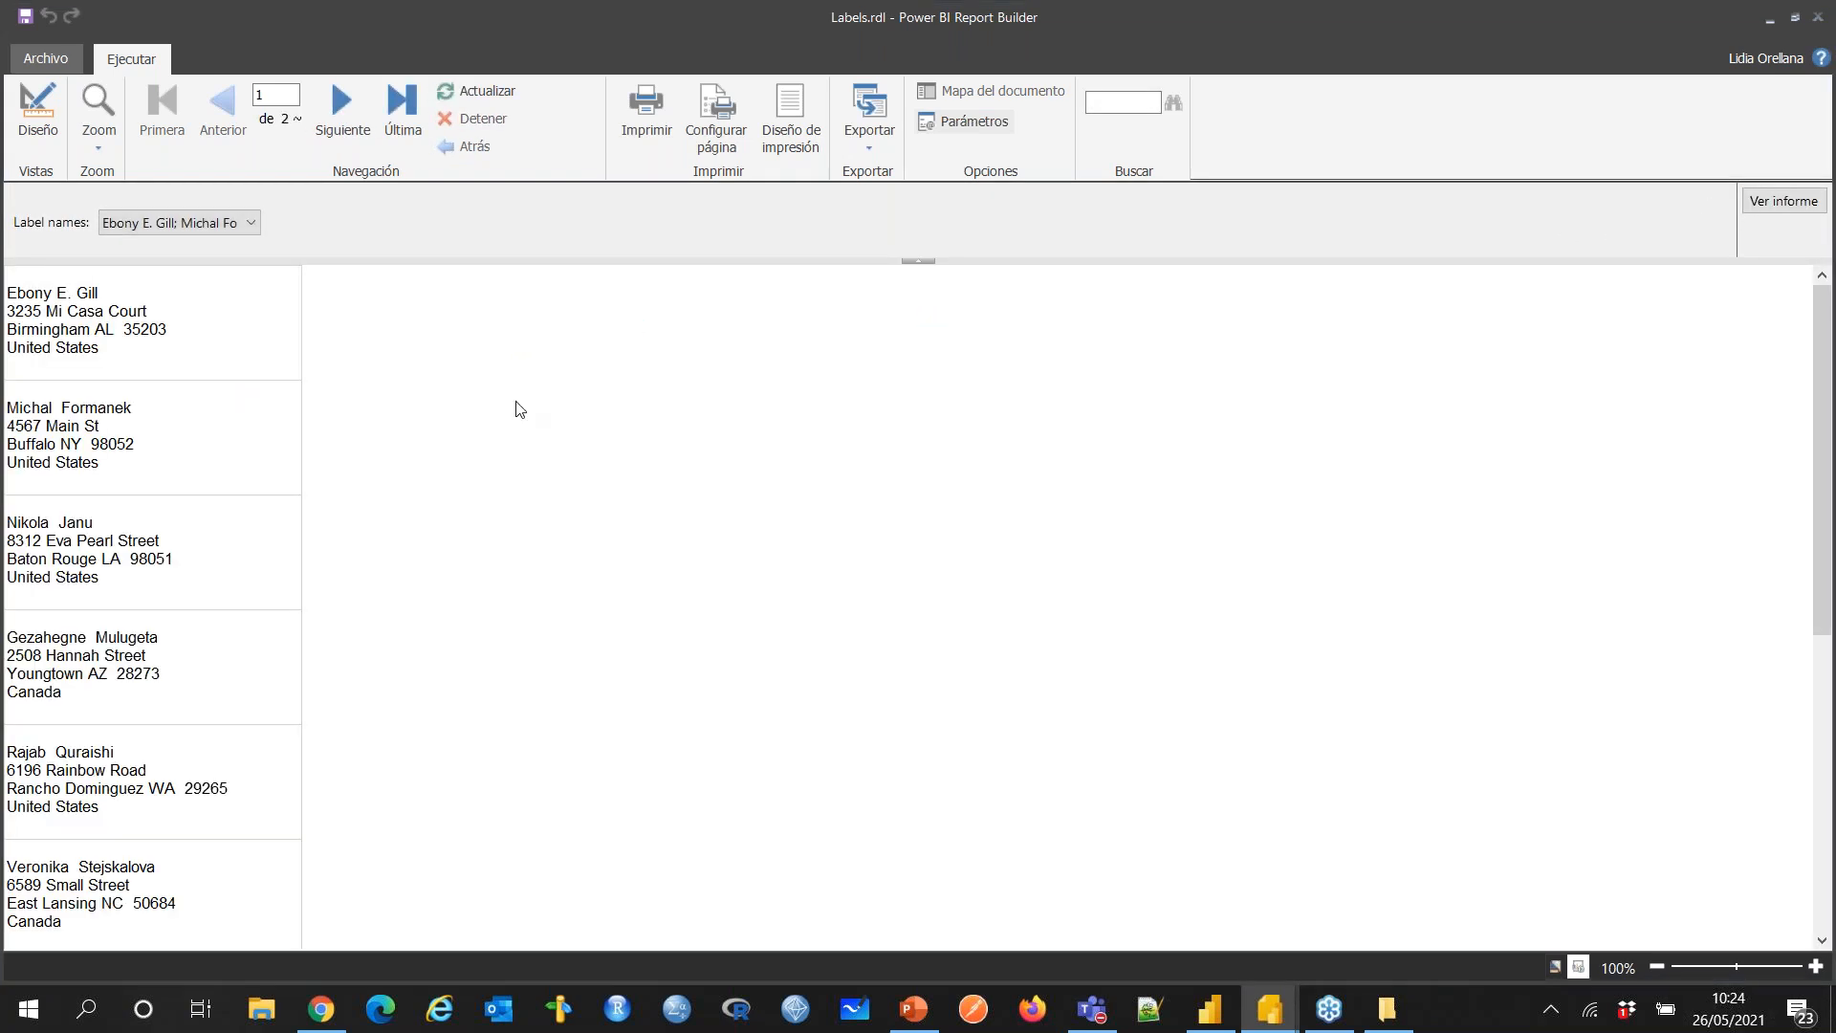
Step: Examine the generated address labels from first to last, and return to the design view
scroll(283, 360, "down", 15)
scroll(171, 521, "down", 20)
scroll(224, 613, "down", 5)
scroll(410, 553, "up", 10)
scroll(134, 557, "up", 20)
scroll(160, 437, "up", 10)
left_click(37, 115)
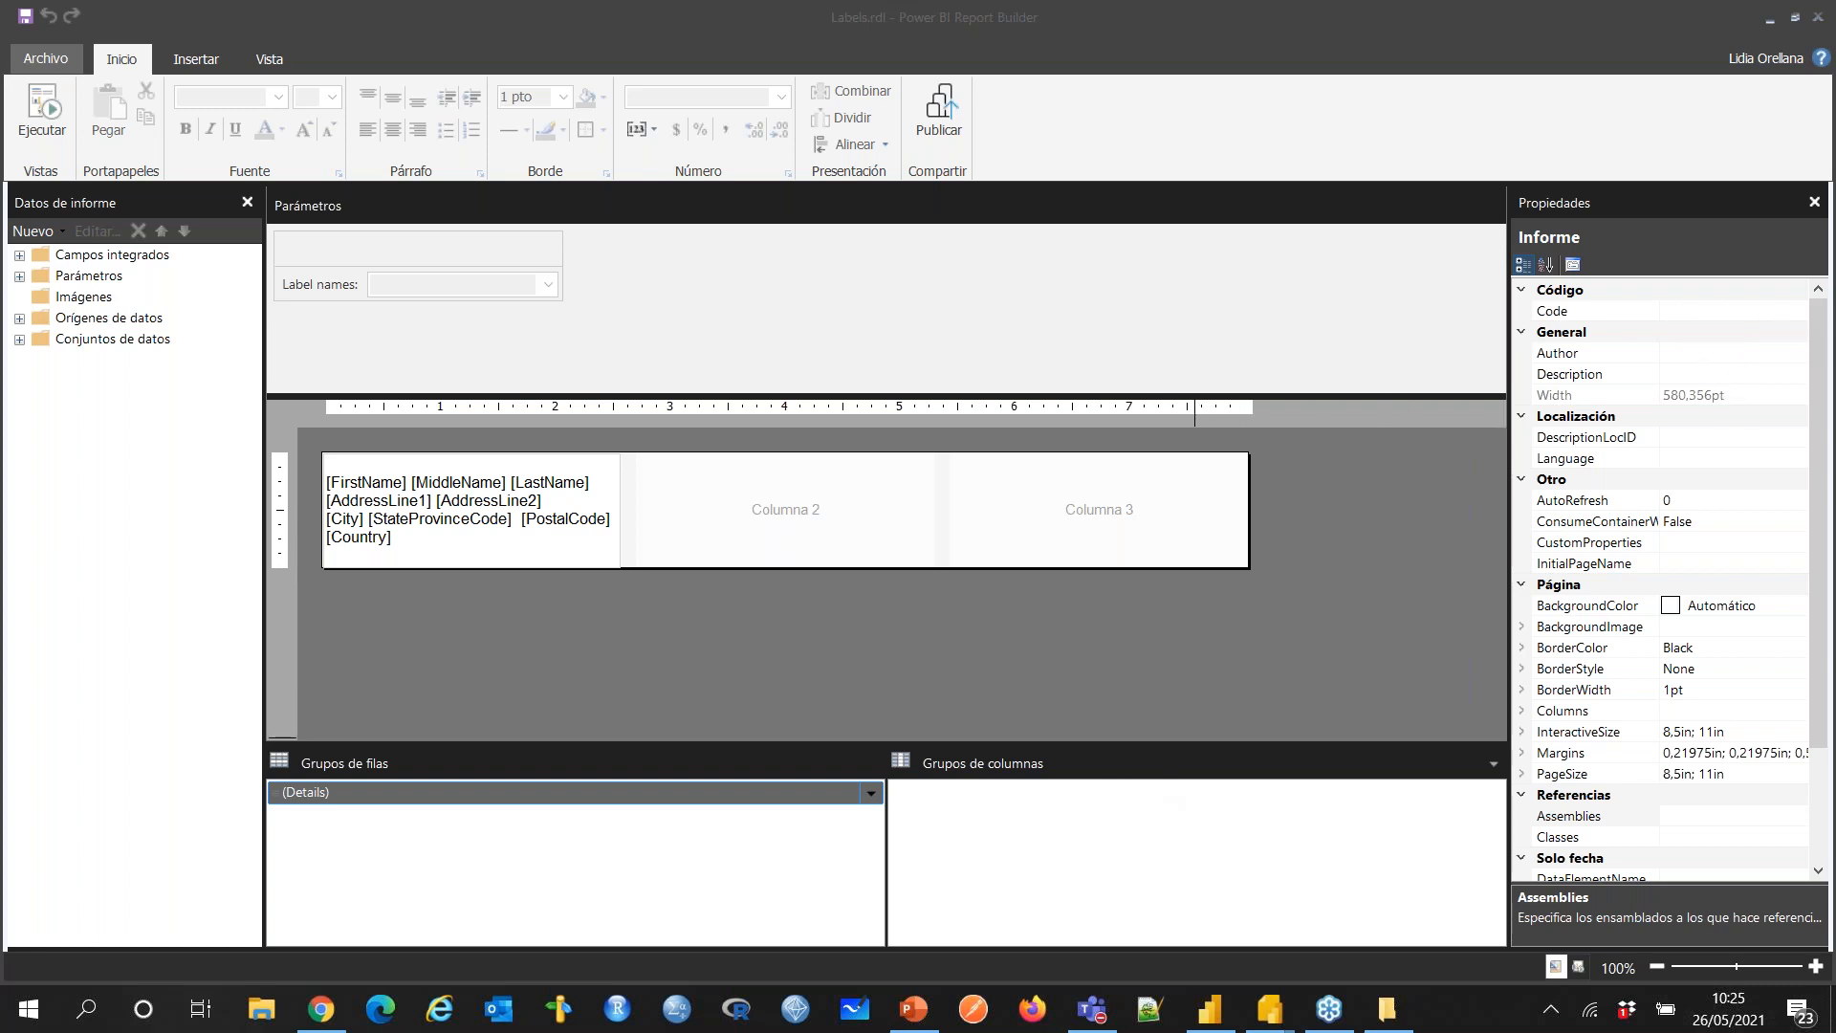
Step: Switch to the webinar presentation in PowerPoint and select slide 15, Licenciamiento actual
left_click(929, 997)
scroll(178, 824, "up", 6)
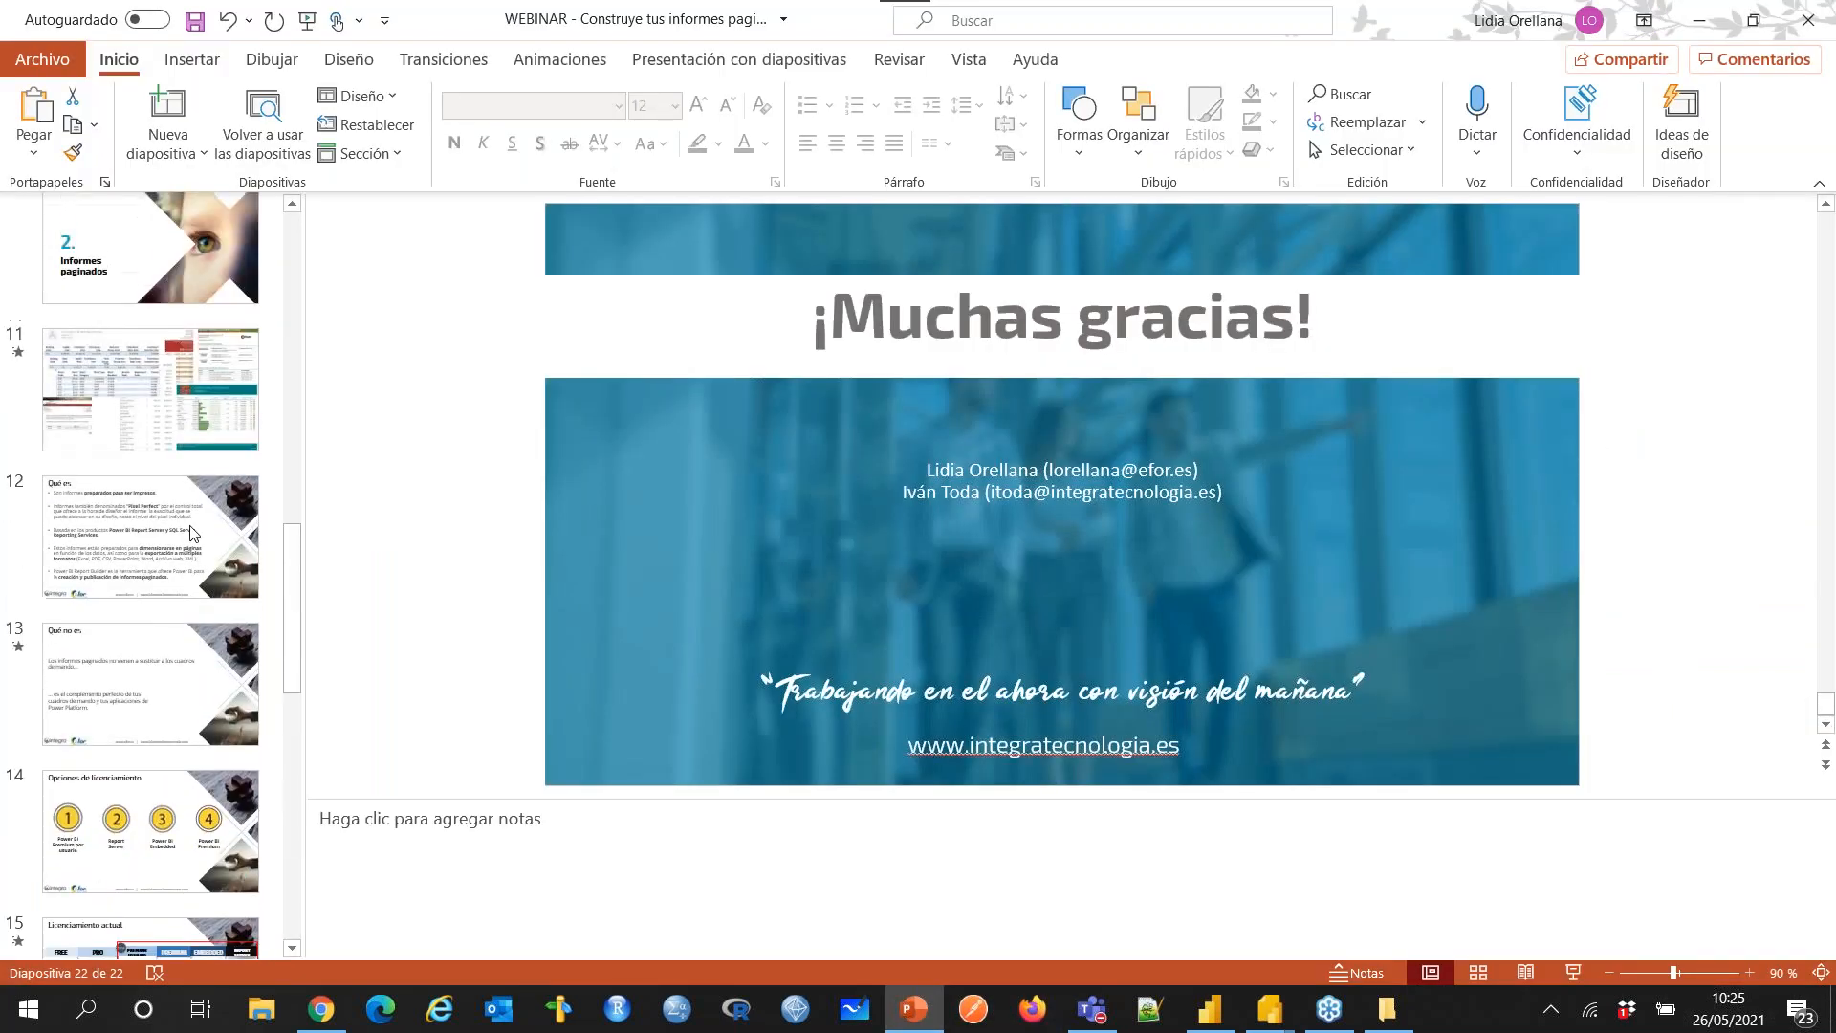
left_click(144, 935)
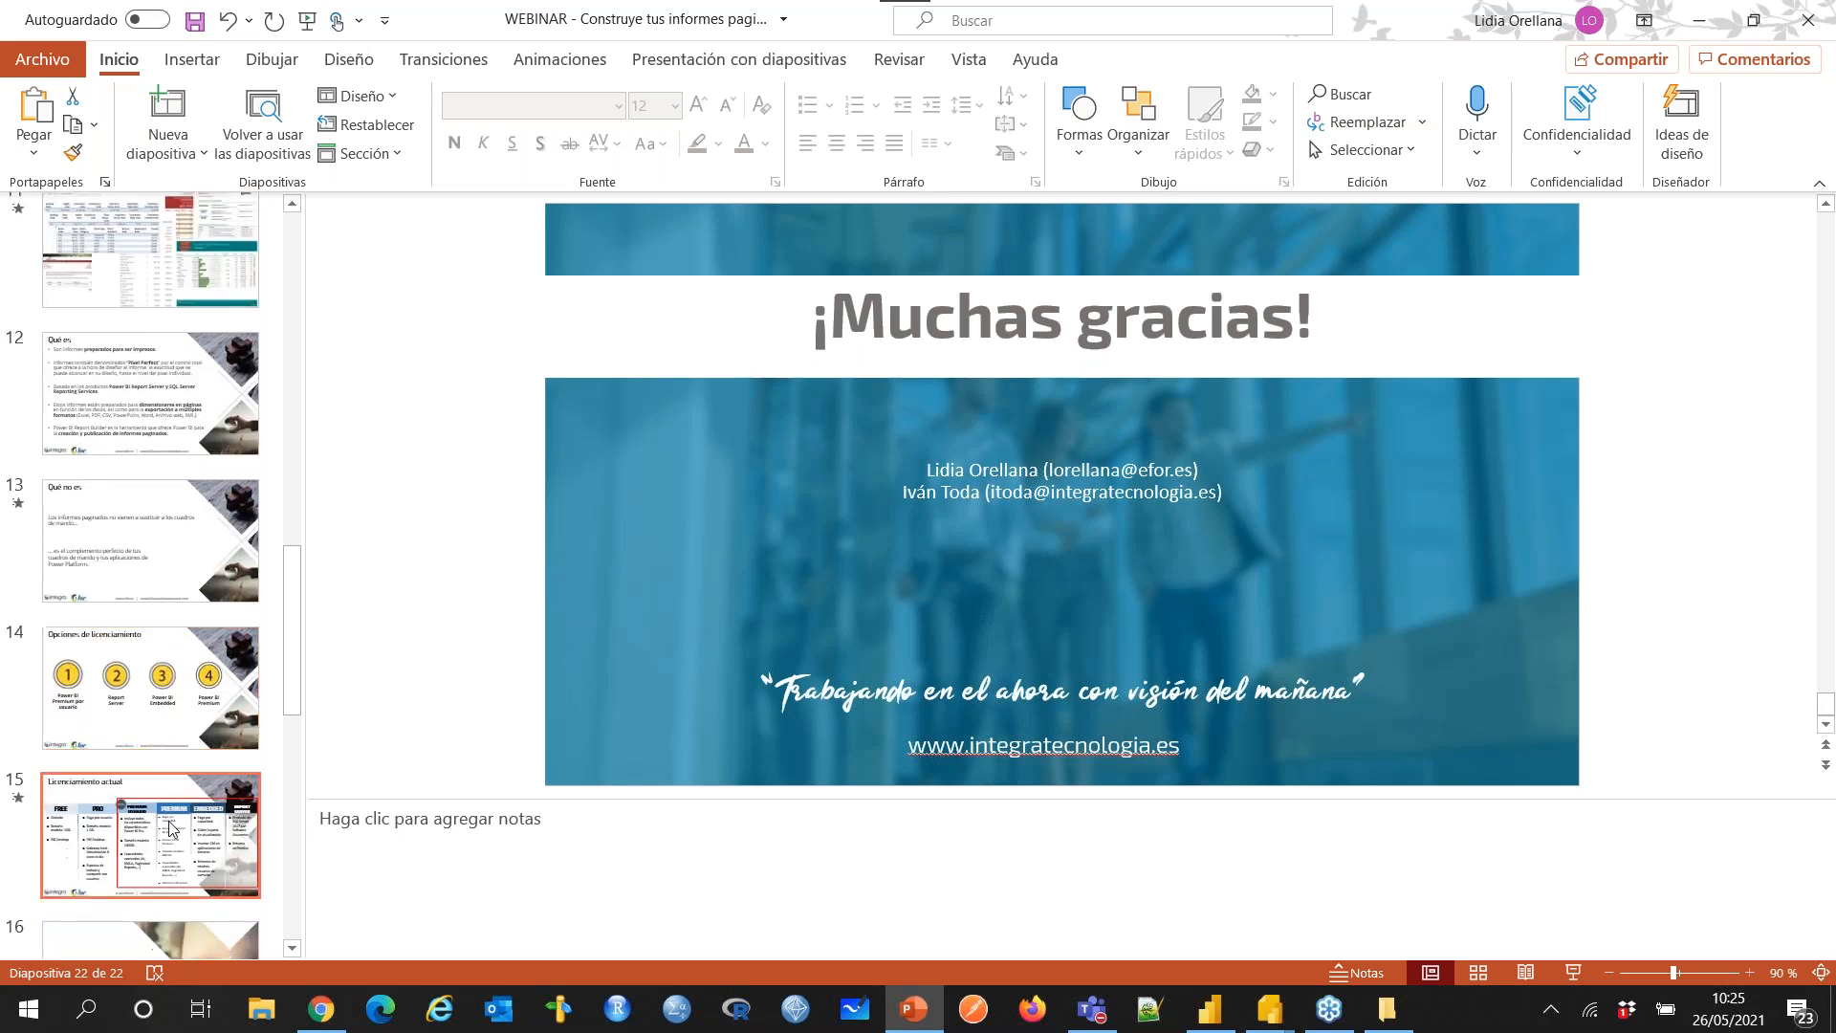